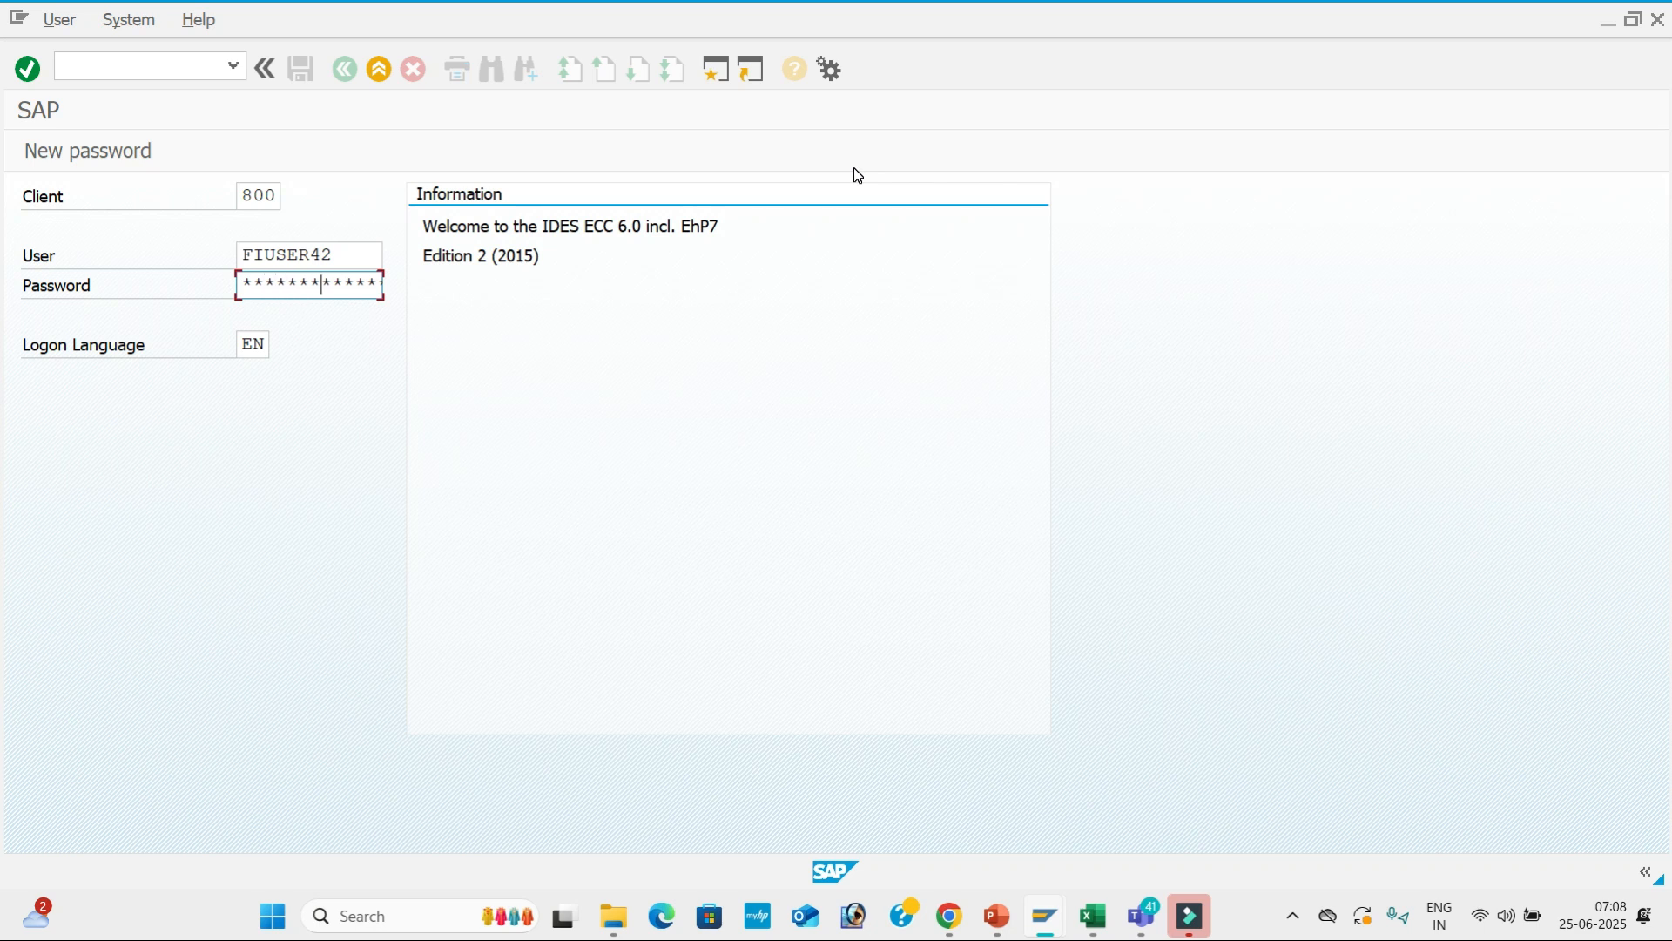
Log on and open G/L account master maintenance with FS00.
key("Return")
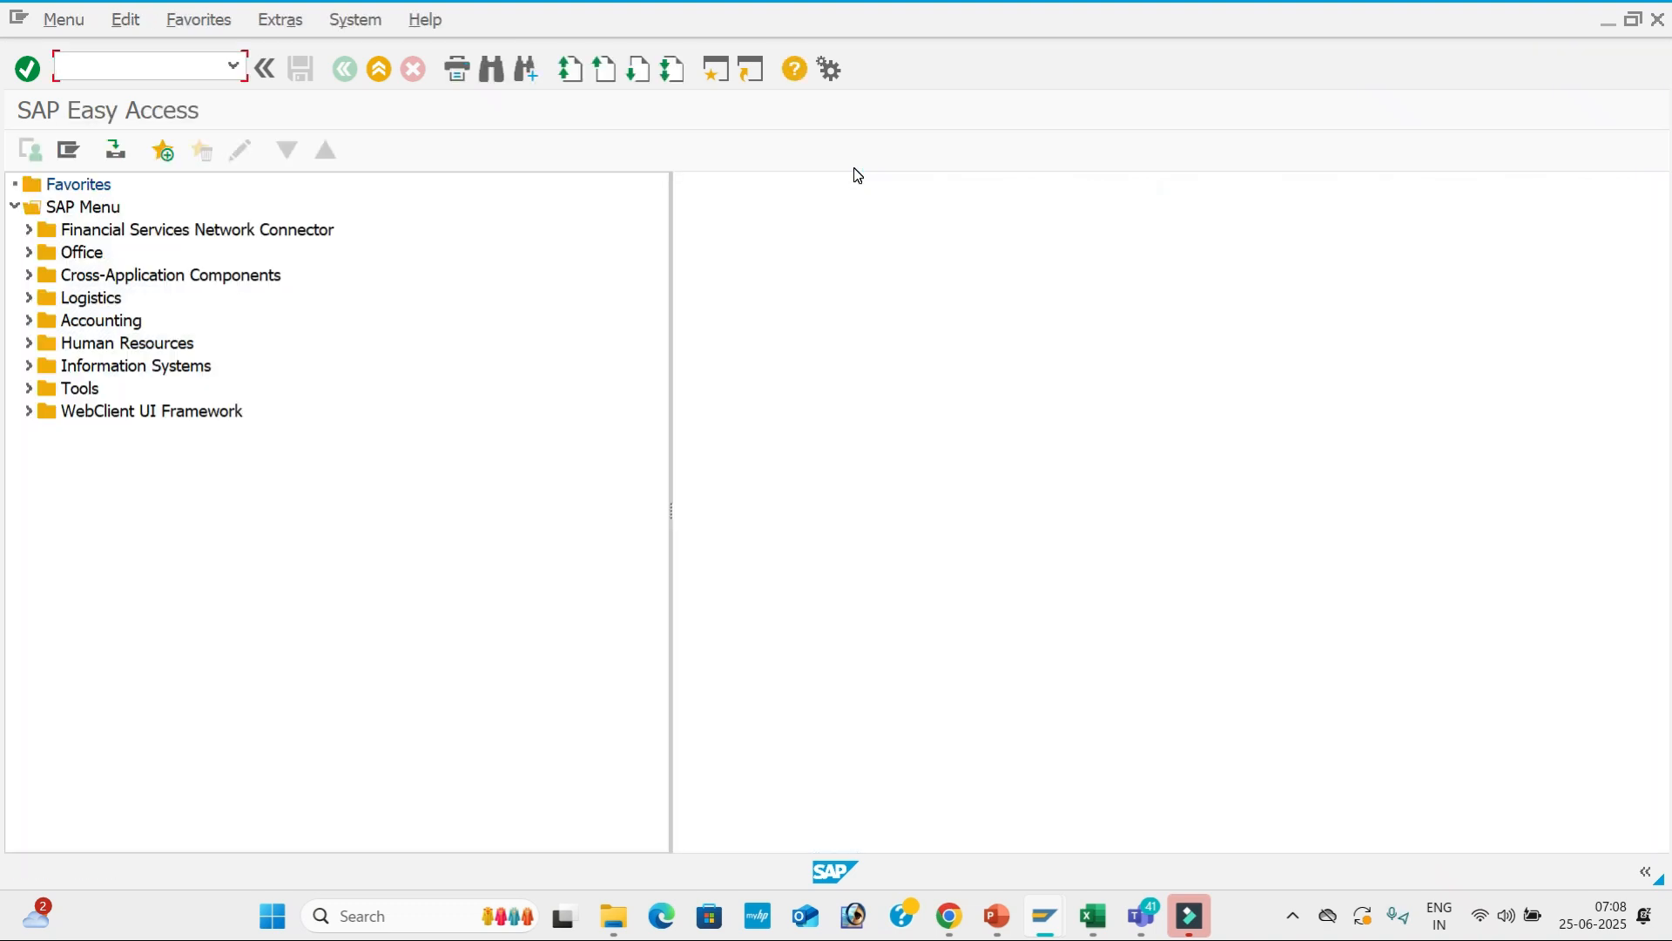
type("FS00")
key("Return")
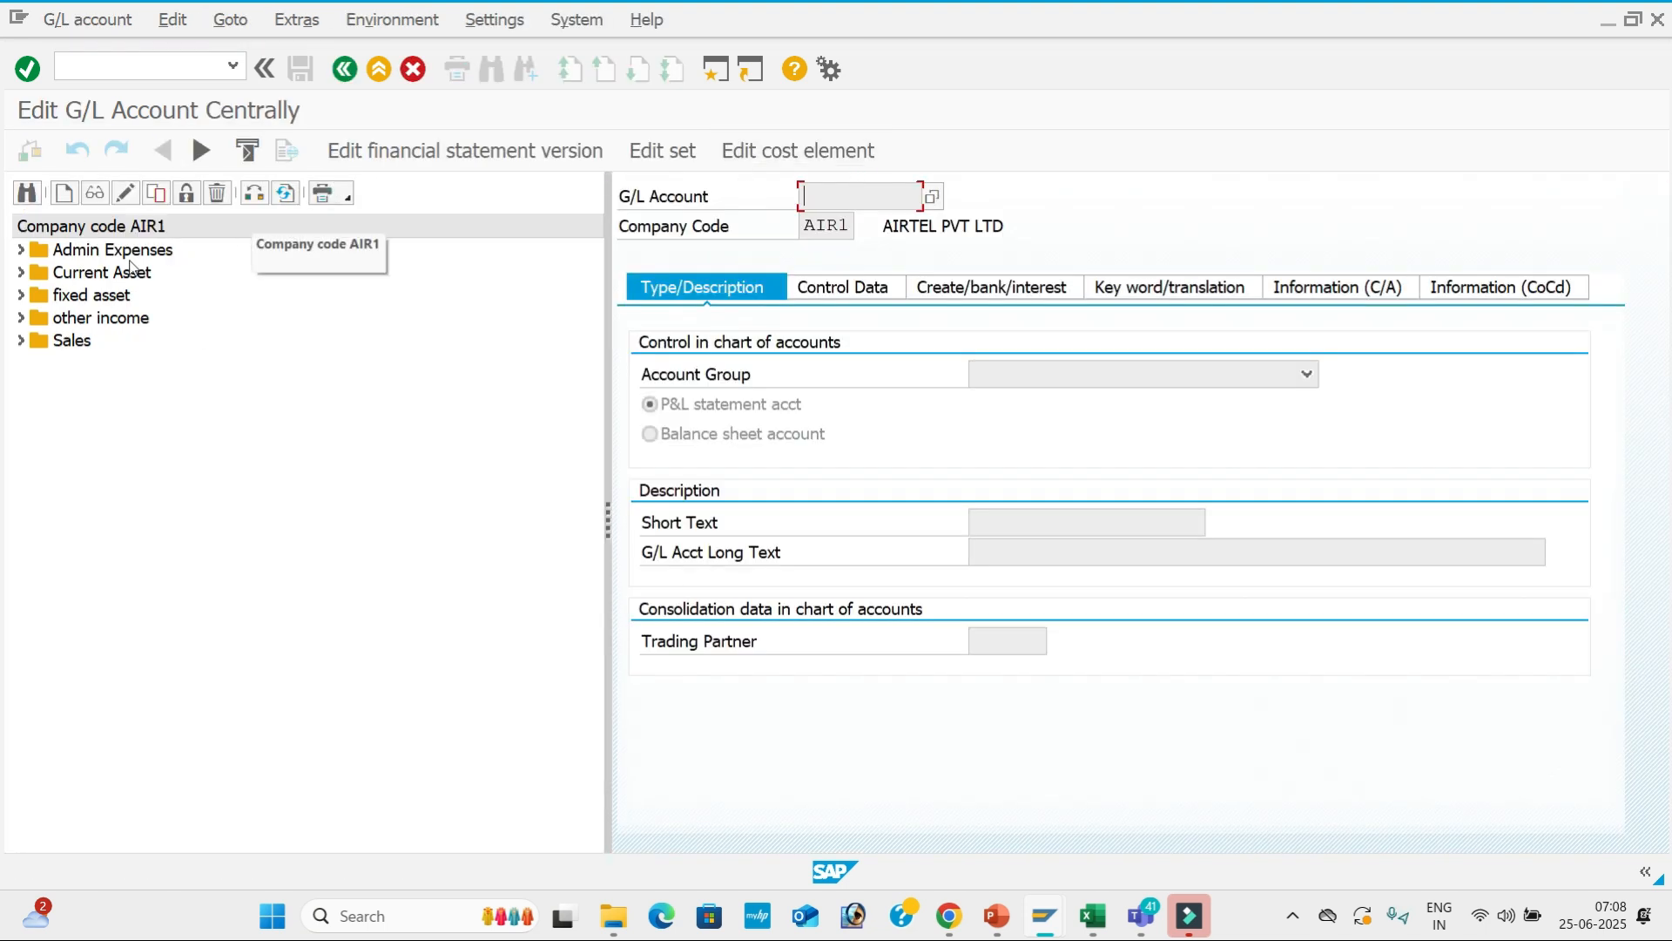
Expand the Admin Expenses, Current Asset, fixed asset, other income and Sales account groups for AIR1.
left_click(19, 250)
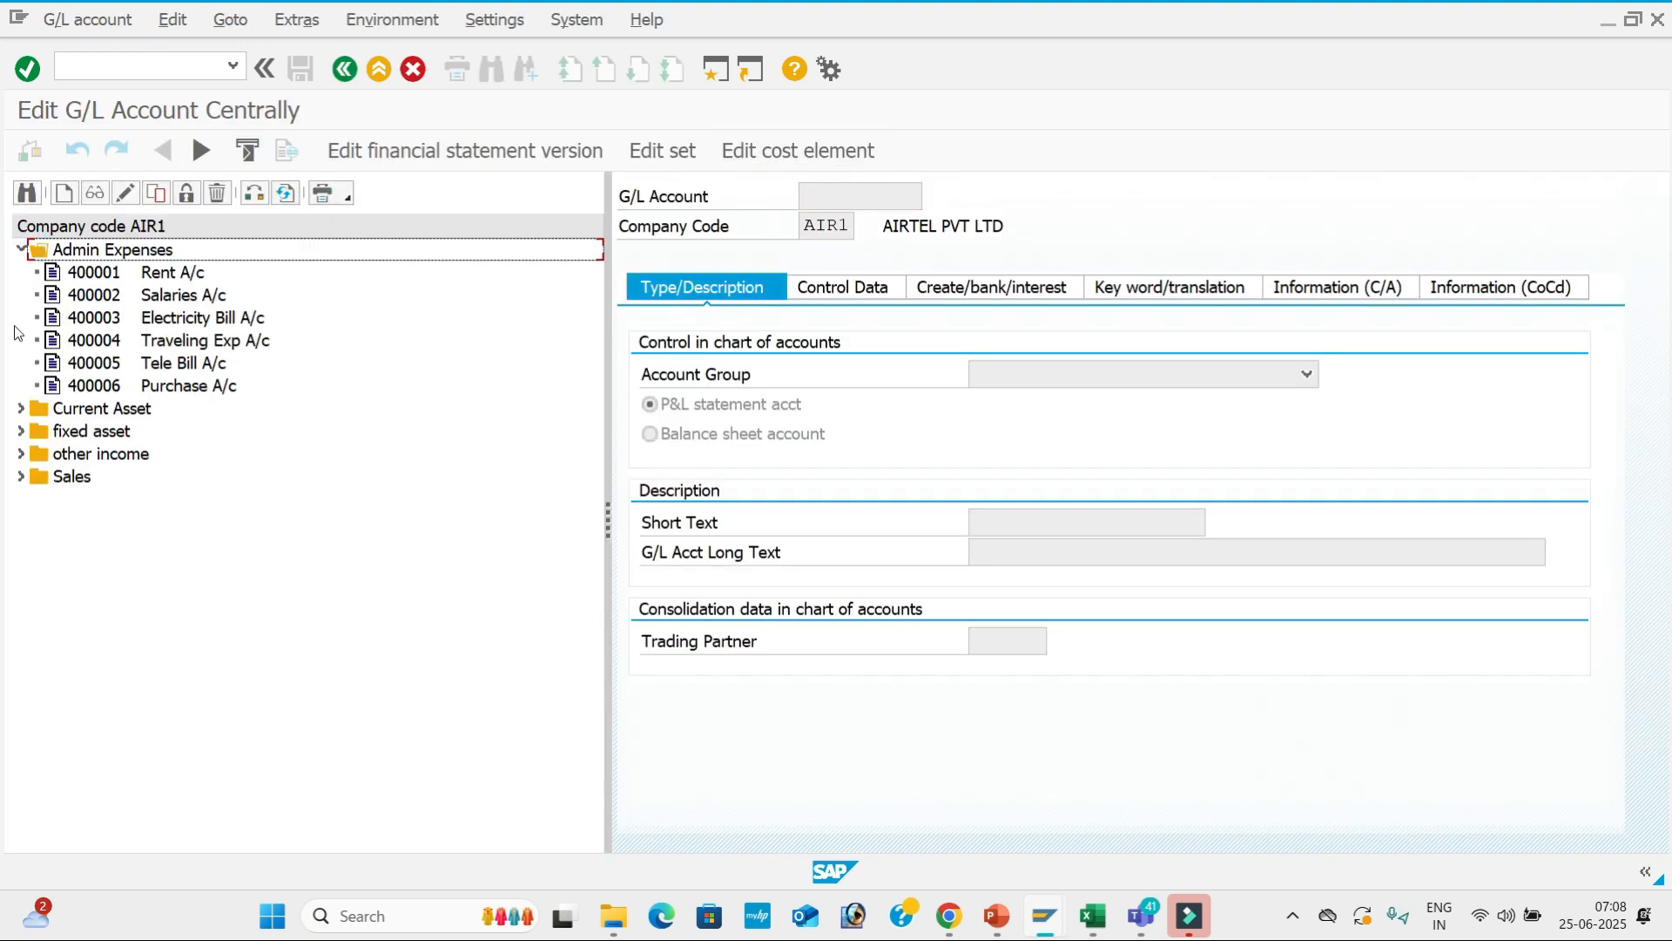
left_click(21, 409)
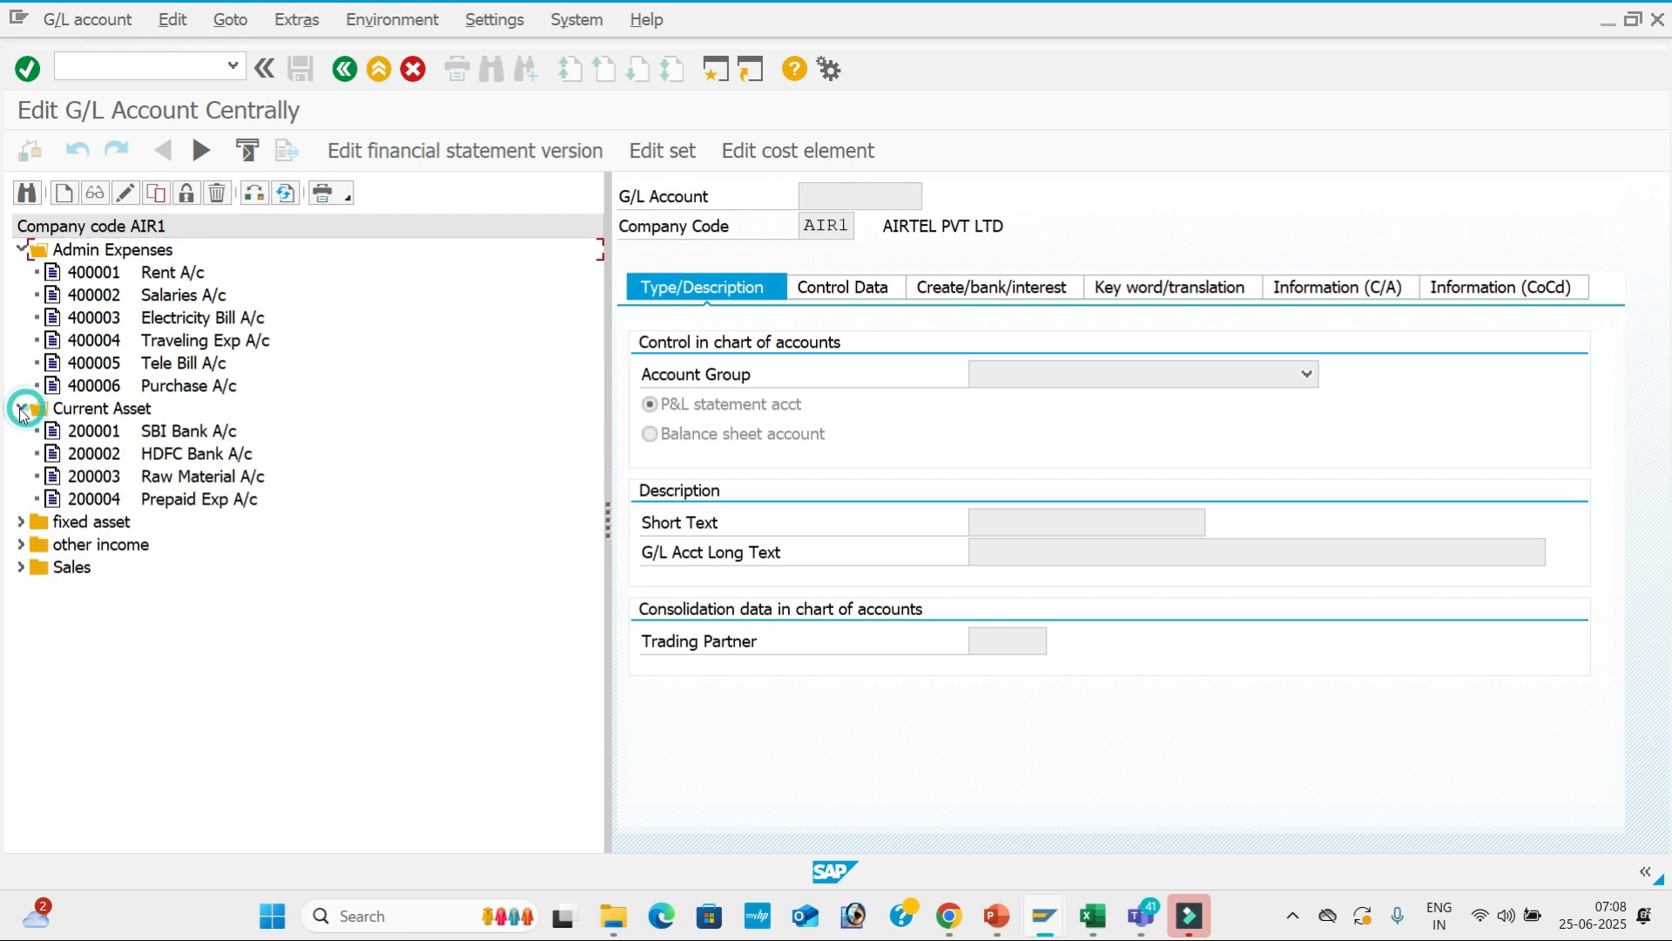
left_click(20, 522)
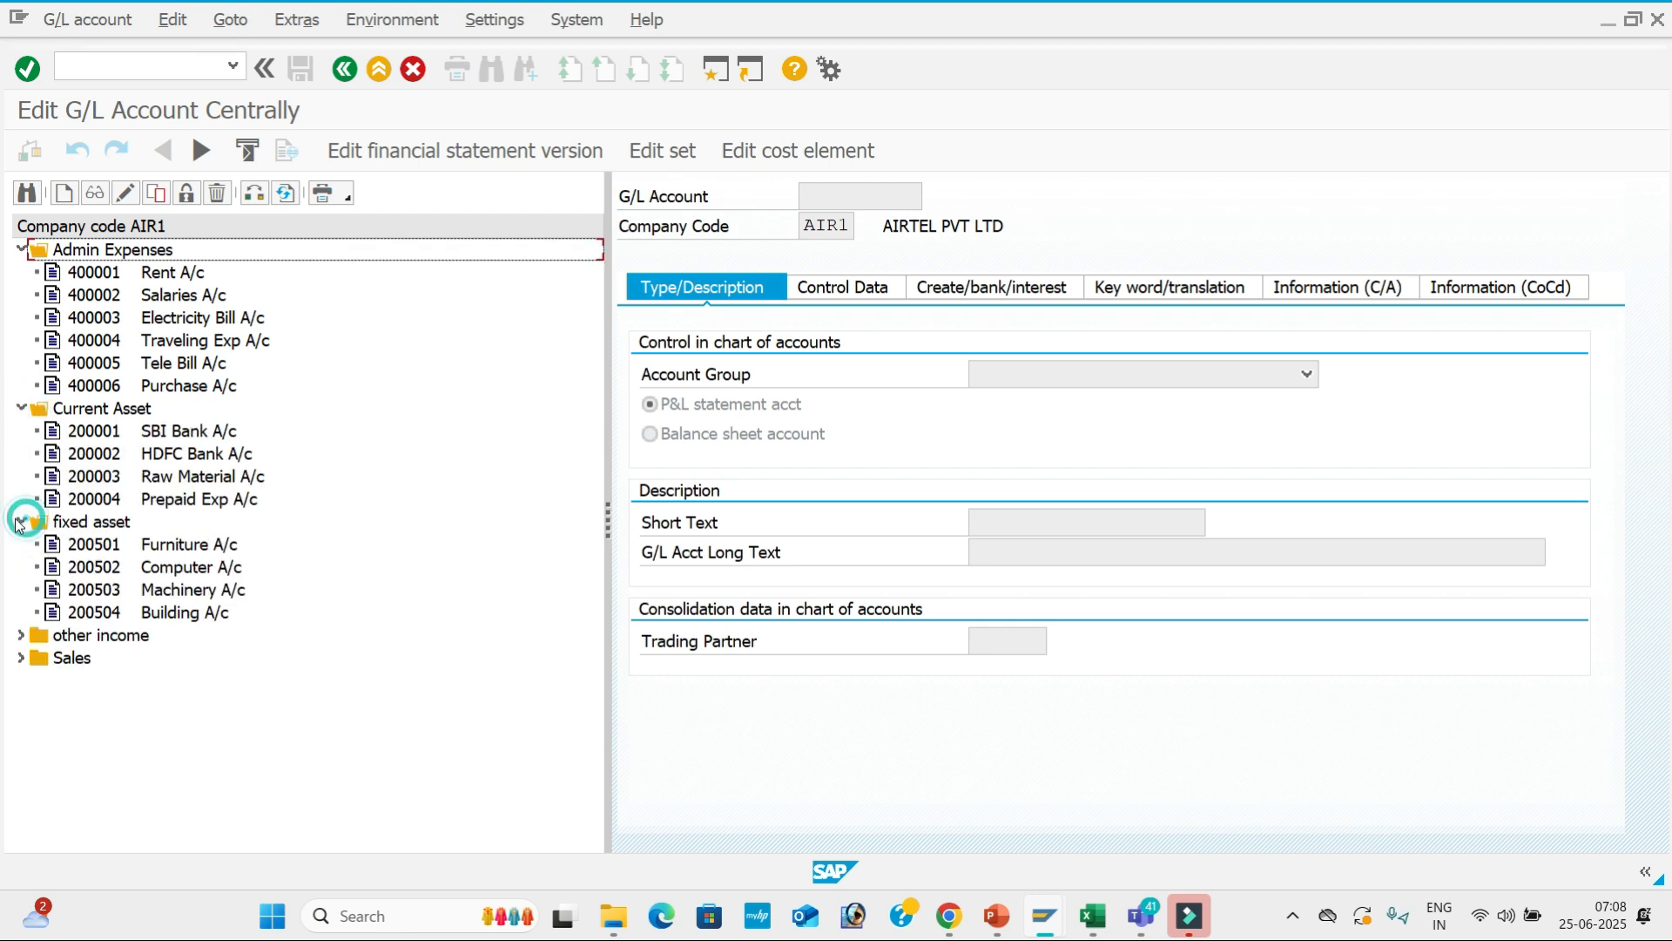
left_click(21, 635)
left_click(21, 769)
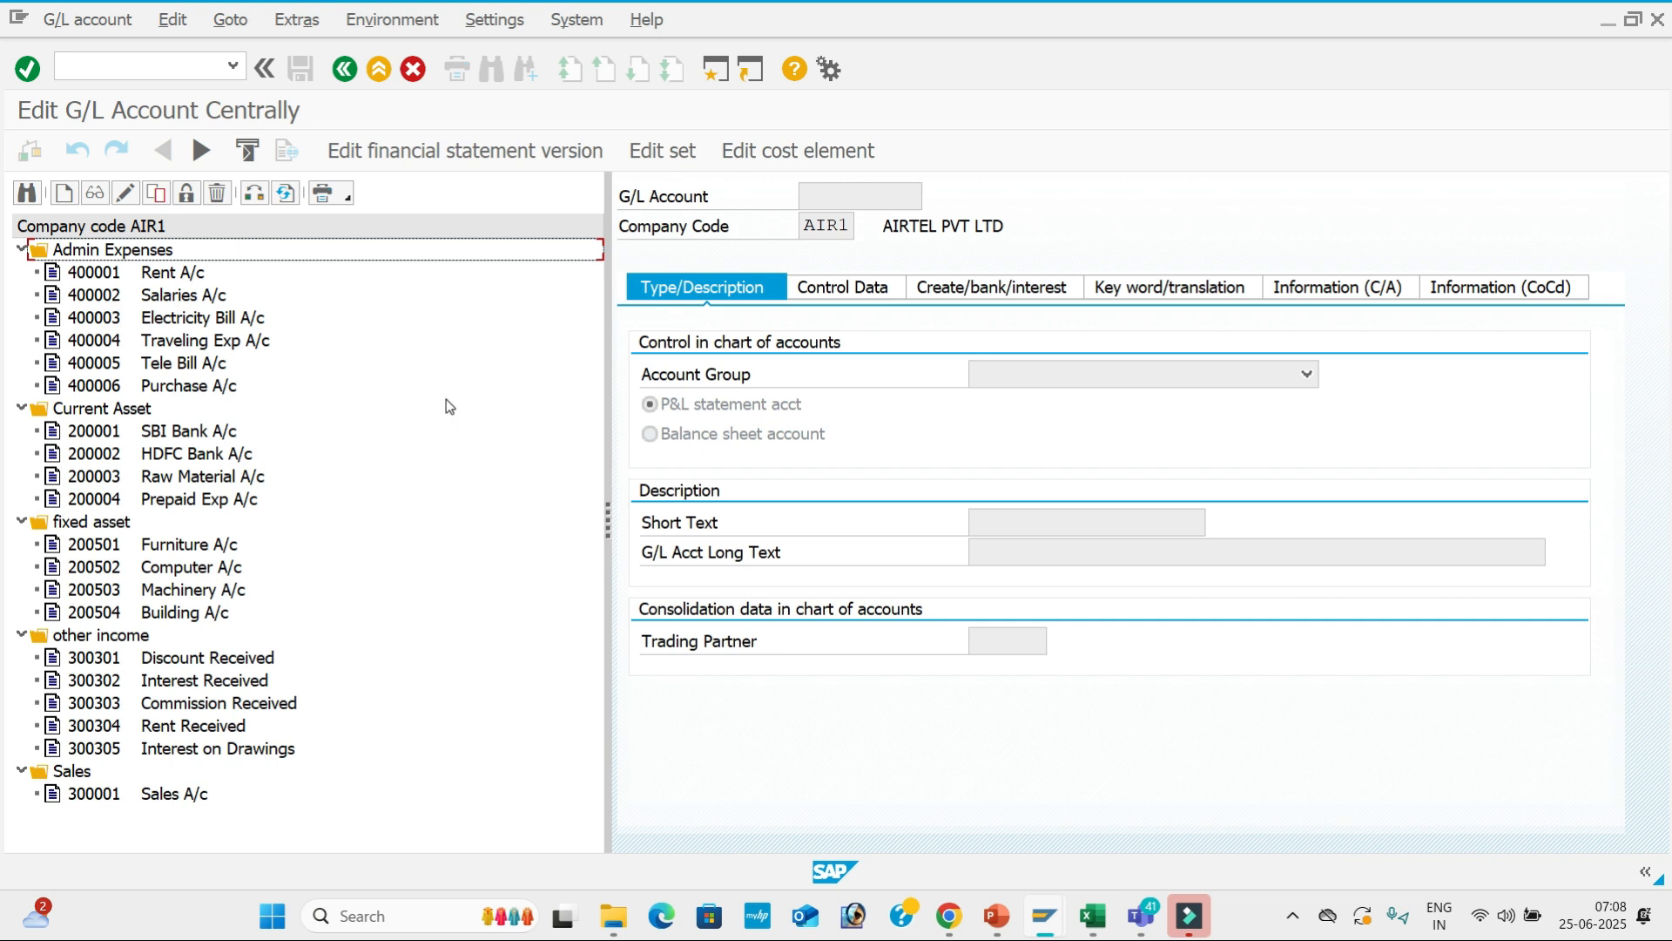
Open a second SAP session and start FB50 G/L account document entry.
left_click(715, 70)
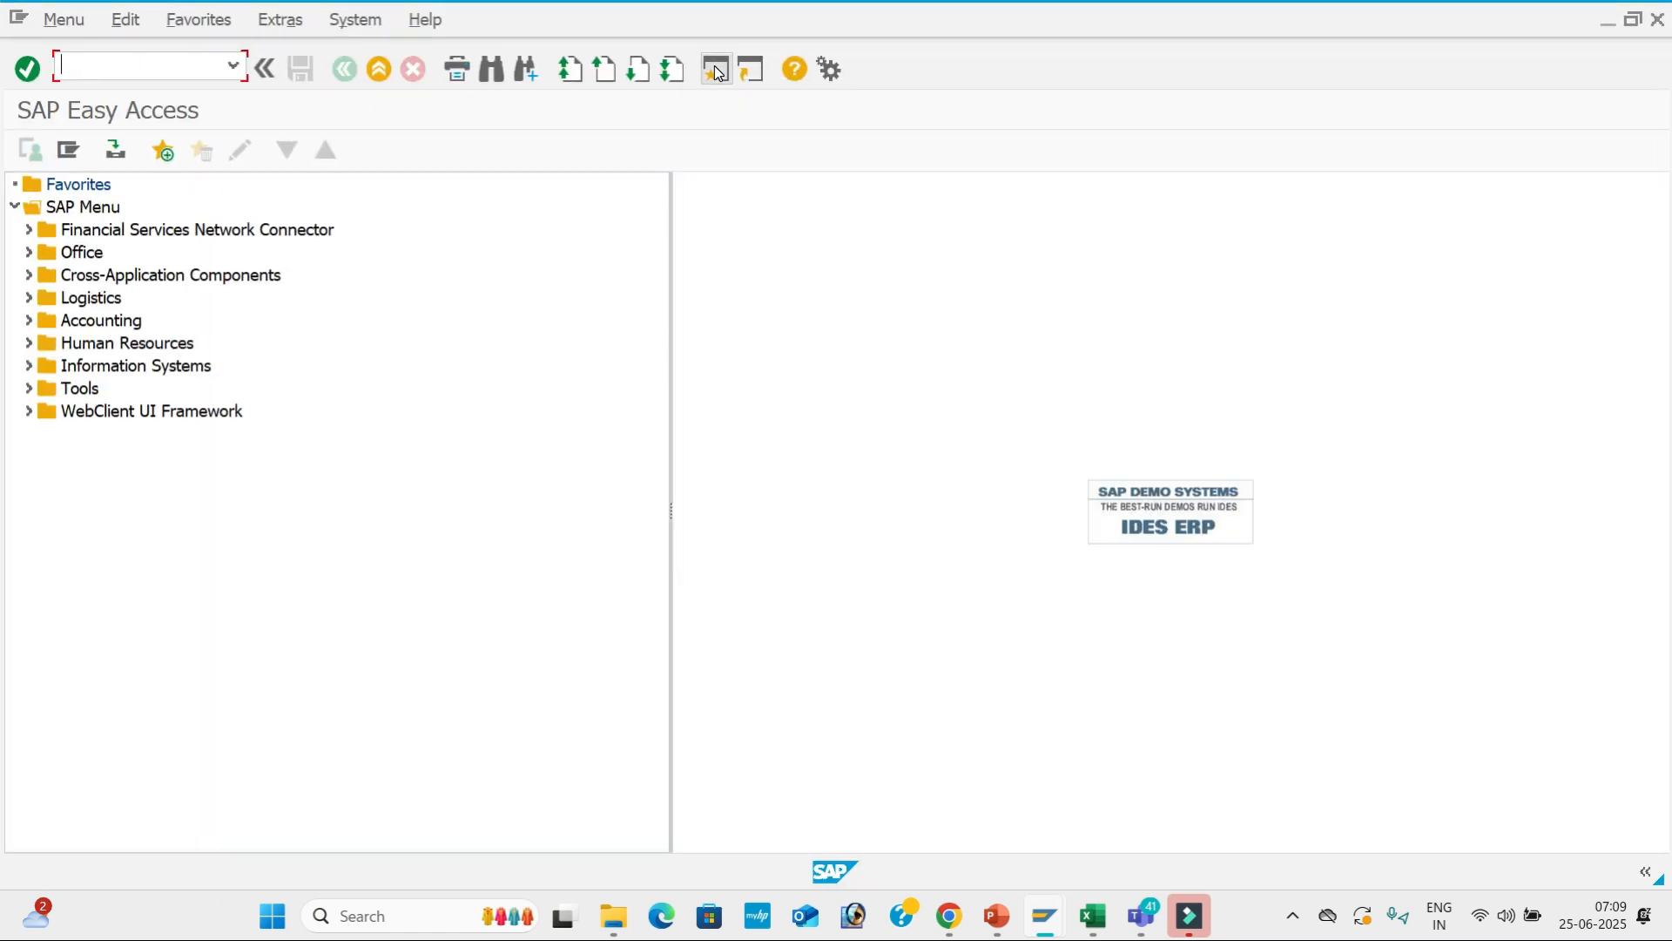
key("alt+Tab")
key("alt+Tab")
key("alt+Tab")
key("alt+Tab")
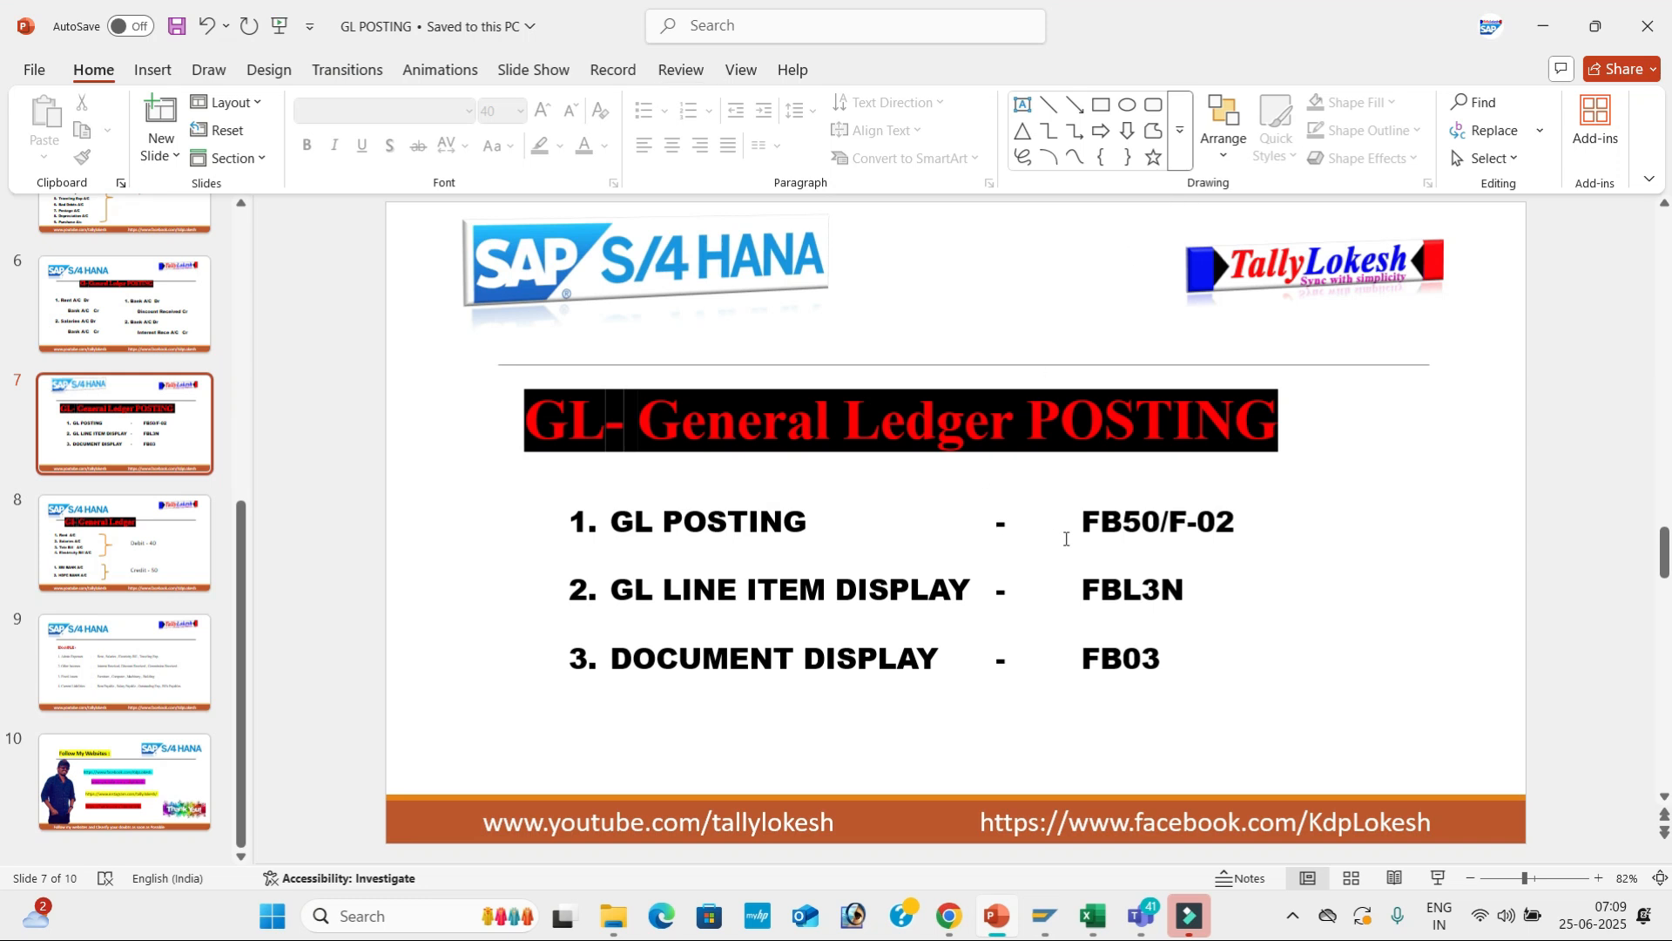
key("alt+Tab")
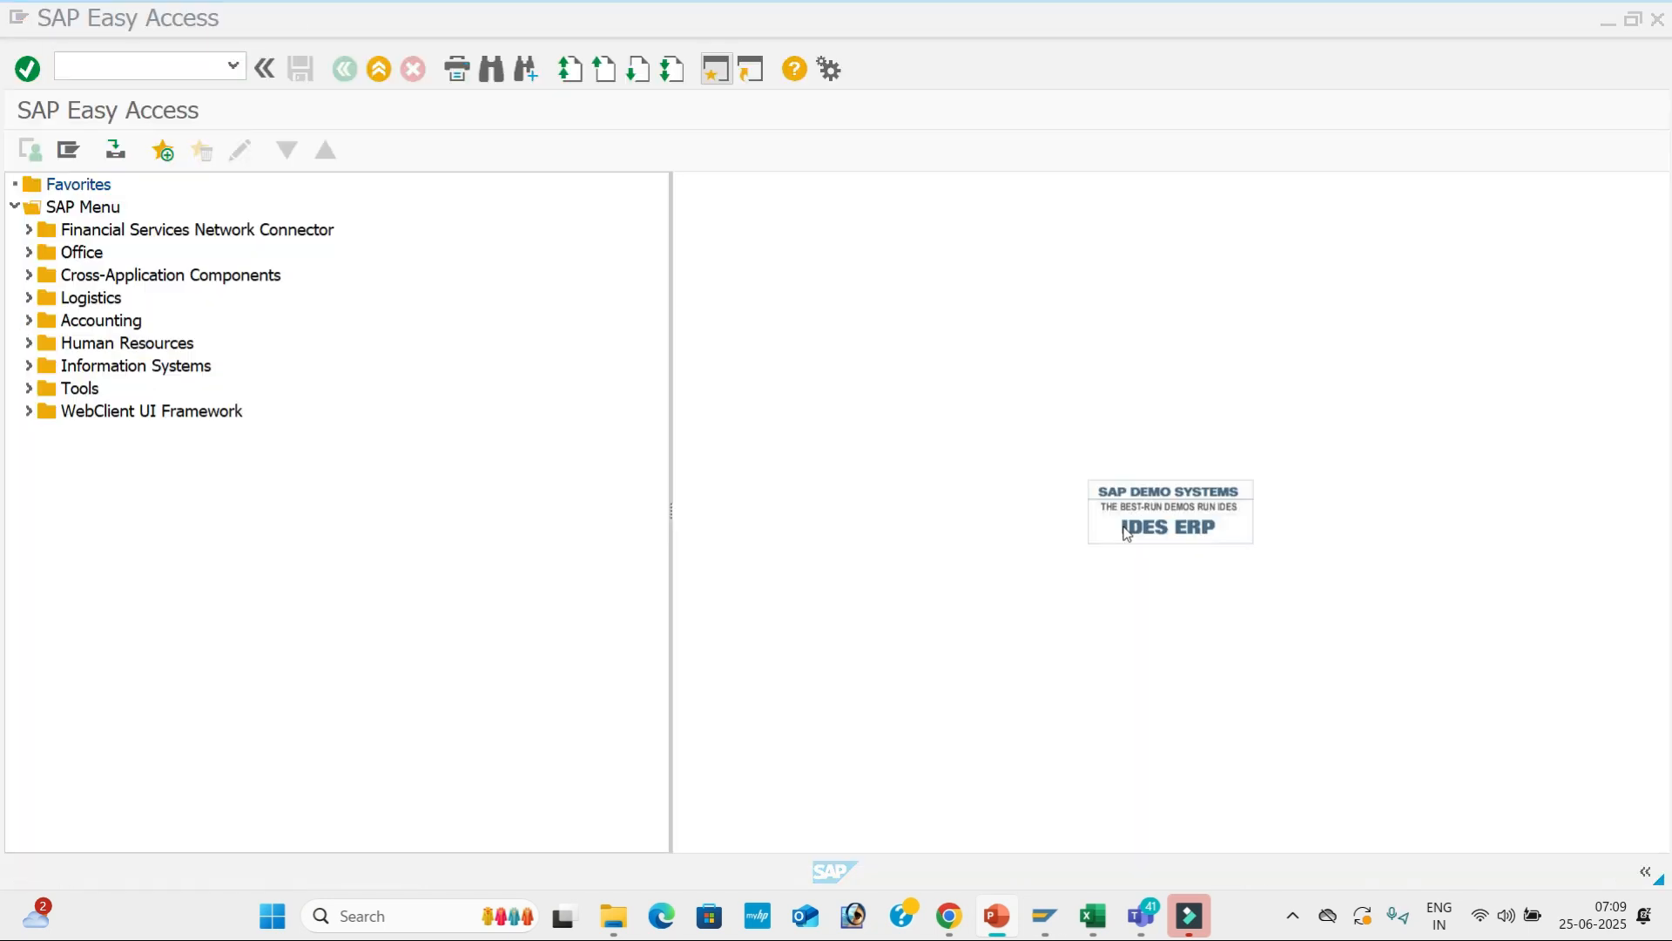
type("FB")
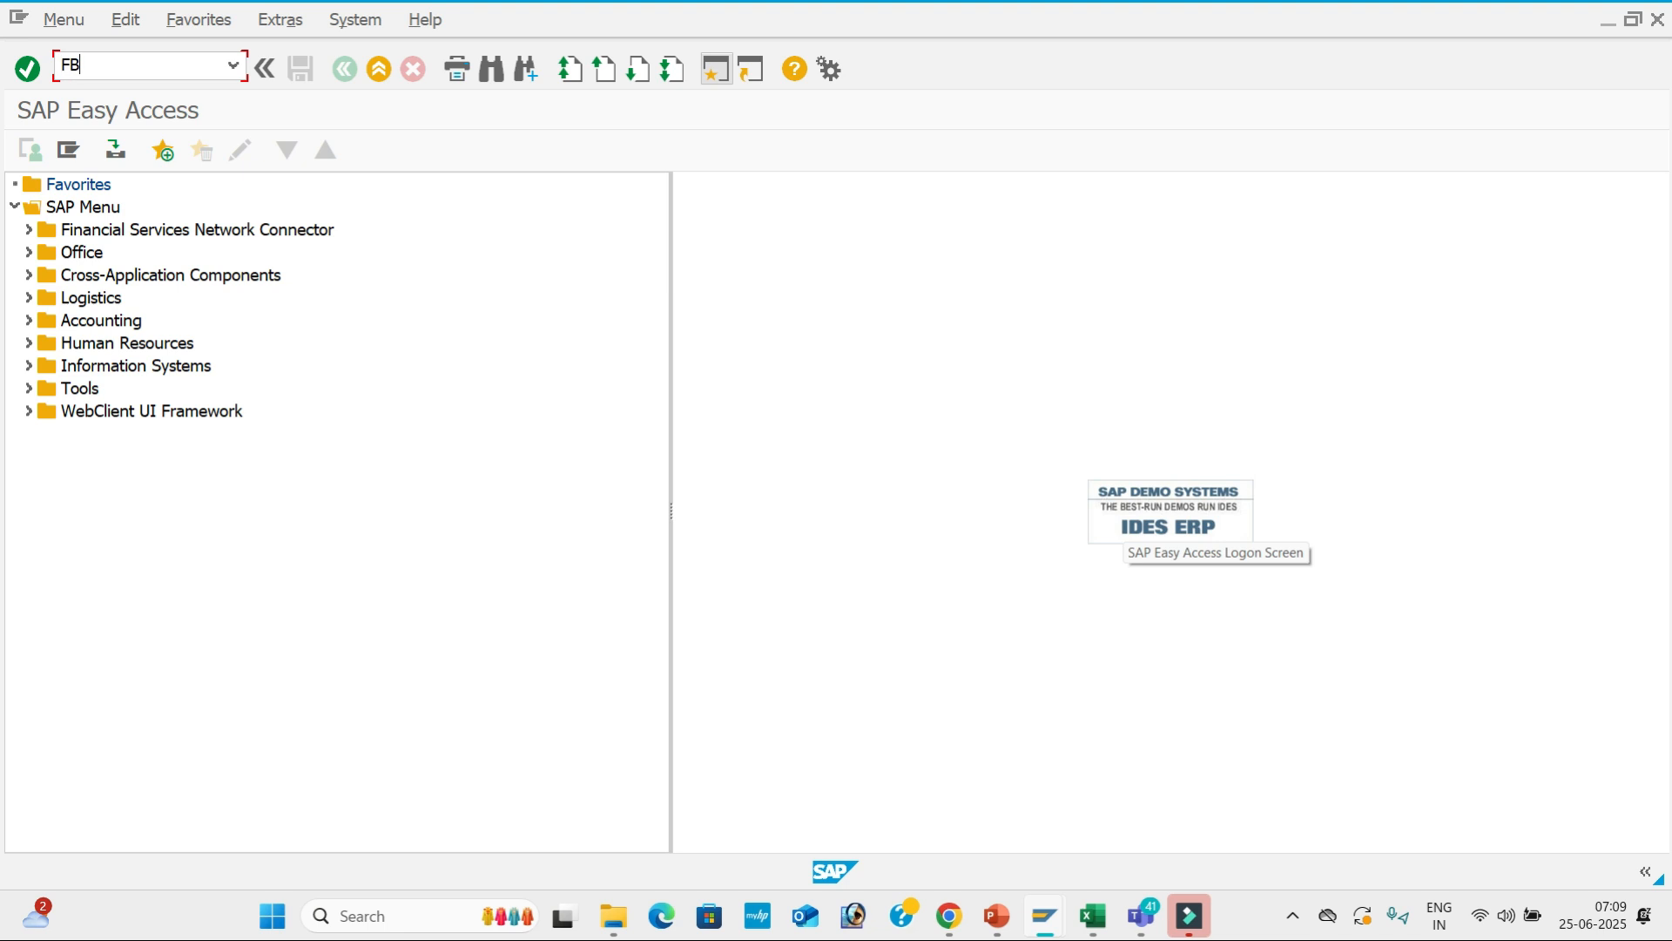
type("50")
key("Return")
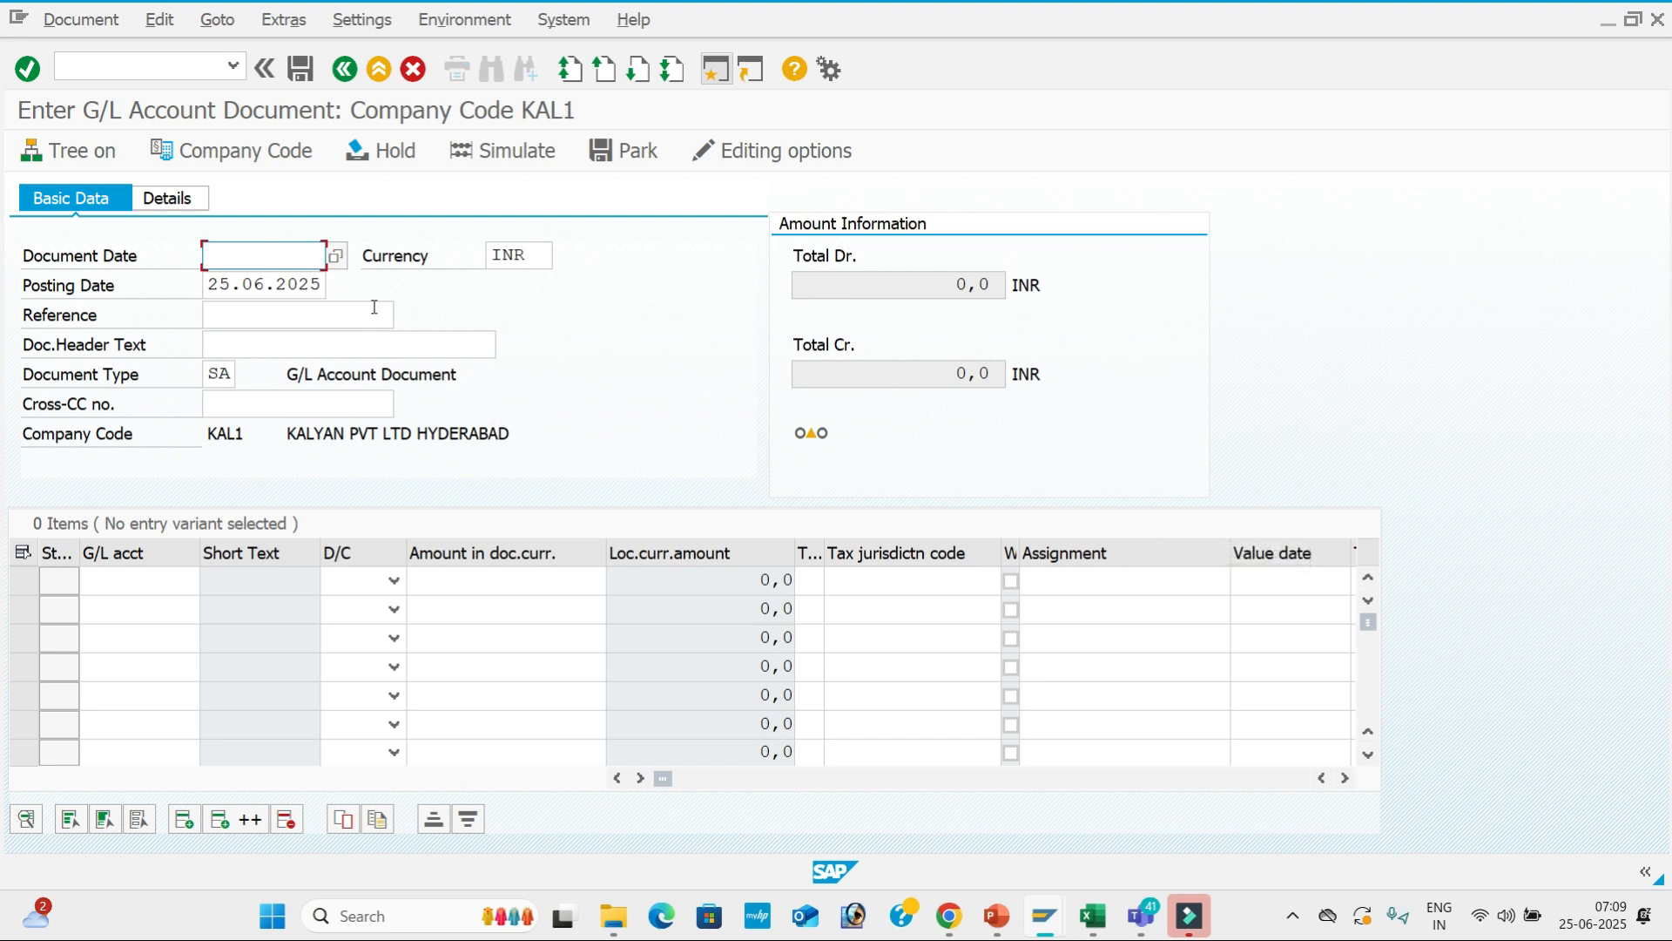
Walk through the Reference, header text, cross-company and line amount fields of the empty entry screen.
left_click(287, 308)
left_click(288, 342)
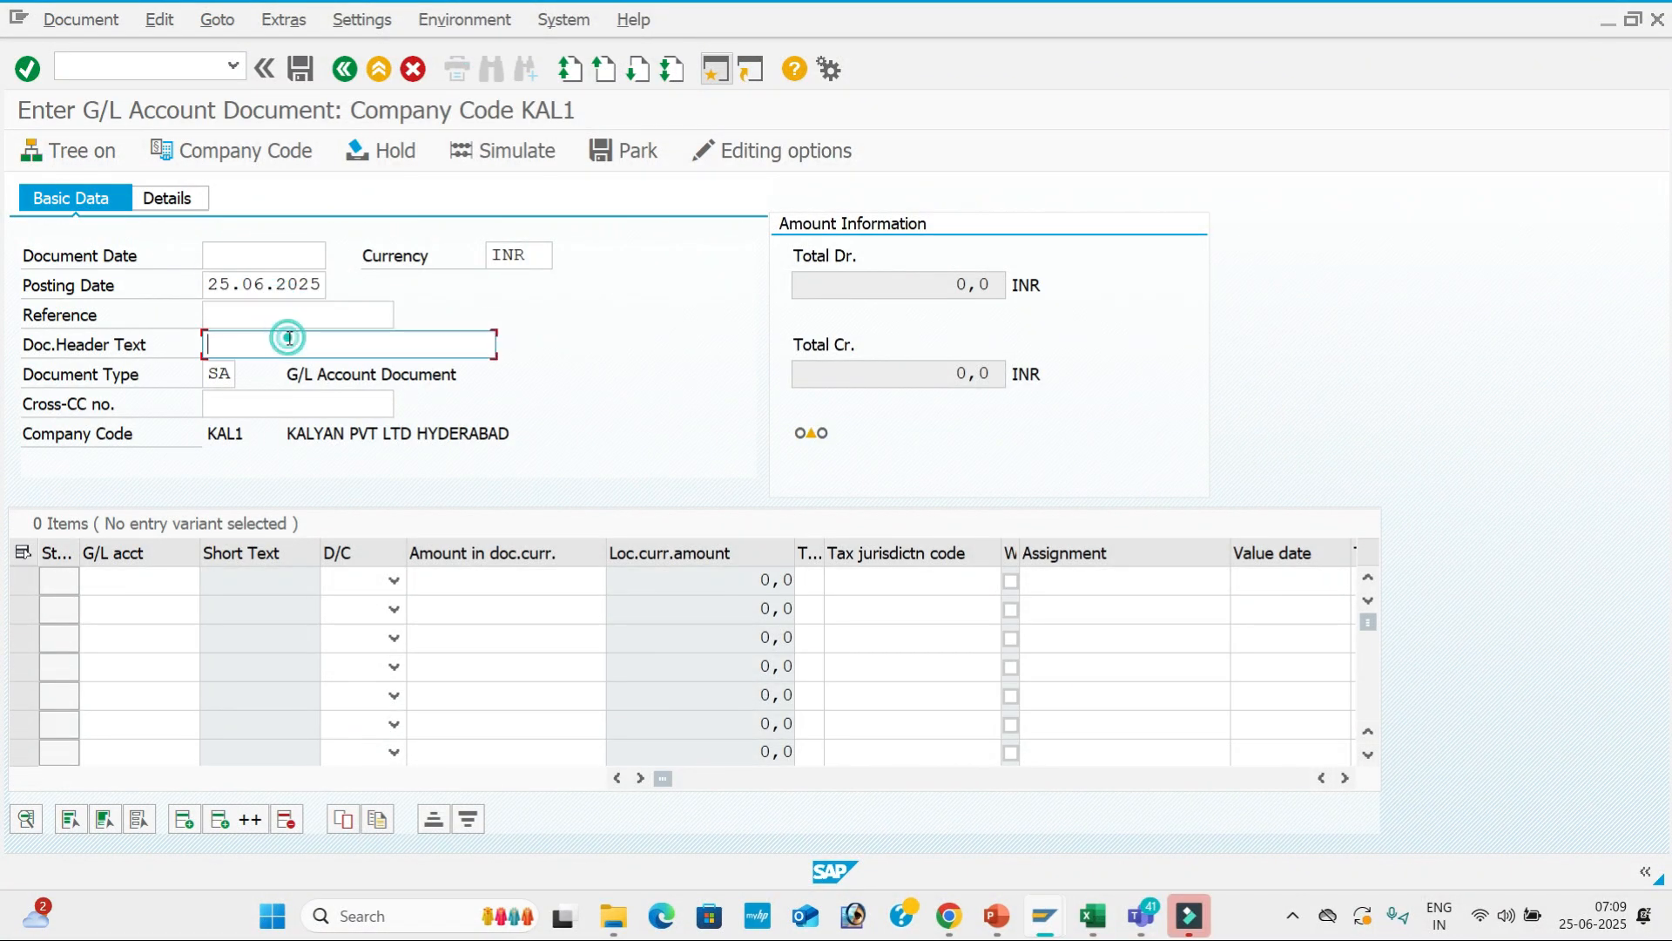
left_click(266, 406)
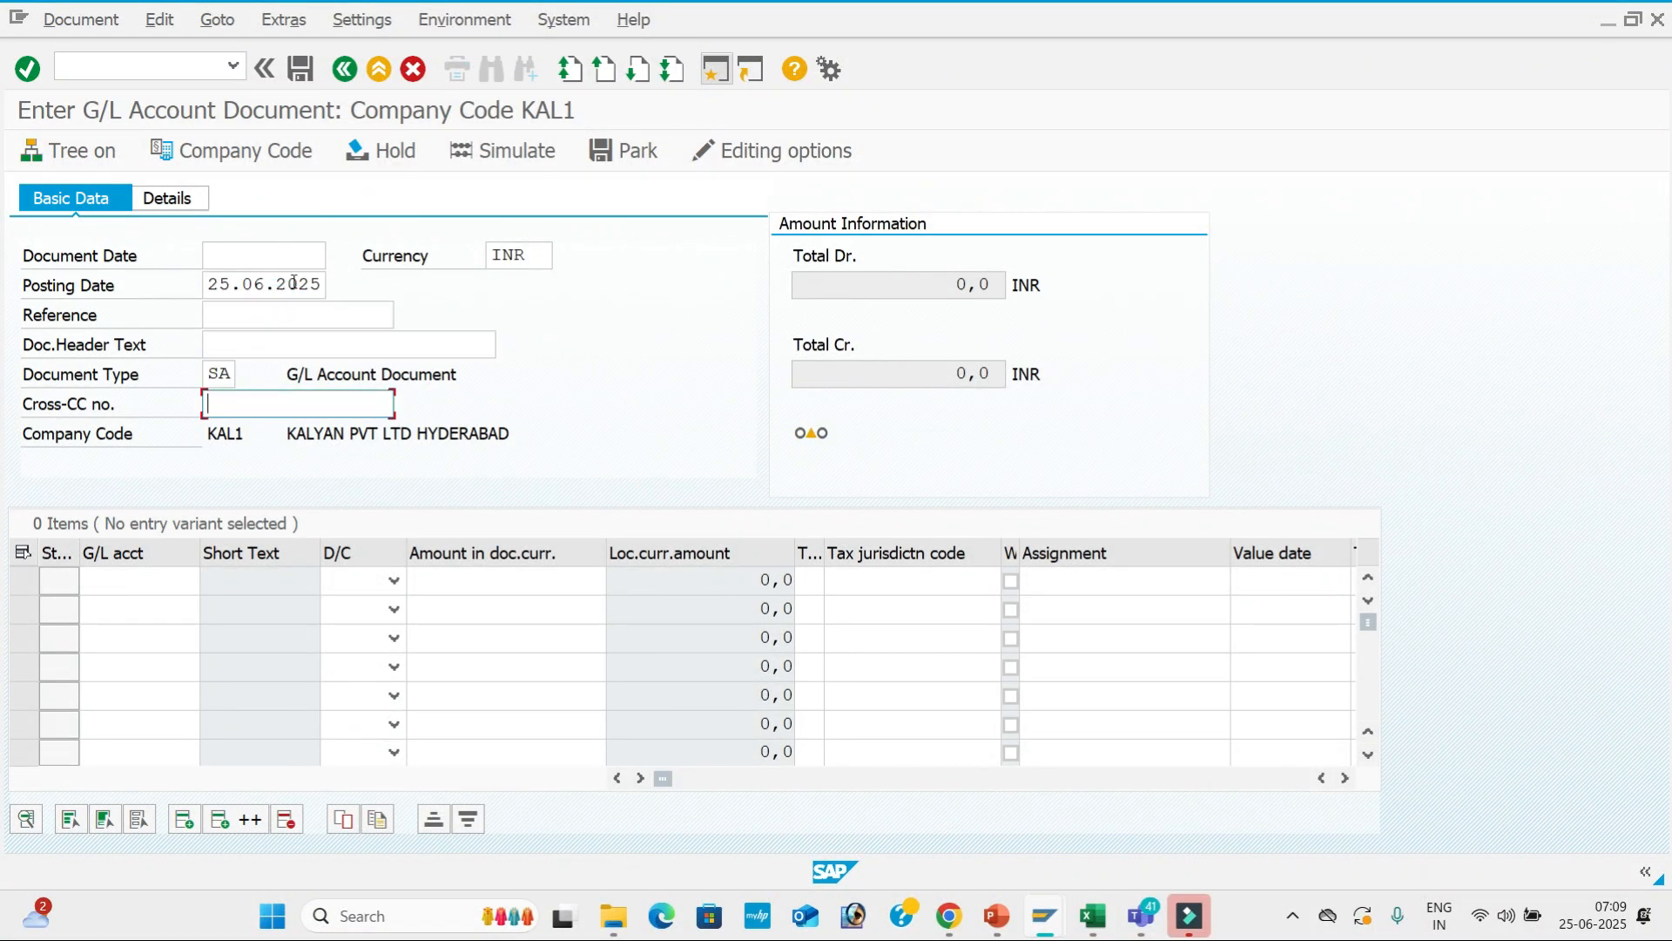
left_click(283, 584)
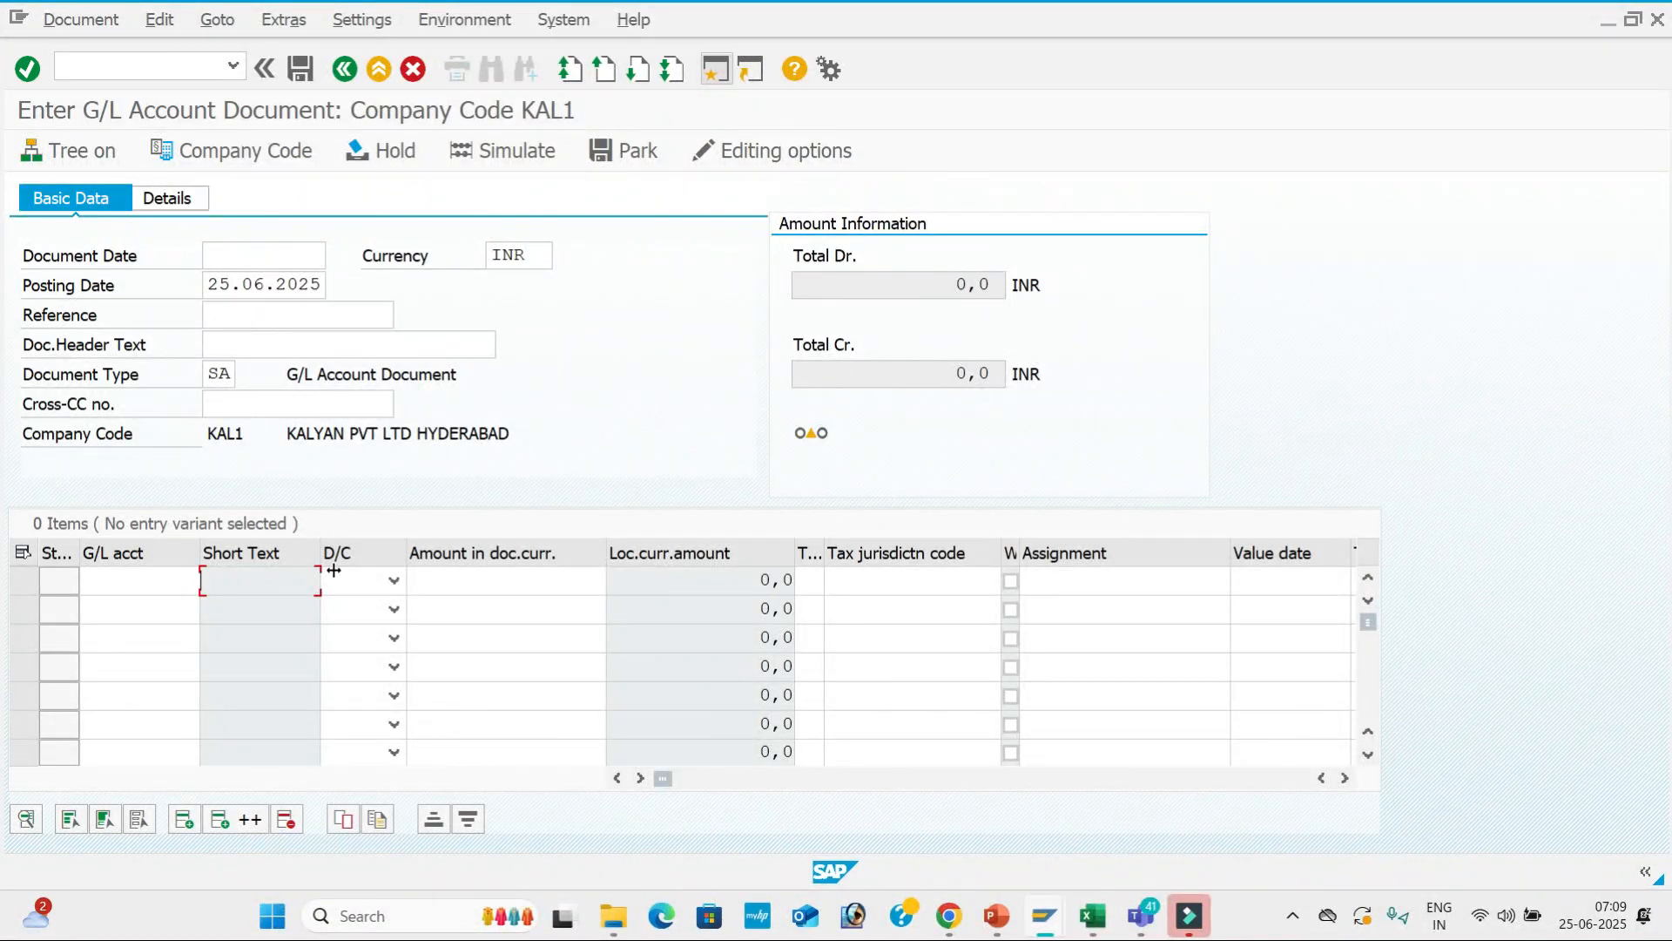
left_click(645, 584)
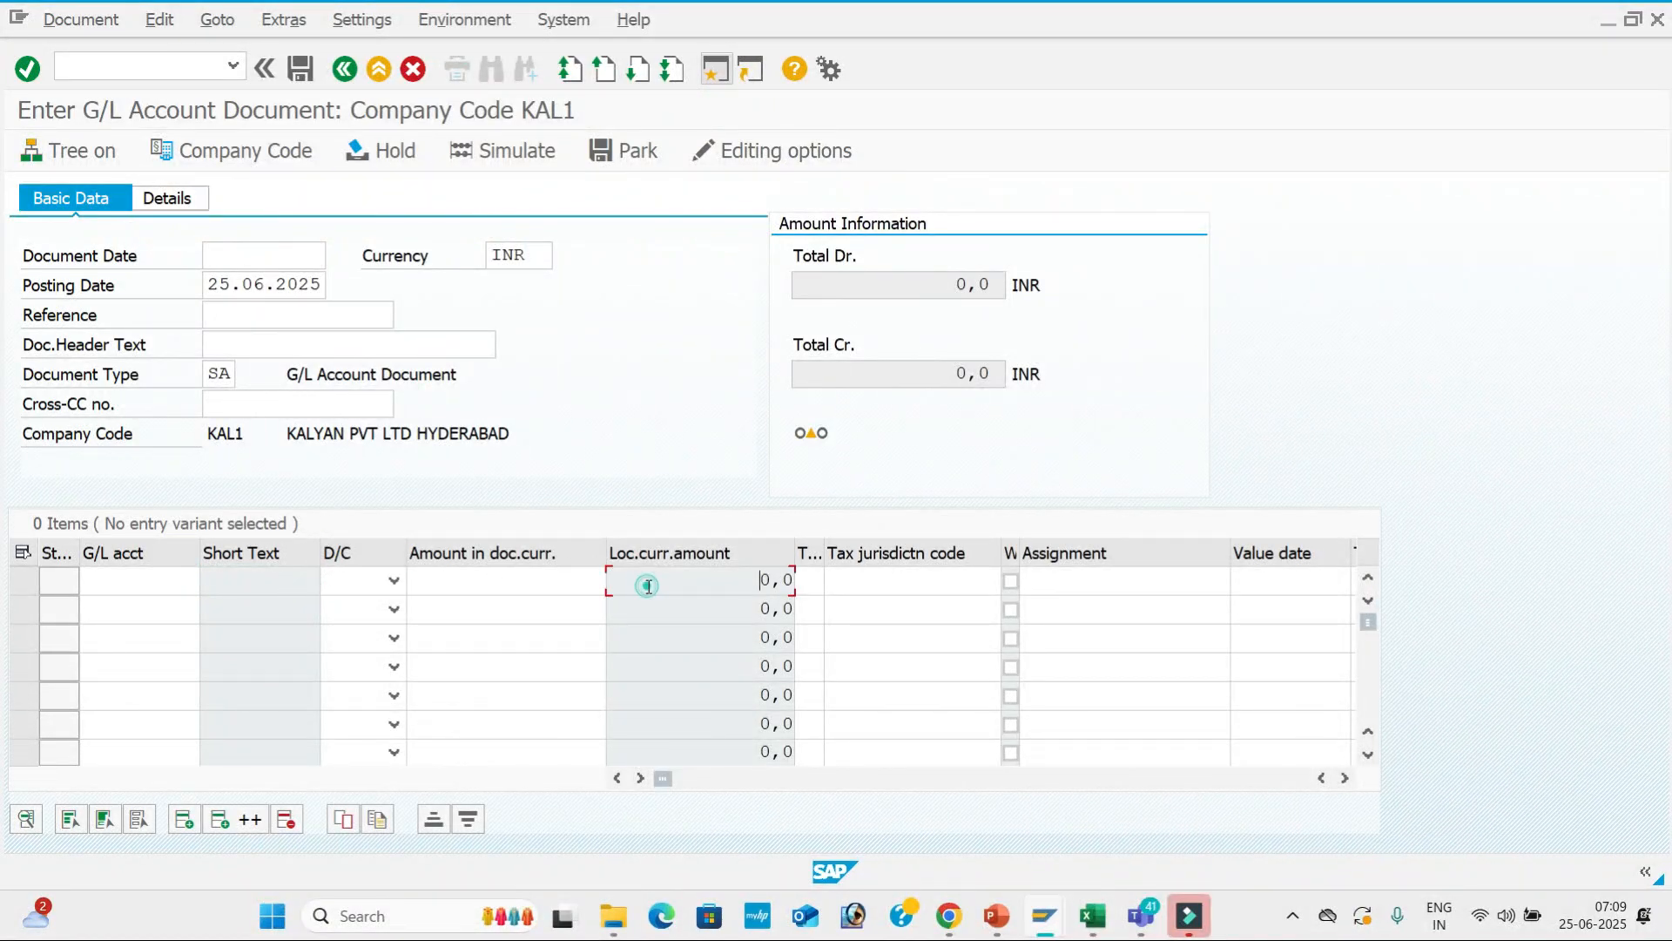
left_click(518, 590)
left_click(489, 604)
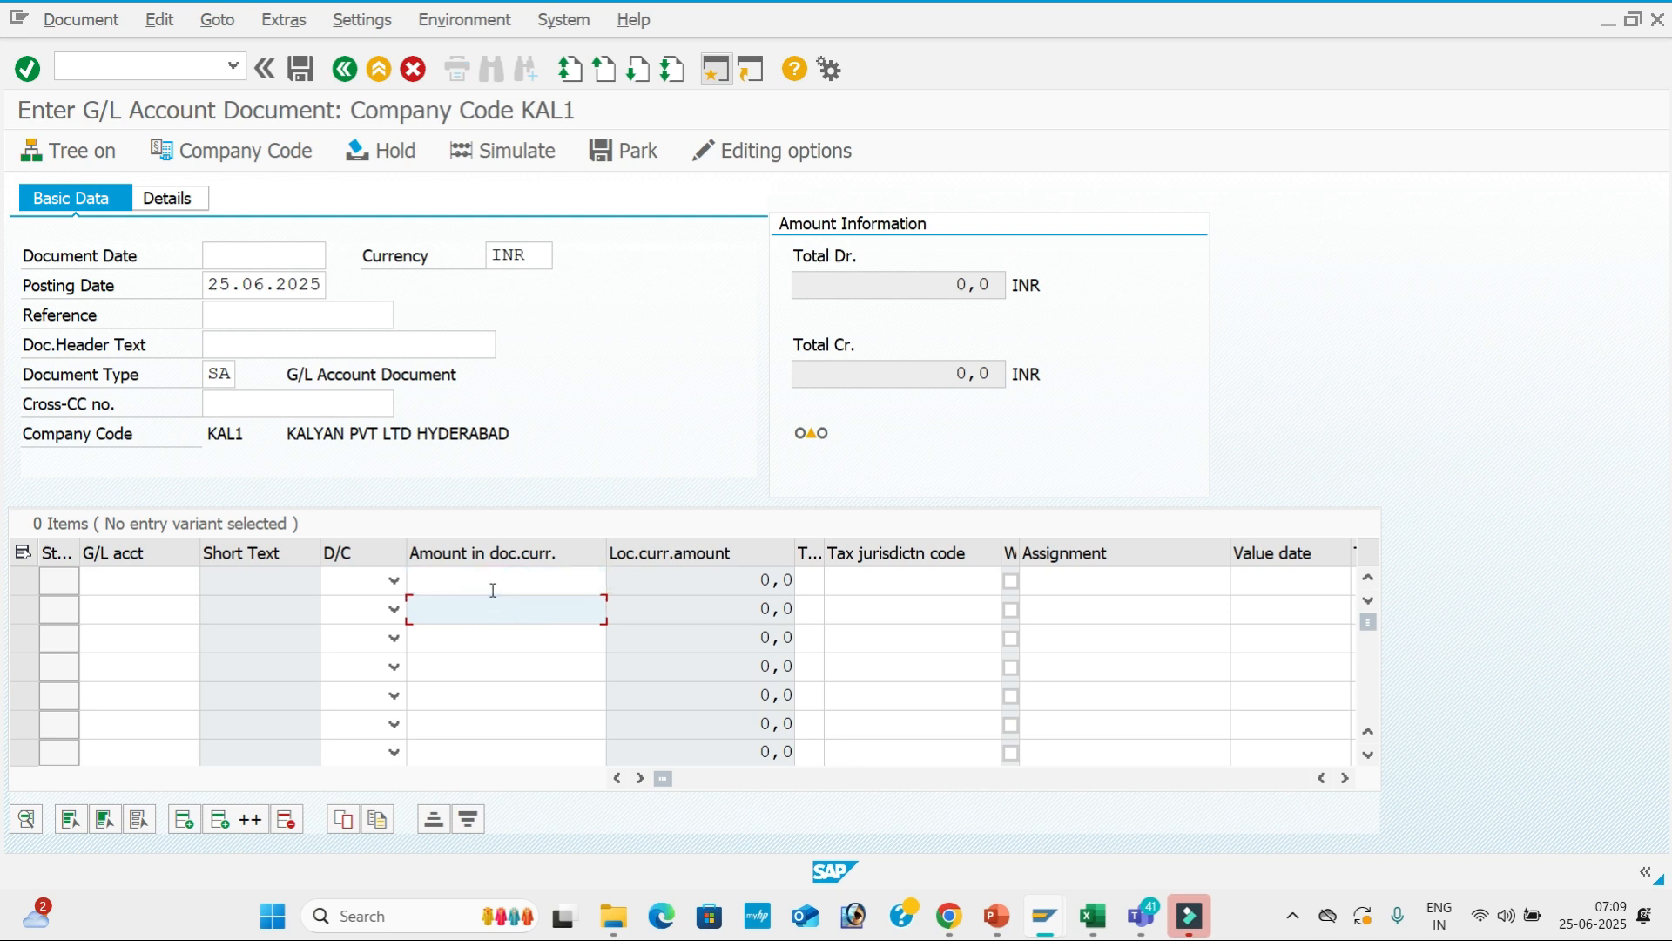
left_click(490, 587)
left_click(494, 604)
left_click(519, 579)
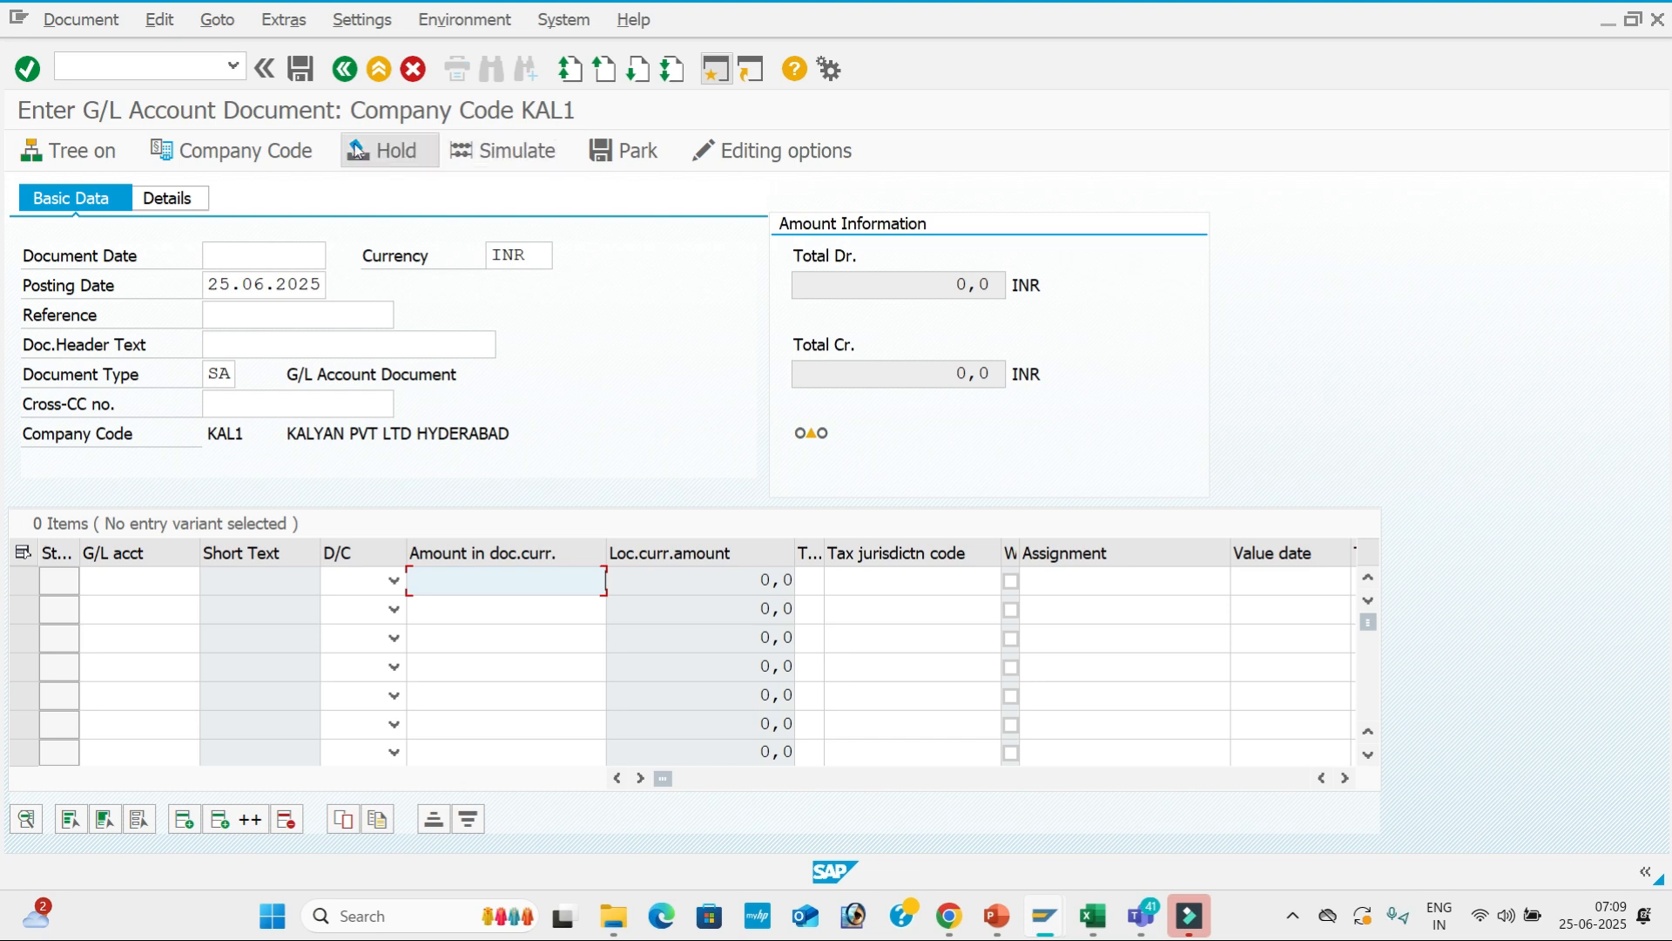
Switch the document's company code to AIR1.
left_click(277, 144)
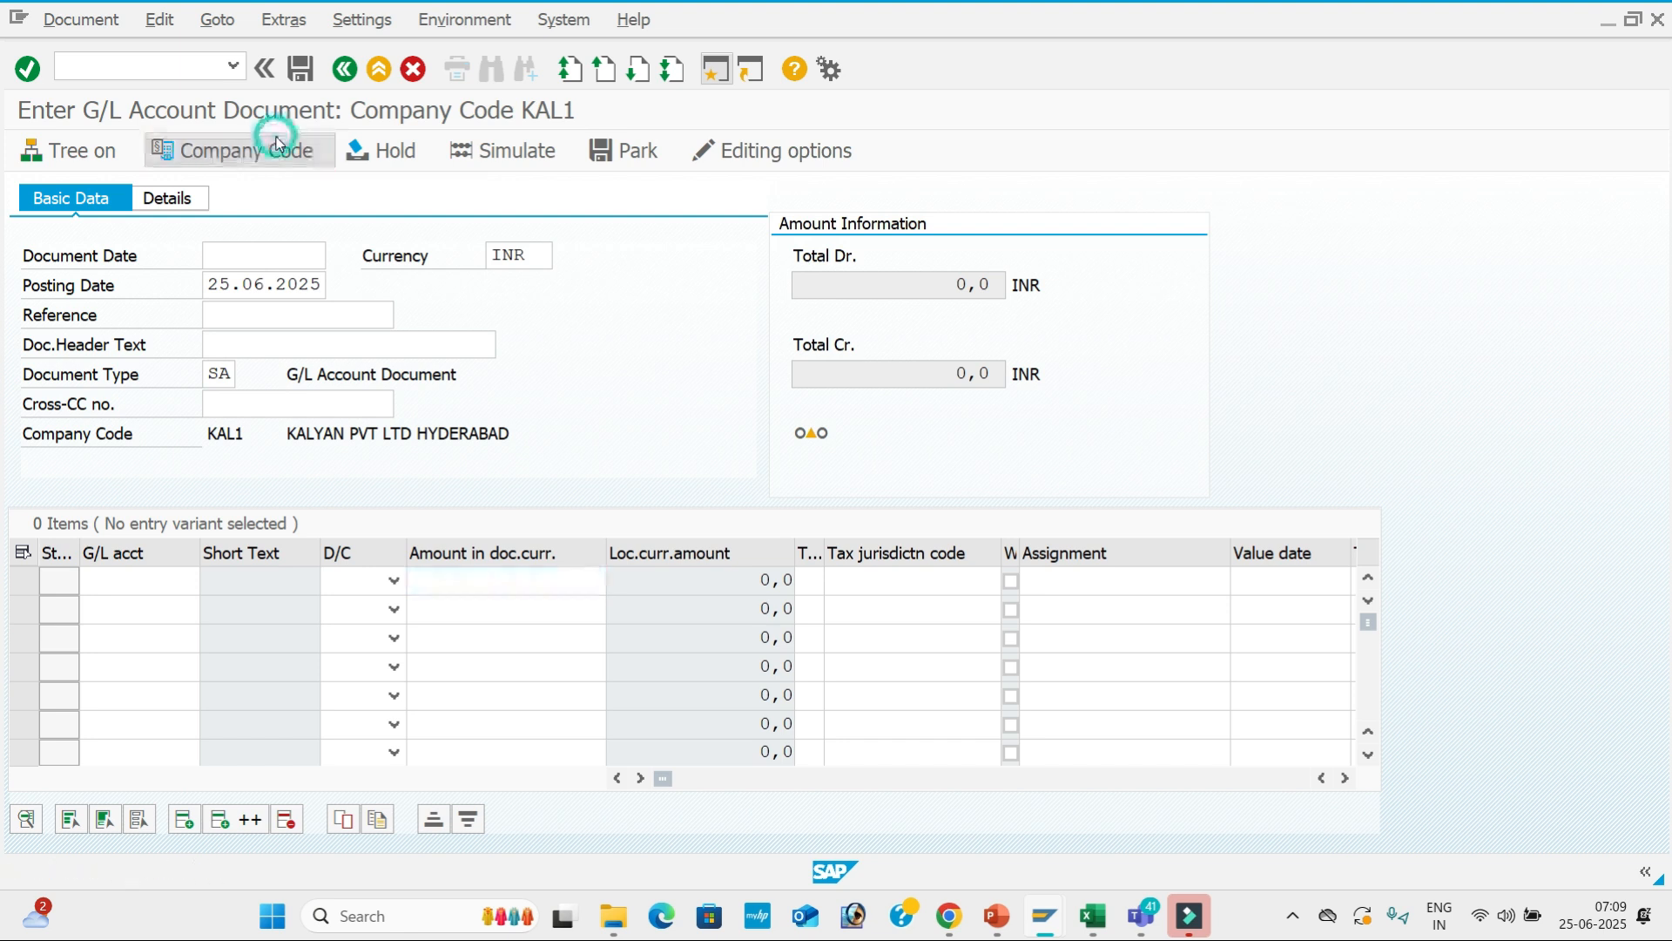
type("AIR1")
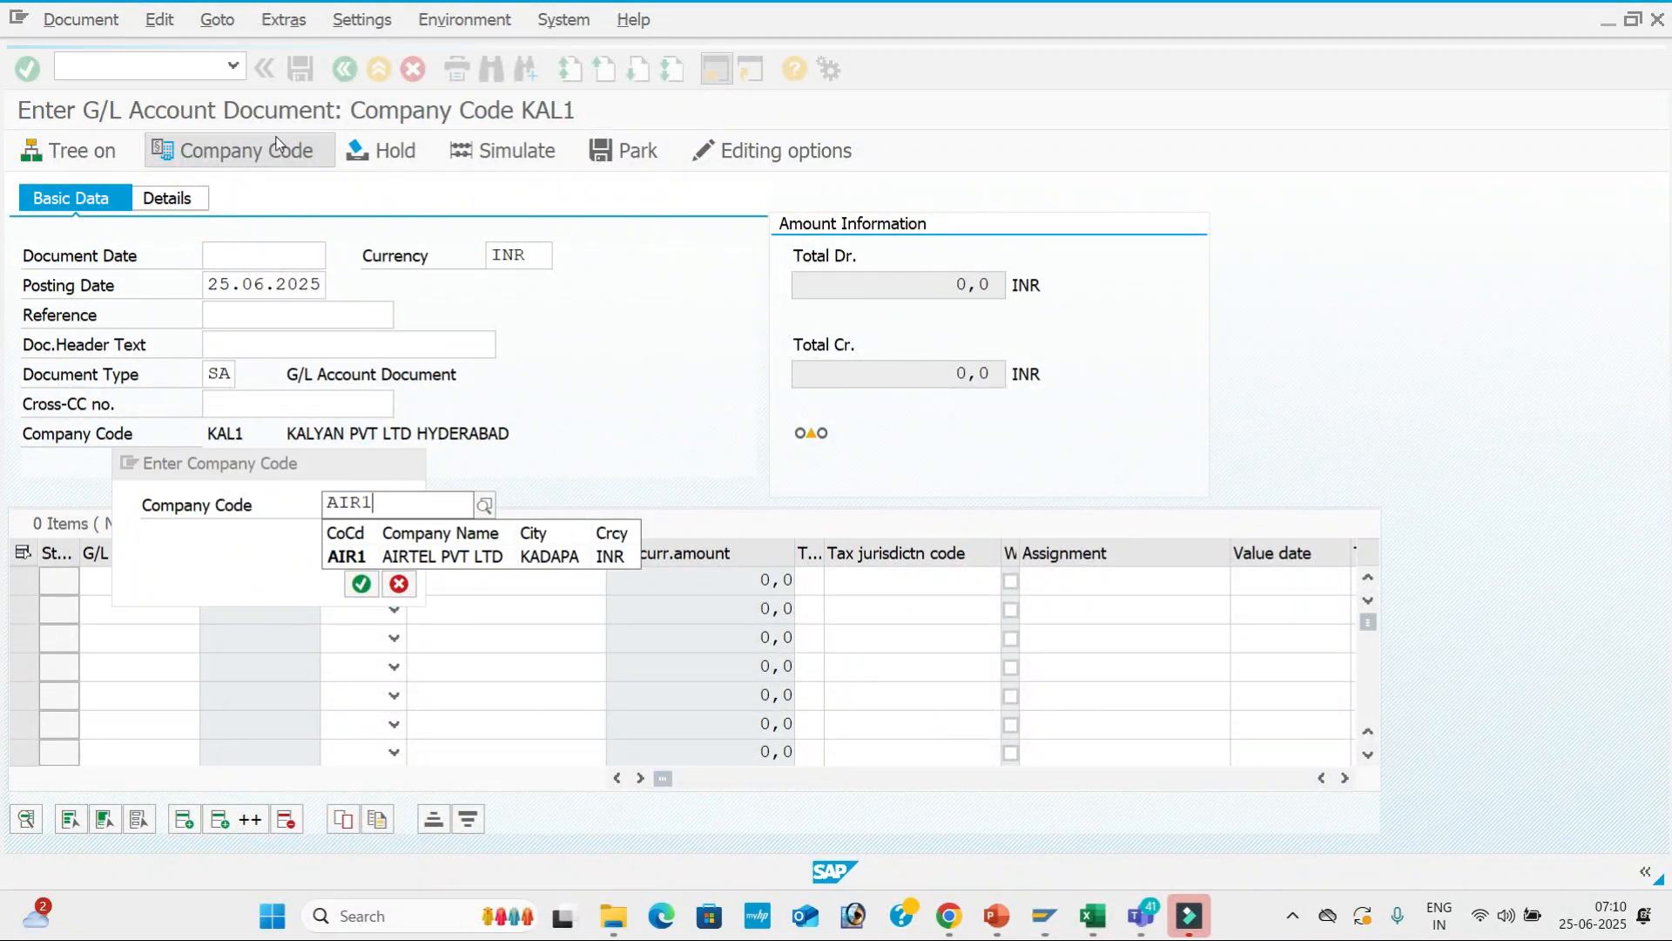
key("Down")
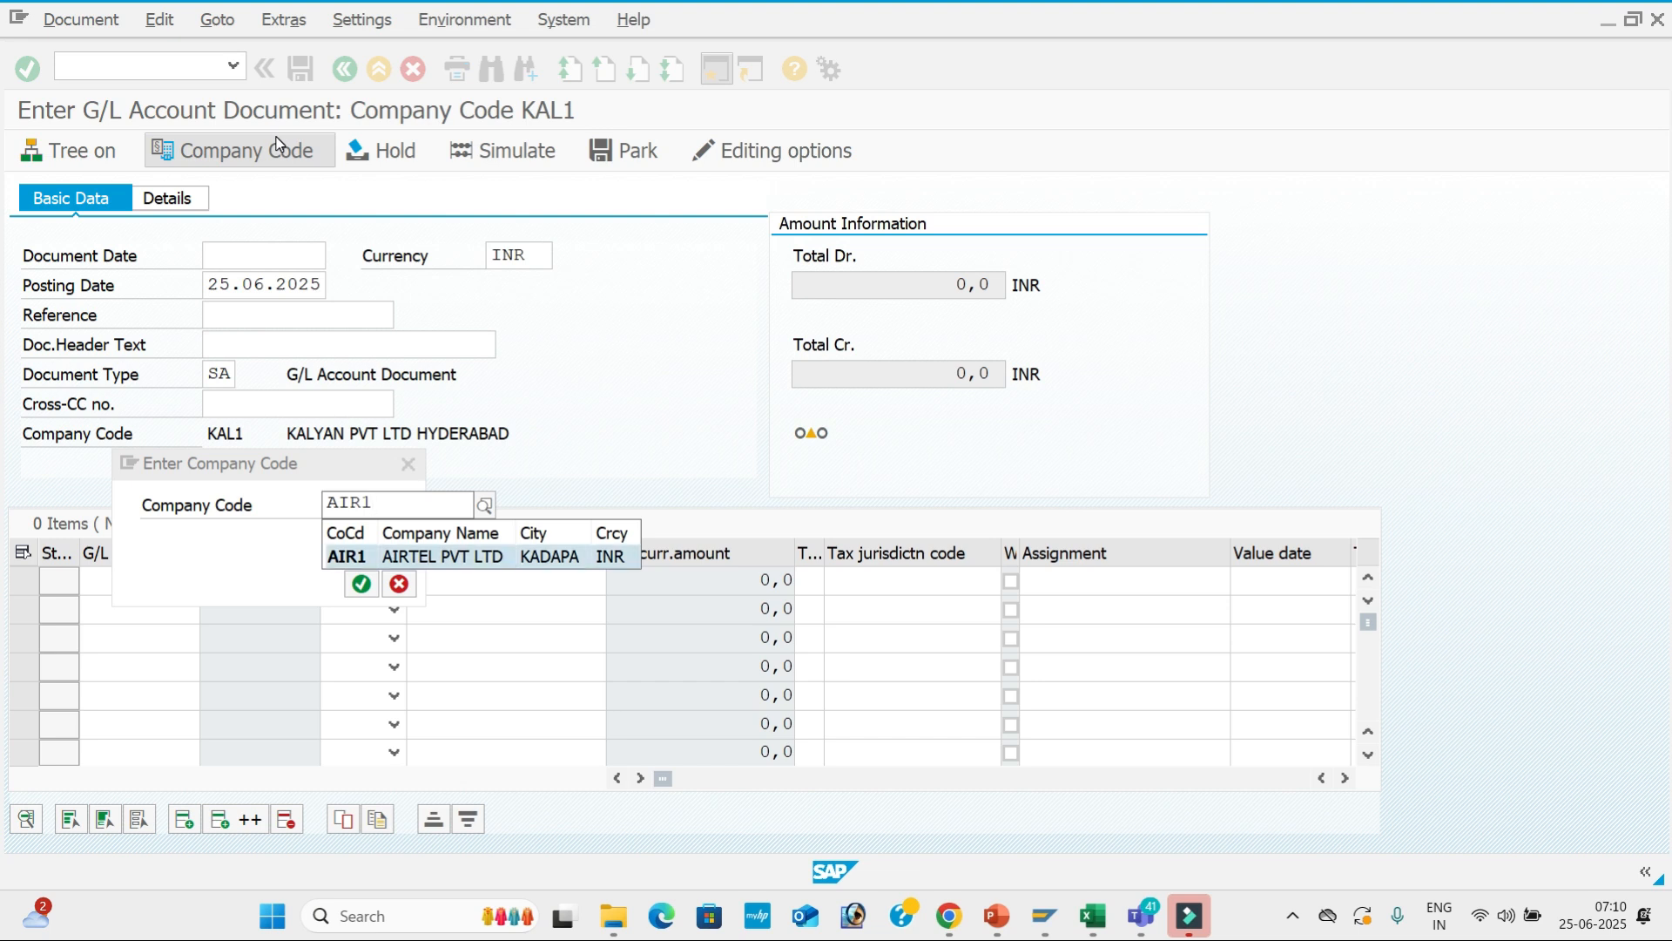
key("Return")
key("Return")
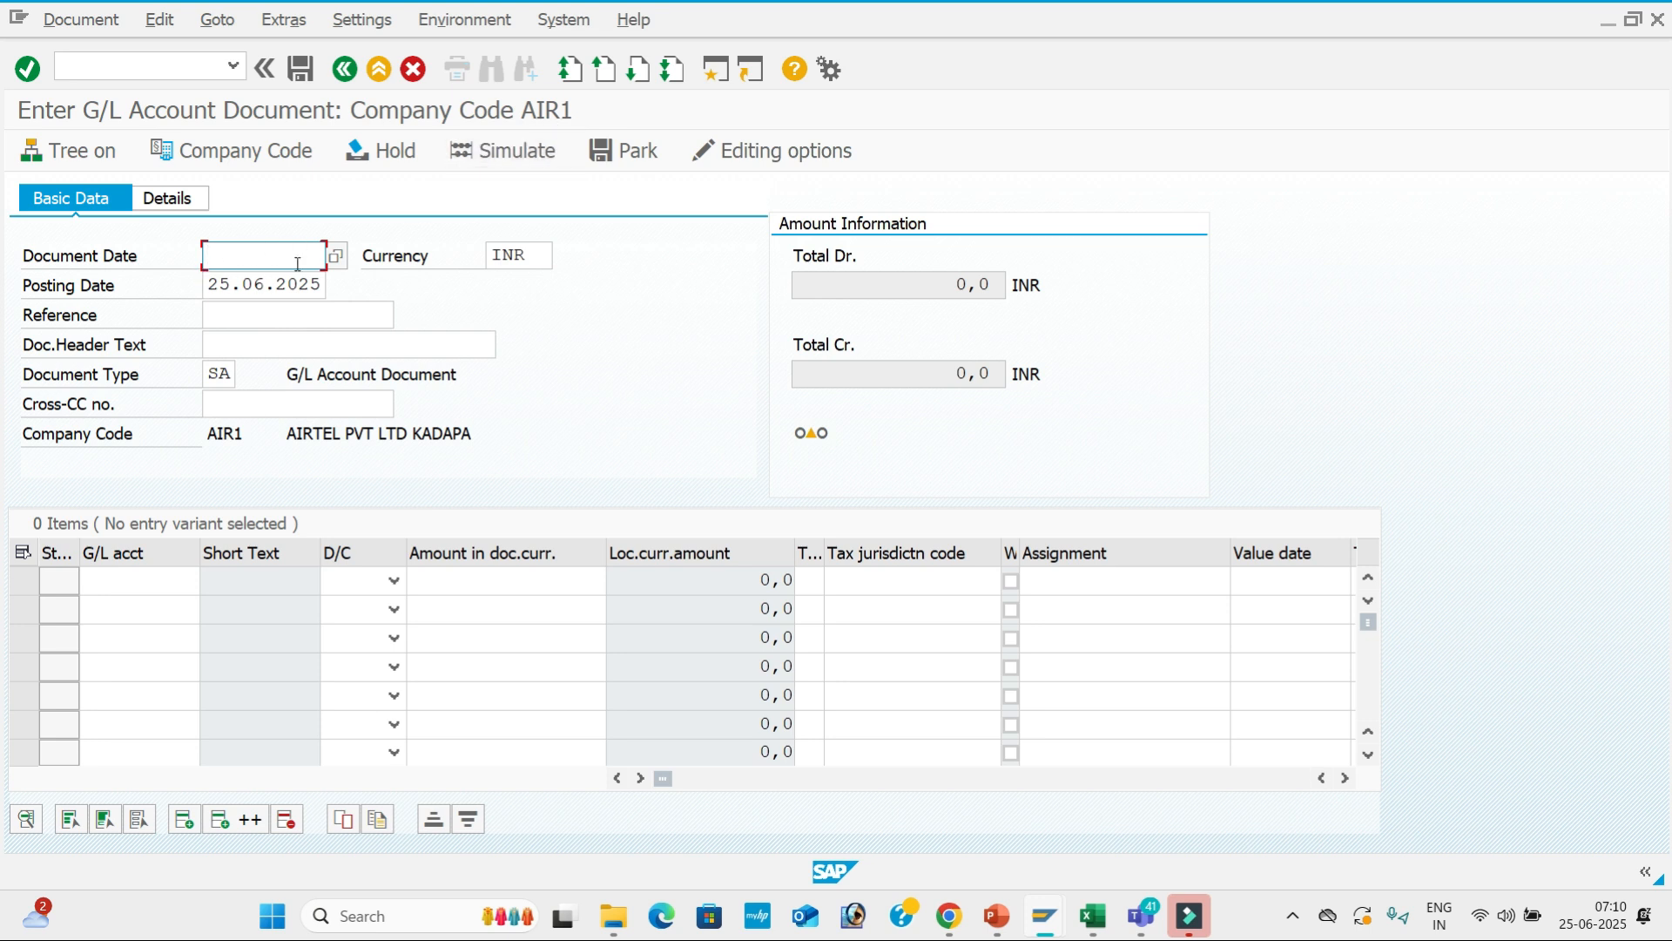
Enter document date 25.06.2025 and reference 01.
type("0")
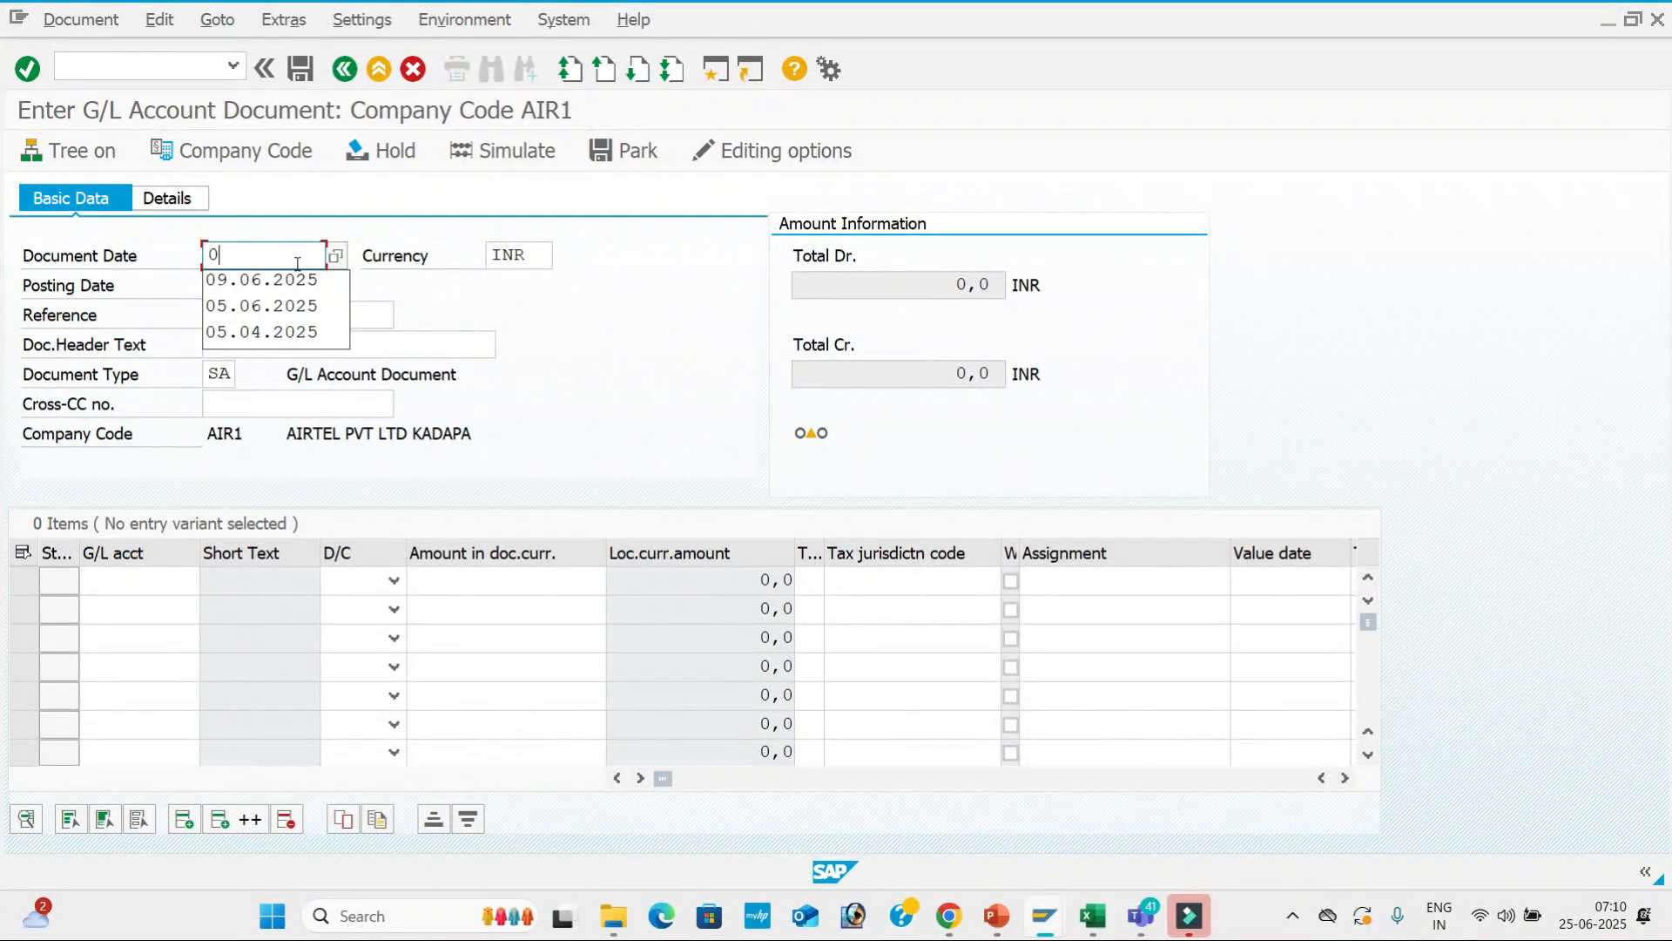
key("BackSpace")
type("25.06.2025")
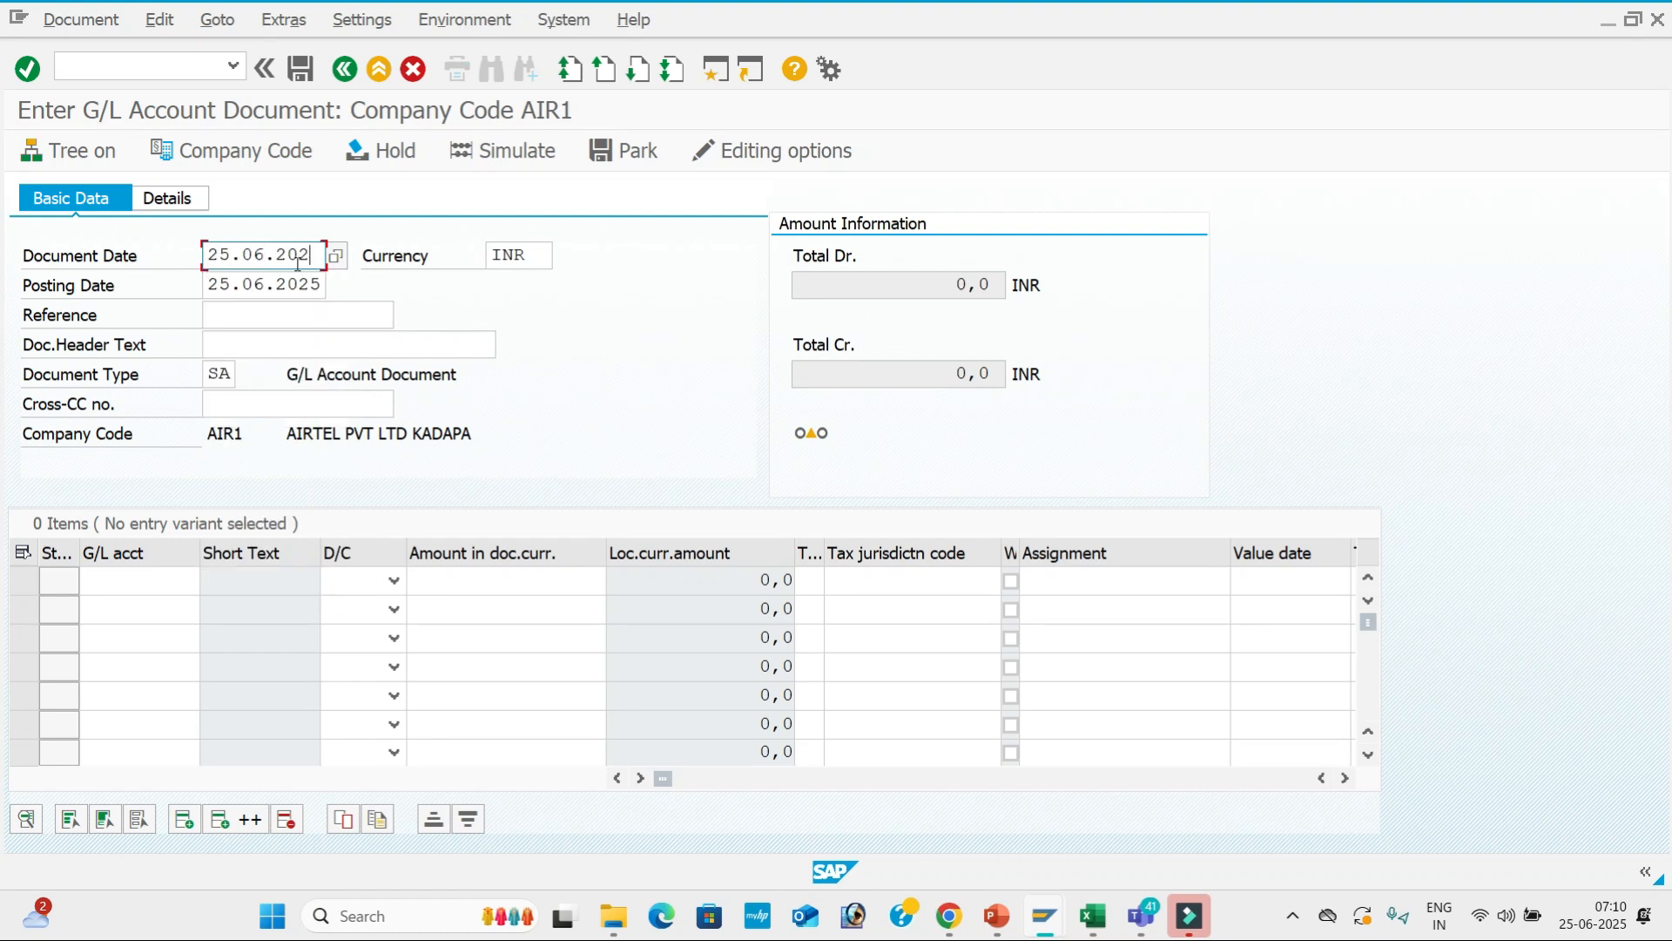
key("Tab")
key("Tab")
key("Tab")
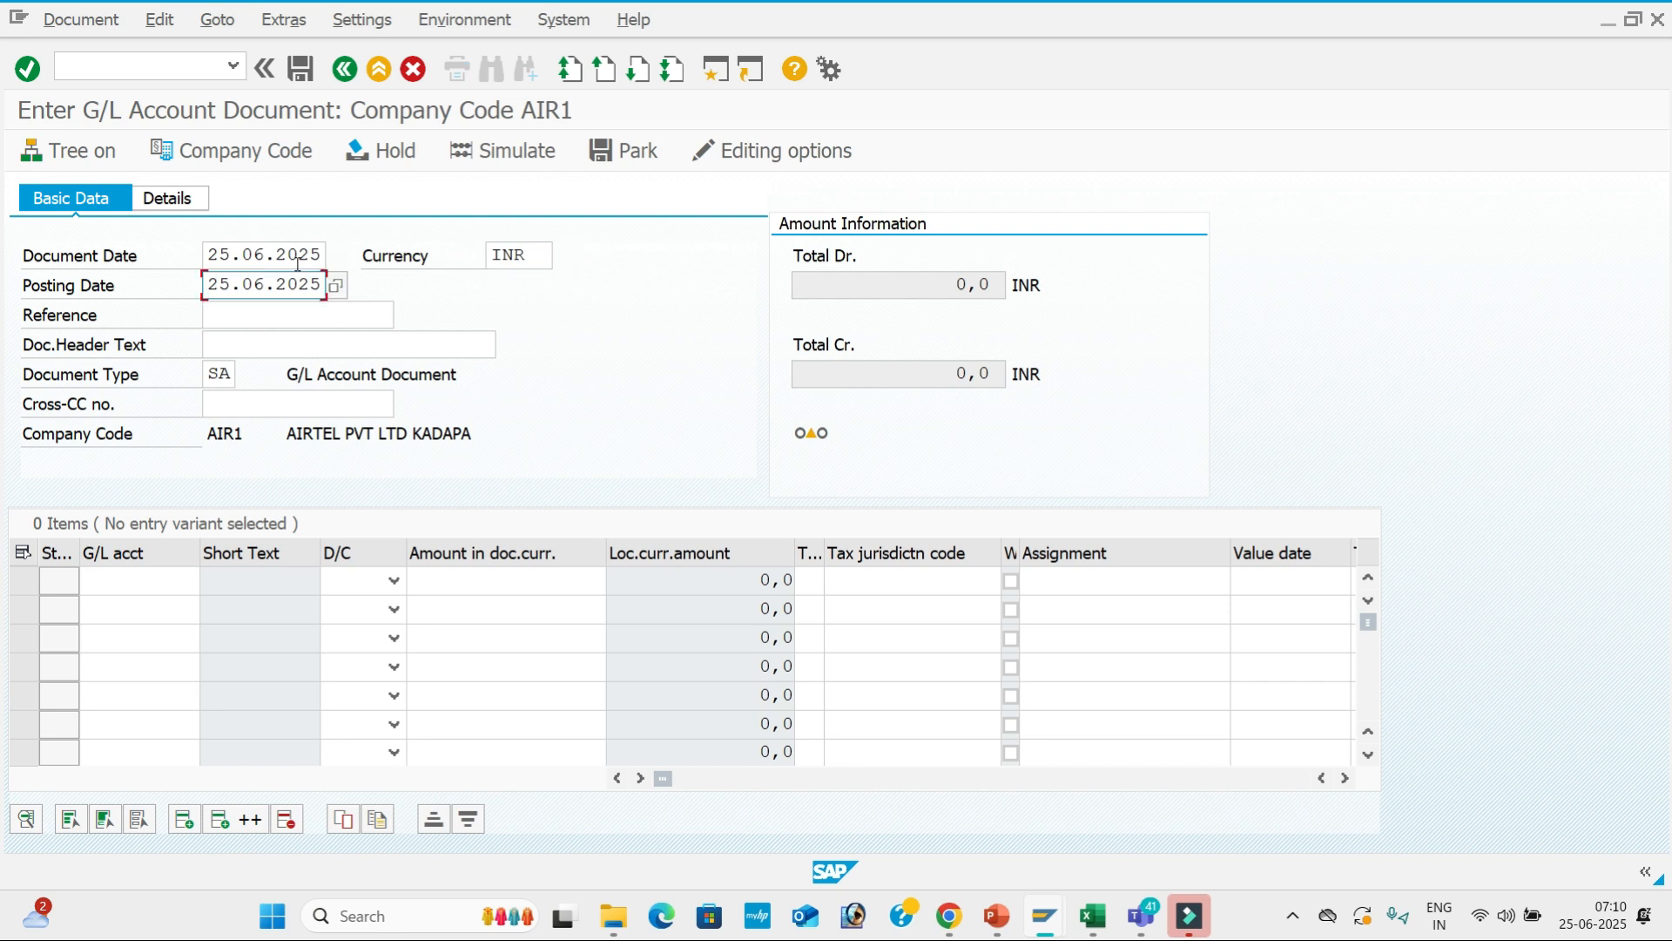
type("01")
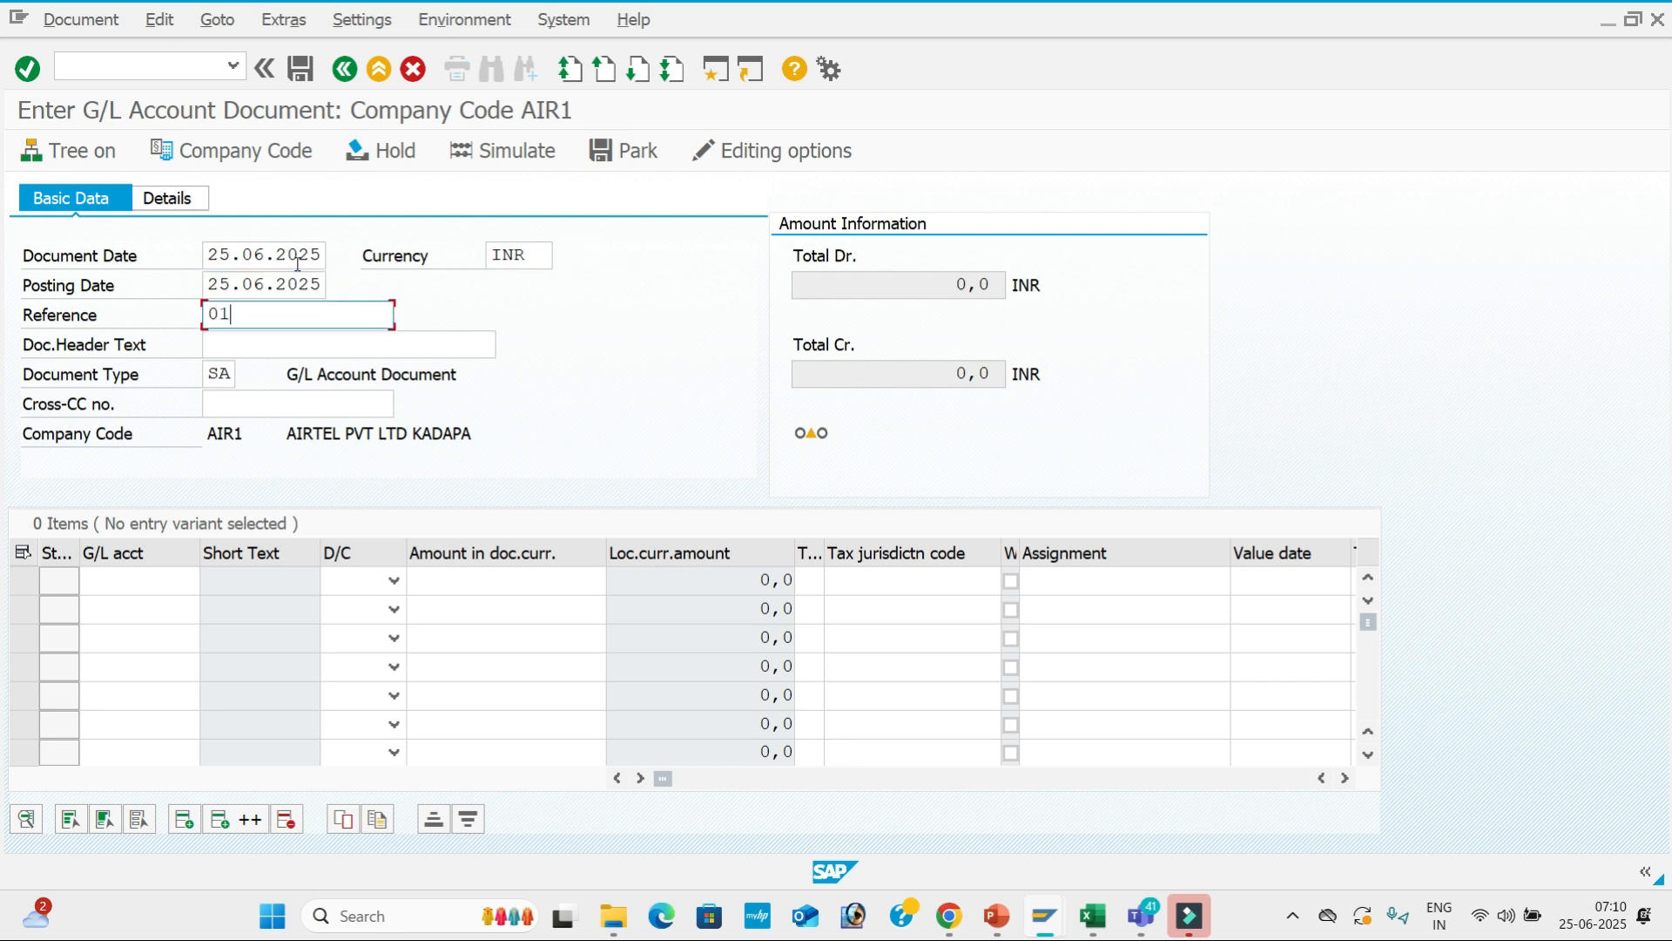
key("Tab")
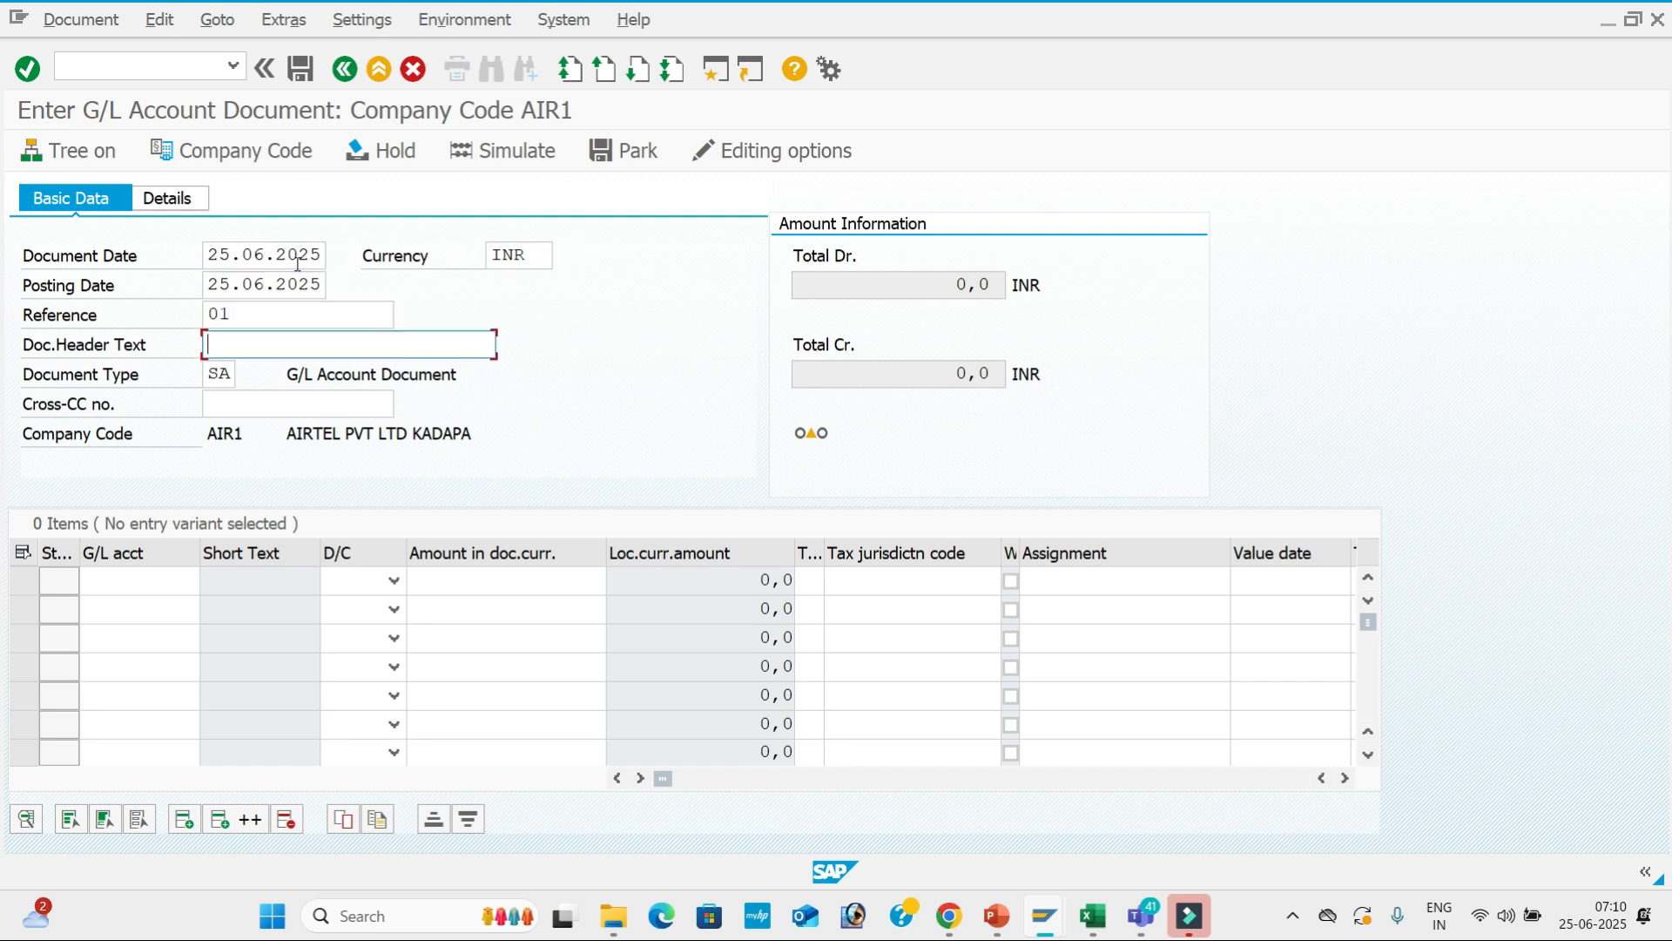
Set the document header text to 'Rent A/C'.
type("RE")
key("Down")
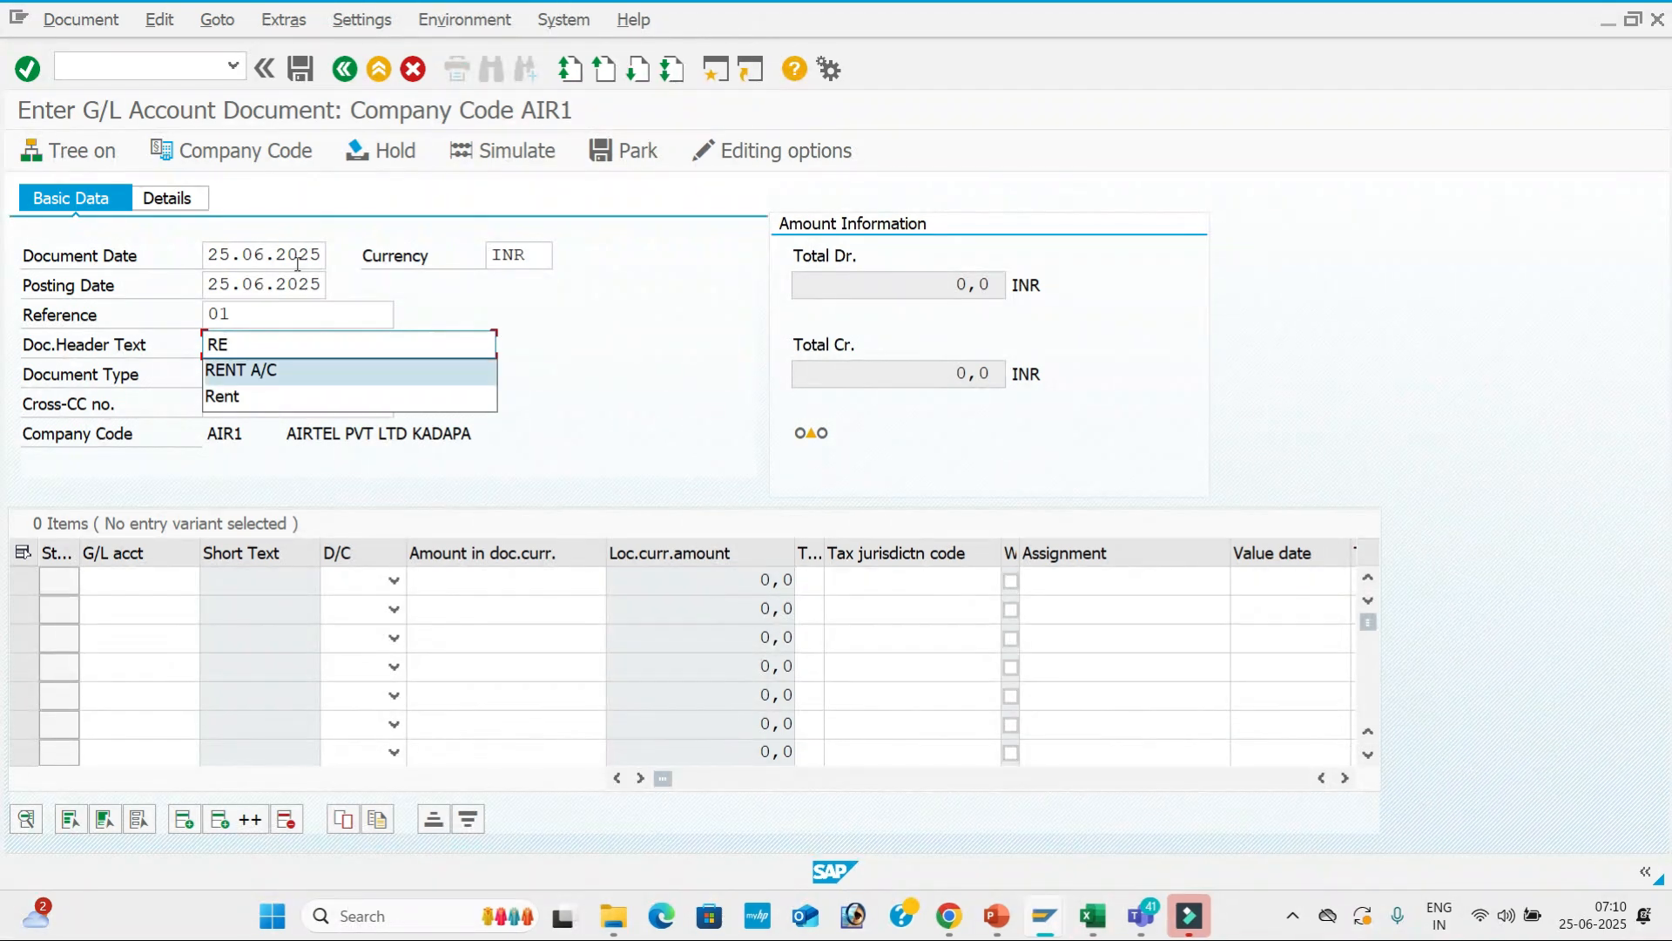
key("Down")
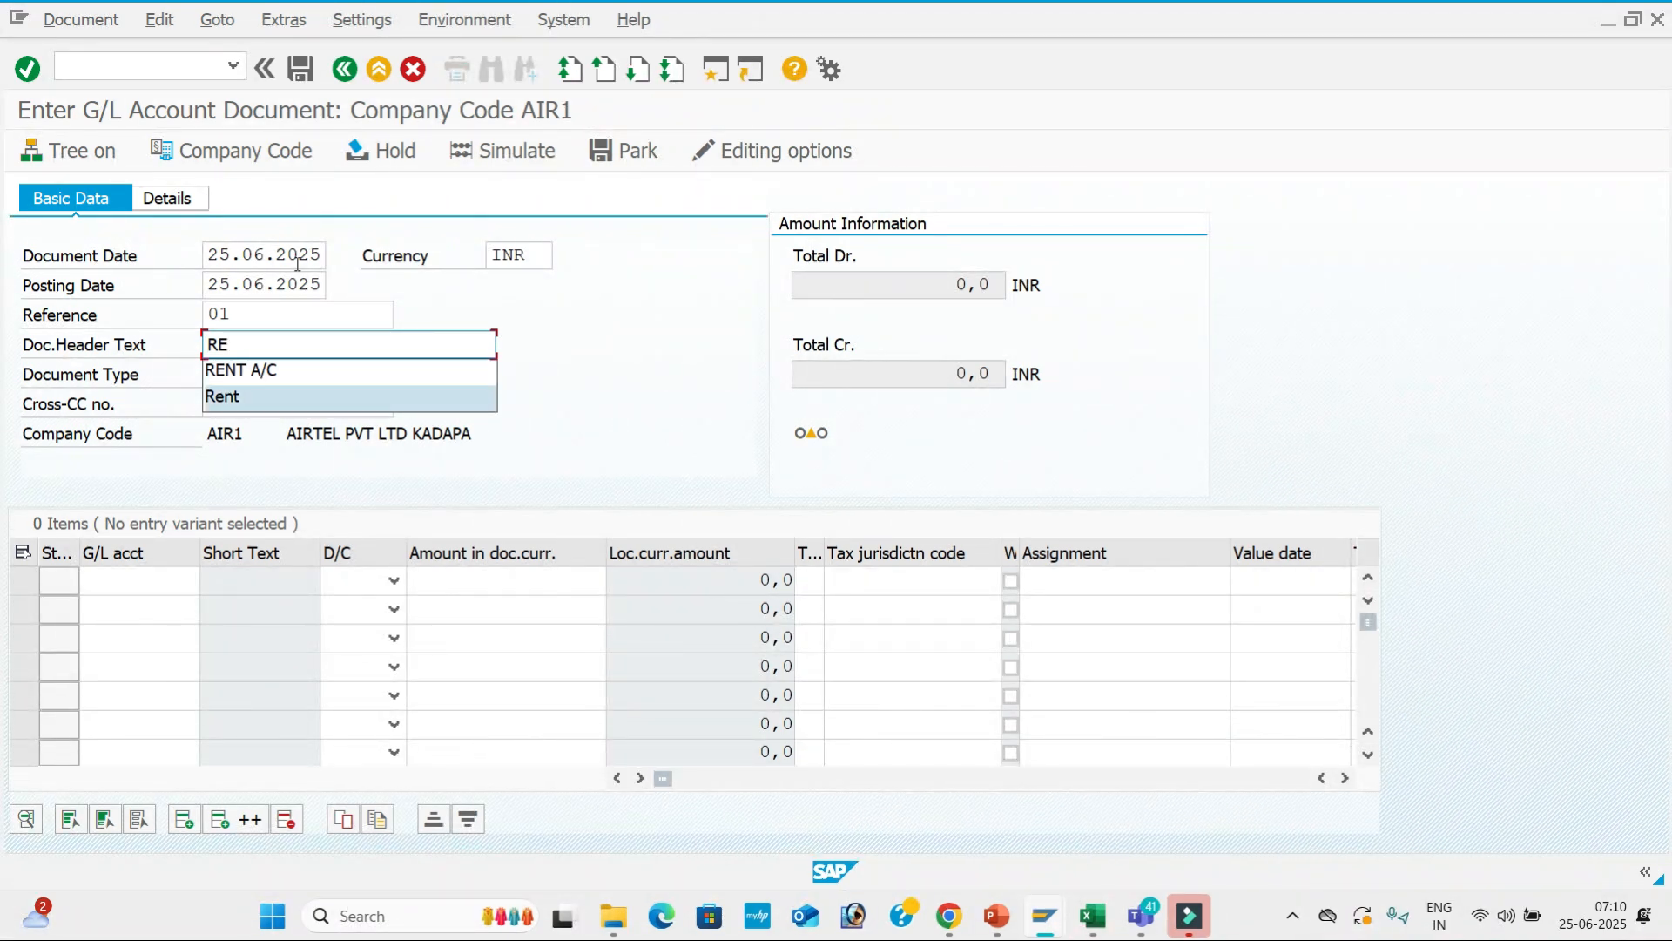
key("Return")
left_click(293, 355)
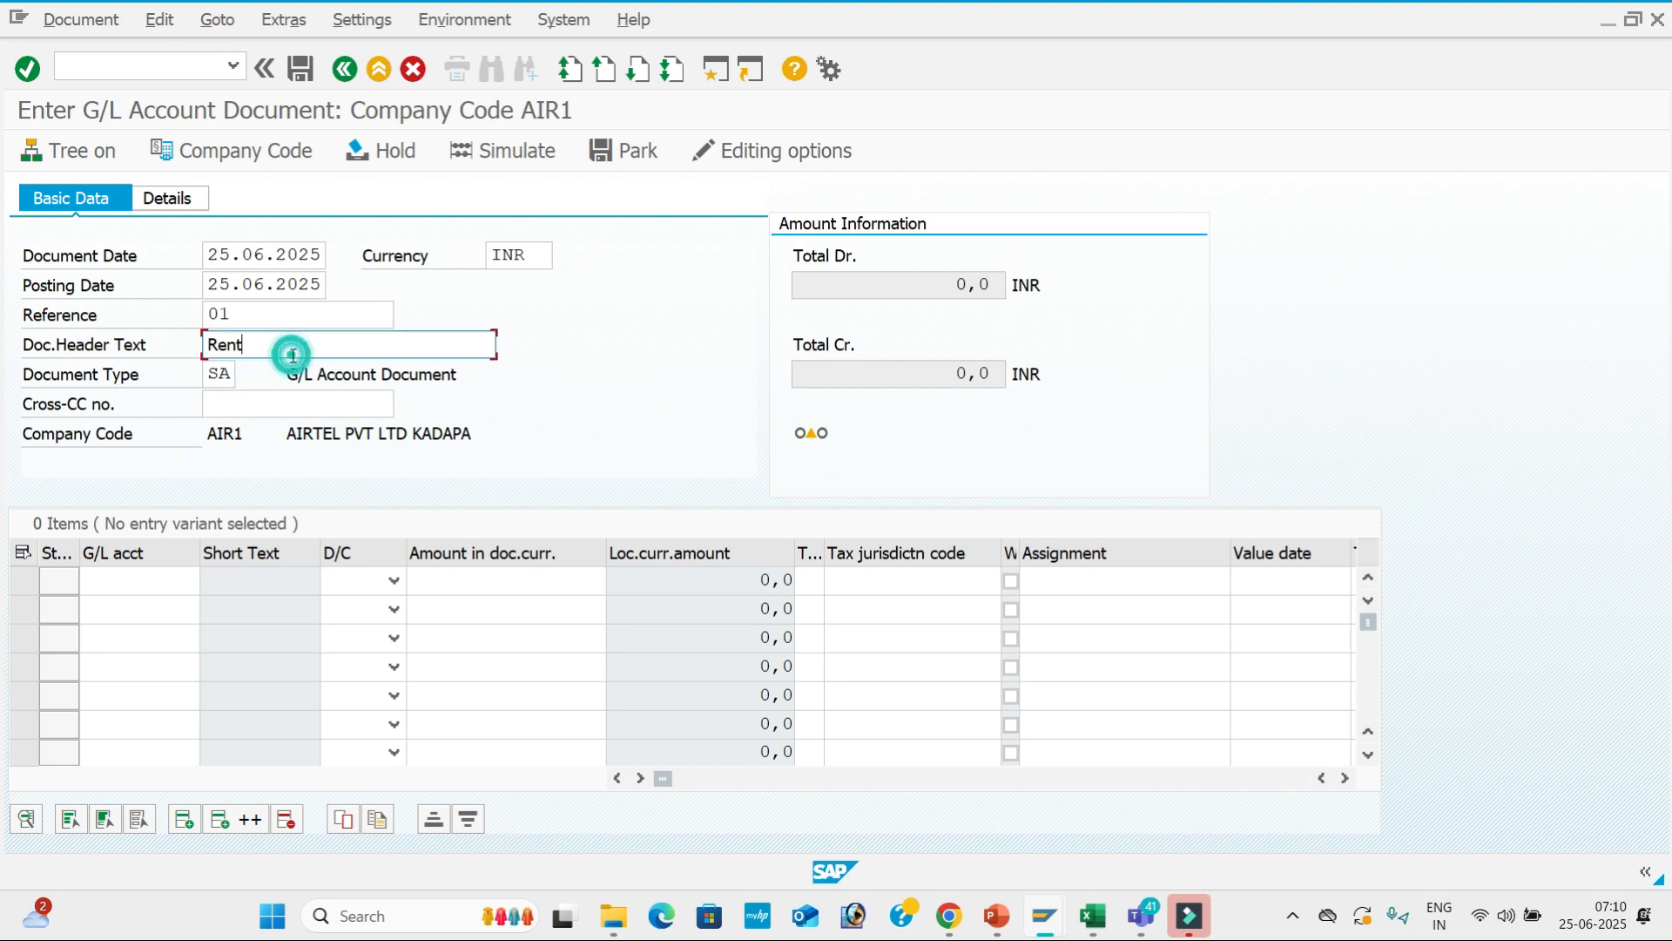
type("A/C")
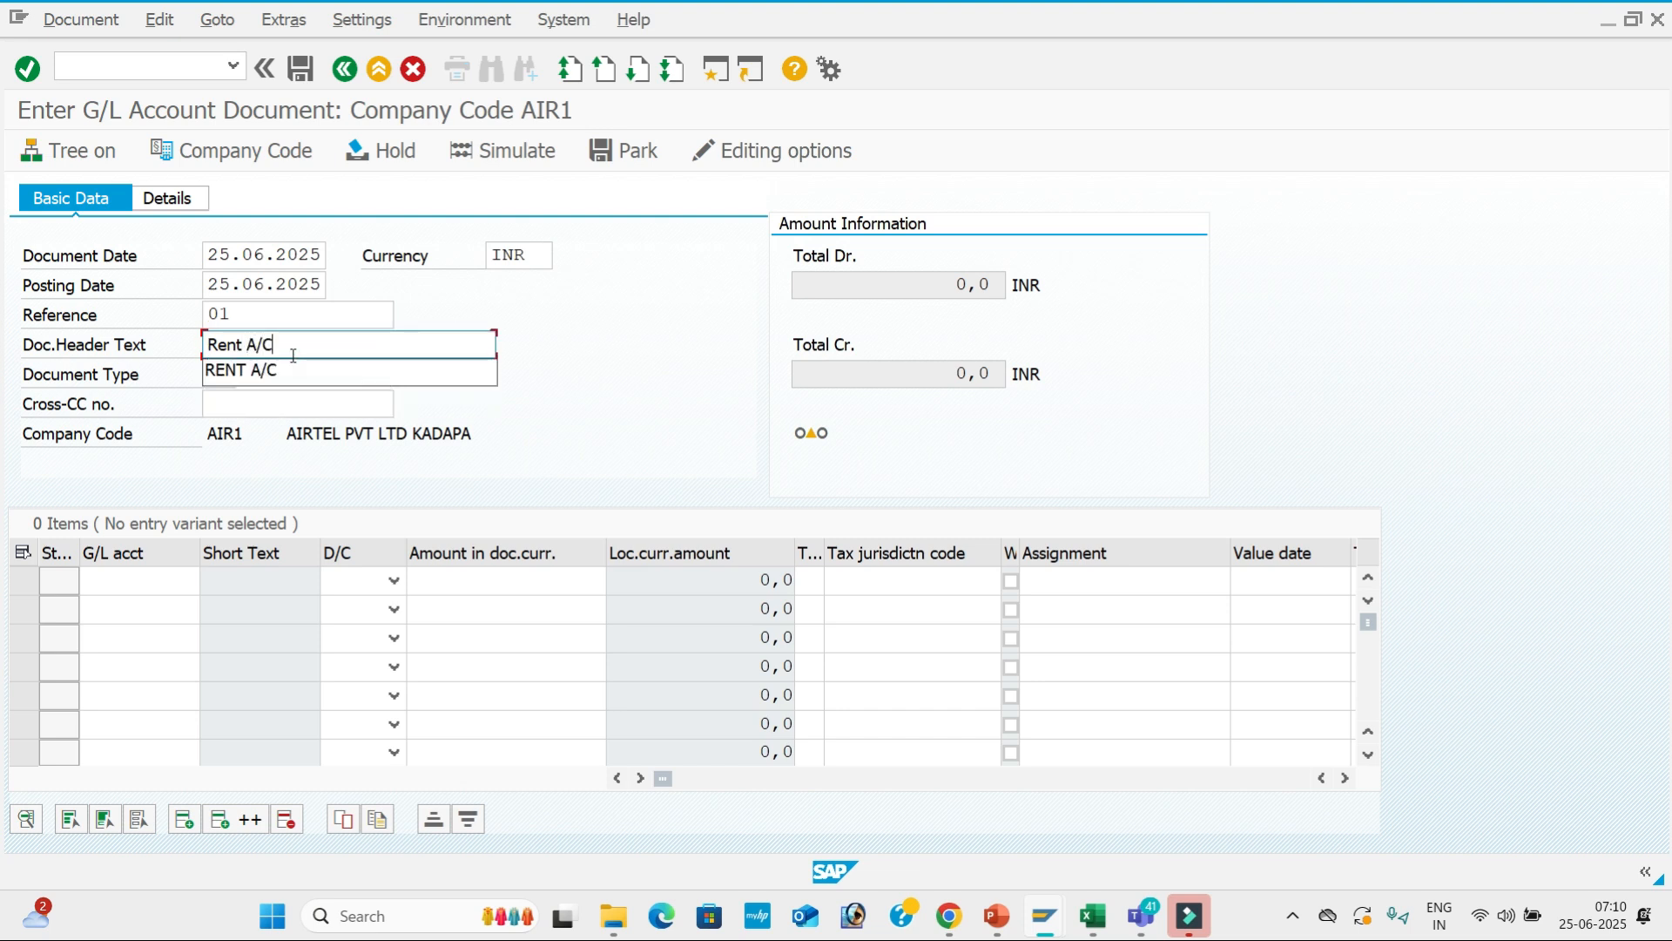
key("Return")
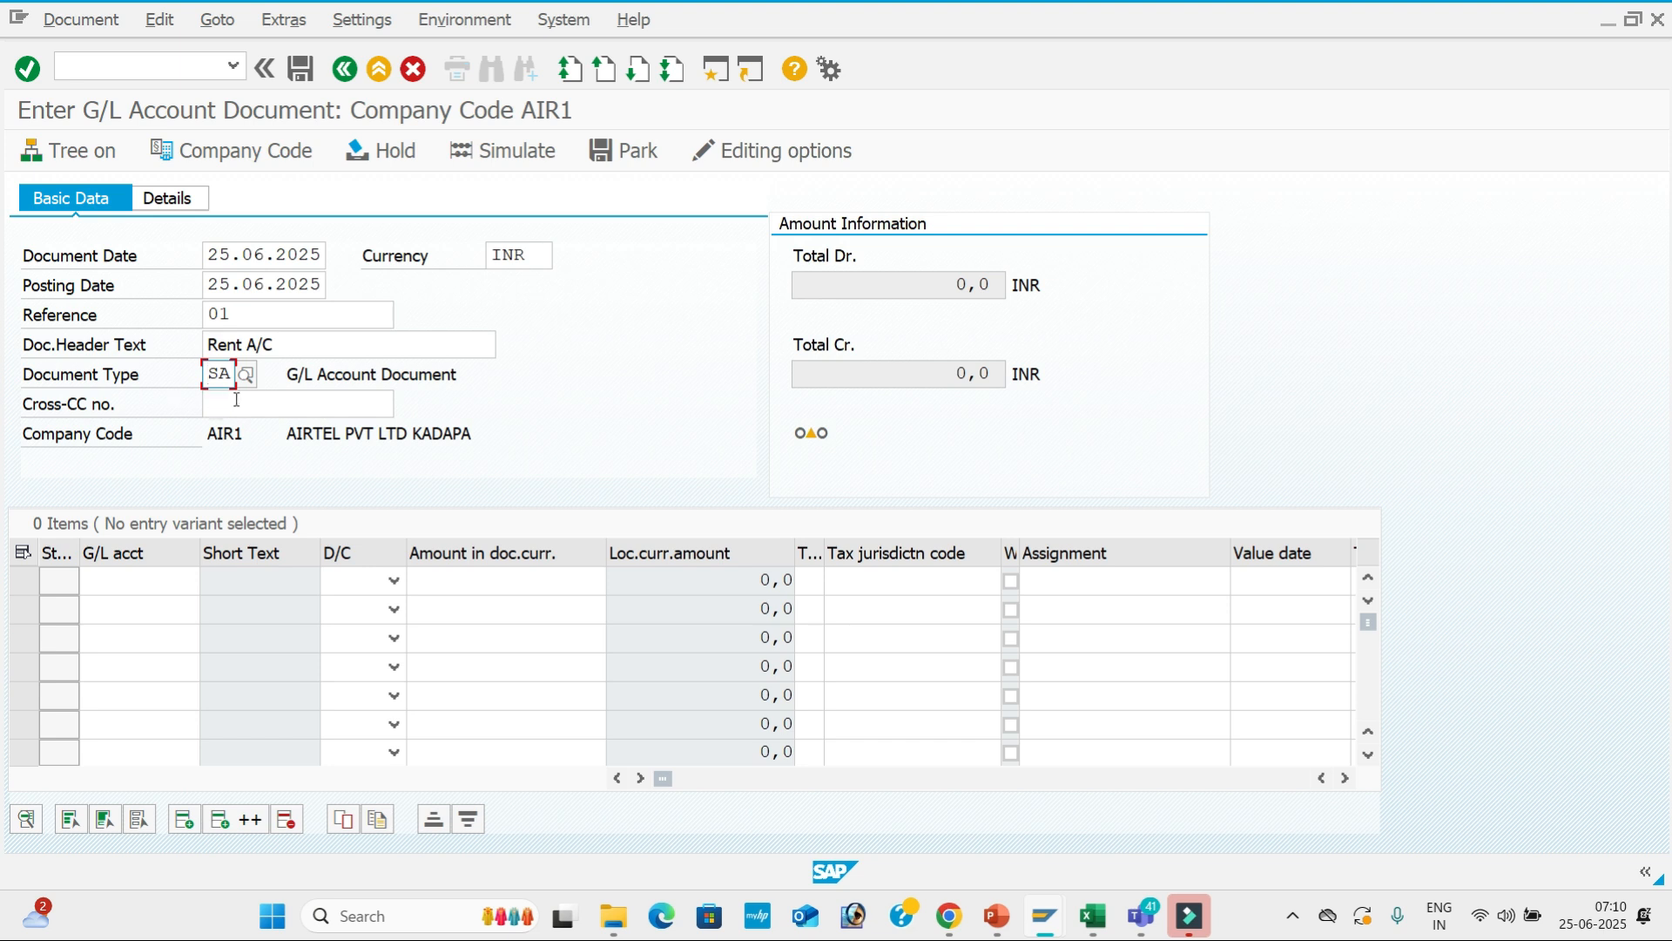
left_click(161, 580)
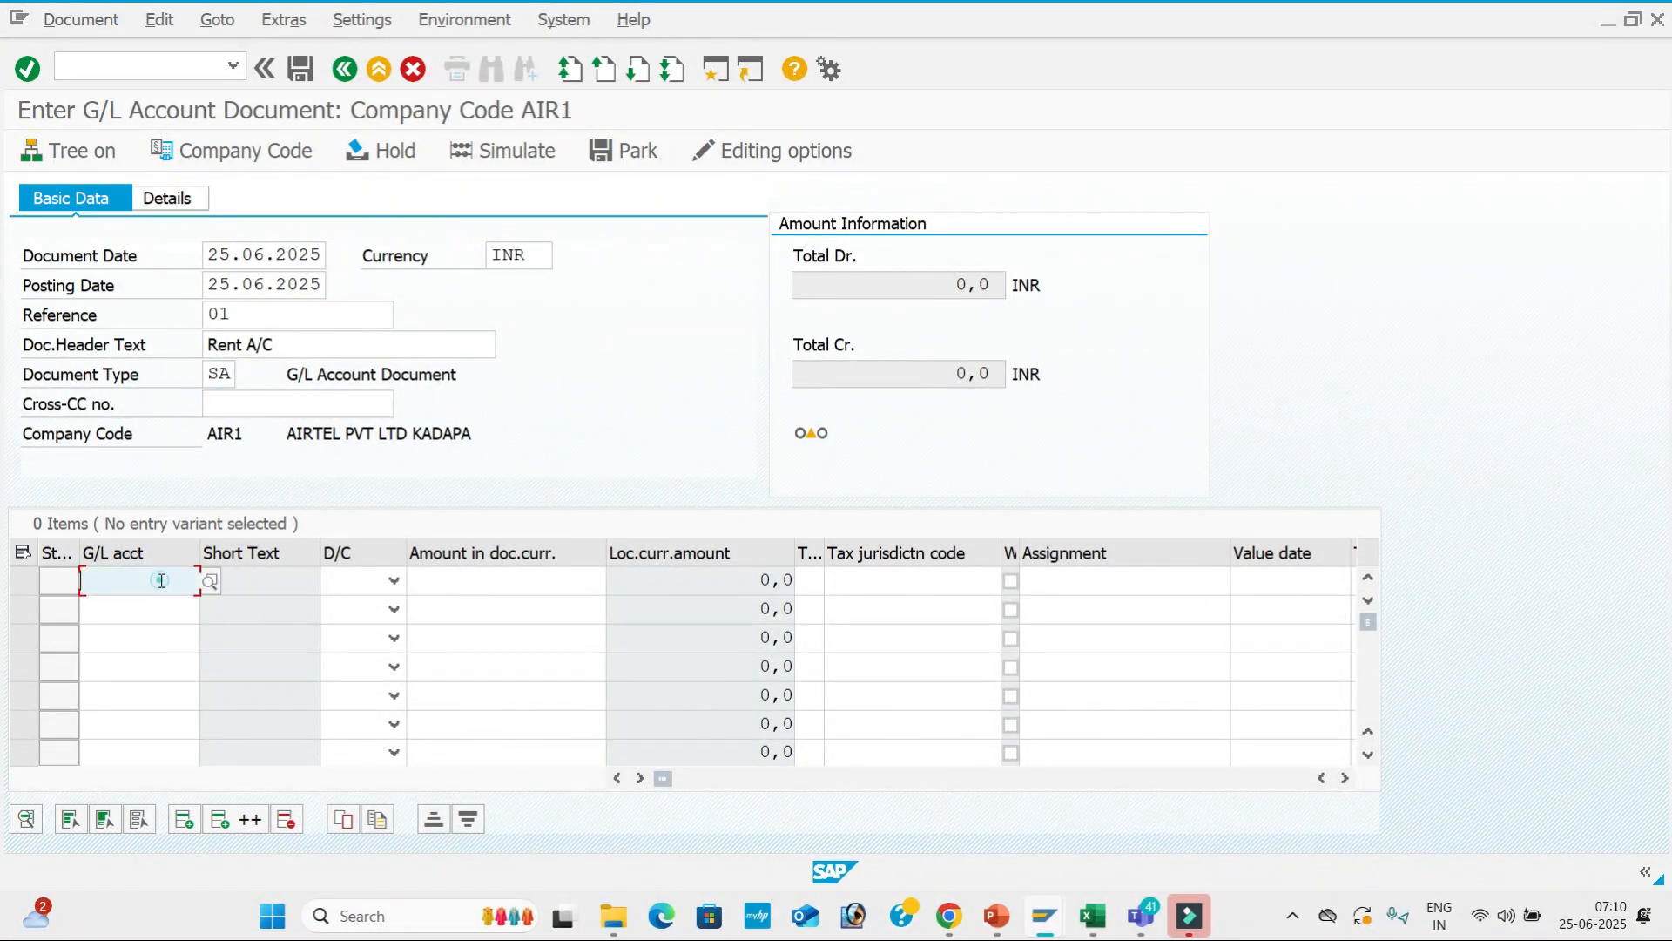
Search the G/L account hit list and pick 400001 Rent A/c for the first line.
left_click(210, 583)
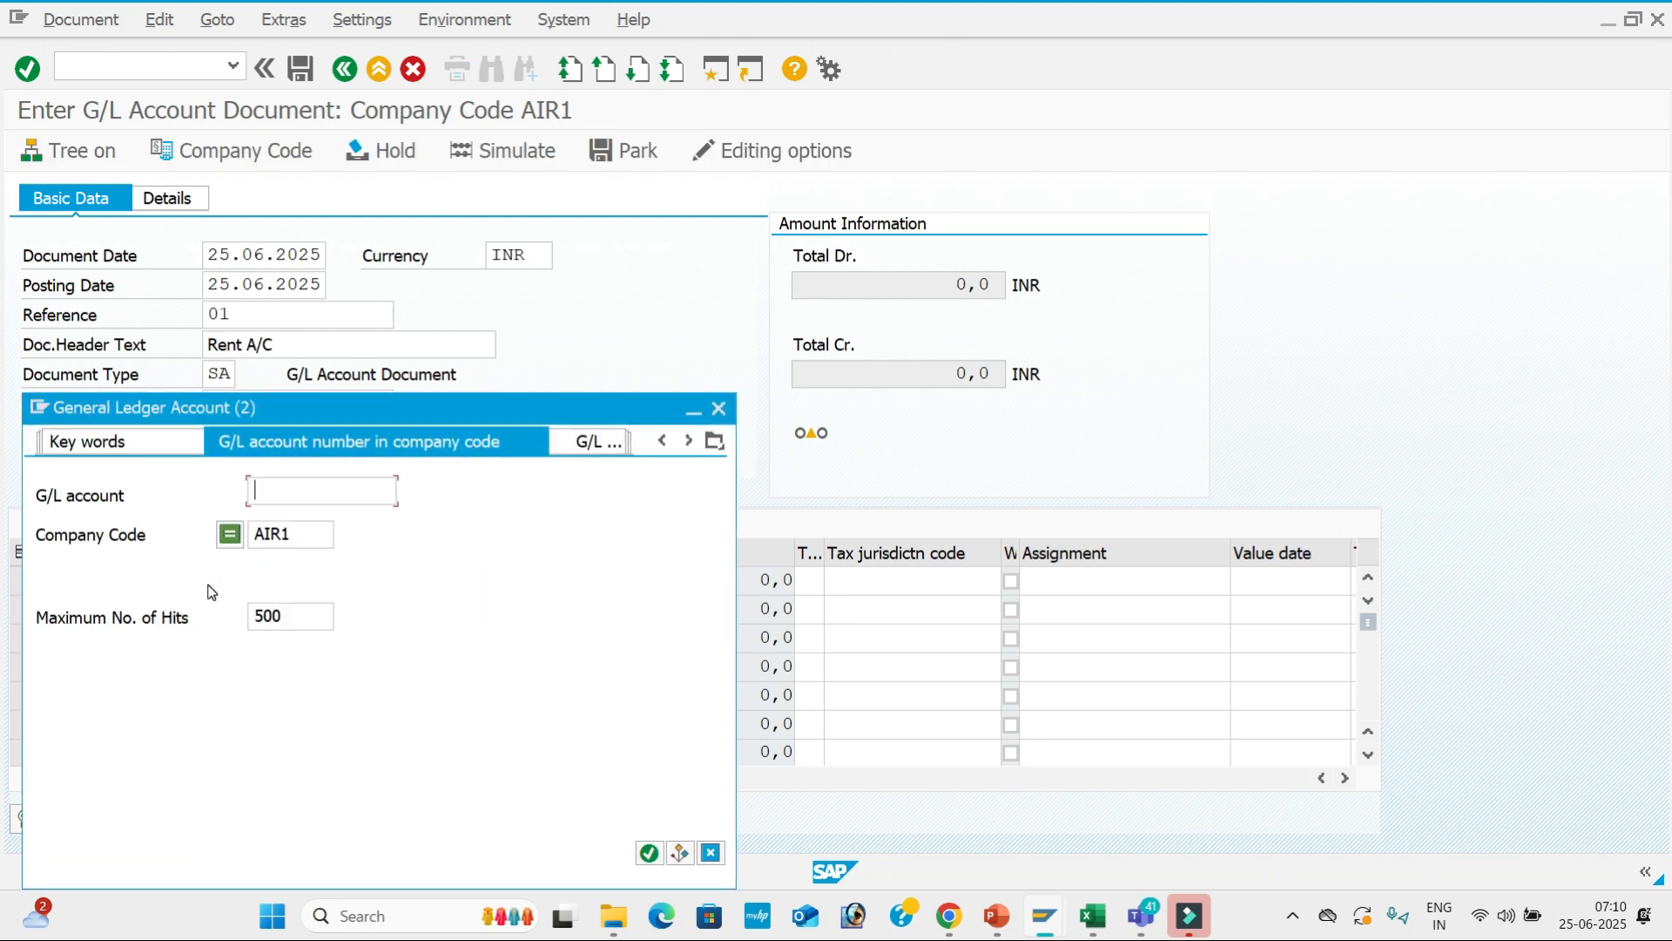
left_click(294, 538)
key("alt+Tab")
key("alt+Tab")
key("alt+Tab")
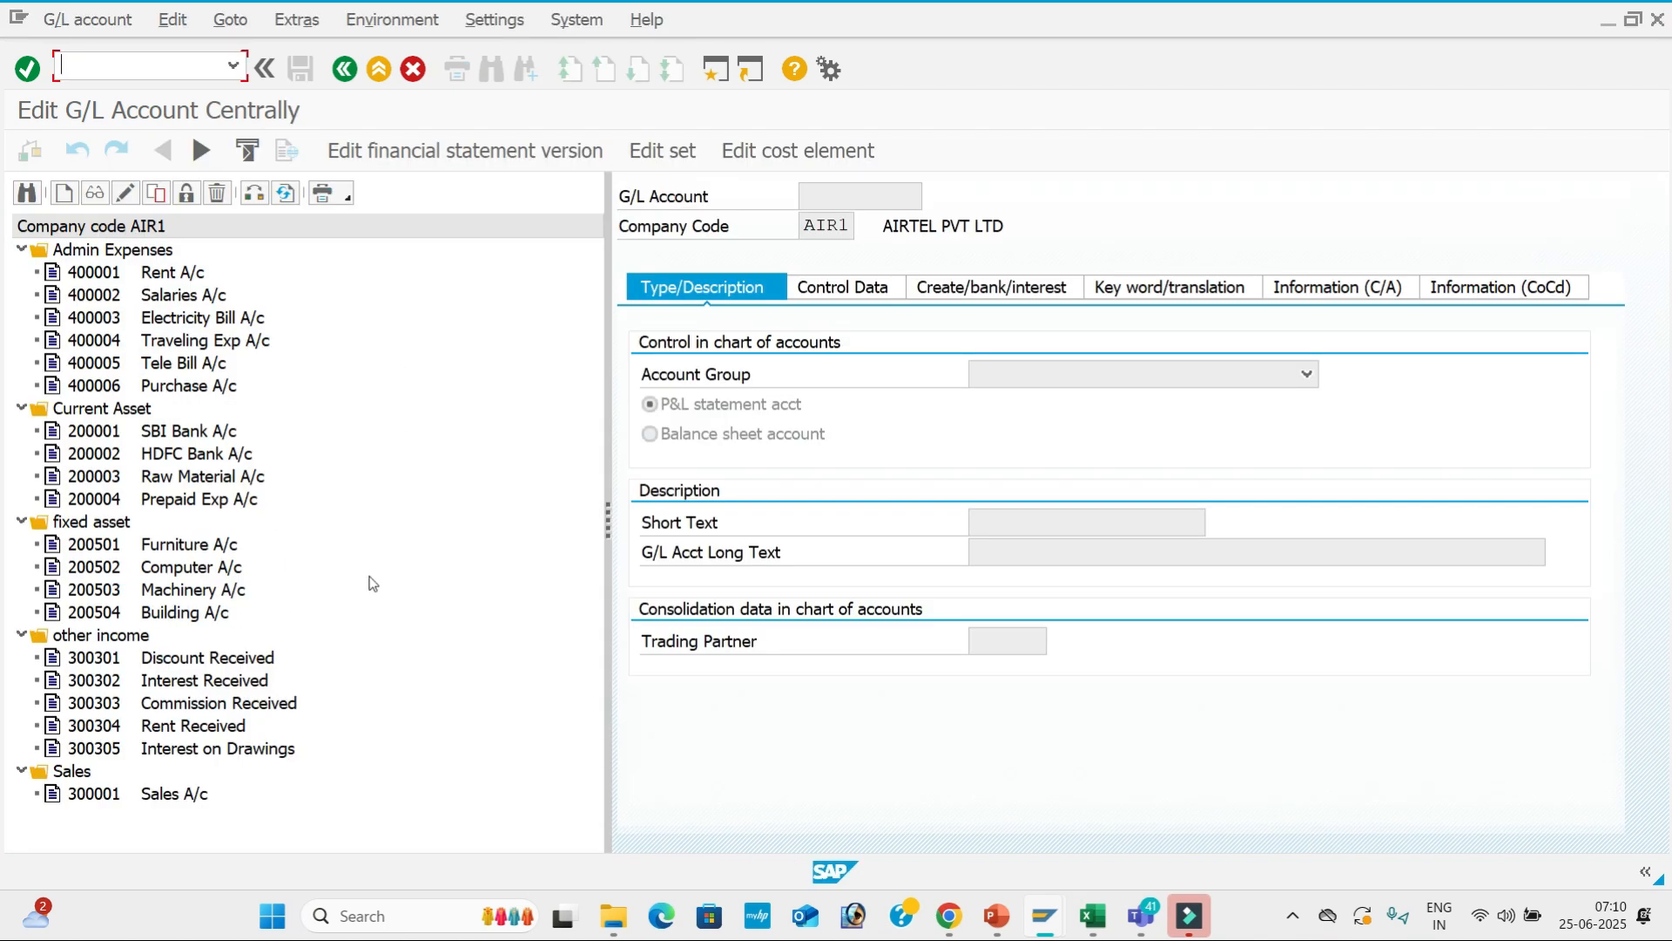
key("alt+Tab")
key("alt+Tab")
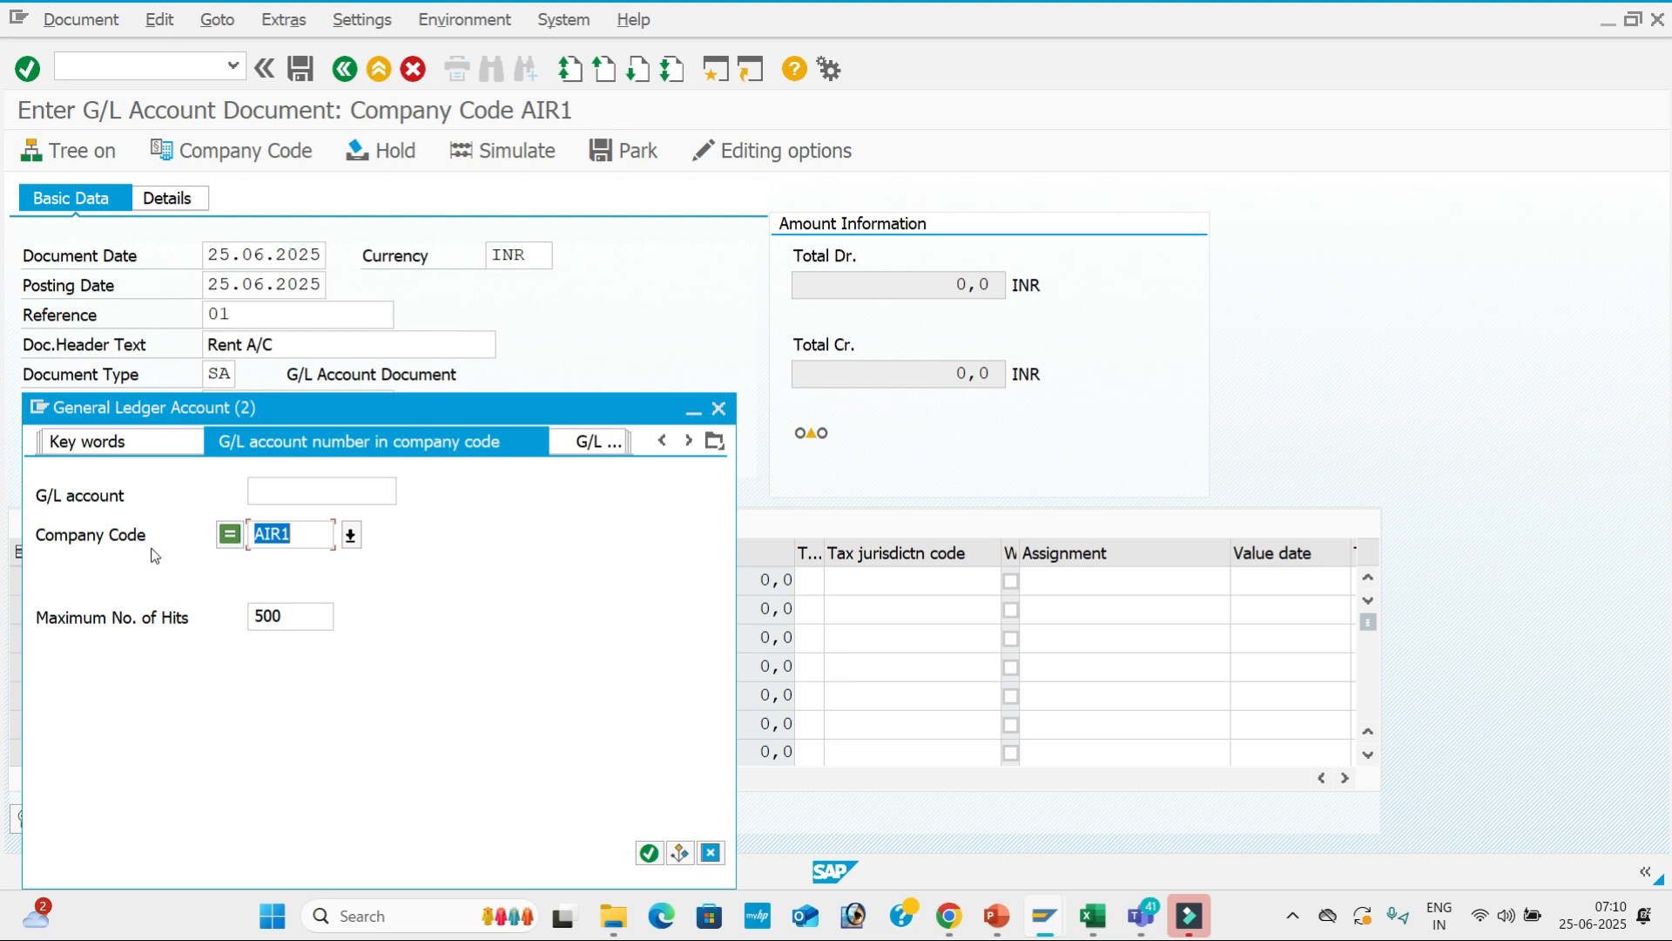
left_click(357, 492)
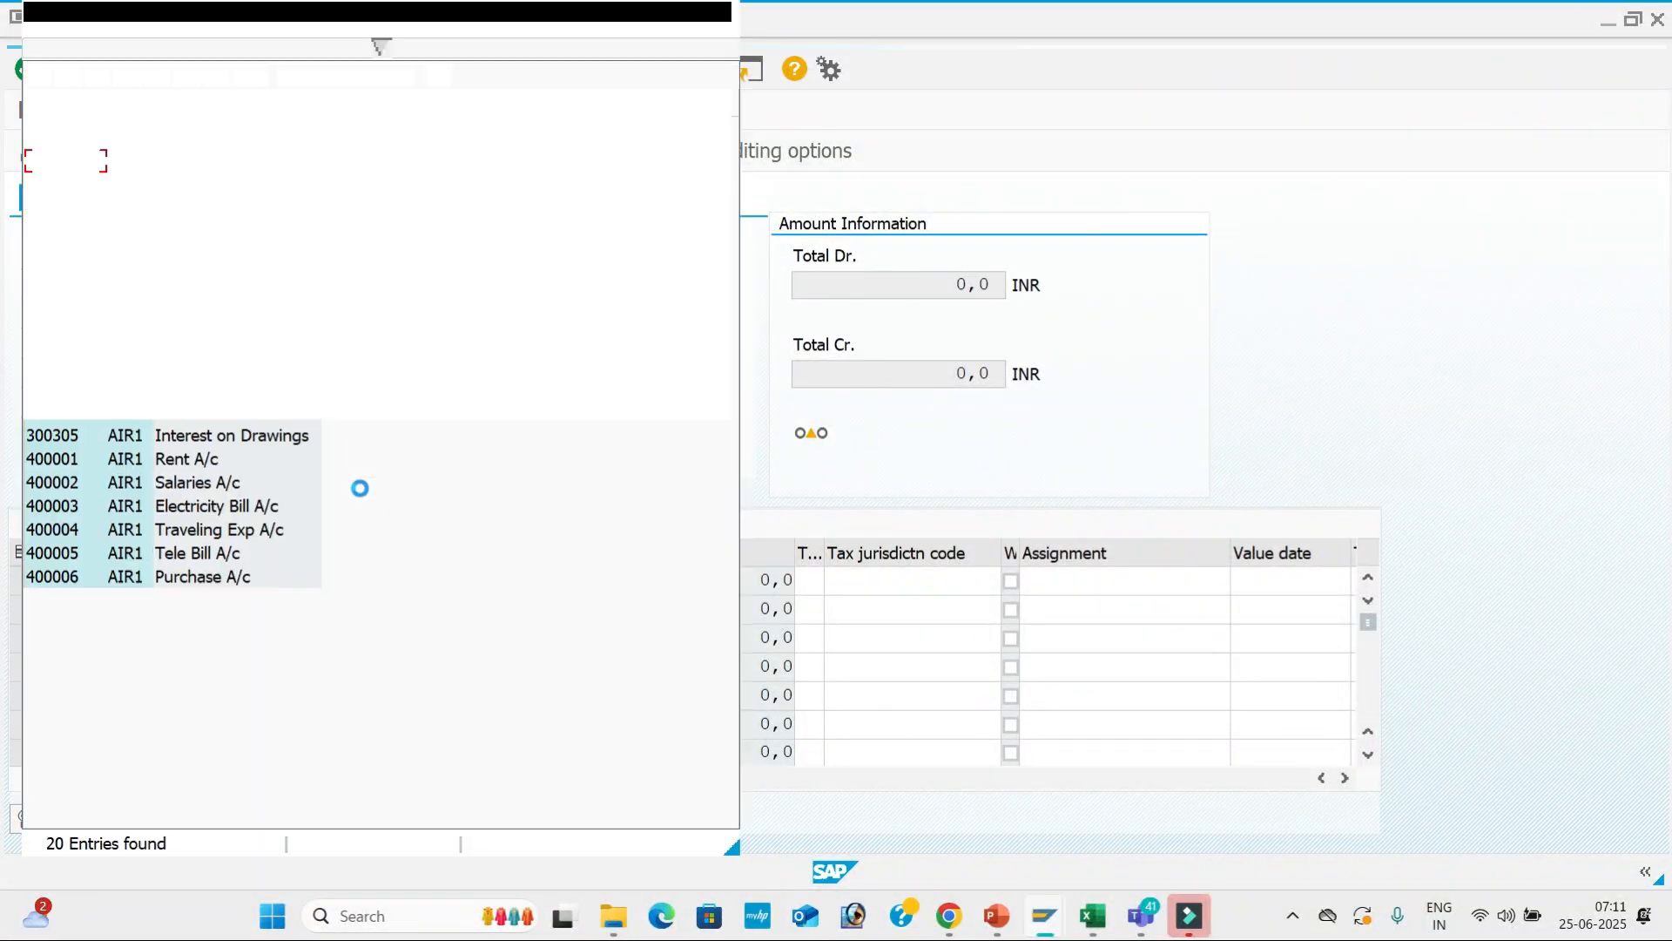
key("alt+Tab")
key("Tab")
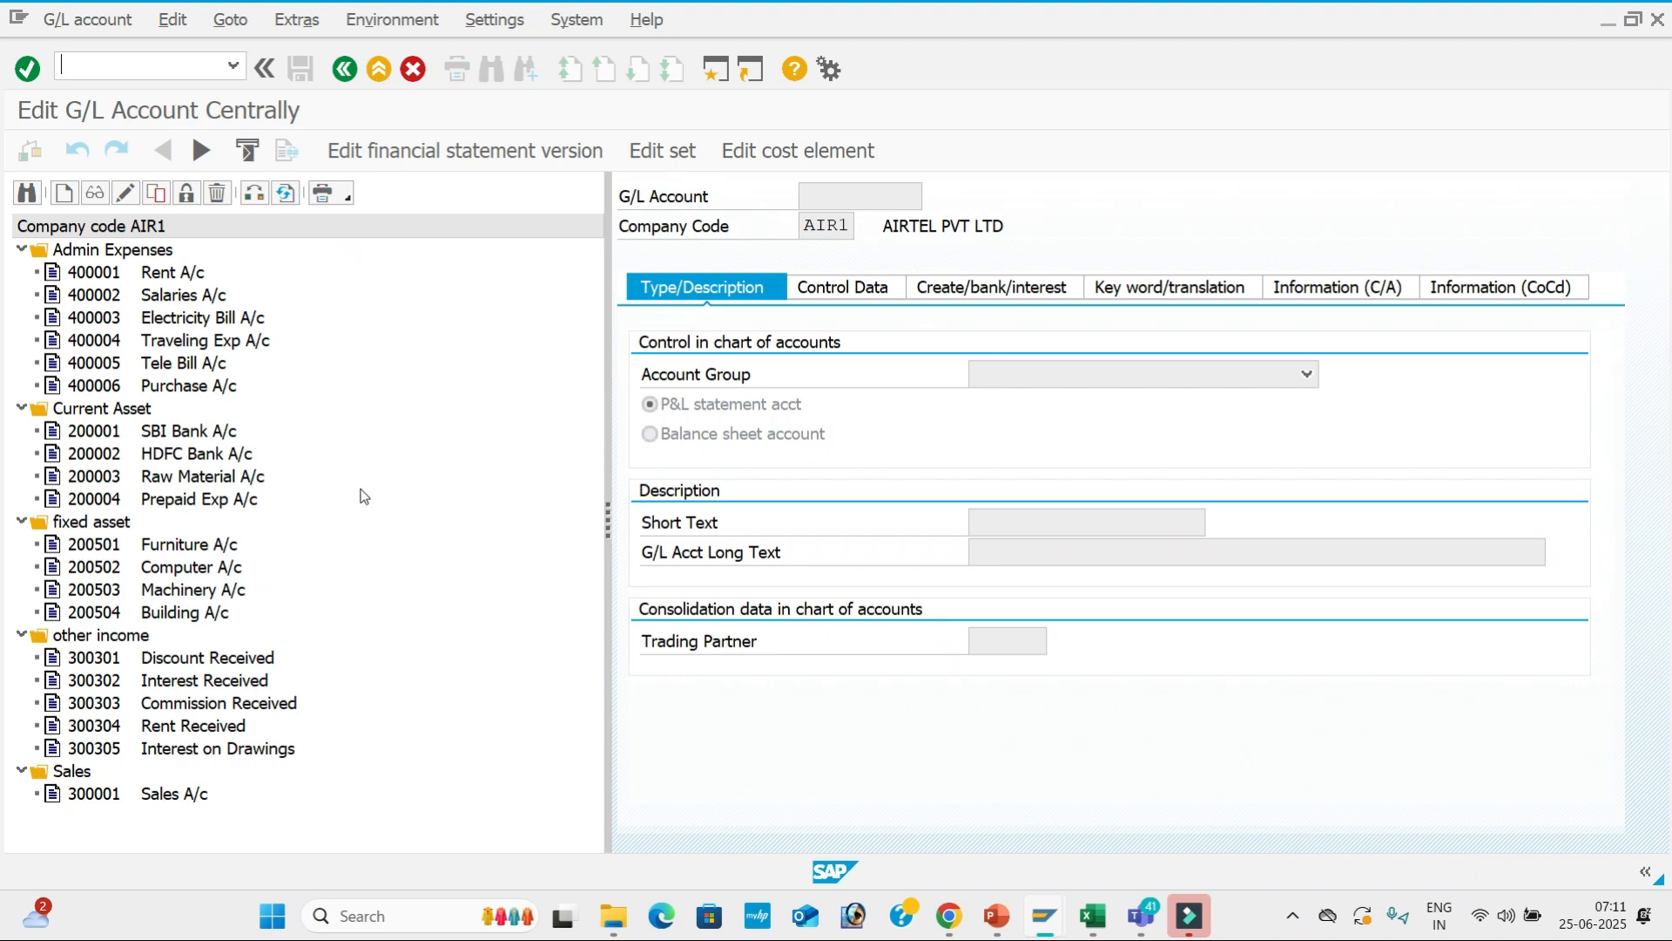
key("alt+Tab")
key("Tab")
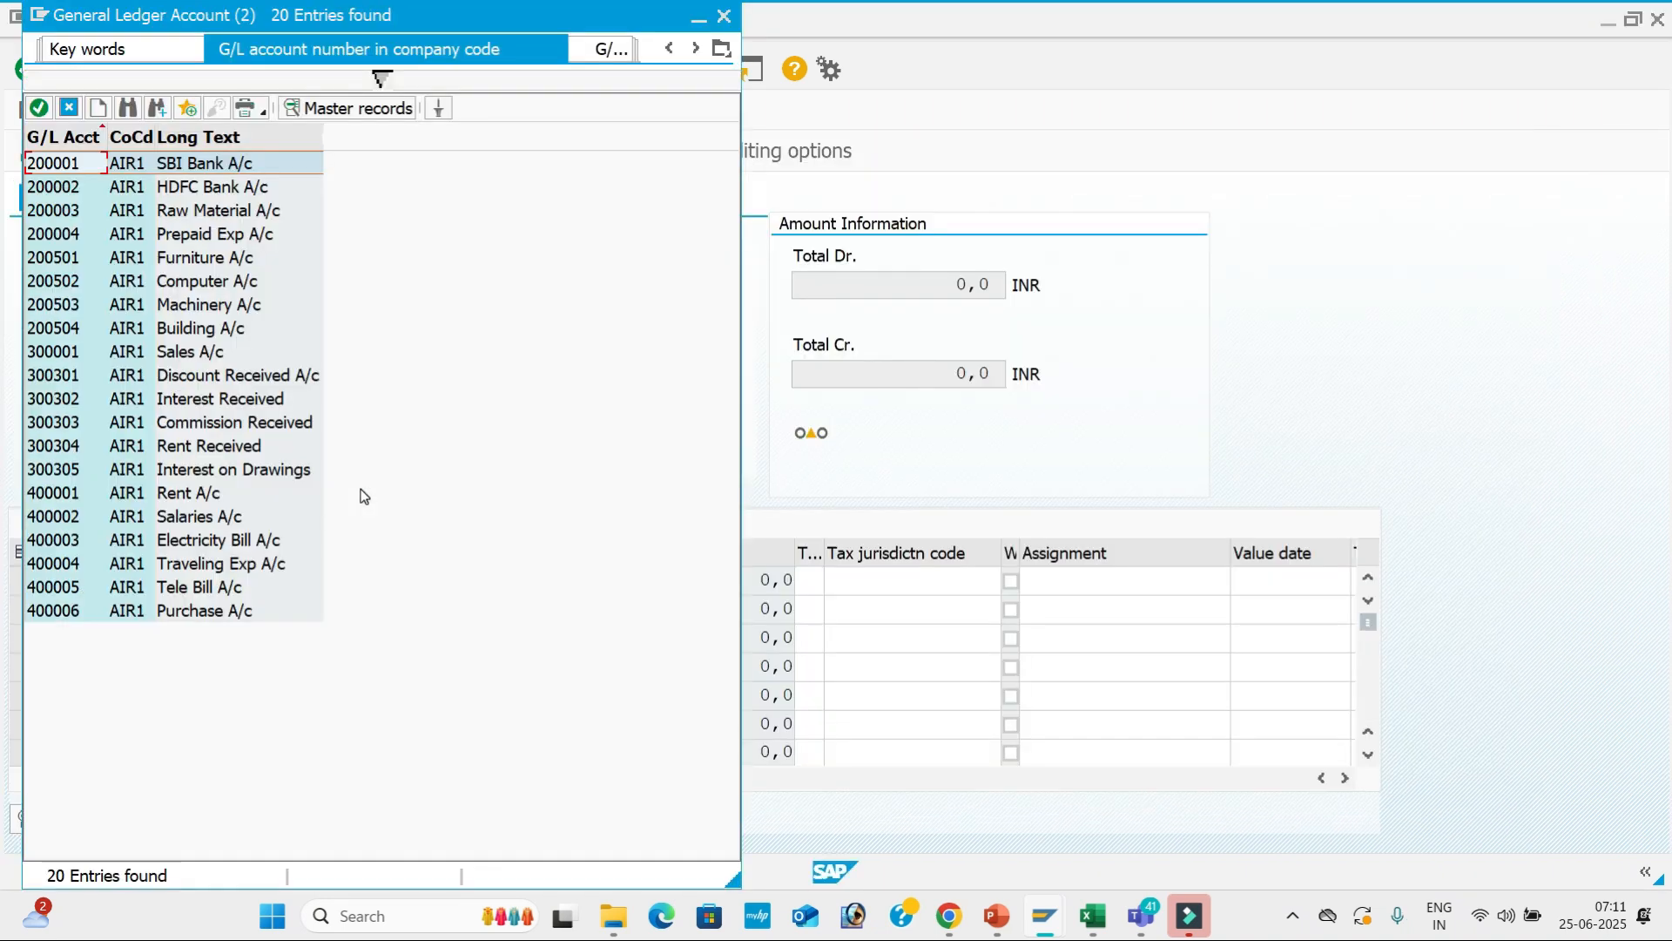
key("Down")
key("Down")
key("Down")
key("Down")
key("Down")
key("Down")
key("Down")
key("Down")
key("Down")
key("Down")
key("Down")
key("Down")
key("Down")
key("Down")
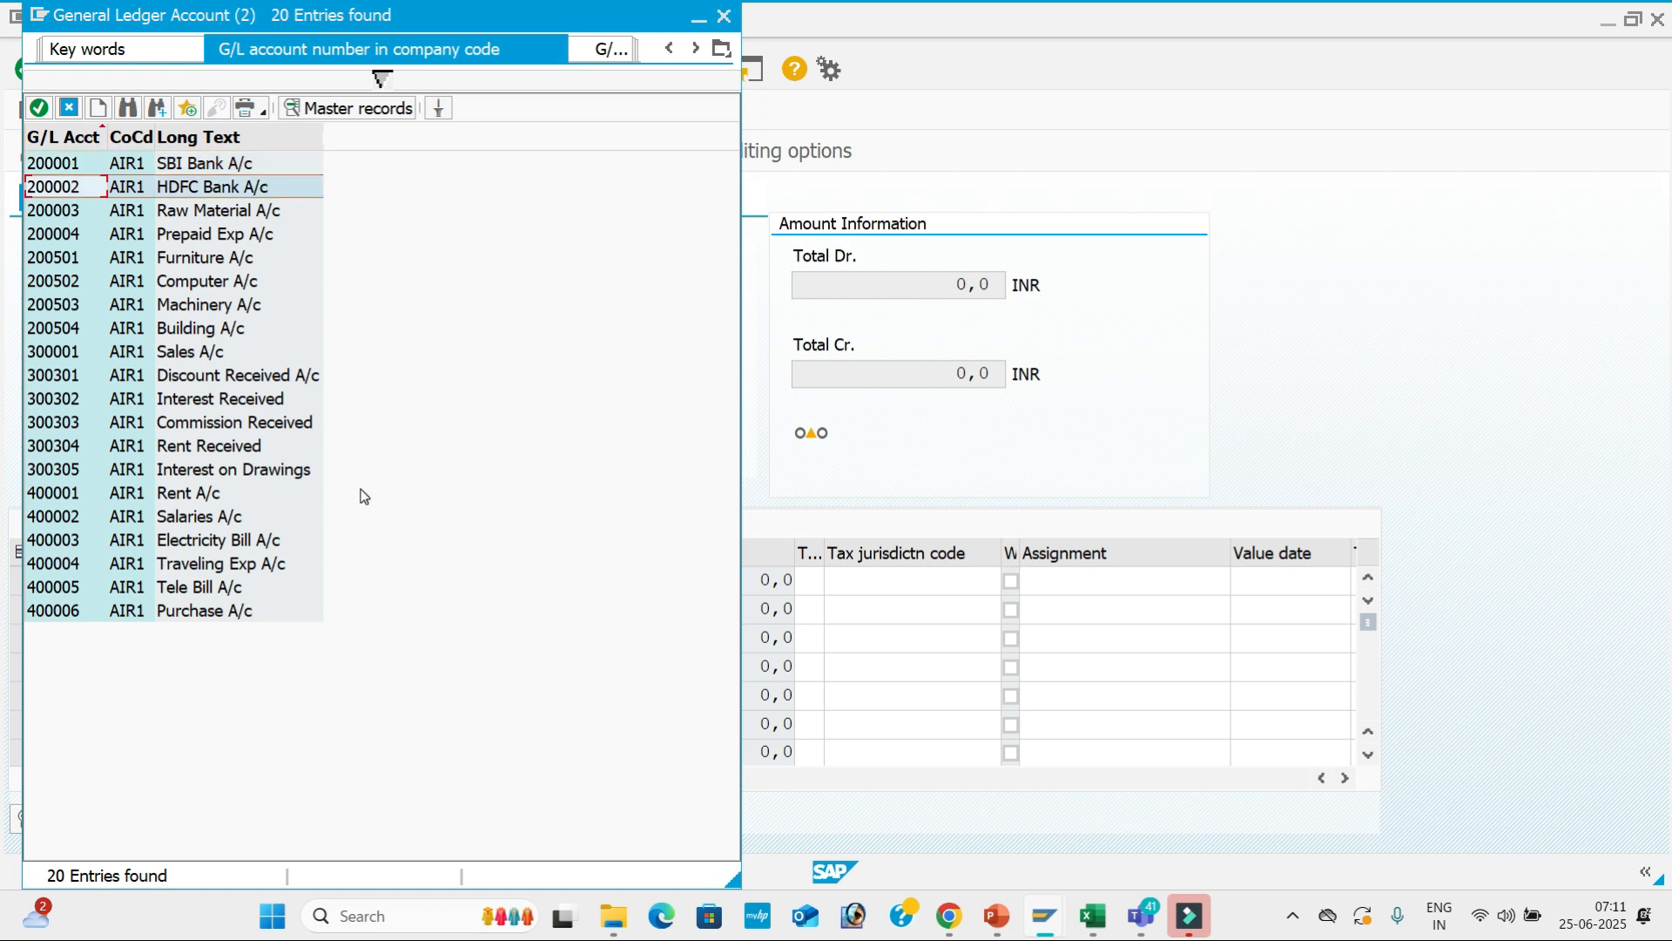
key("Return")
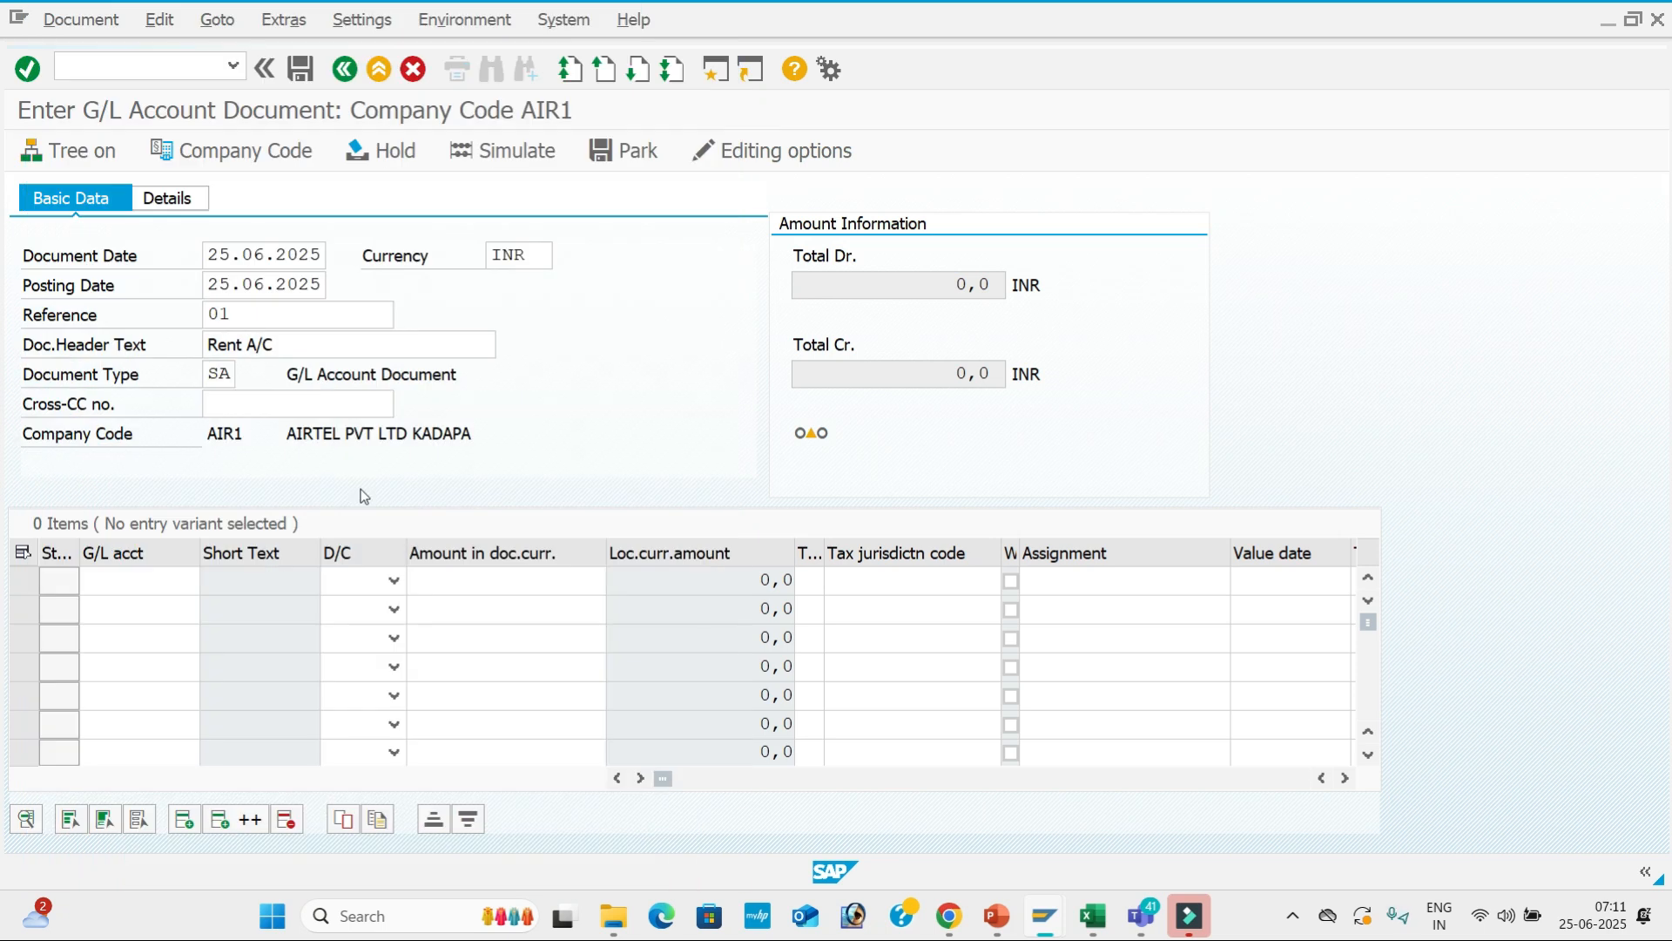
key("Tab")
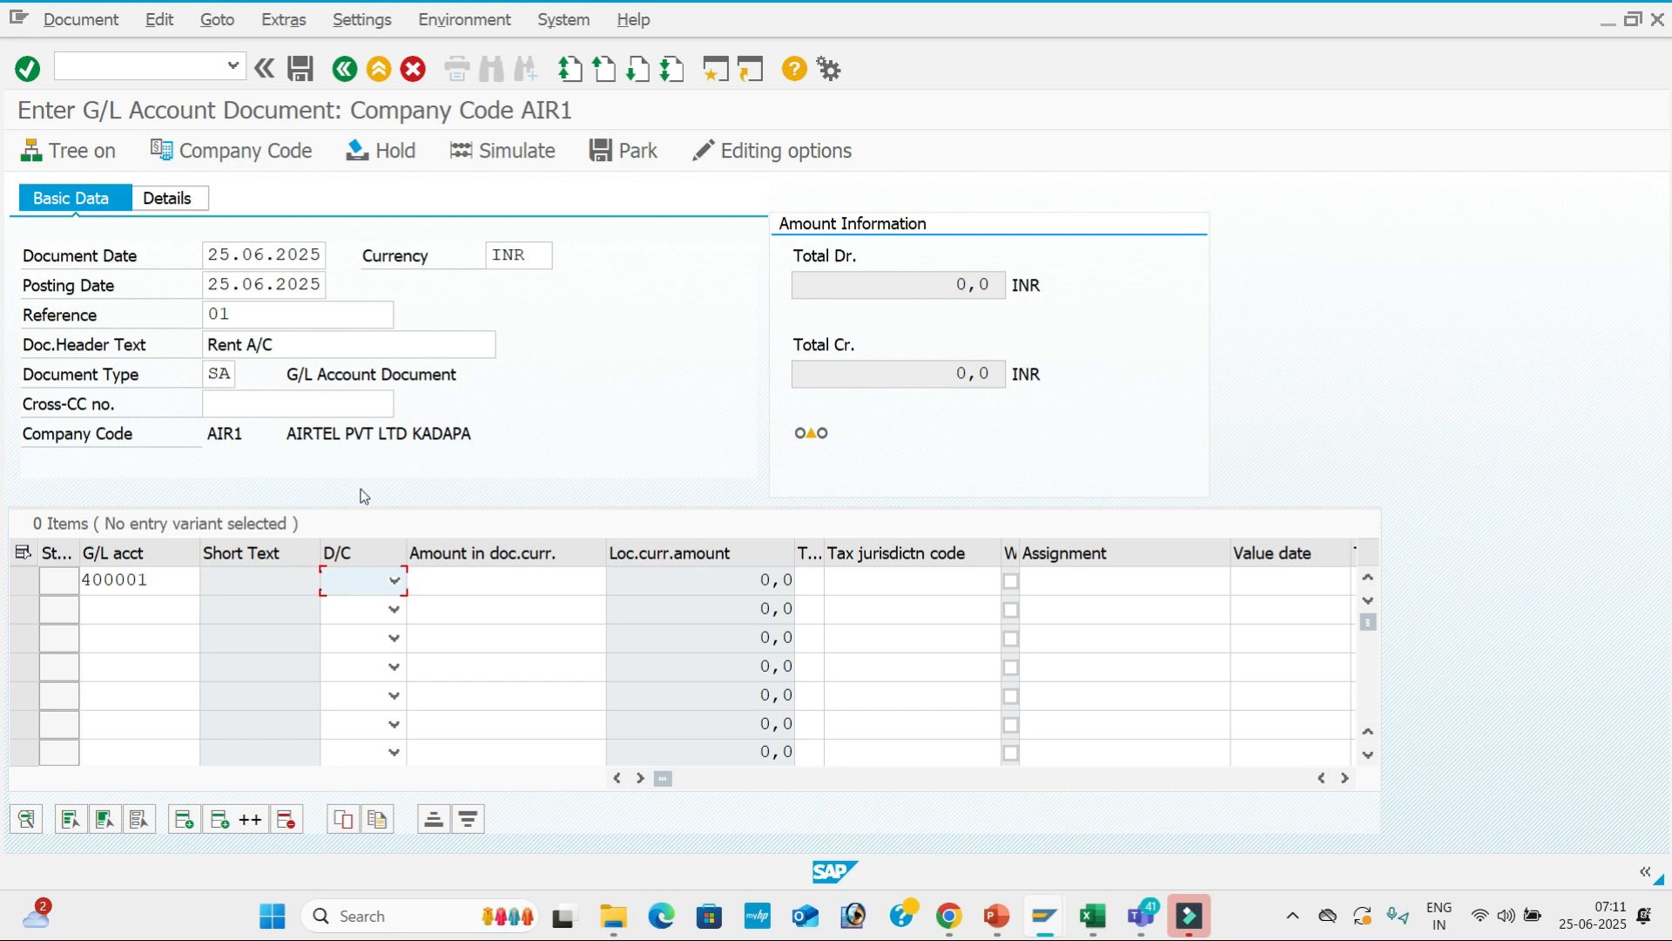
Mark the first line as a debit of 10000.
key("alt+Tab")
key("Tab")
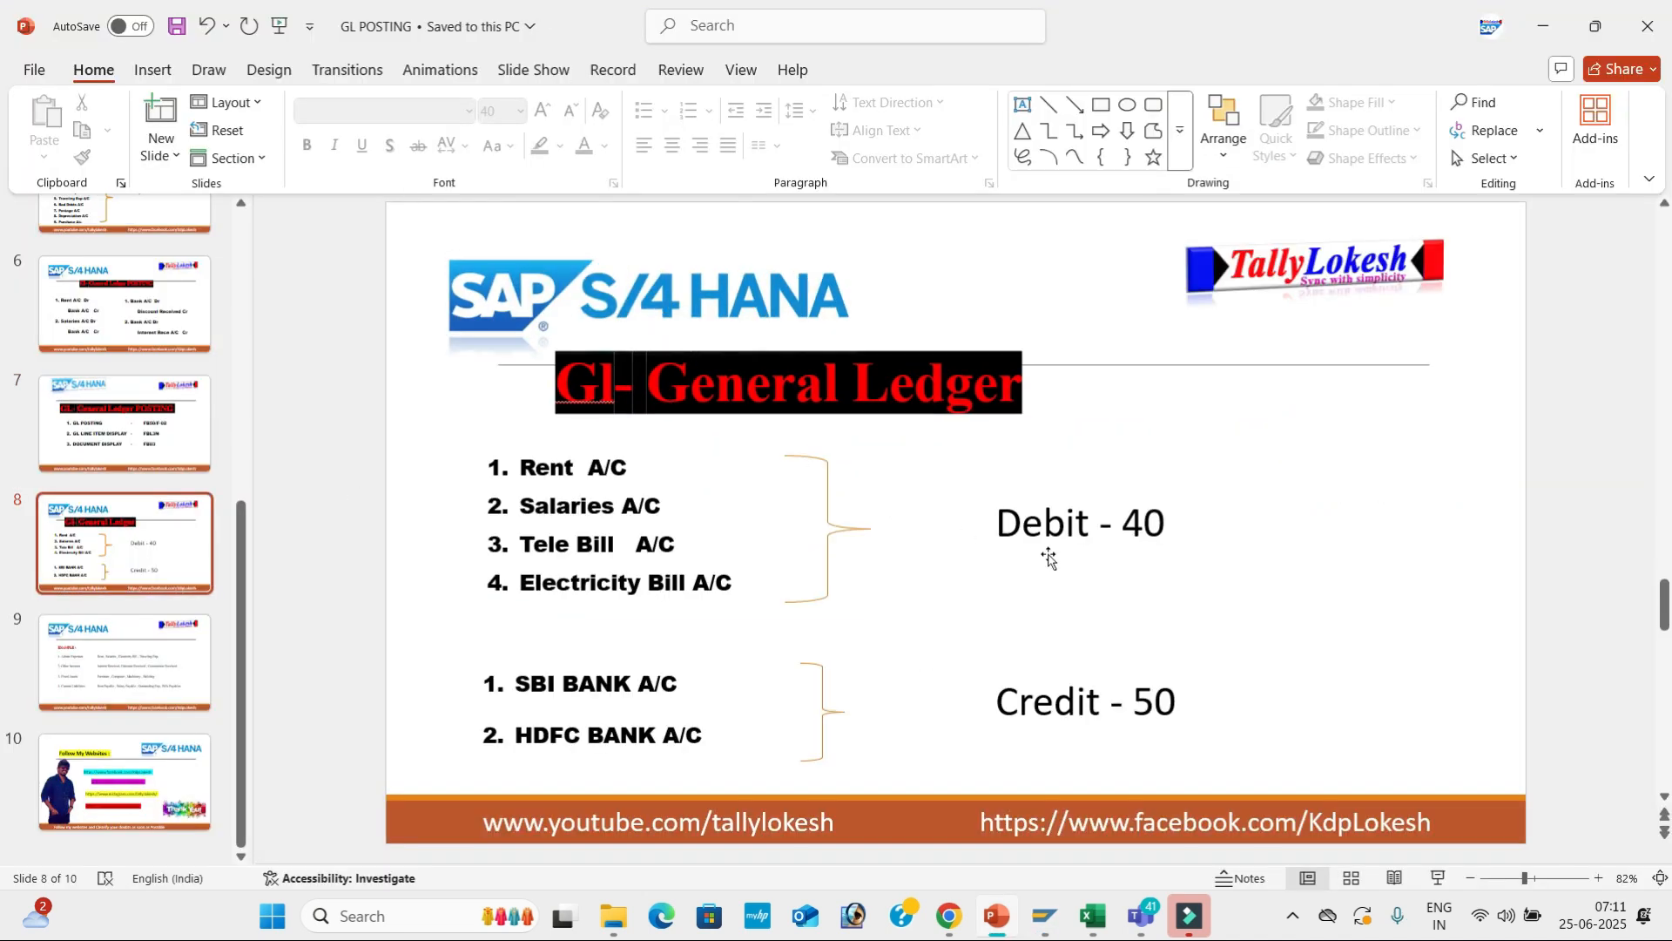
key("alt+Tab")
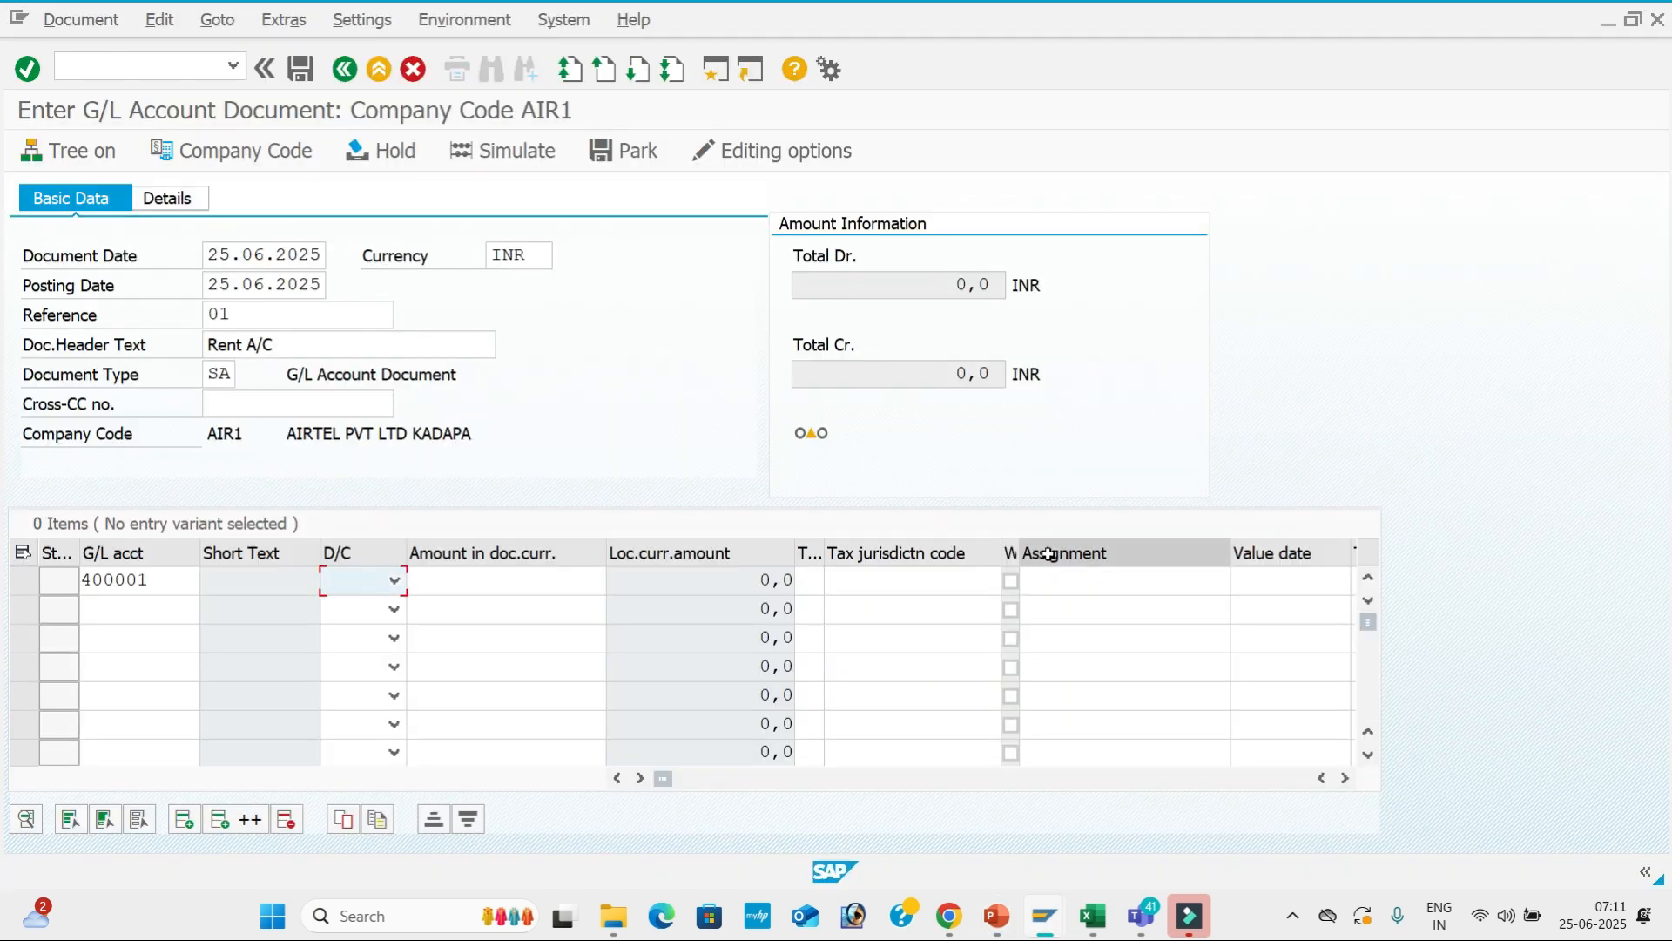
key("Down")
key("Tab")
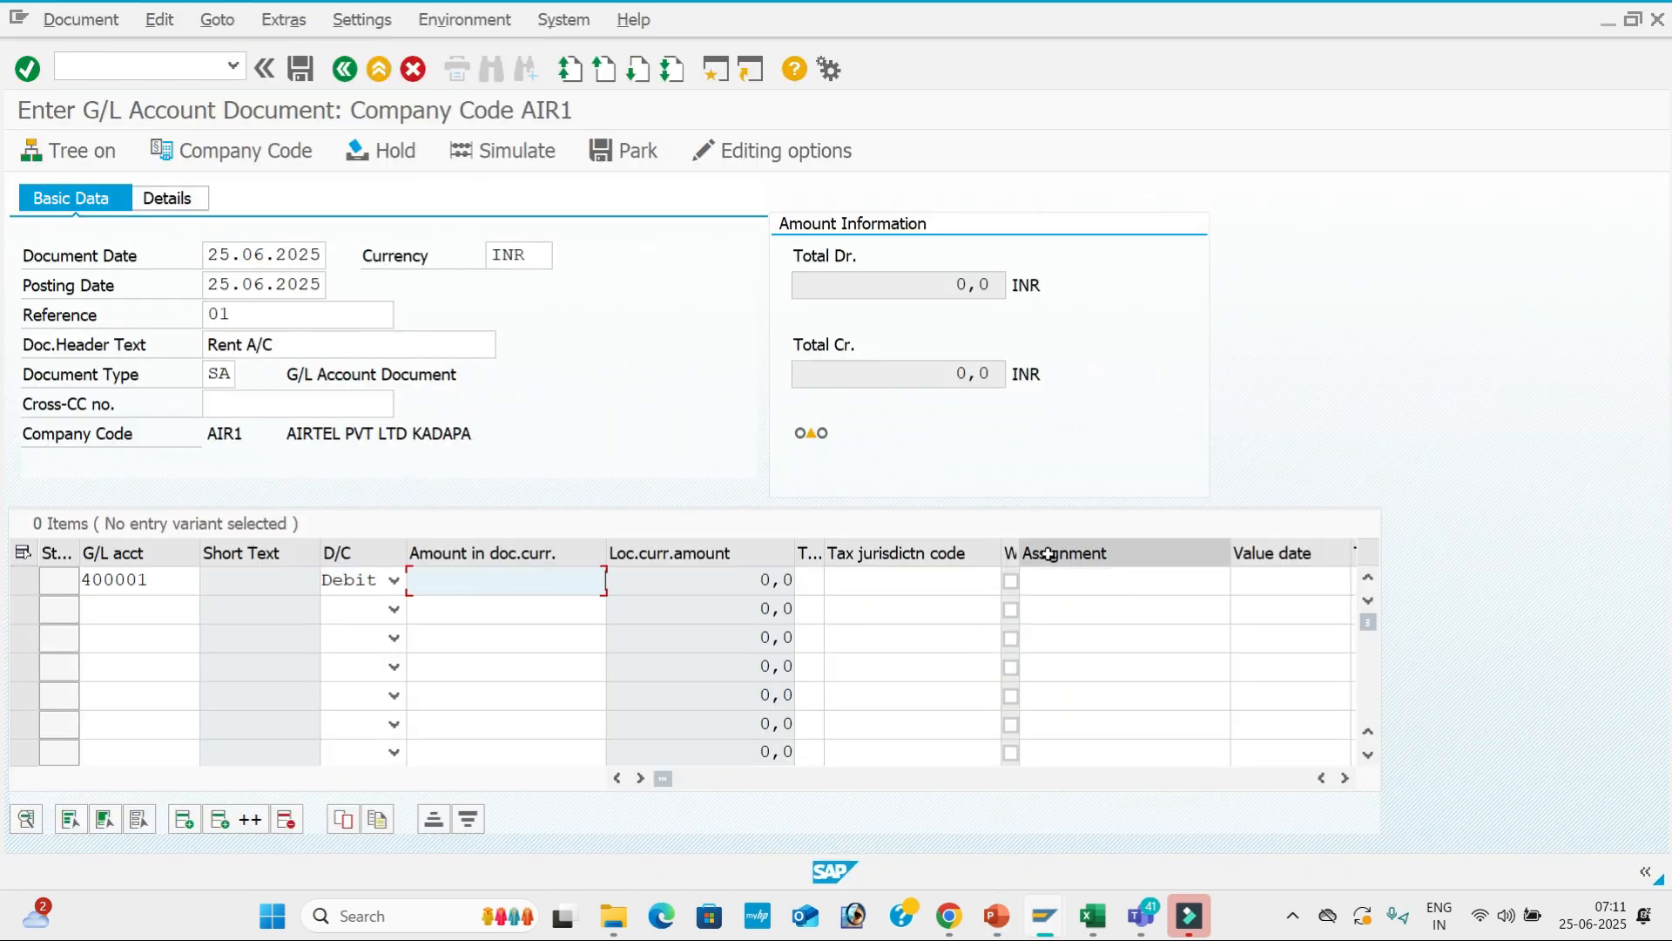
key("BackSpace")
key("Down")
key("Tab")
key("Tab")
key("Tab")
key("Tab")
key("Tab")
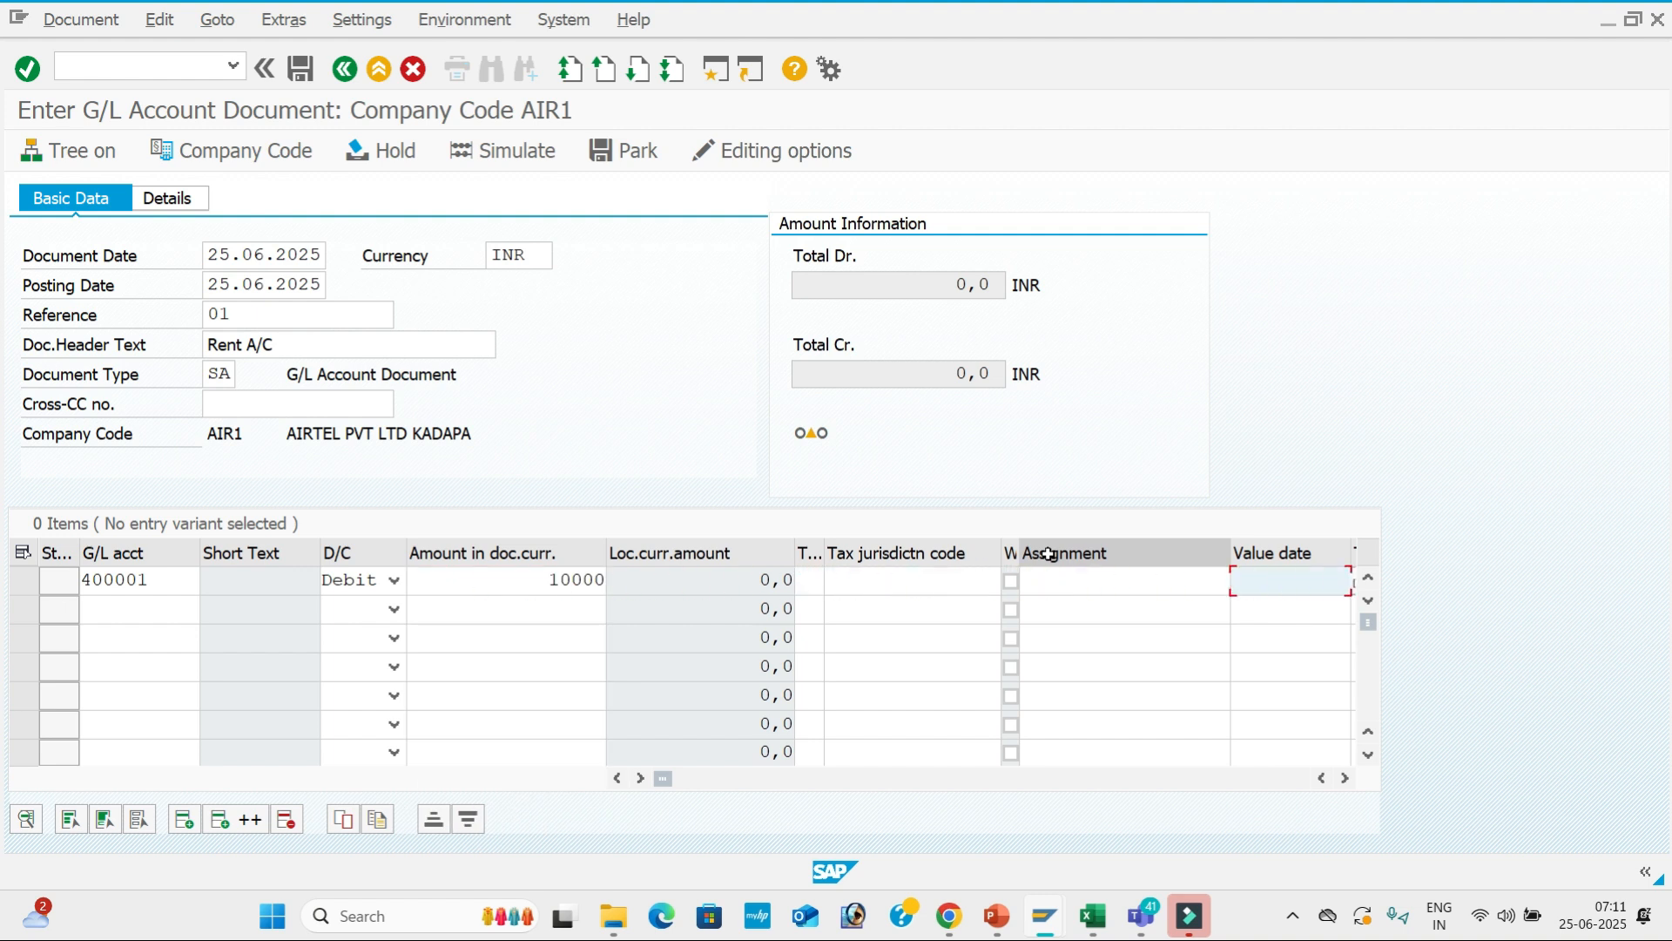
Give the first line value date 25.06.2025 and text 'Rent A/c'.
type("25")
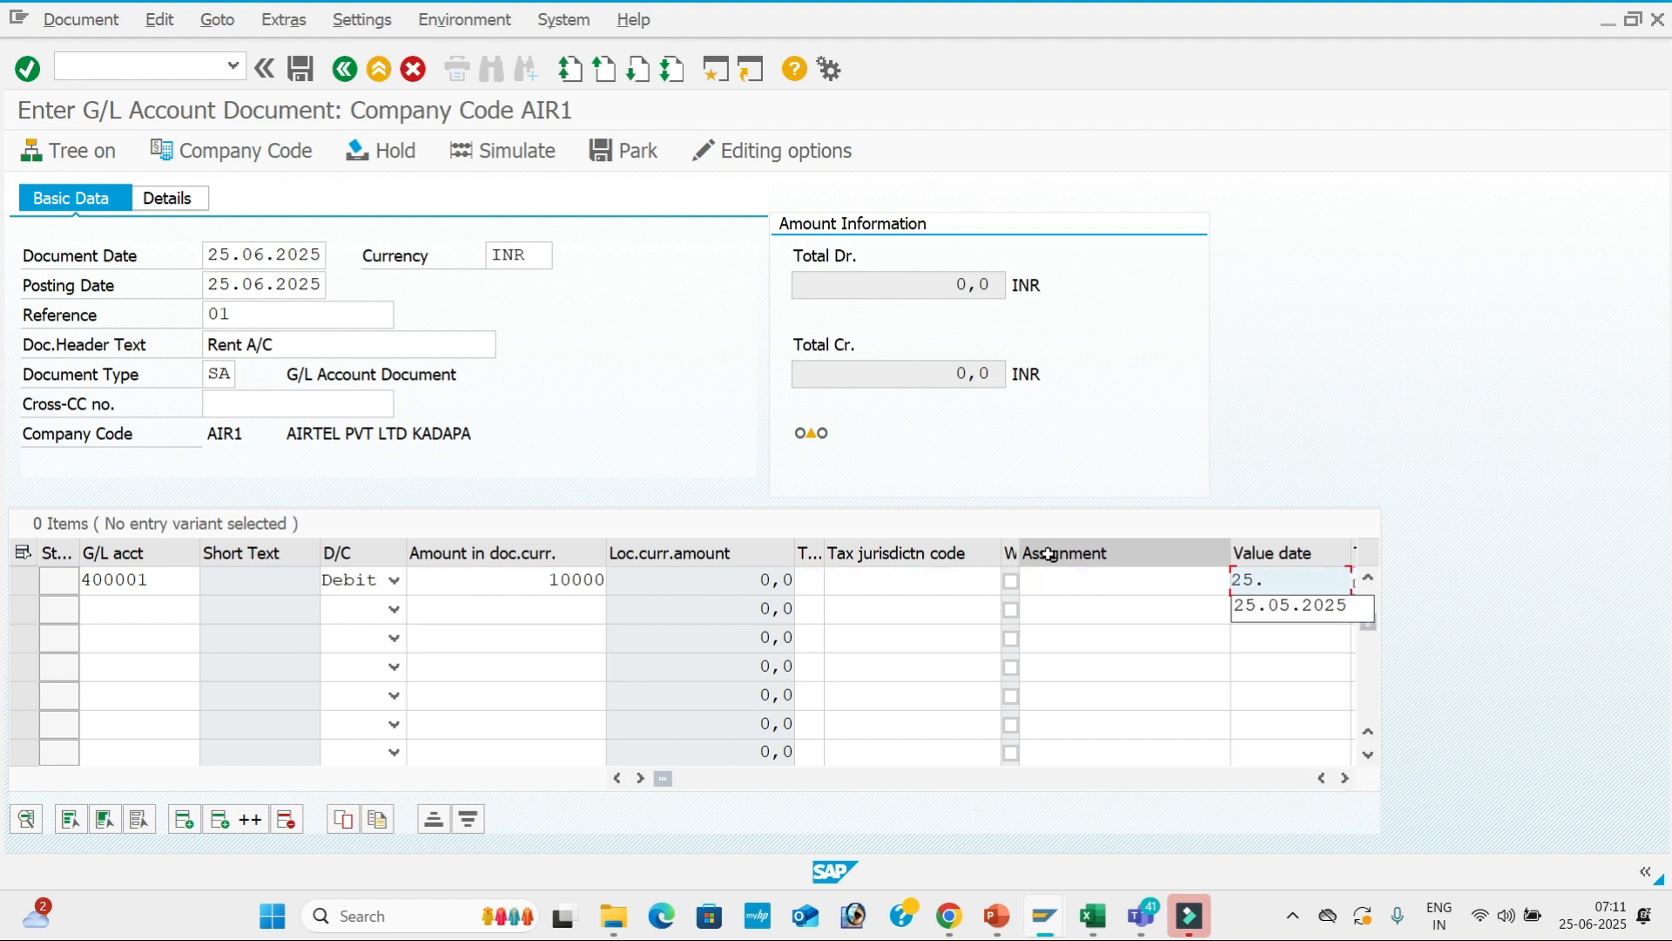
type(".0")
type(".06")
type(".2")
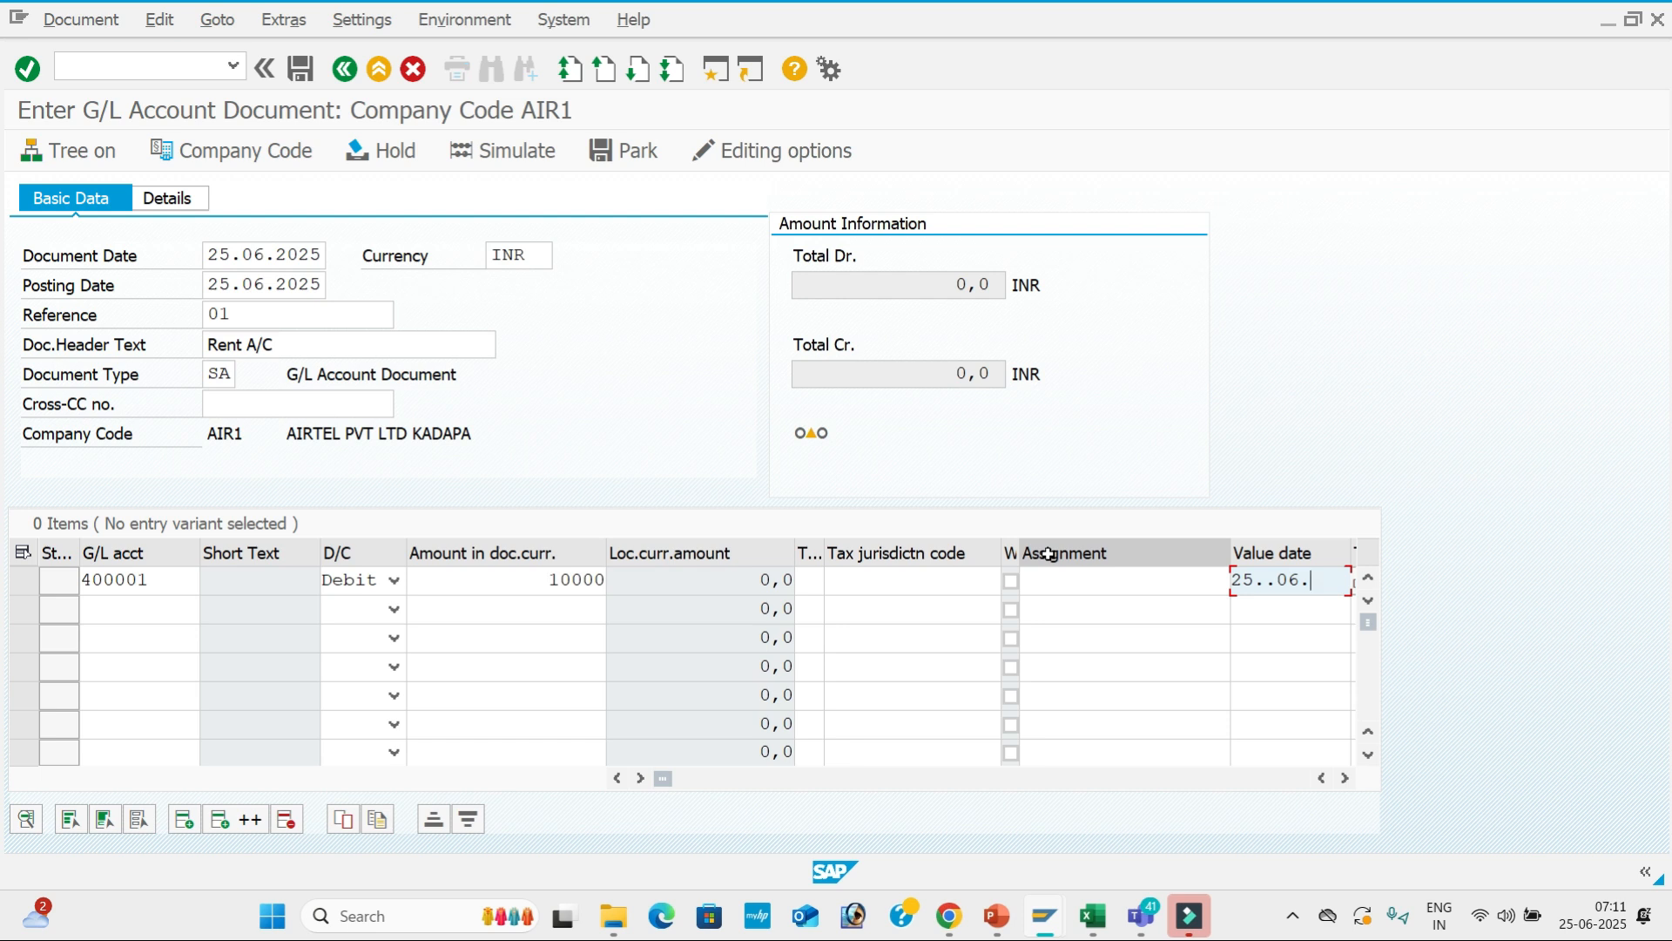
key("BackSpace")
key("BackSpace")
key("BackSpace")
key("BackSpace")
type("06.2025")
key("Tab")
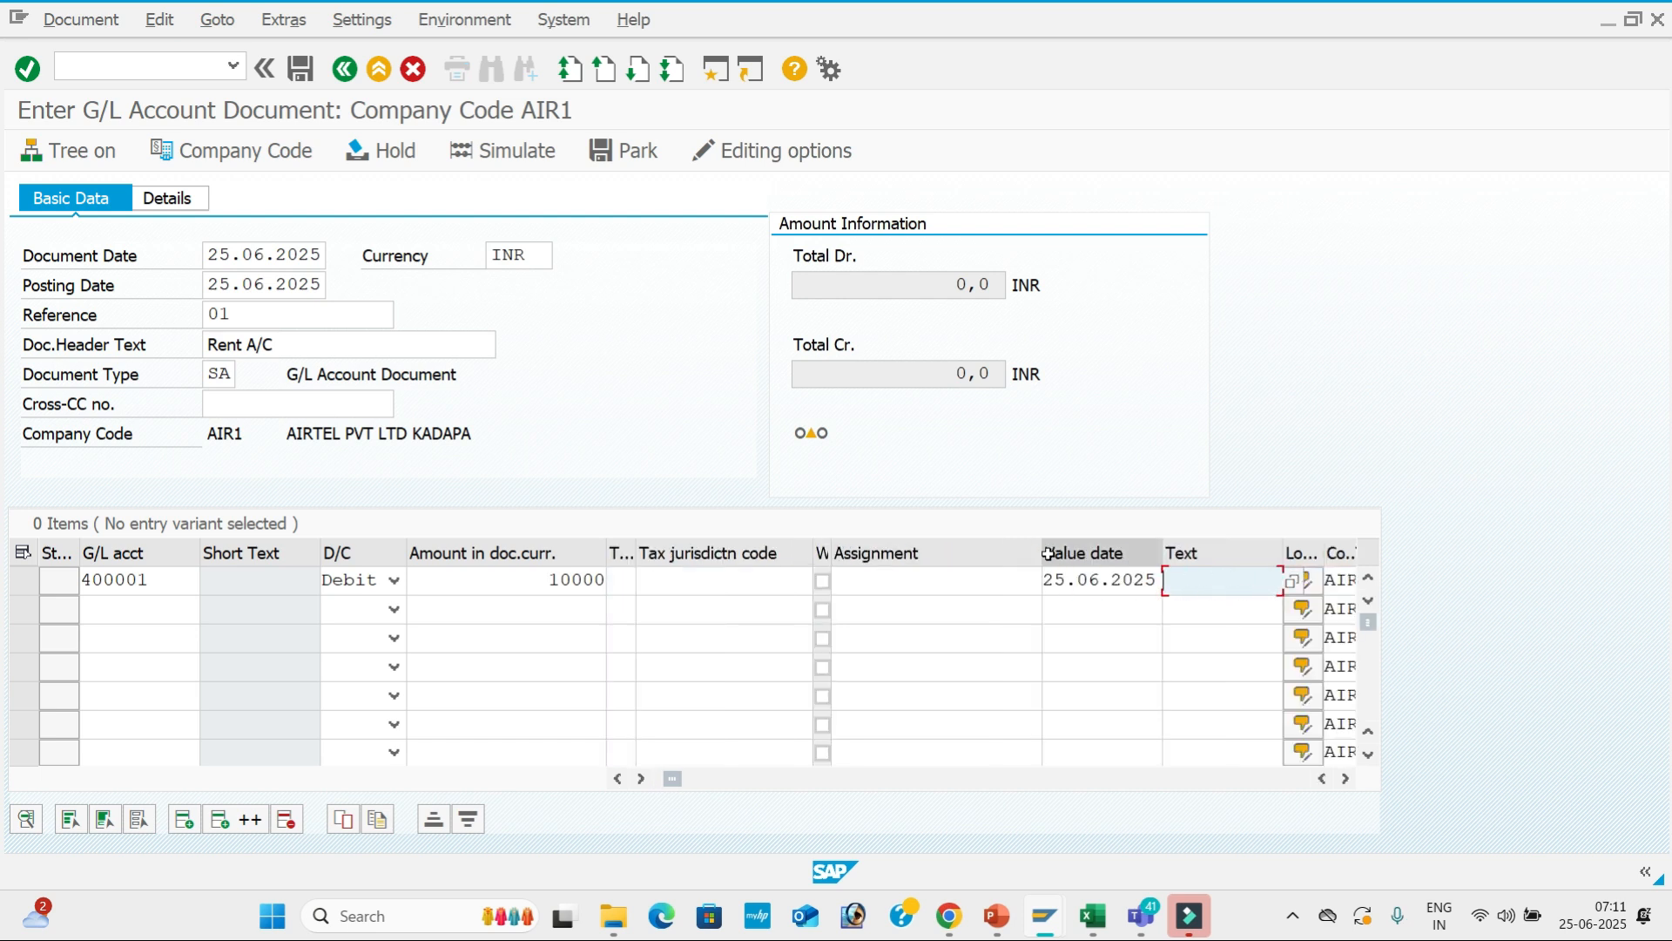
type("R")
key("Down")
key("Tab")
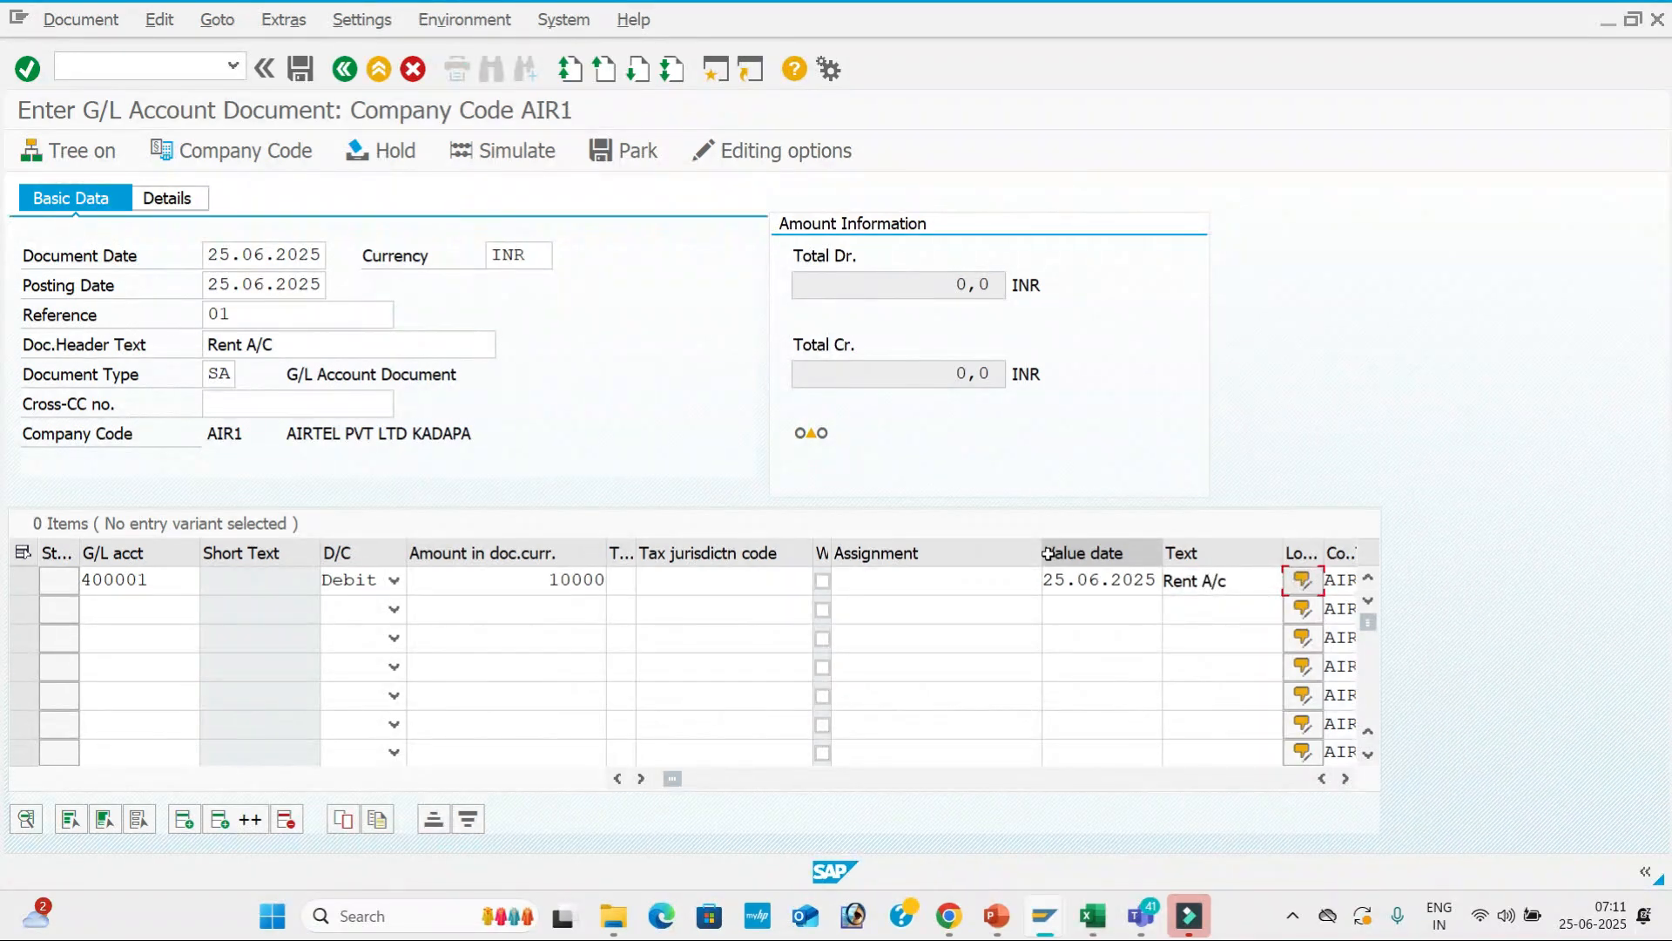
left_click(139, 604)
key("alt+Tab")
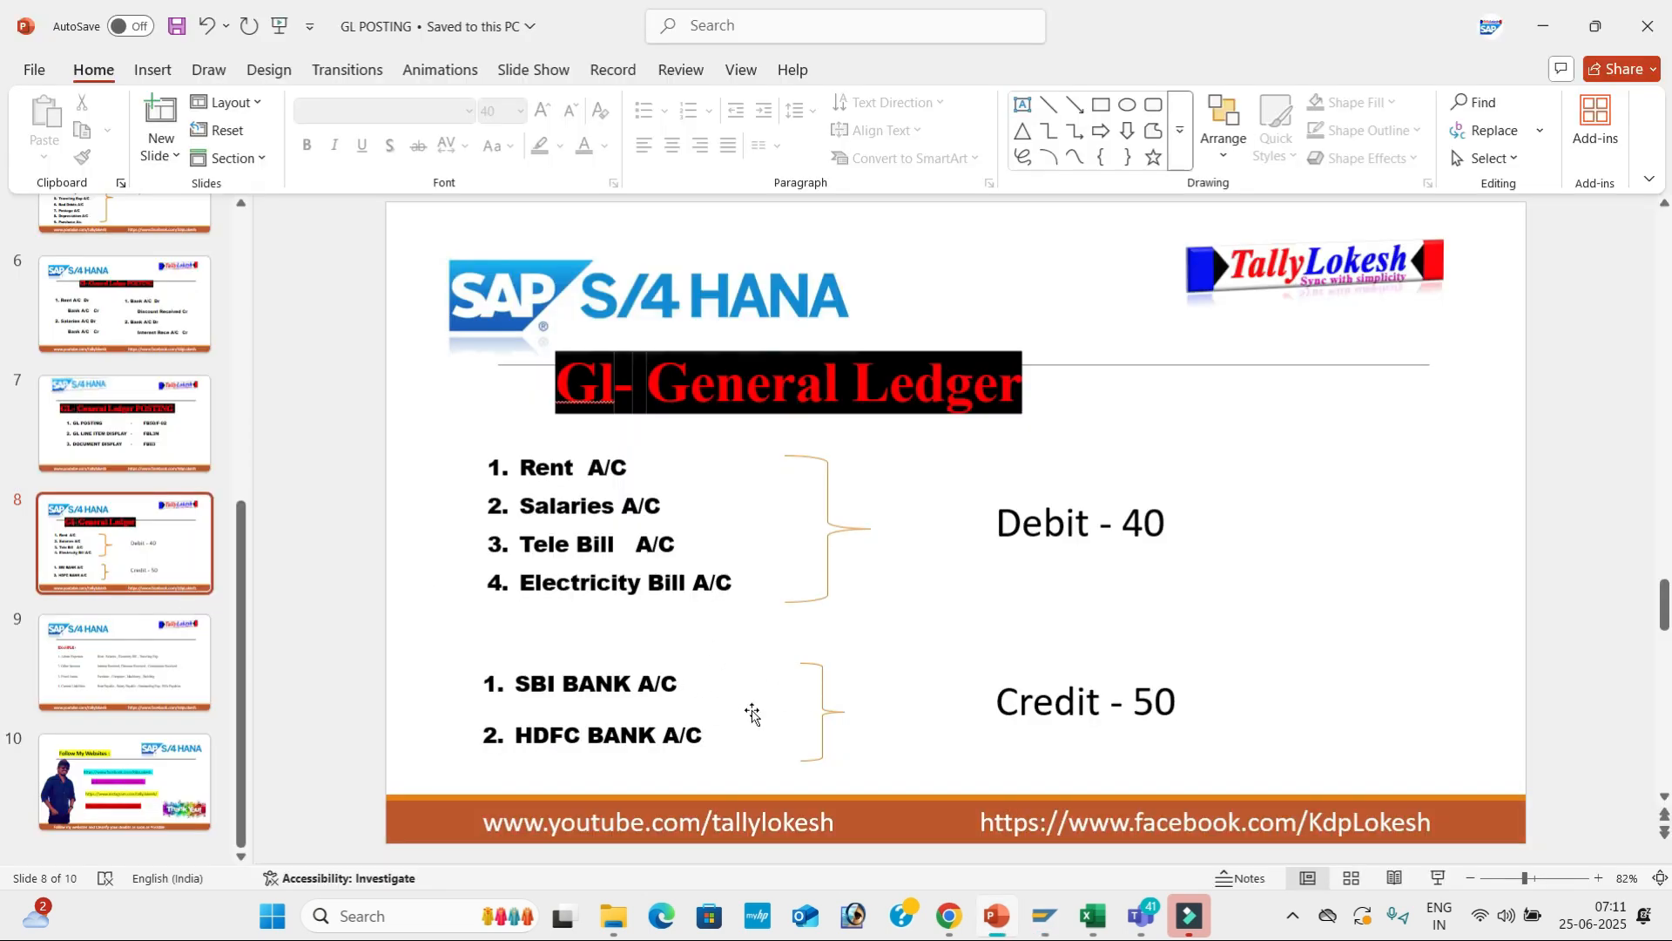
key("alt+Tab")
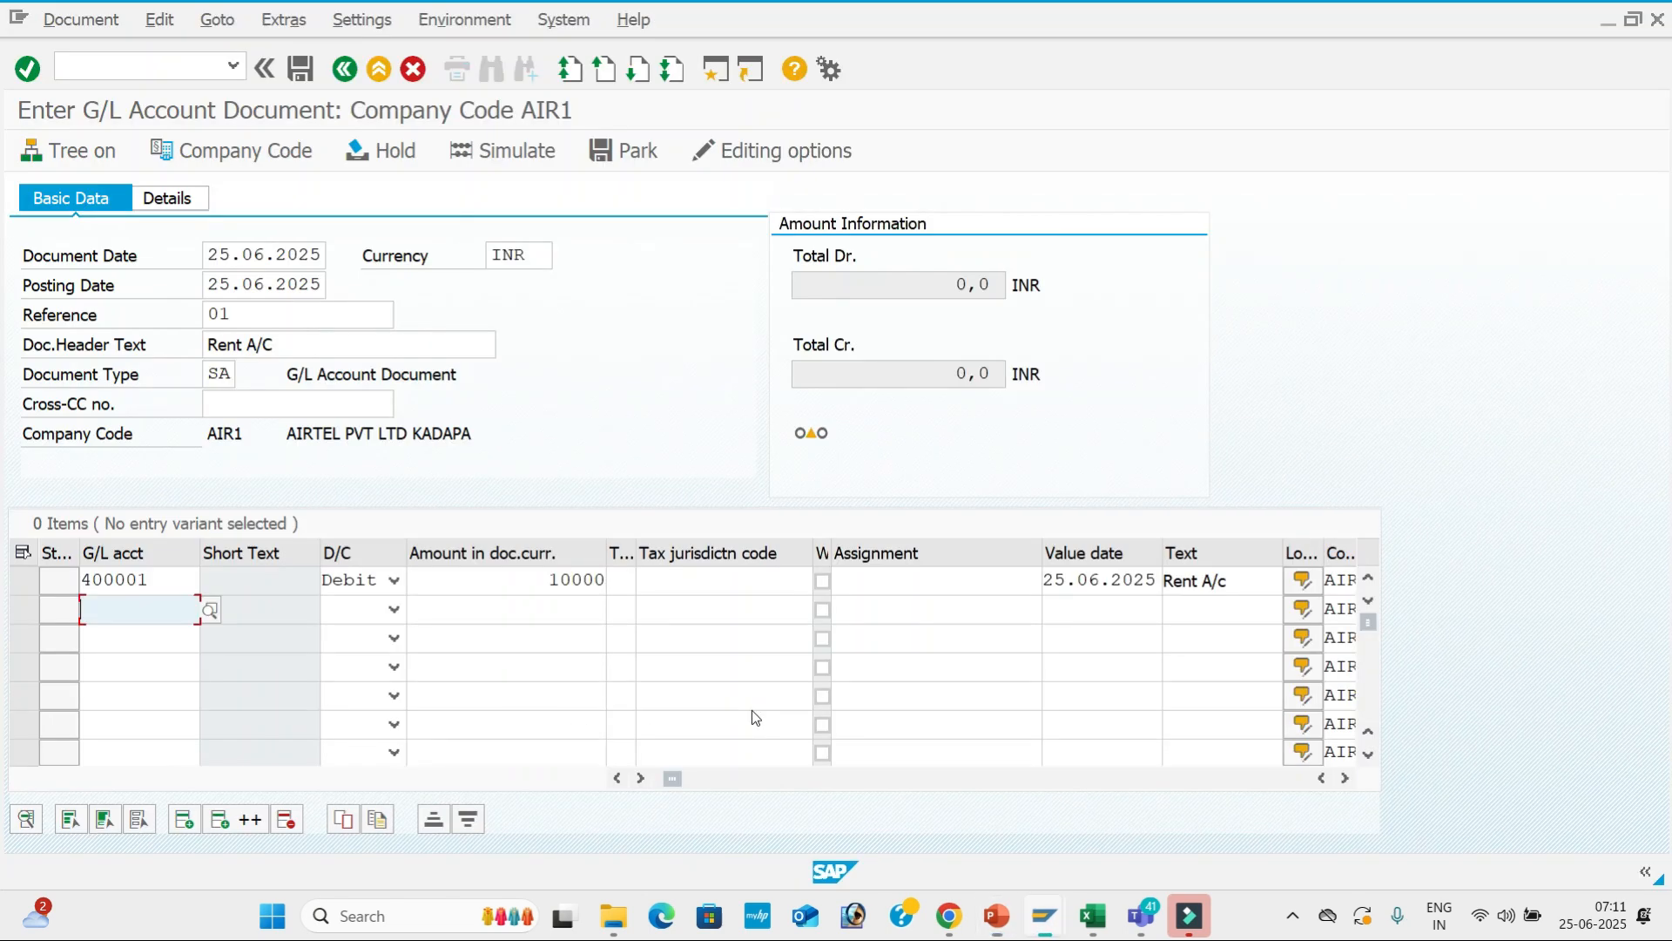
Set the second line to credit account 200001 SBI Bank A/c for 10000.
left_click(210, 610)
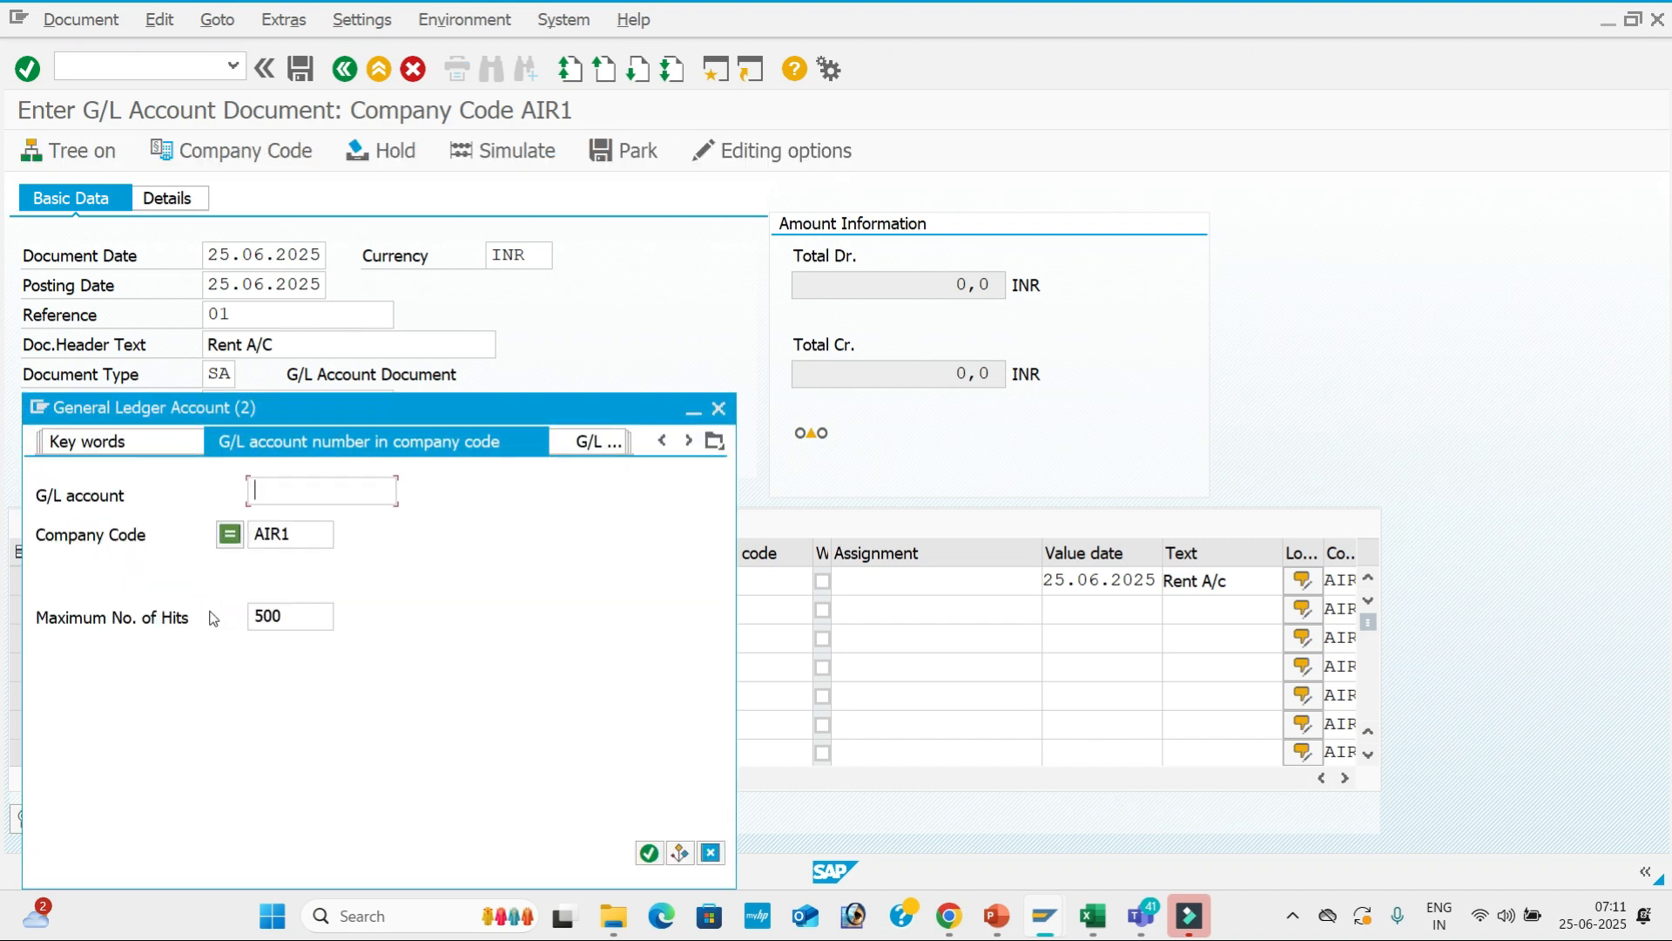
key("Return")
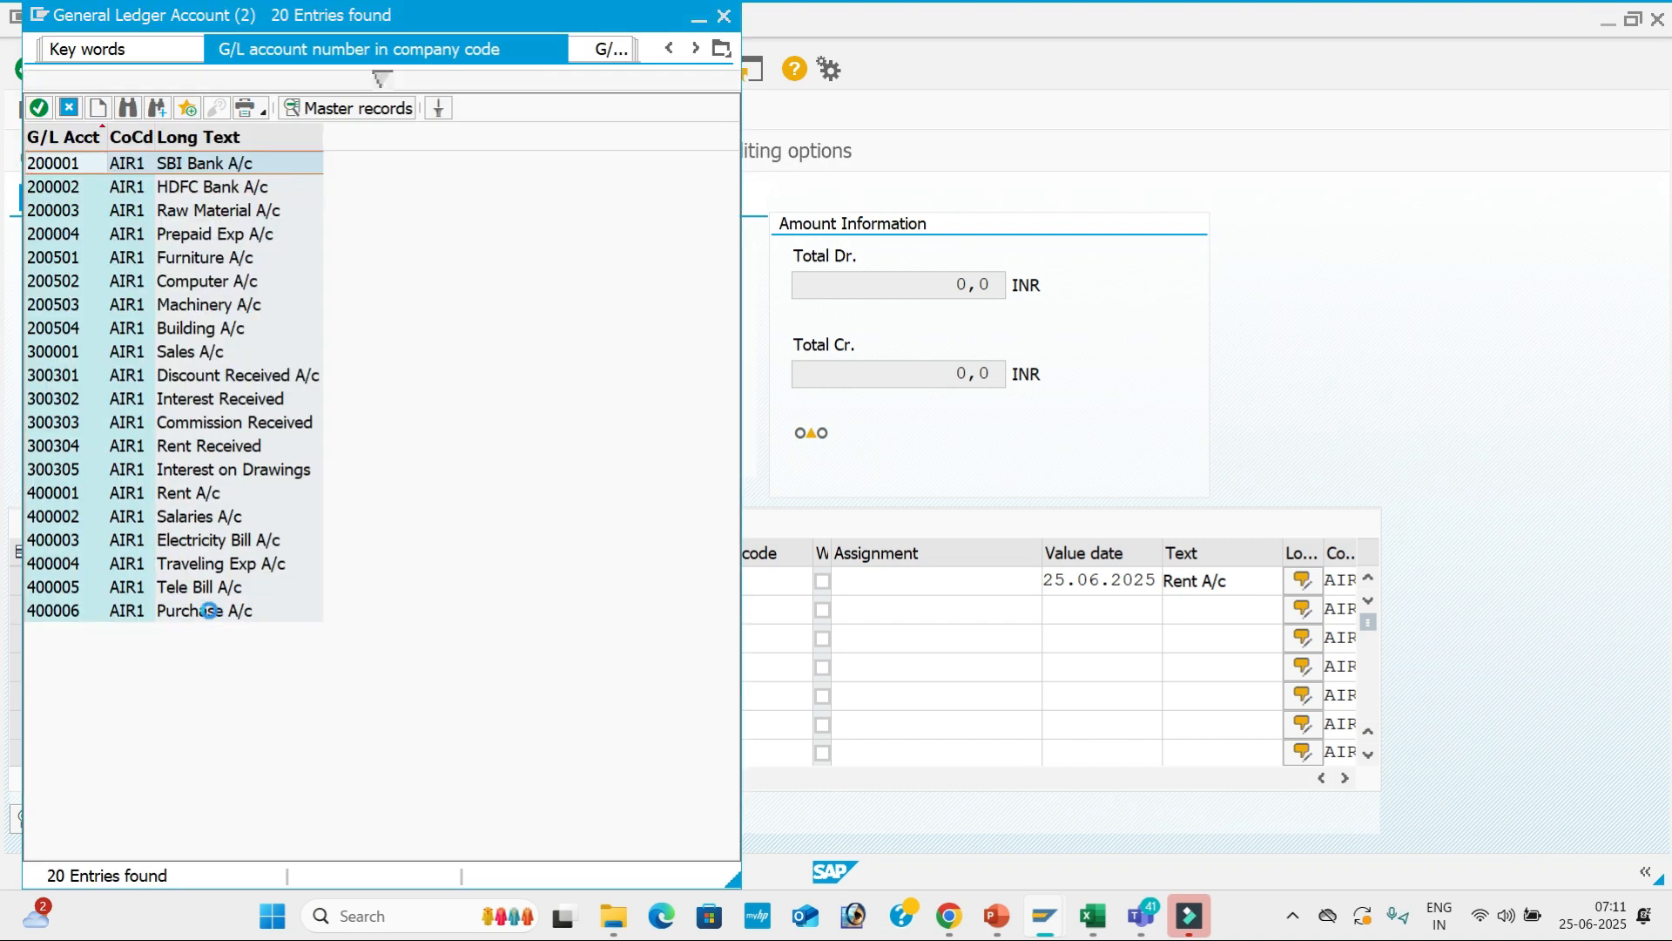
key("Return")
key("c")
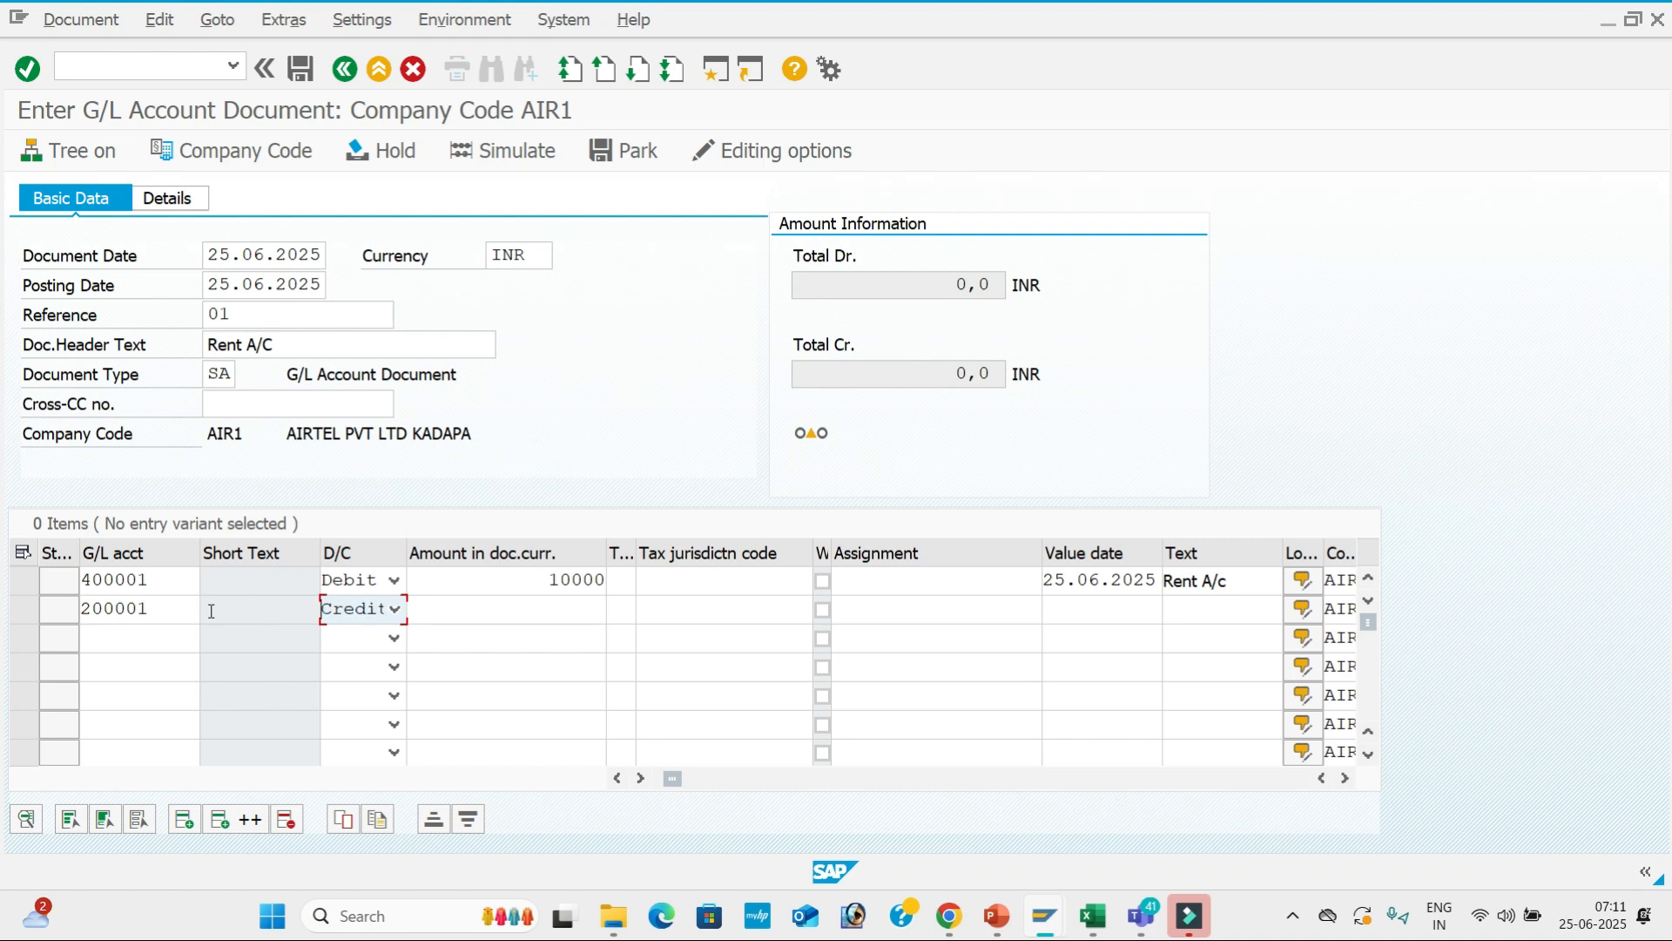
key("Tab")
type("10000")
key("Tab")
key("Tab")
Give the second line value date 25.06.2025 and text 'Sbi A/c'.
key("Tab")
key("Tab")
key("Down")
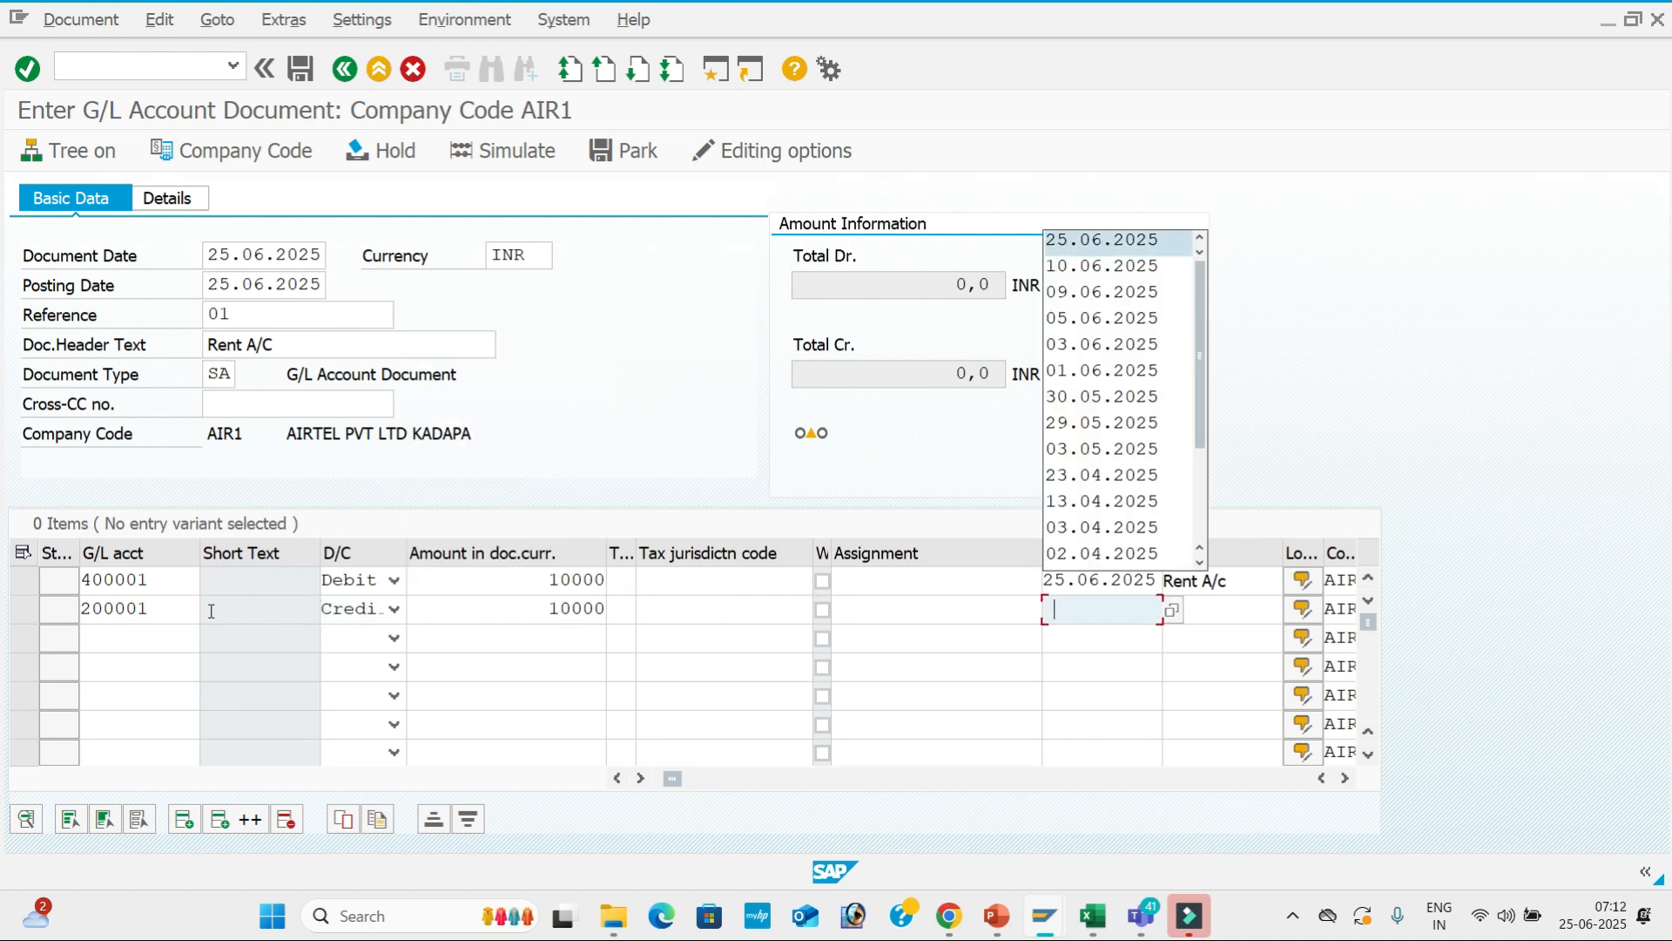
key("Return")
key("Tab")
key("Down")
key("Down")
key("Return")
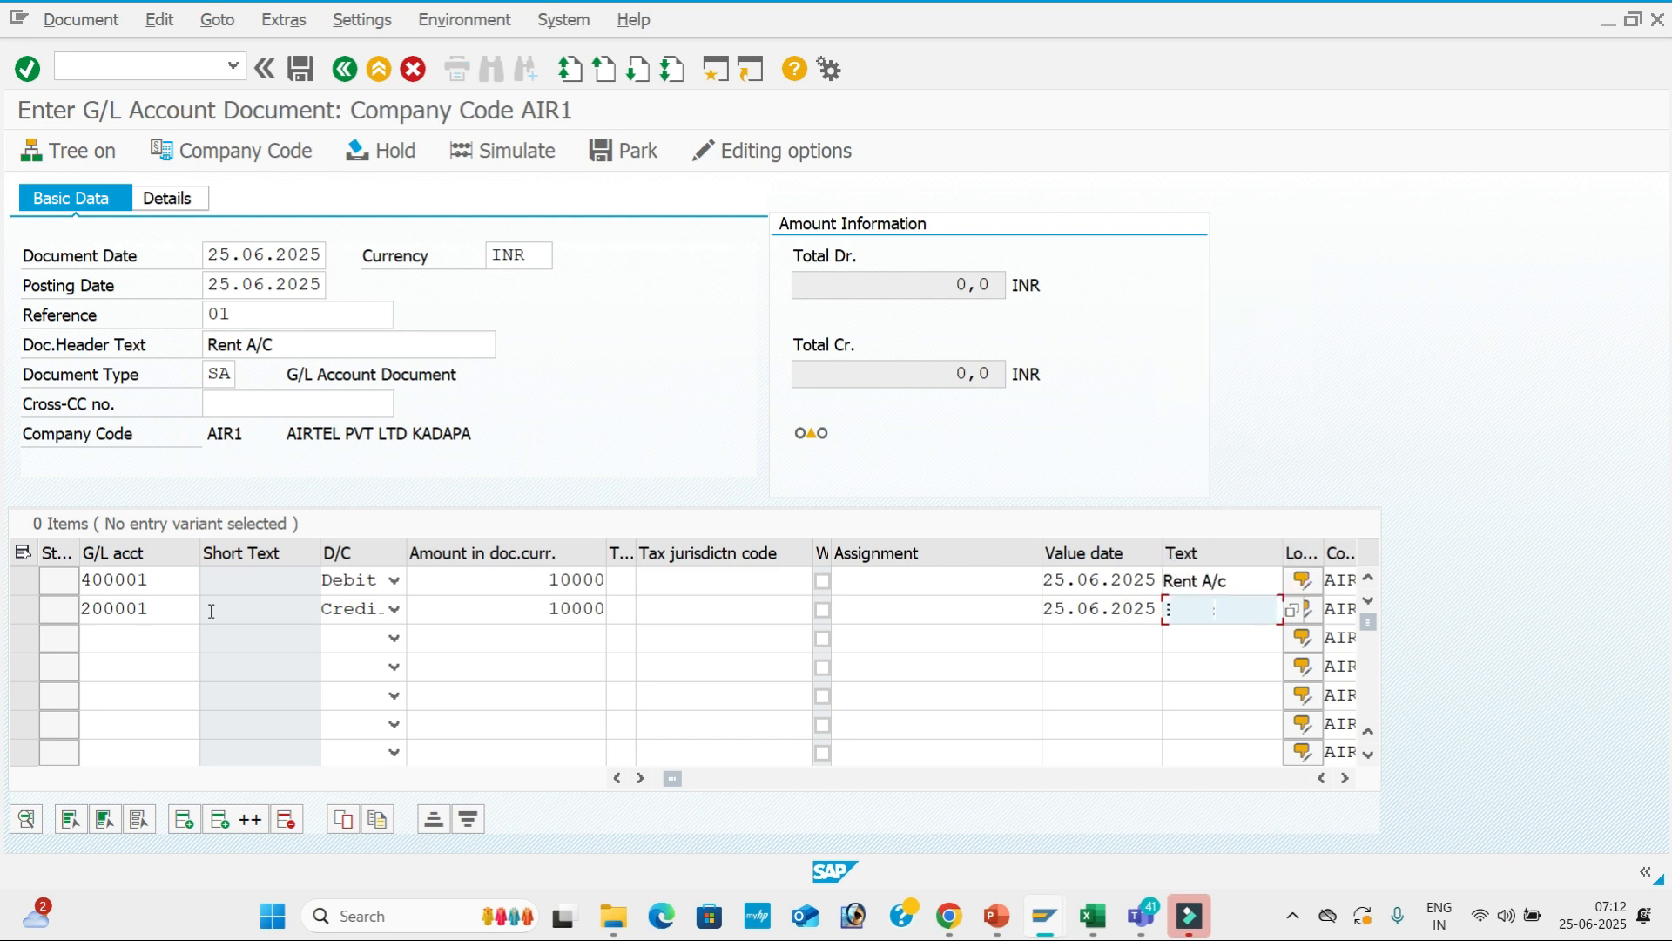
key("Tab")
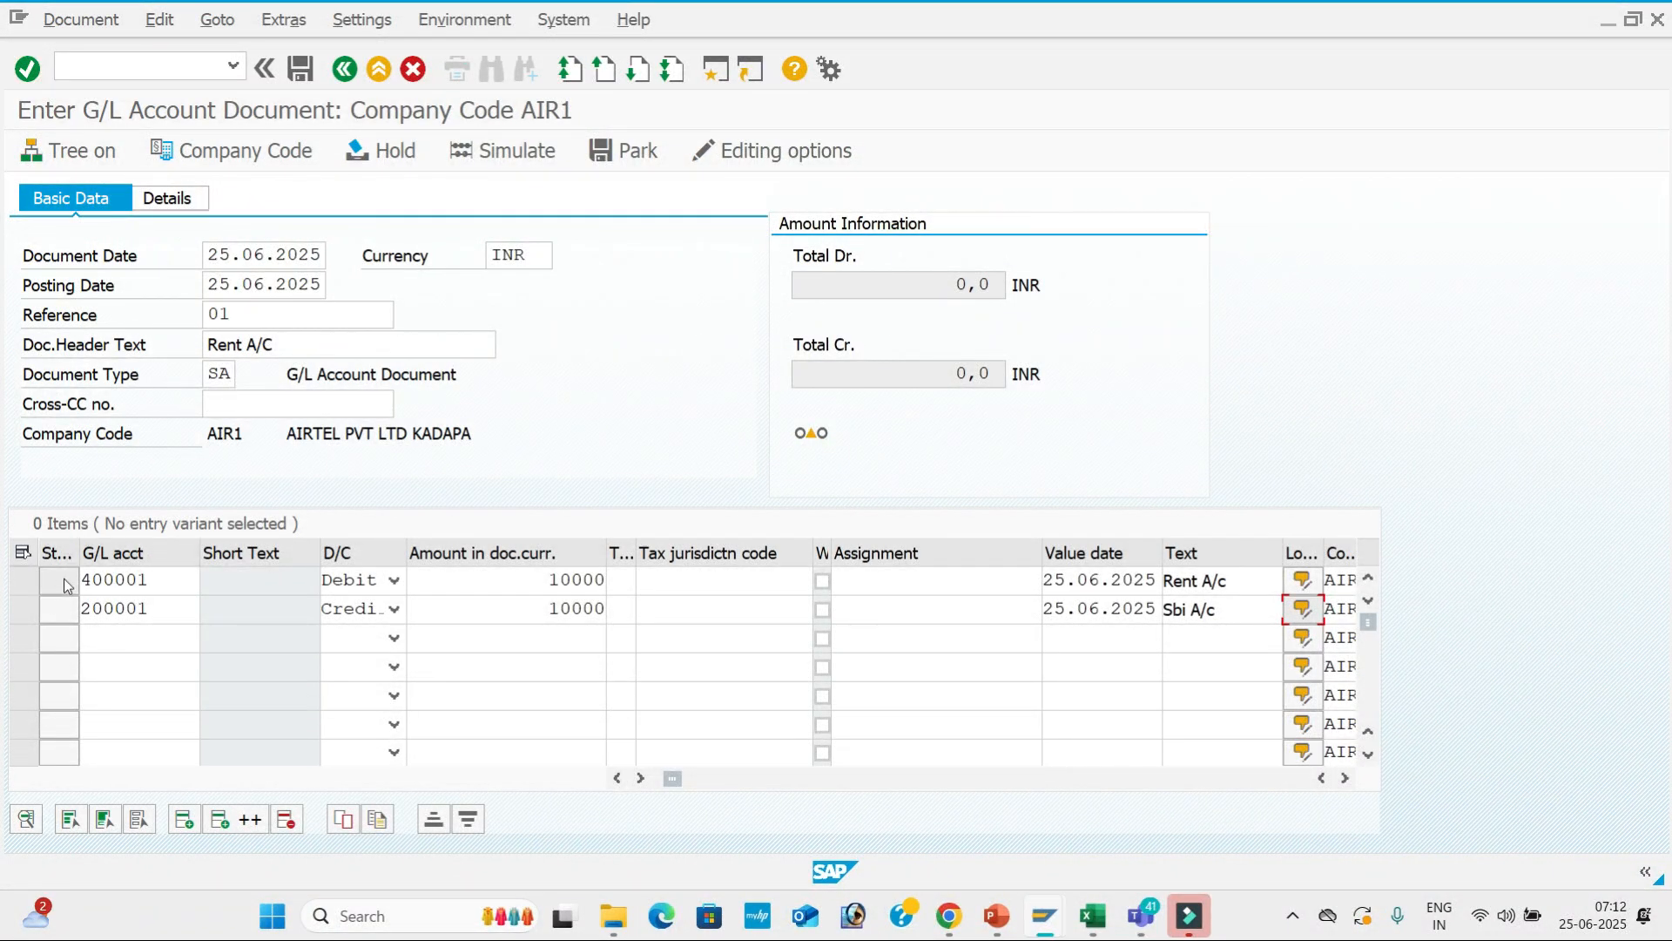
Dismiss the long-text popup, simulate the 10,000 INR Rent/SBI document, and post it as document 1.
key("Return")
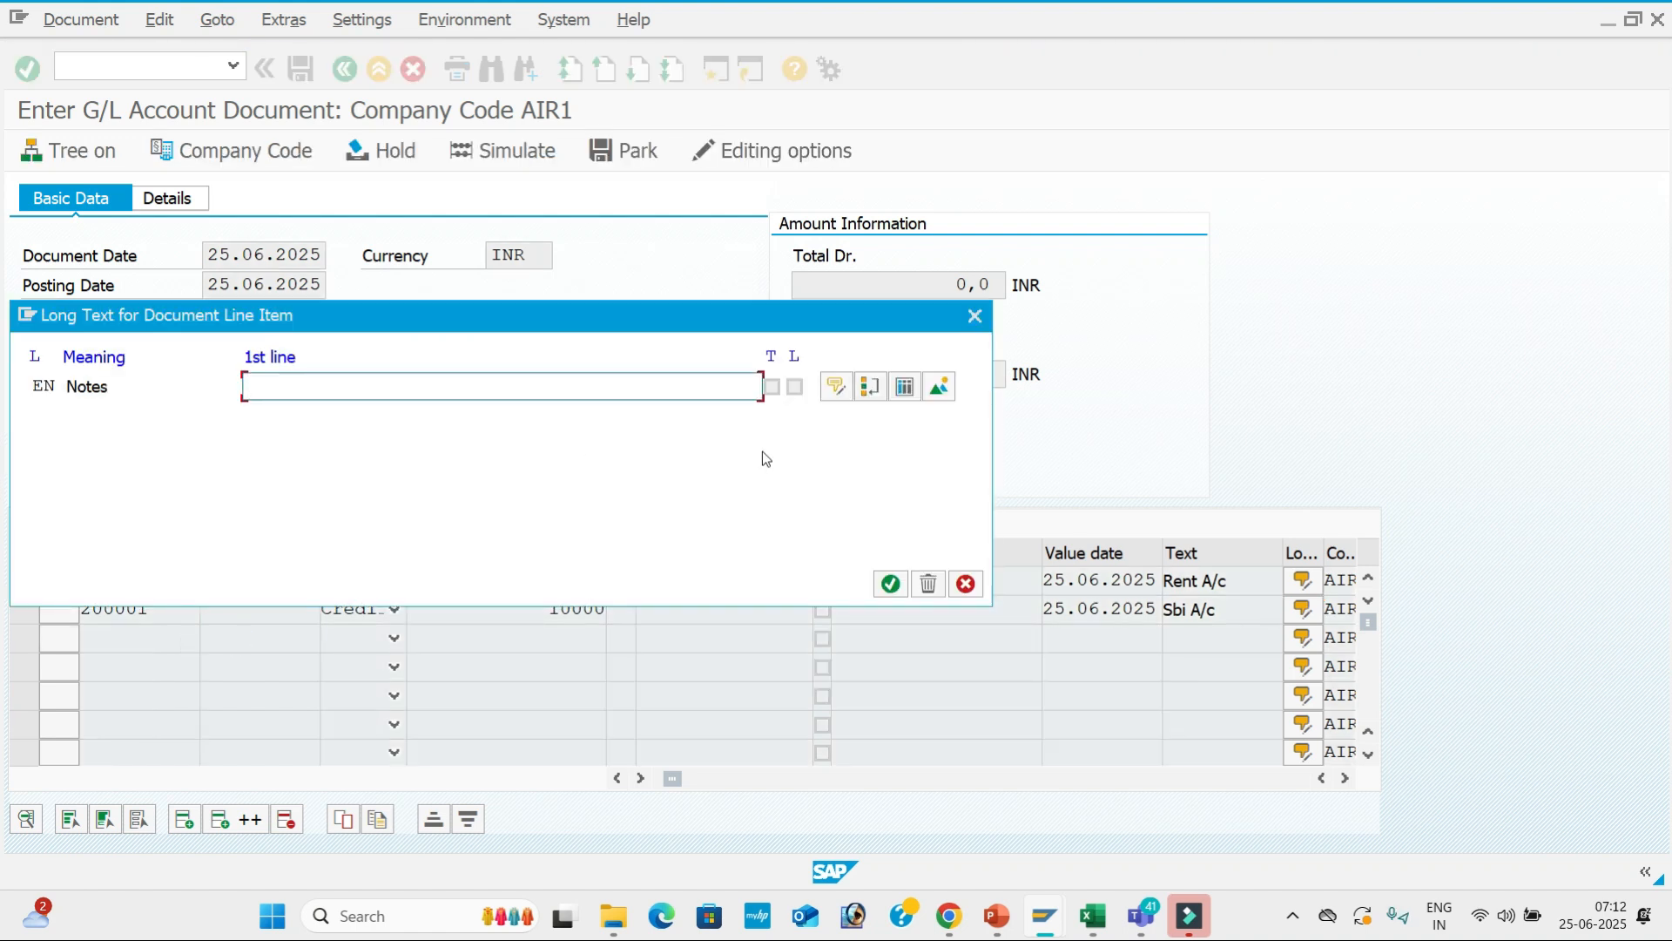
left_click(974, 317)
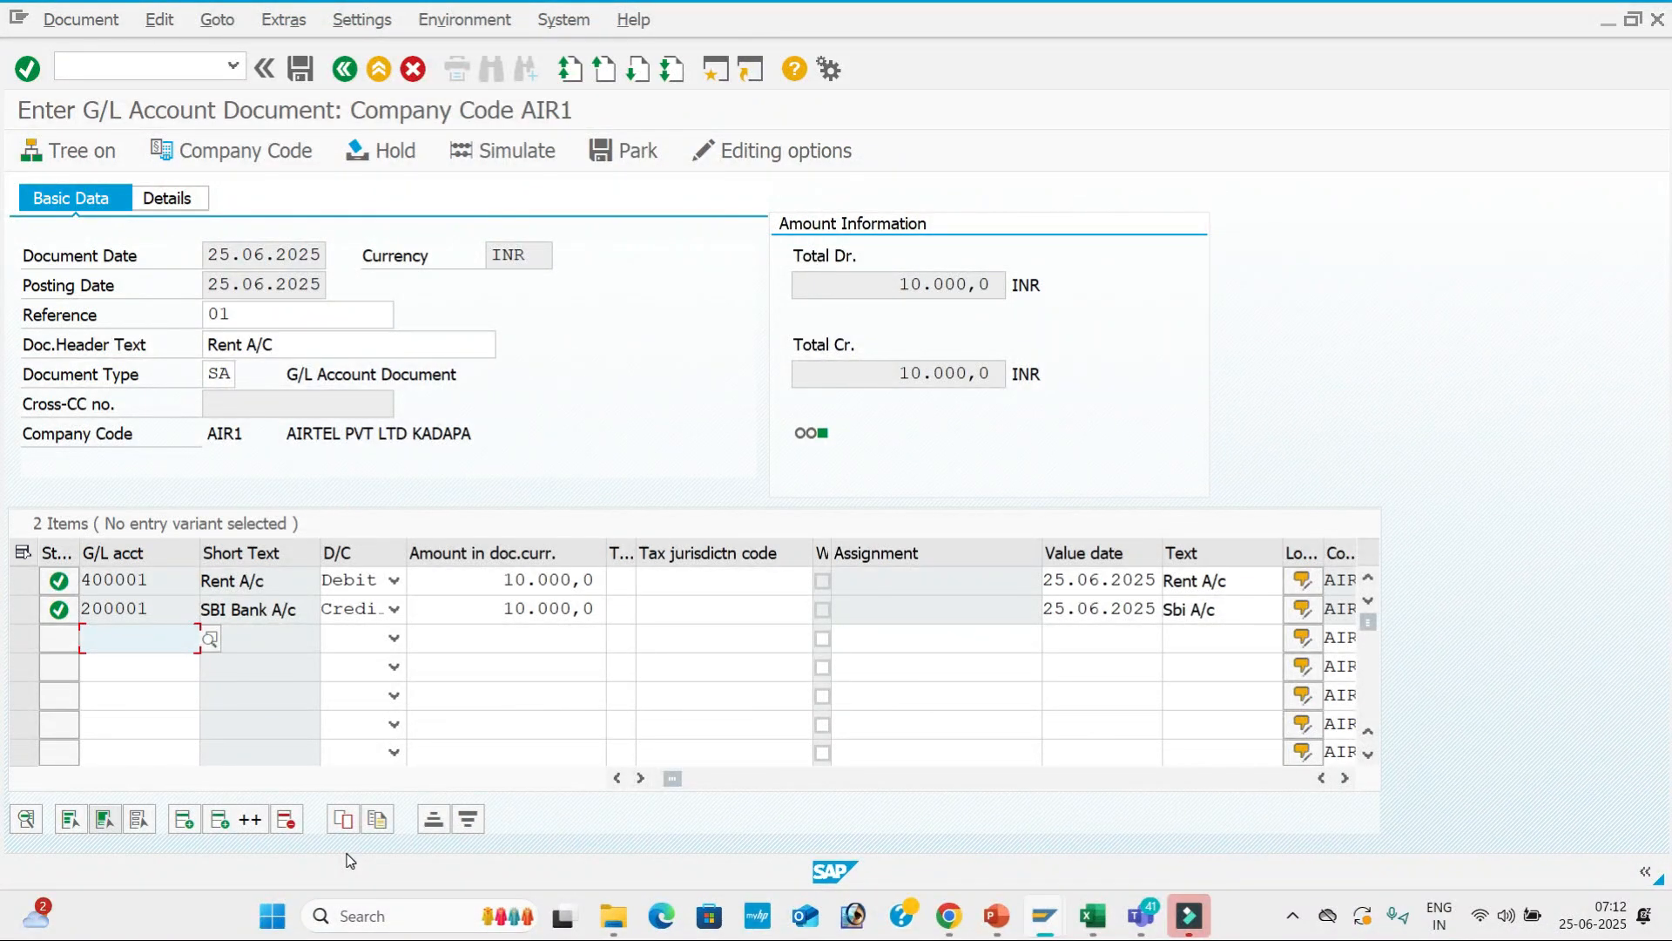
left_click(529, 155)
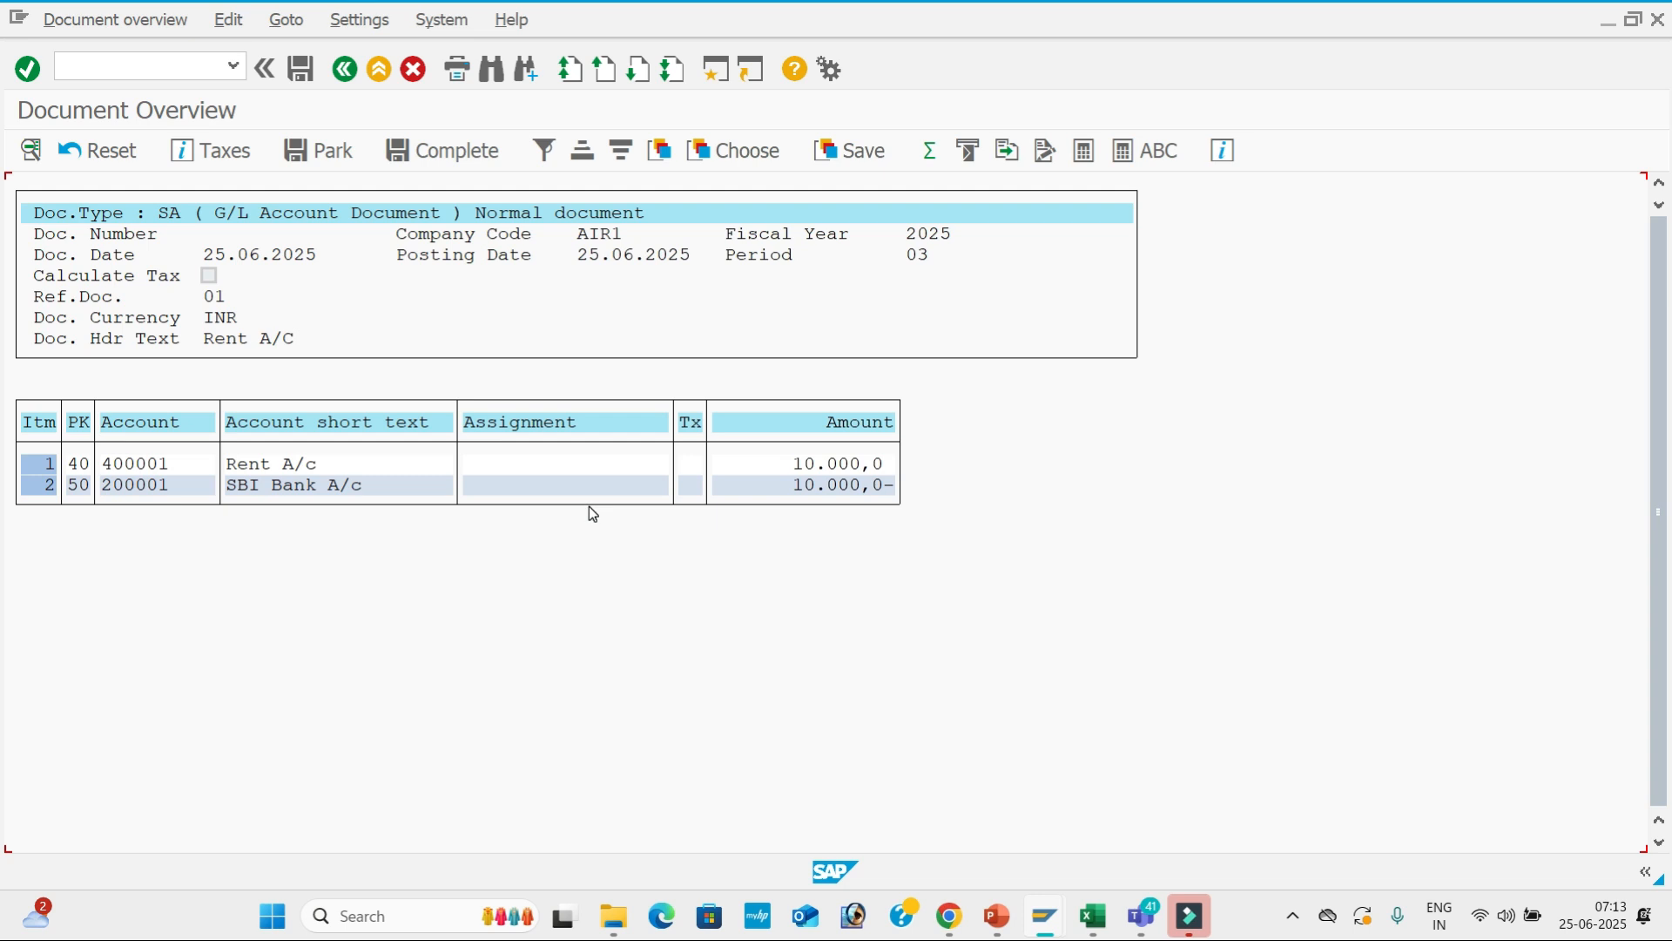
left_click(302, 68)
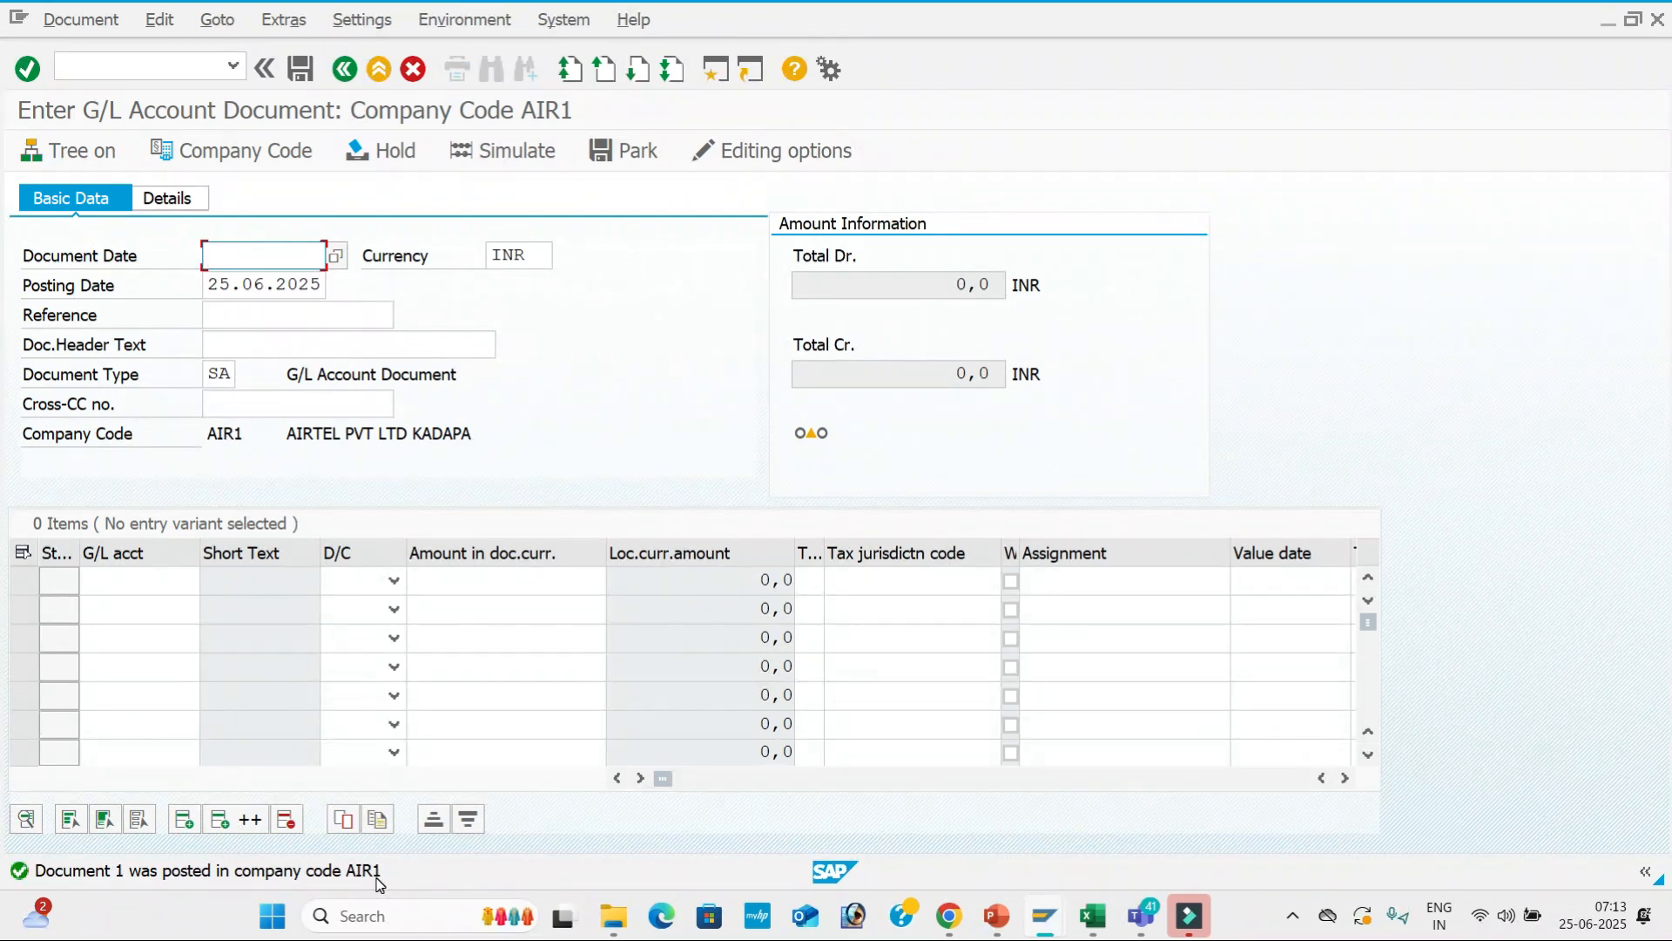
Fill the header with document date 25.06.2025, reference 02 and text 'RENT A/C'.
key("Down")
key("Tab")
key("Tab")
key("Tab")
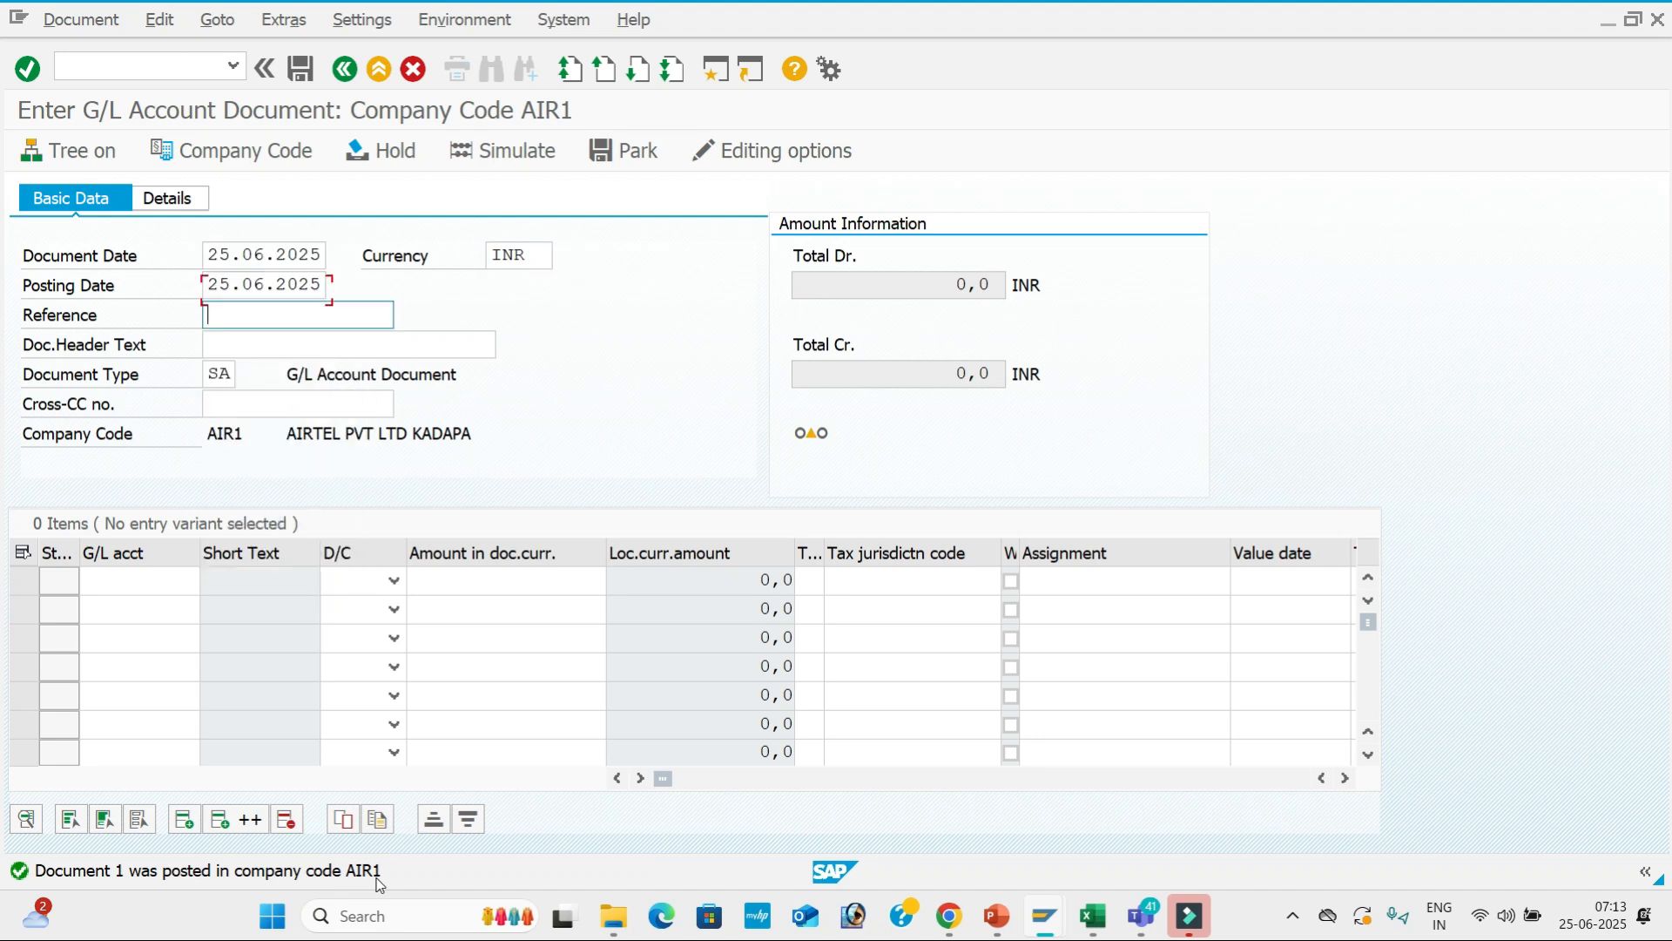
type("02")
key("Tab")
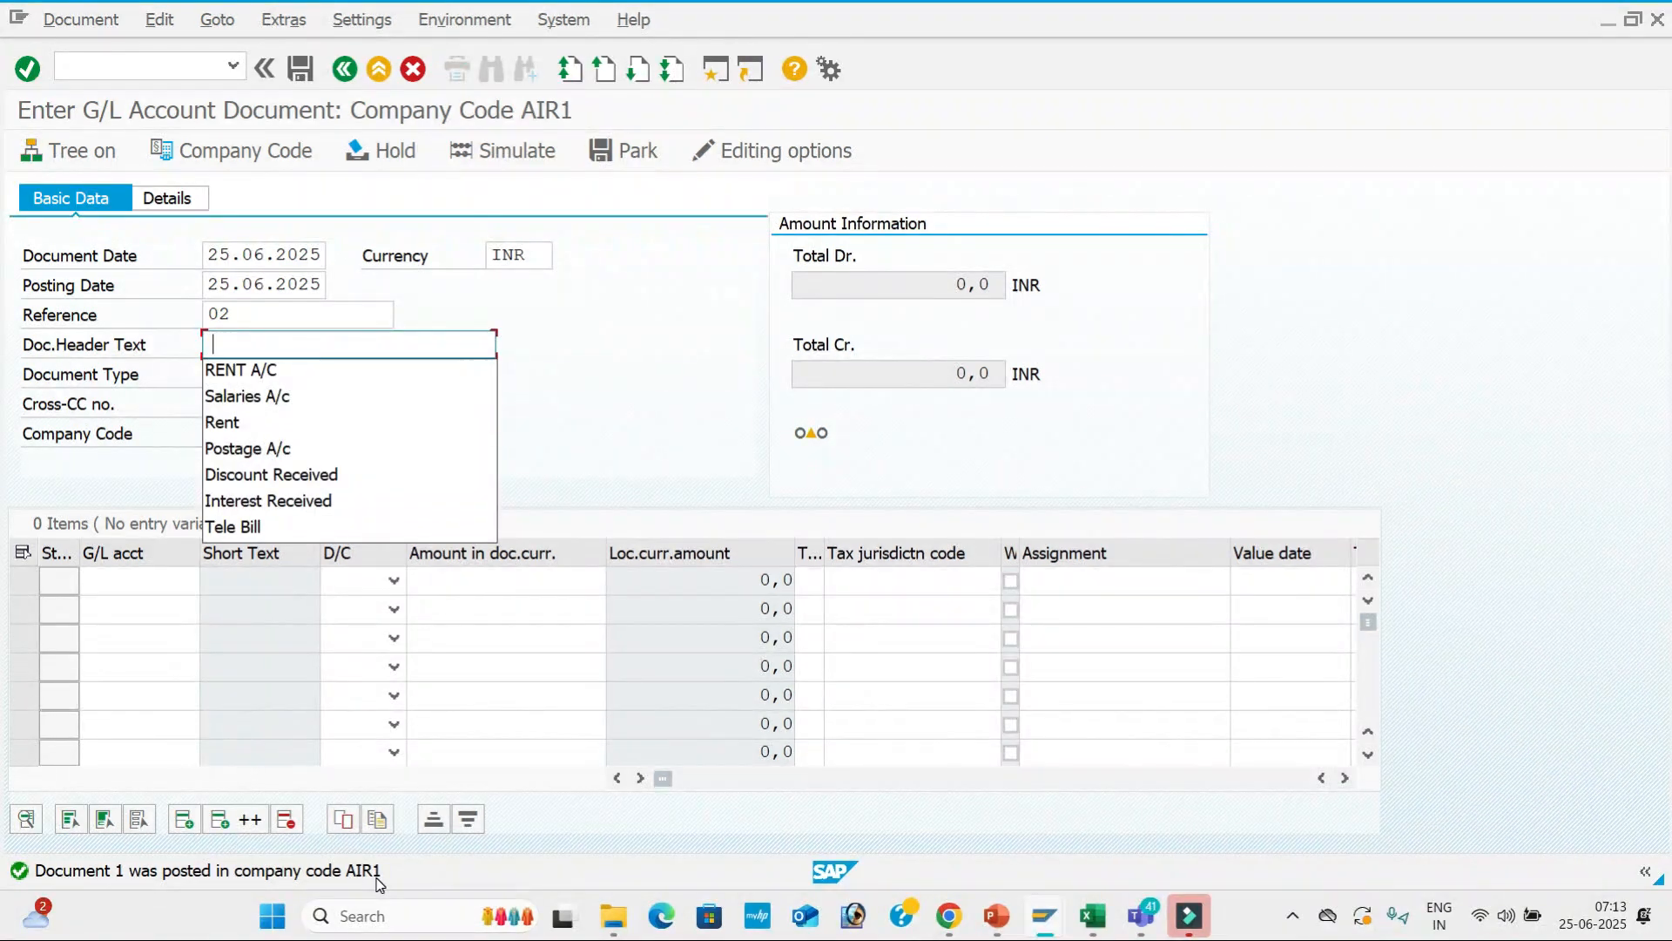
key("Down")
key("Return")
key("Tab")
key("Tab")
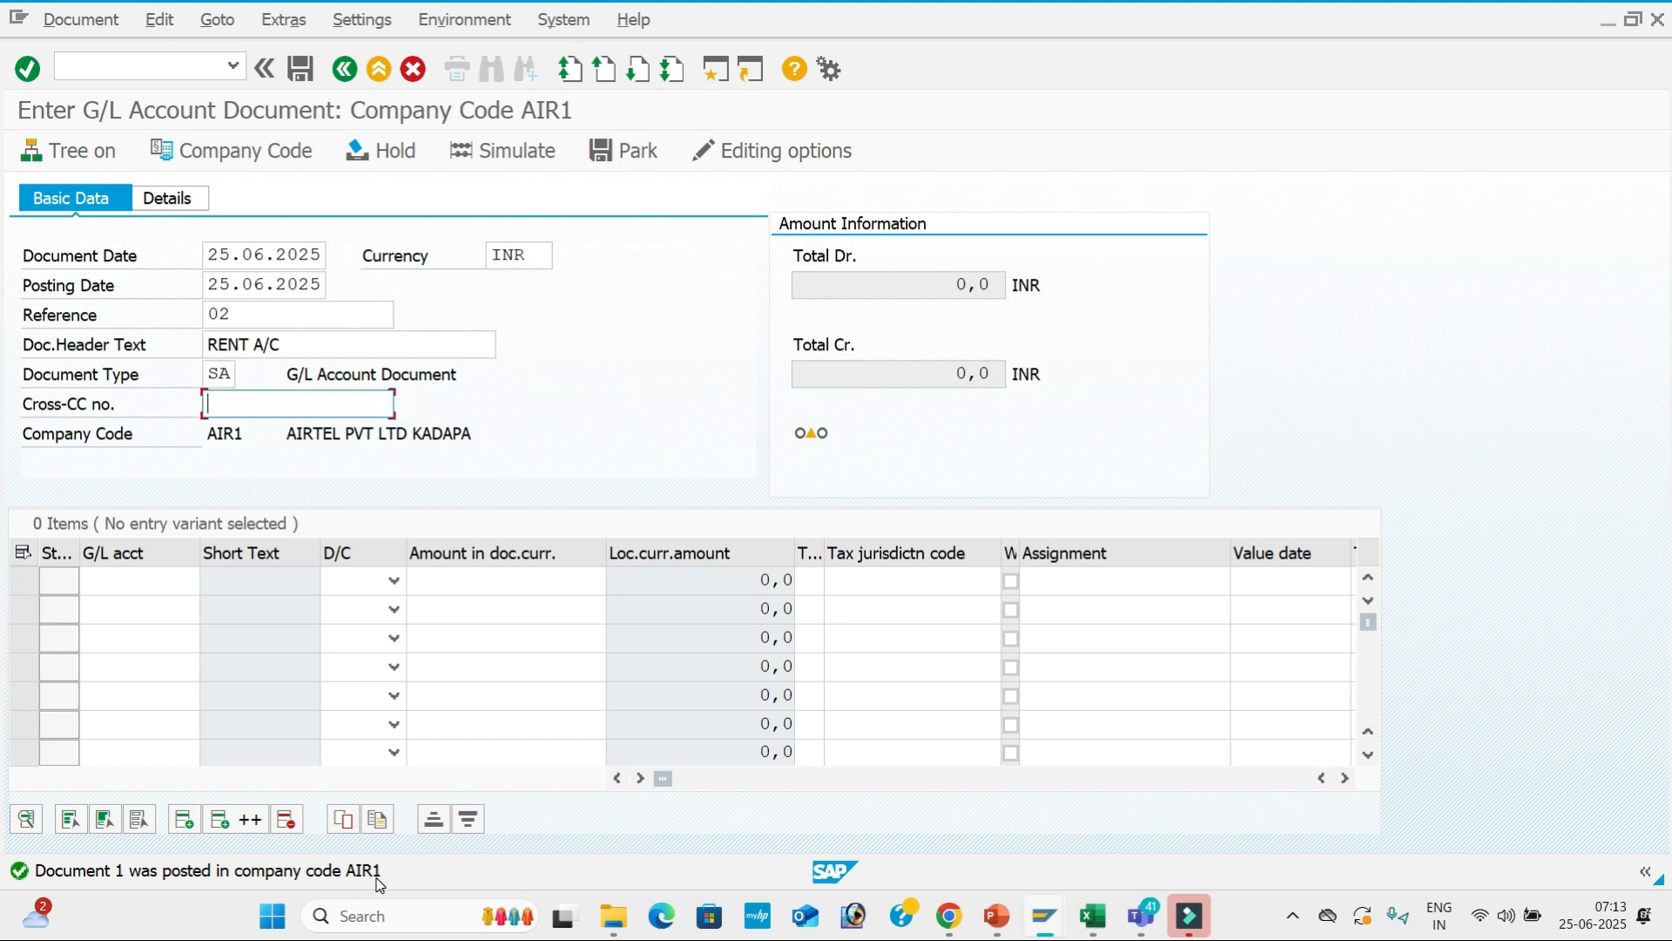
Add line 1 debiting 400001 Rent A/c for 20000, value date 25.06.2025.
key("Tab")
key("Down")
key("Return")
key("Tab")
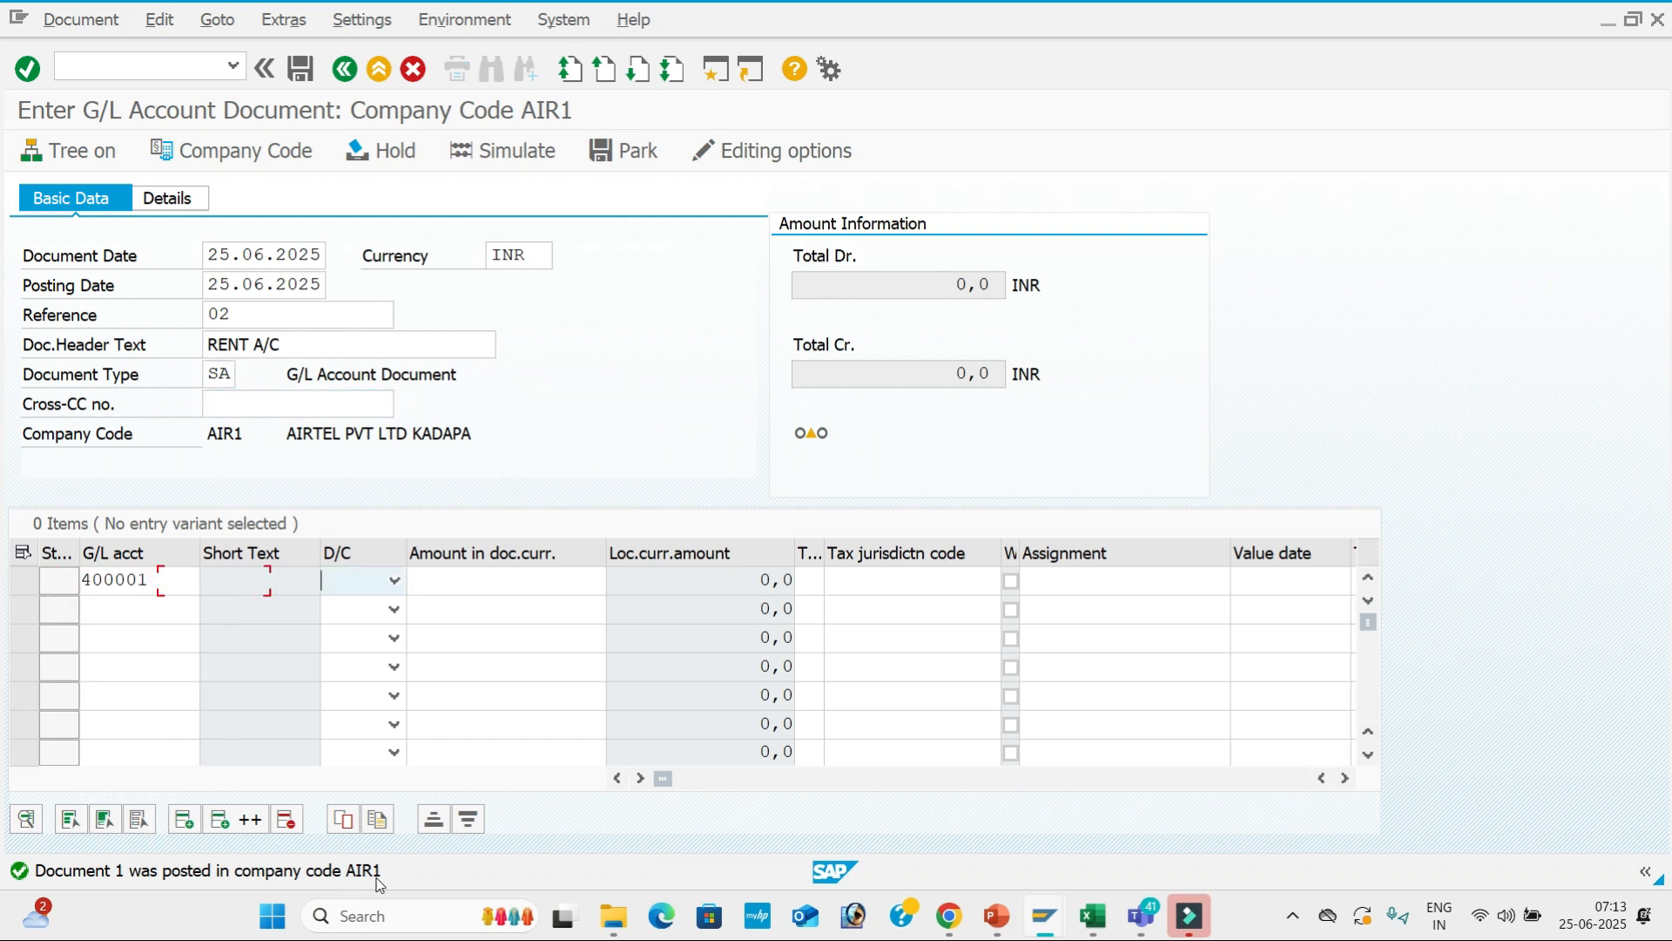
key("Down")
key("Tab")
key("Down")
key("Down")
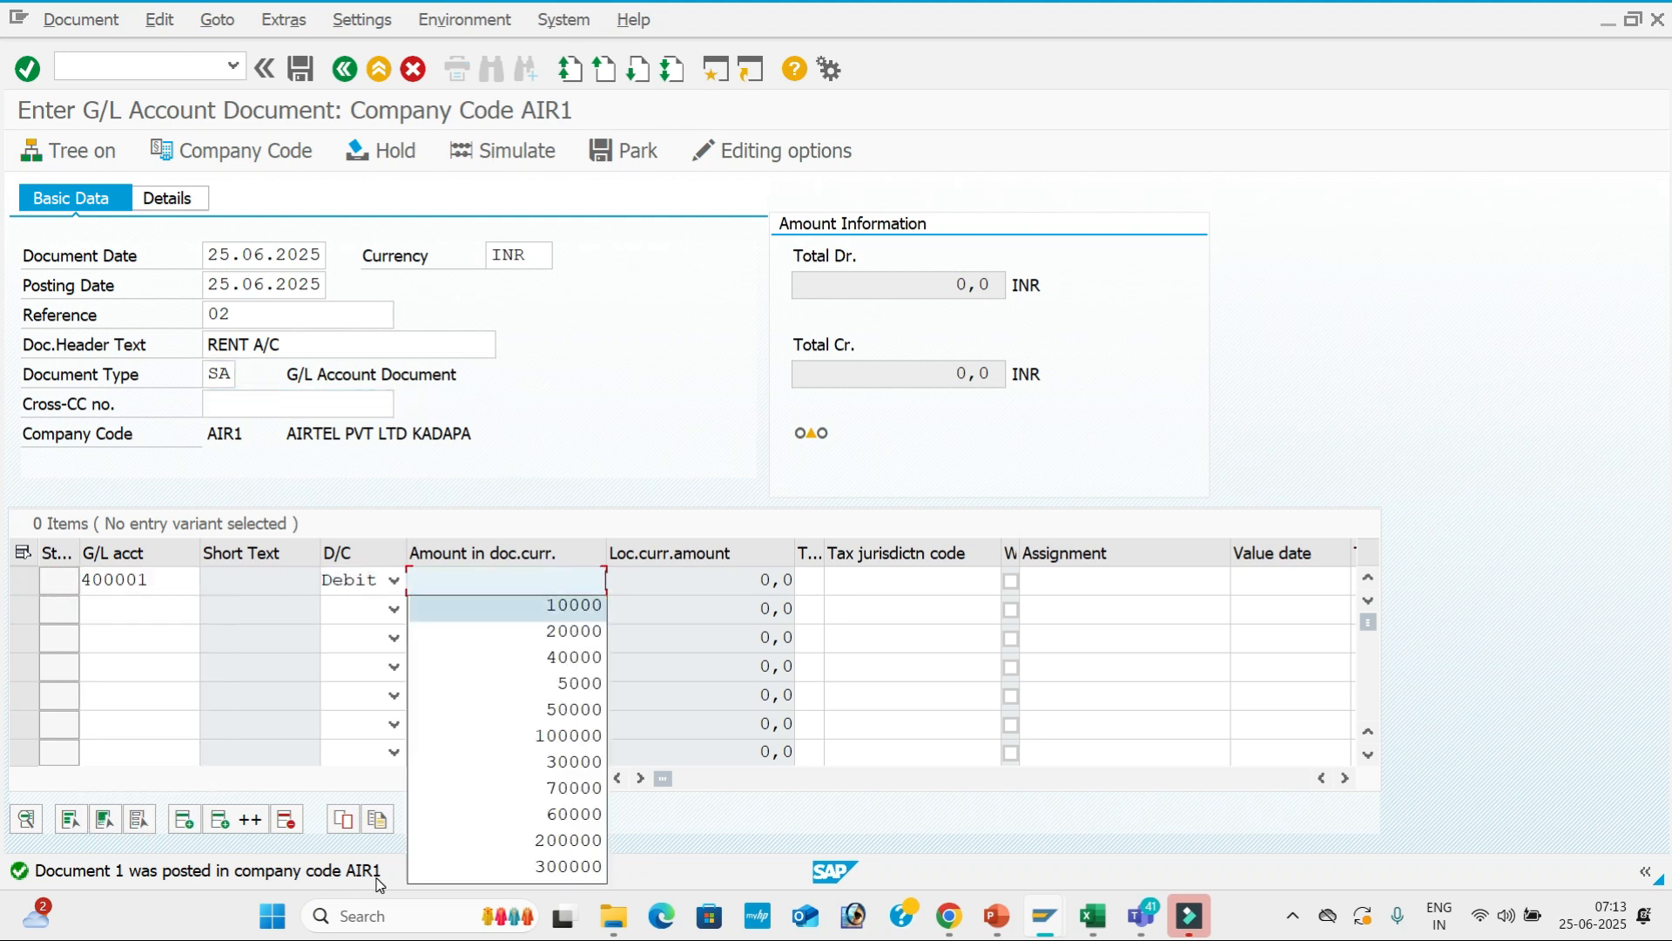
key("Return")
key("Tab")
key("Tab")
key("Tab")
key("Tab")
key("Tab")
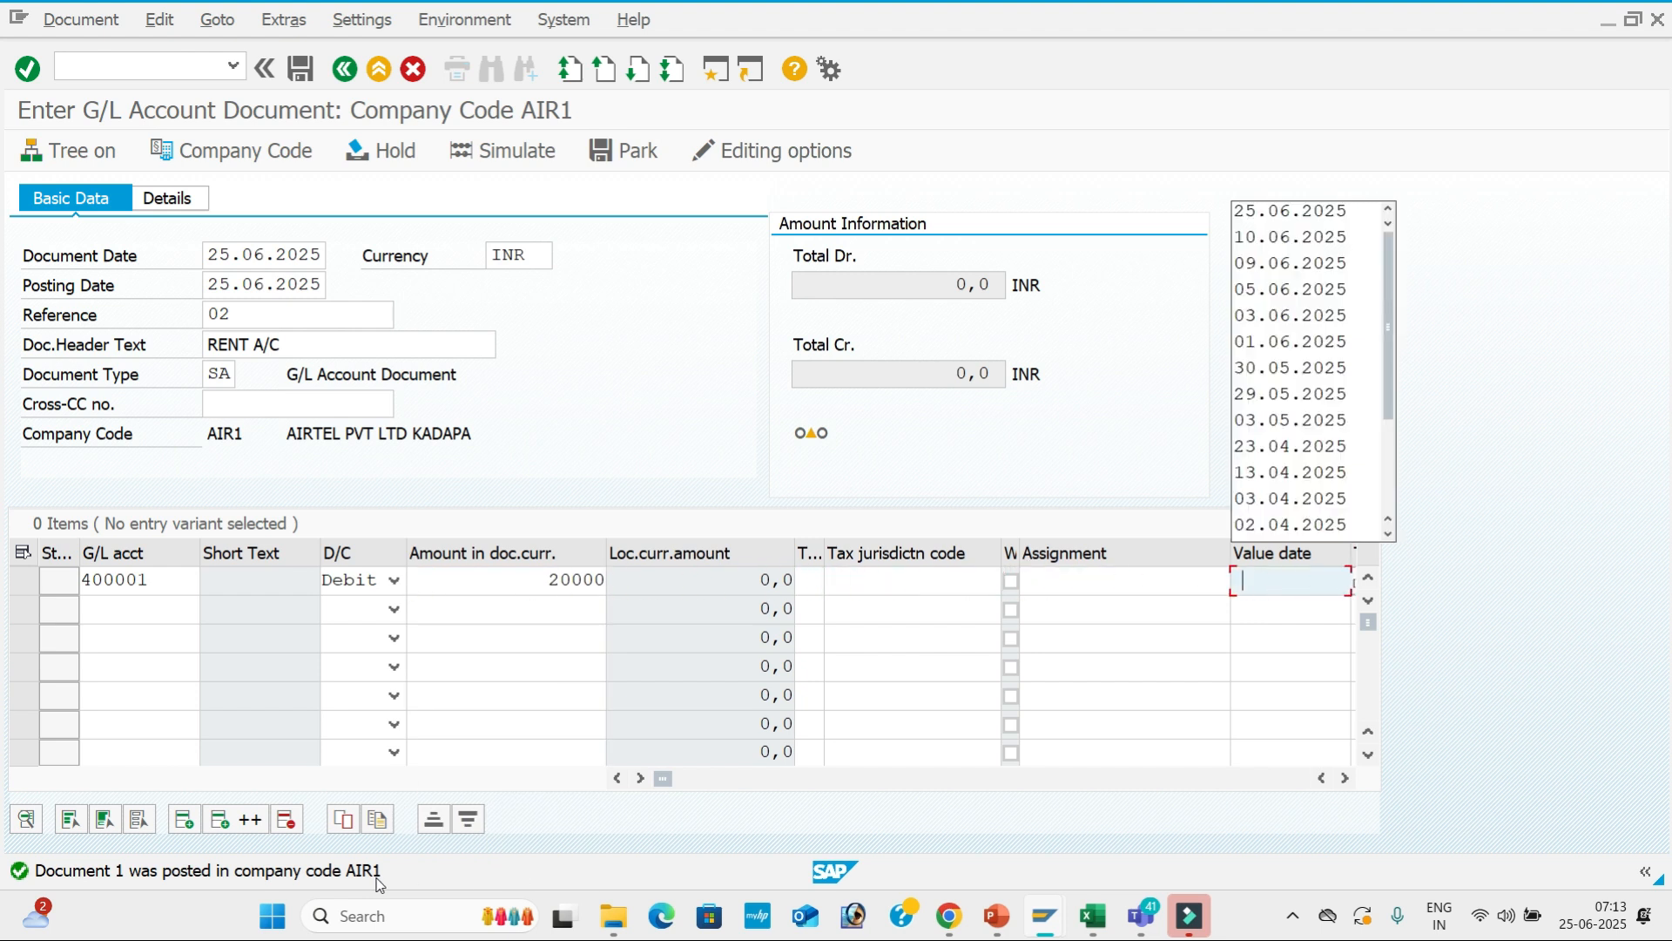
key("Return")
key("Tab")
key("Down")
key("Return")
key("Tab")
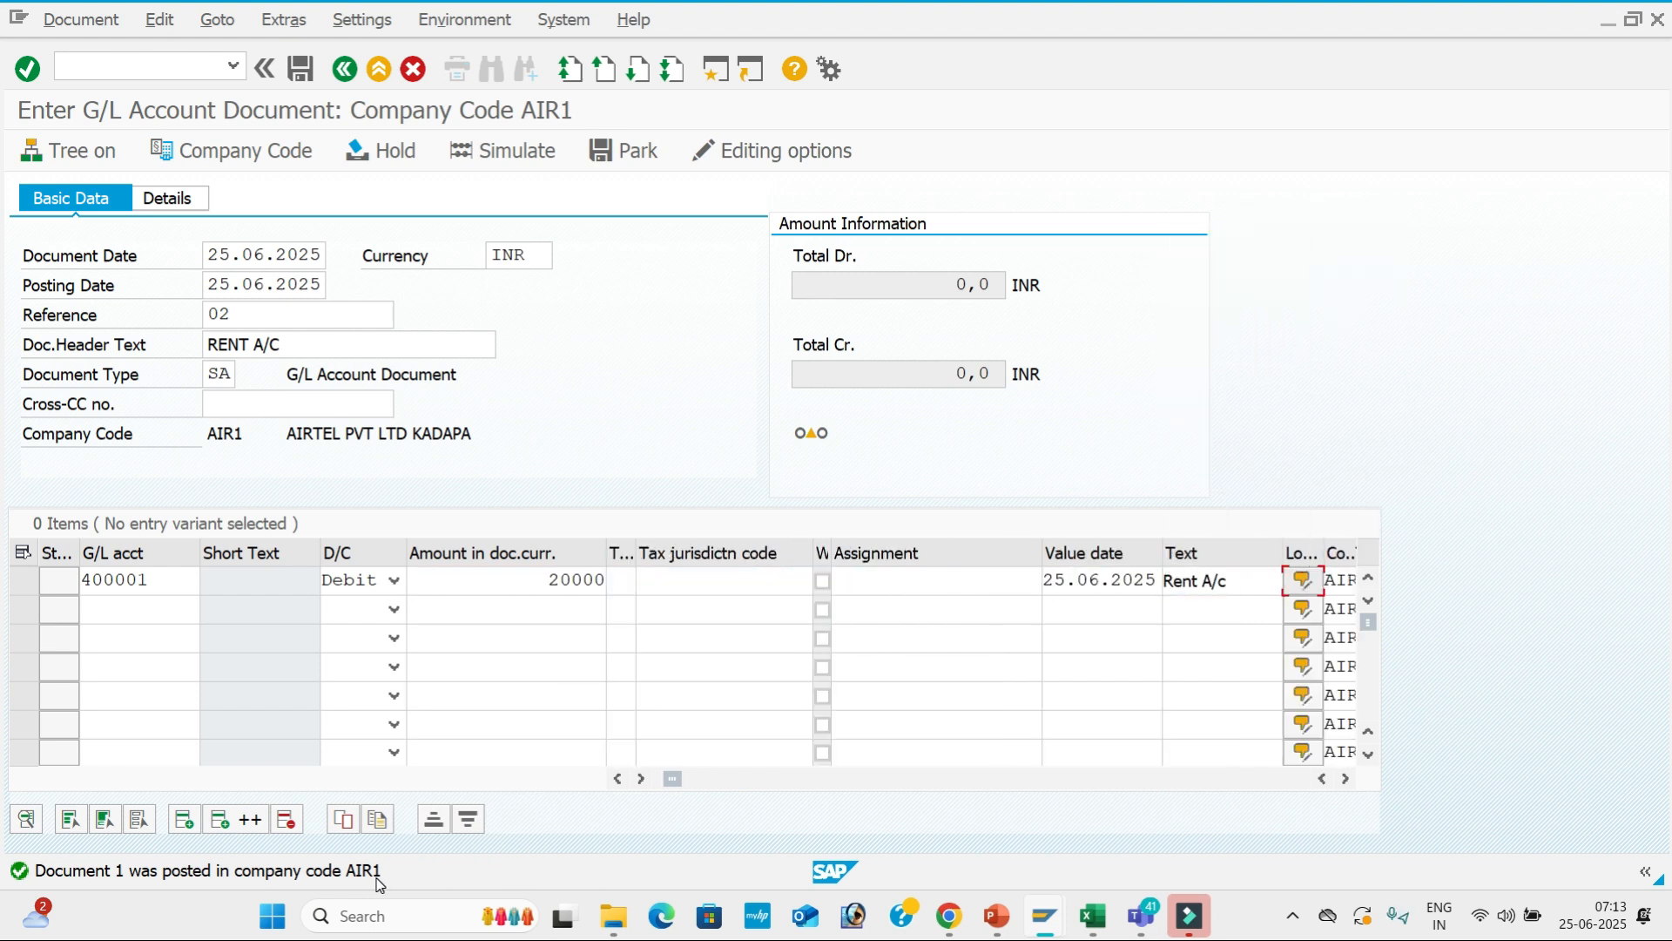
Add line 2 crediting 200001 for 20000, value date 25.06.2025, text 'Sbi A/c'.
left_click(117, 609)
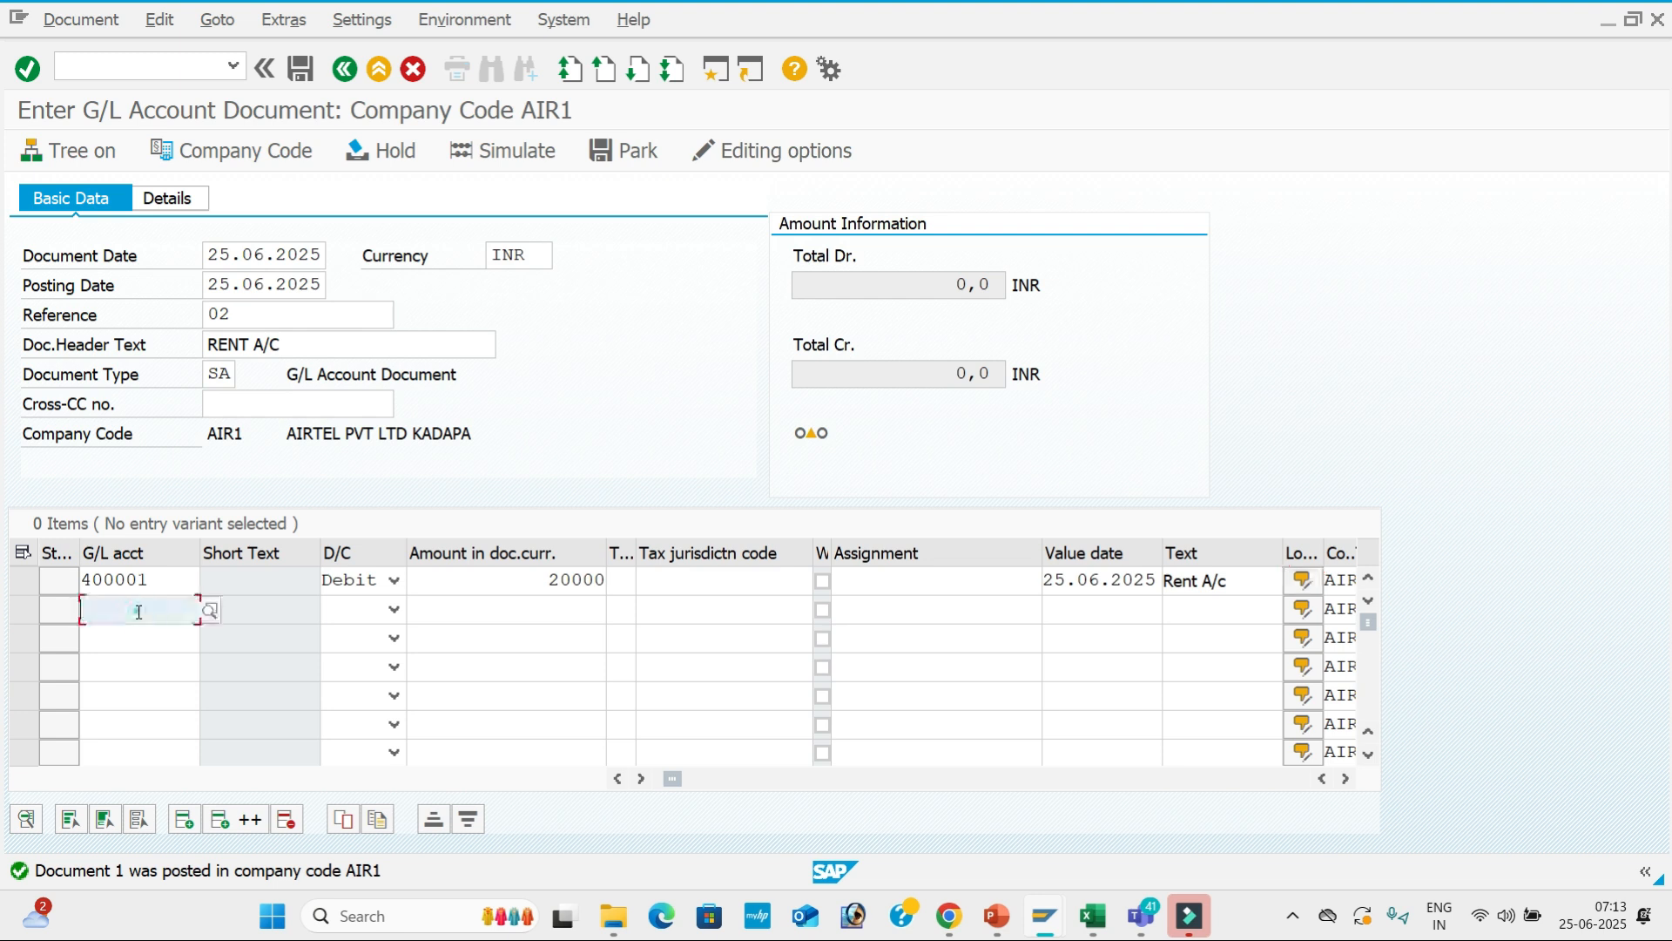
key("Down")
key("Down")
key("Return")
key("Tab")
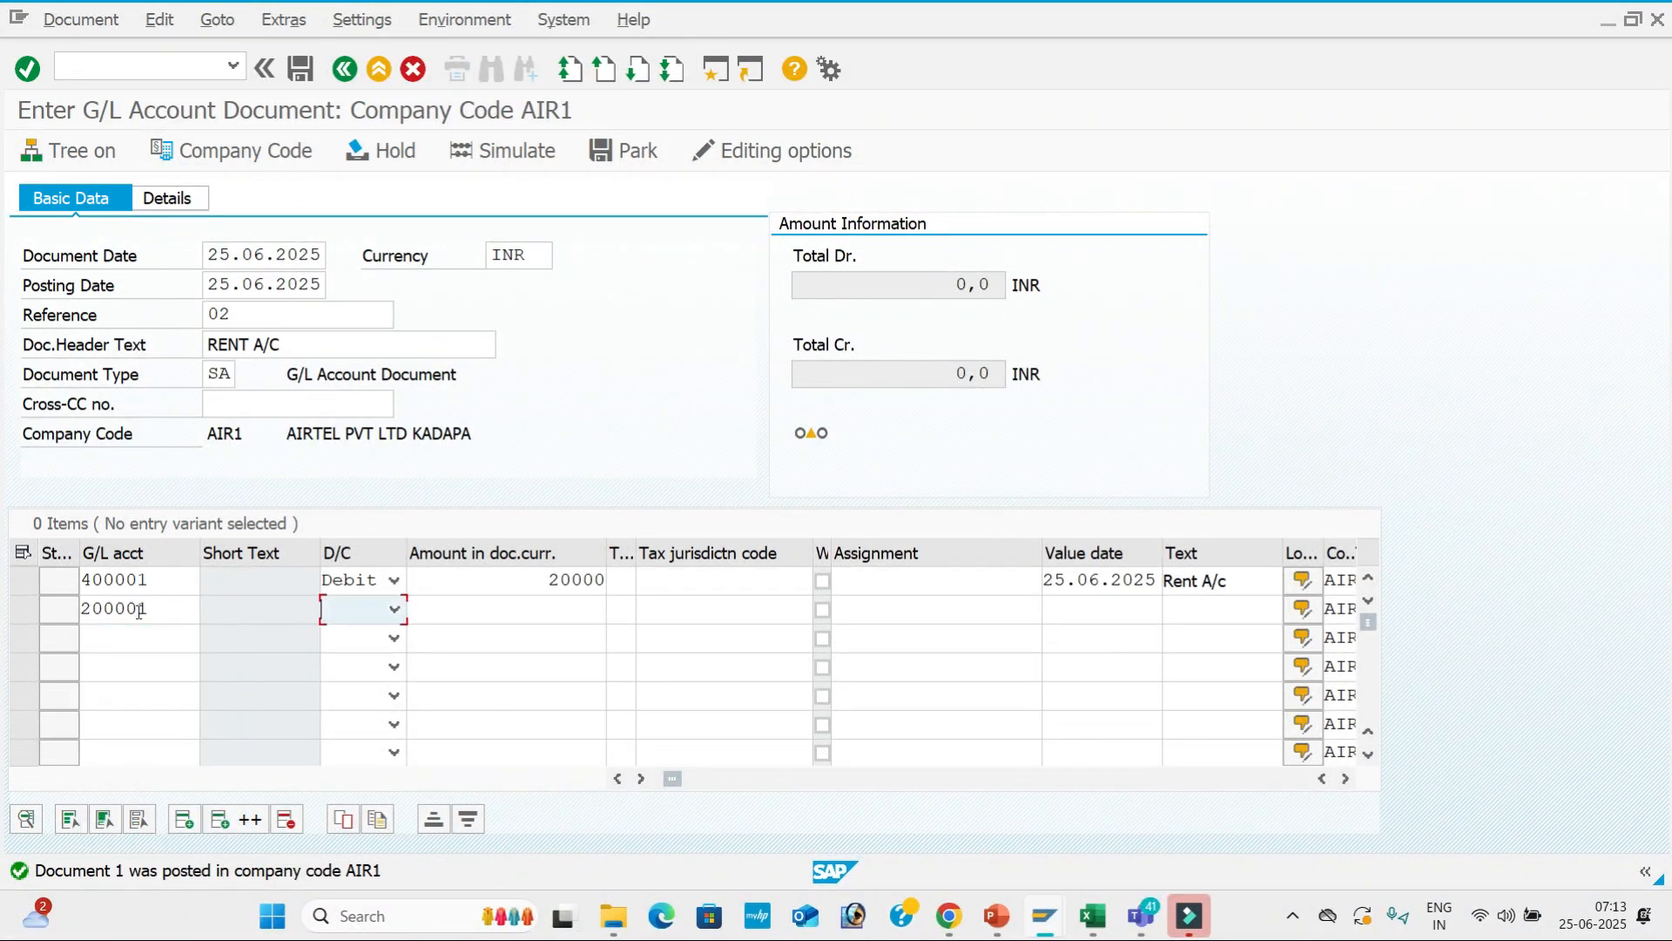
key("Down")
key("Tab")
key("Down")
key("Down")
key("Return")
key("Tab")
key("Tab")
key("Tab")
key("Tab")
key("Tab")
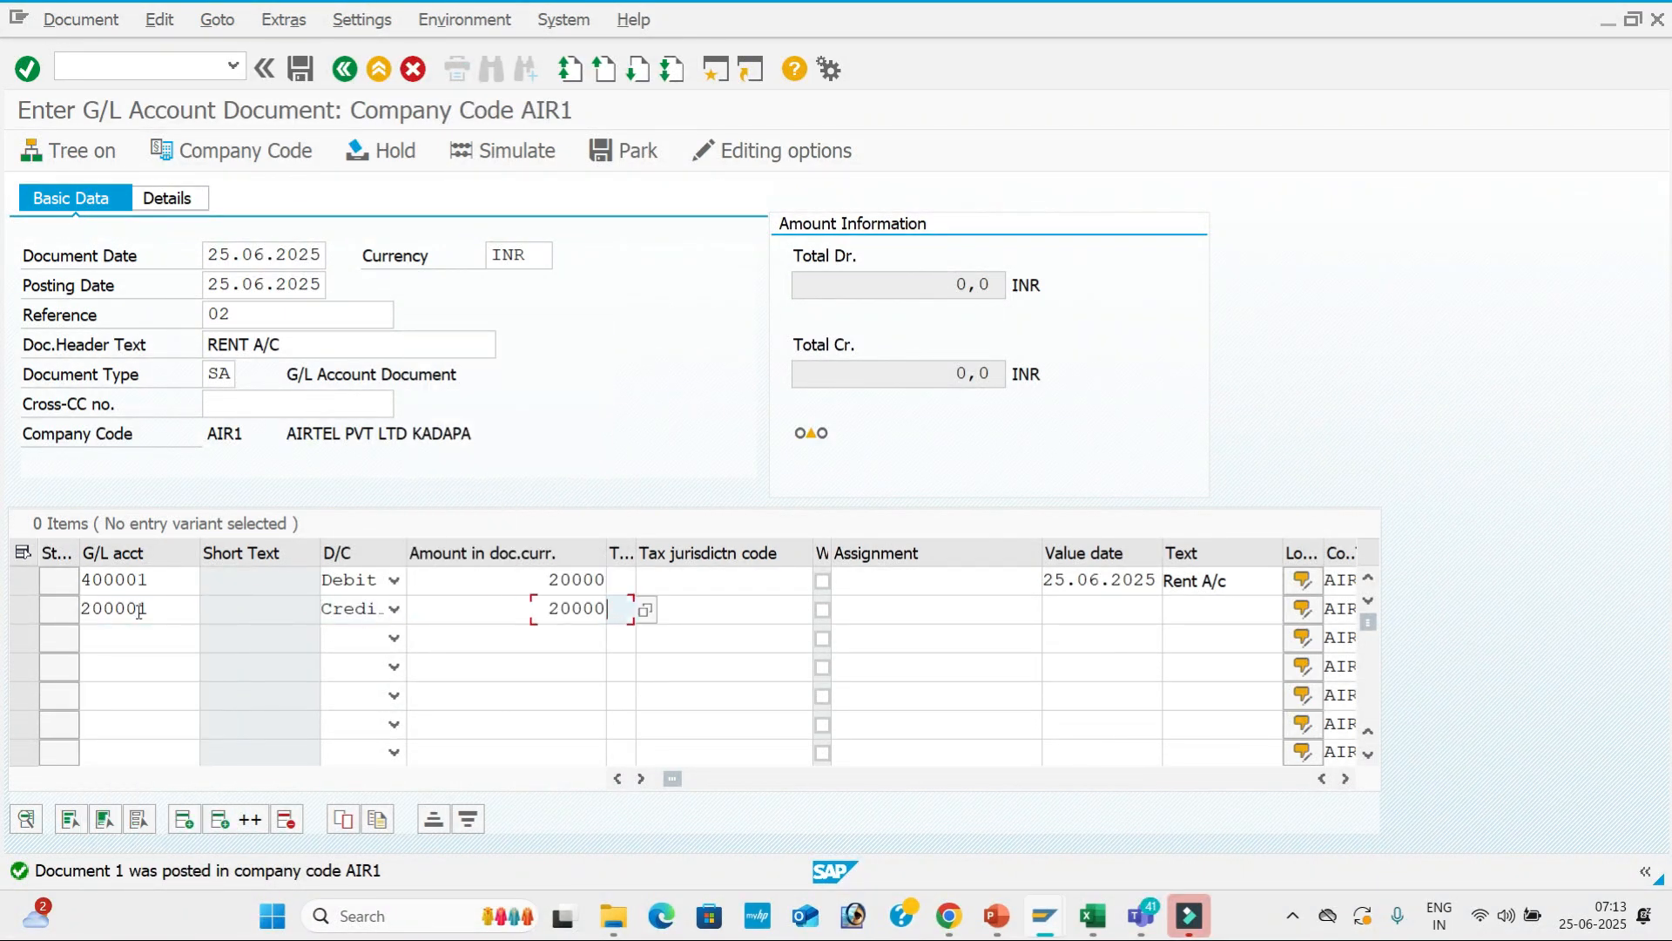
key("Down")
key("Down")
key("Return")
key("Tab")
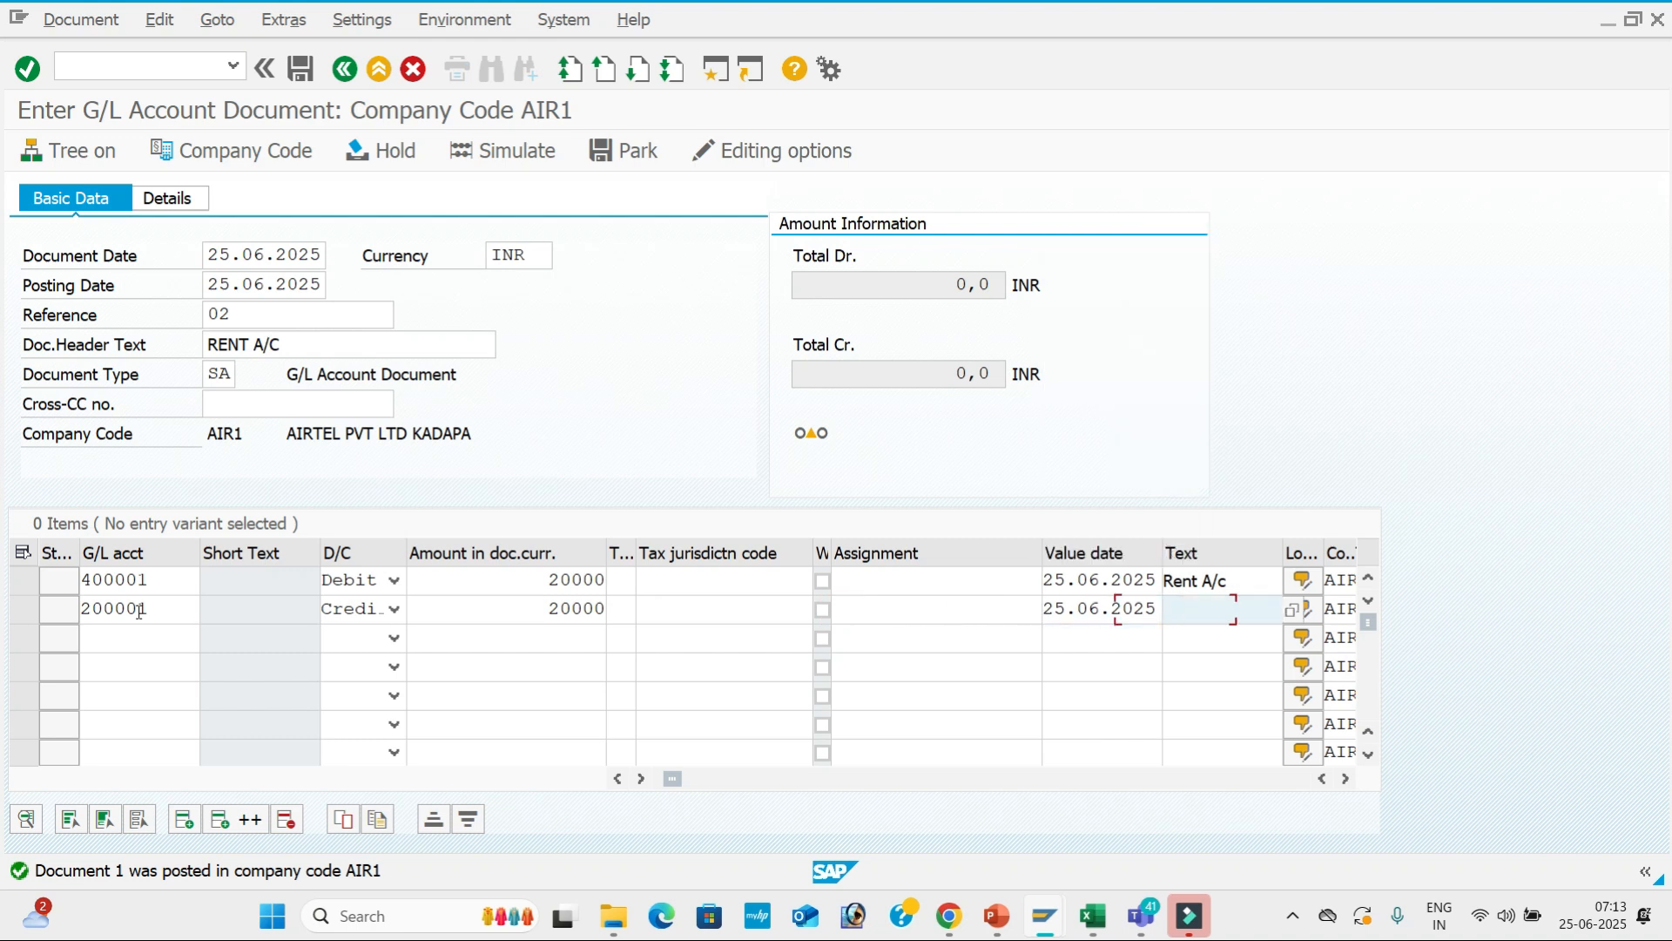
key("Down")
key("Down")
key("Down")
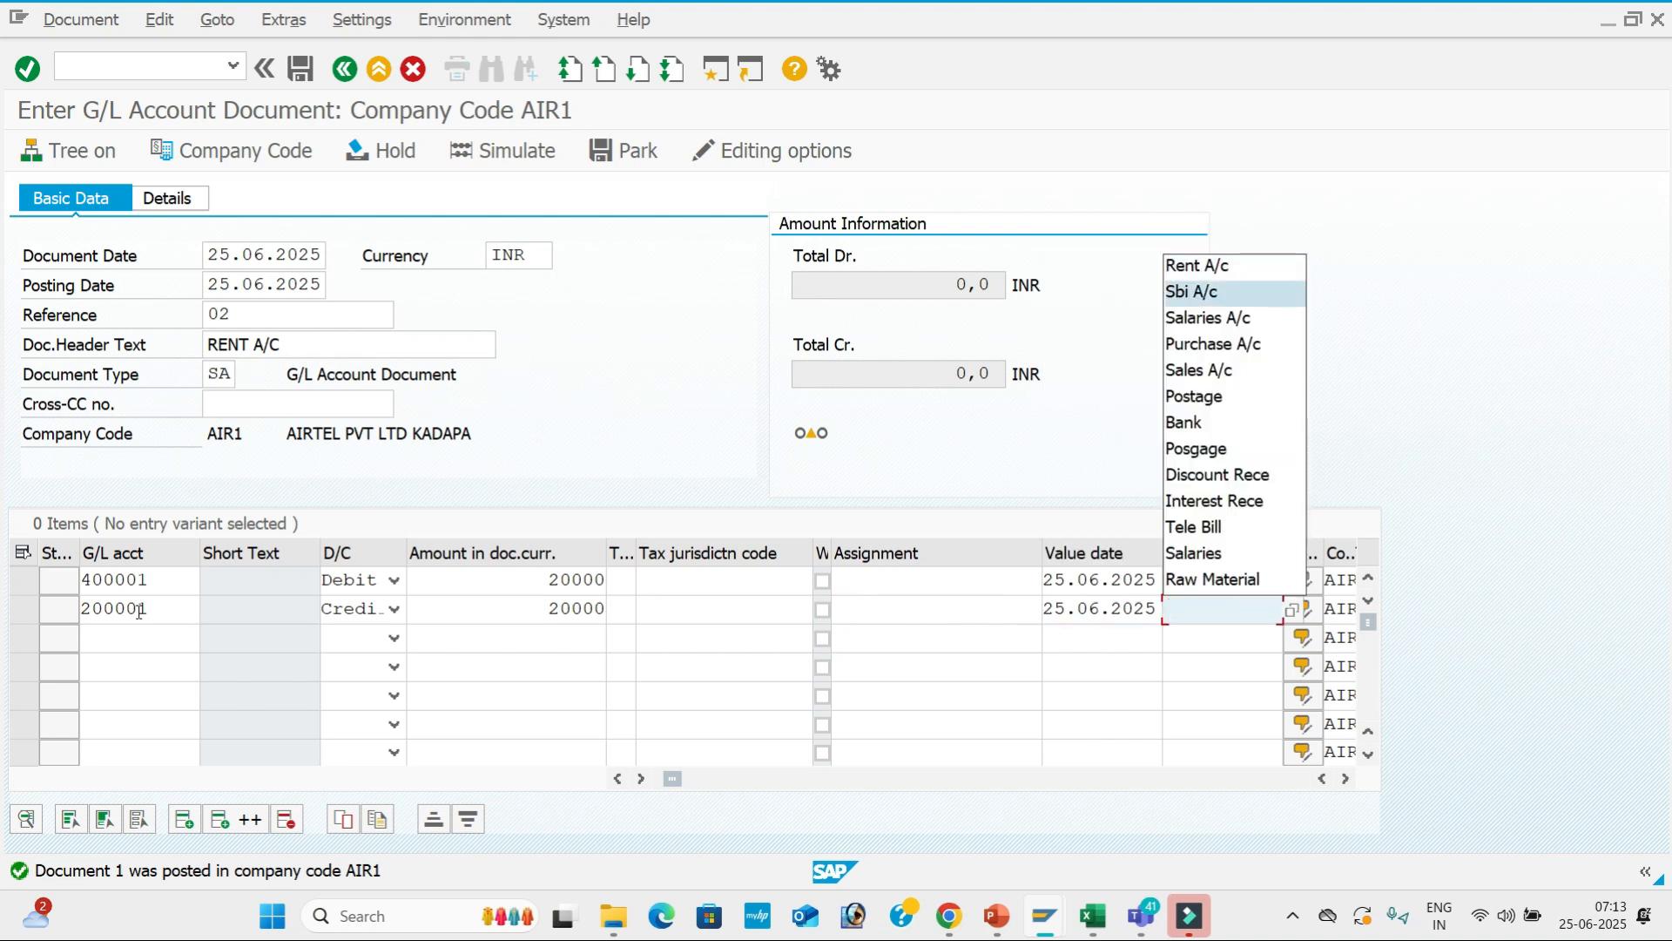
key("Return")
key("Tab")
Close the long-text popup, simulate the rent document, and post it.
key("Return")
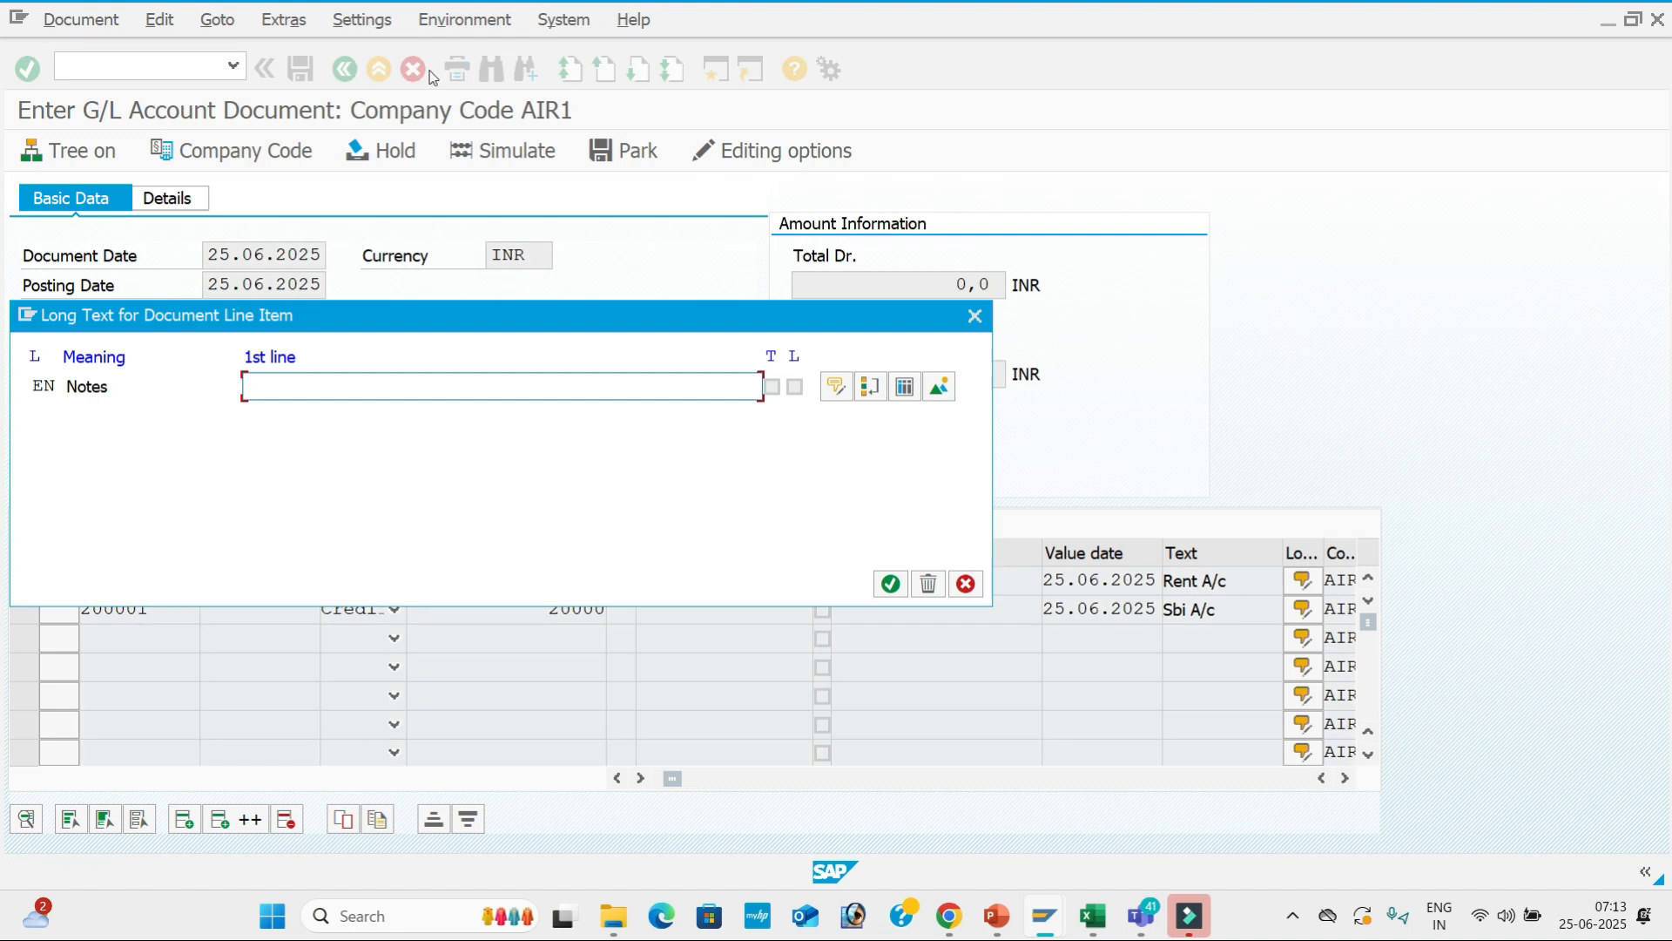
left_click(975, 315)
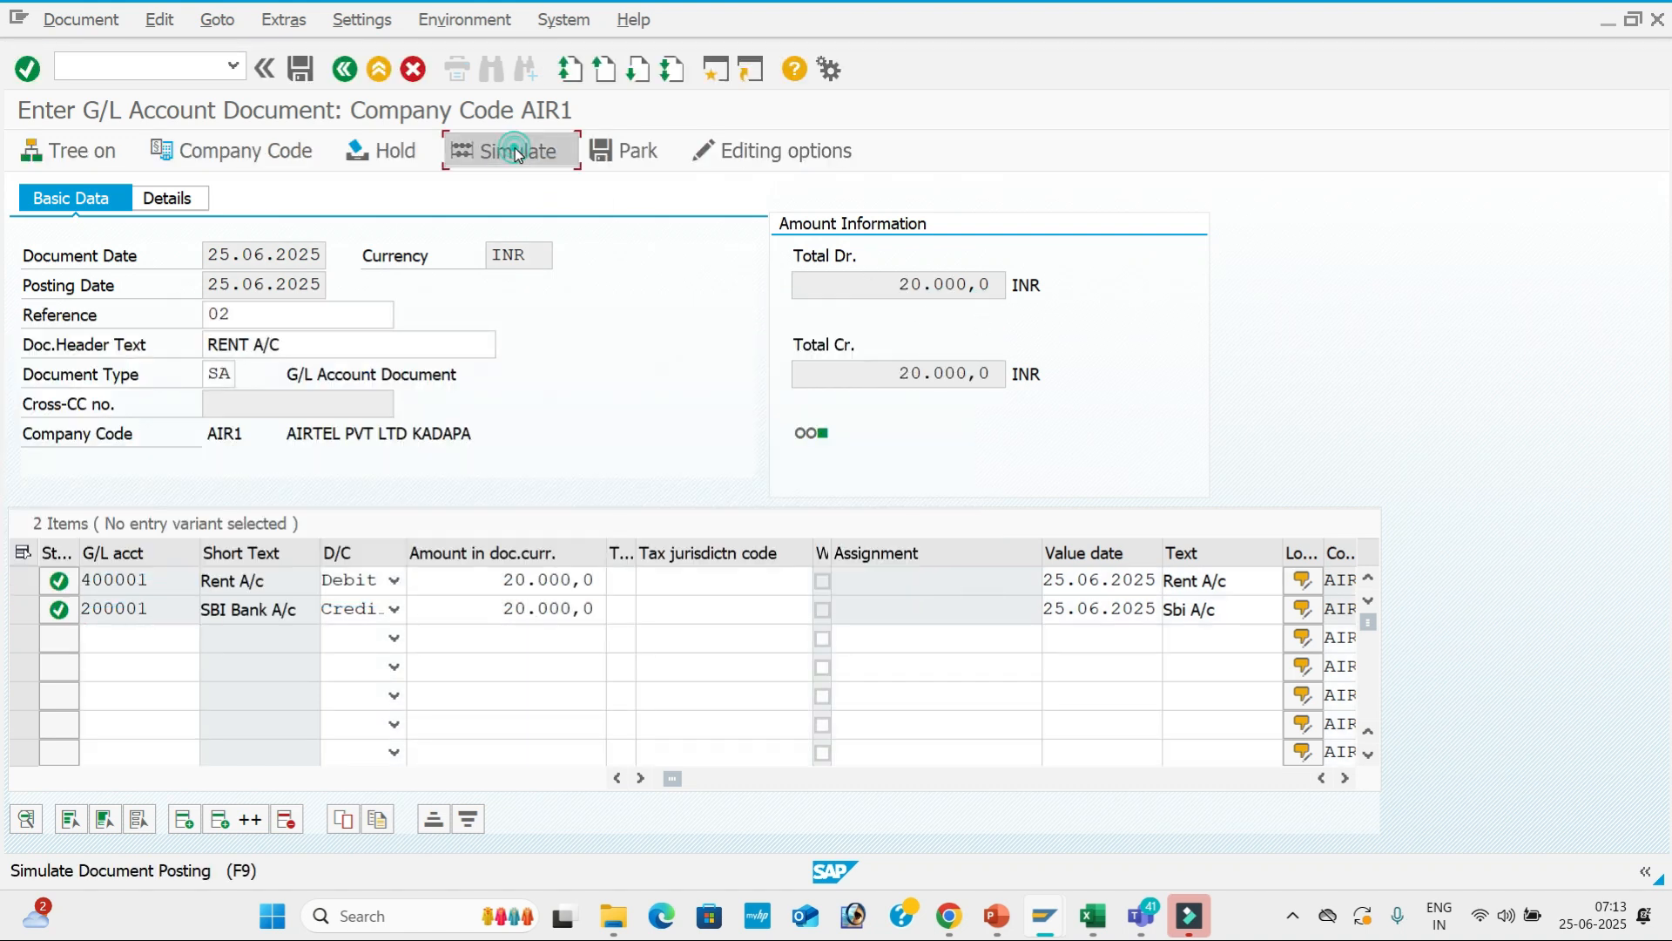
left_click(517, 153)
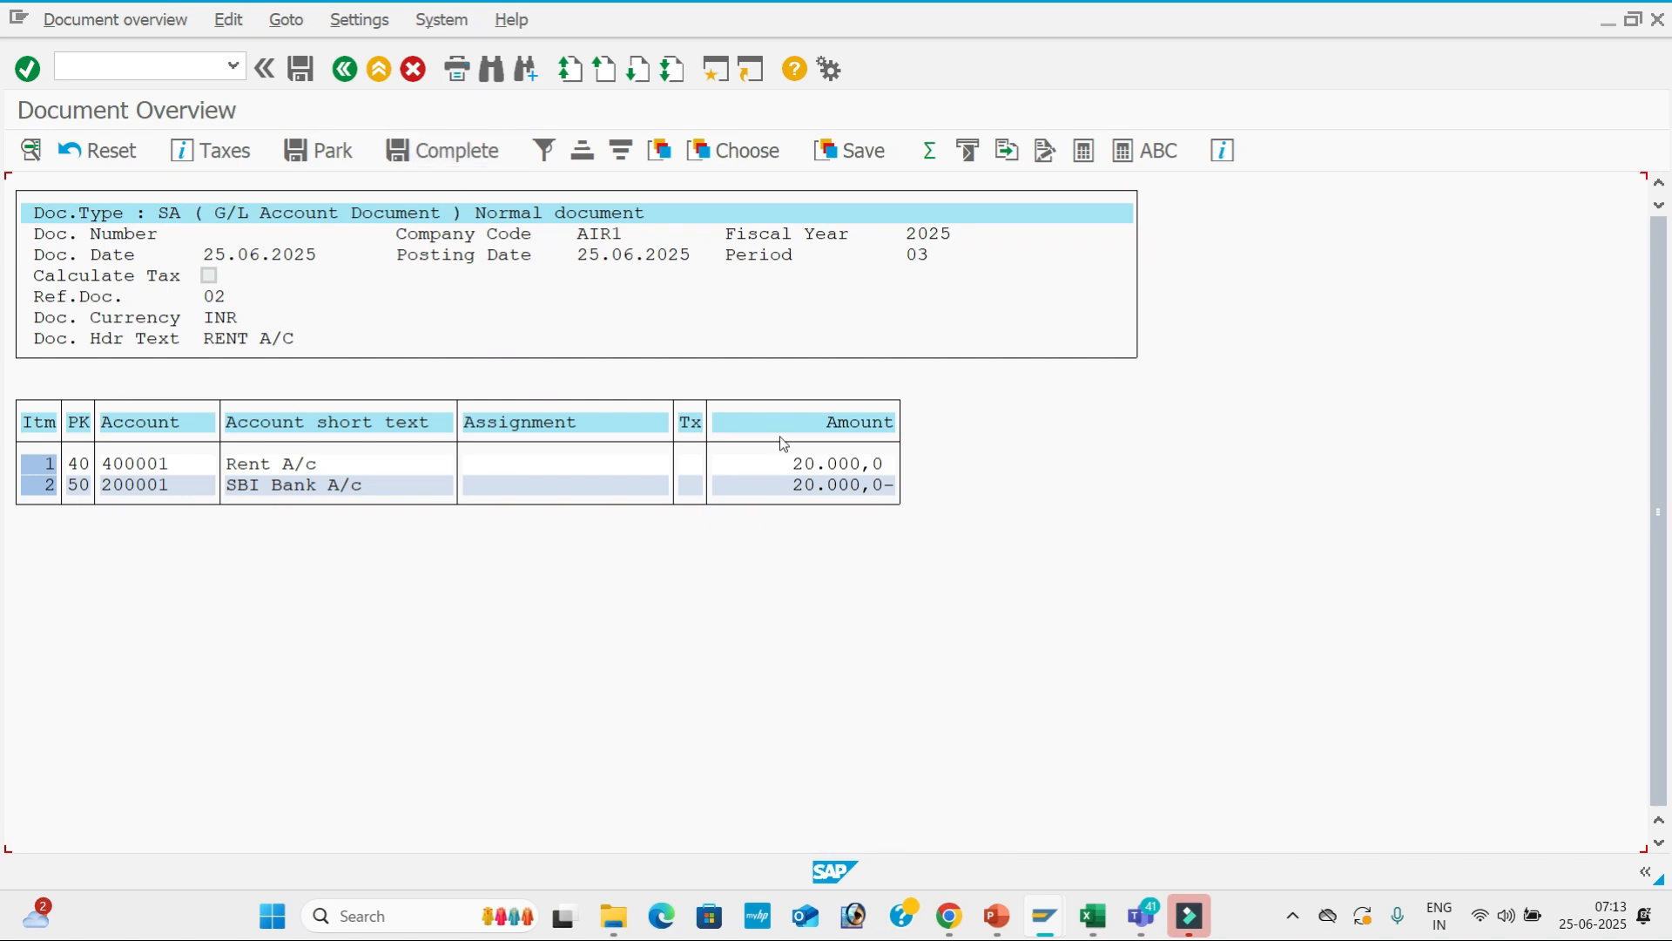
left_click(300, 72)
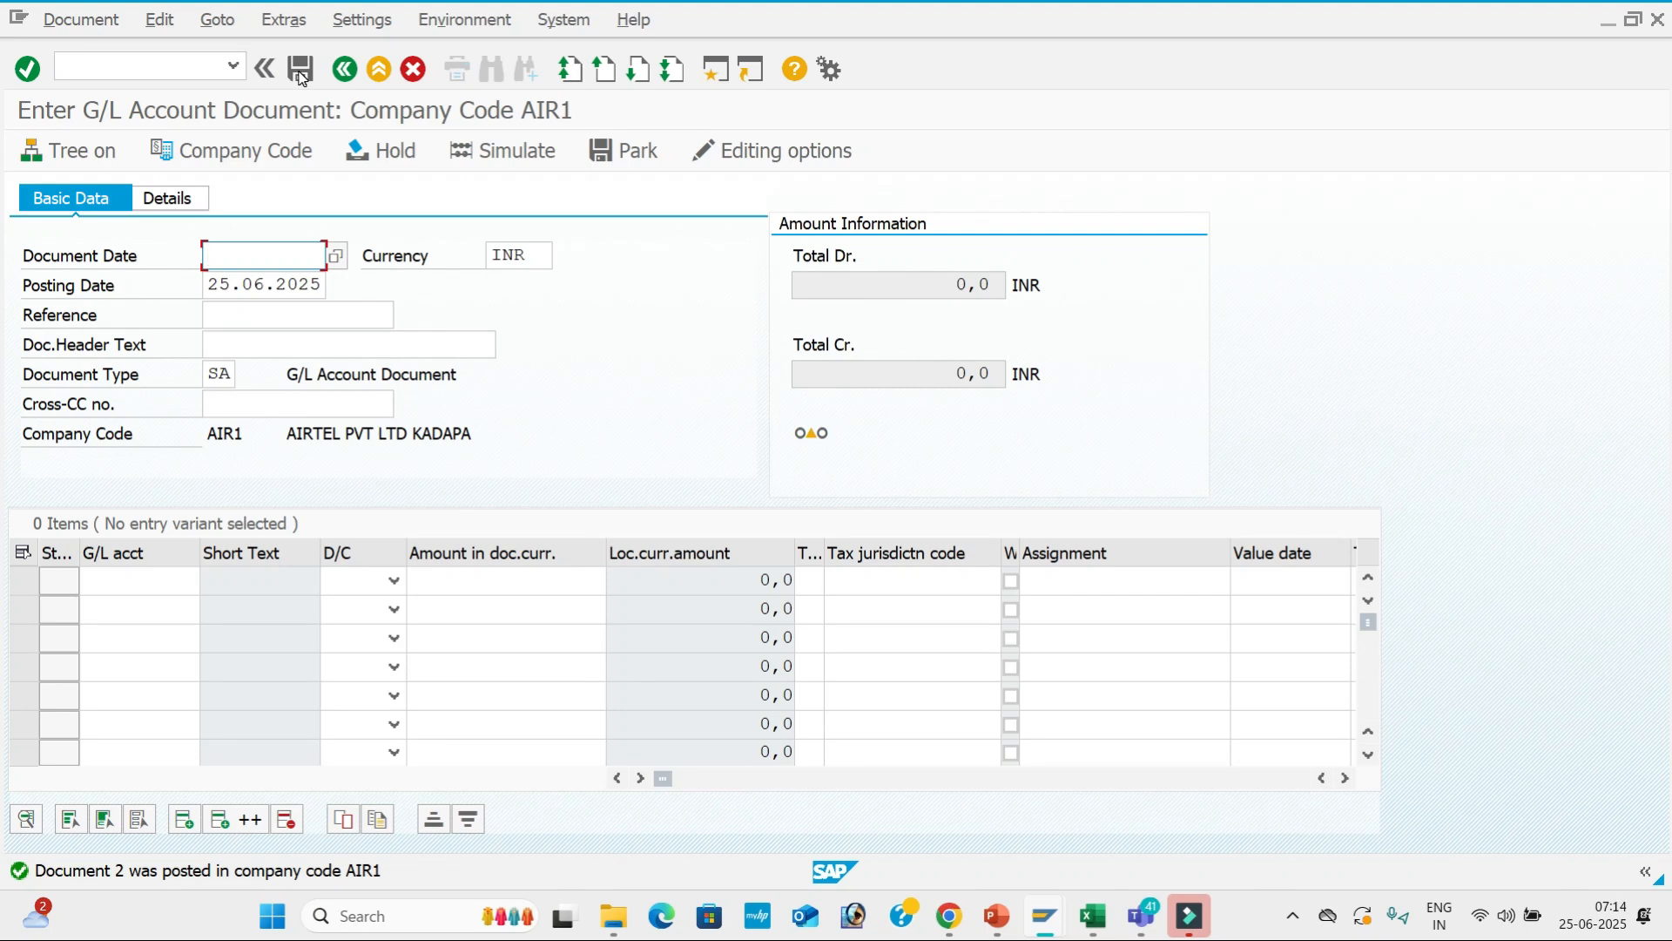
Enter document date 25.06.2025, reference 03 and header text Salaries A/c.
key("space")
key("Down")
key("Tab")
key("Tab")
key("Tab")
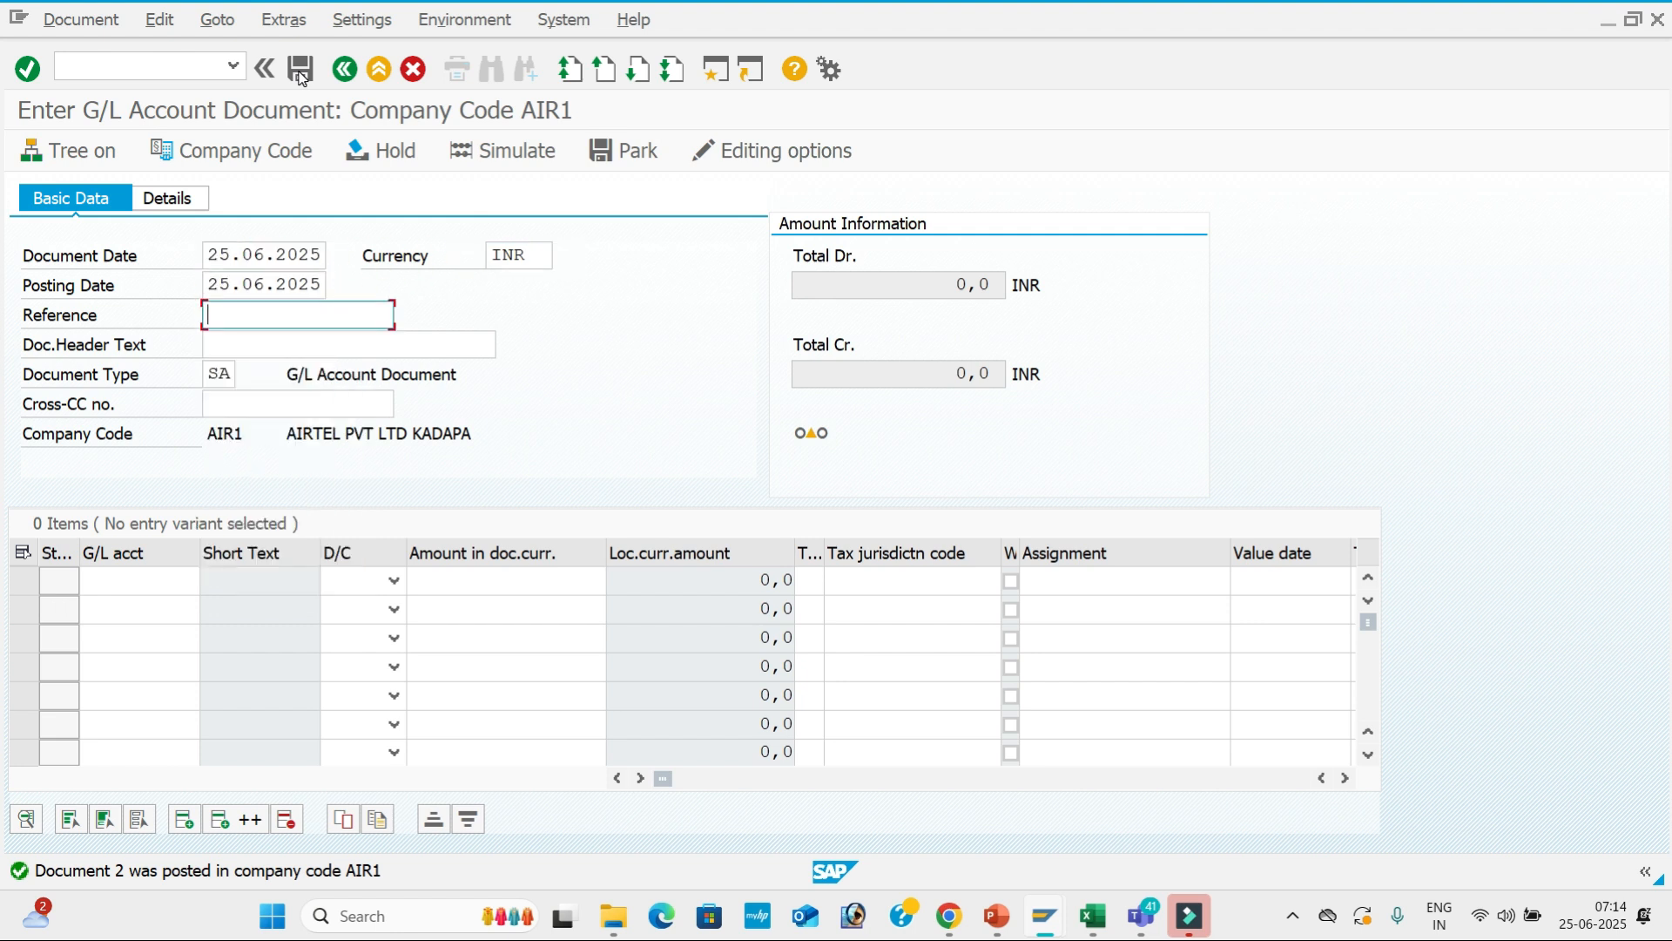
type("03")
key("Tab")
type("sa")
key("Down")
key("Return")
key("Return")
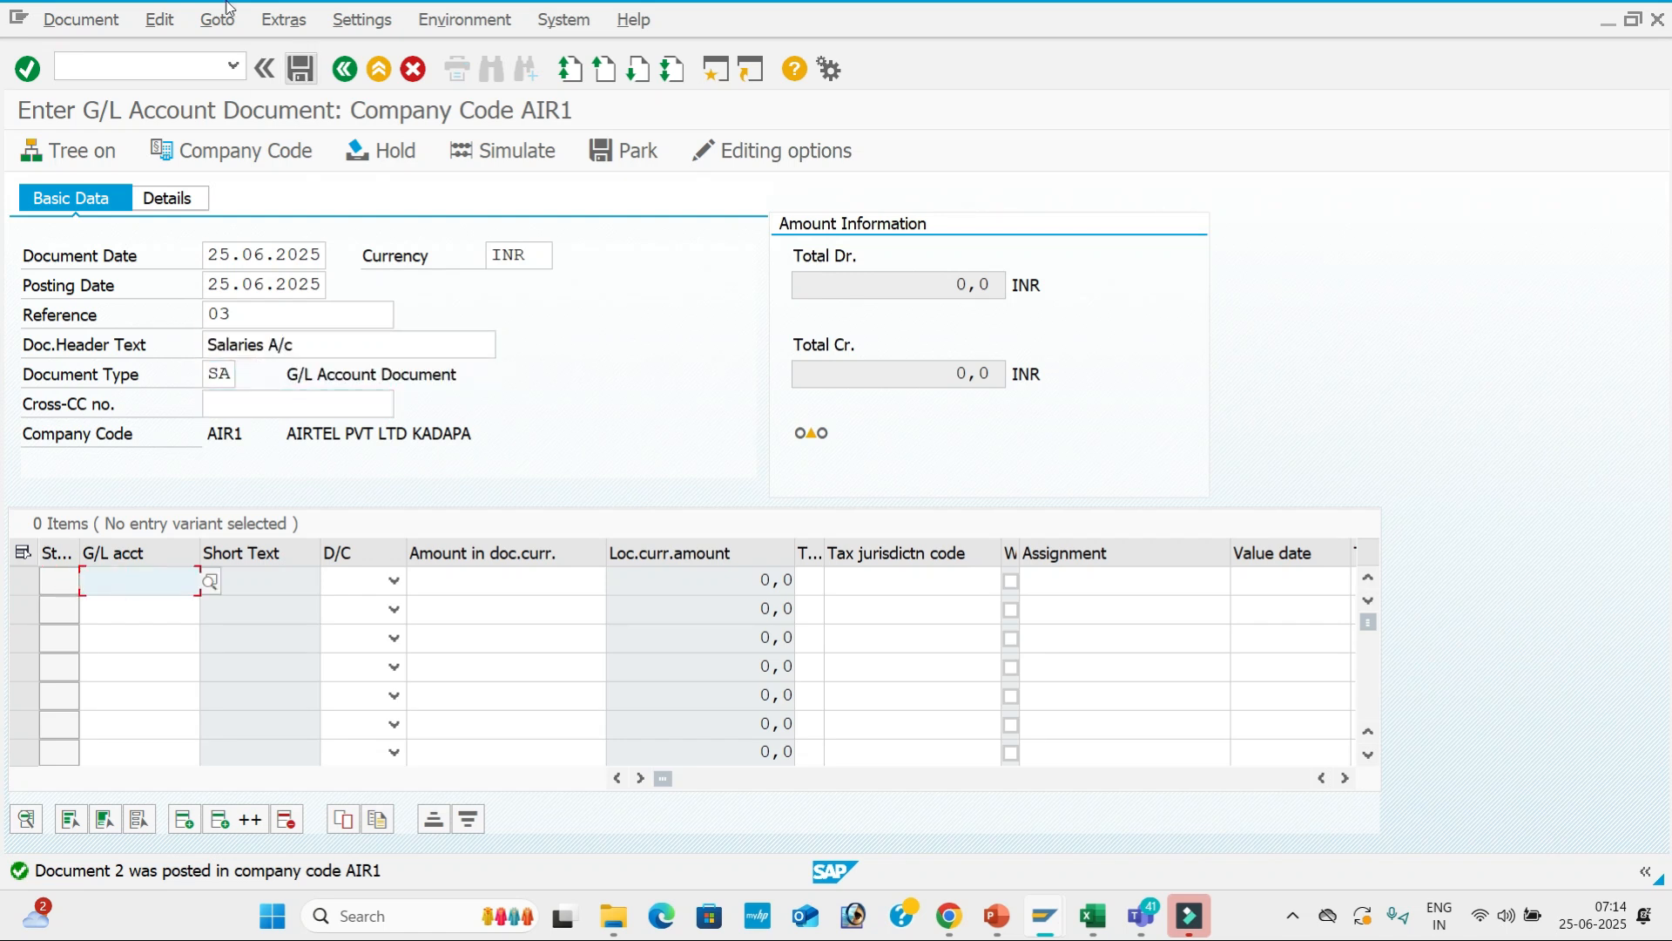
Add line 1: debit Salaries A/c 400002 for 40000, value date 25.06.2025, text Salaries A/c.
left_click(218, 588)
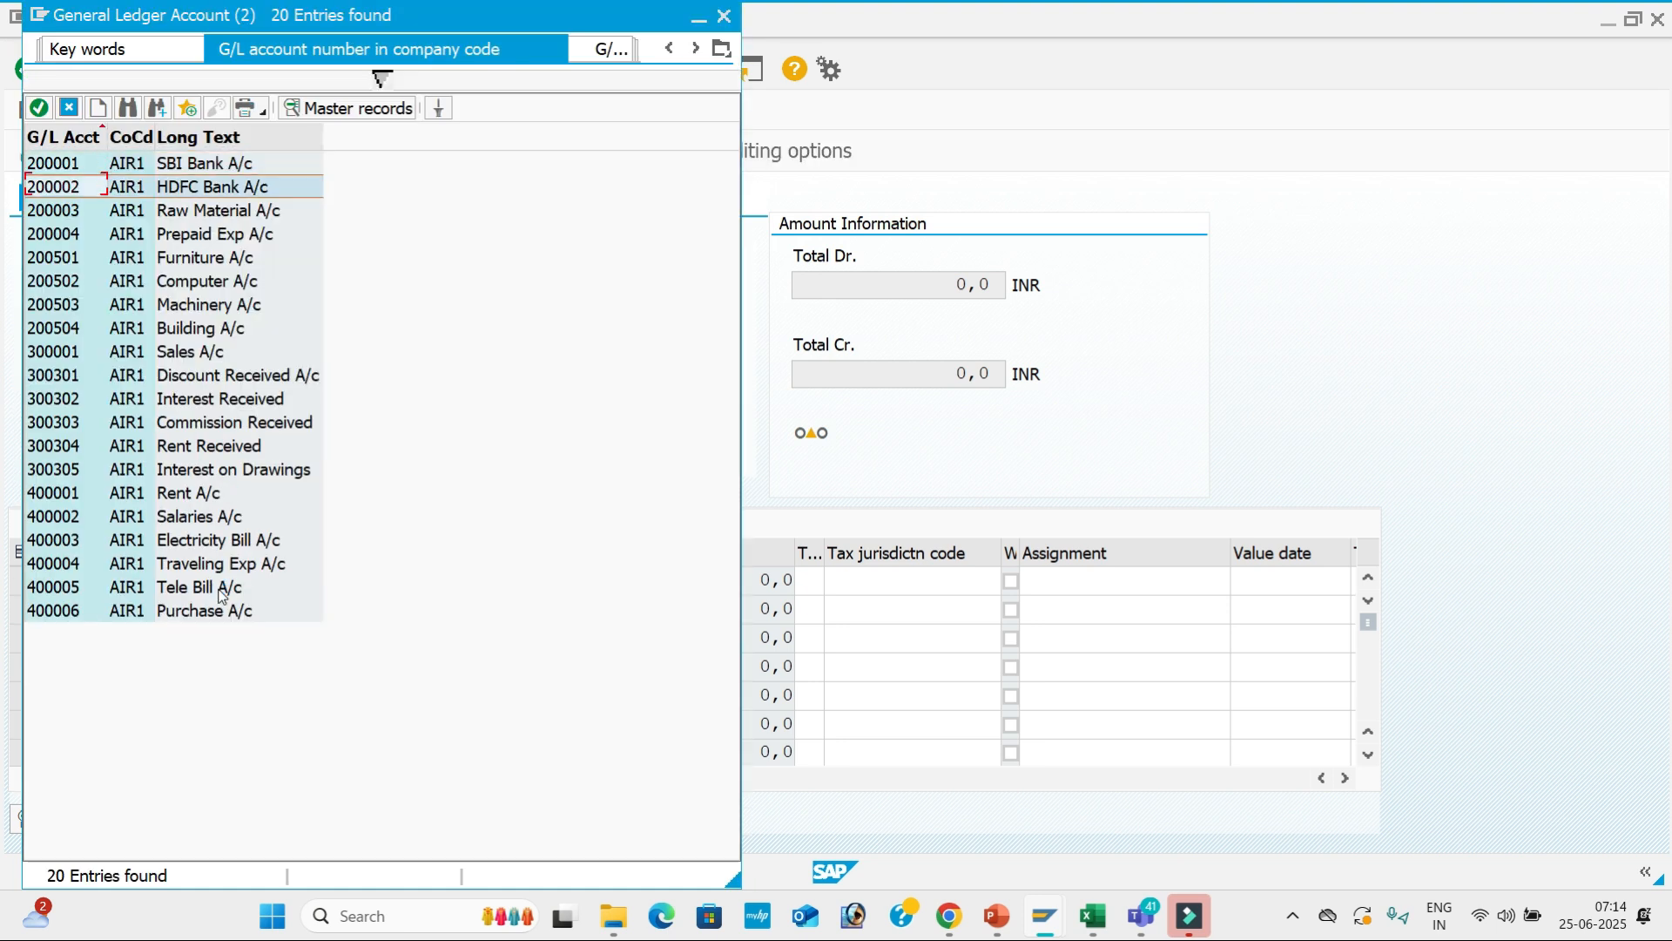
key("Down")
key("Down")
key("Down")
key("Down")
key("Down")
key("Down")
key("Down")
key("Down")
key("Down")
key("Down")
key("Down")
key("Down")
key("Up")
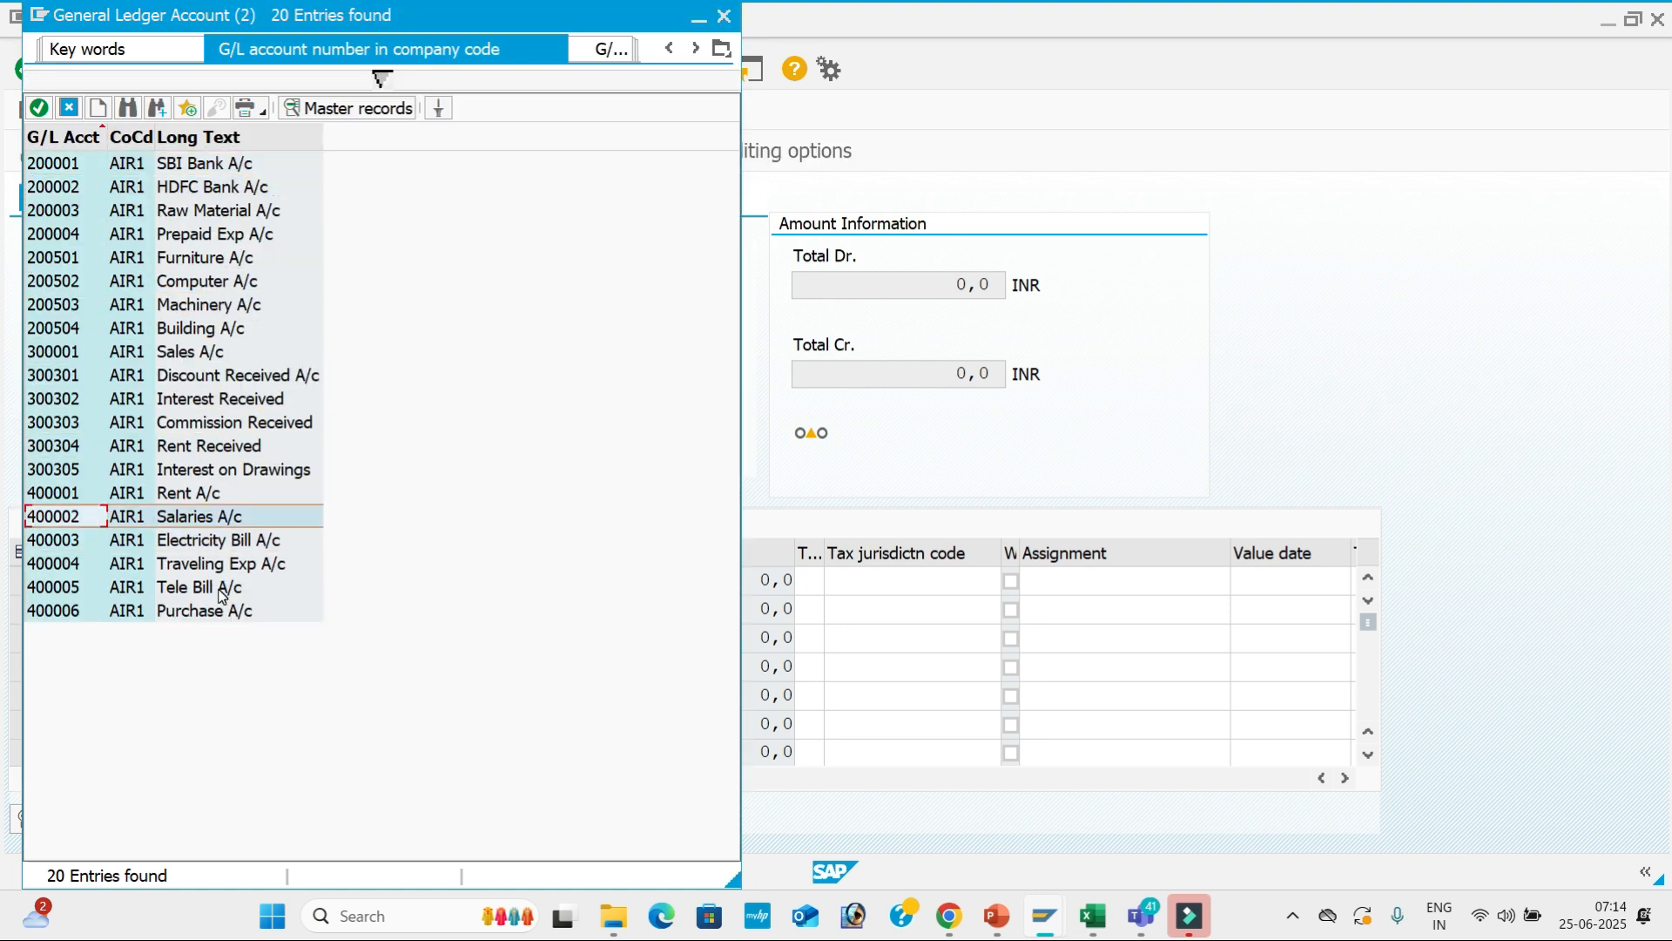
key("Return")
key("Tab")
key("Down")
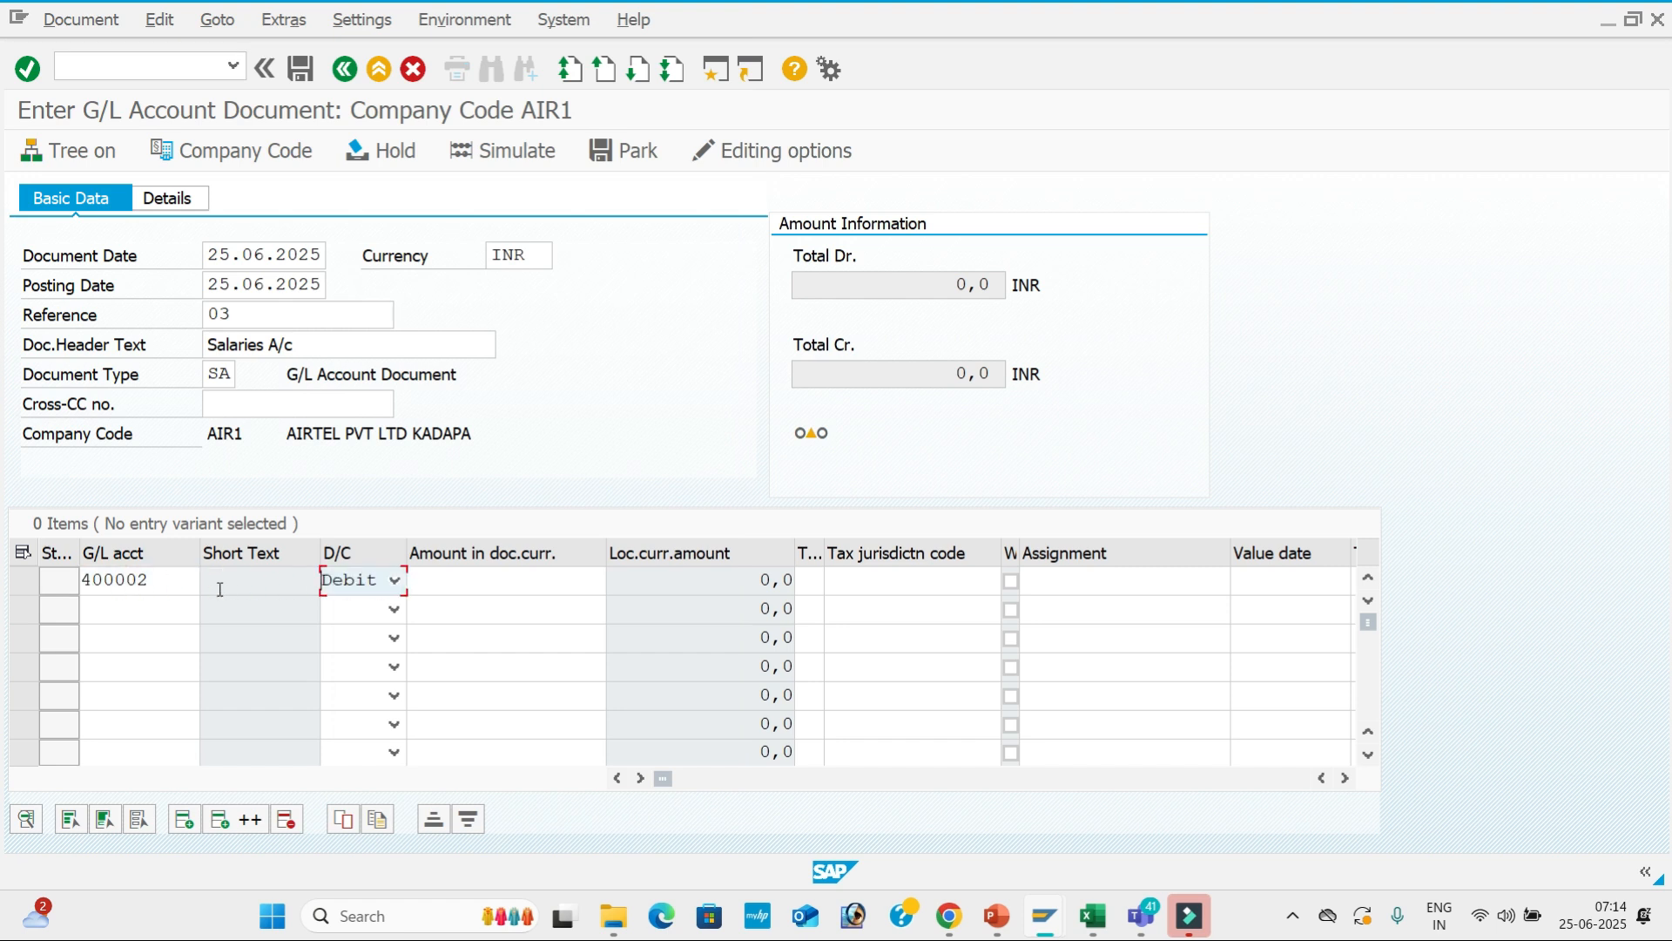
key("Tab")
key("Down")
key("Down")
key("Down")
key("Down")
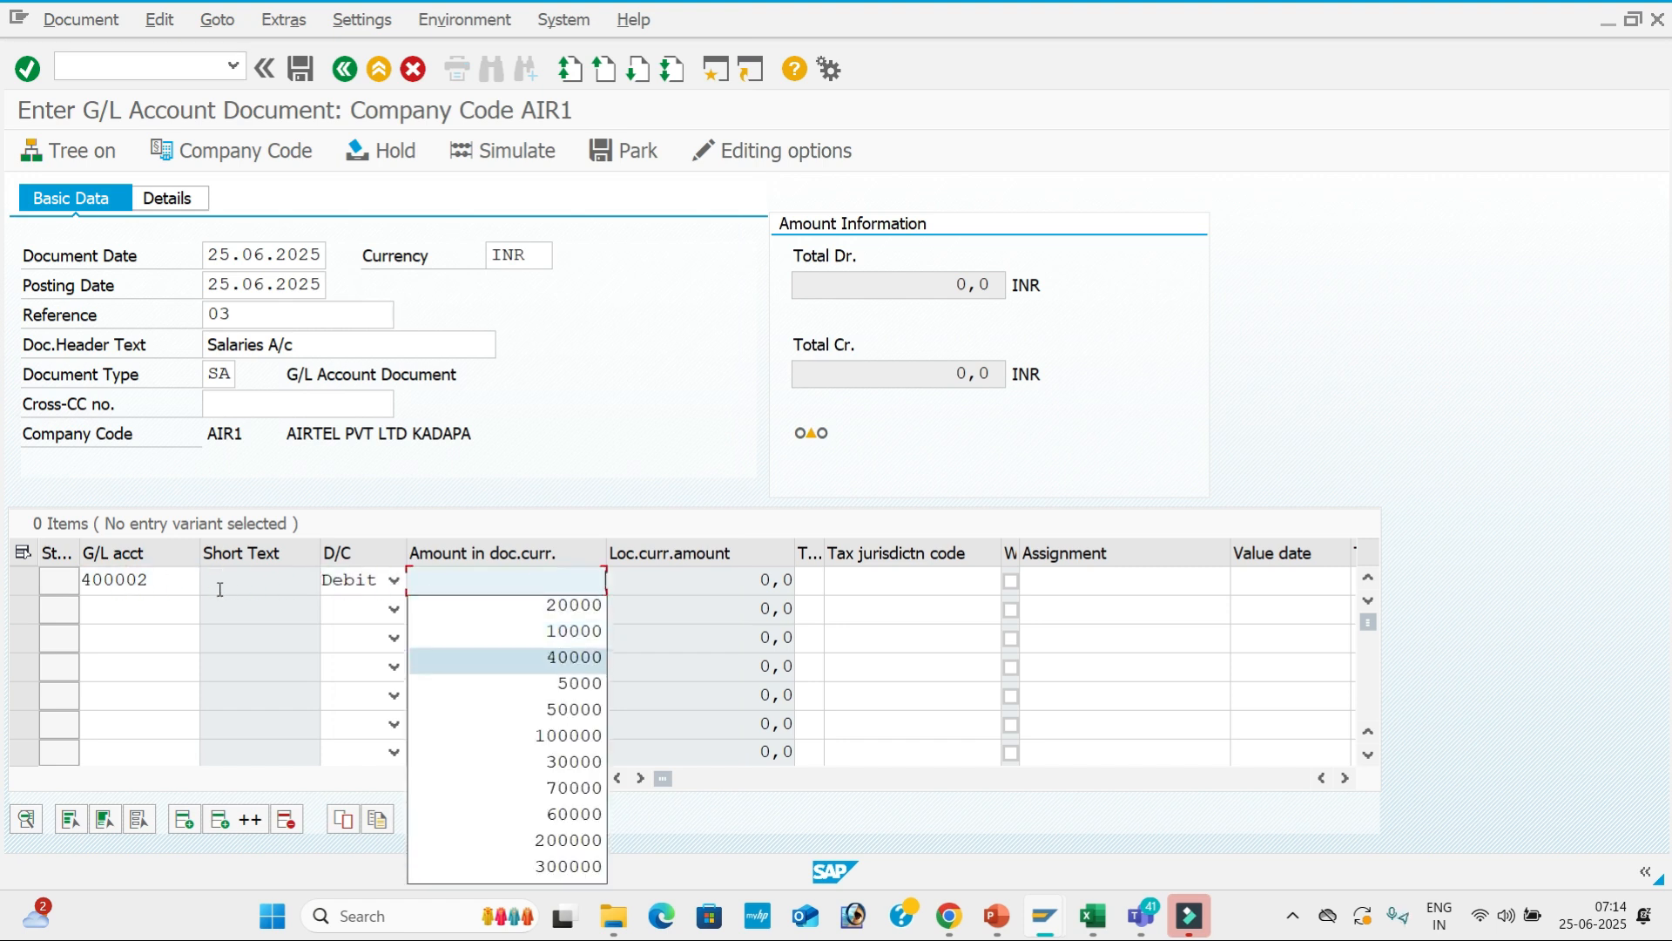
key("Return")
key("Tab")
key("Tab")
key("Tab")
key("Tab")
key("Tab")
key("Down")
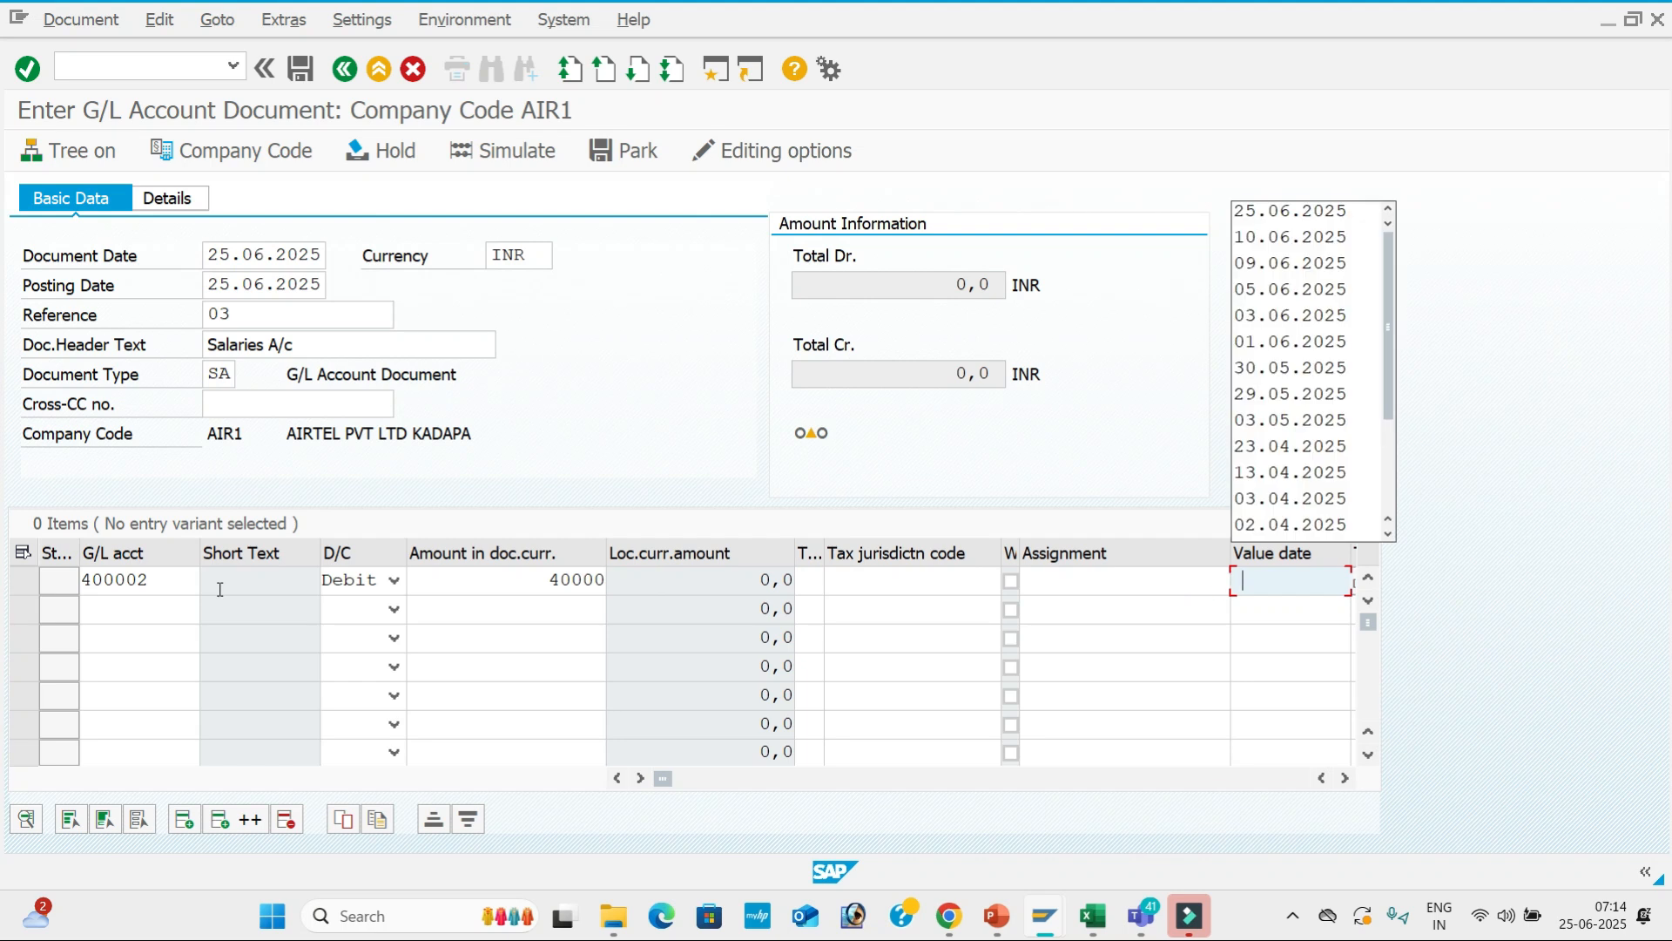
key("Down")
key("Return")
key("Tab")
Add line 2 crediting SBI Bank account 200001 for 40000.
key("Down")
key("Down")
key("Down")
key("Down")
key("Return")
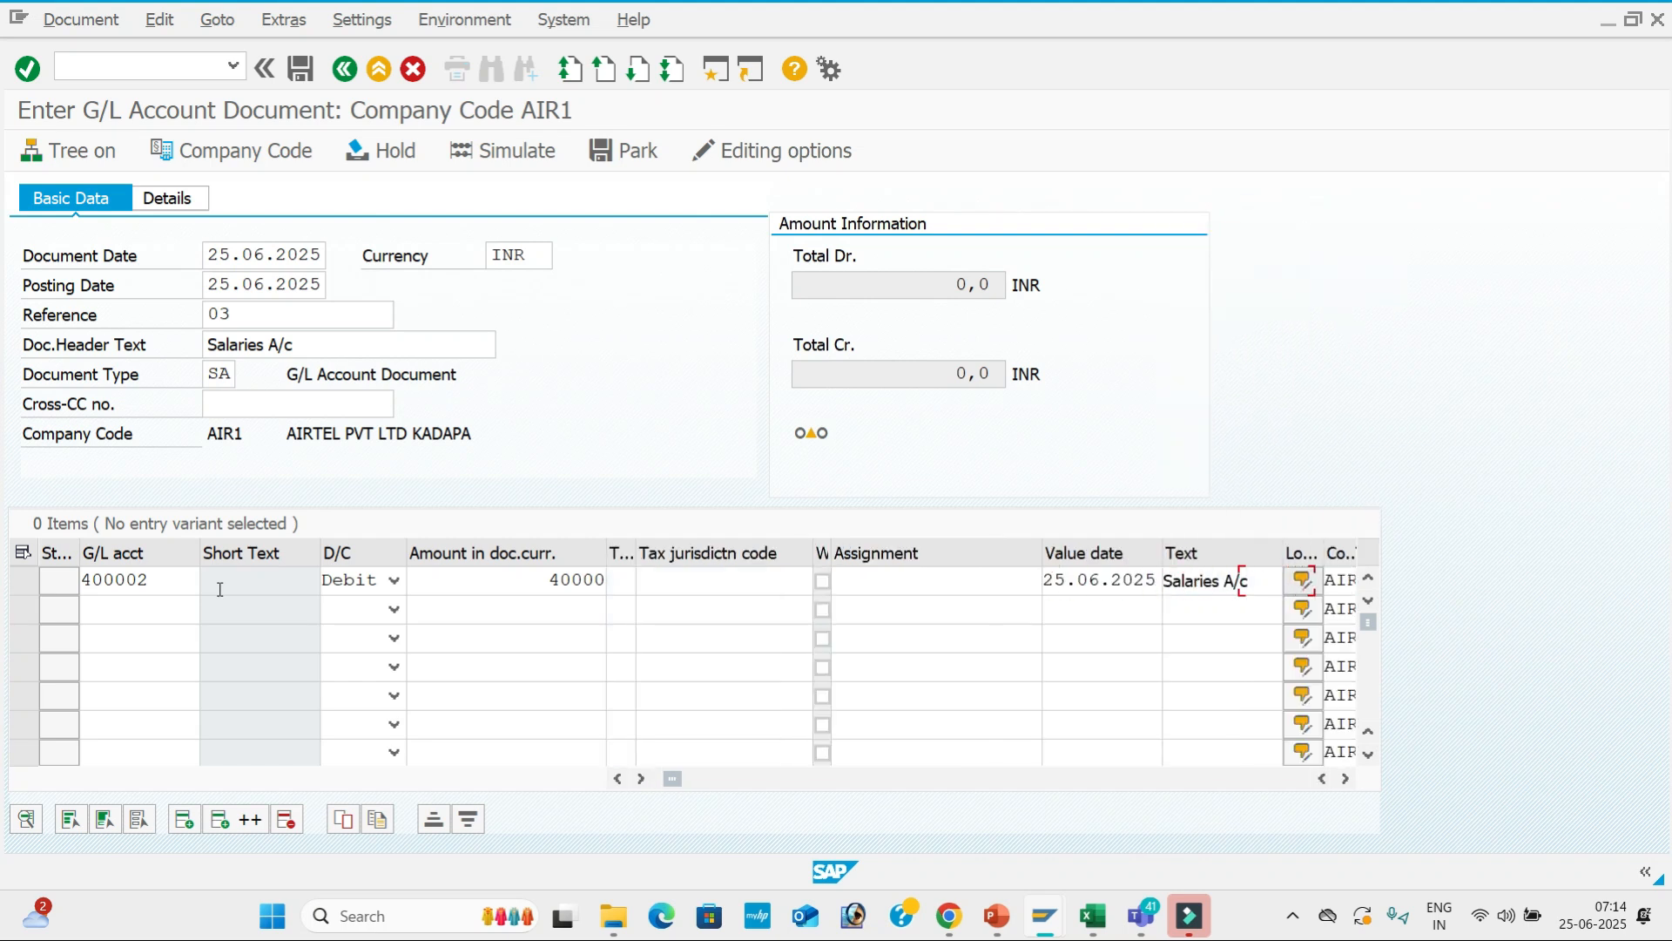
left_click(121, 604)
key("Down")
key("Down")
key("Down")
key("Return")
key("Tab")
key("c")
key("Tab")
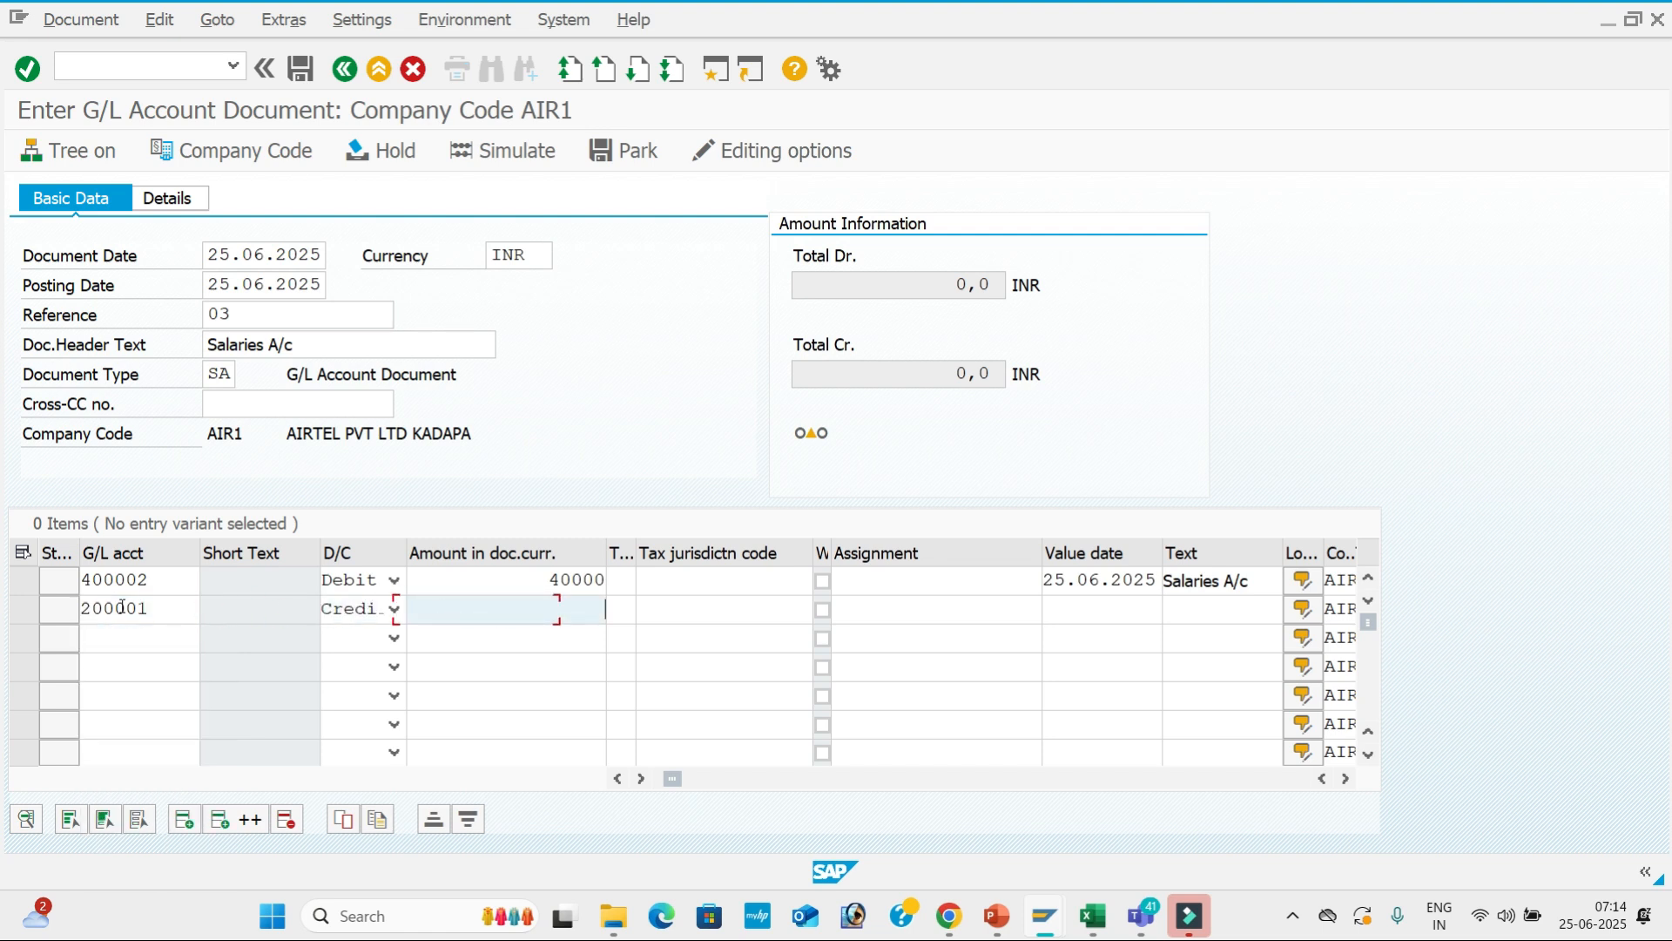
key("Down")
key("Down")
key("Down")
key("Down")
key("Return")
key("Tab")
key("Tab")
key("Tab")
key("Tab")
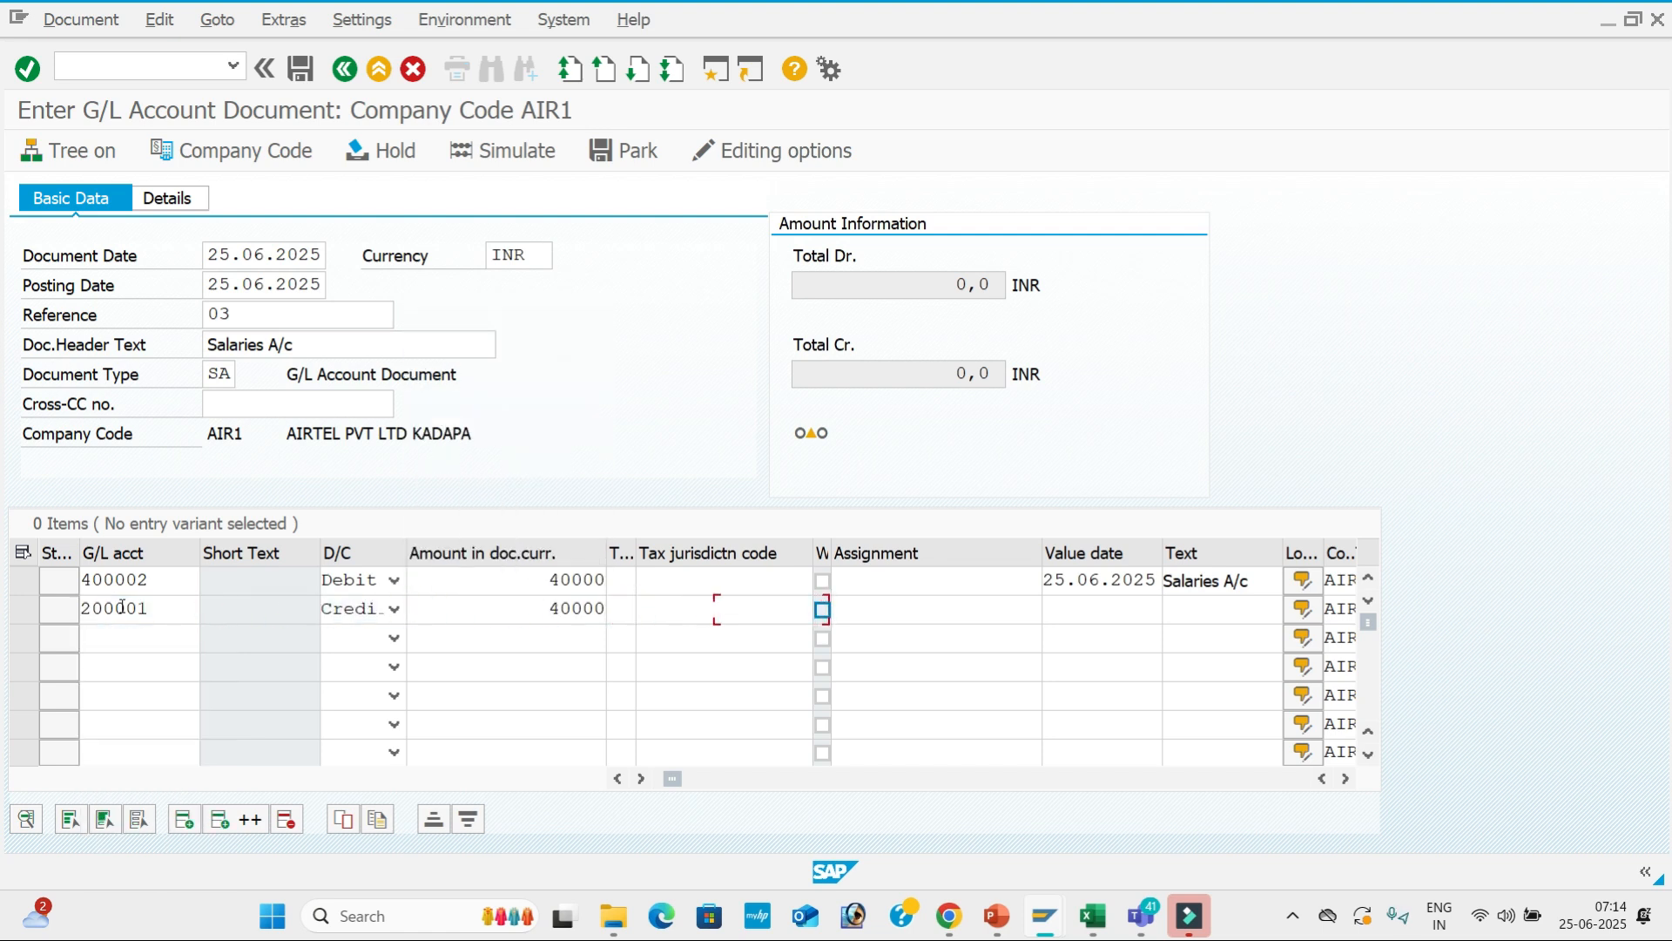
Give line 2 value date 25.06.2025 and text Sbi A/c, then simulate and post.
key("Down")
key("Down")
key("Return")
key("Tab")
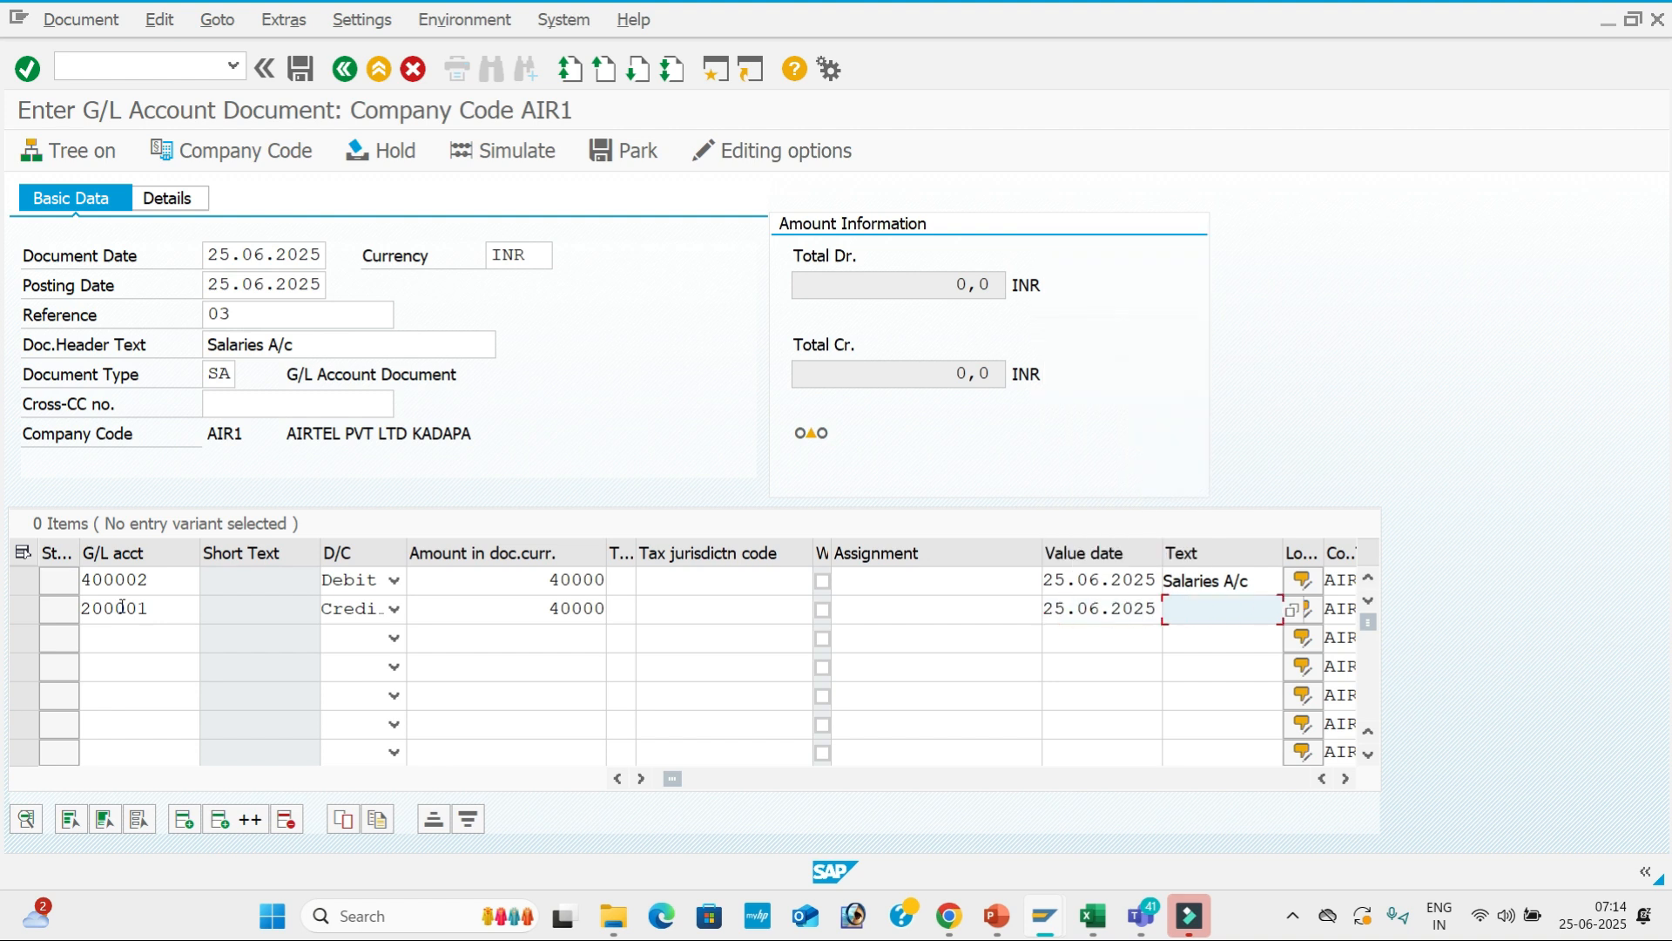
key("Down")
key("Down")
key("Down")
key("Return")
key("Tab")
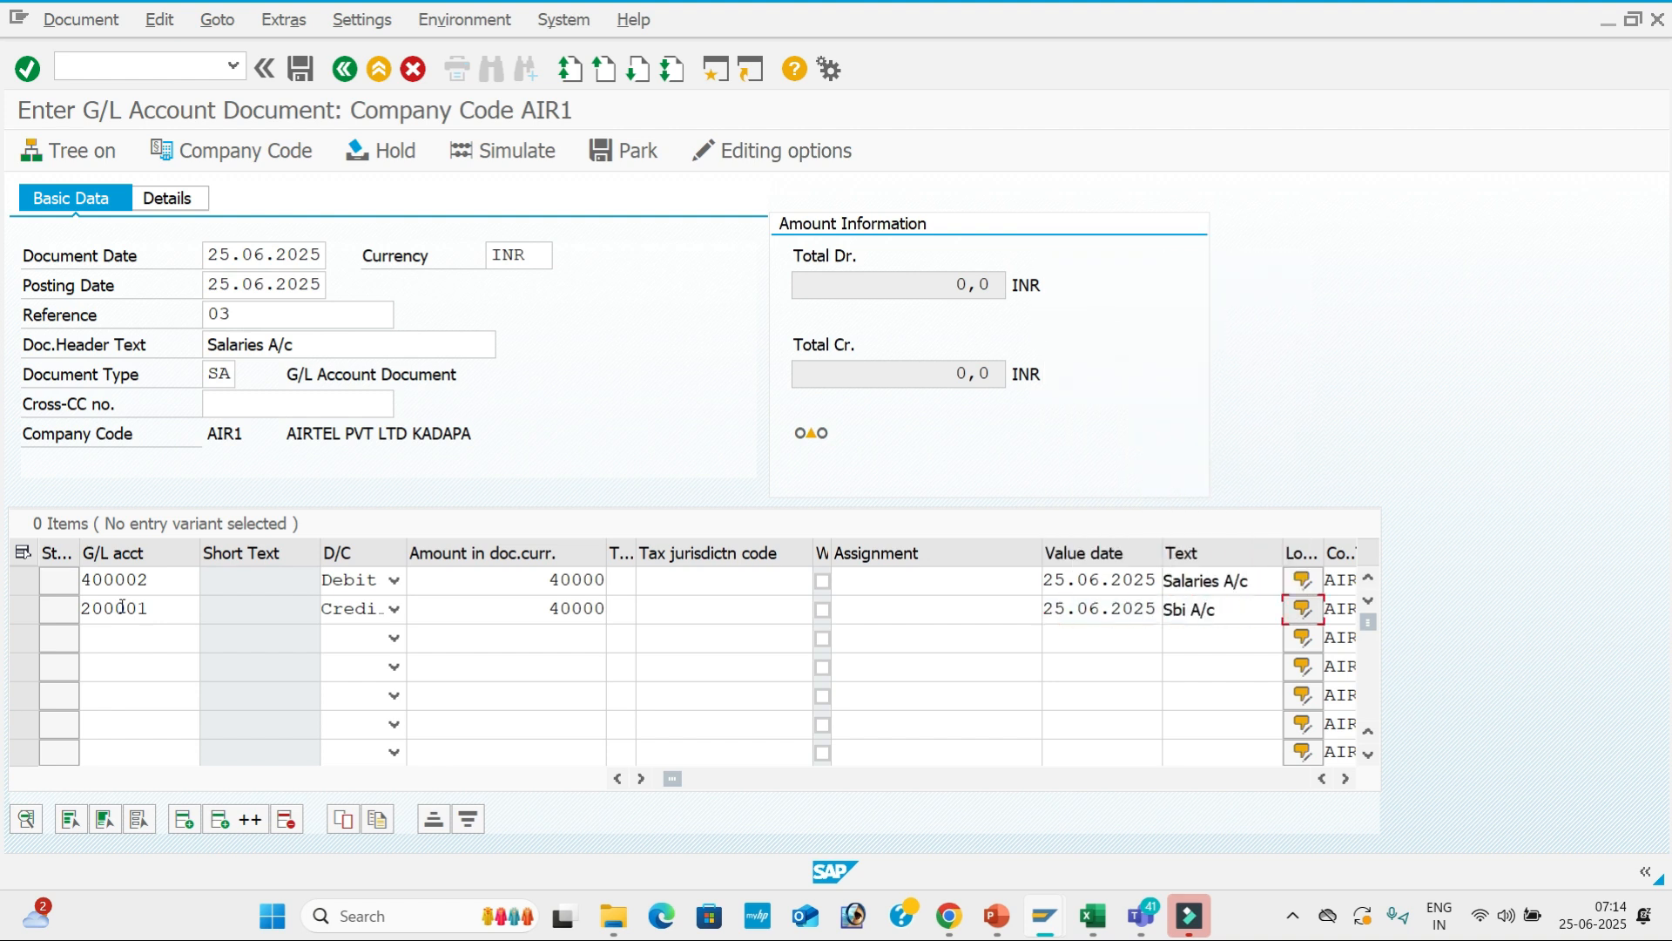
key("space")
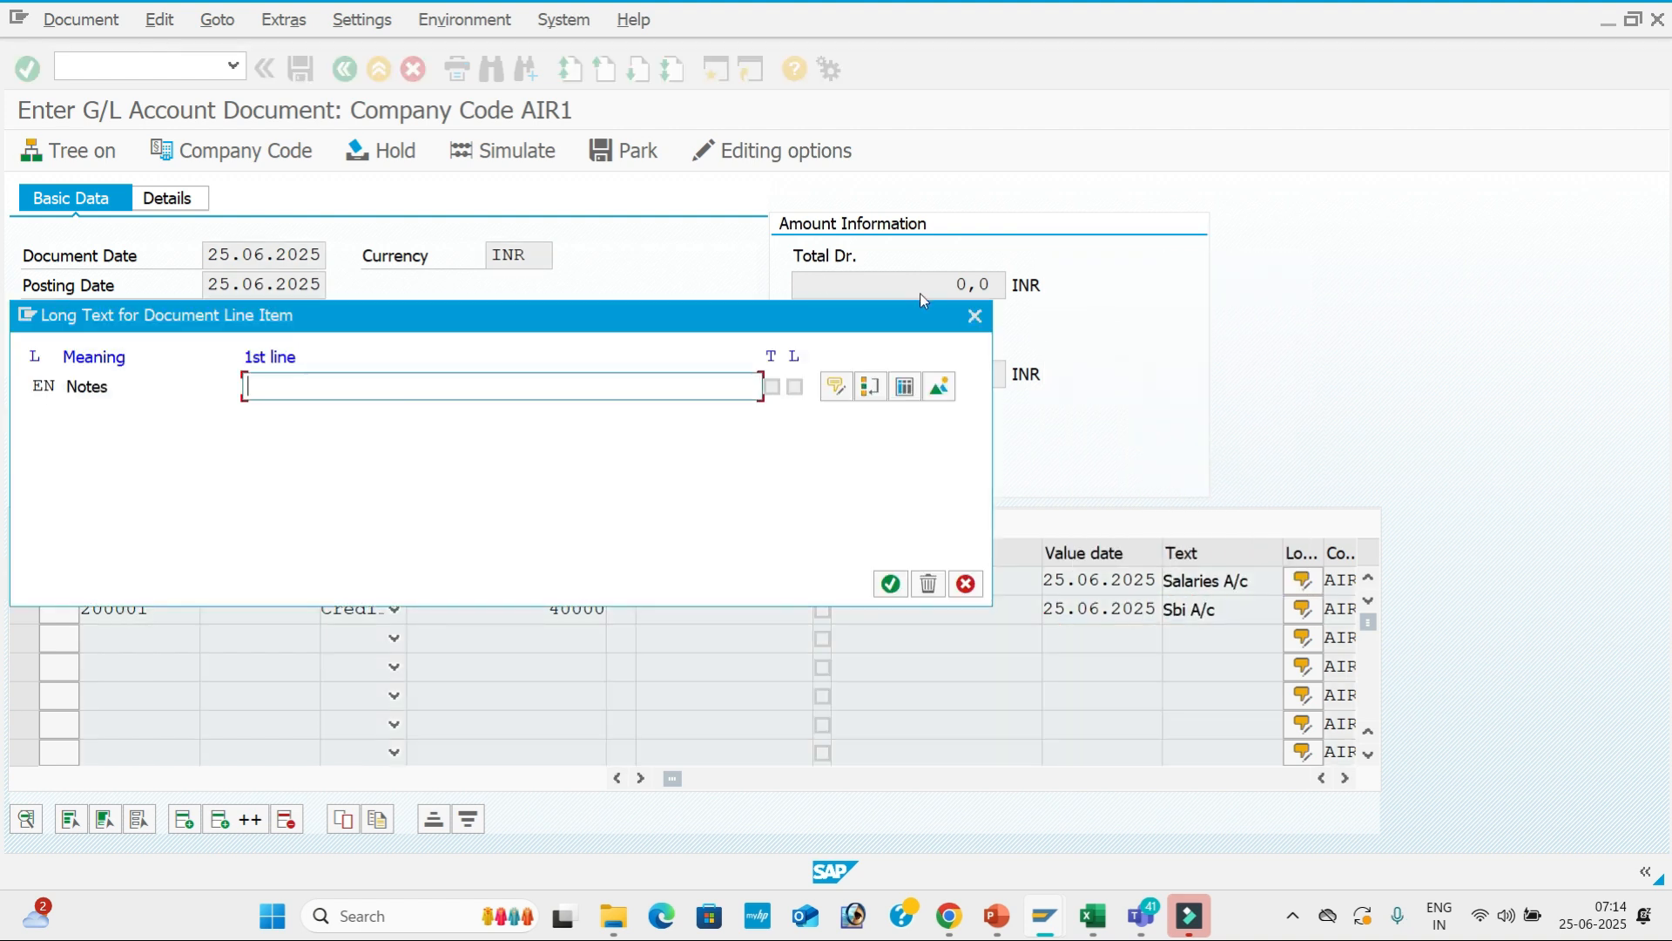
left_click(975, 316)
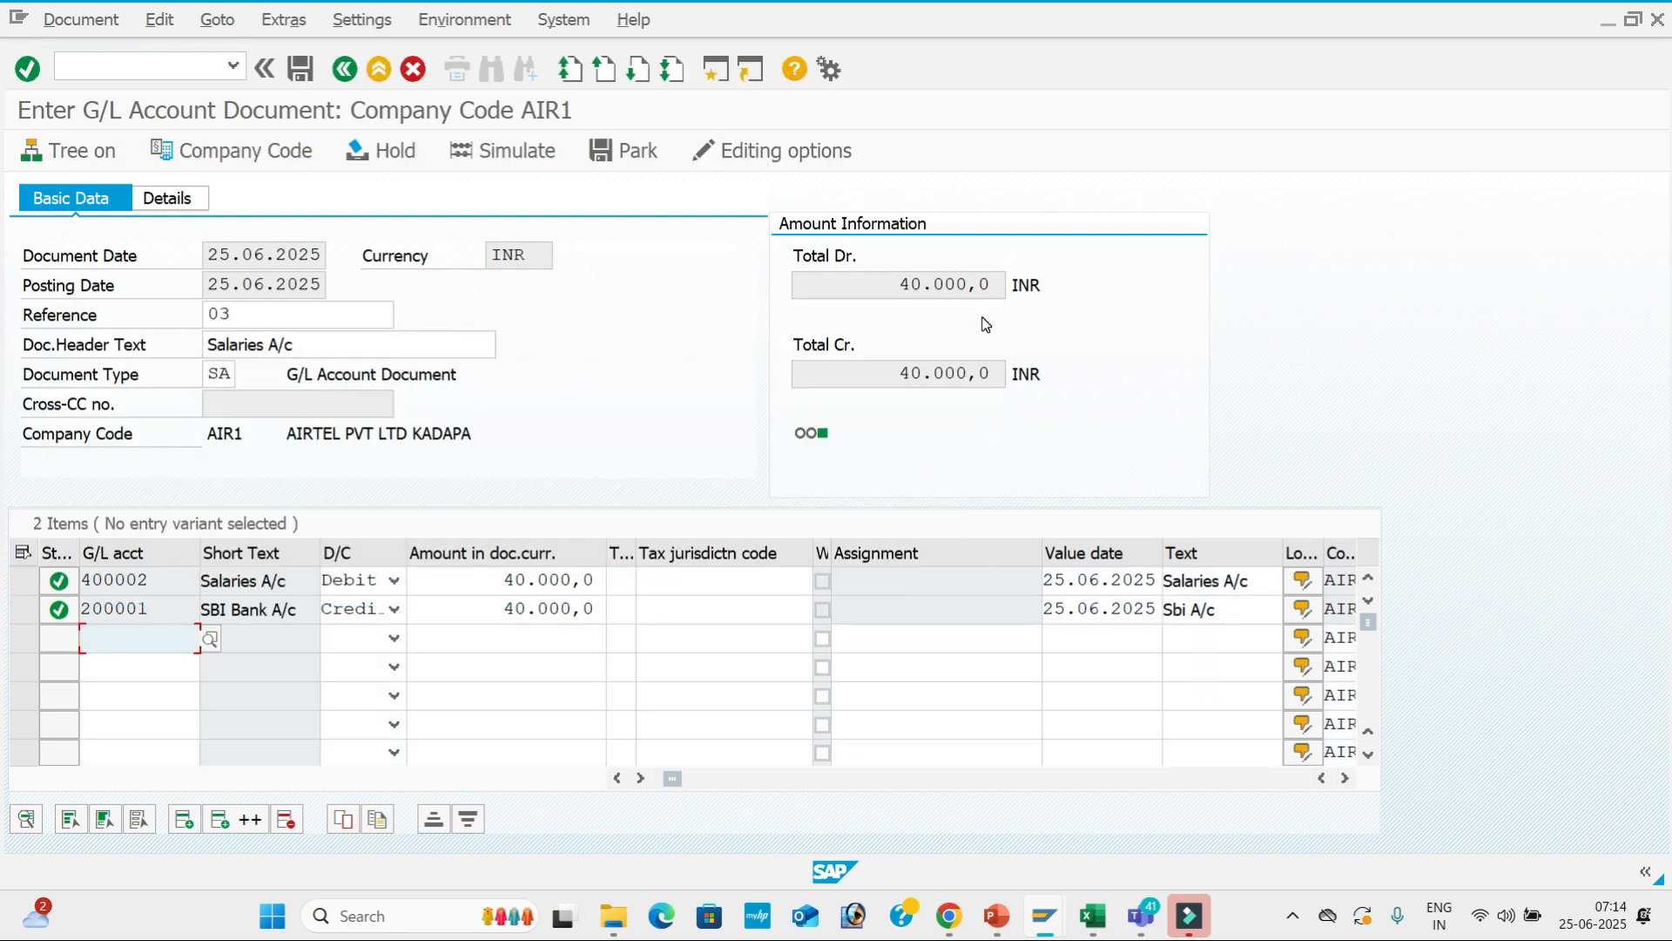
left_click(514, 150)
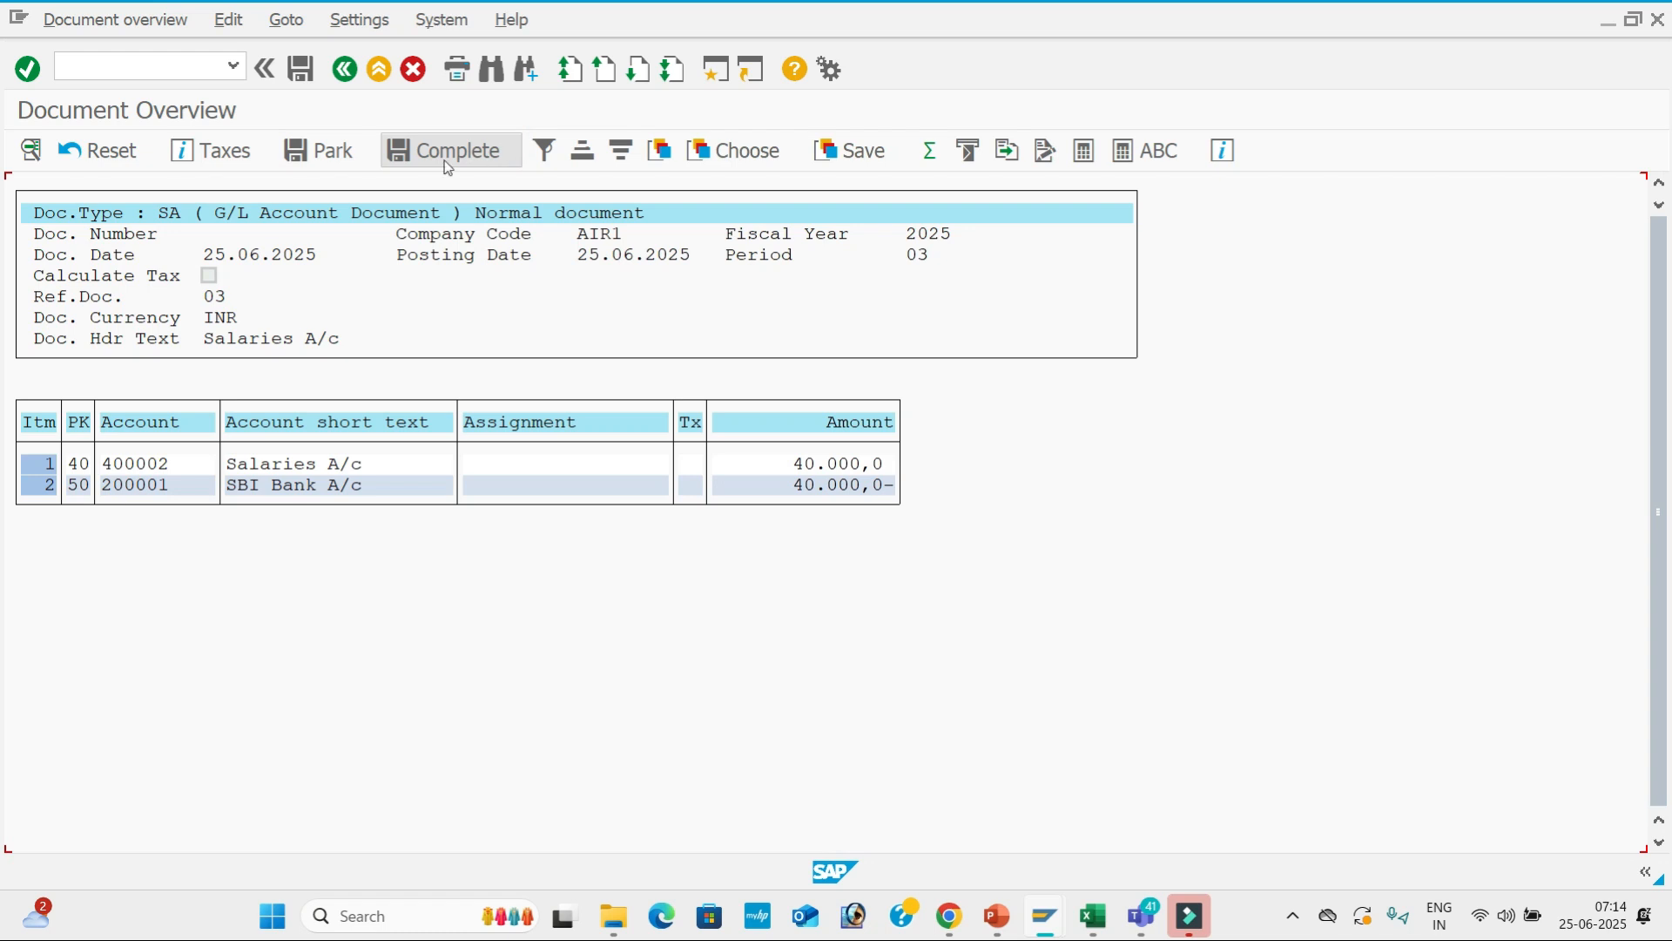
left_click(307, 84)
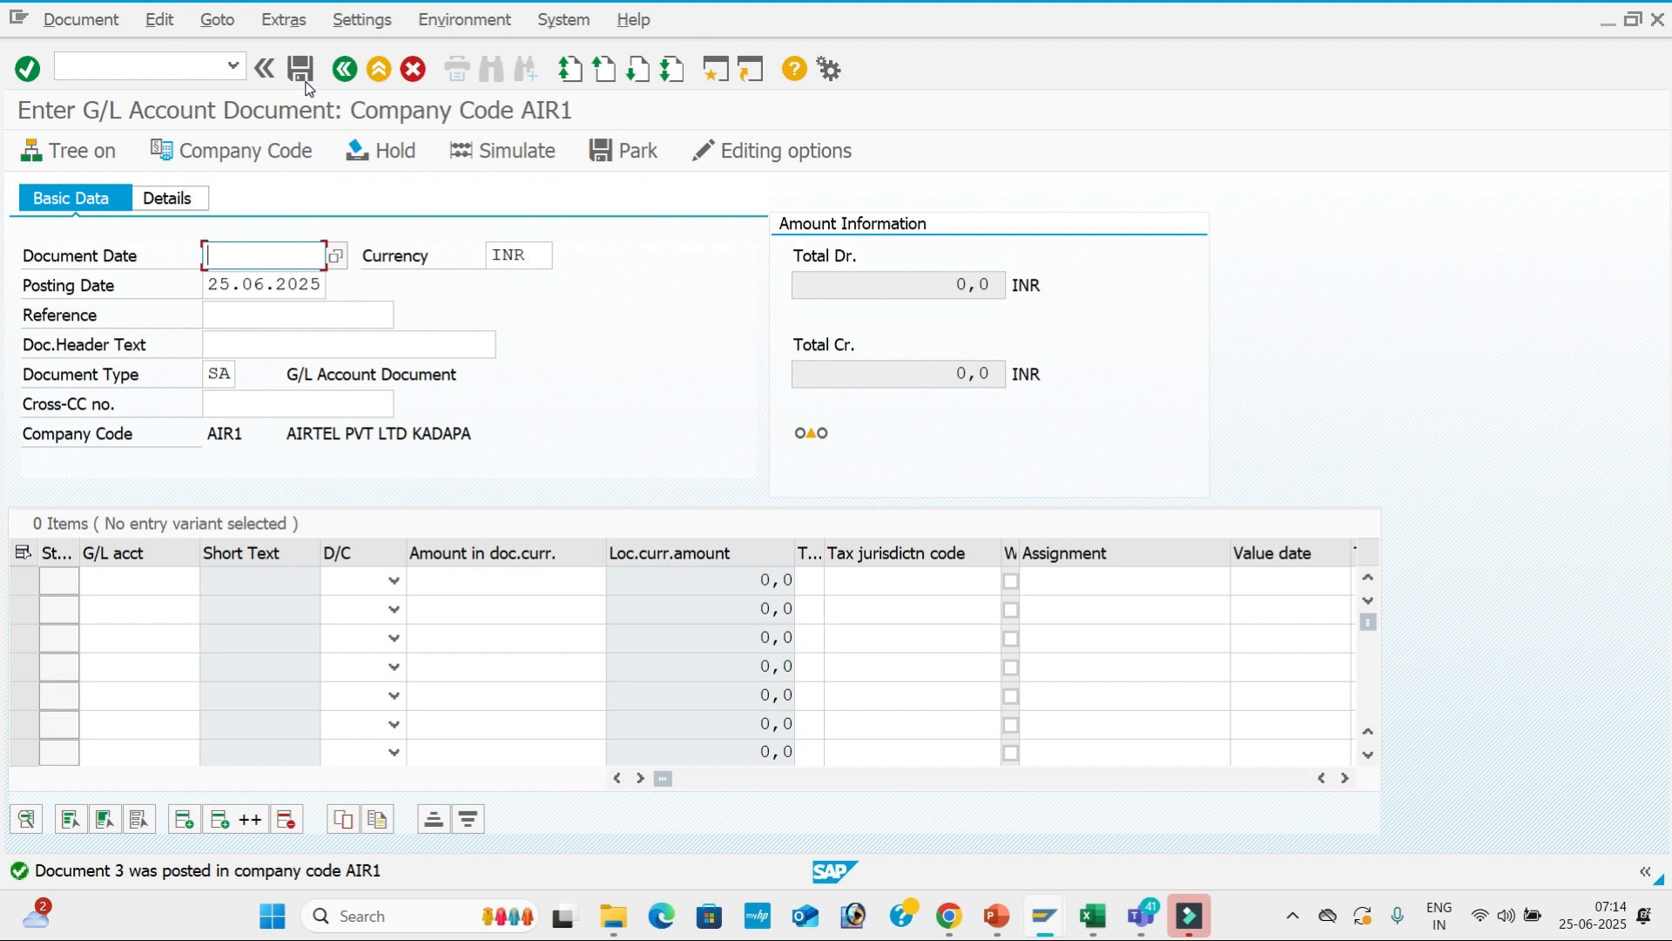
Enter document date 25.06.2025, reference 04 and header text Salaries A/c.
key("space")
key("Down")
key("Tab")
key("Tab")
key("Tab")
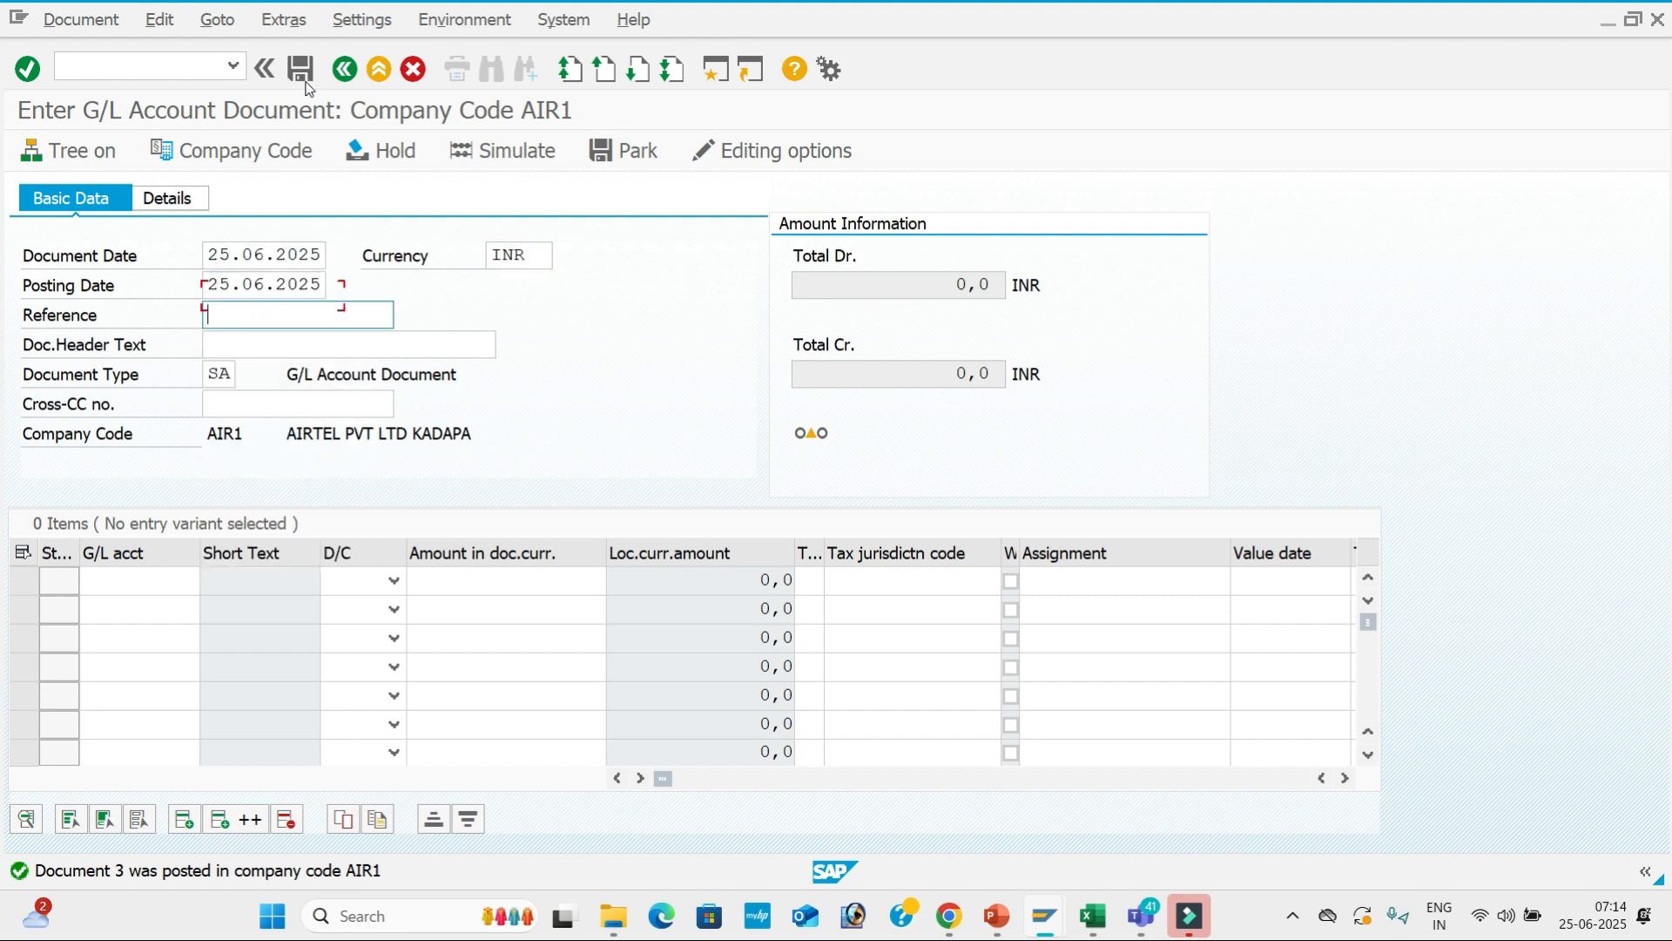
key("space")
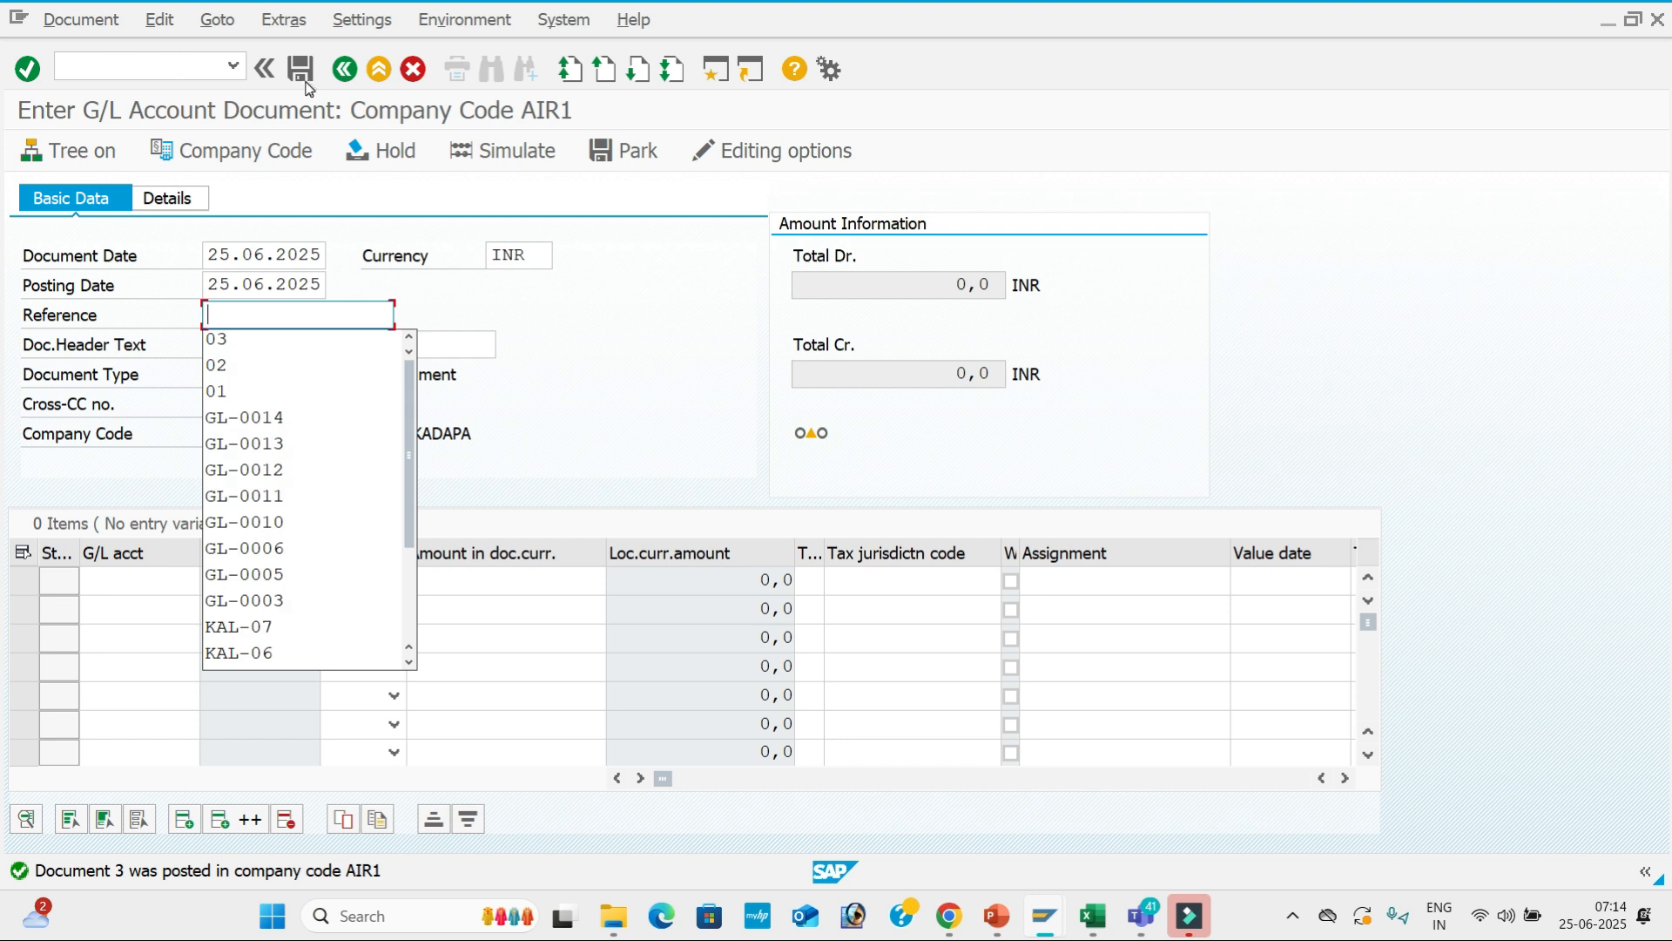
type("04")
key("Tab")
key("space")
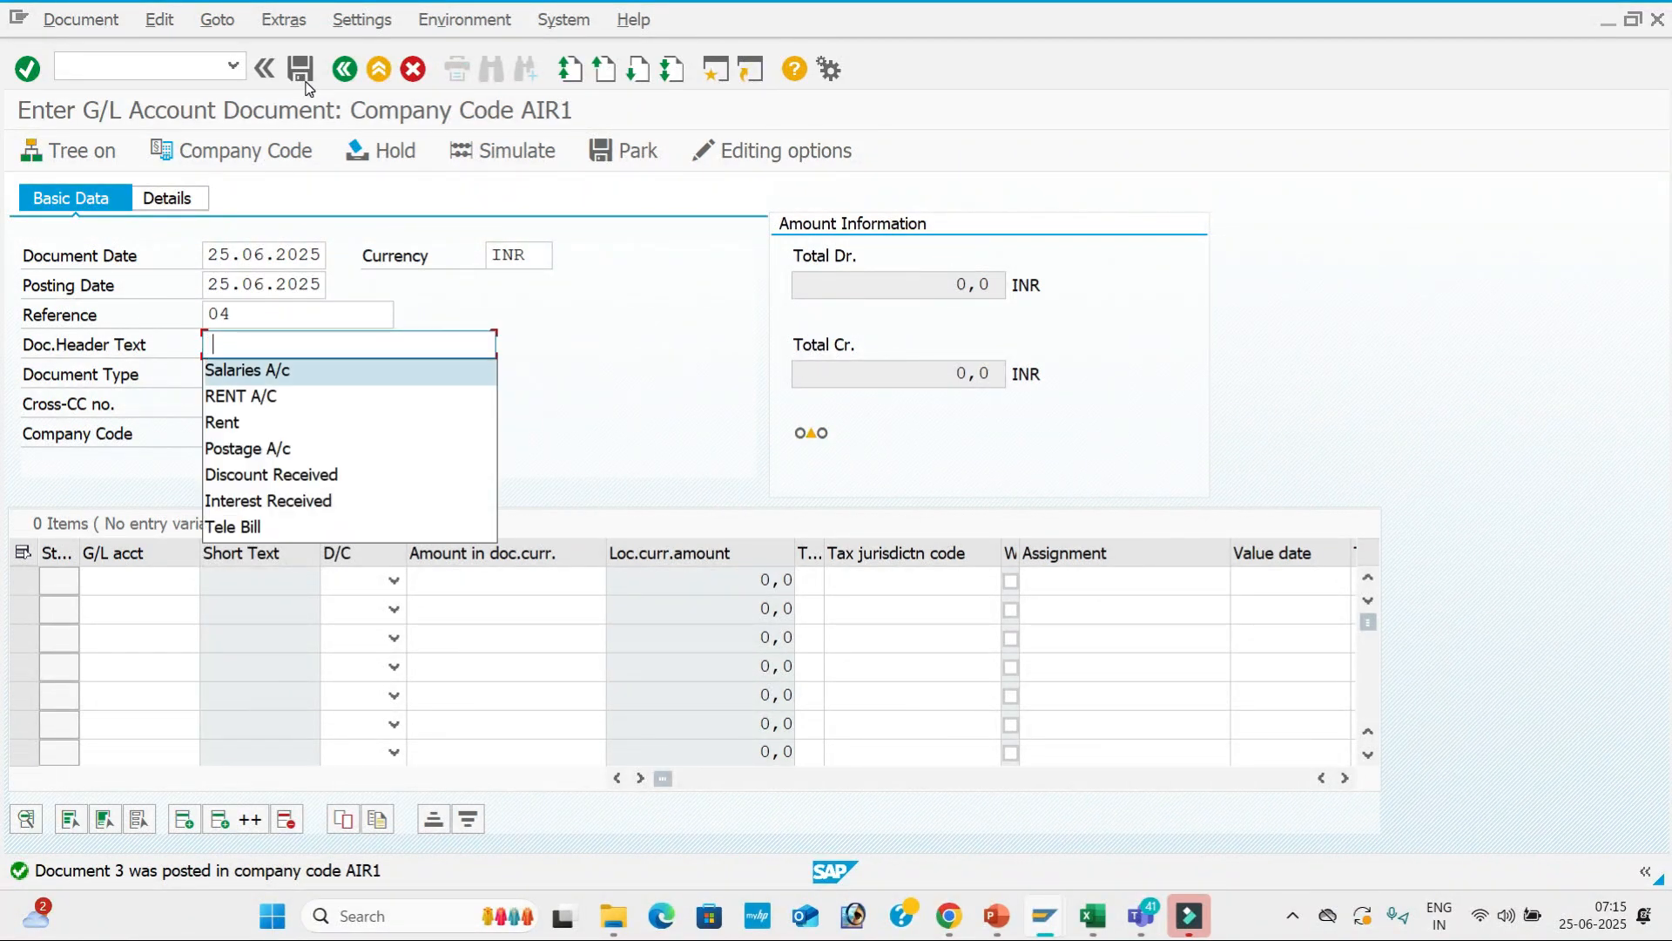
key("Tab")
key("Tab")
key("Tab")
key("Tab")
Put G/L account 400002 as a debit on the first line.
key("space")
key("Down")
key("Down")
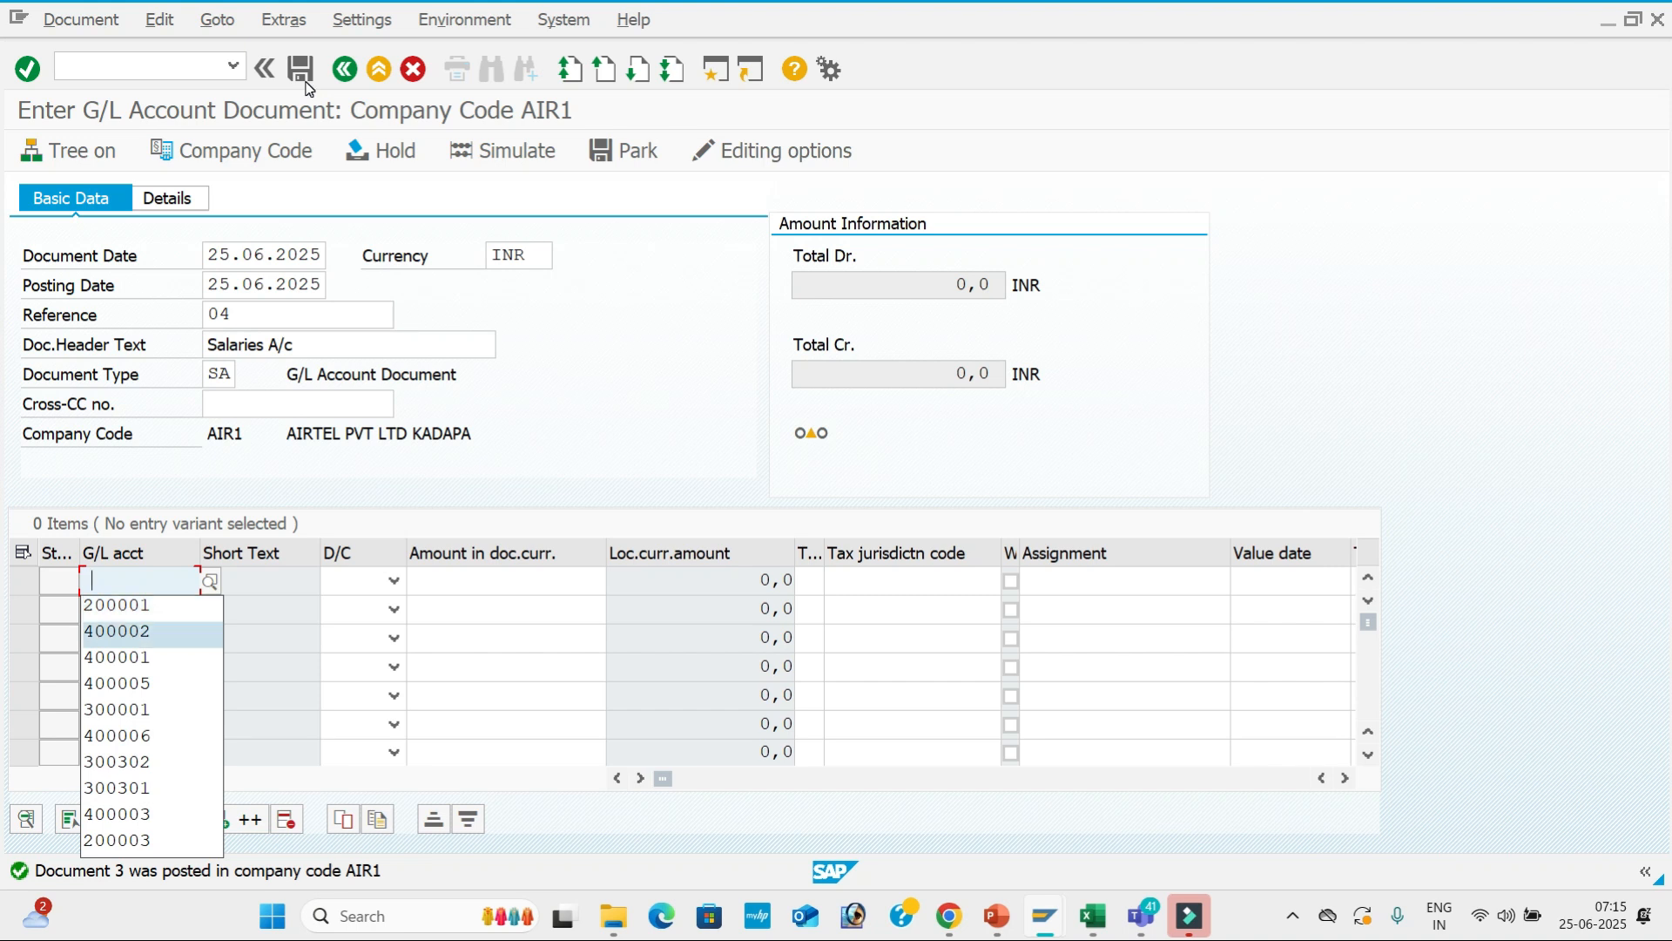
key("Tab")
key("d")
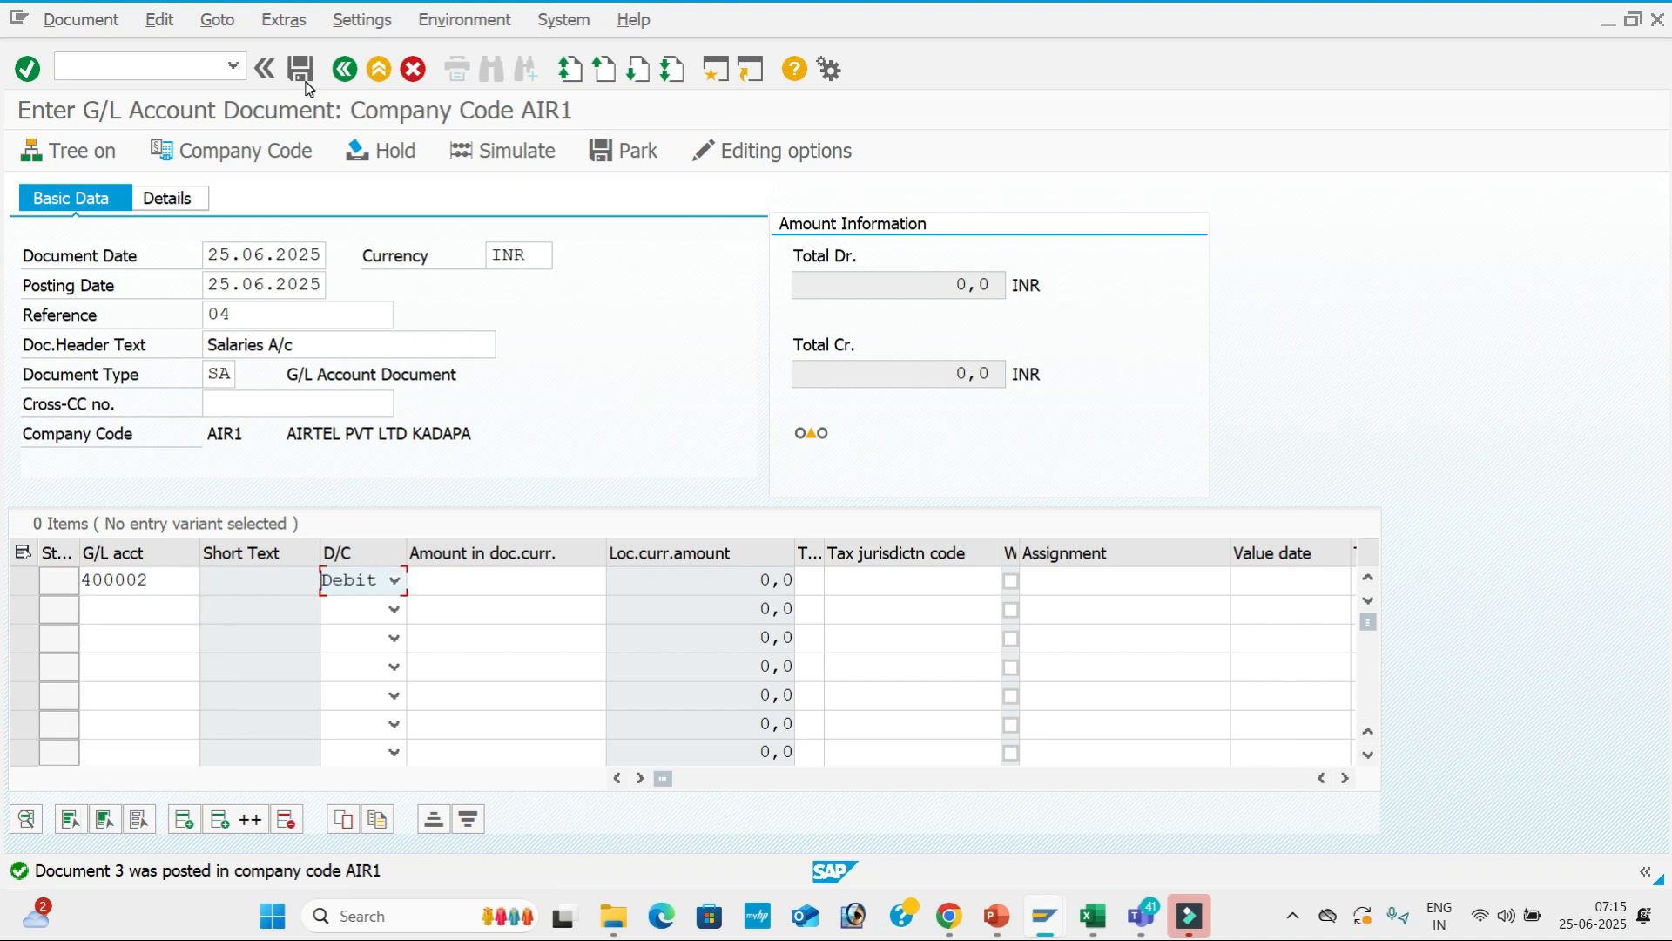
key("Tab")
key("Down")
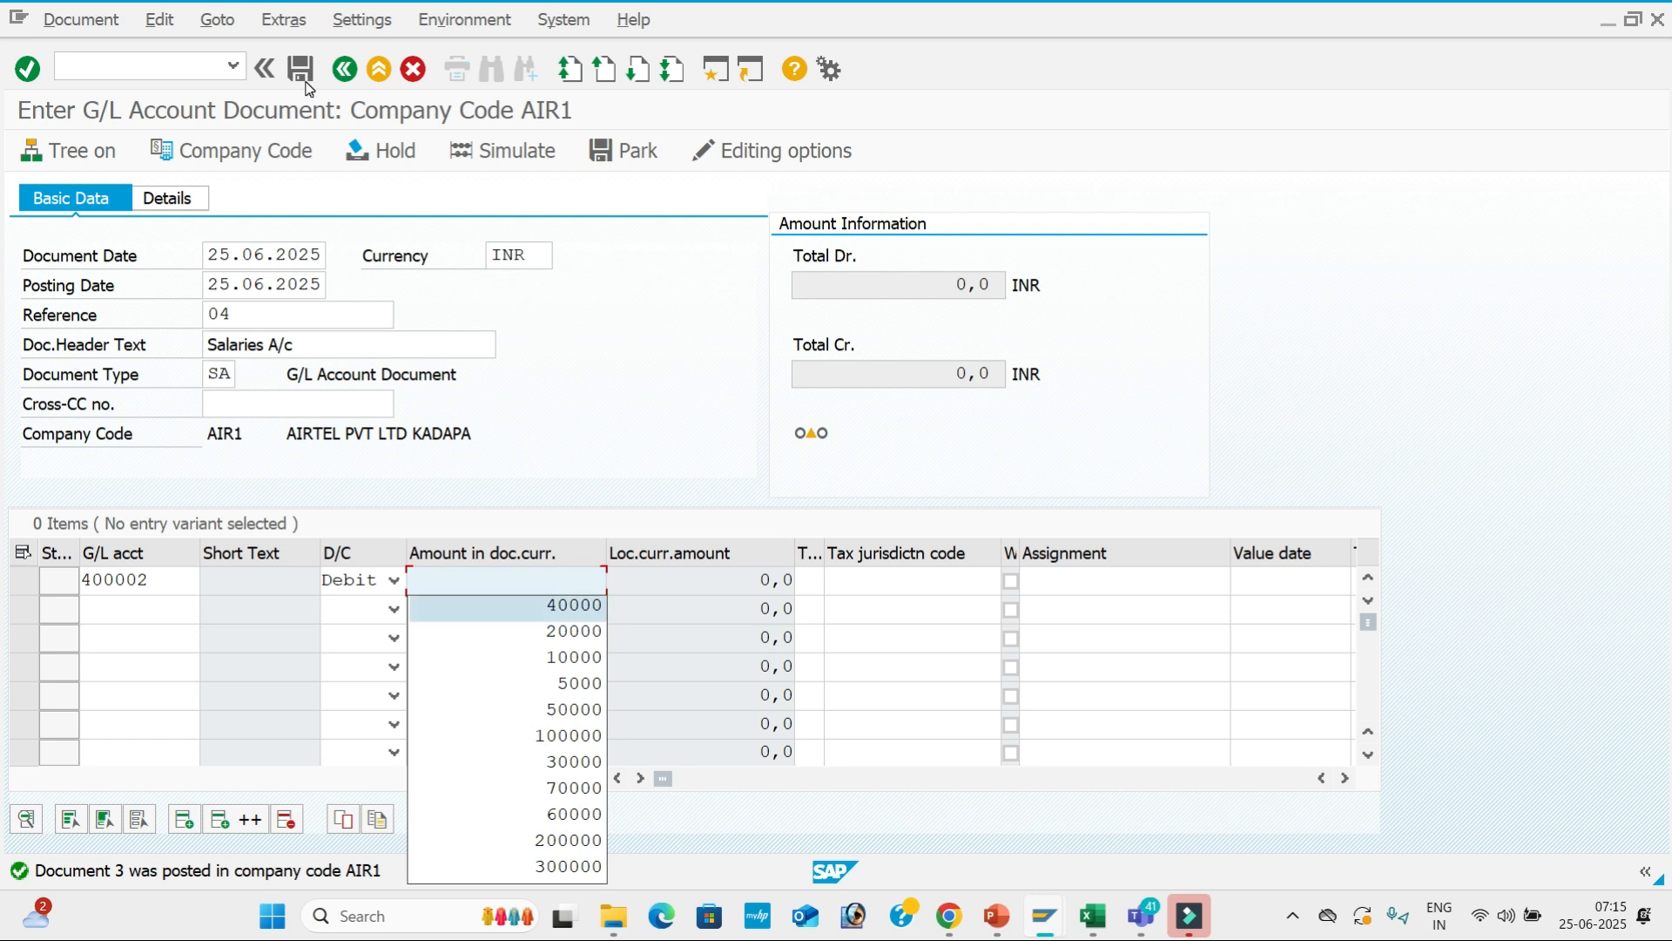
key("Tab")
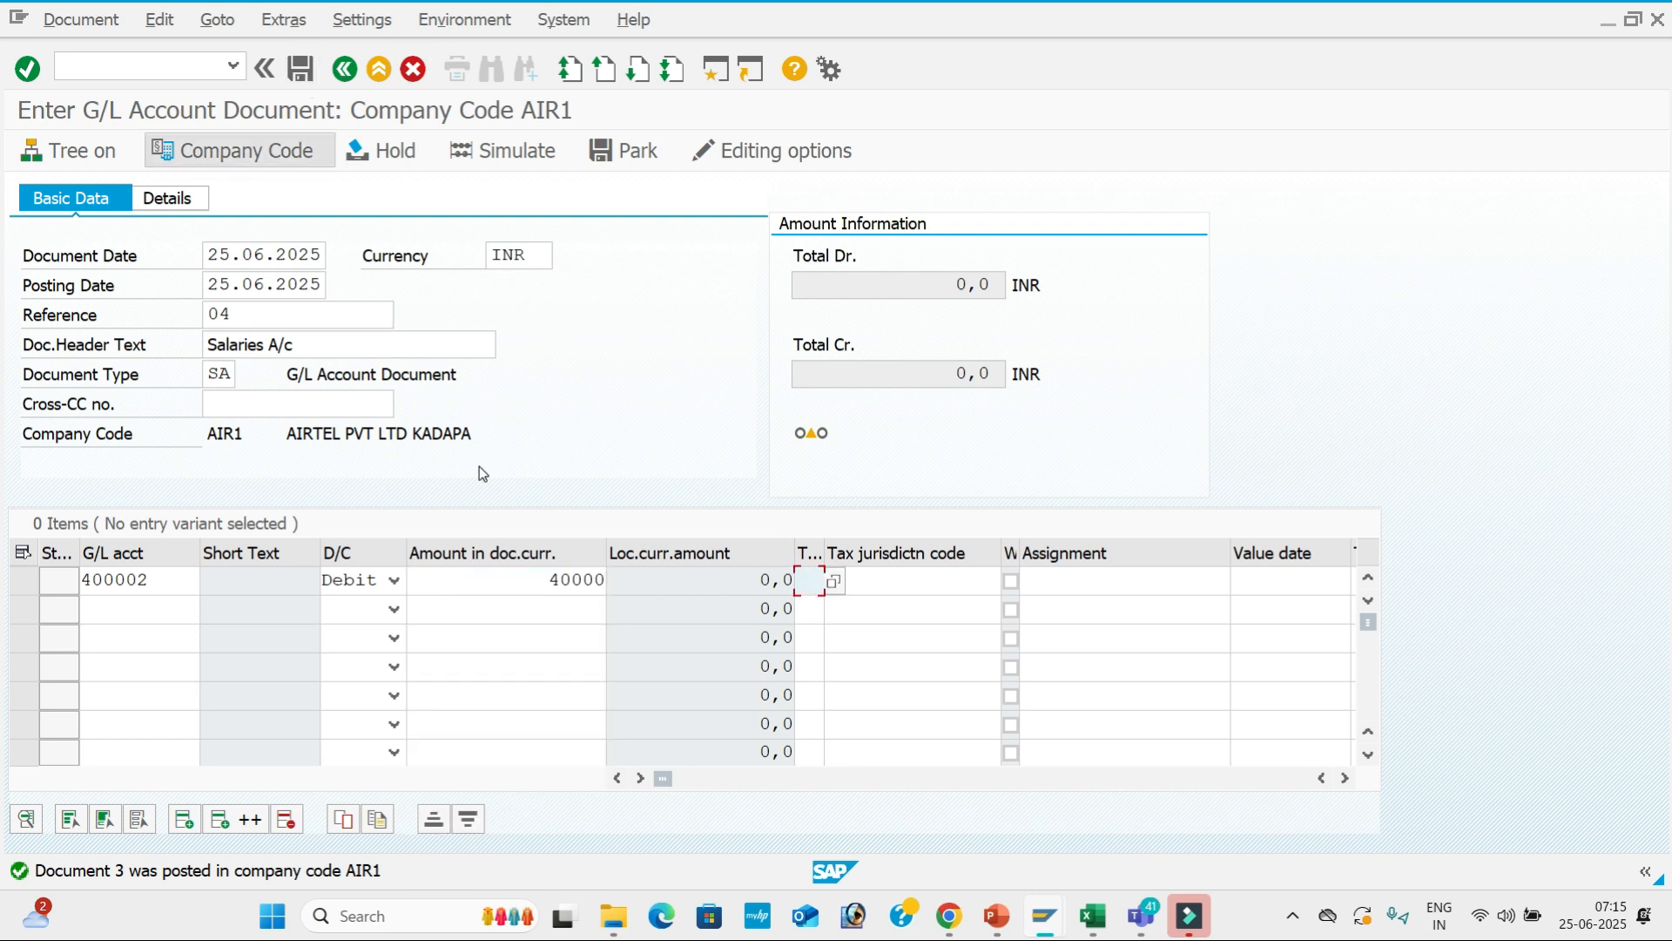
Correct the first line's debit amount to 30000.
left_click_drag(548, 580, 654, 574)
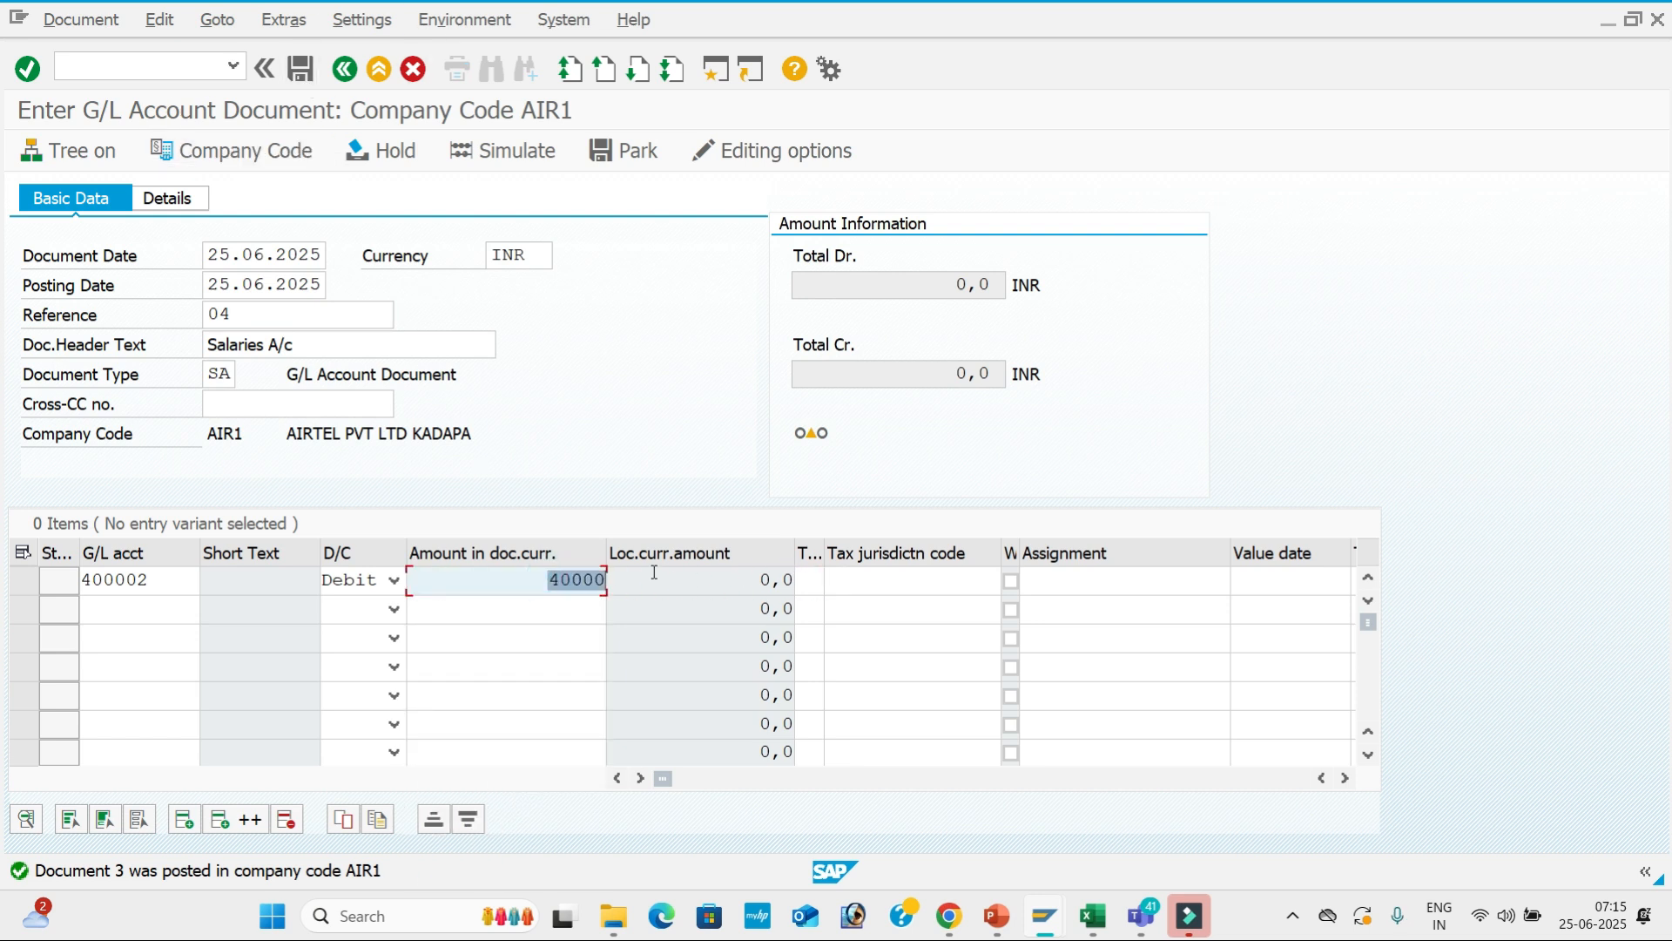
type("5")
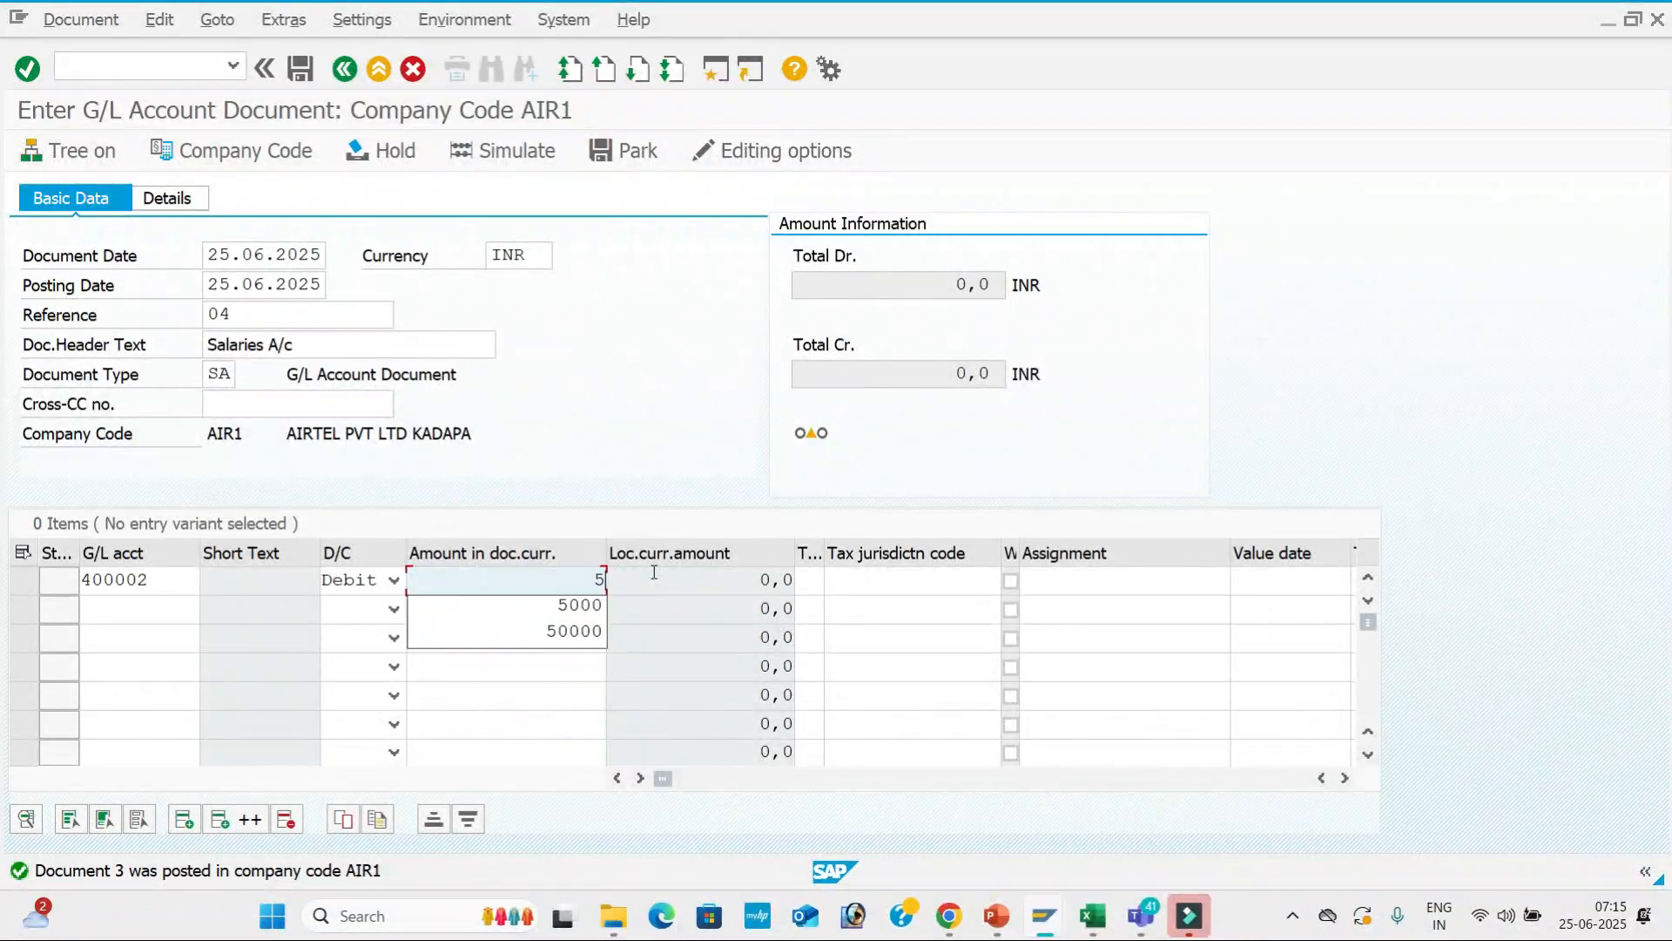
key("BackSpace")
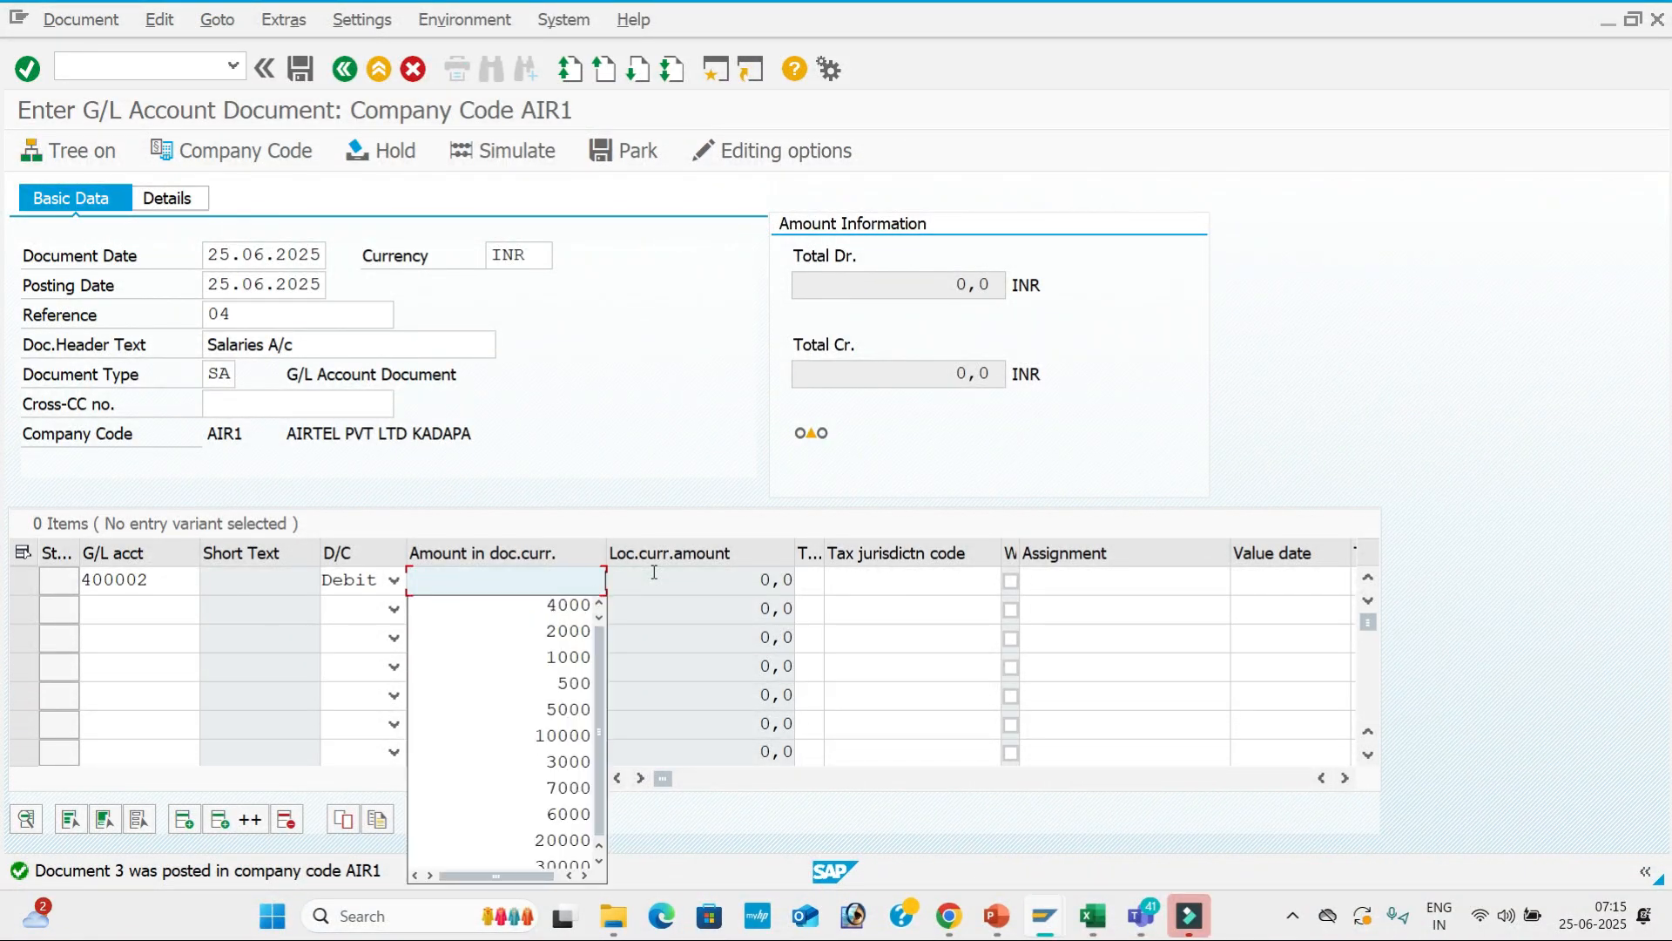
type("3")
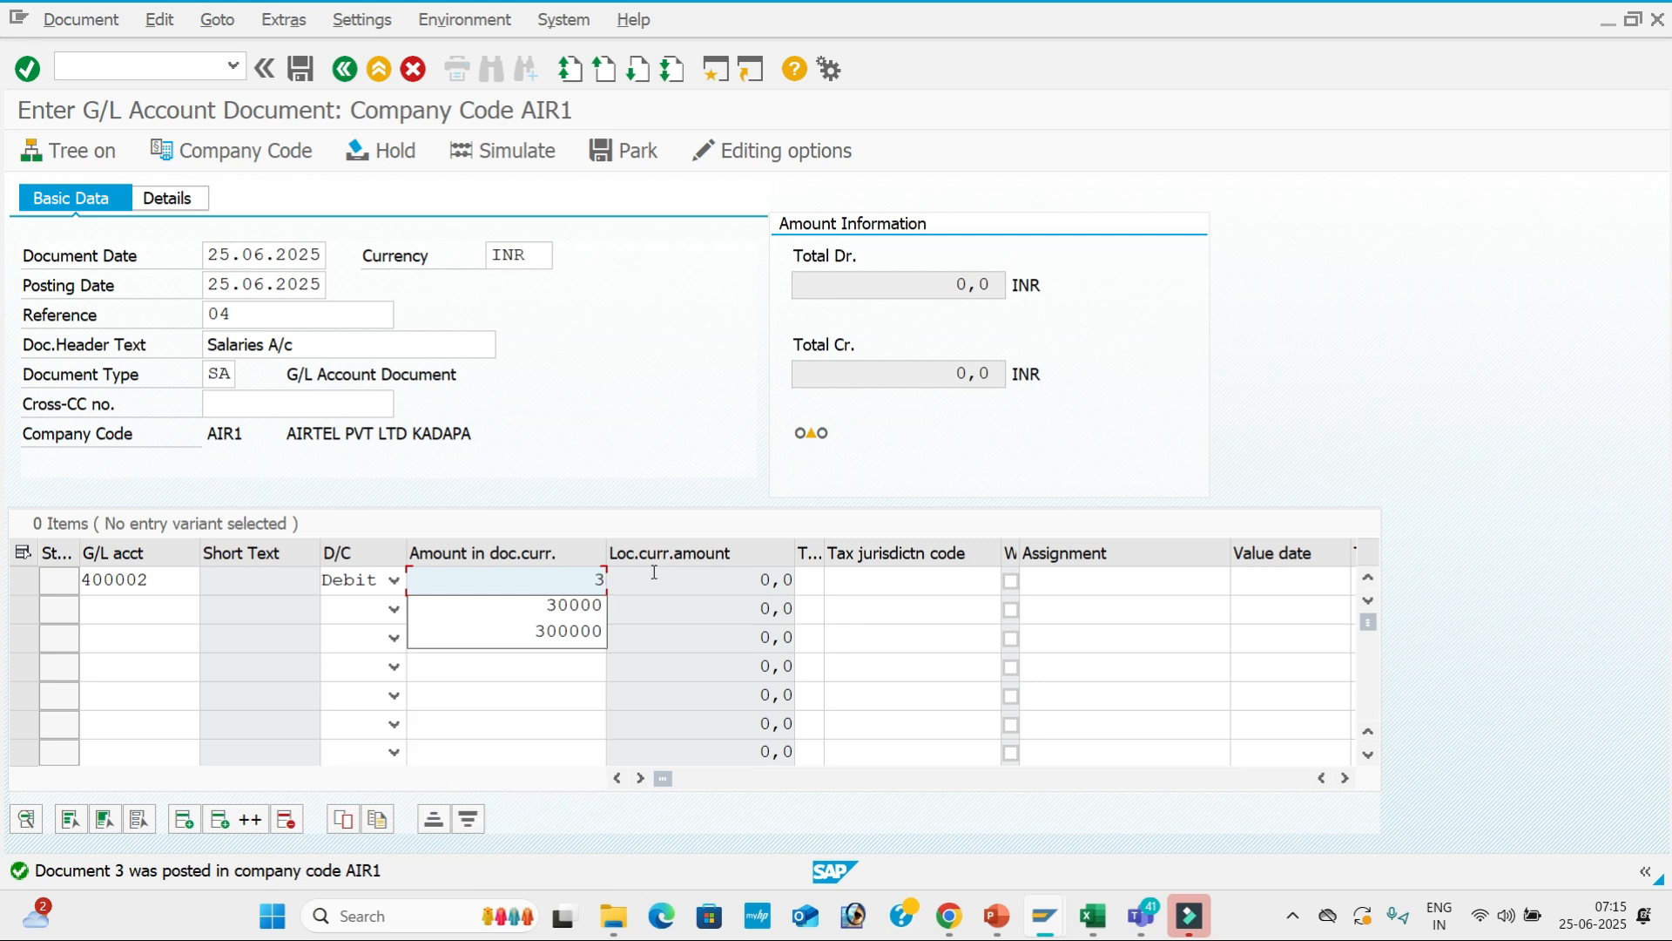
type("000")
key("Tab")
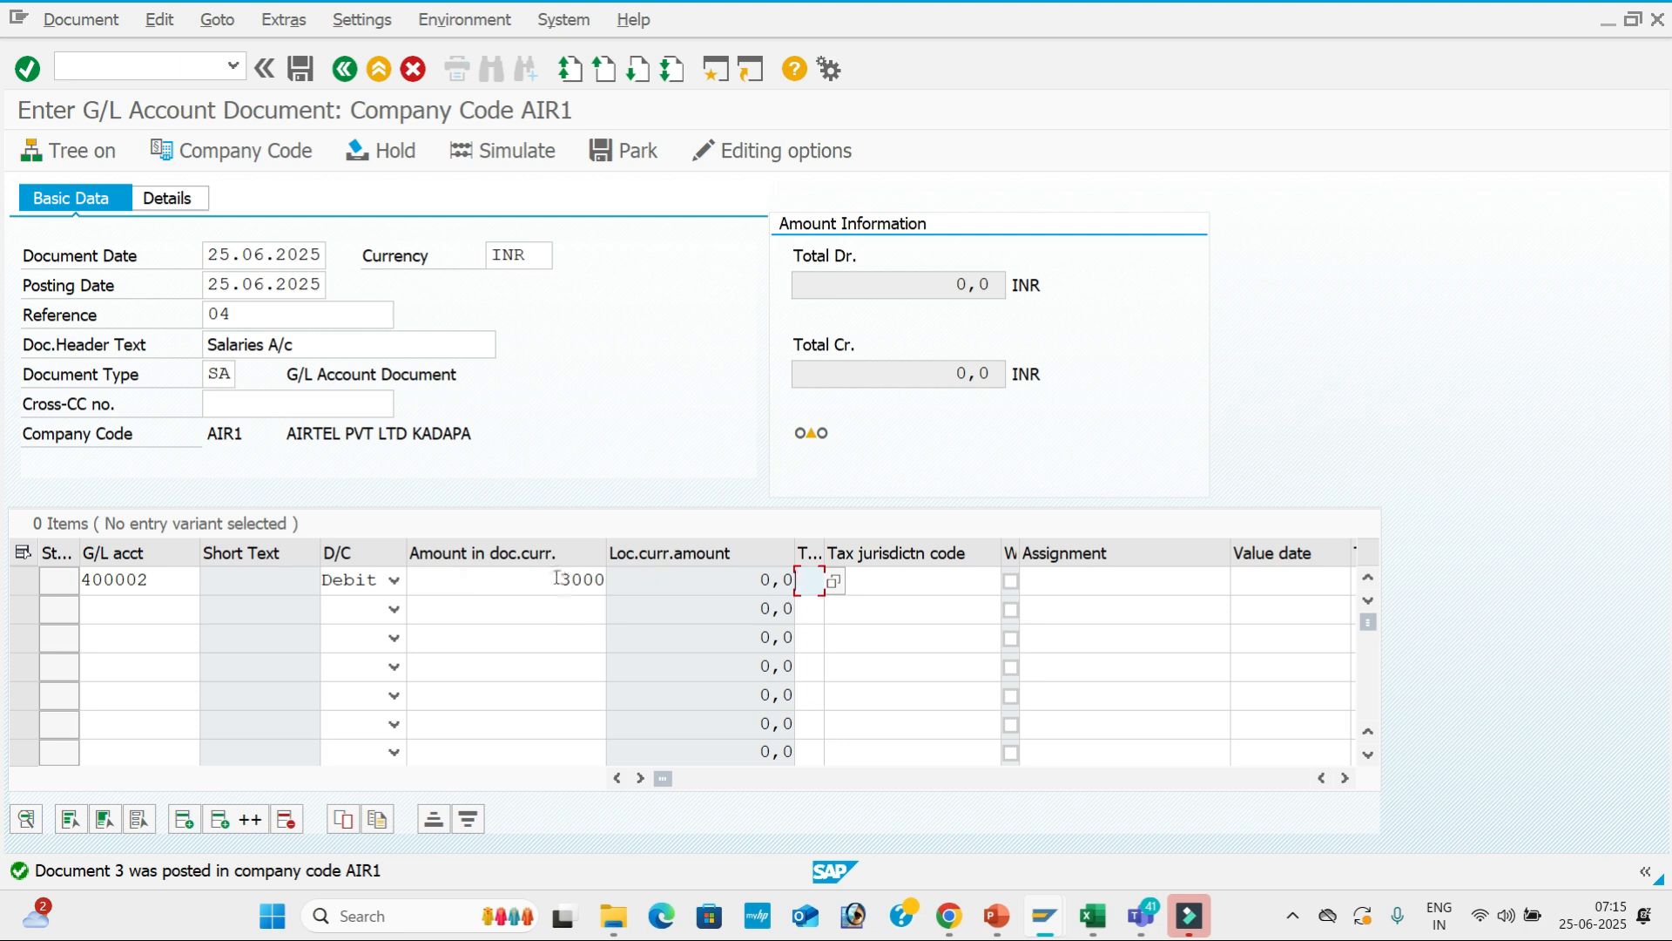
left_click_drag(556, 579, 613, 585)
type("30000")
key("Tab")
key("Tab")
key("Tab")
key("Tab")
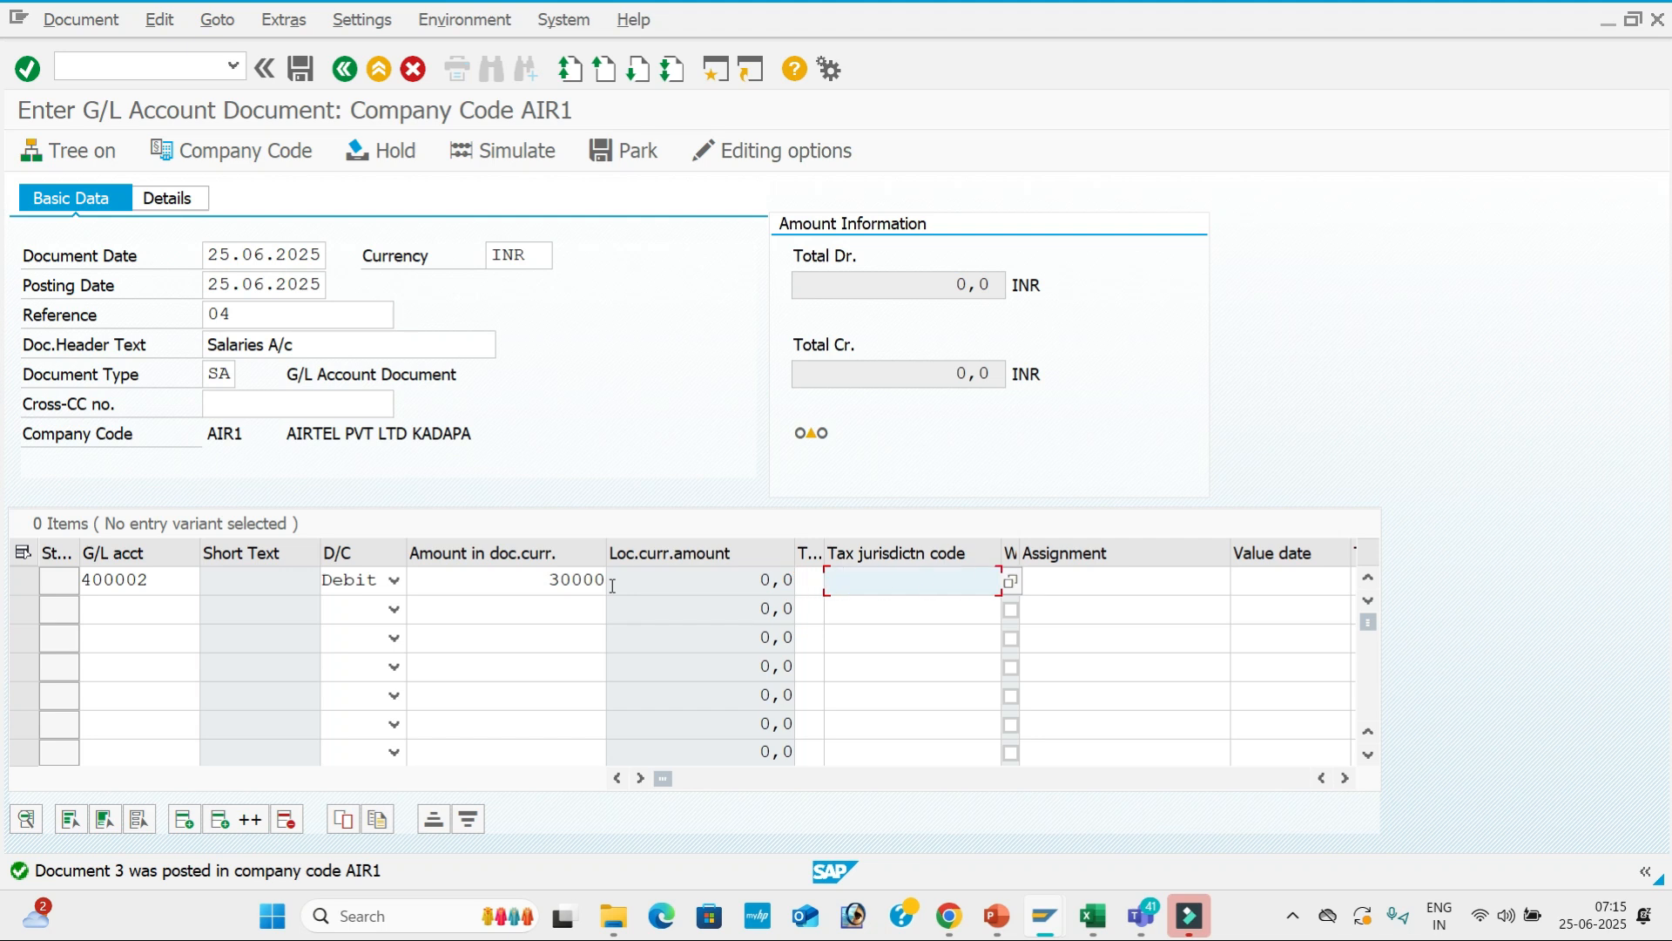
Set line 1's value date to 25.06.2025 and its text to Salaries A/c.
key("Tab")
key("space")
key("Down")
key("Tab")
key("space")
key("Down")
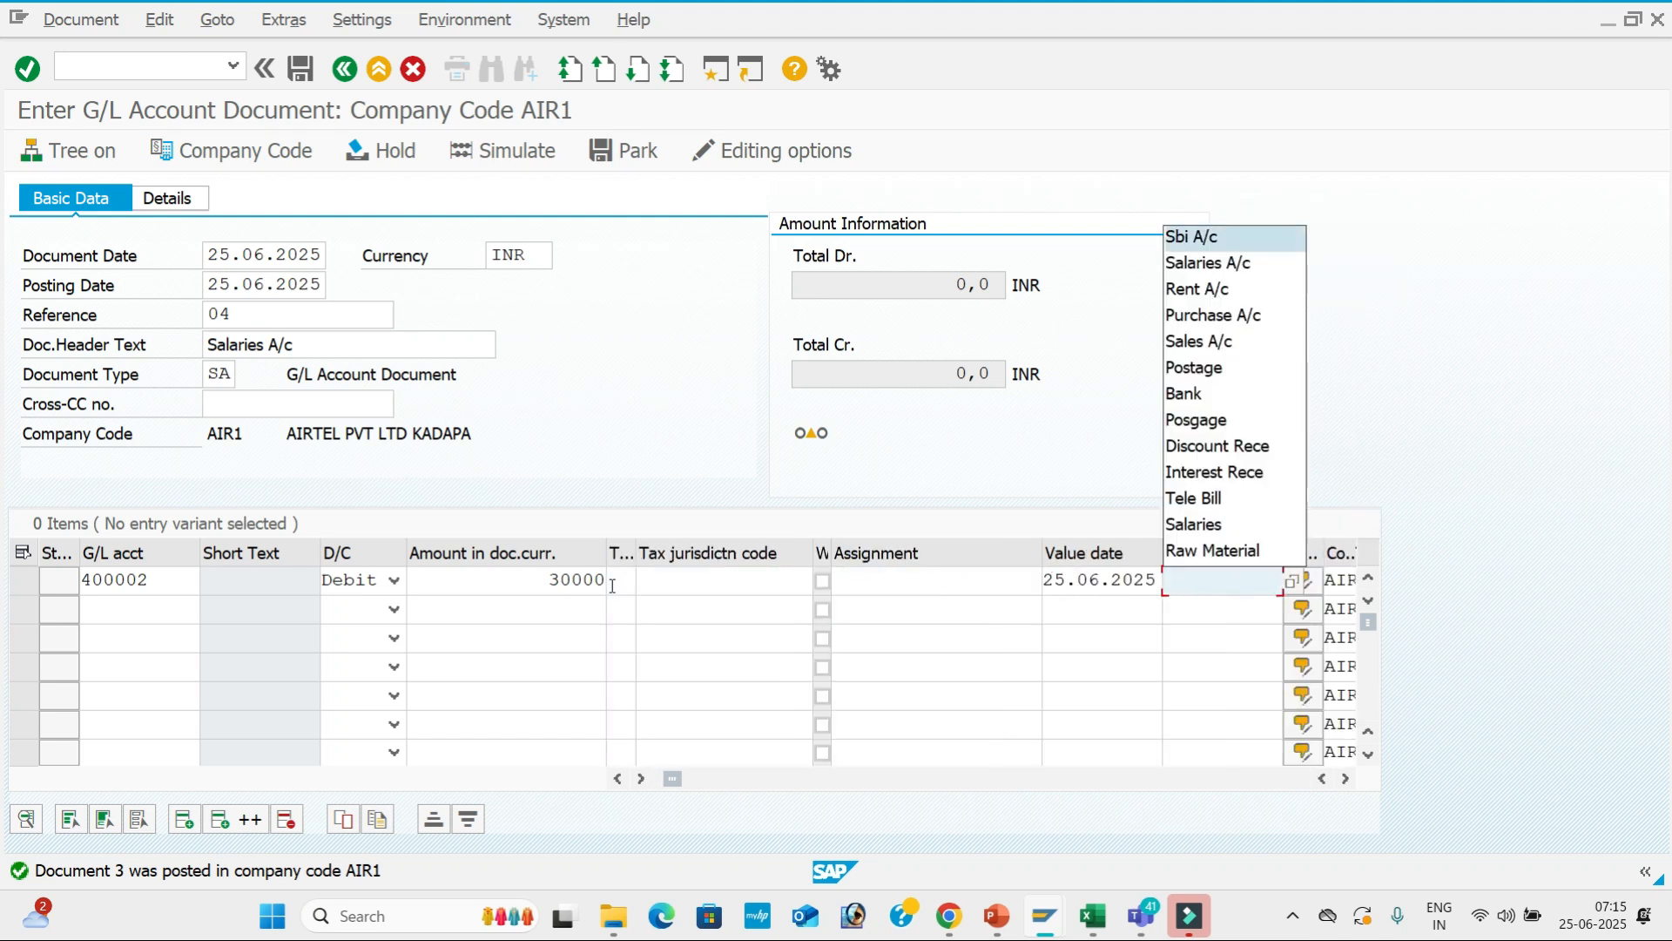
key("Down")
key("Tab")
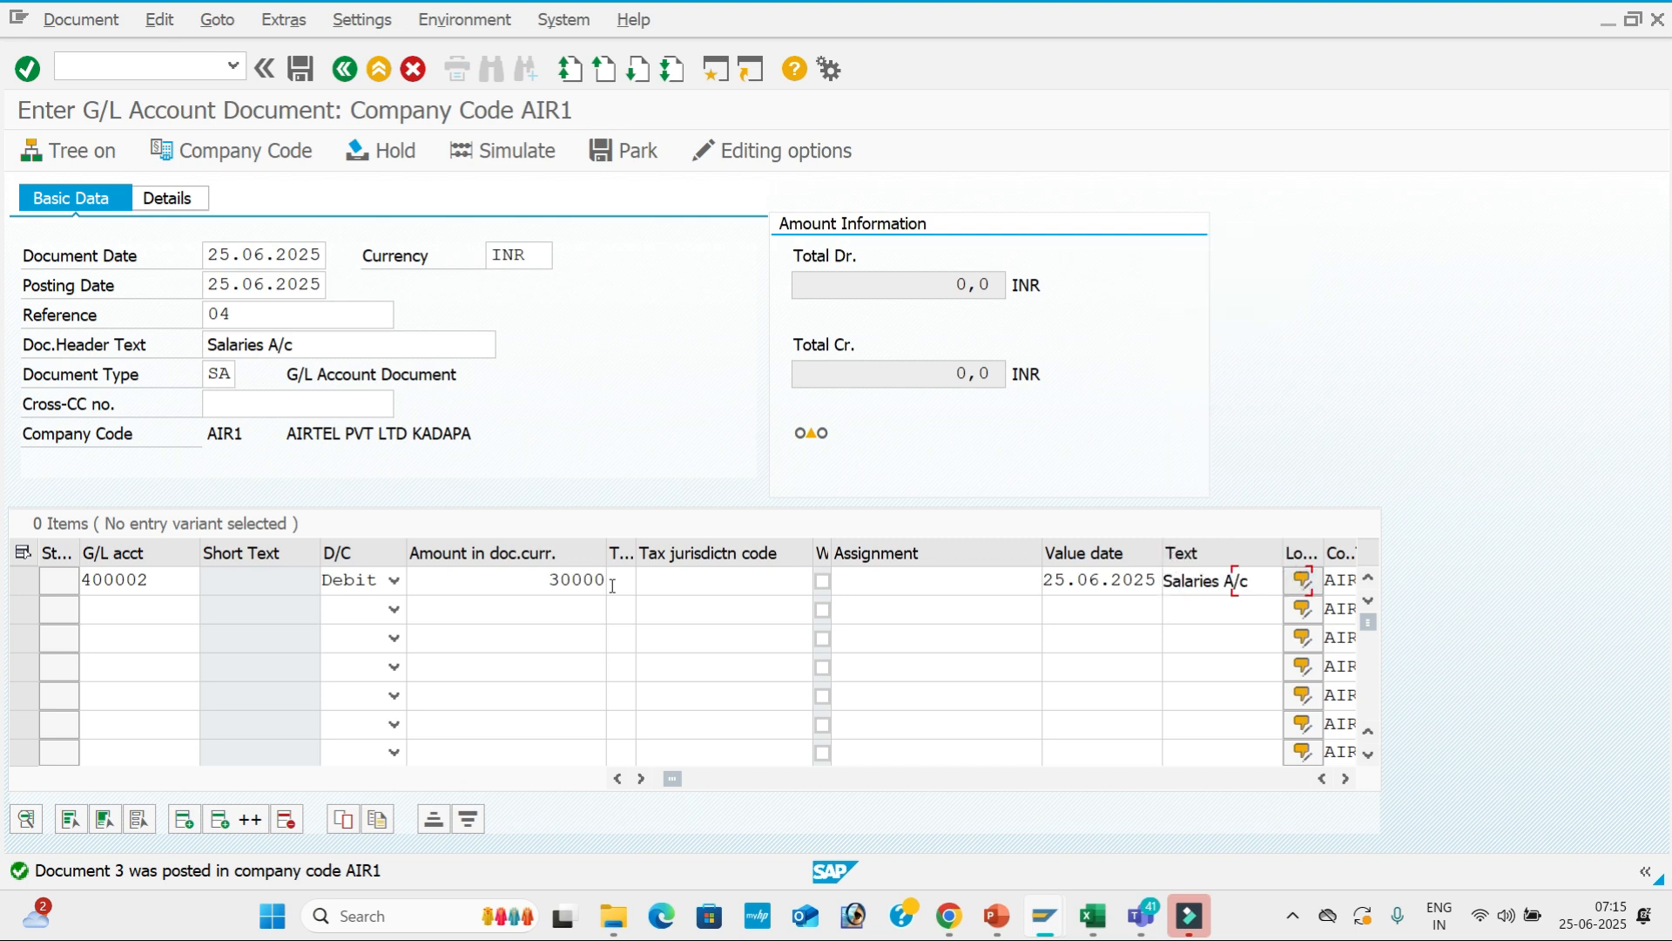
Add line 2 crediting SBI Bank account 200001 for 20000.
left_click(144, 615)
key("space")
key("Down")
key("Tab")
key("Down")
key("Down")
key("Tab")
key("space")
key("Down")
key("Down")
key("Tab")
key("Tab")
key("Tab")
key("Tab")
key("Tab")
key("space")
key("Down")
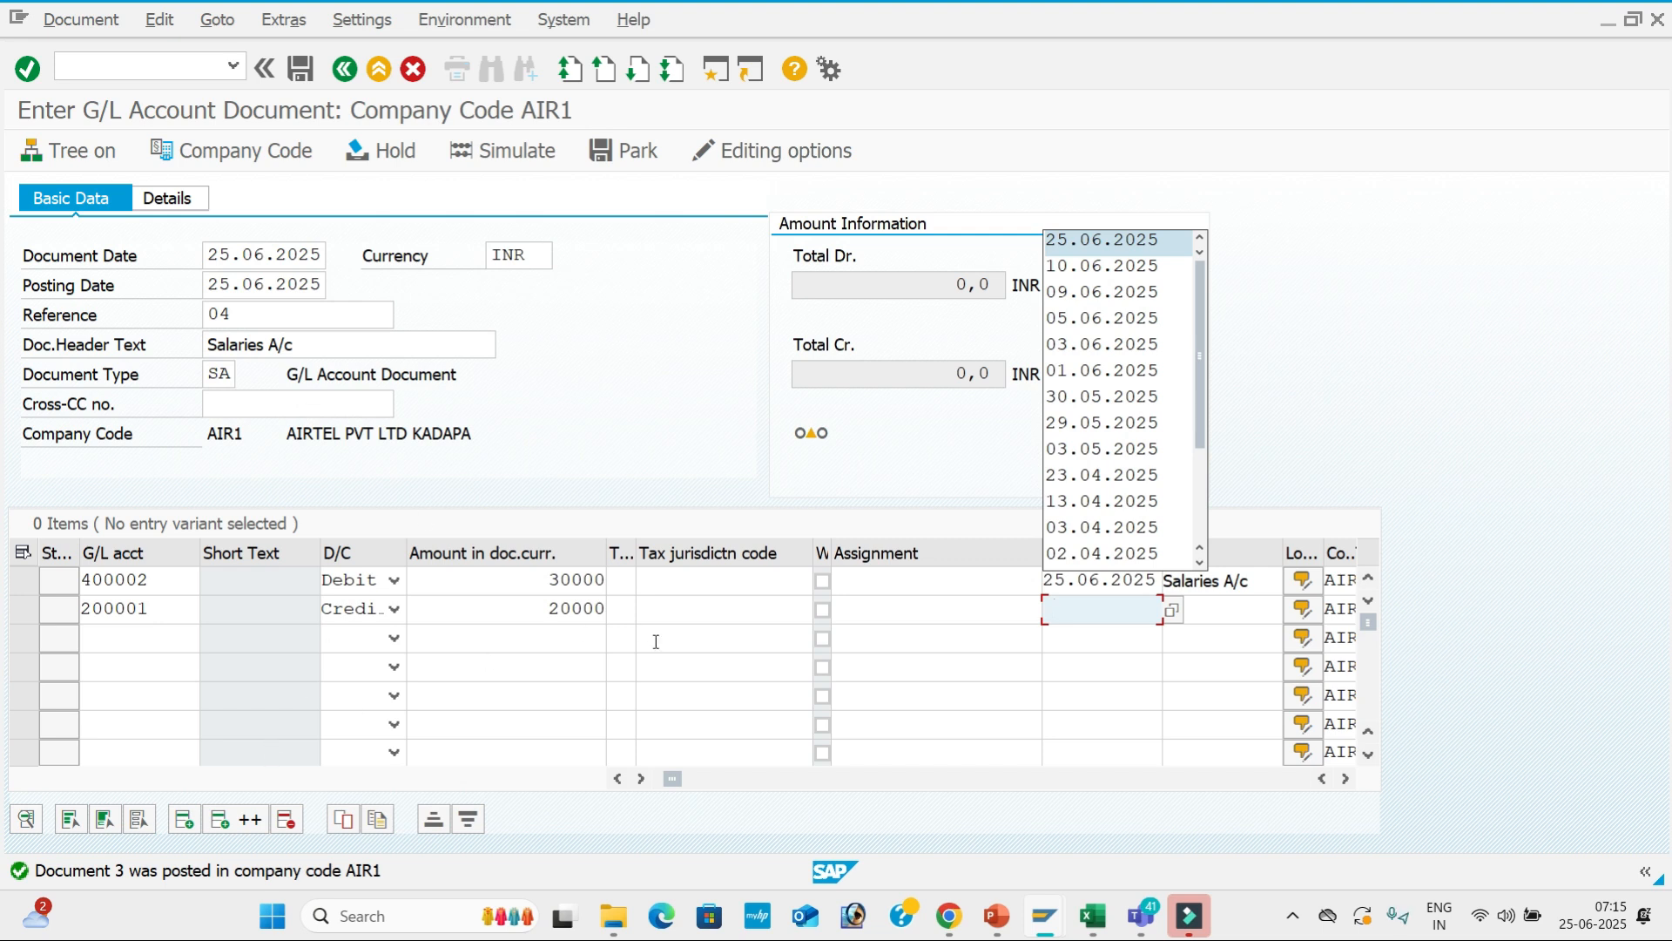
Give line 2 value date 25.06.2025 and text Sbi A/c, then validate the lines.
key("Tab")
key("Tab")
key("space")
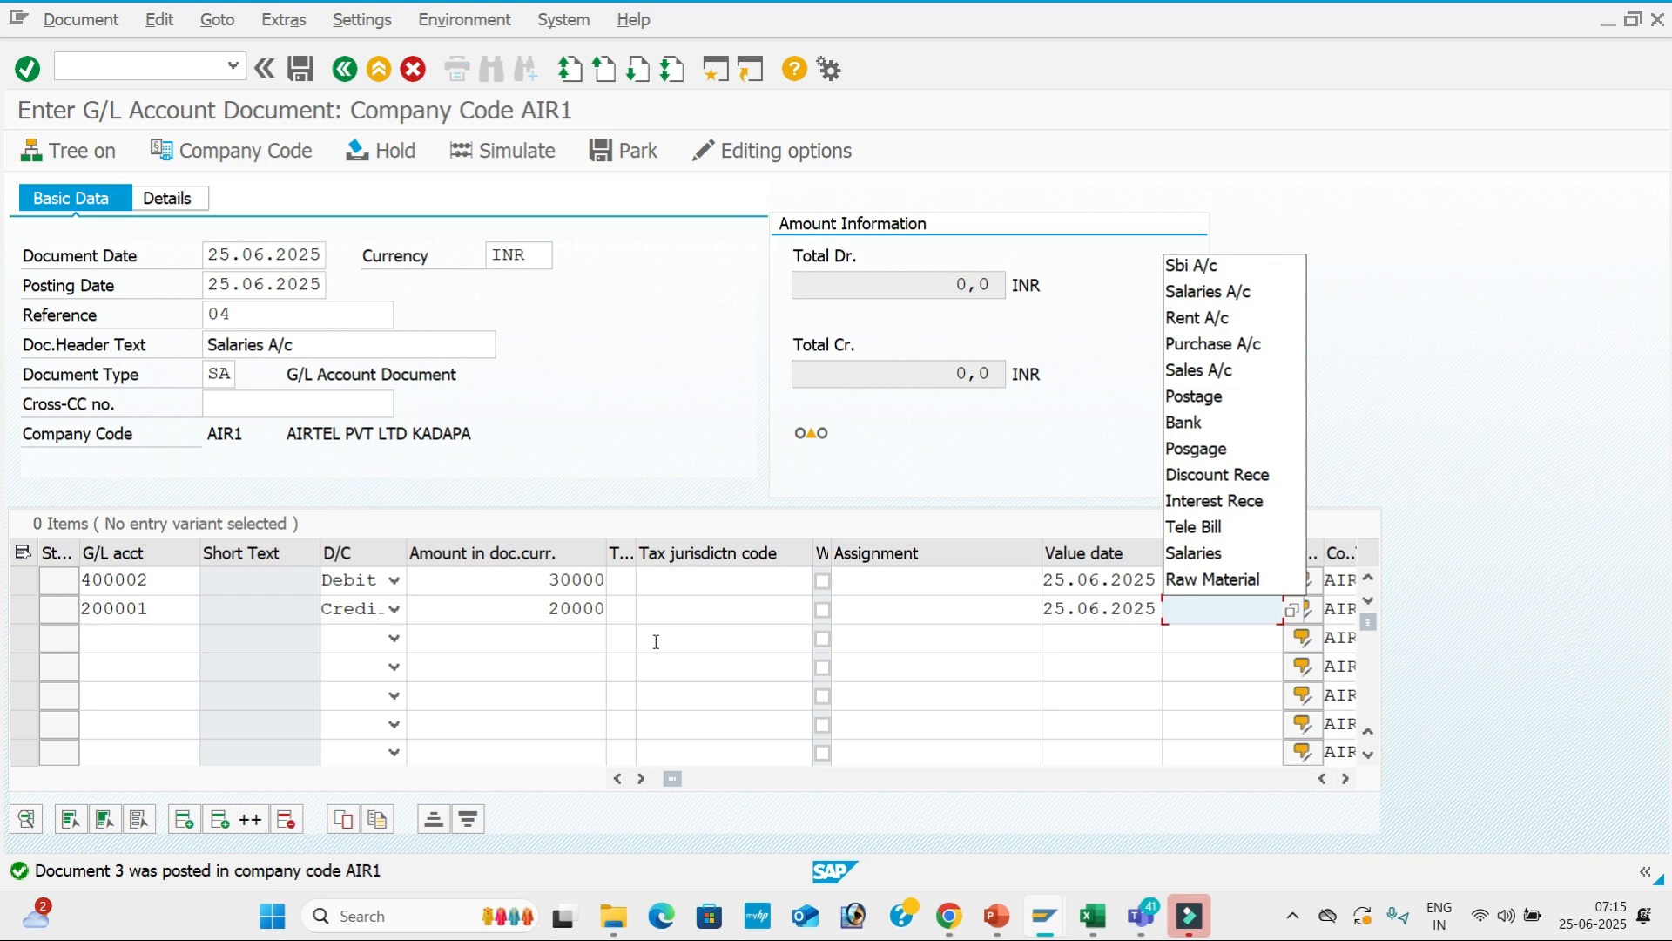
key("Down")
key("Down")
key("Up")
key("Return")
key("Tab")
key("space")
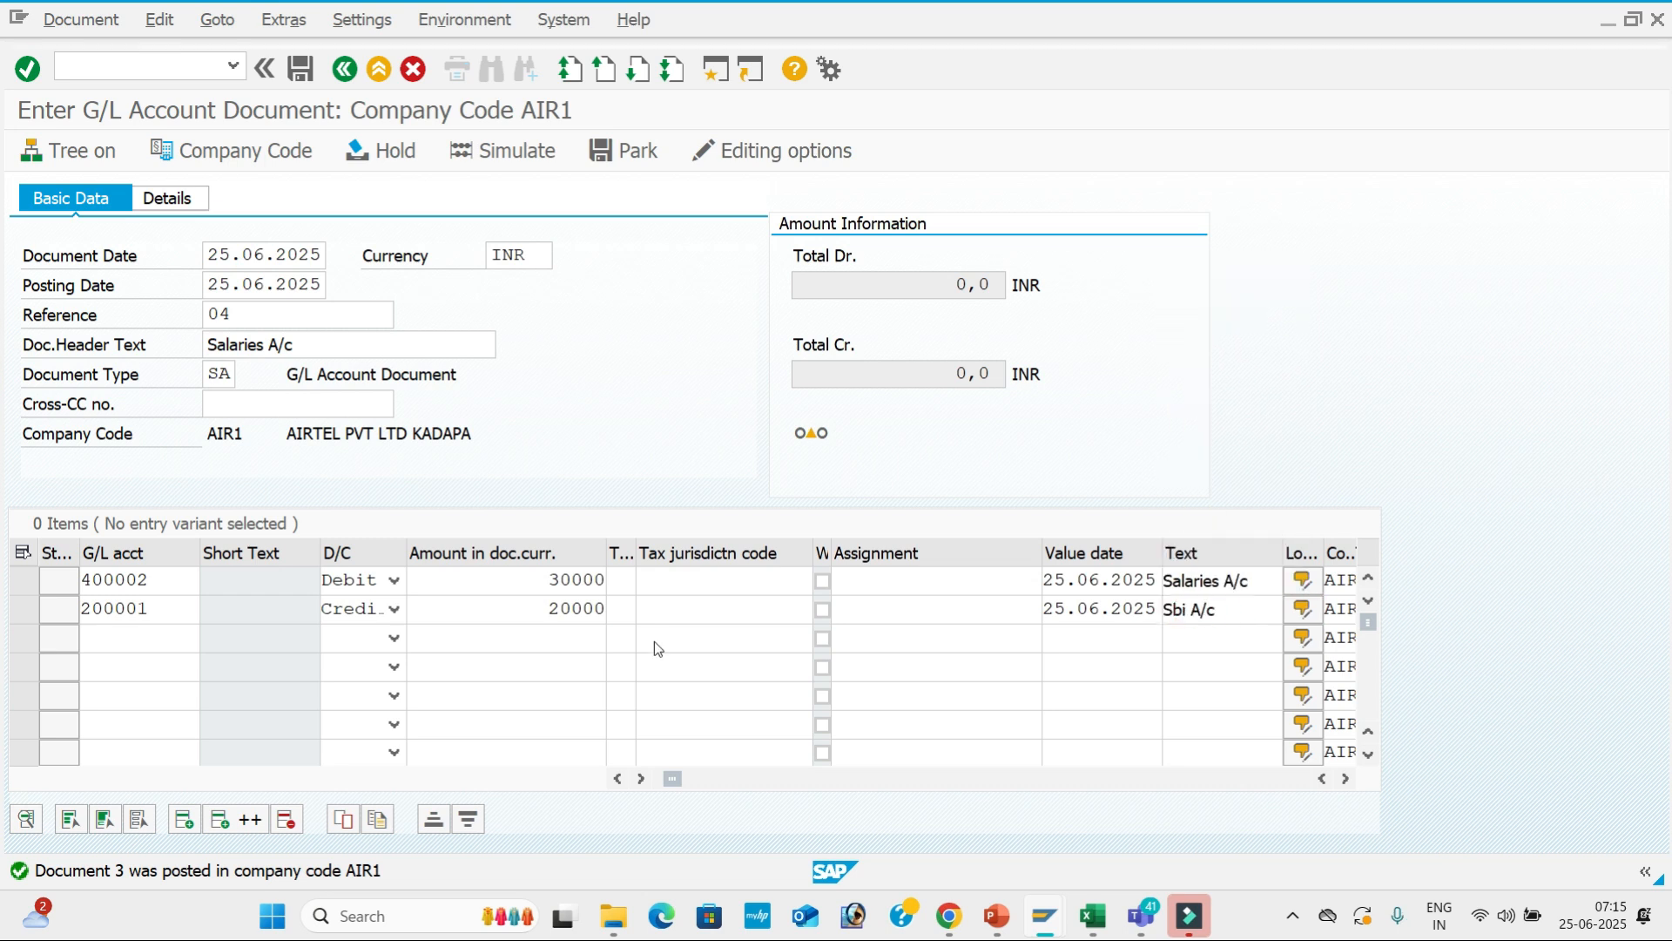
left_click(972, 317)
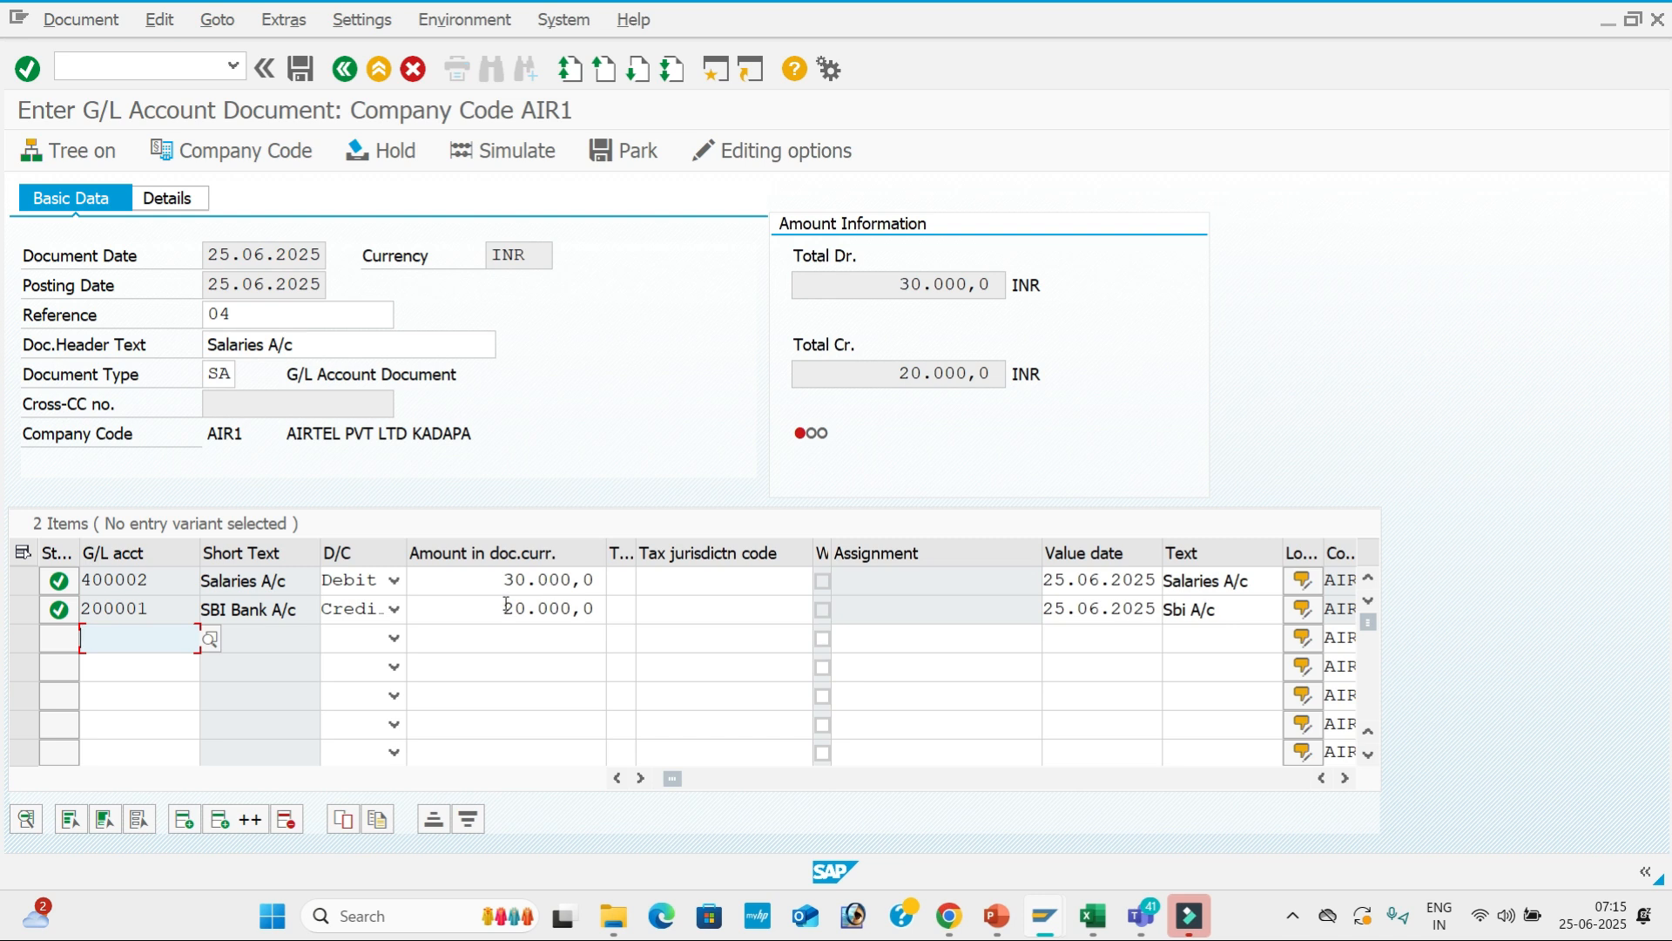
Simulate the document and change the SBI Bank credit to 30,000 to balance it.
mouse_move(802, 443)
left_click(529, 151)
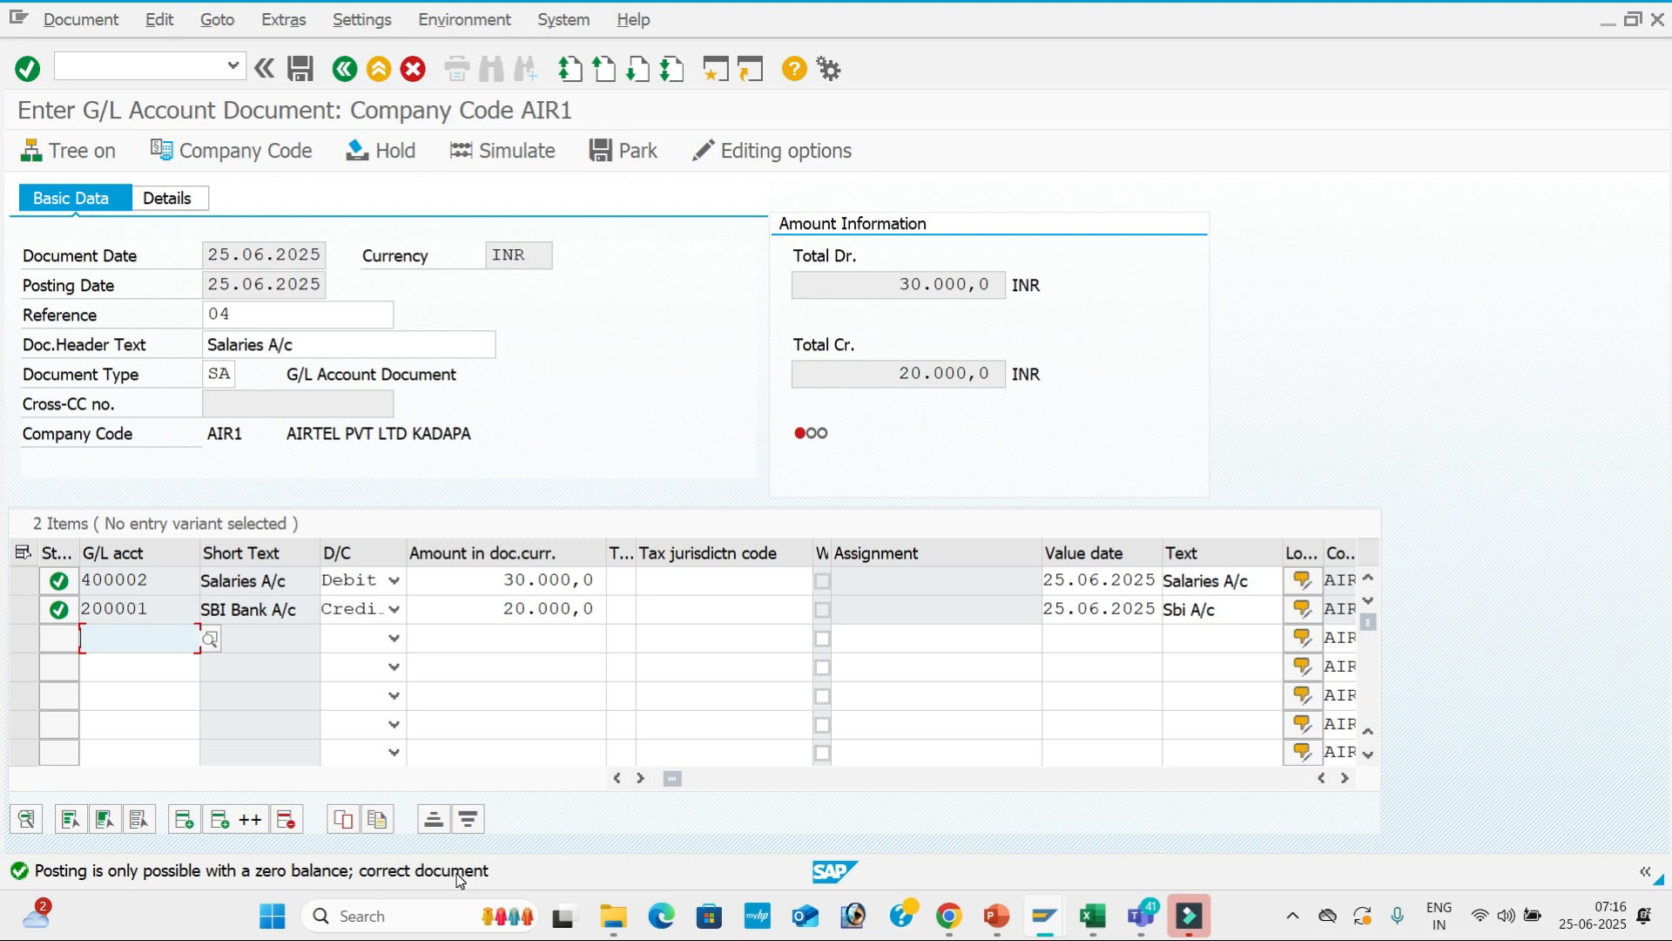
left_click(499, 610)
left_click_drag(499, 609, 631, 609)
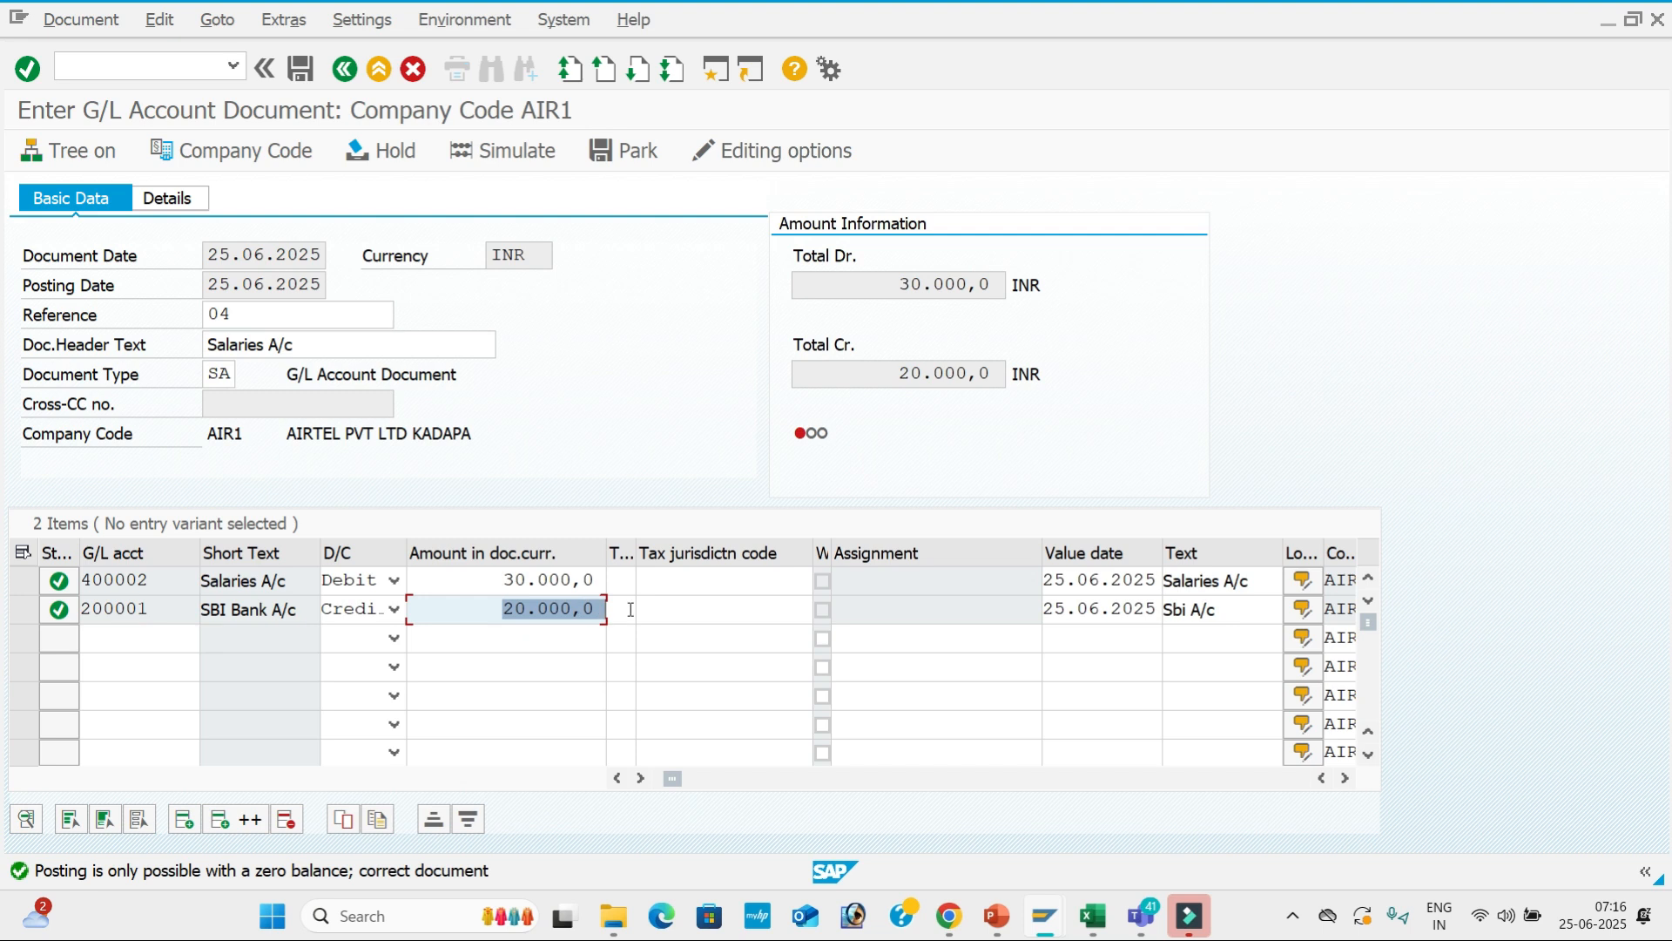
type("300000")
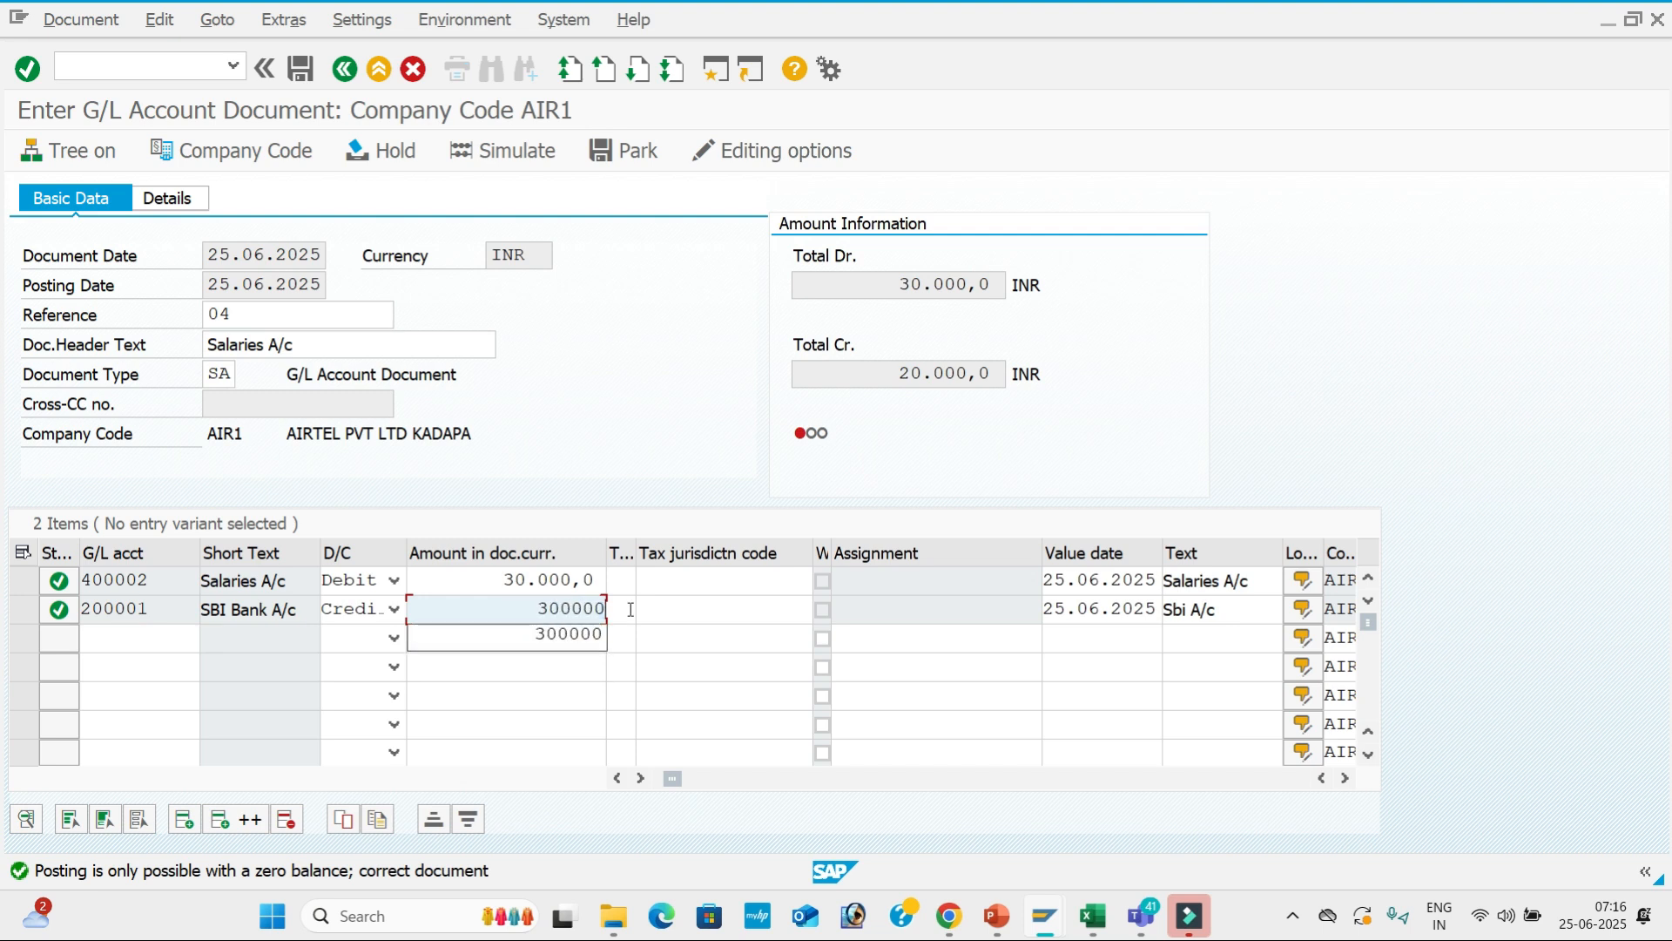
key("Return")
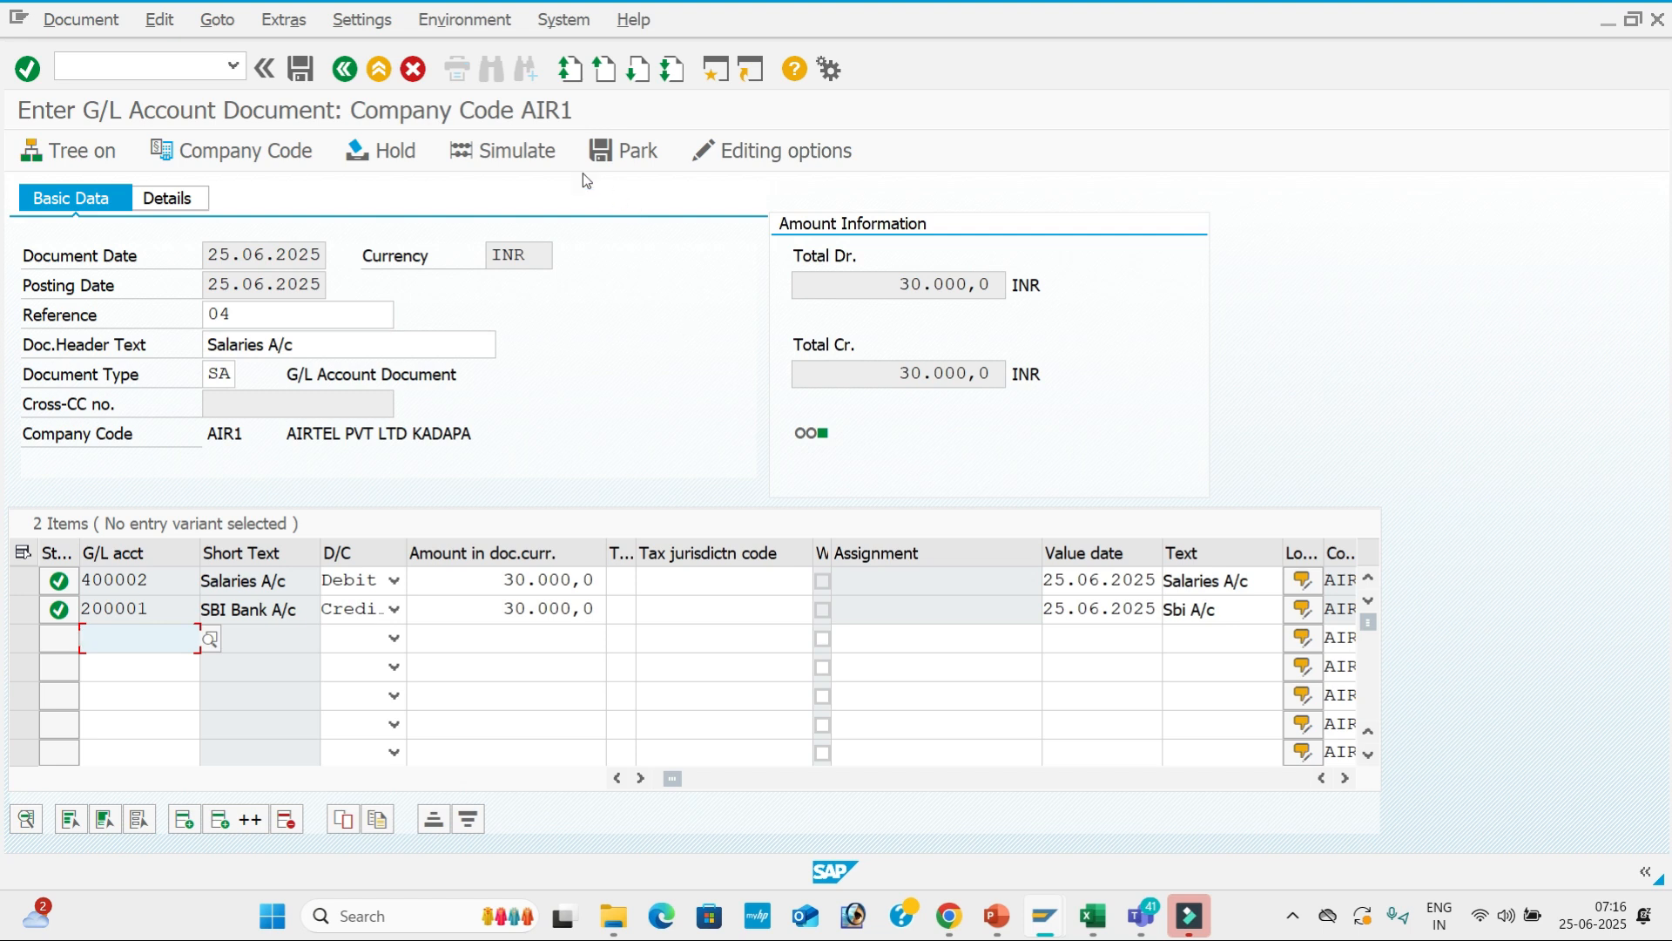
Simulate and post the balanced salaries document, glancing at the transaction-code slide.
left_click(533, 160)
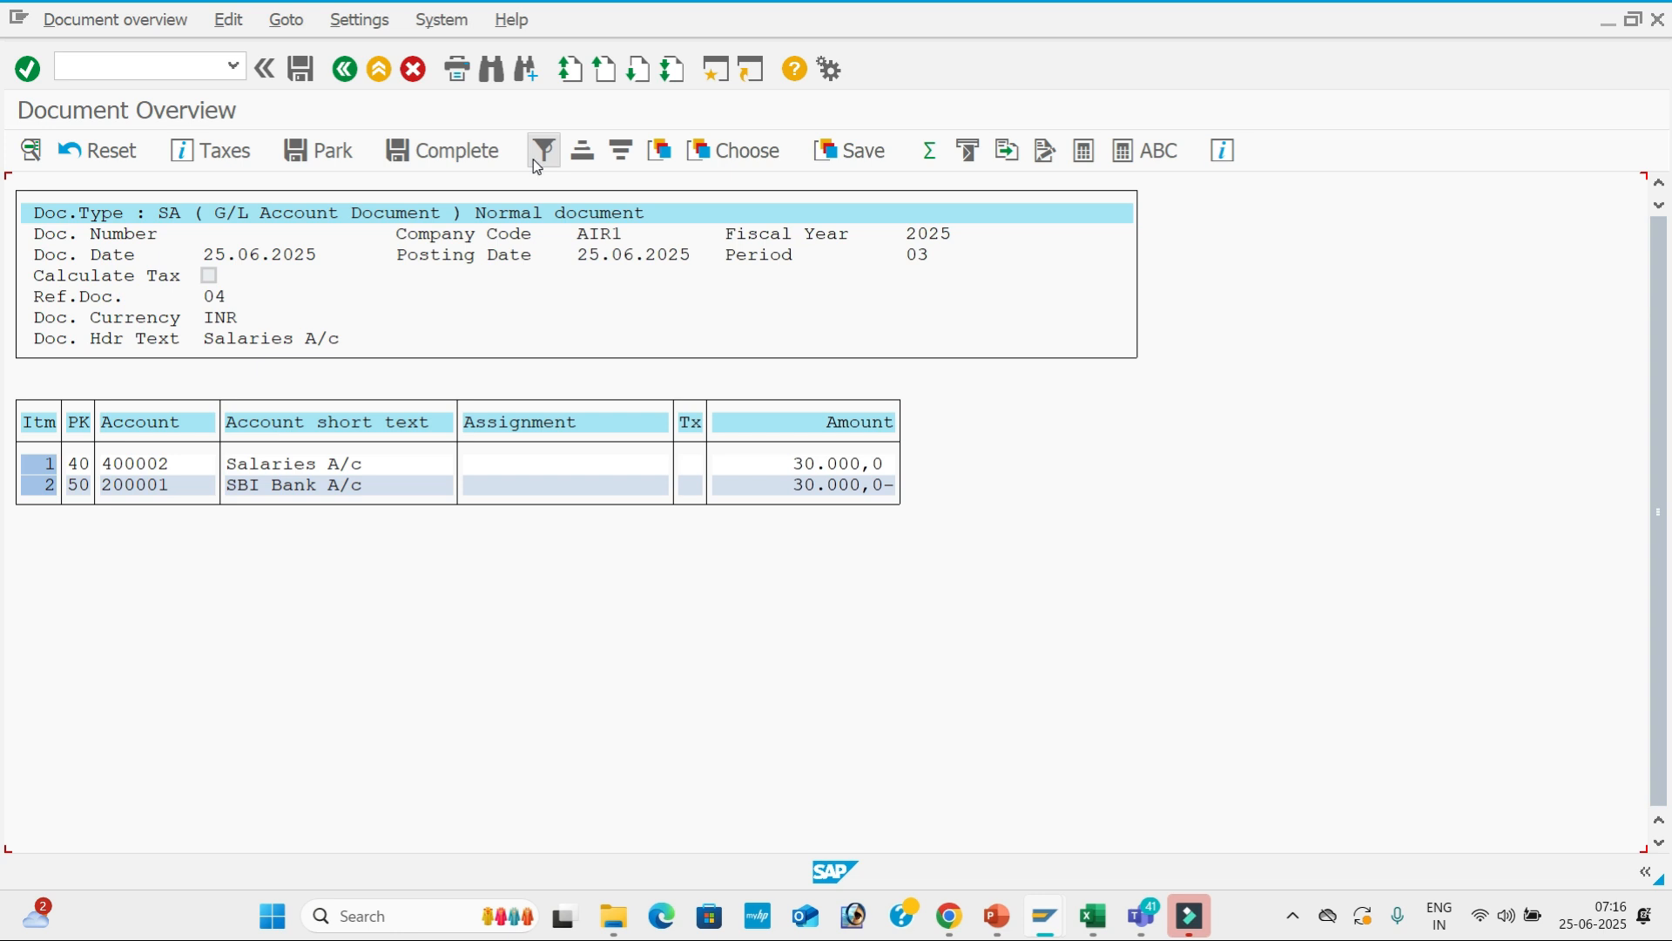
left_click(307, 71)
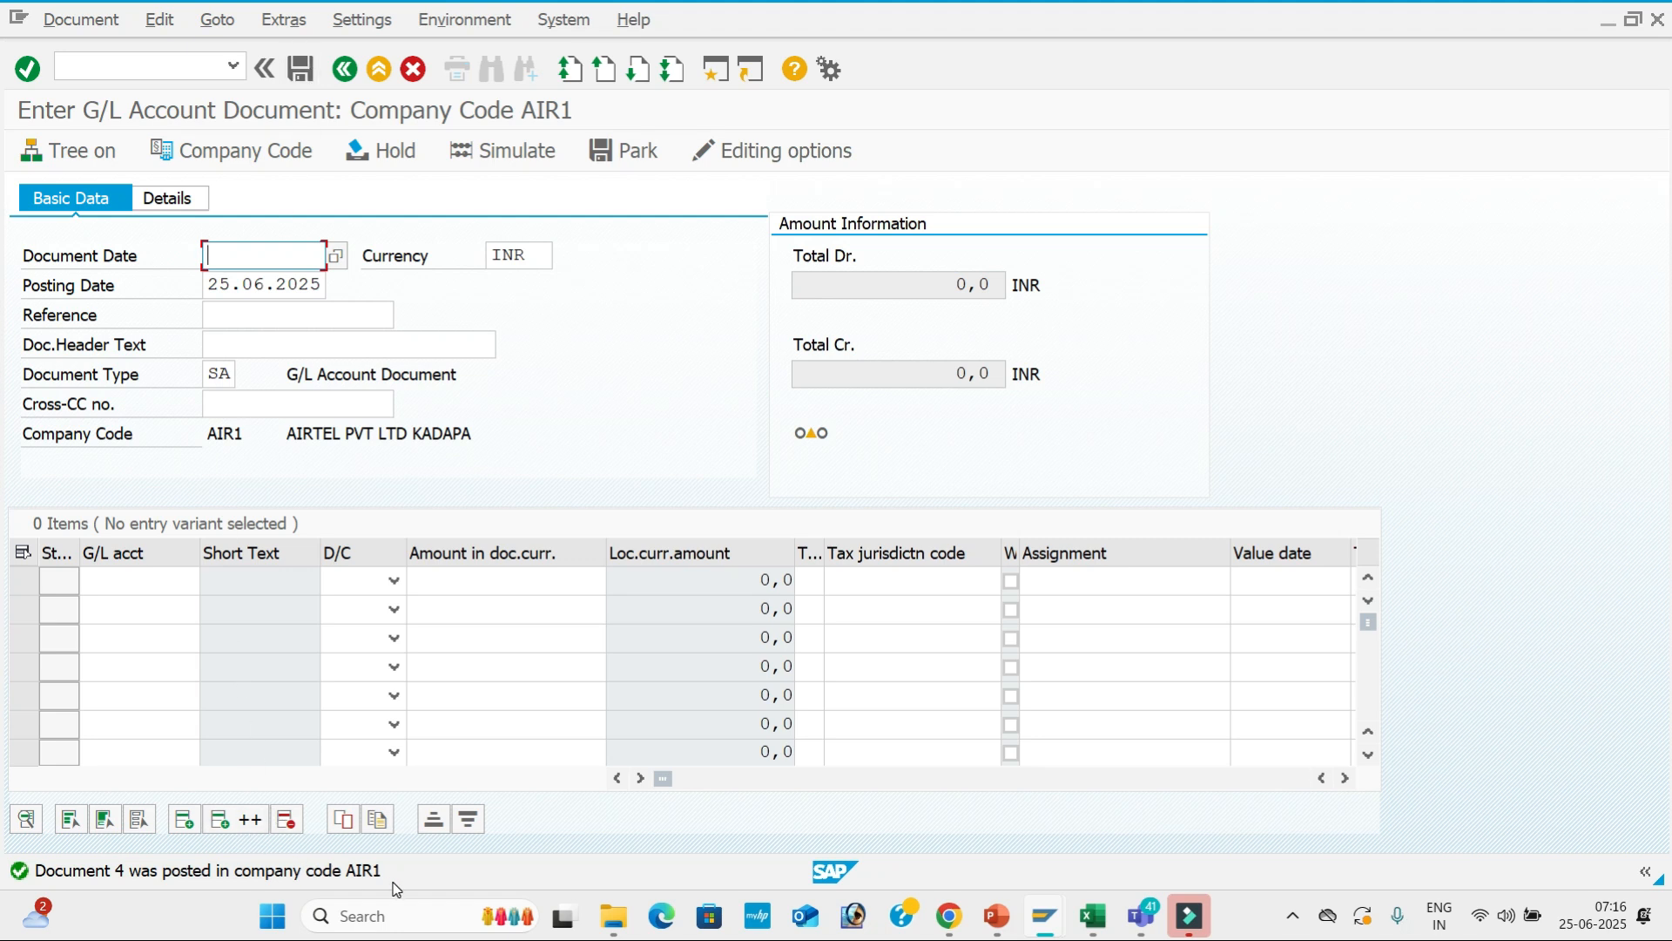
key("alt+Tab")
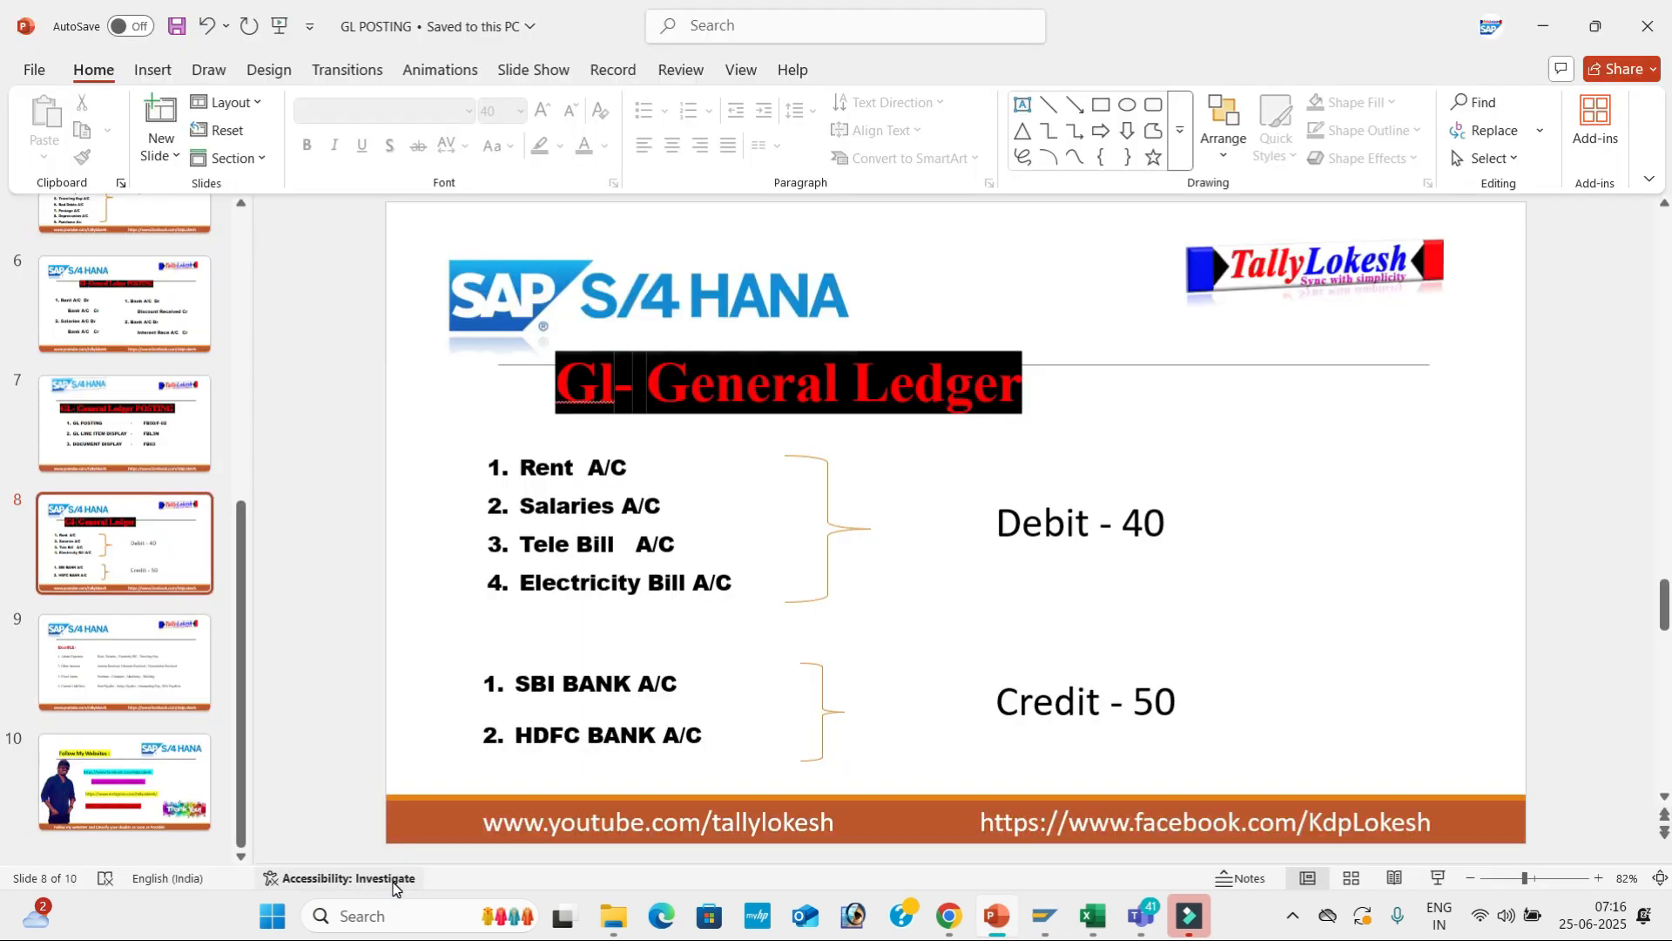
key("Page_Up")
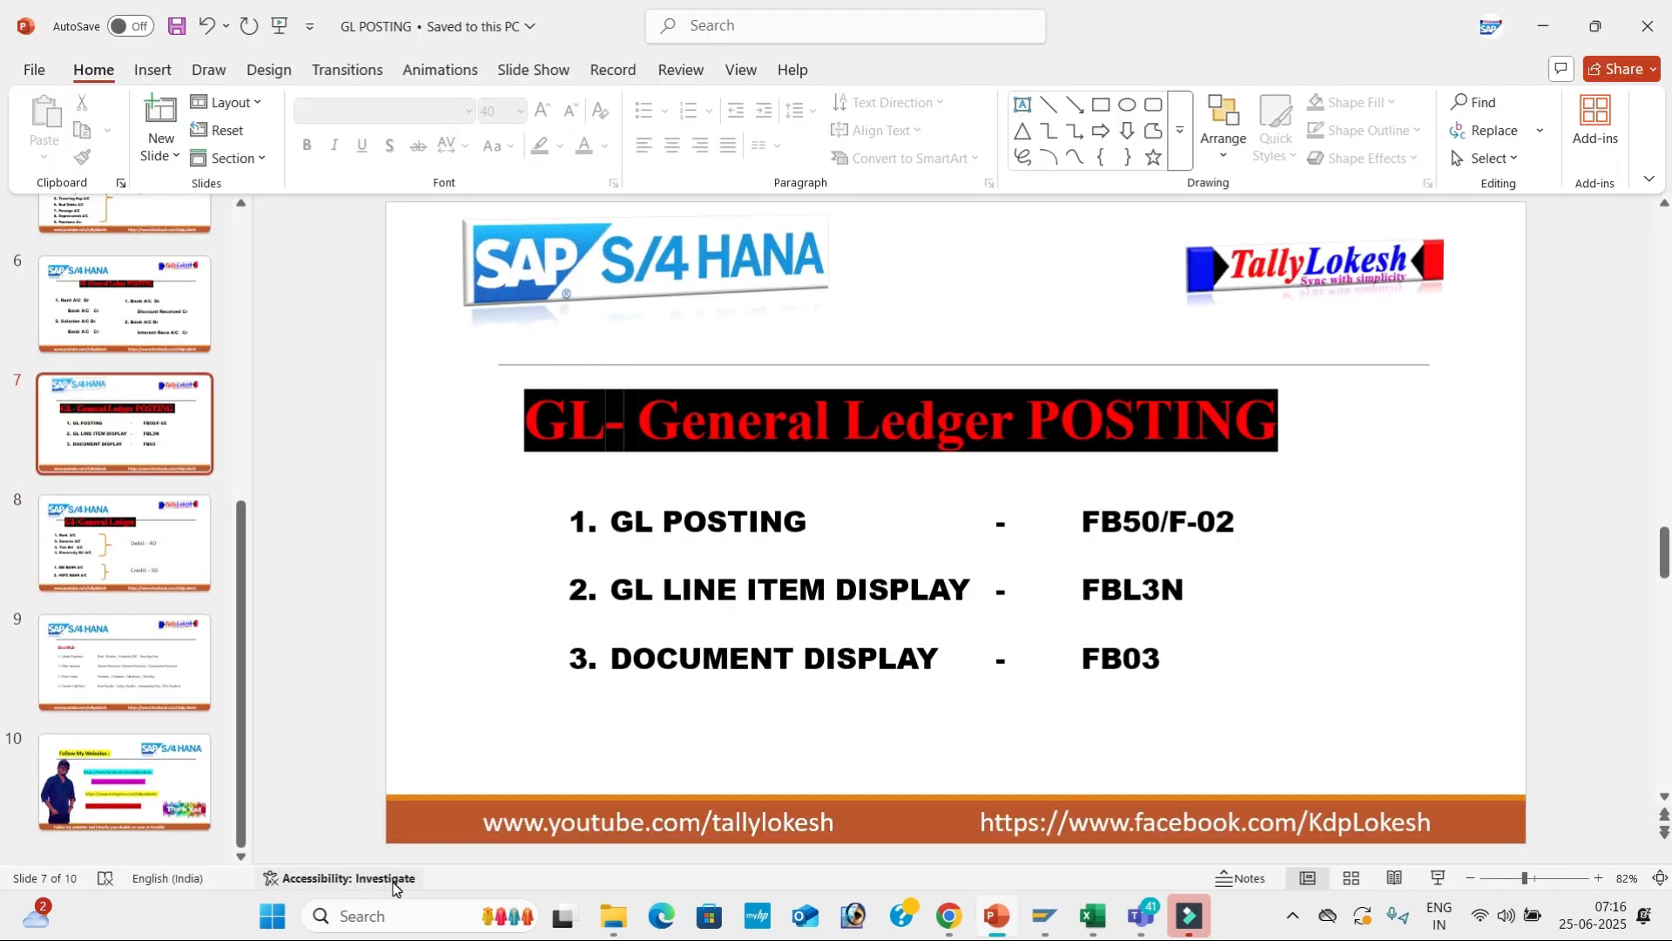
key("alt+Tab")
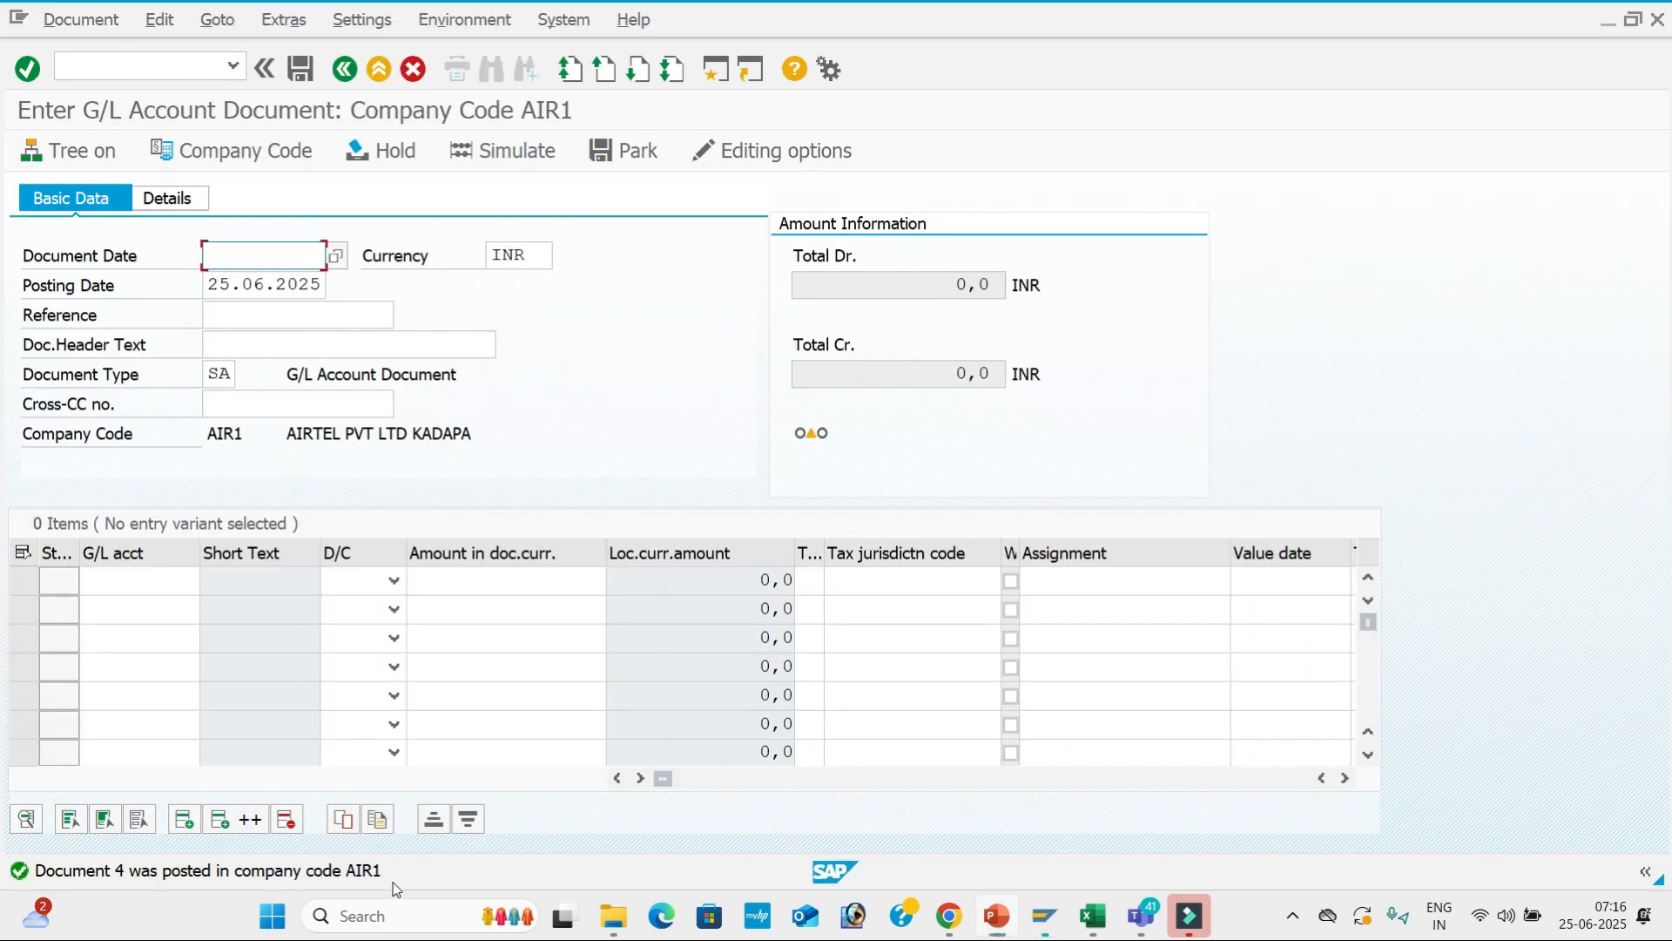
Open FBL3N via /nfbl3n and select G/L account 400001 Rent A/c.
left_click(174, 69)
type("/")
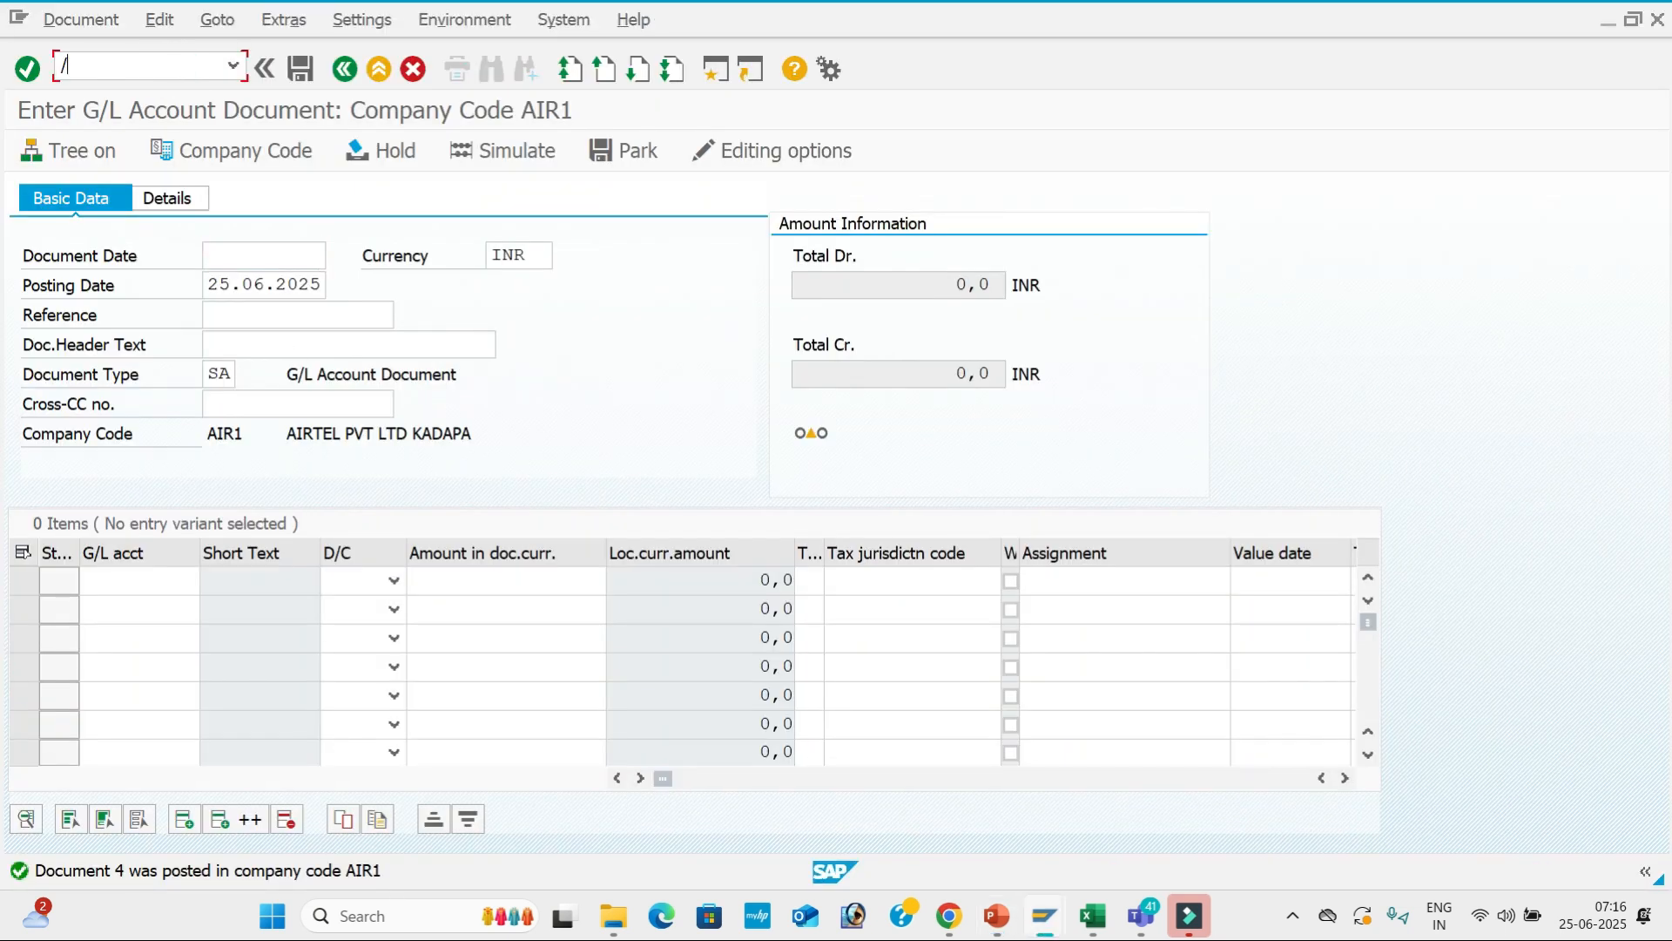
type("nfbl3n")
key("Return")
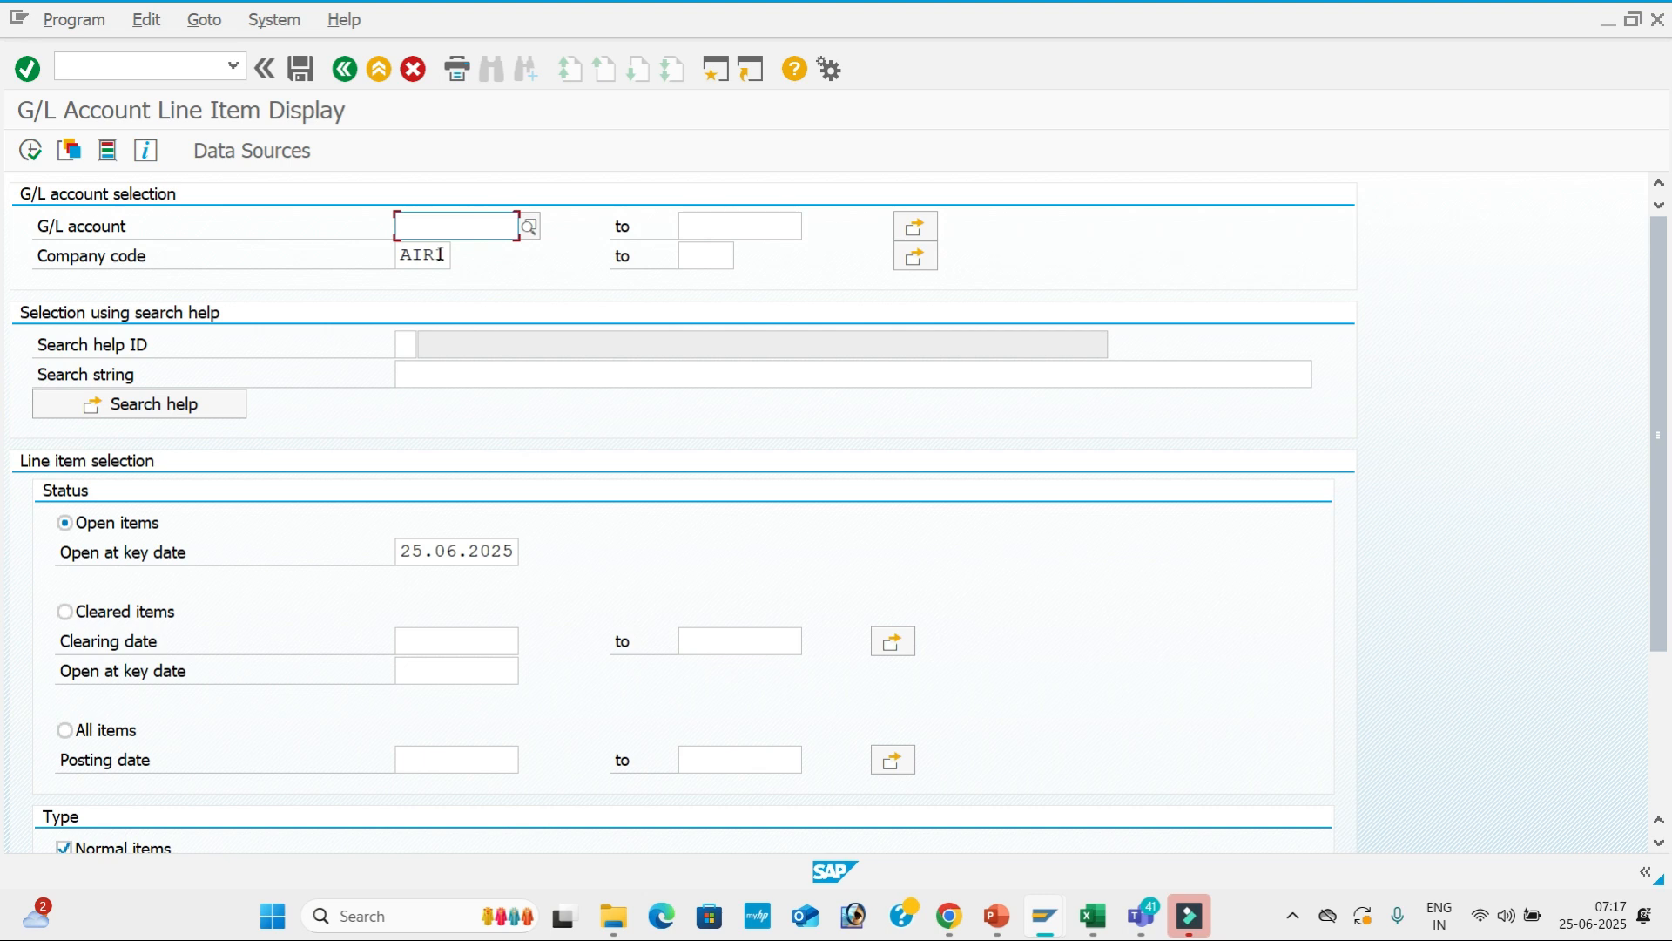
left_click(528, 230)
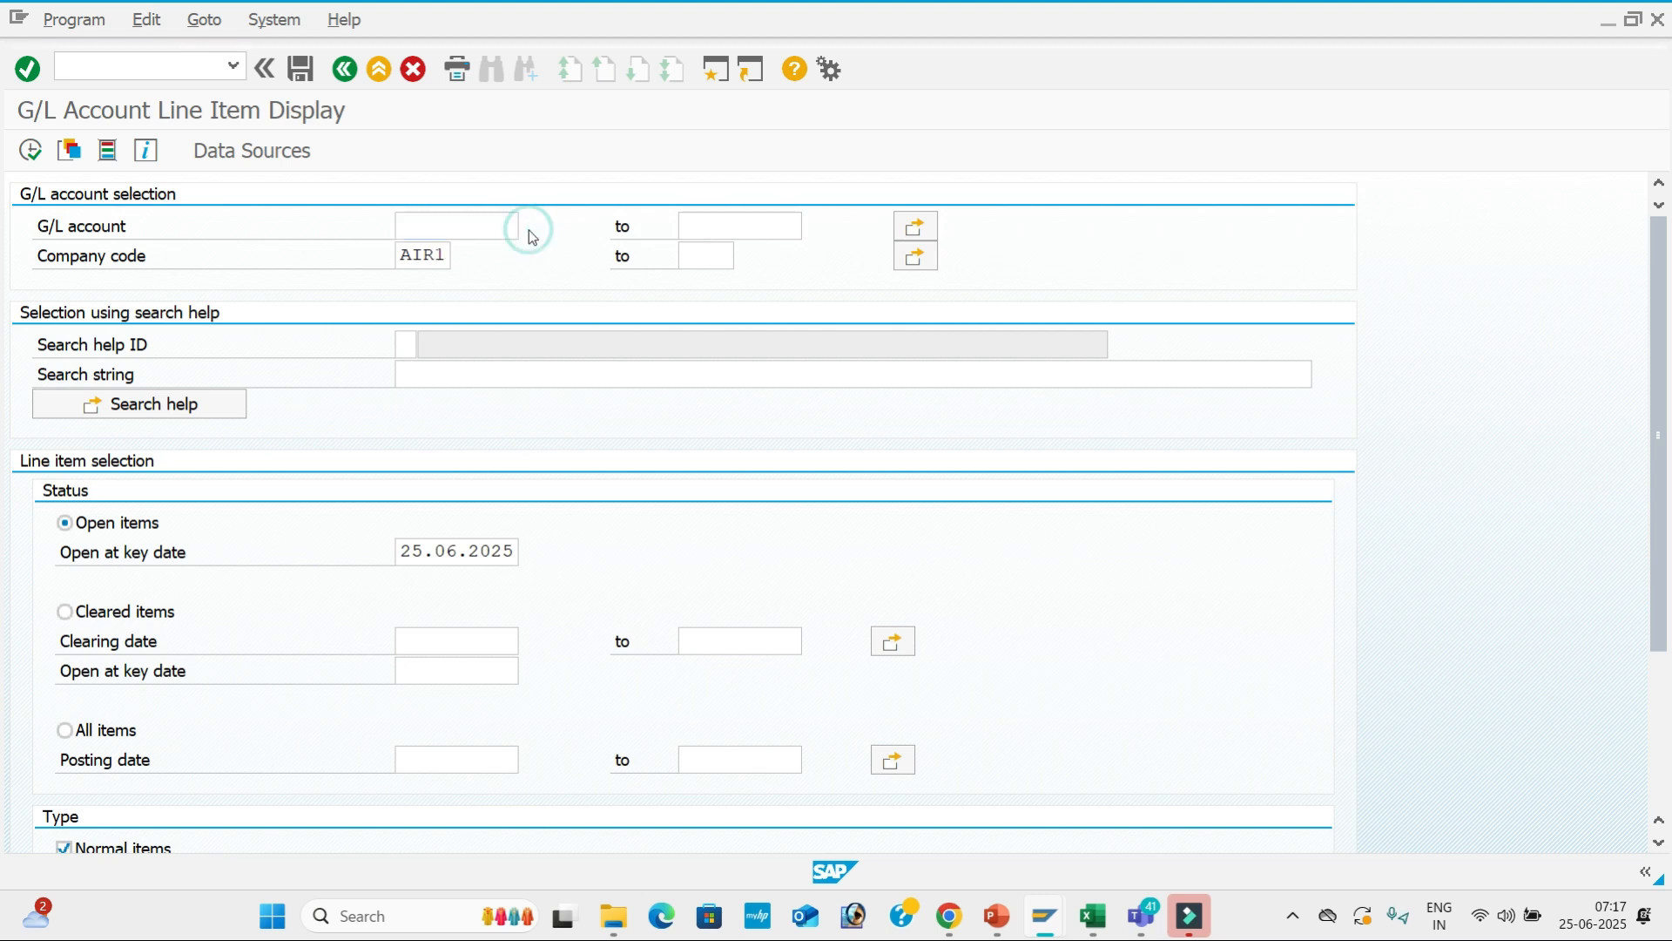
key("Return")
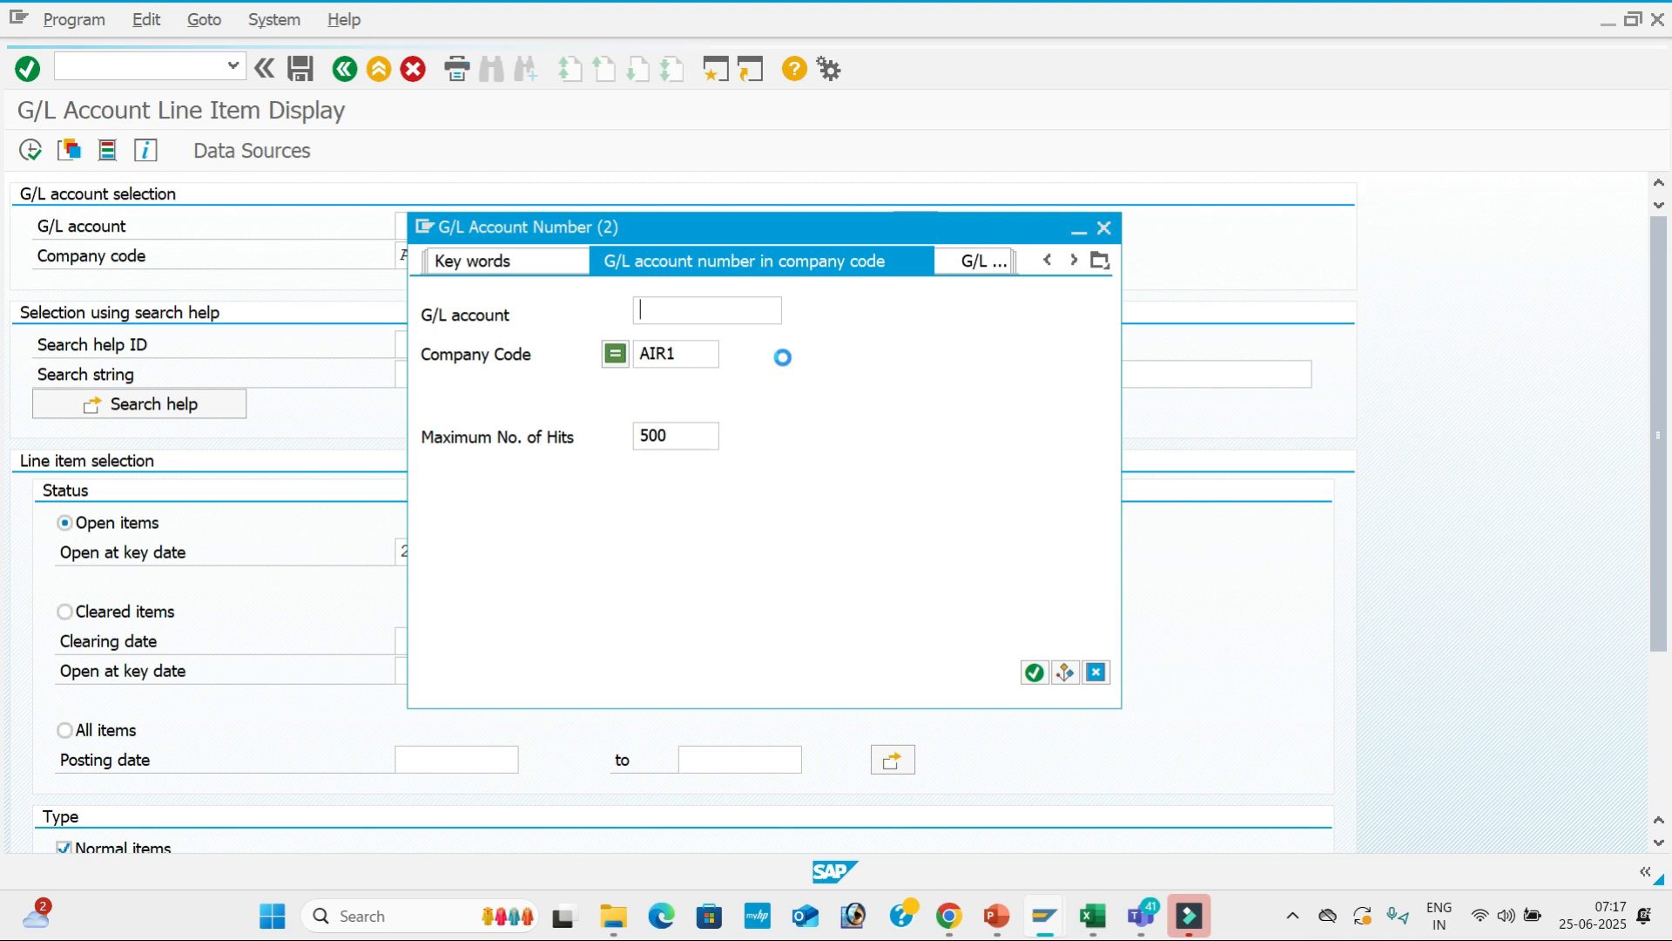
key("Down")
key("Down")
key("Down")
key("Down")
key("Down")
key("Down")
key("Down")
key("Down")
key("Down")
key("Down")
key("Down")
key("Down")
key("Down")
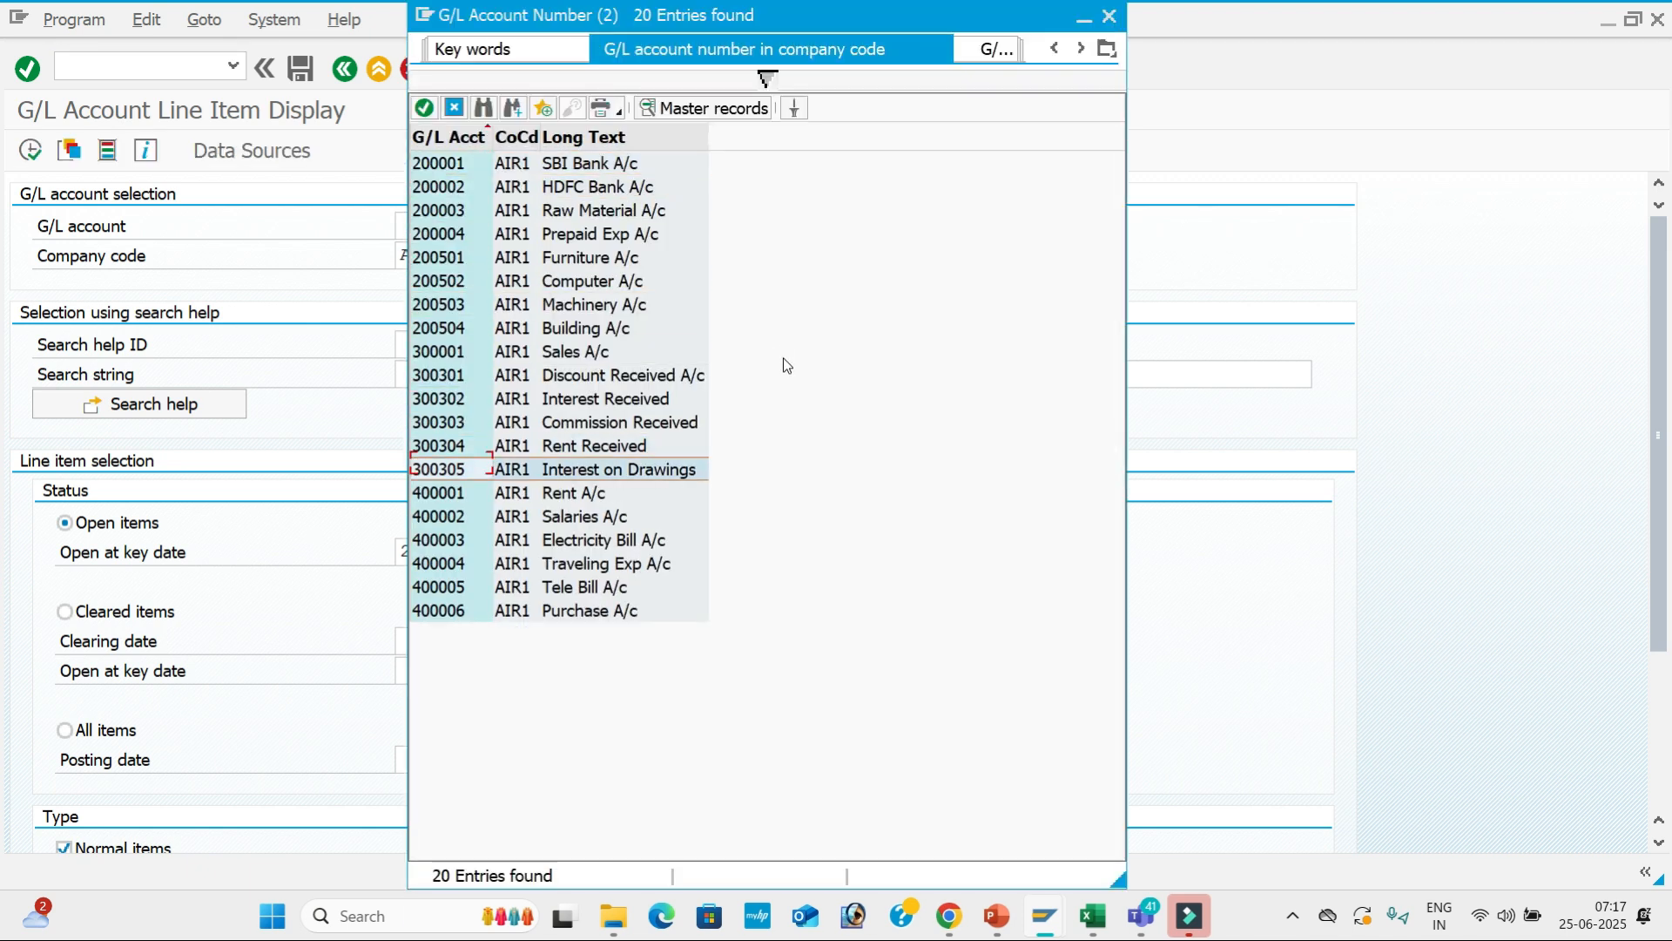
key("Return")
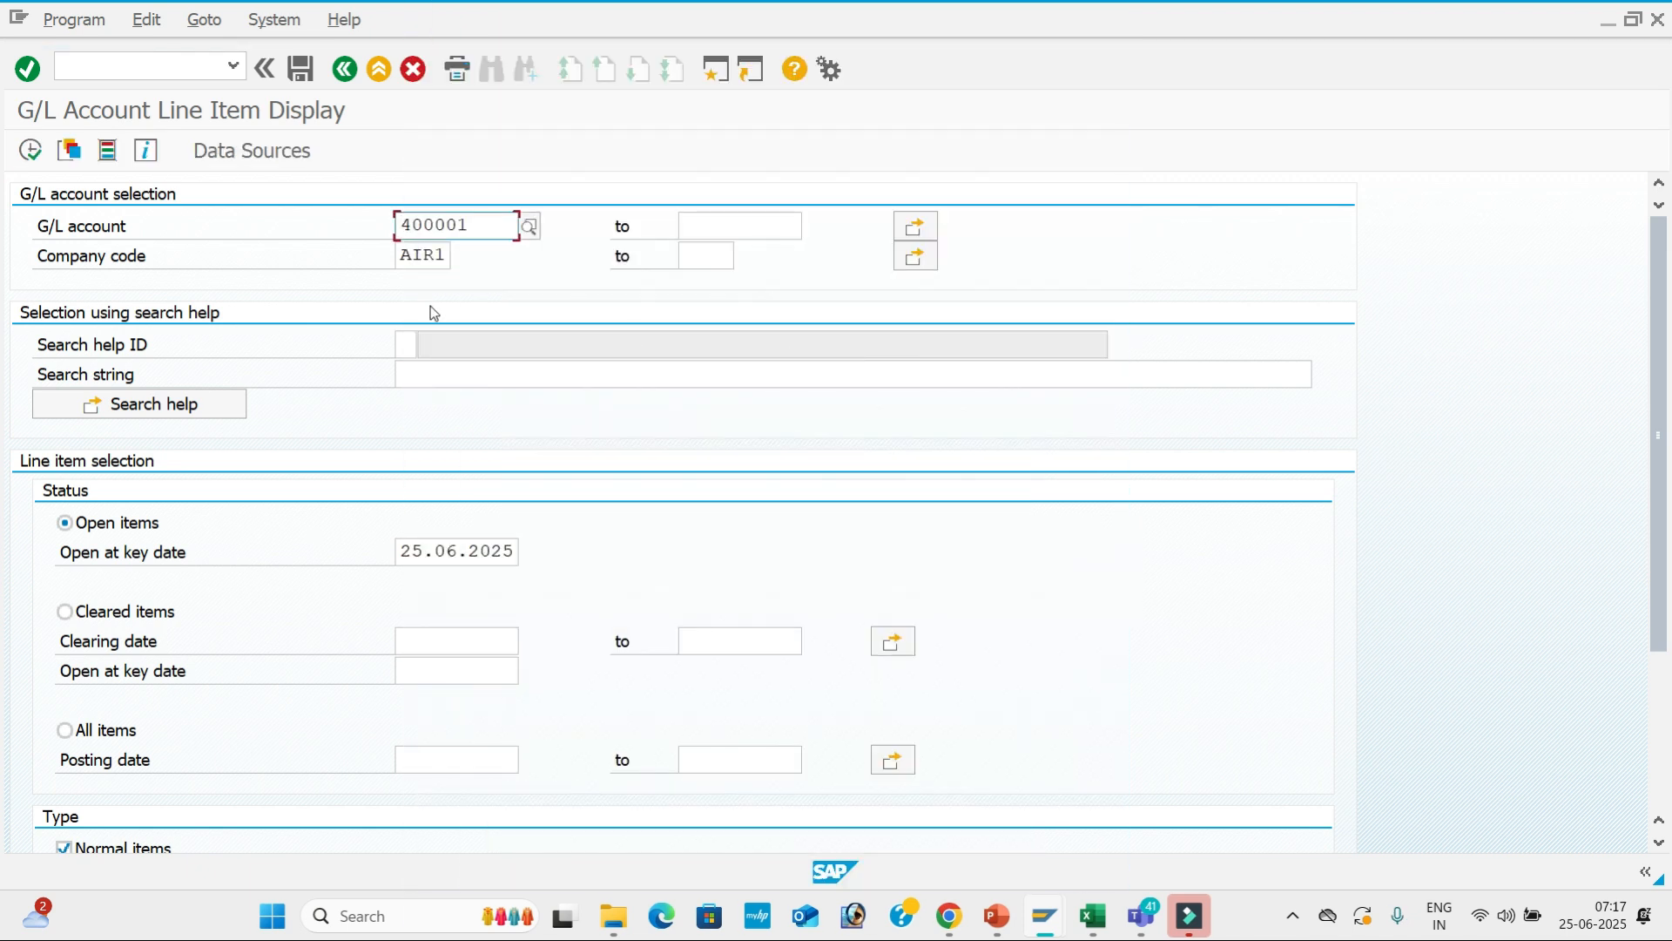
Run the report for 400001, showing documents 1 and 2 totalling 30,000 INR, then go back.
left_click(31, 153)
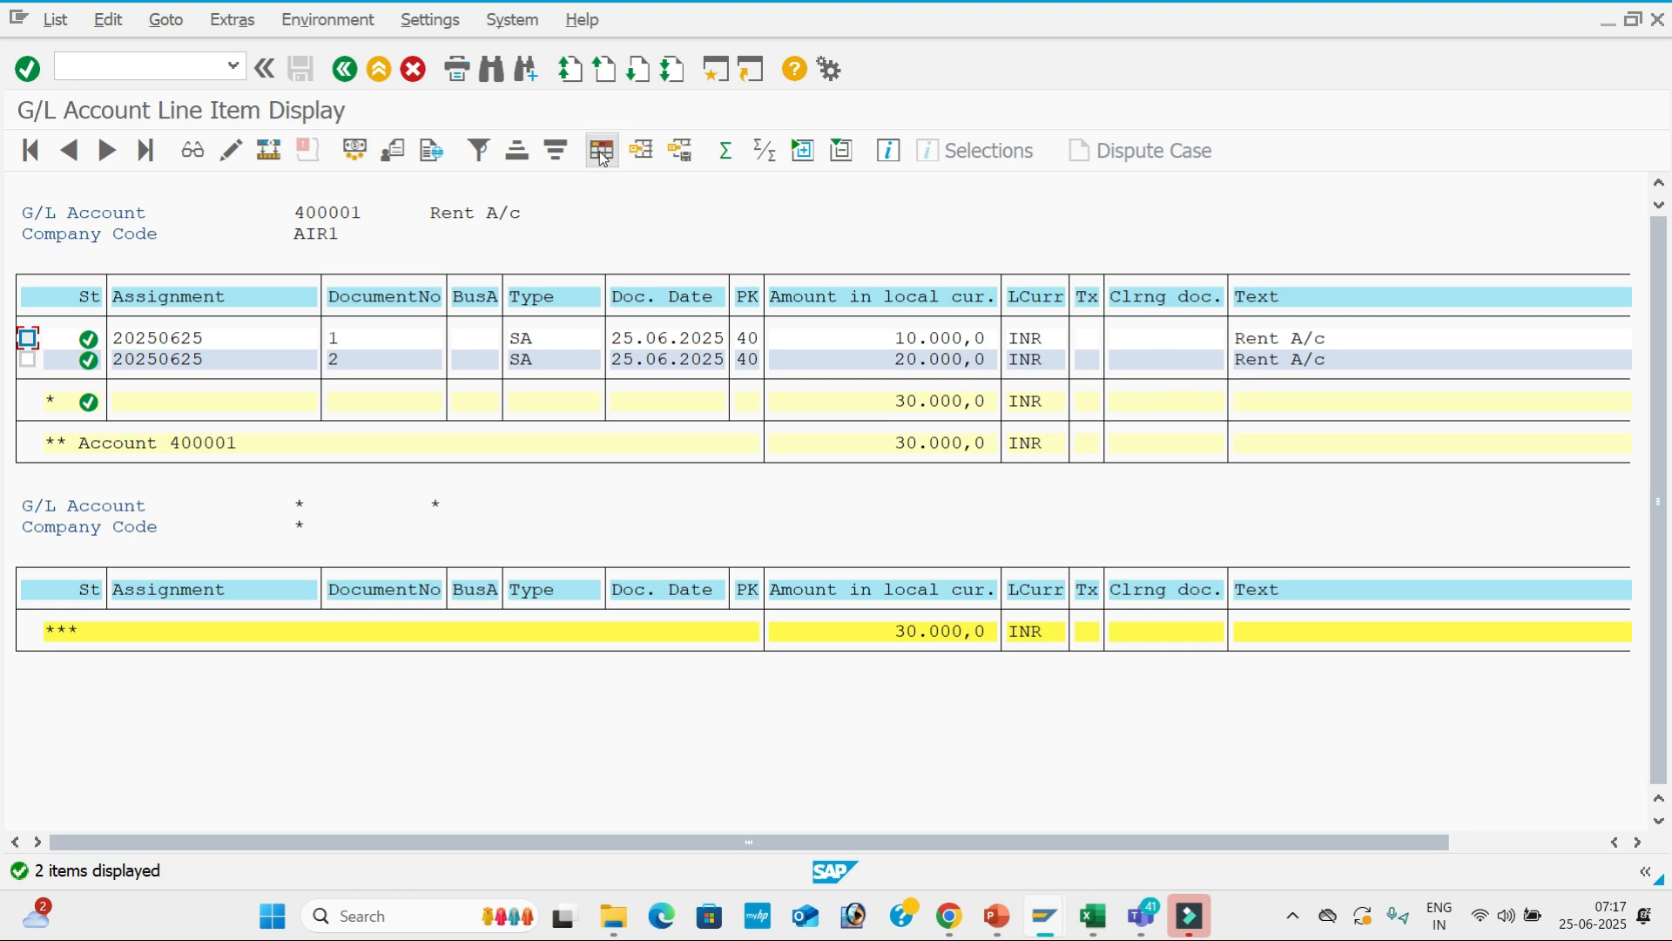
left_click(345, 70)
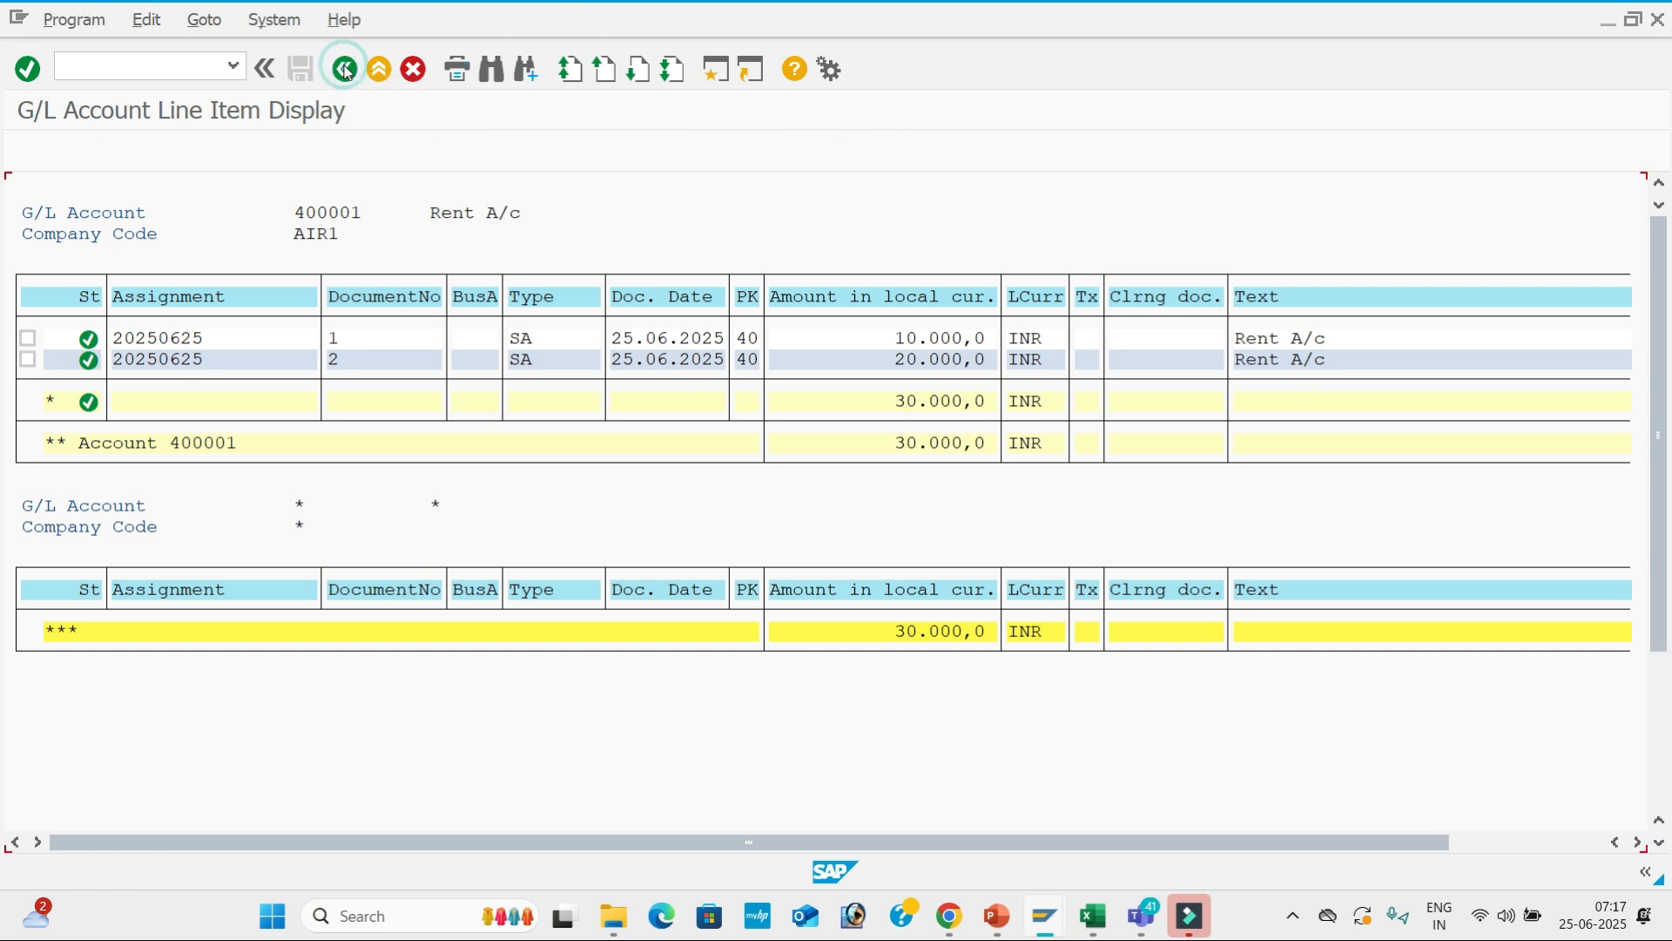
Select Salaries A/c 400002, run its line items (70,000 INR total), then go back.
left_click(529, 226)
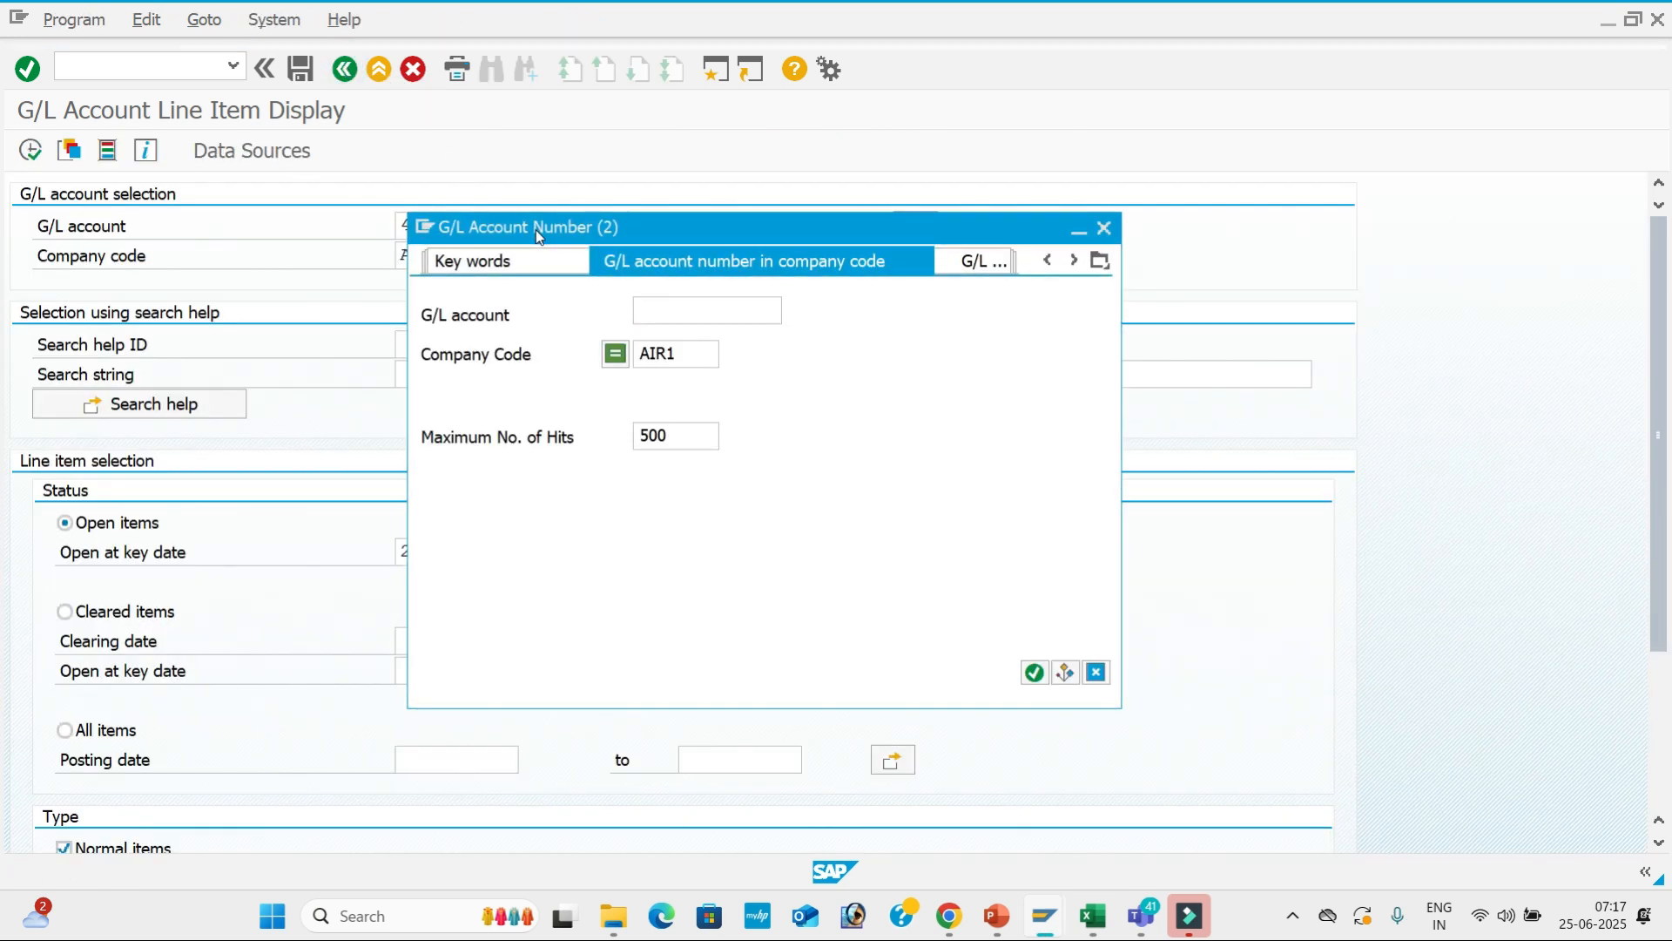
key("Return")
key("Down")
key("Down")
key("Up")
key("Return")
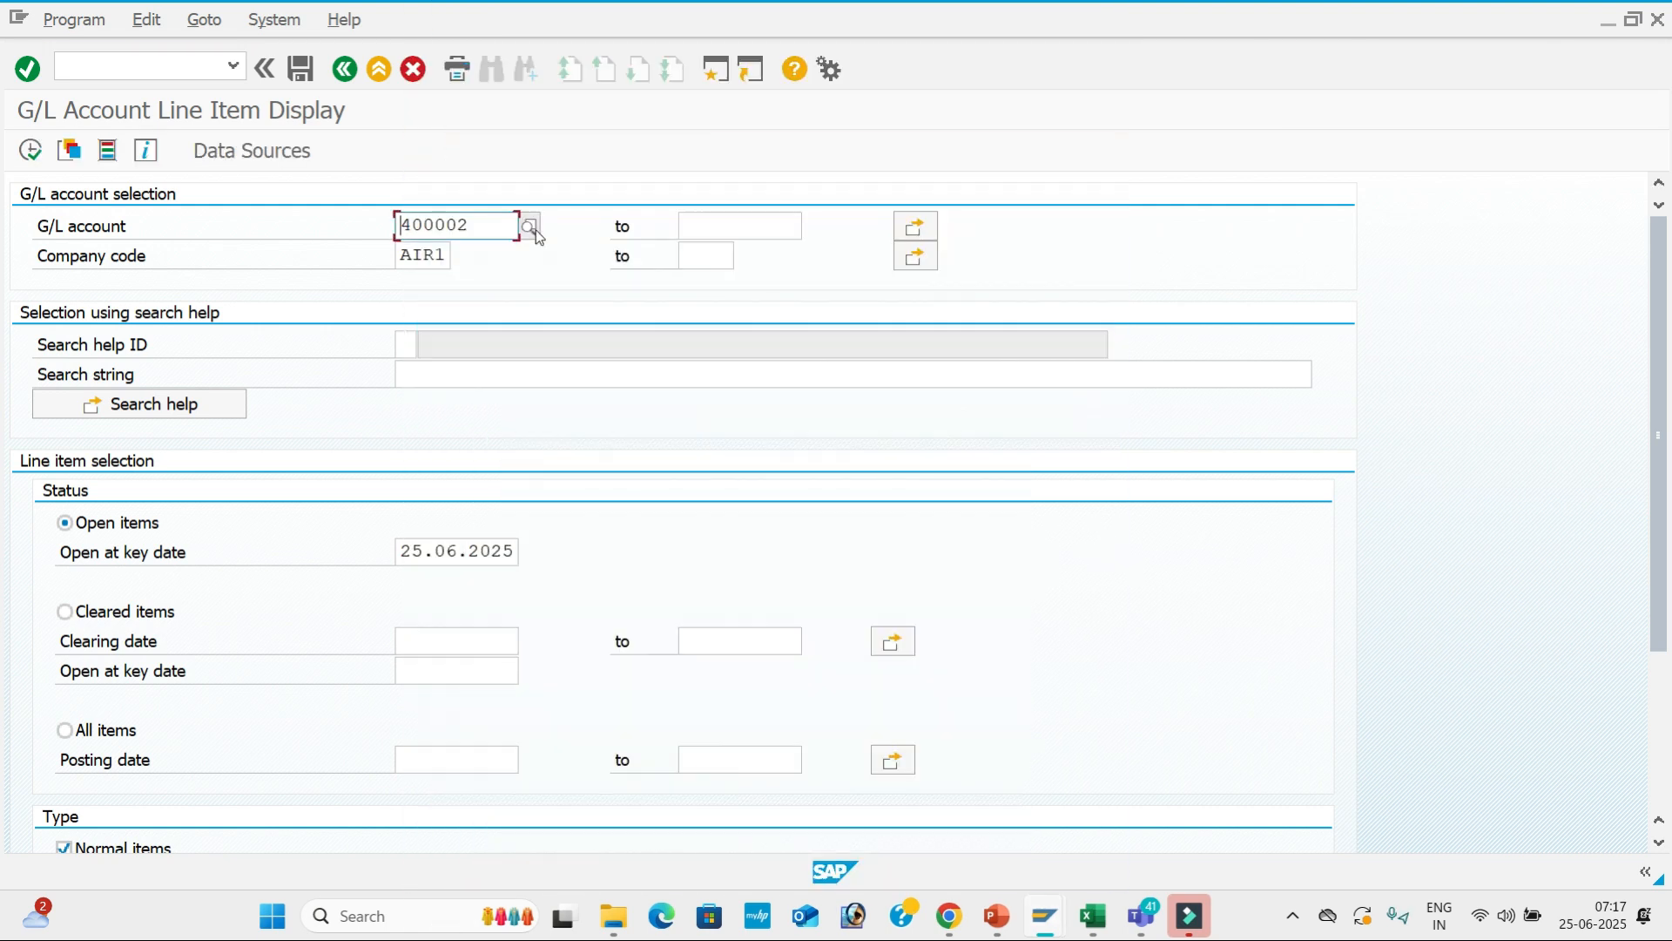
left_click(31, 151)
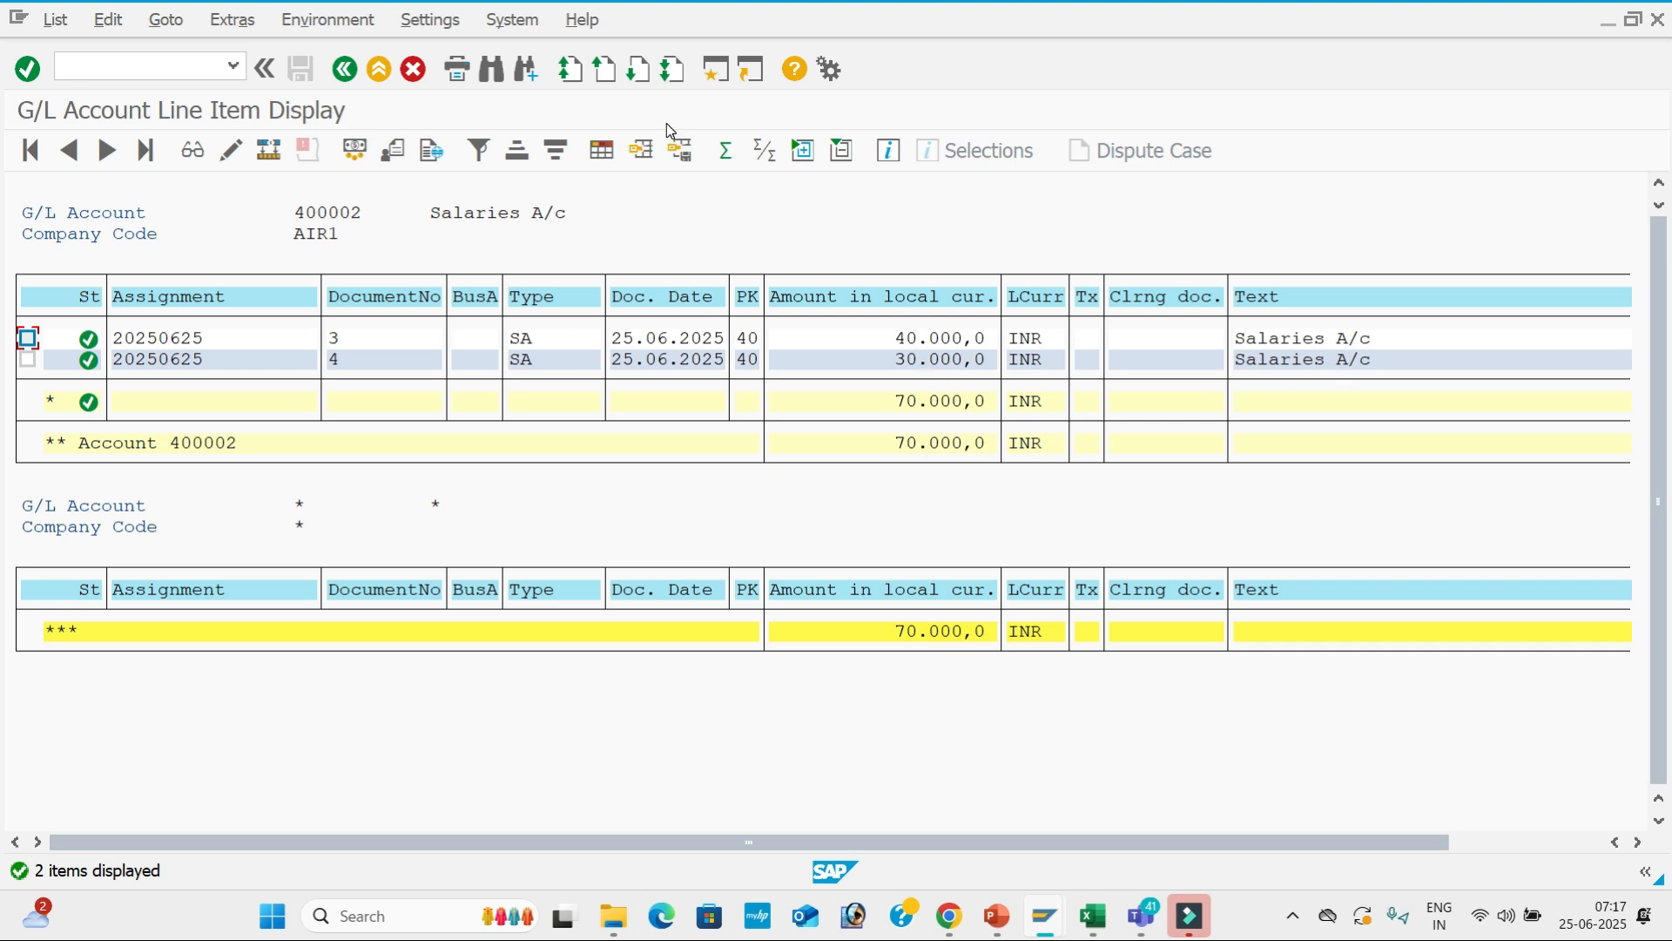
left_click(345, 69)
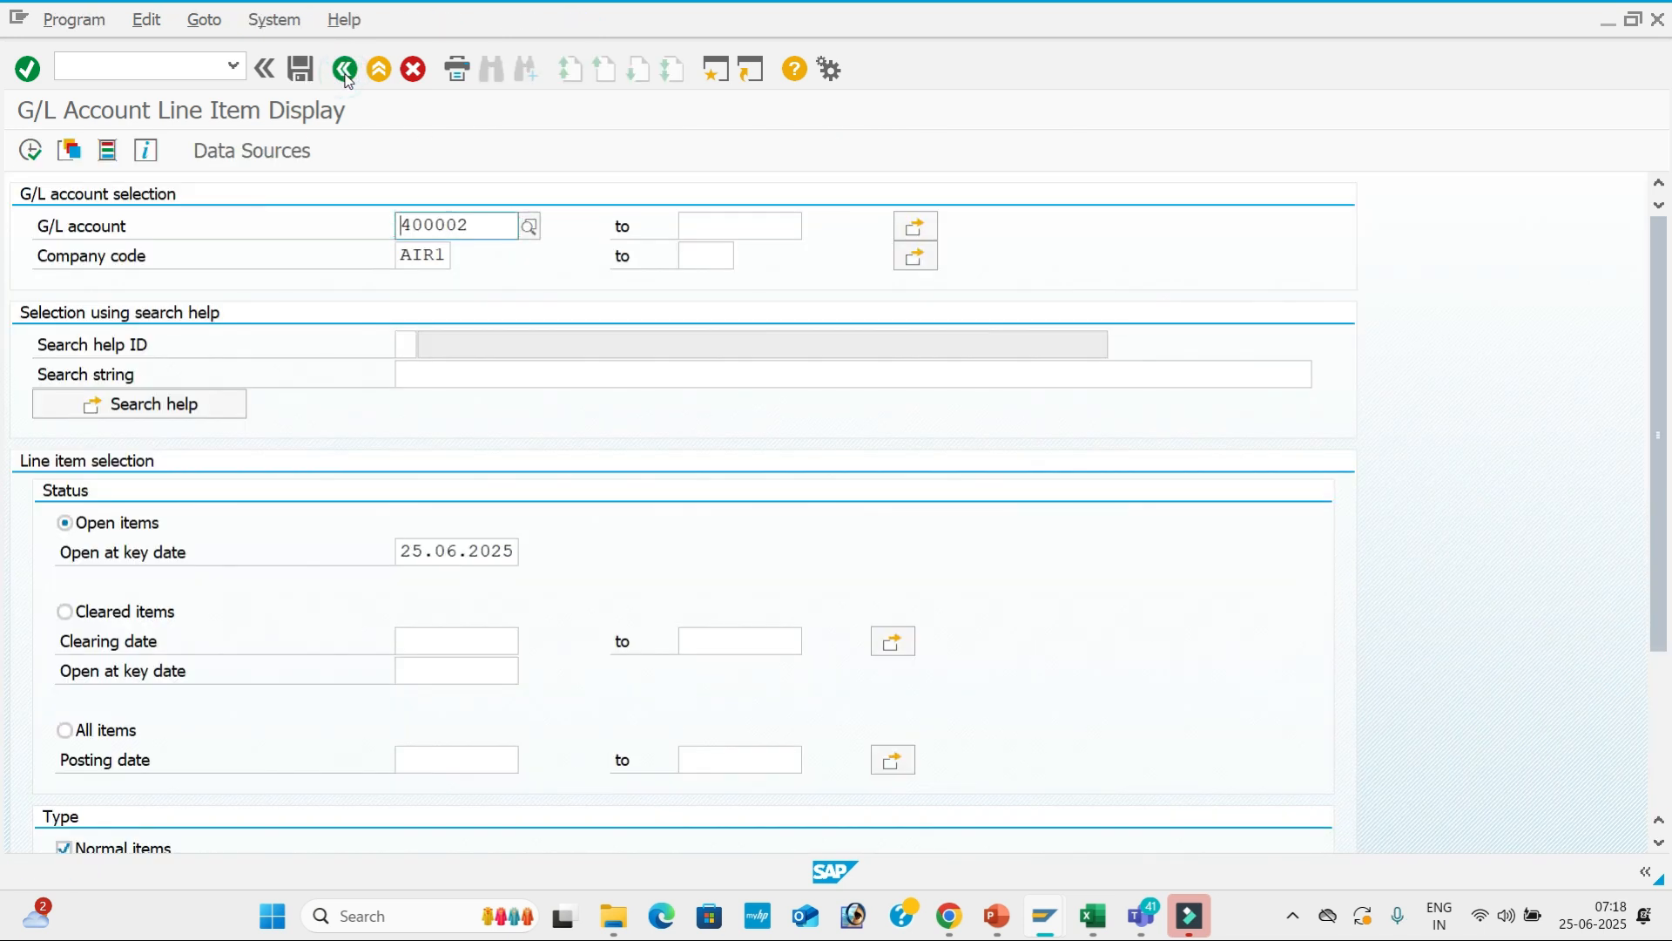
After checking the GL POSTING slide, open a new SAP GUI session window.
key("alt+Tab")
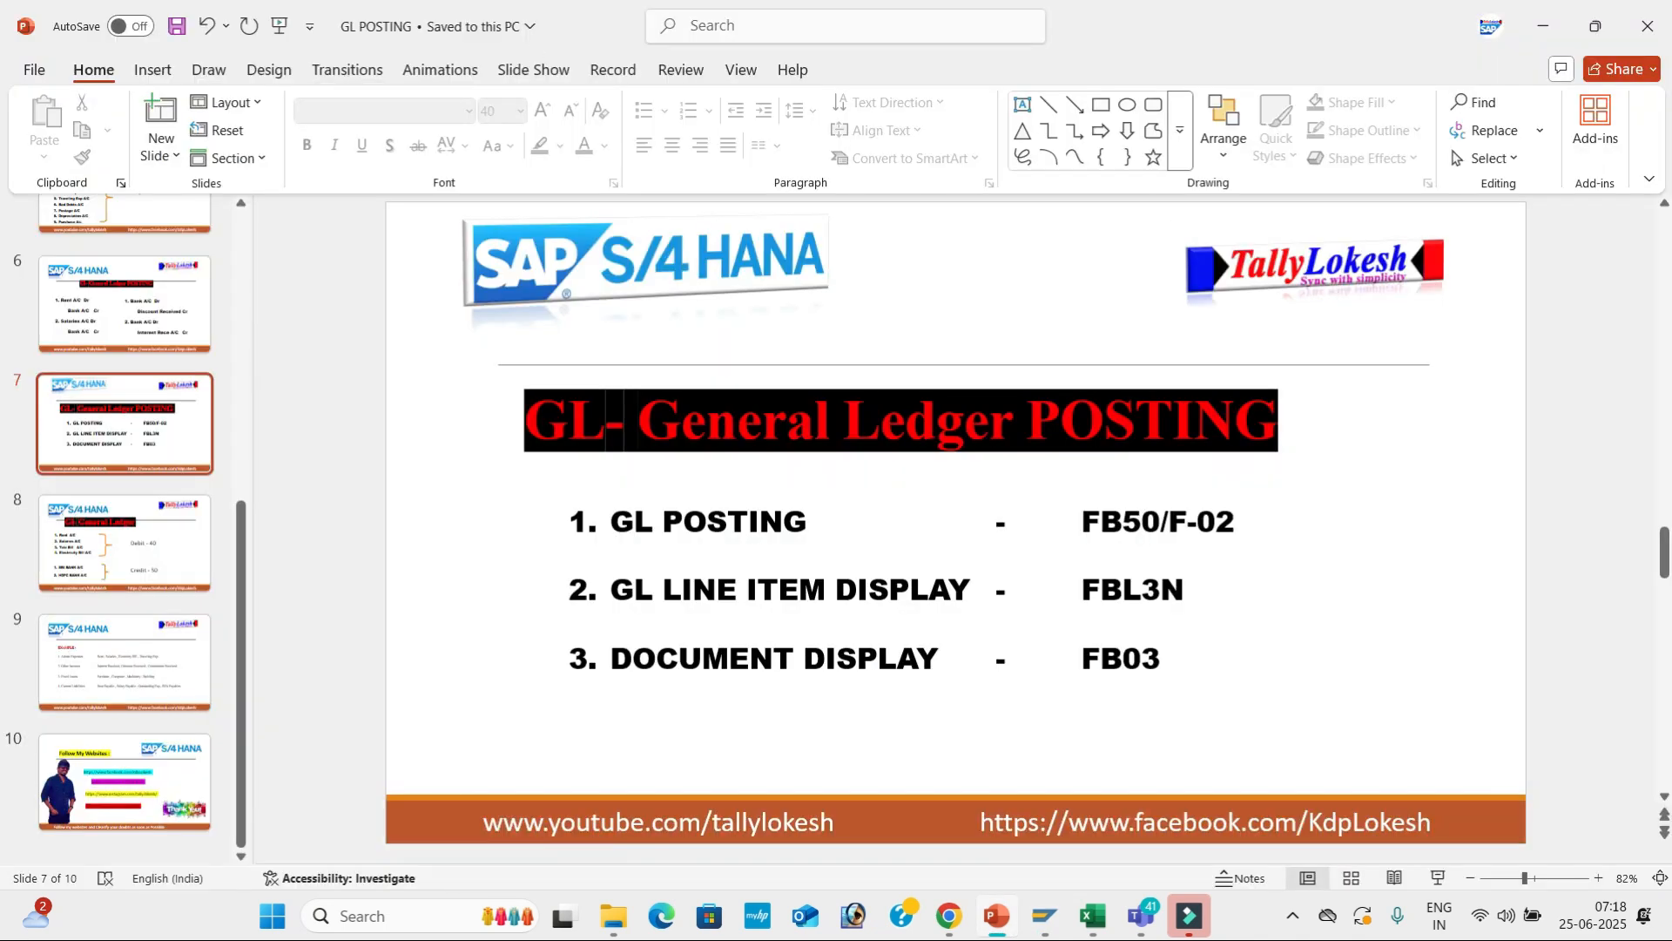
key("alt+Tab")
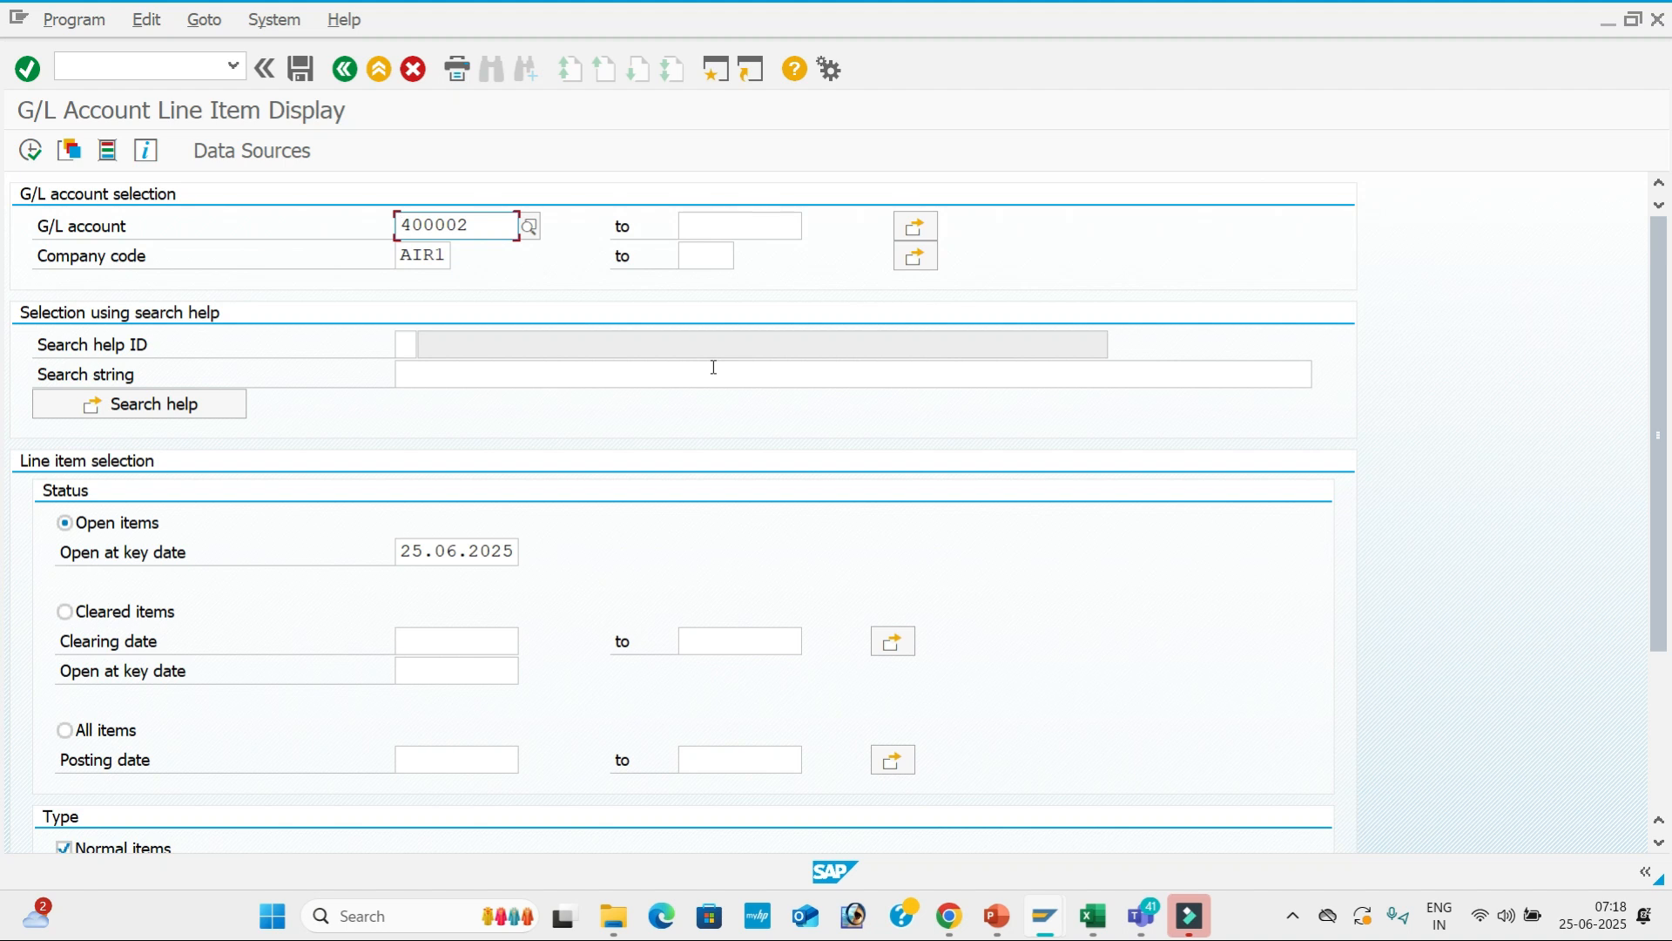
left_click(718, 79)
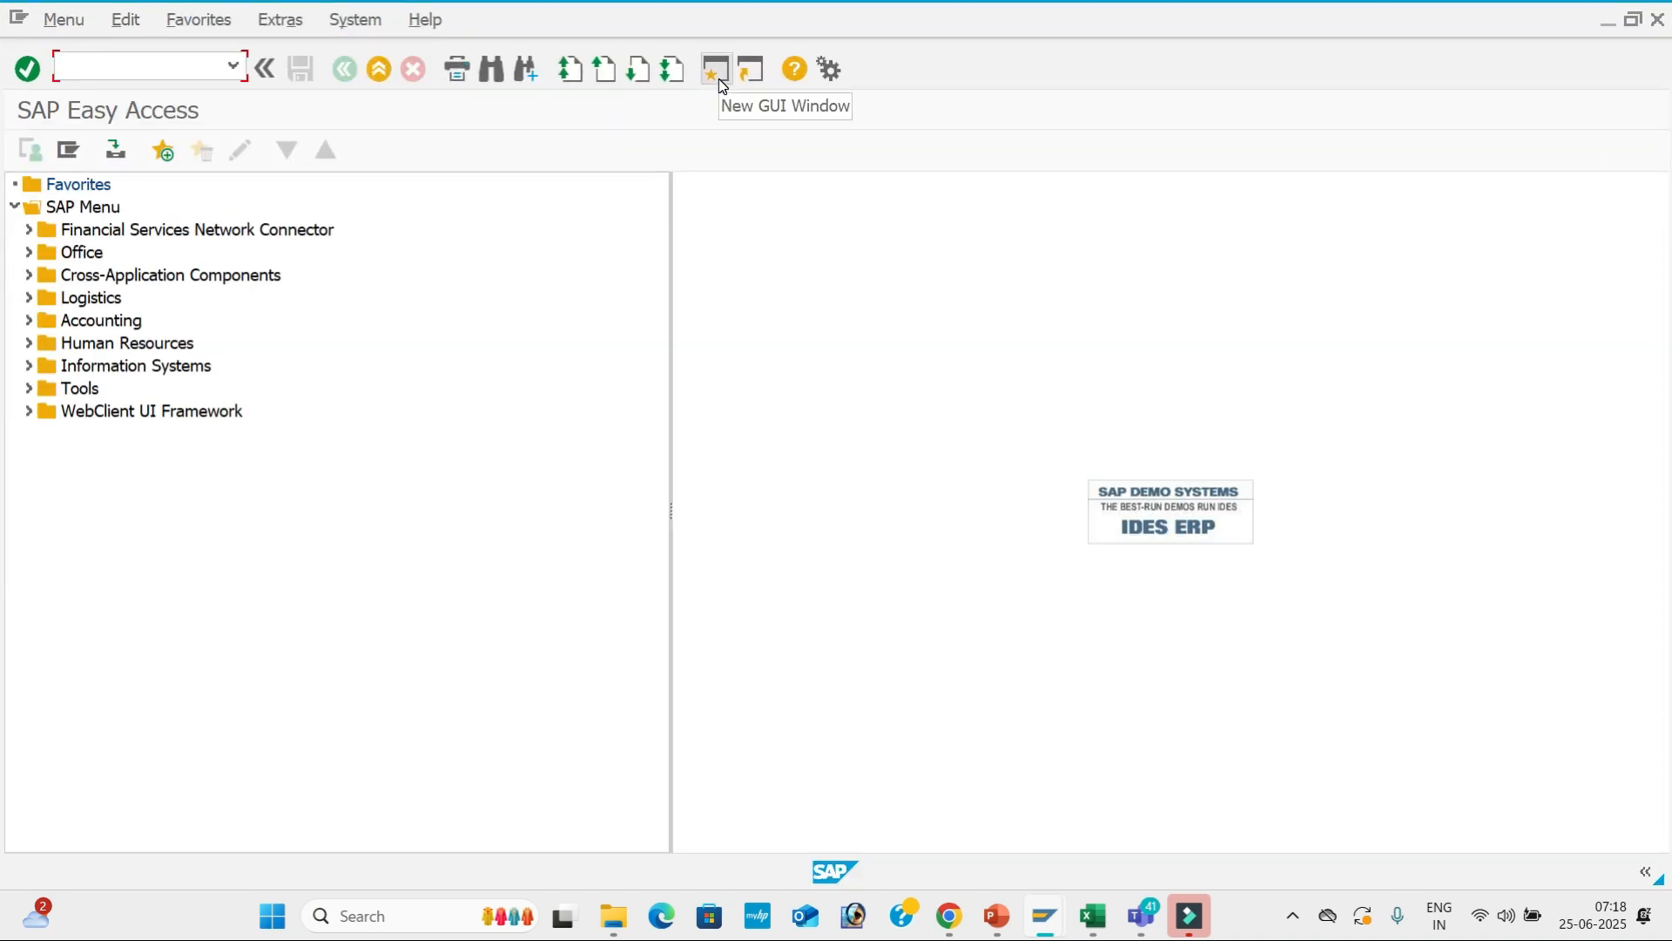
Start F-02 and enter document date 25.06.2025.
type("f-02")
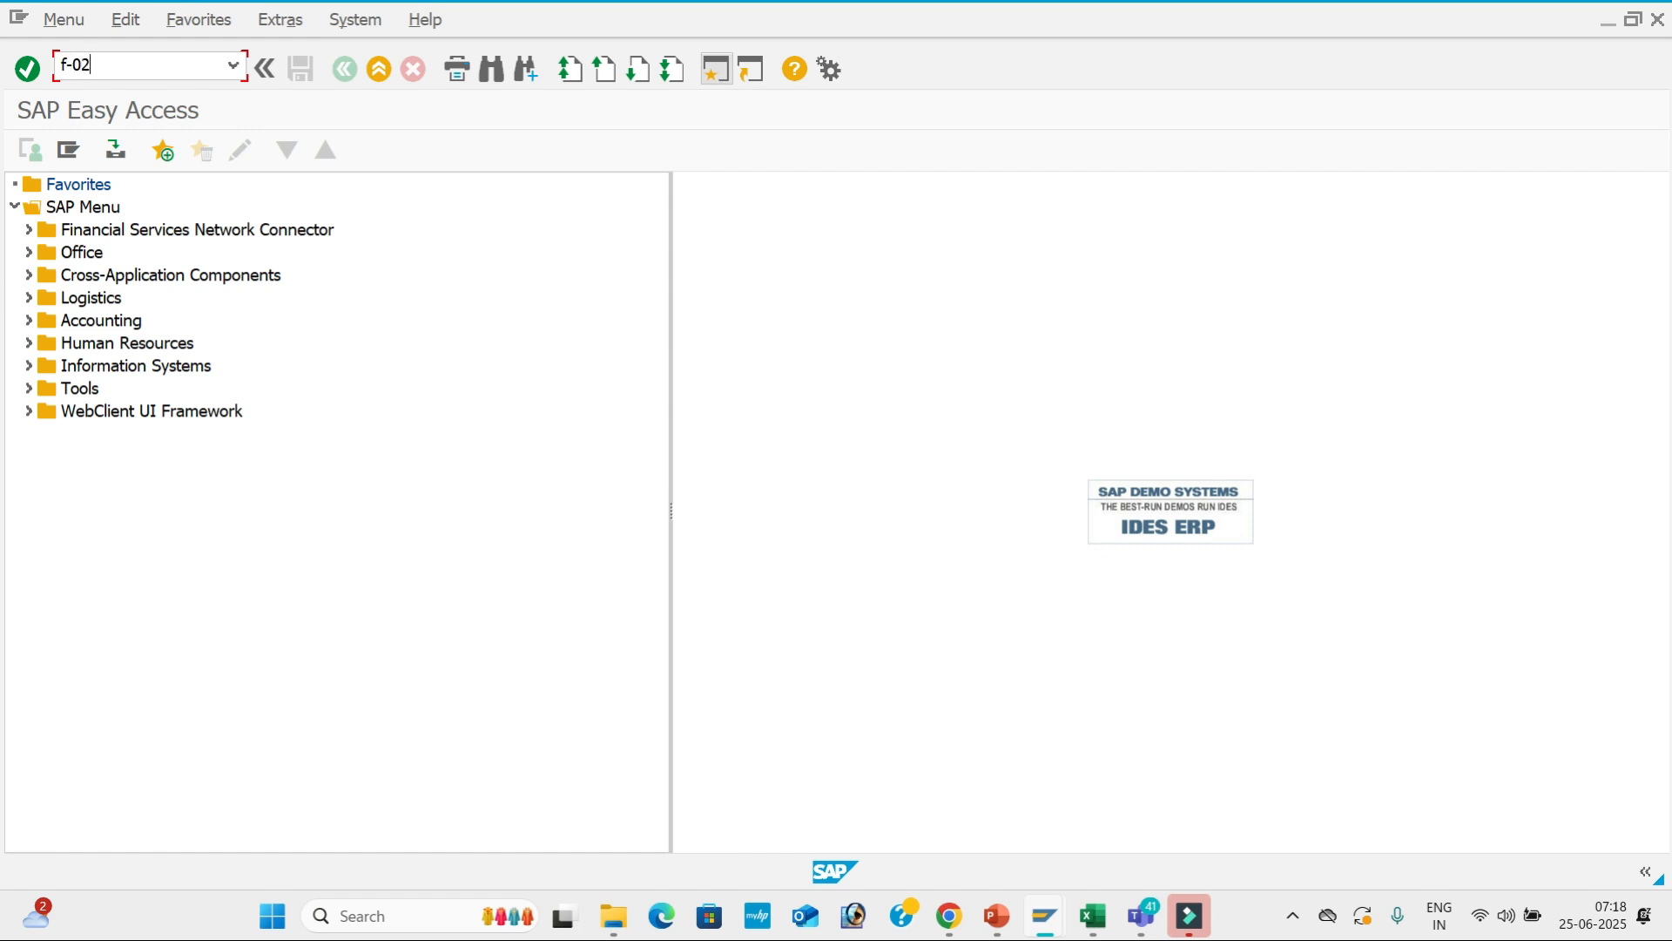
key("Return")
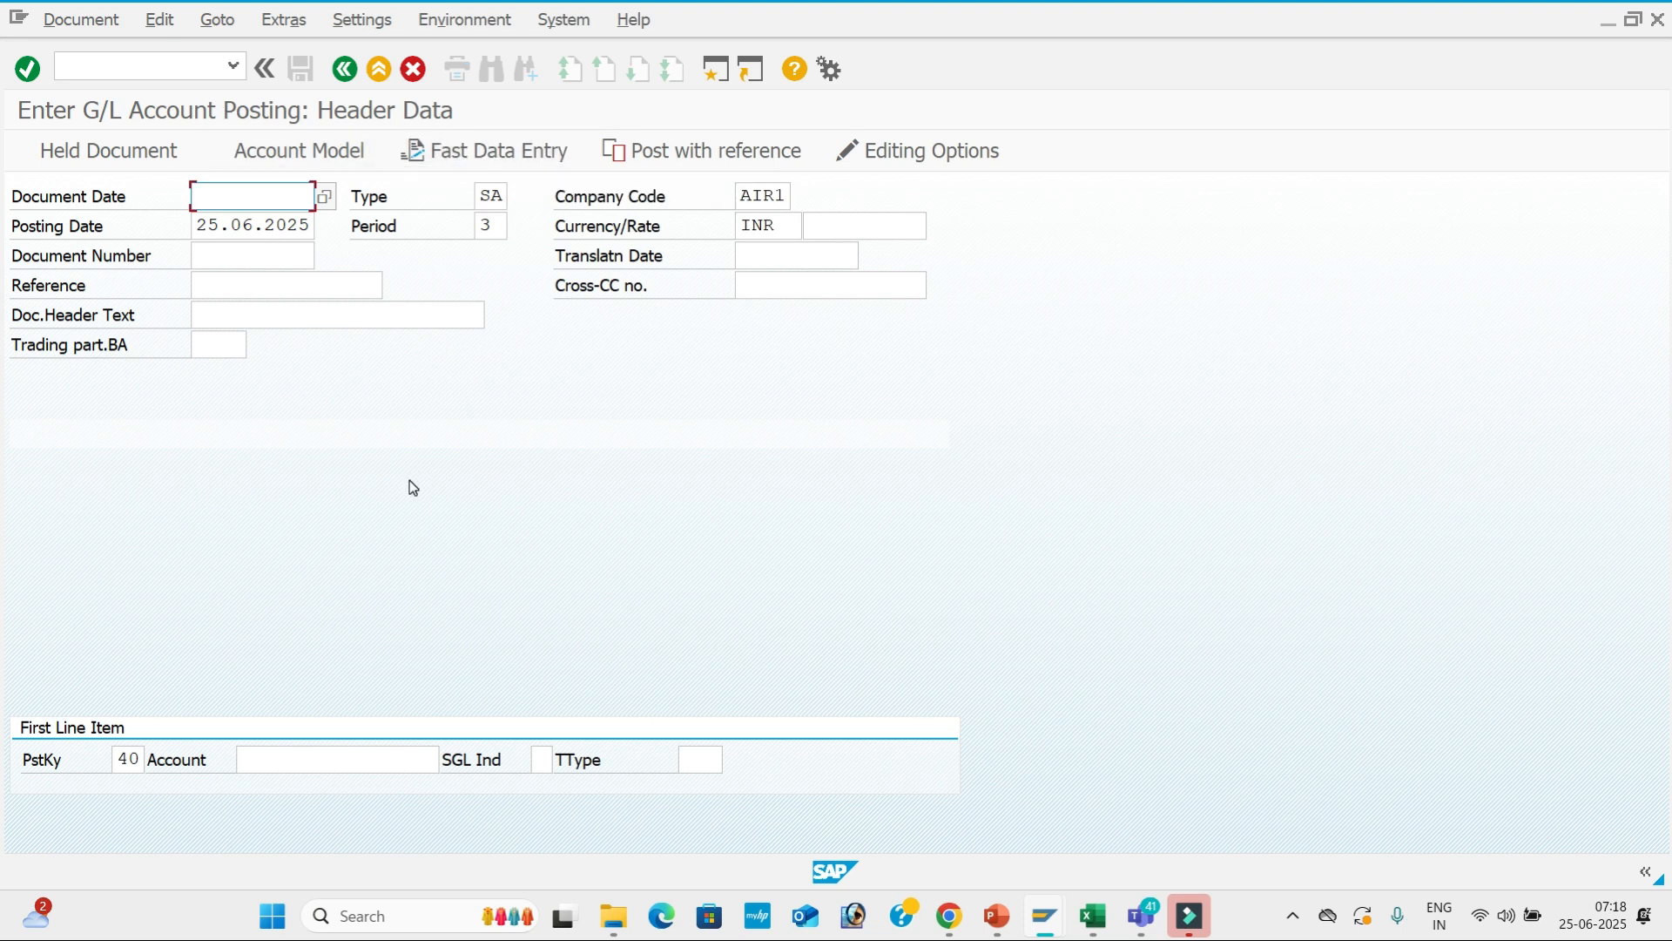
type("25.06.2025")
key("Tab")
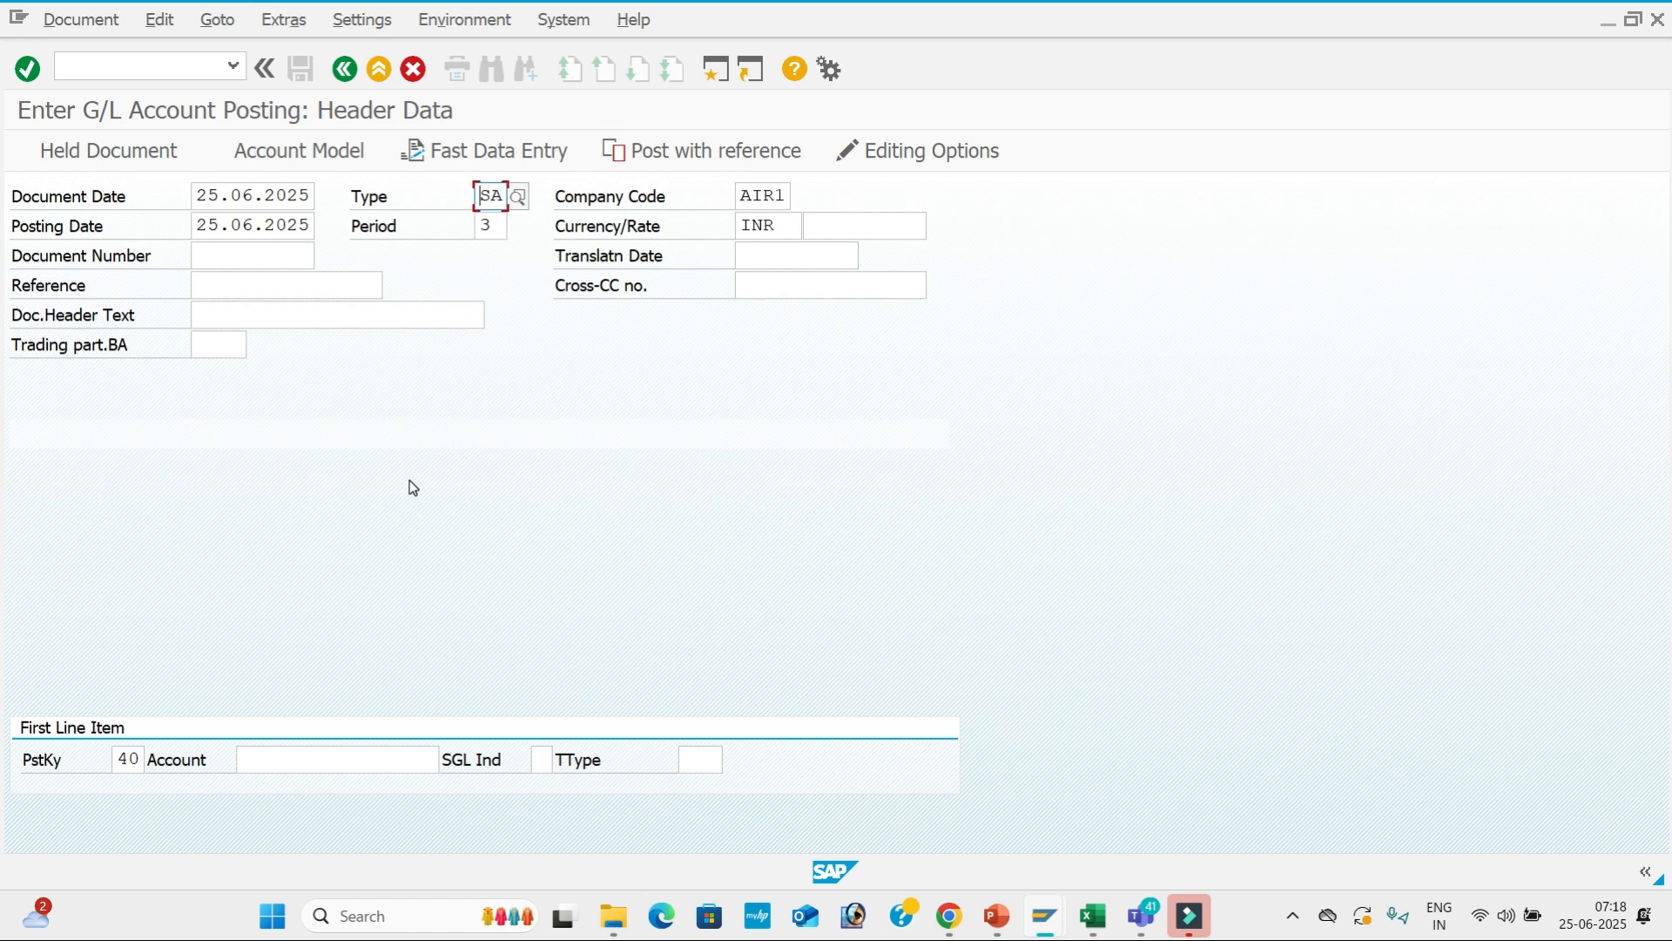
key("Tab")
key("Tab")
key("Tab")
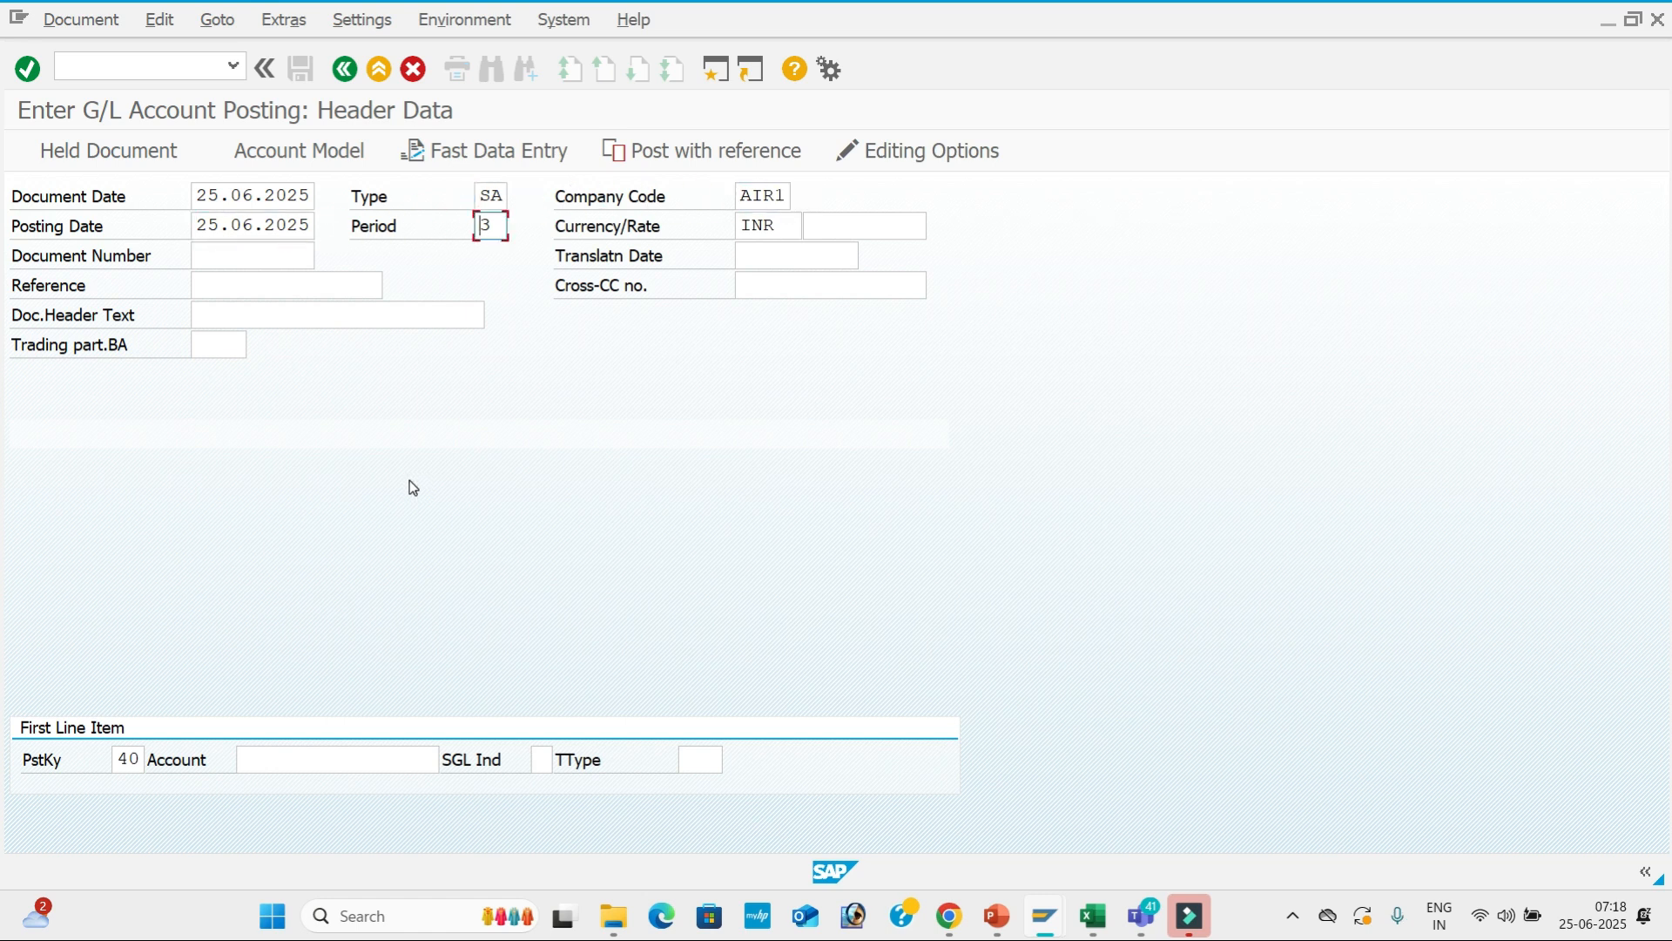
key("Tab")
key("Tab")
key("Tab")
key("Tab")
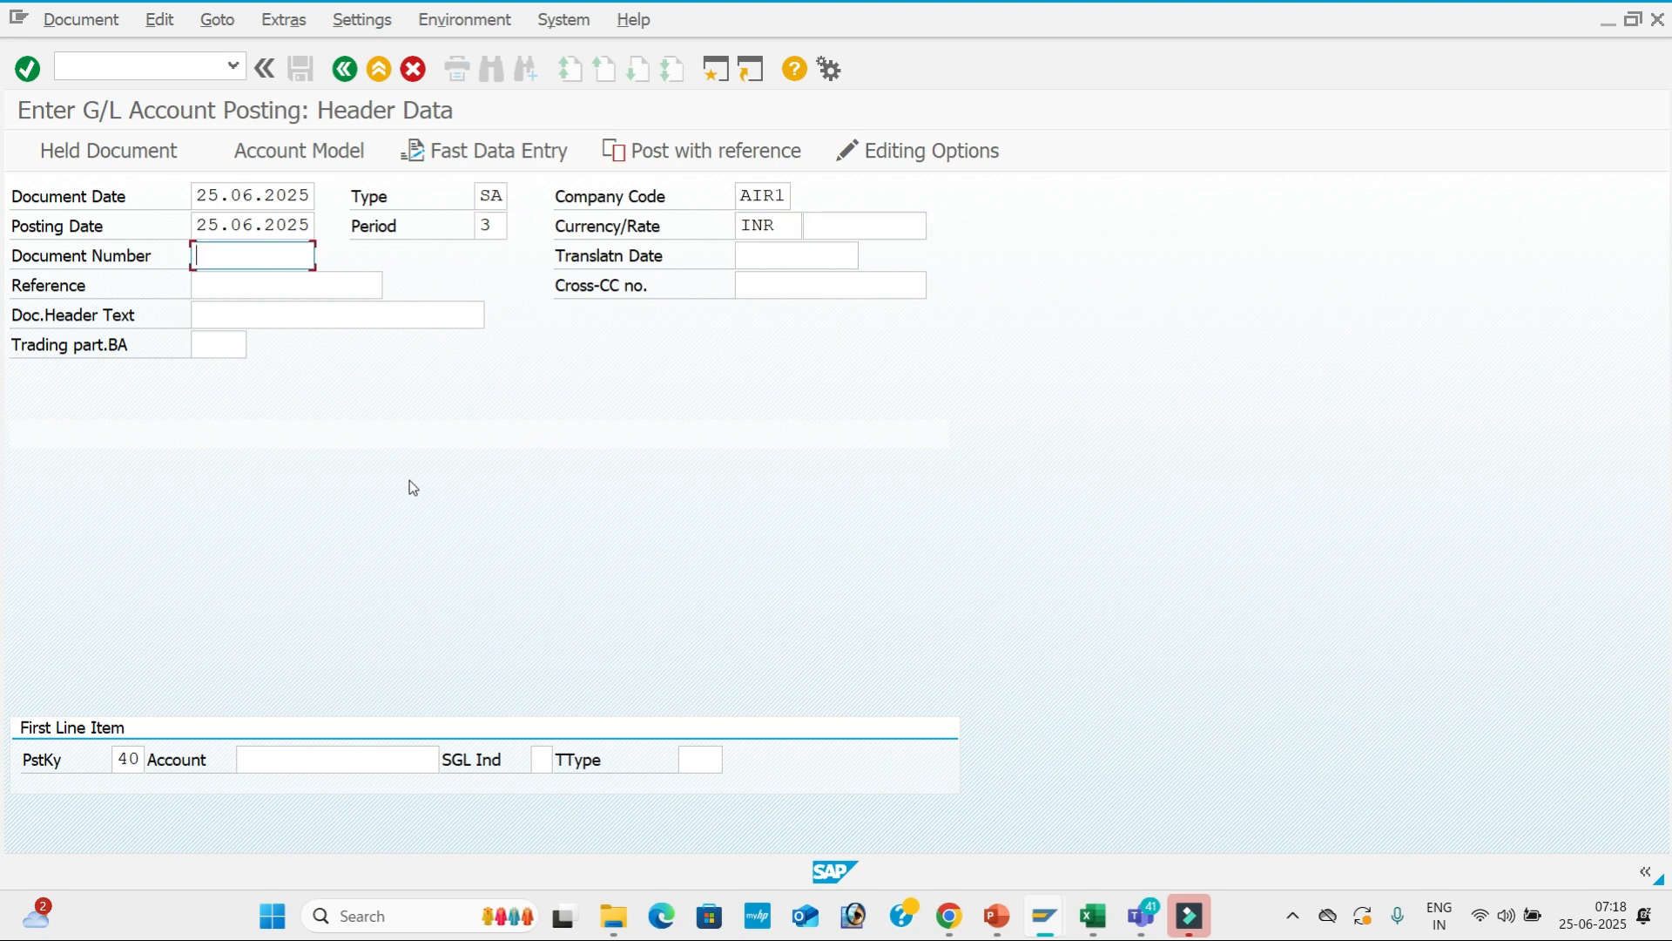
key("Tab")
Enter reference 05 and document header text 'Tele Bill'.
key("BackSpace")
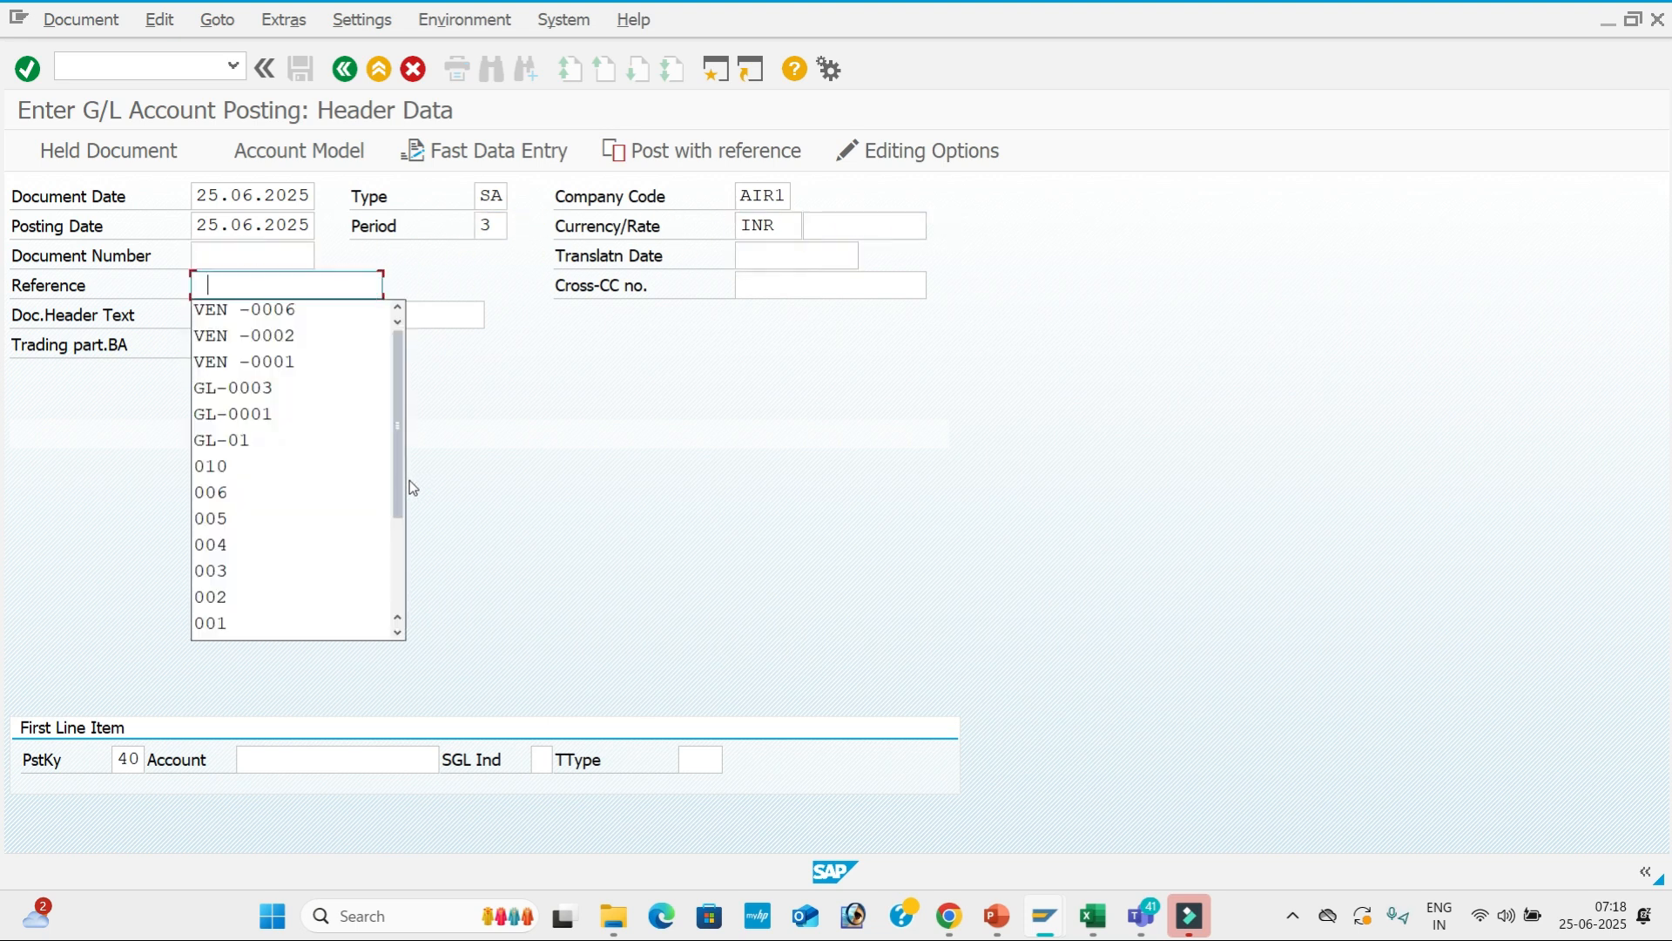
type("0")
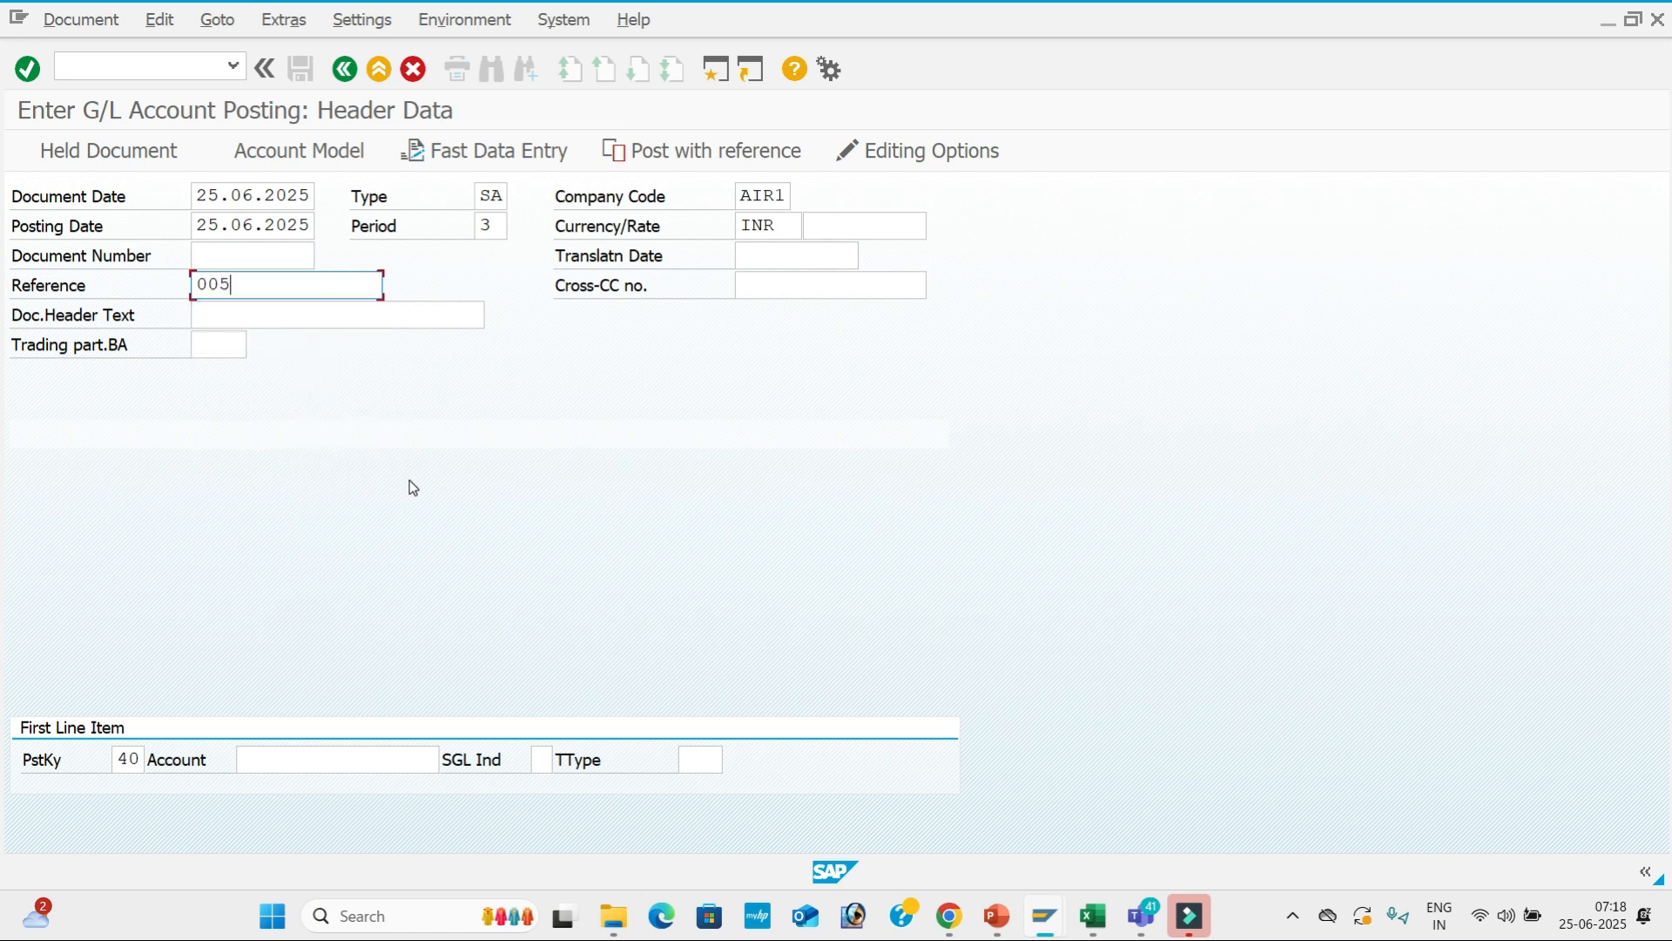
type("5")
key("Tab")
key("Tab")
key("BackSpace")
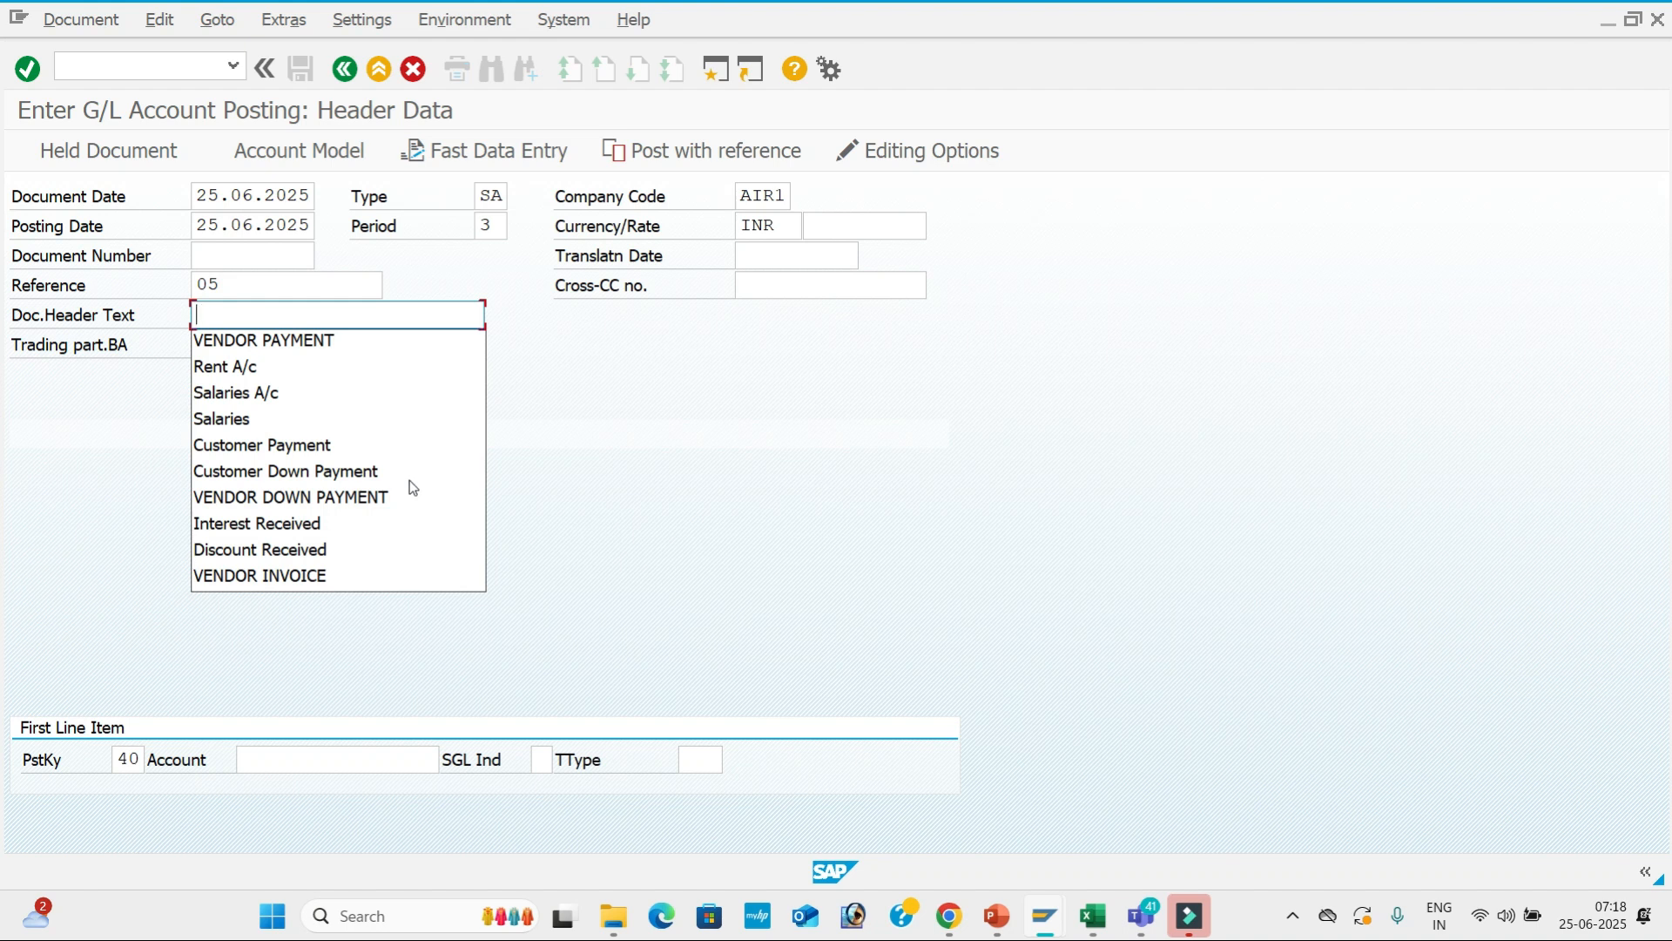
type("Tele Bill")
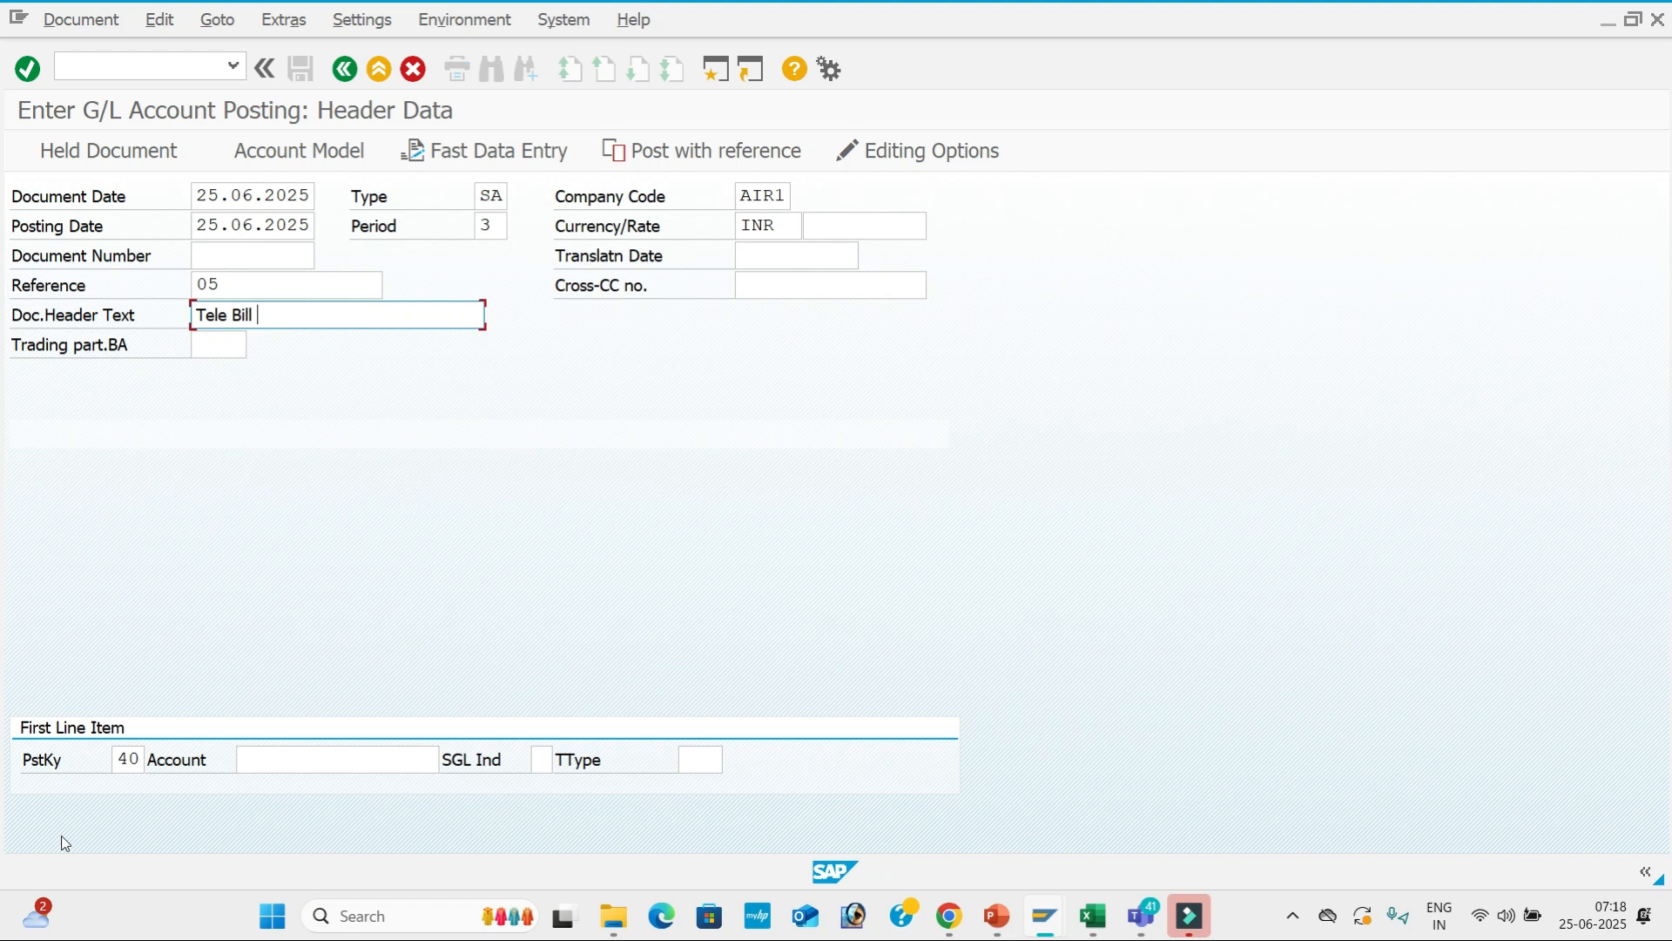
Select G/L account 400005 Tele Bill A/c for the debit line from the search help.
left_click(337, 769)
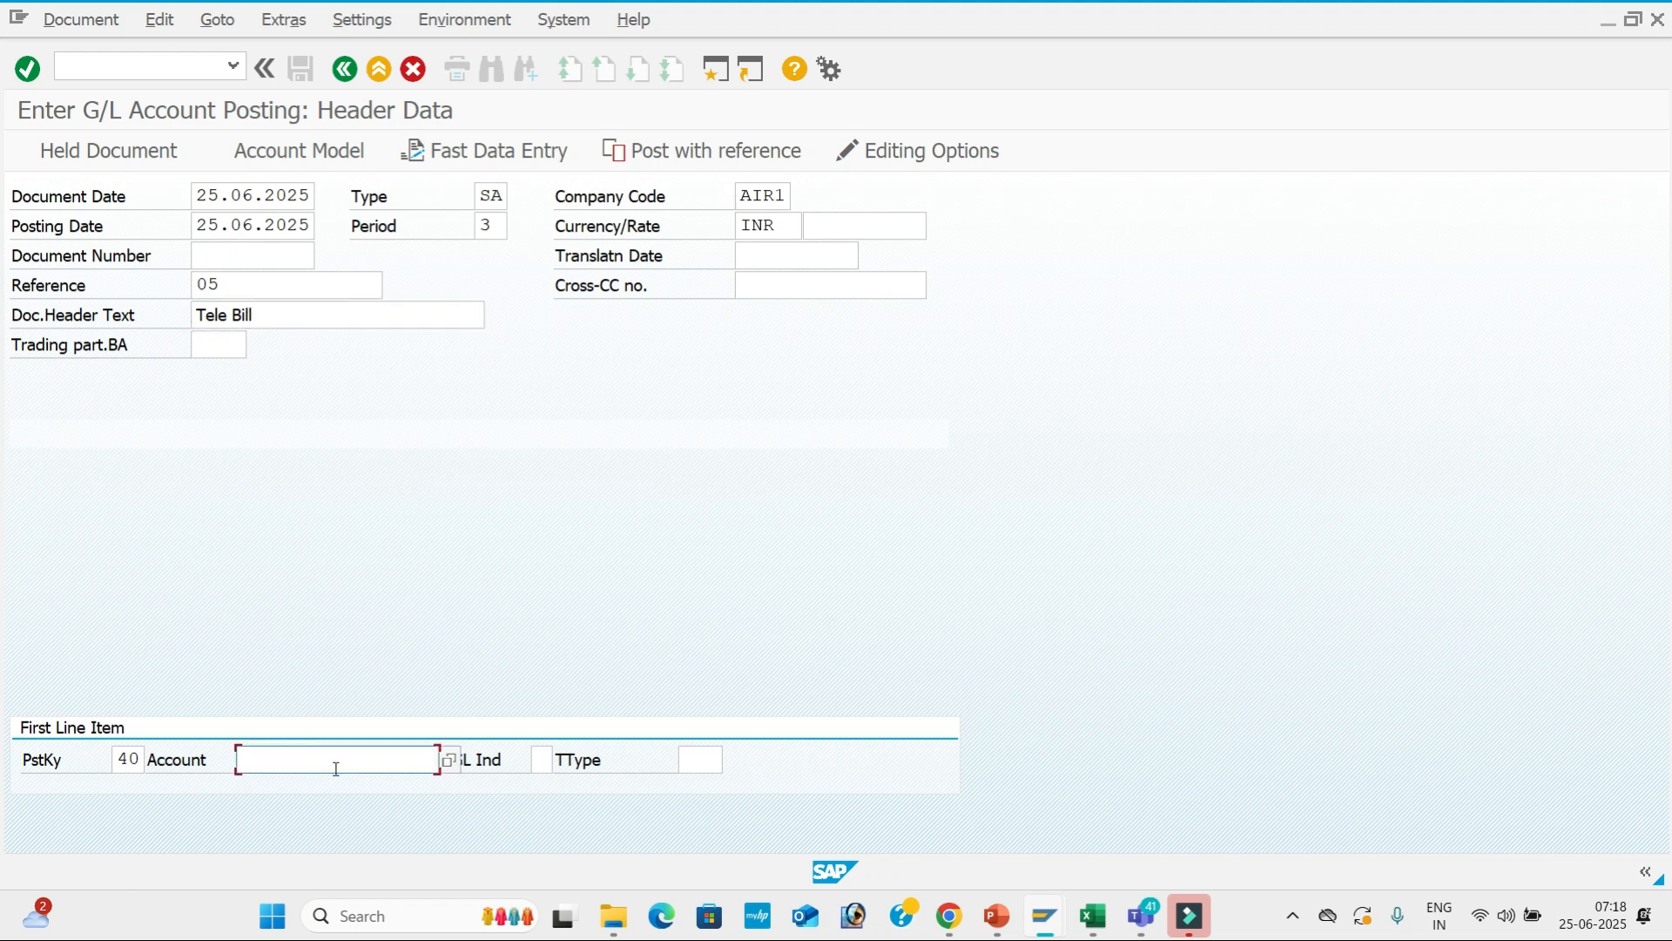
left_click(450, 761)
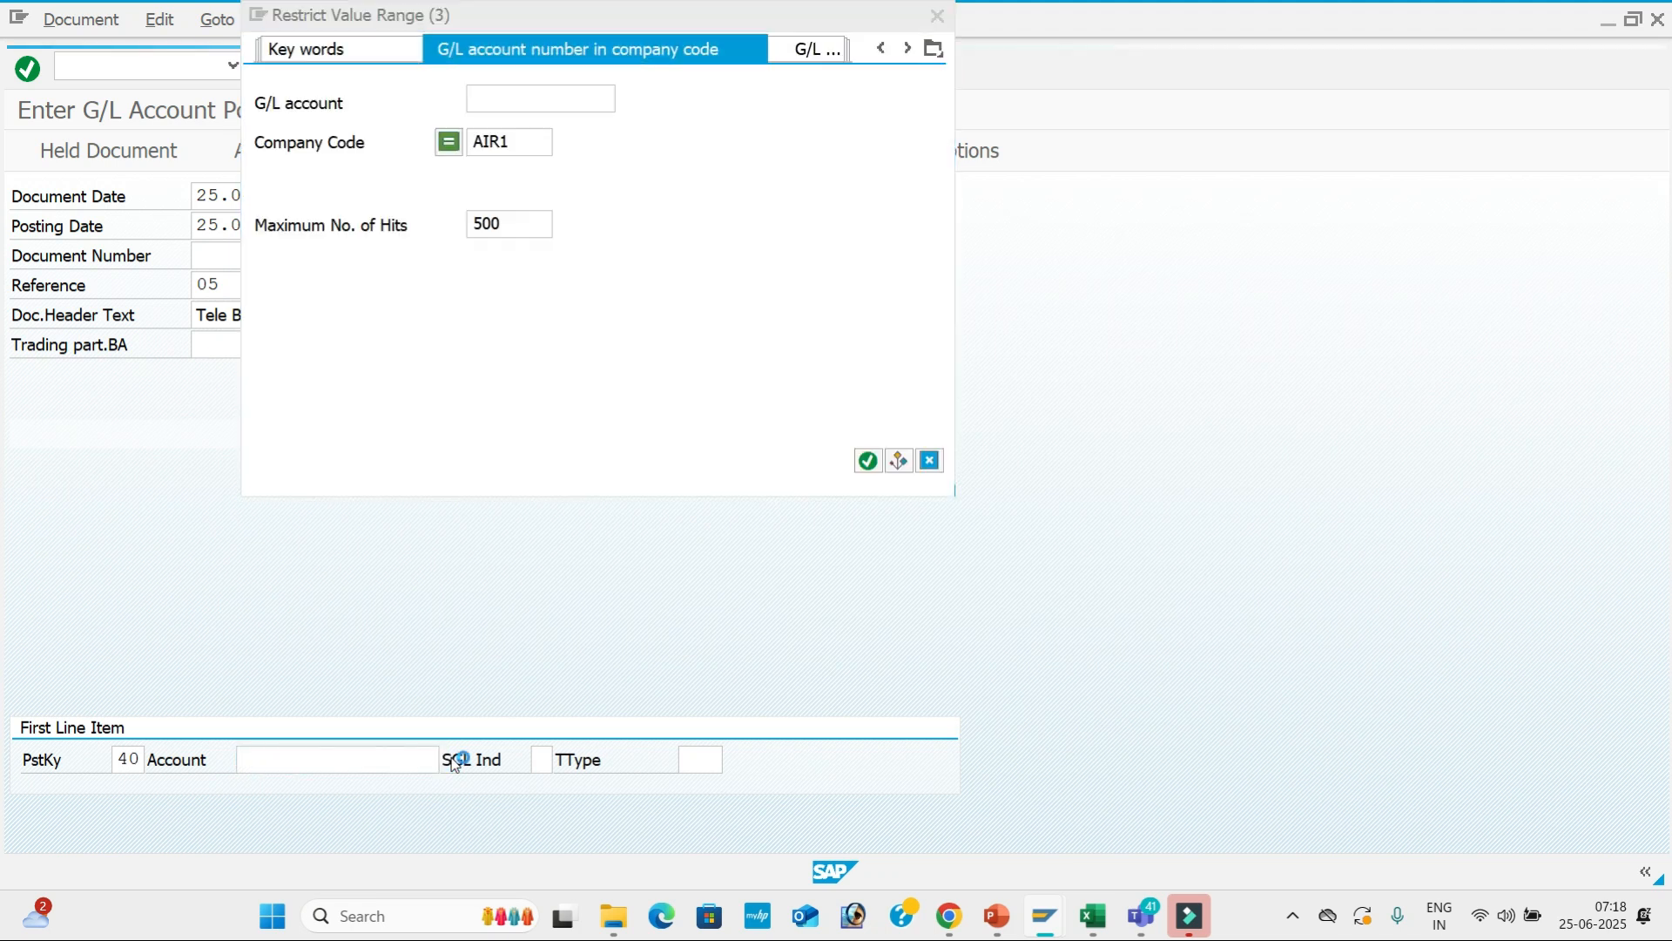
key("Return")
key("Down")
key("Down")
key("Down")
key("Down")
key("Down")
key("Down")
key("Down")
key("Down")
key("Down")
key("Down")
key("Down")
key("Down")
key("Down")
key("Down")
key("Down")
key("Down")
key("Down")
key("Down")
key("Down")
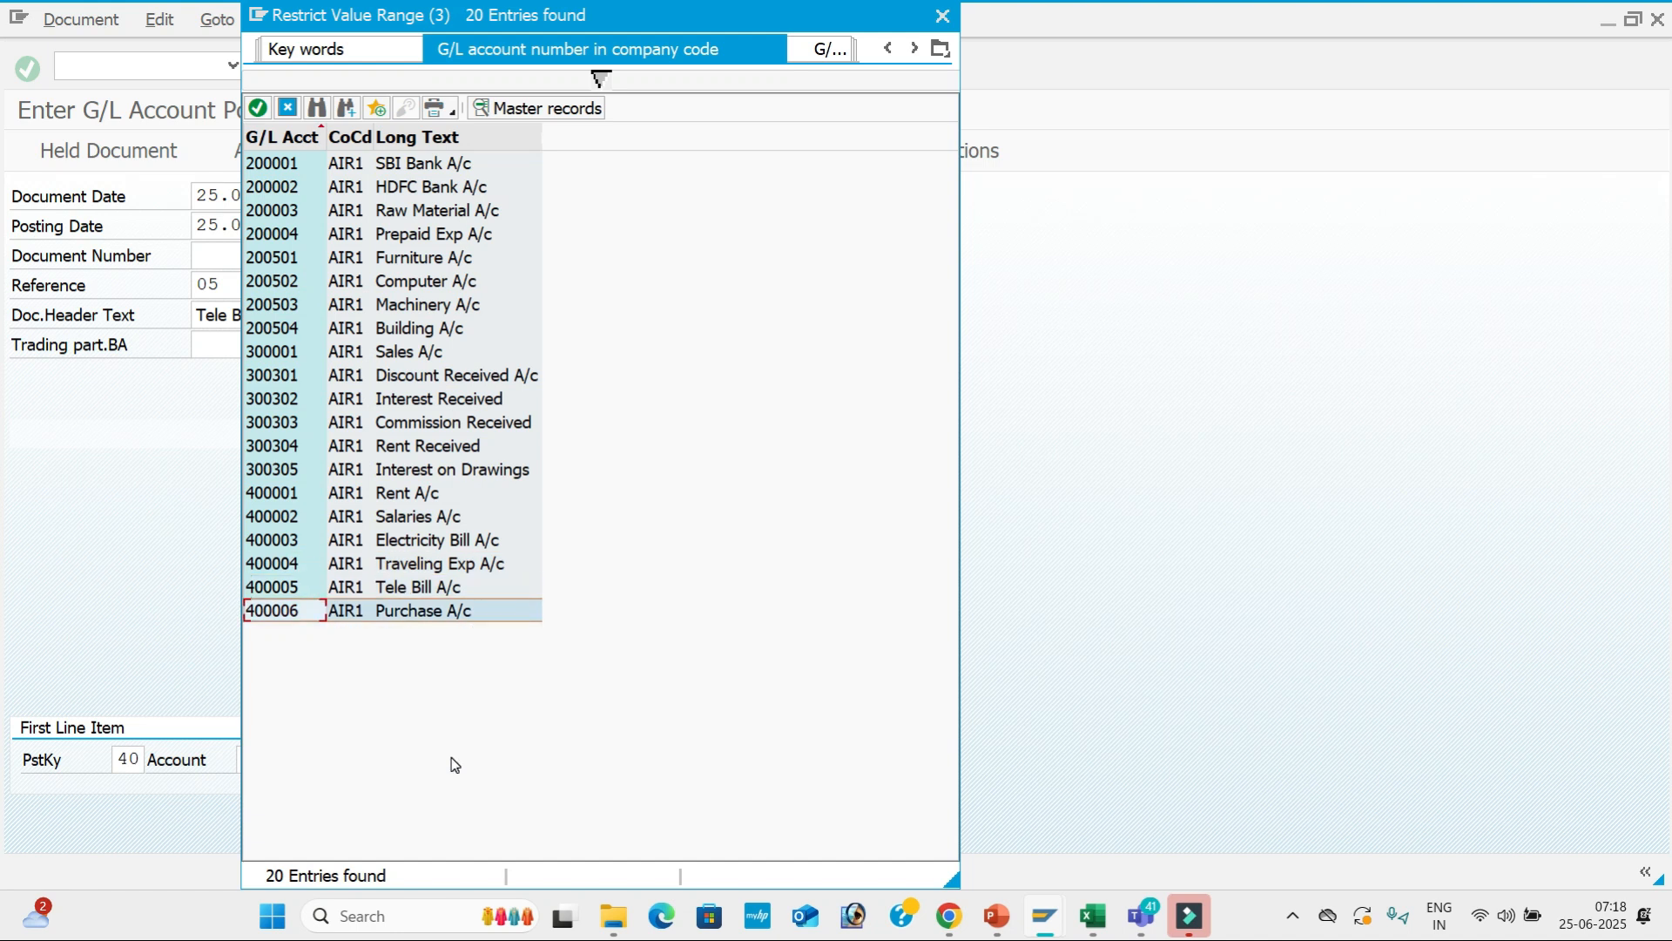
key("Up")
key("Return")
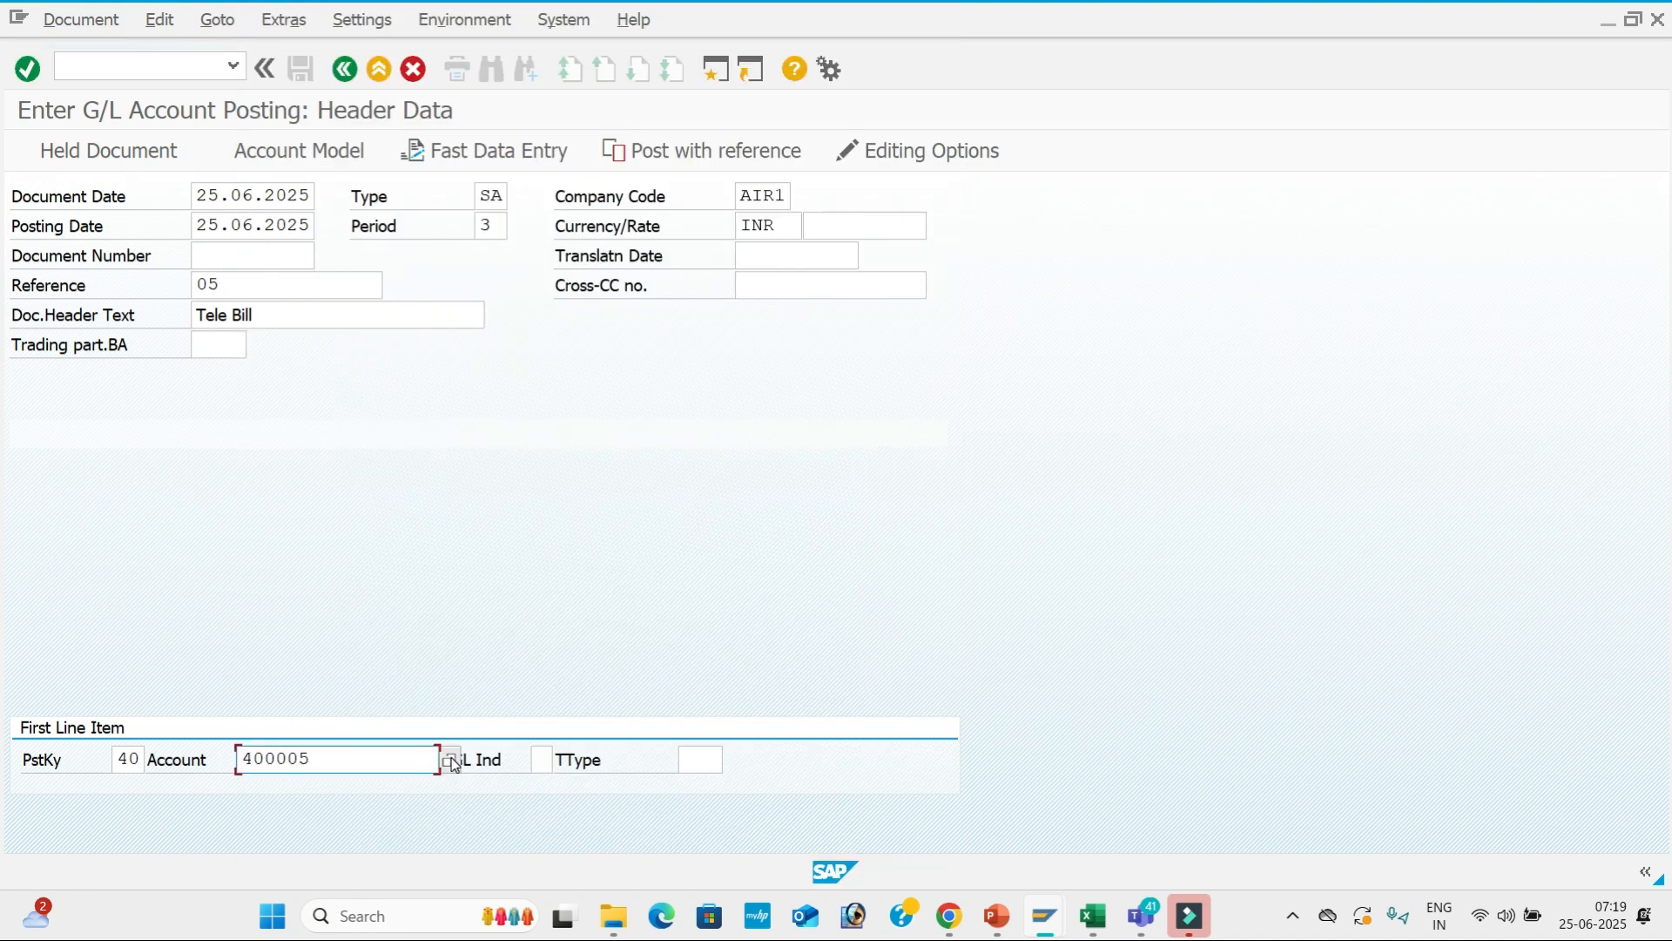
key("Return")
Enter amount 10000 and value date 25.06.2025 on the debit line.
key("BackSpace")
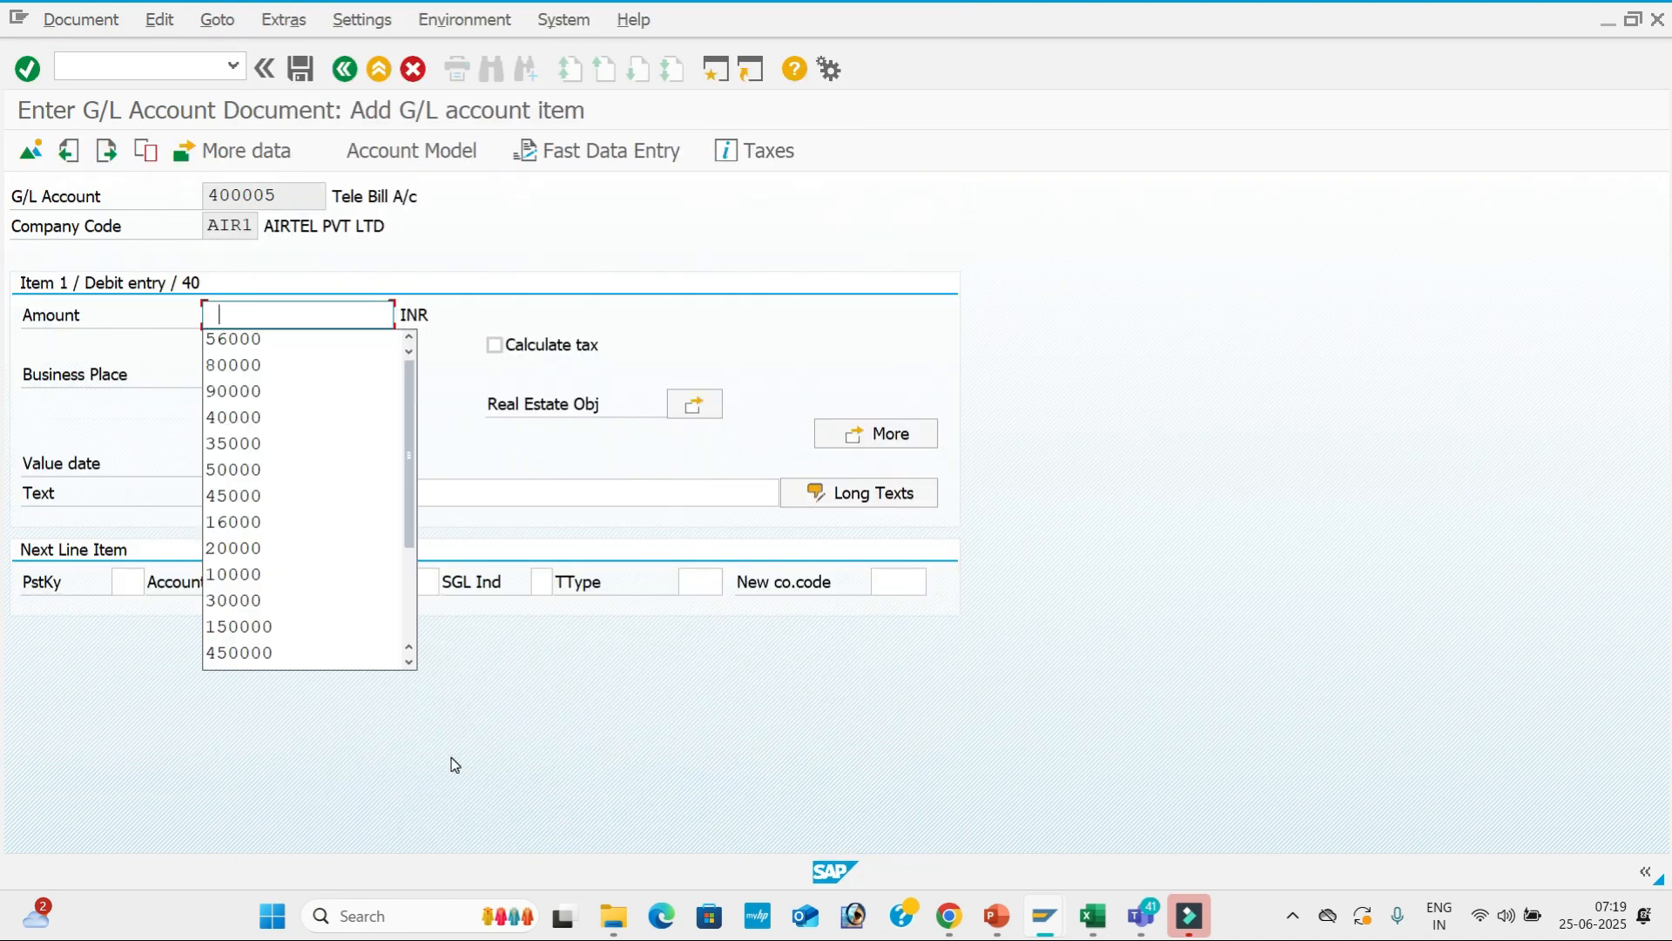
key("Down")
key("Down")
key("Down")
key("Down")
key("Down")
key("Down")
key("Down")
key("Down")
key("Down")
key("Down")
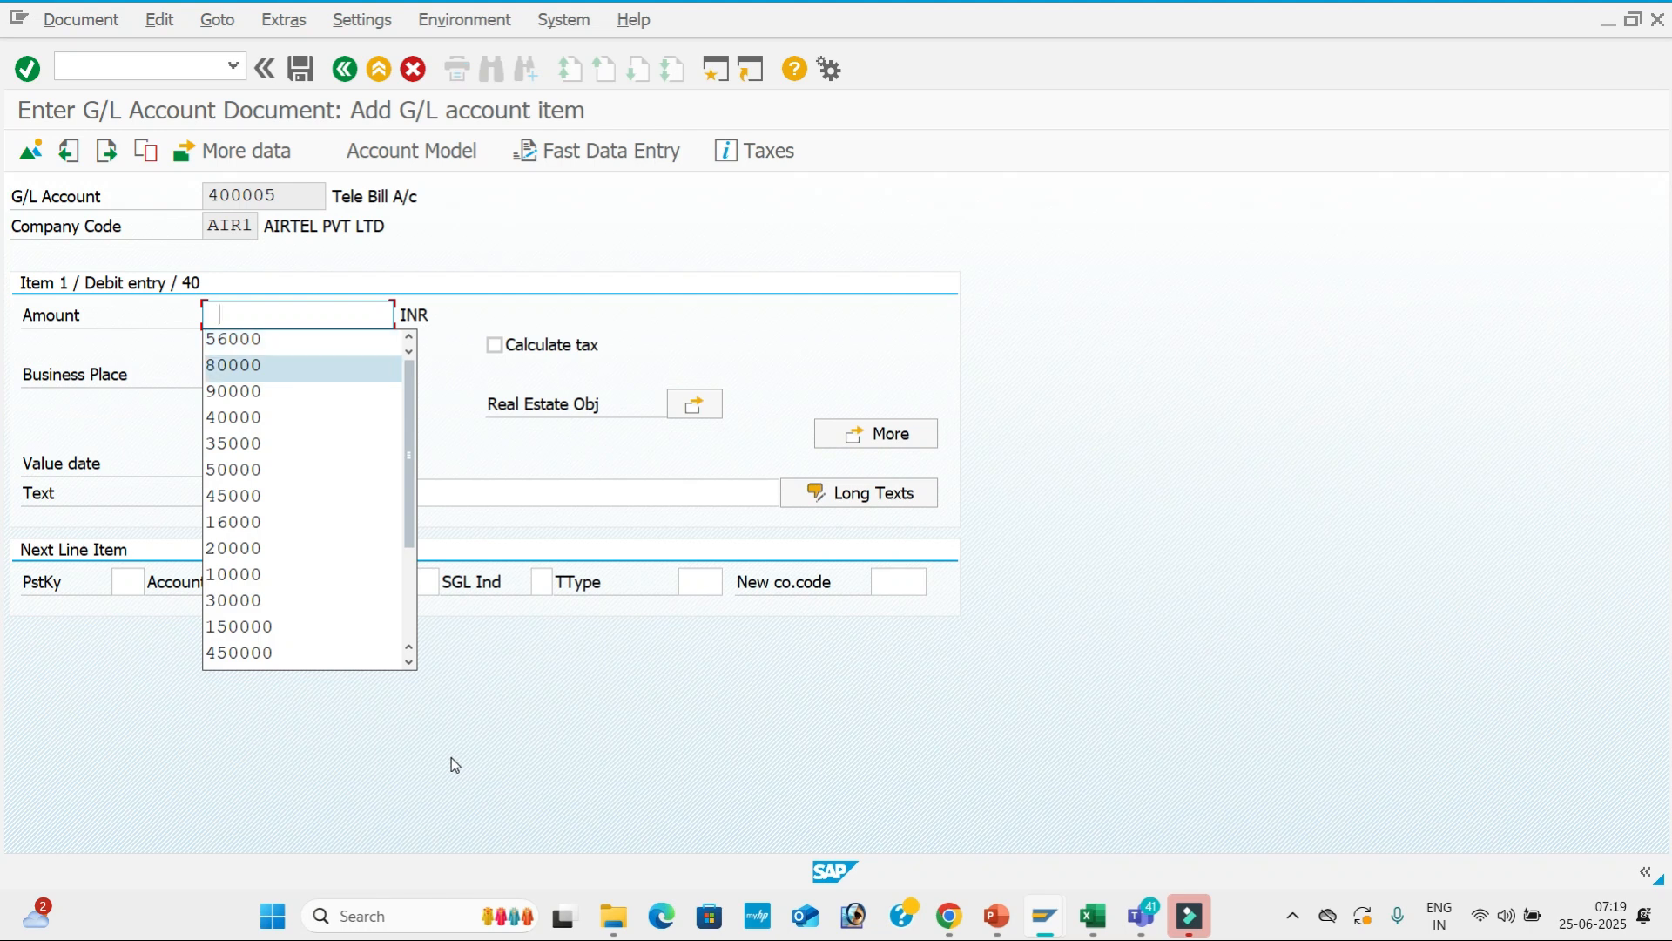
key("Return")
key("Tab")
key("Tab")
key("Tab")
key("Tab")
key("Tab")
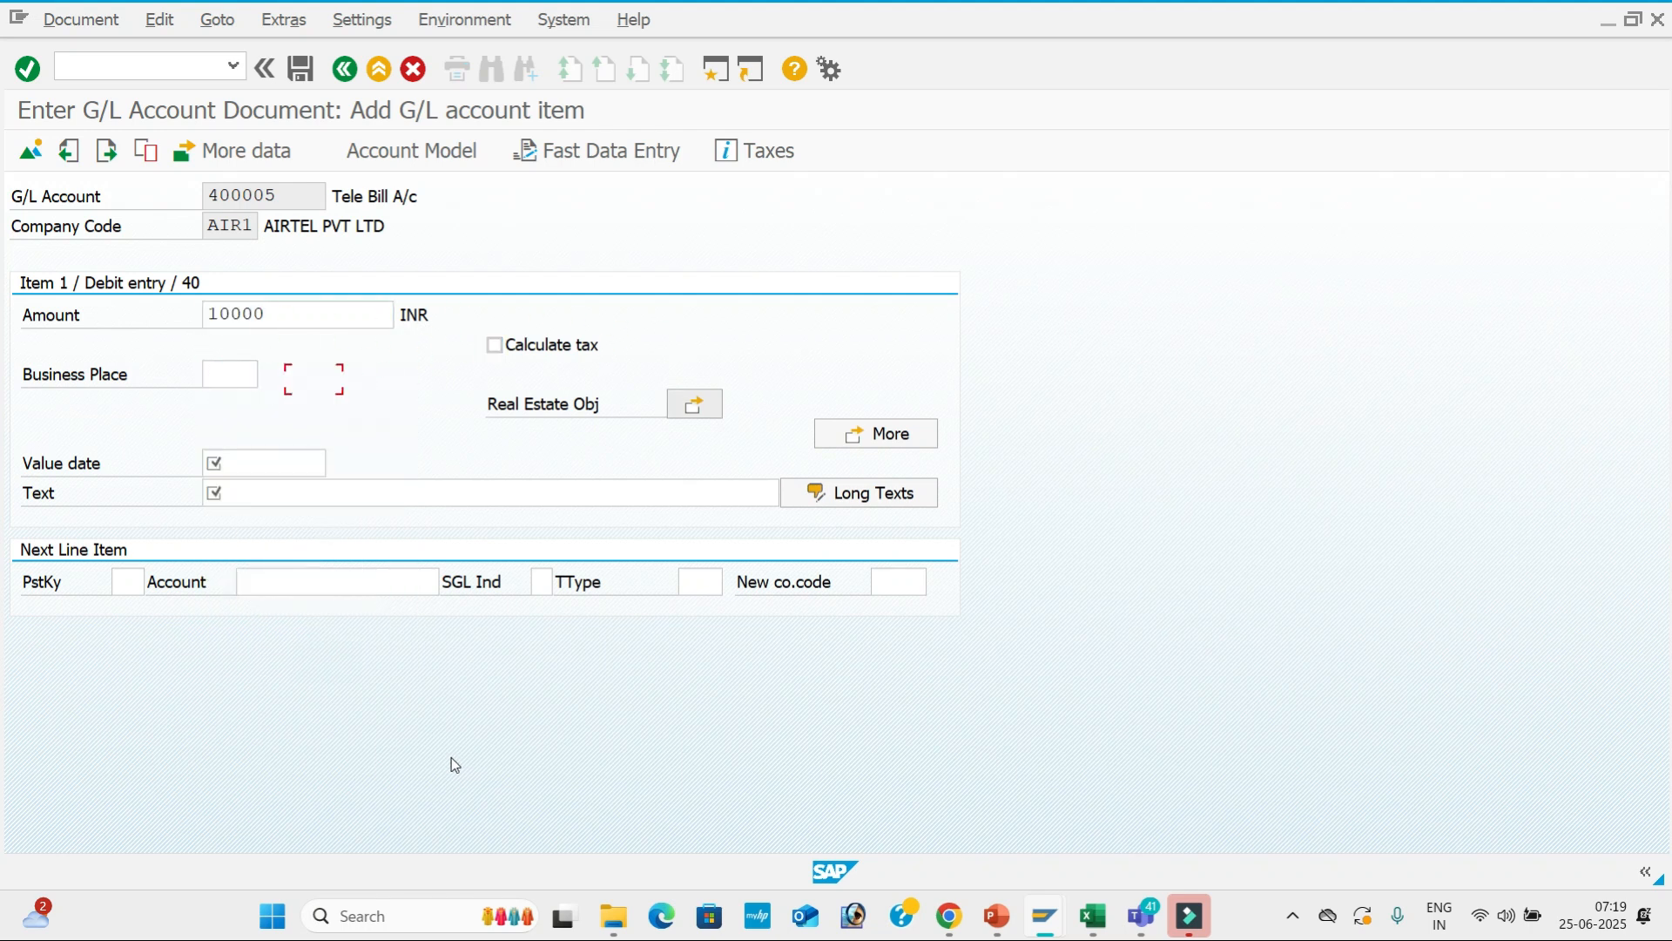
key("BackSpace")
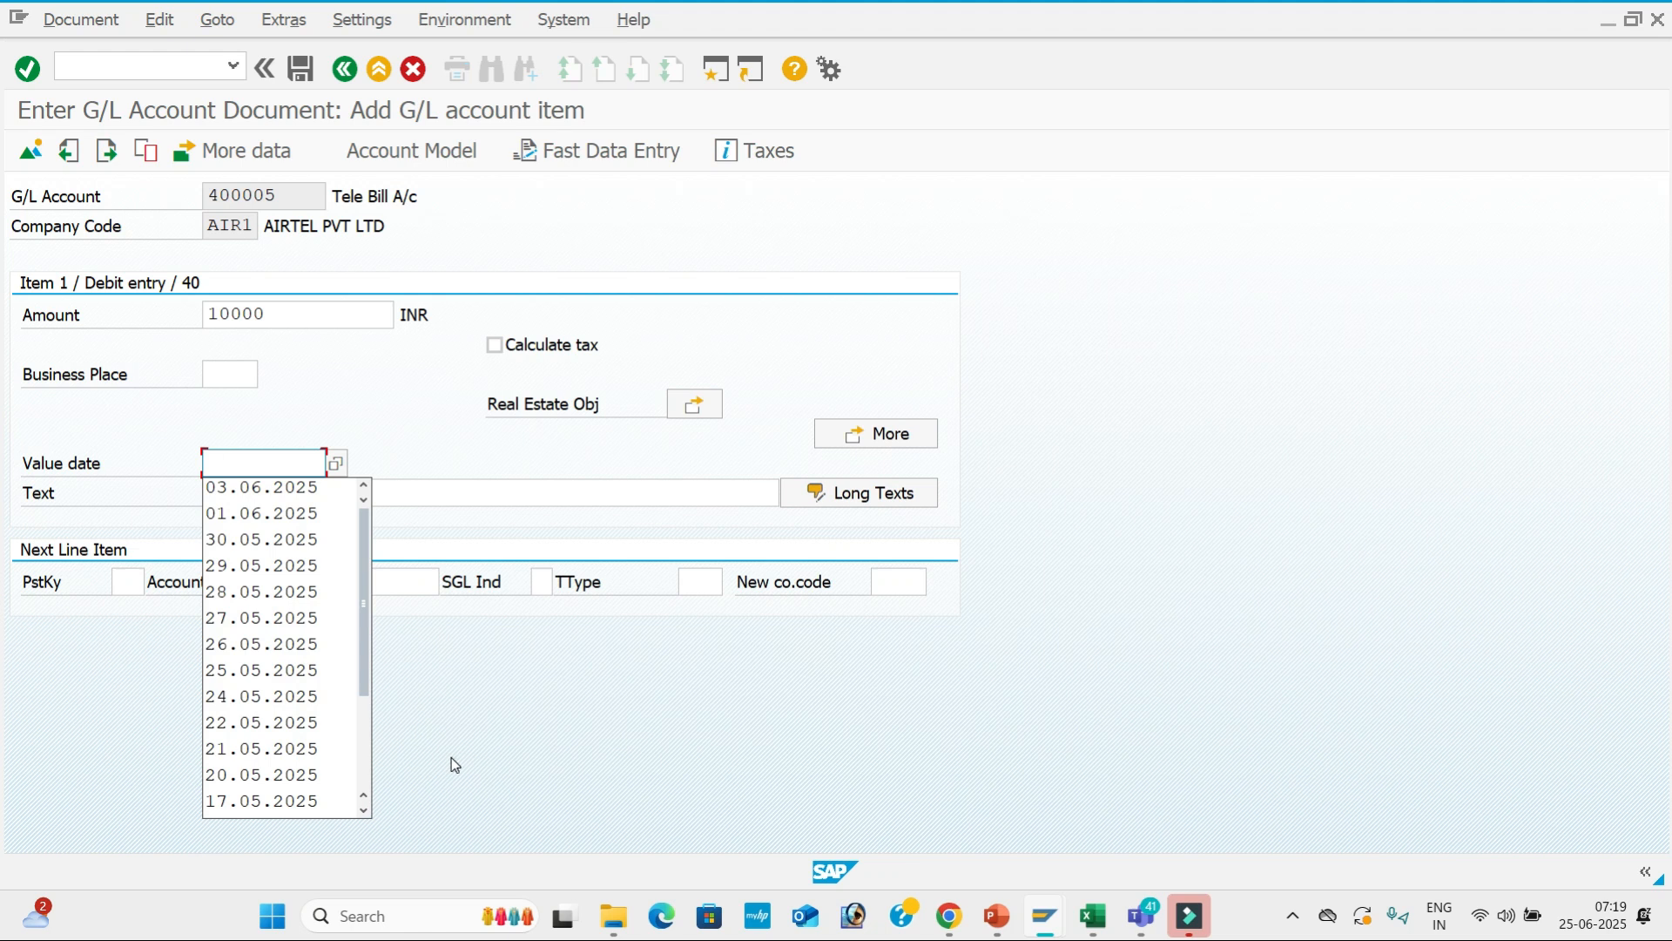
type("25.0")
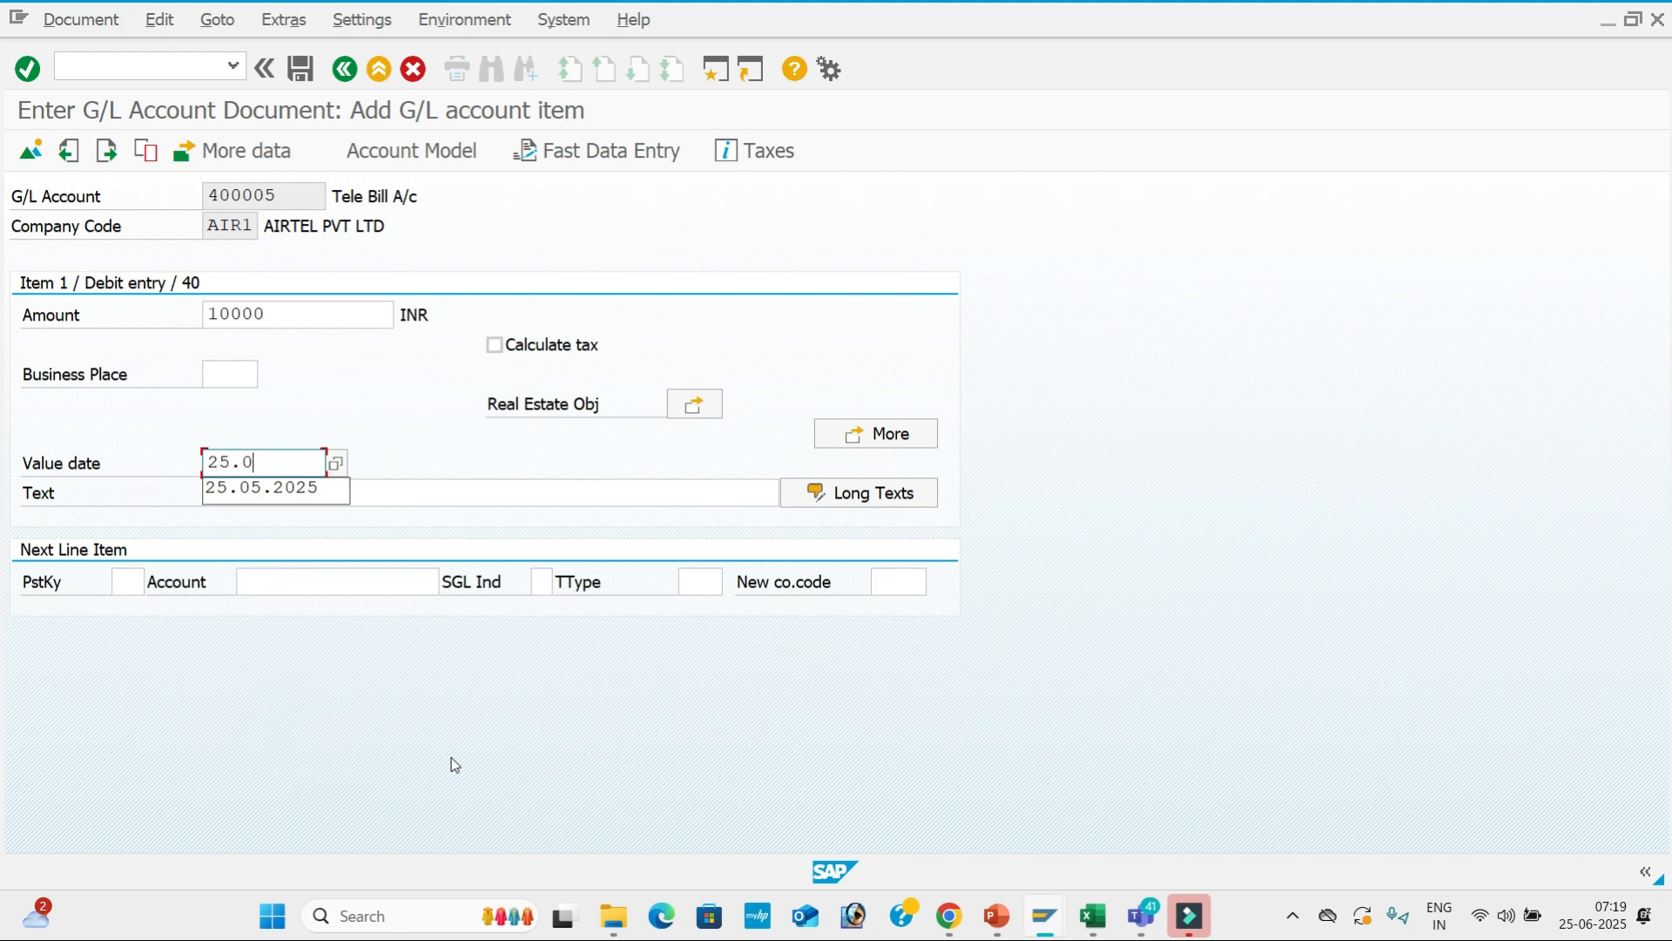
type("06.202")
key("Tab")
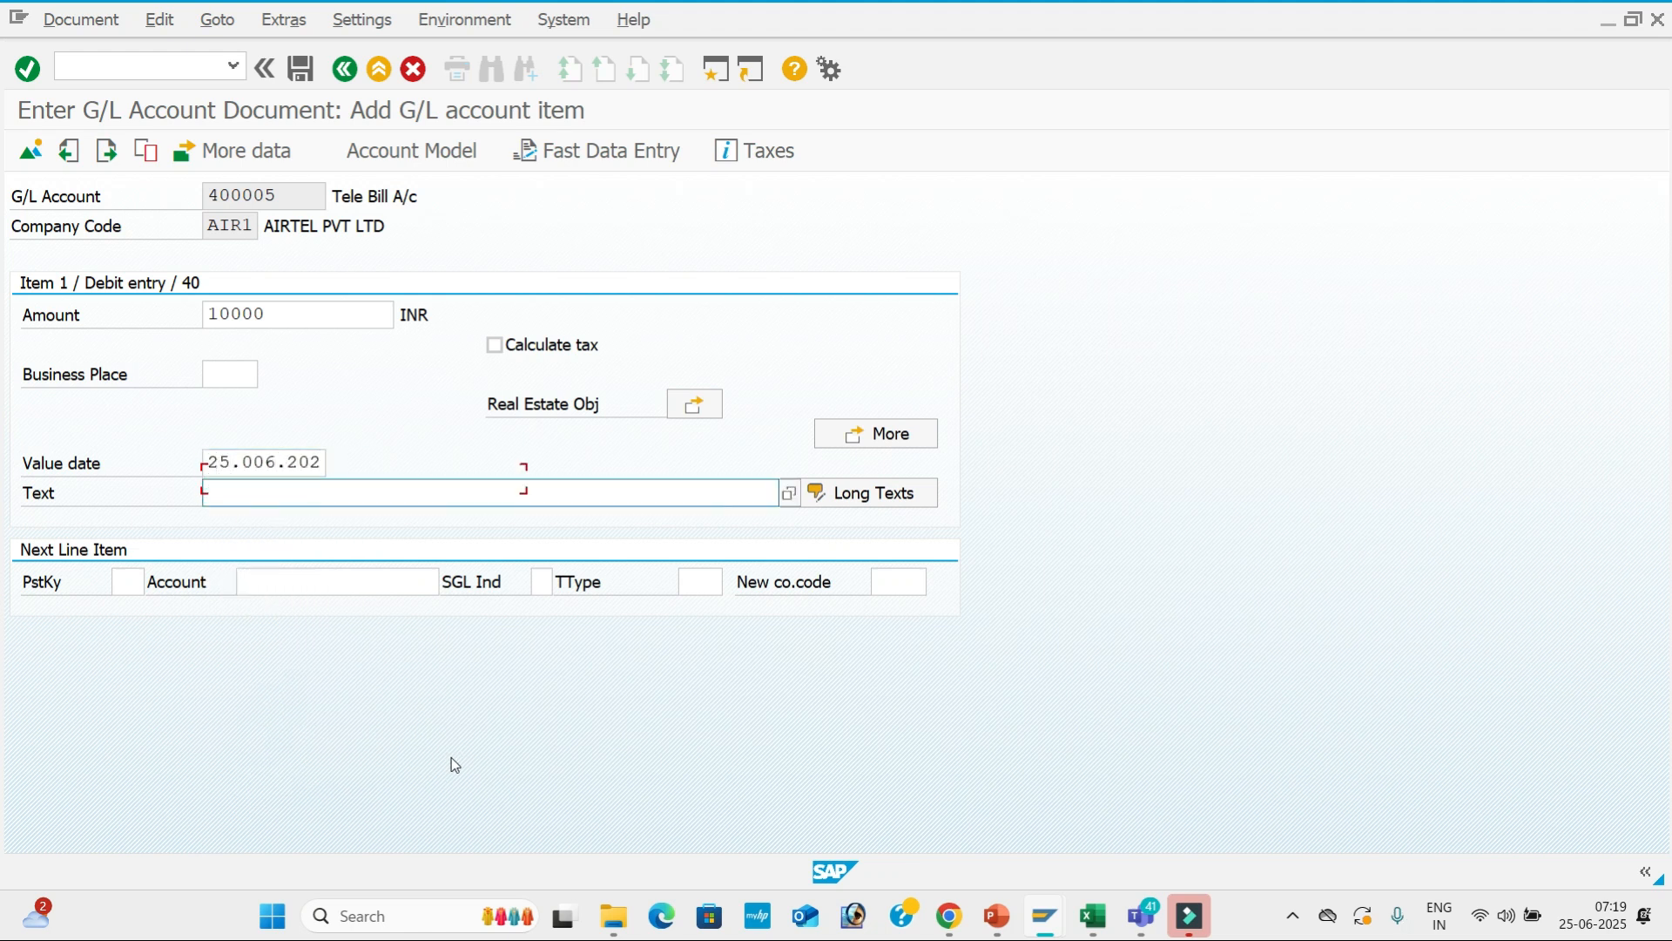
left_click(210, 462)
key("Right")
key("Right")
key("Right")
type("6.2025")
key("Tab")
Set the debit line text to 'Tele Bill A/c'.
key("BackSpace")
key("Down")
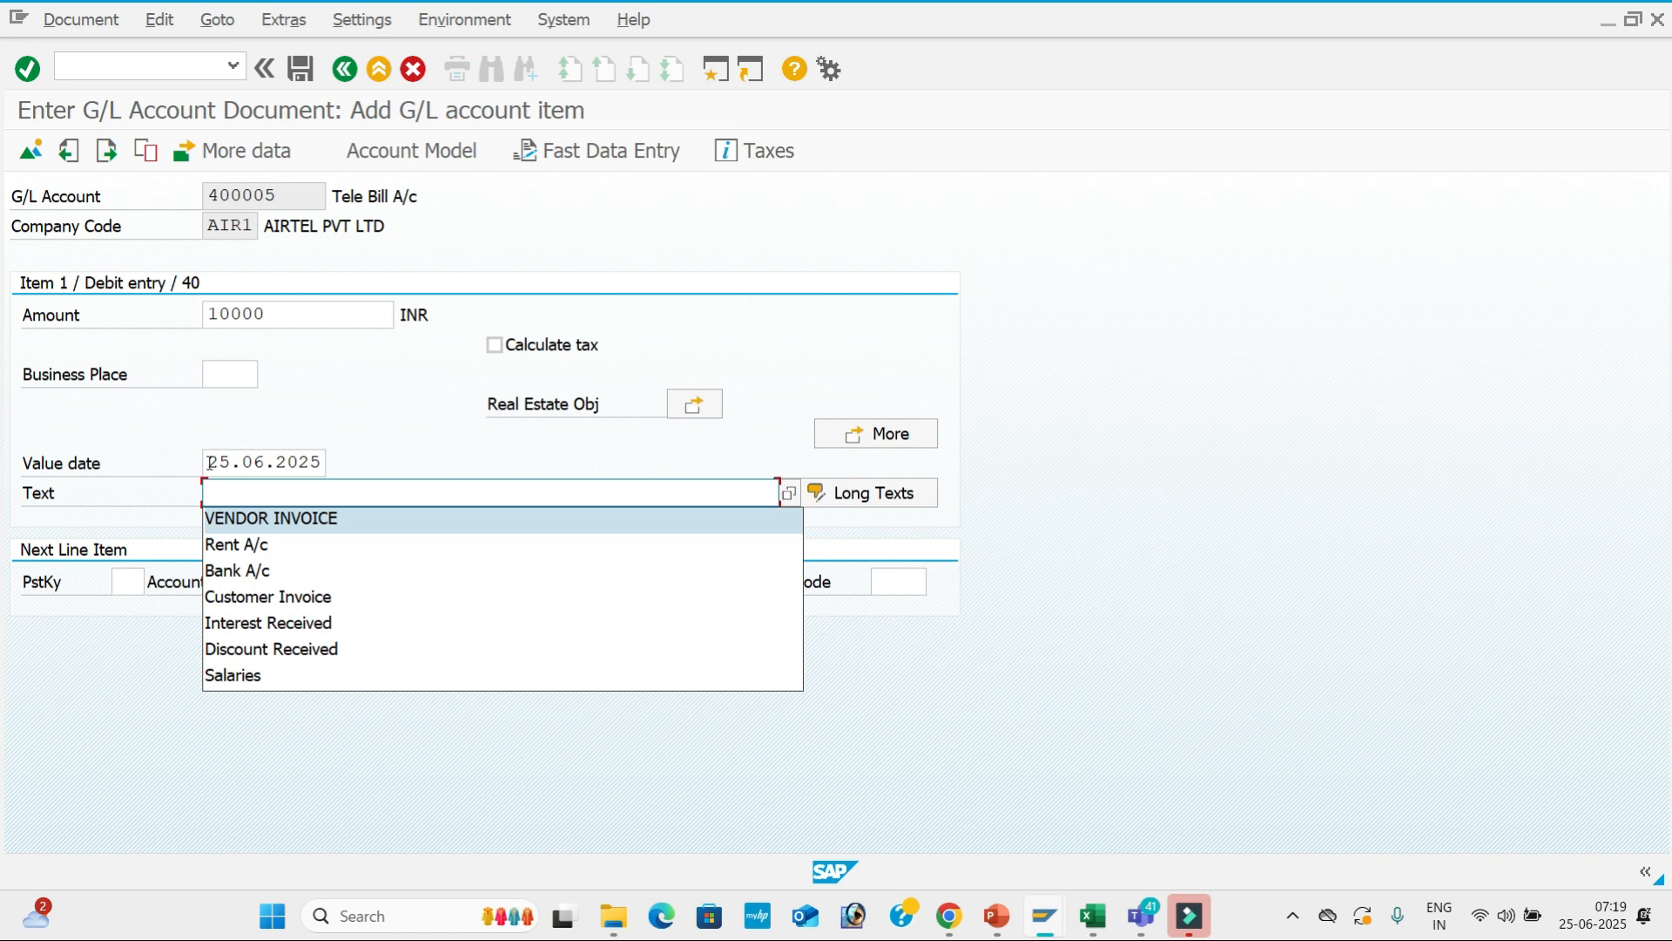
type("te")
key("BackSpace")
key("BackSpace")
type("R")
key("BackSpace")
type("T")
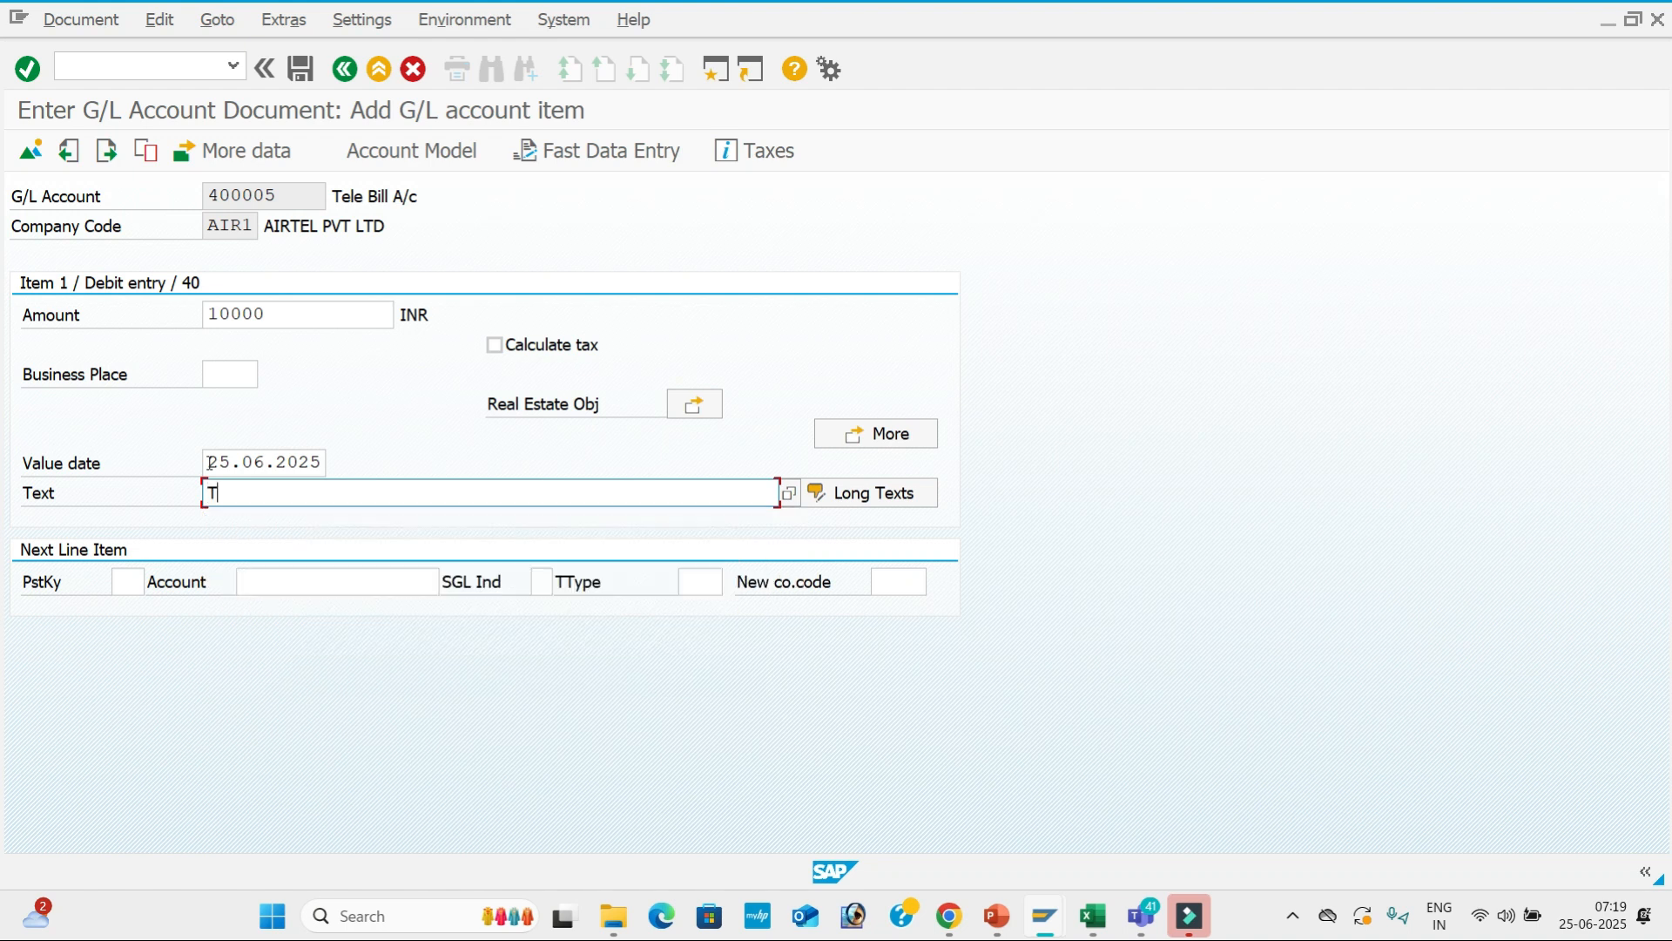
type("ele Bill A/c")
Start the credit line with posting key 50 and account 200001 SBI Bank A/c.
left_click(124, 581)
type("50")
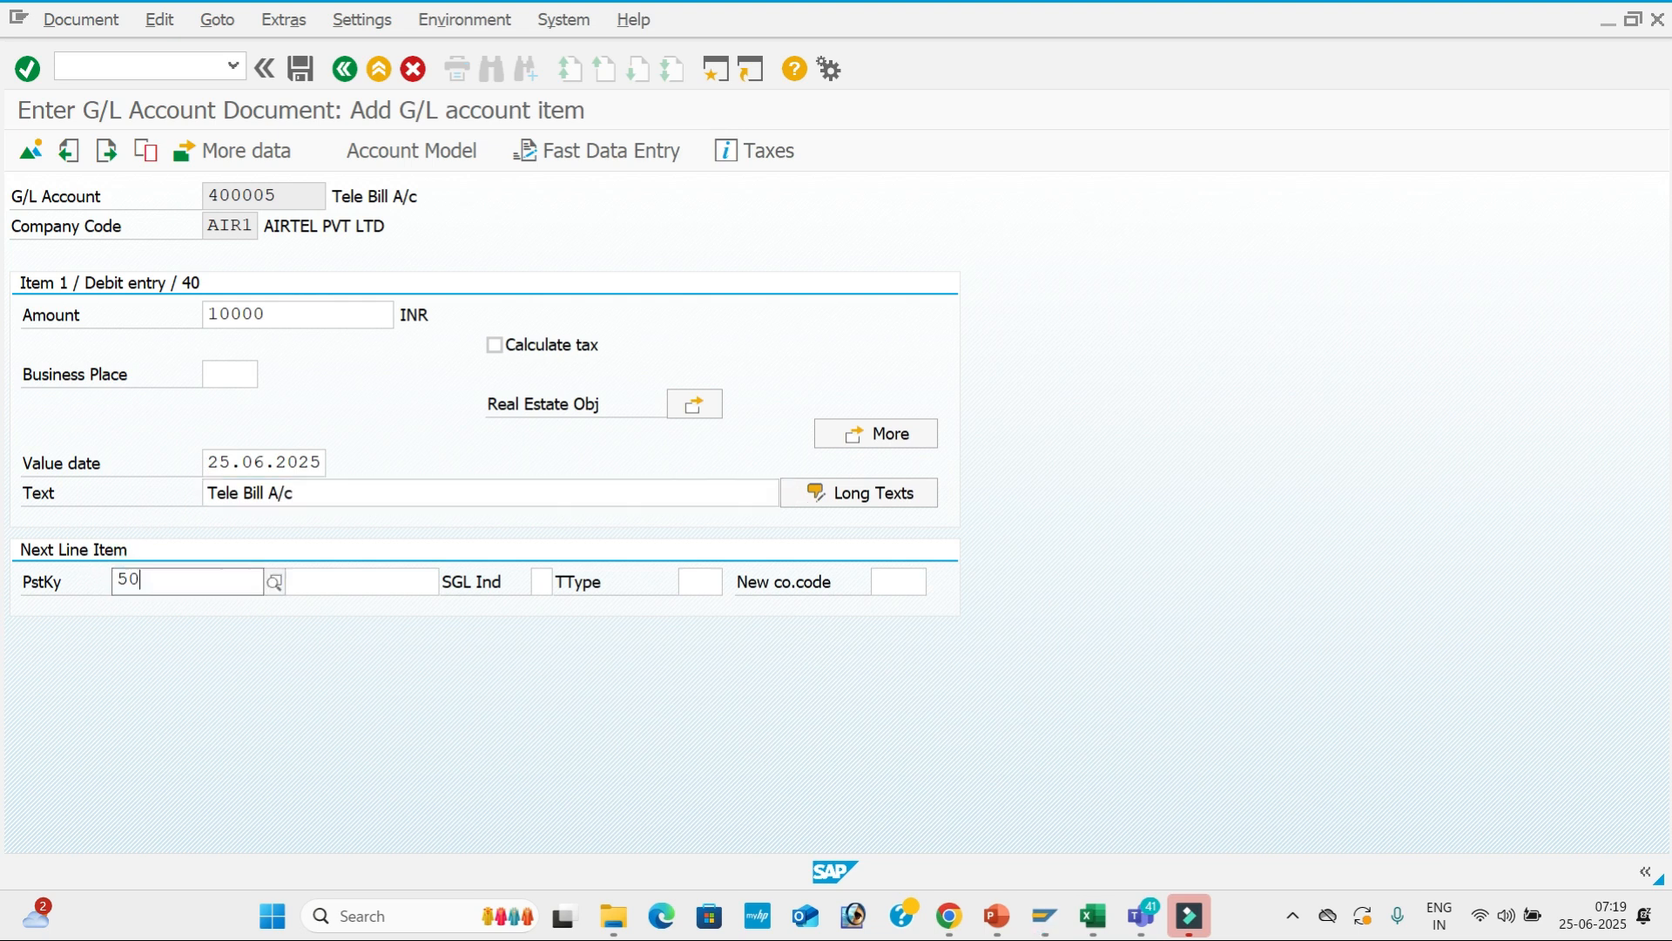
key("Return")
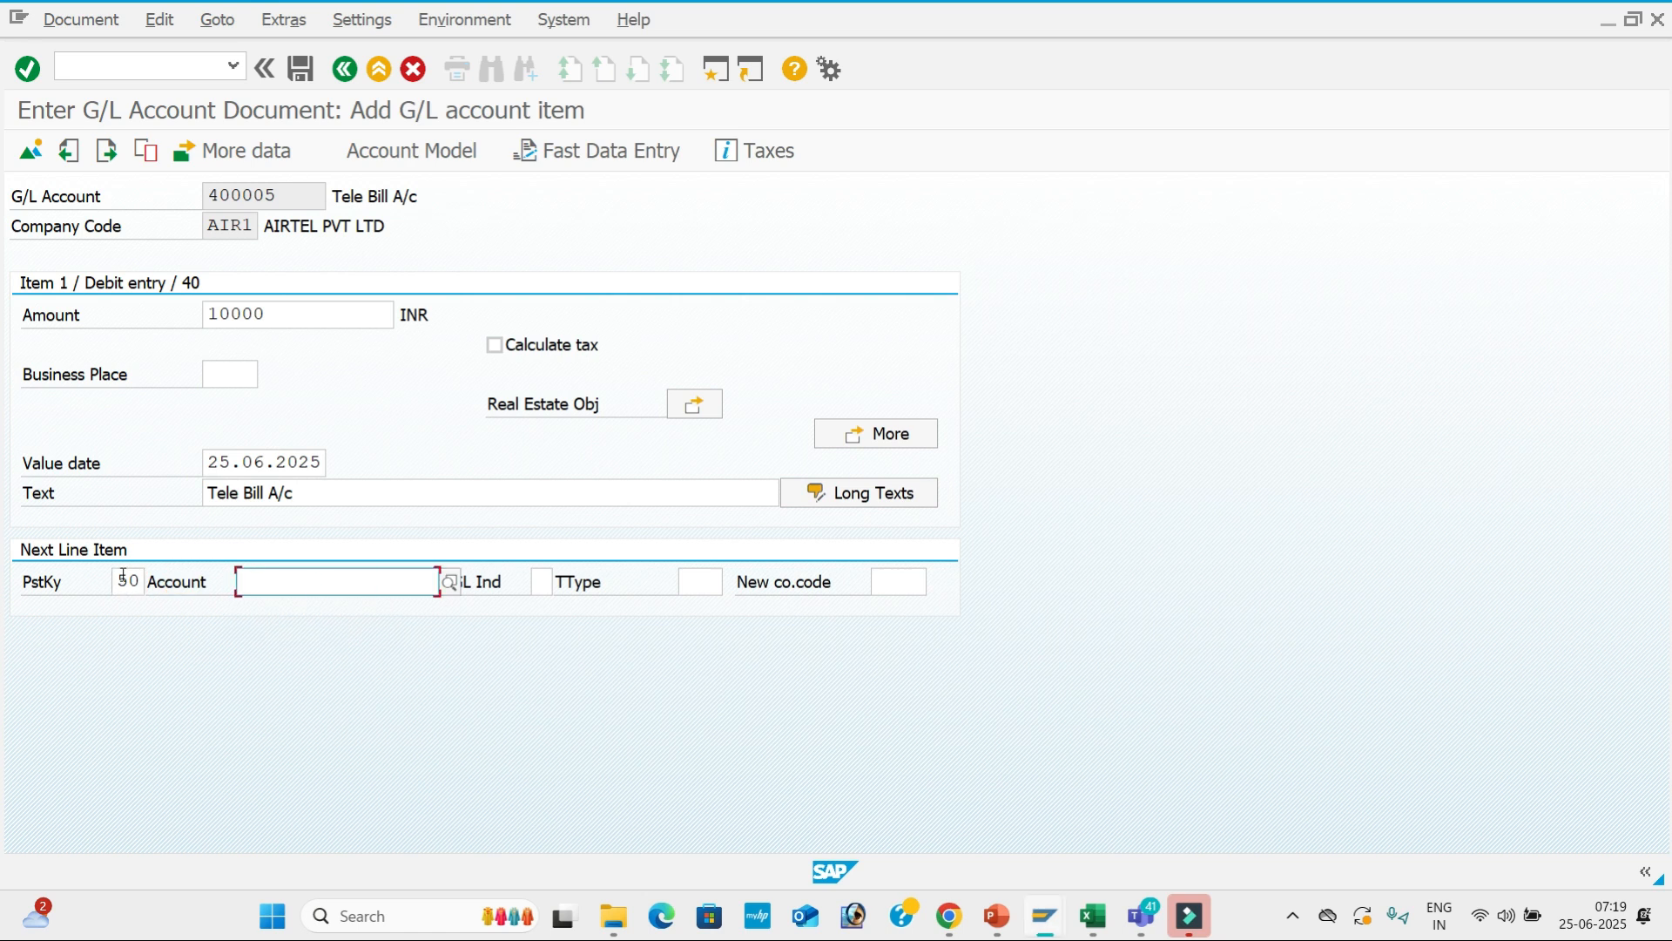
left_click(446, 581)
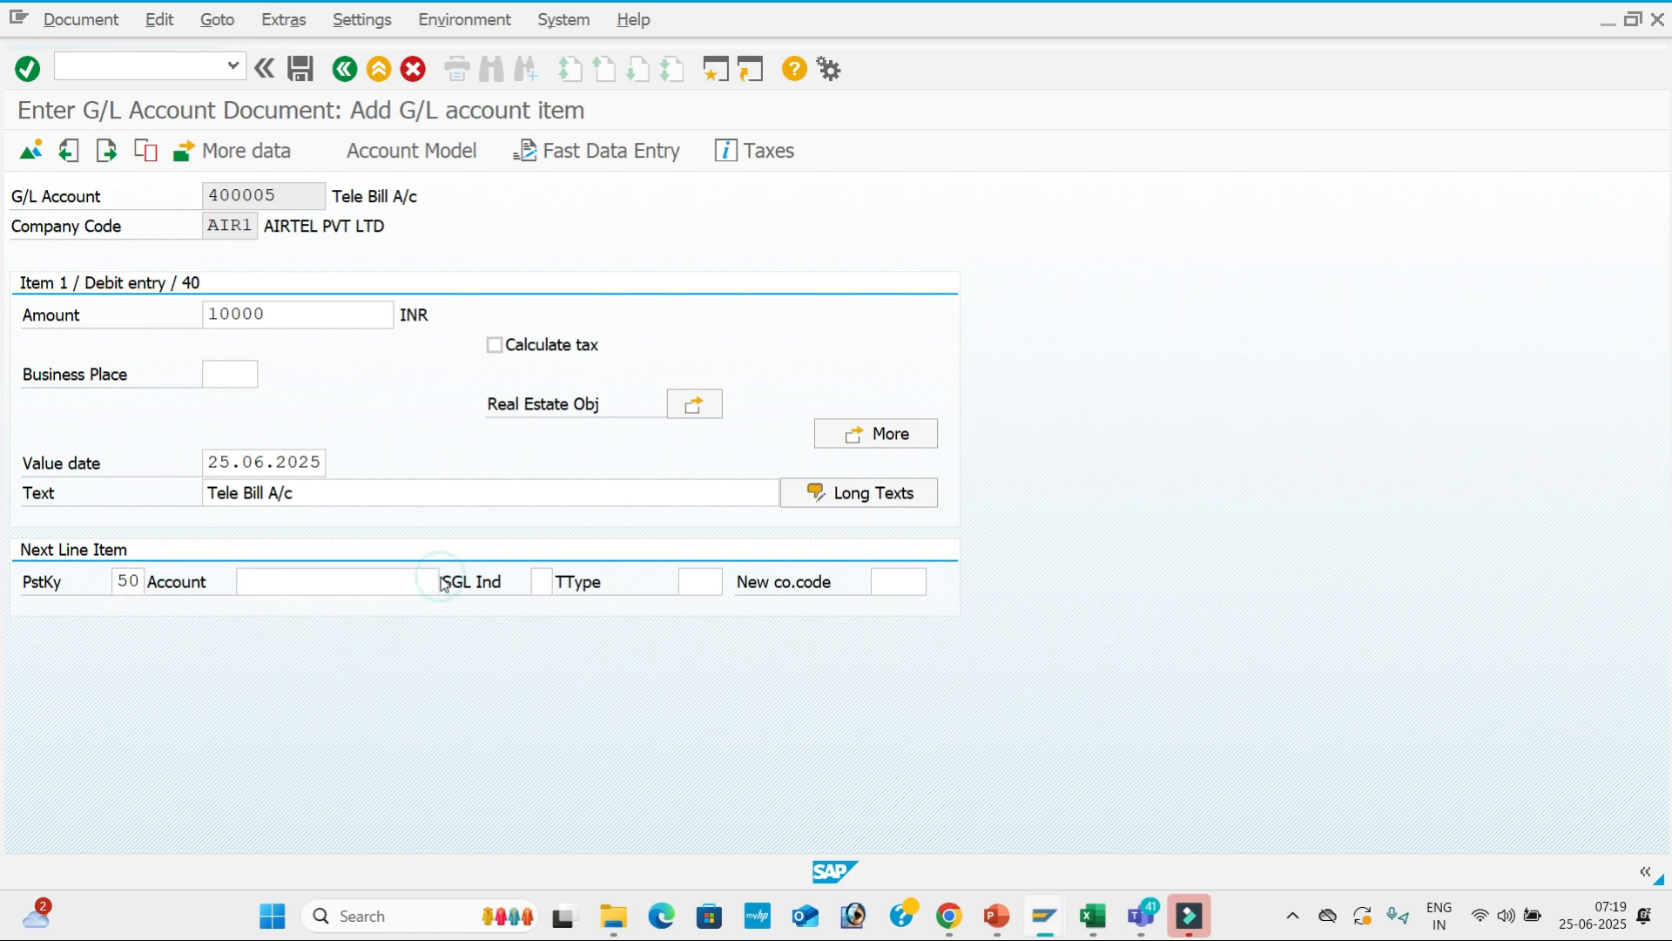
key("Return")
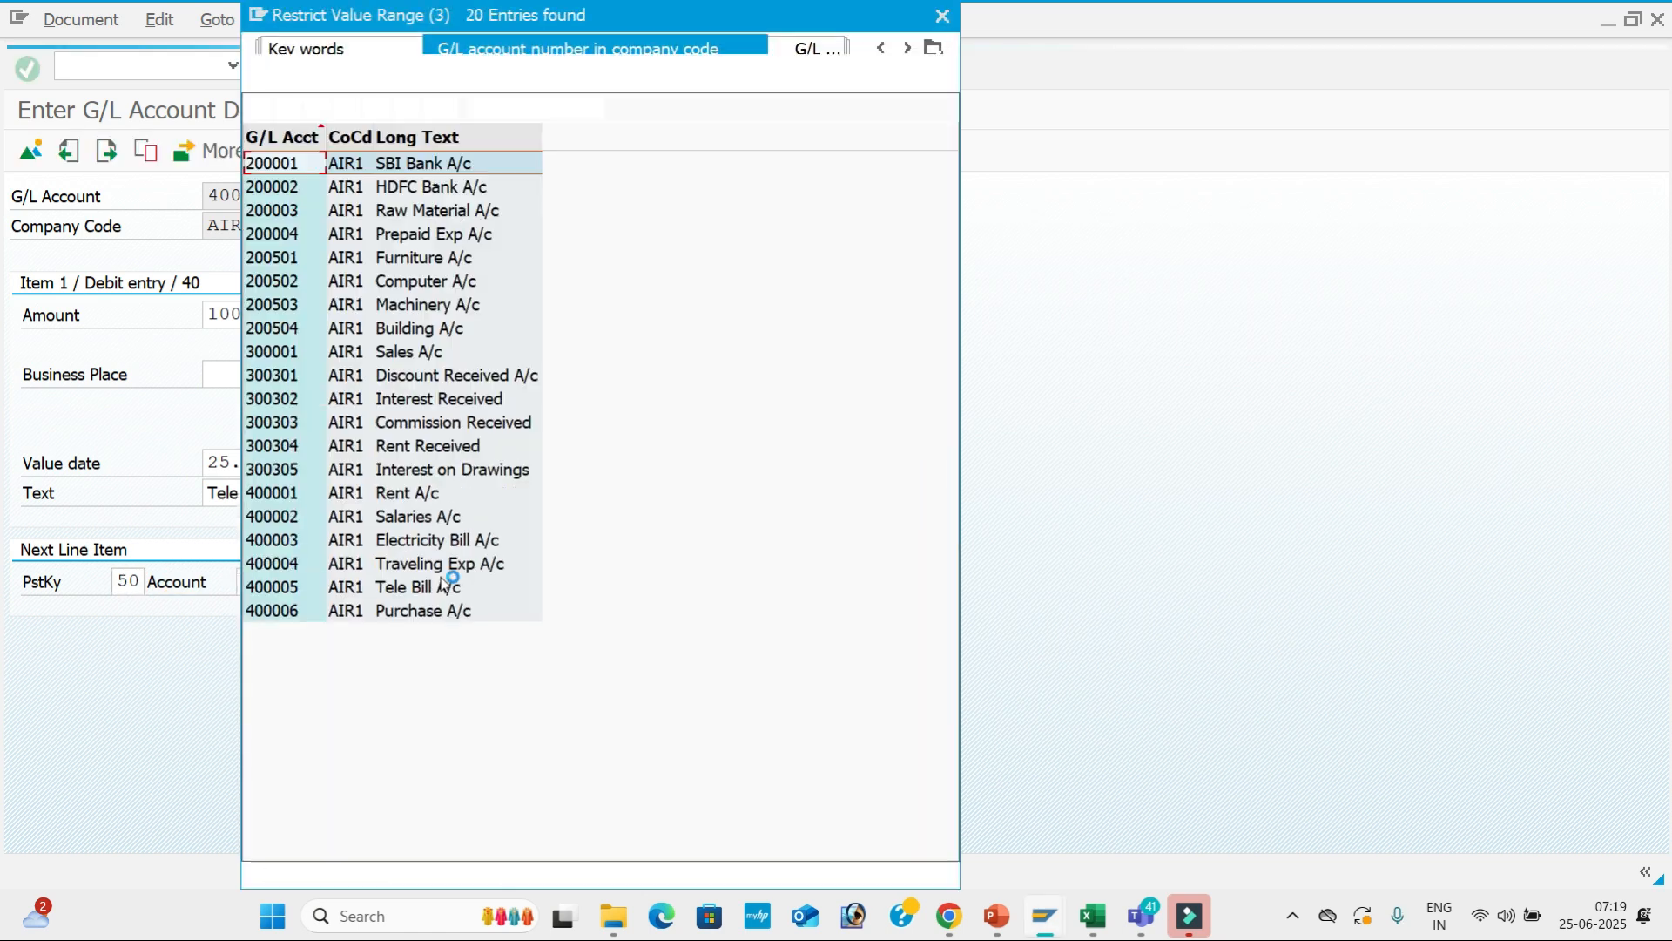
key("Up")
key("Return")
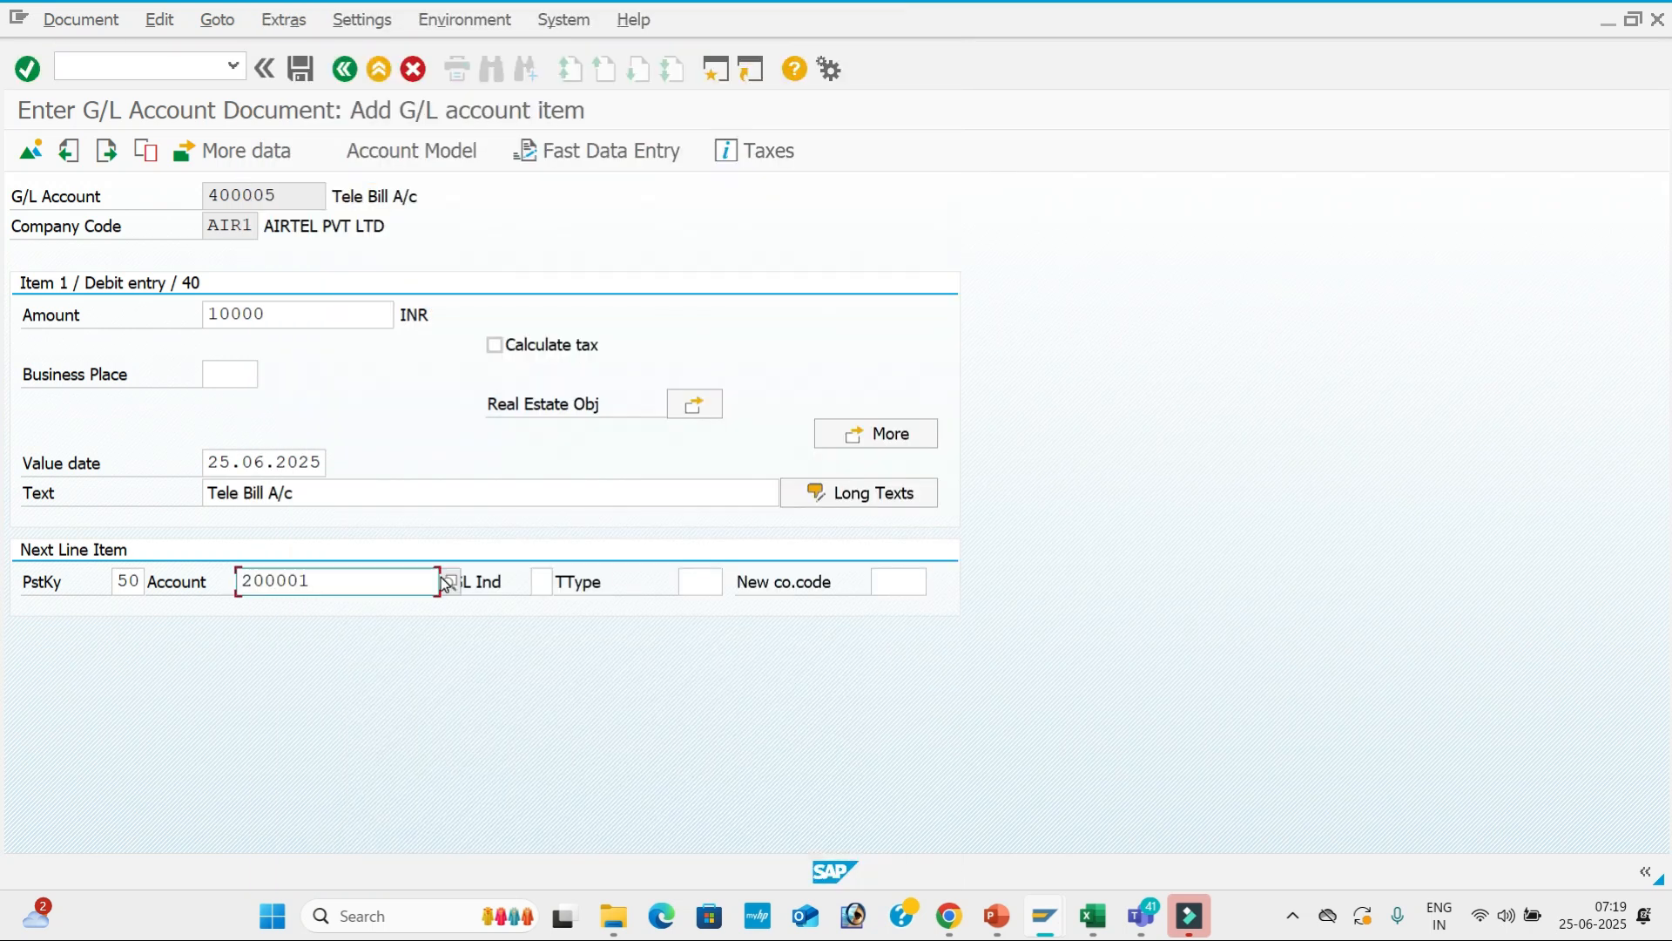
key("Return")
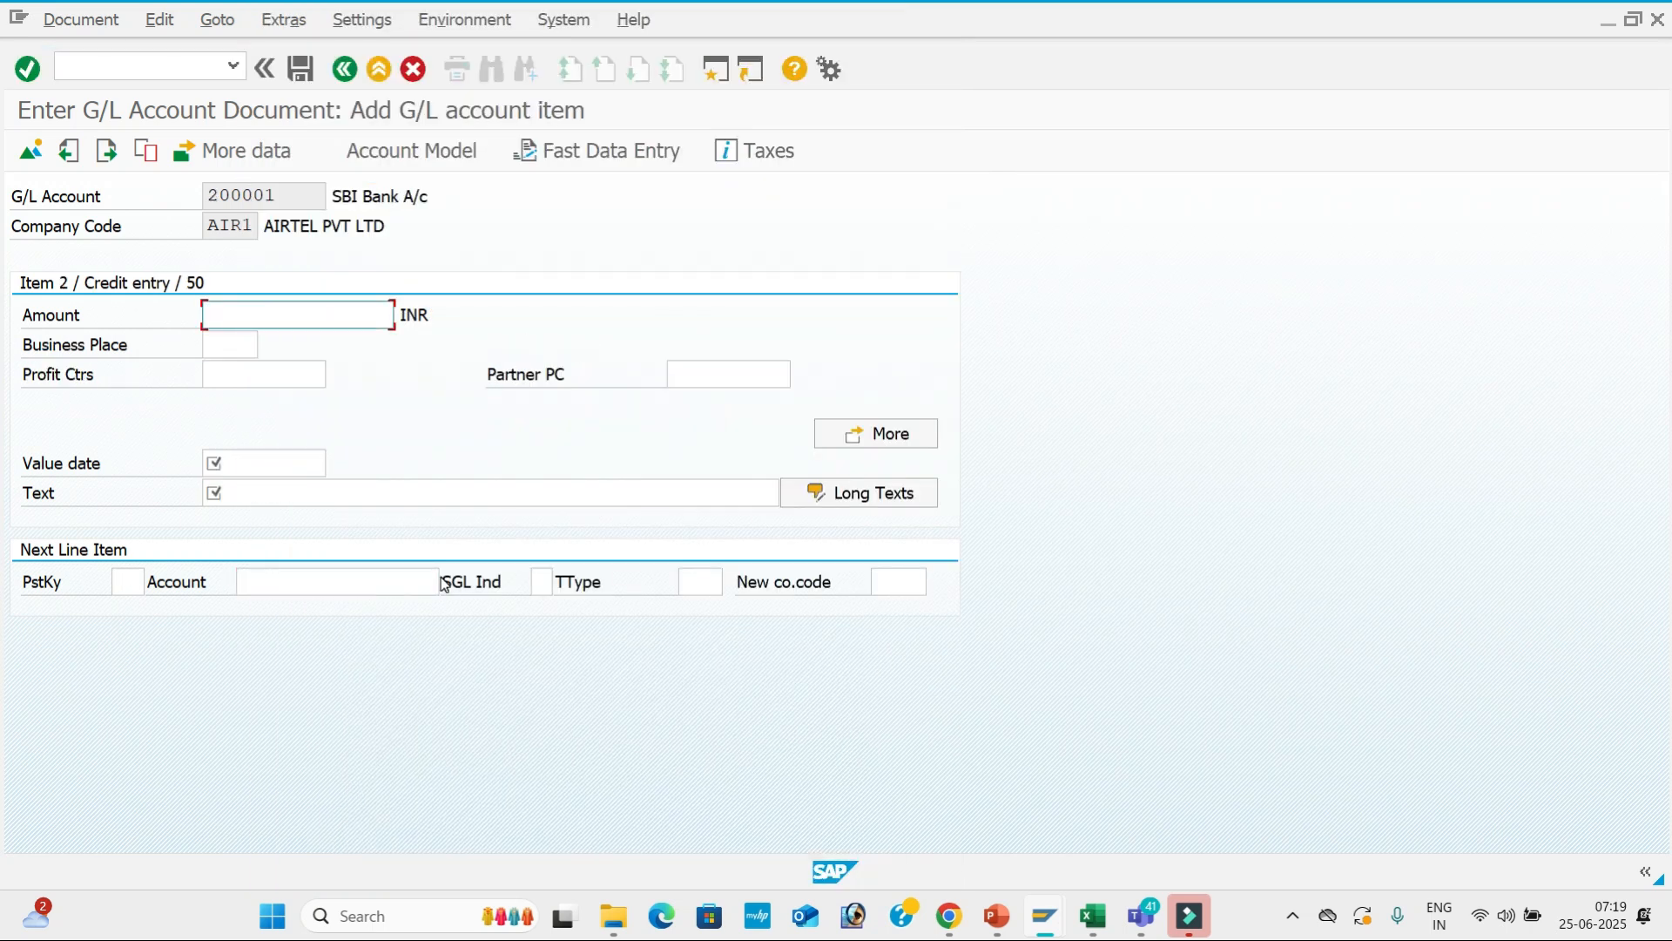
Fill the credit line with amount 10000, value date 25.06.2025 and text 'SBI Bank A/c'.
key("Down")
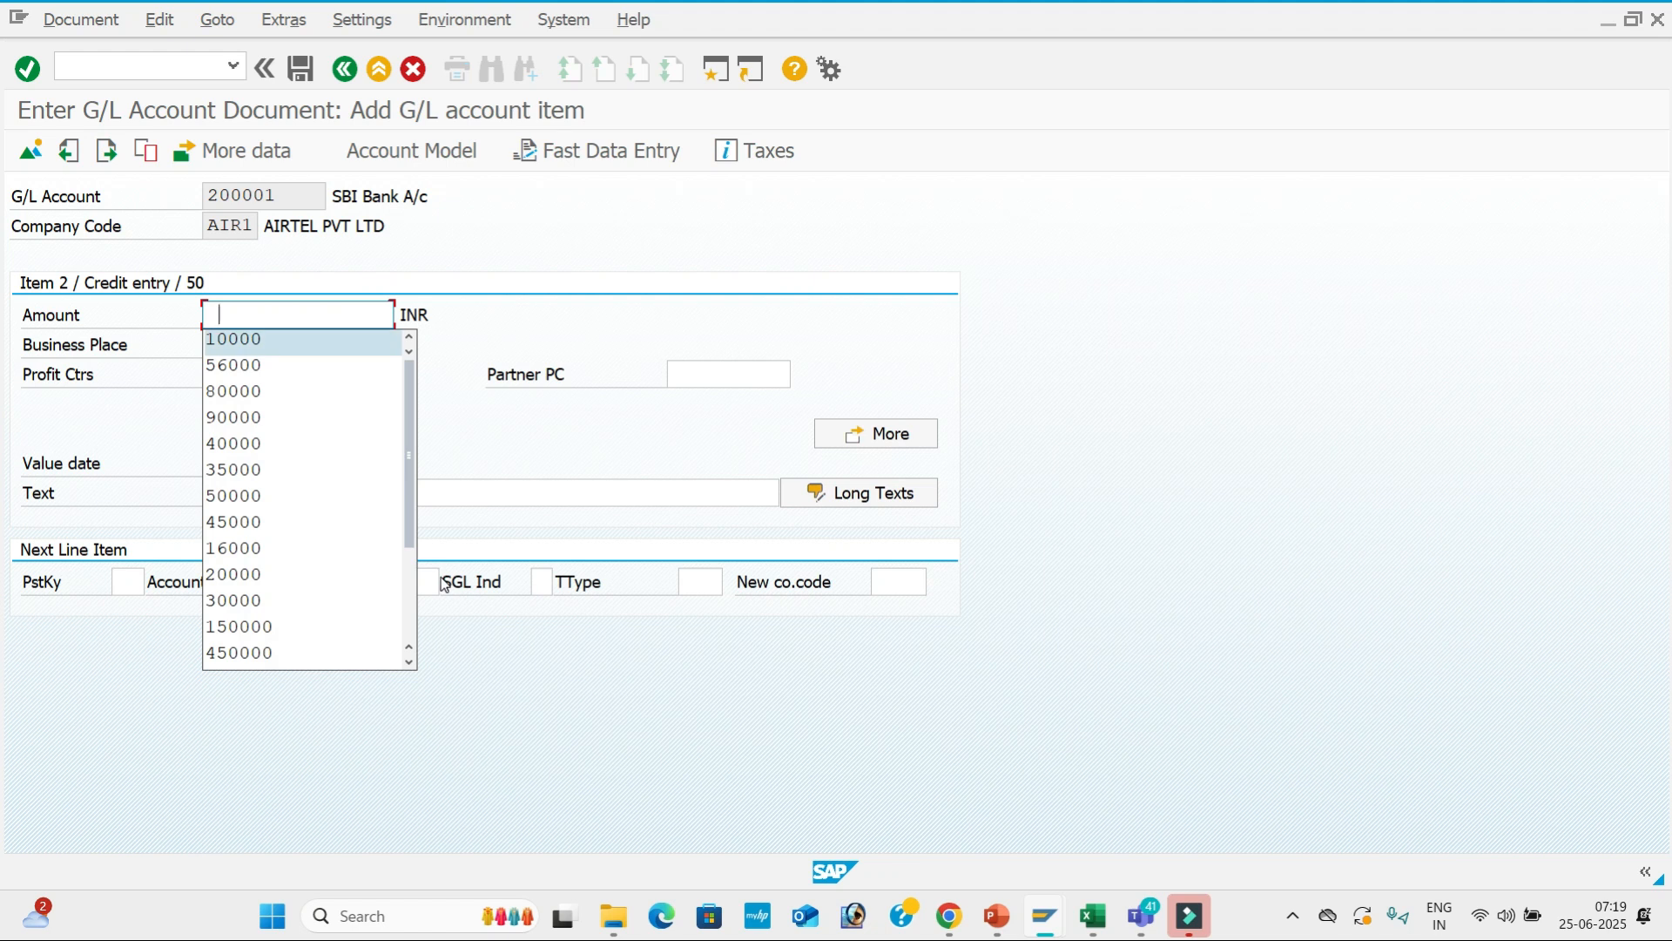
key("Return")
key("Tab")
key("Tab")
key("Tab")
key("Tab")
key("Tab")
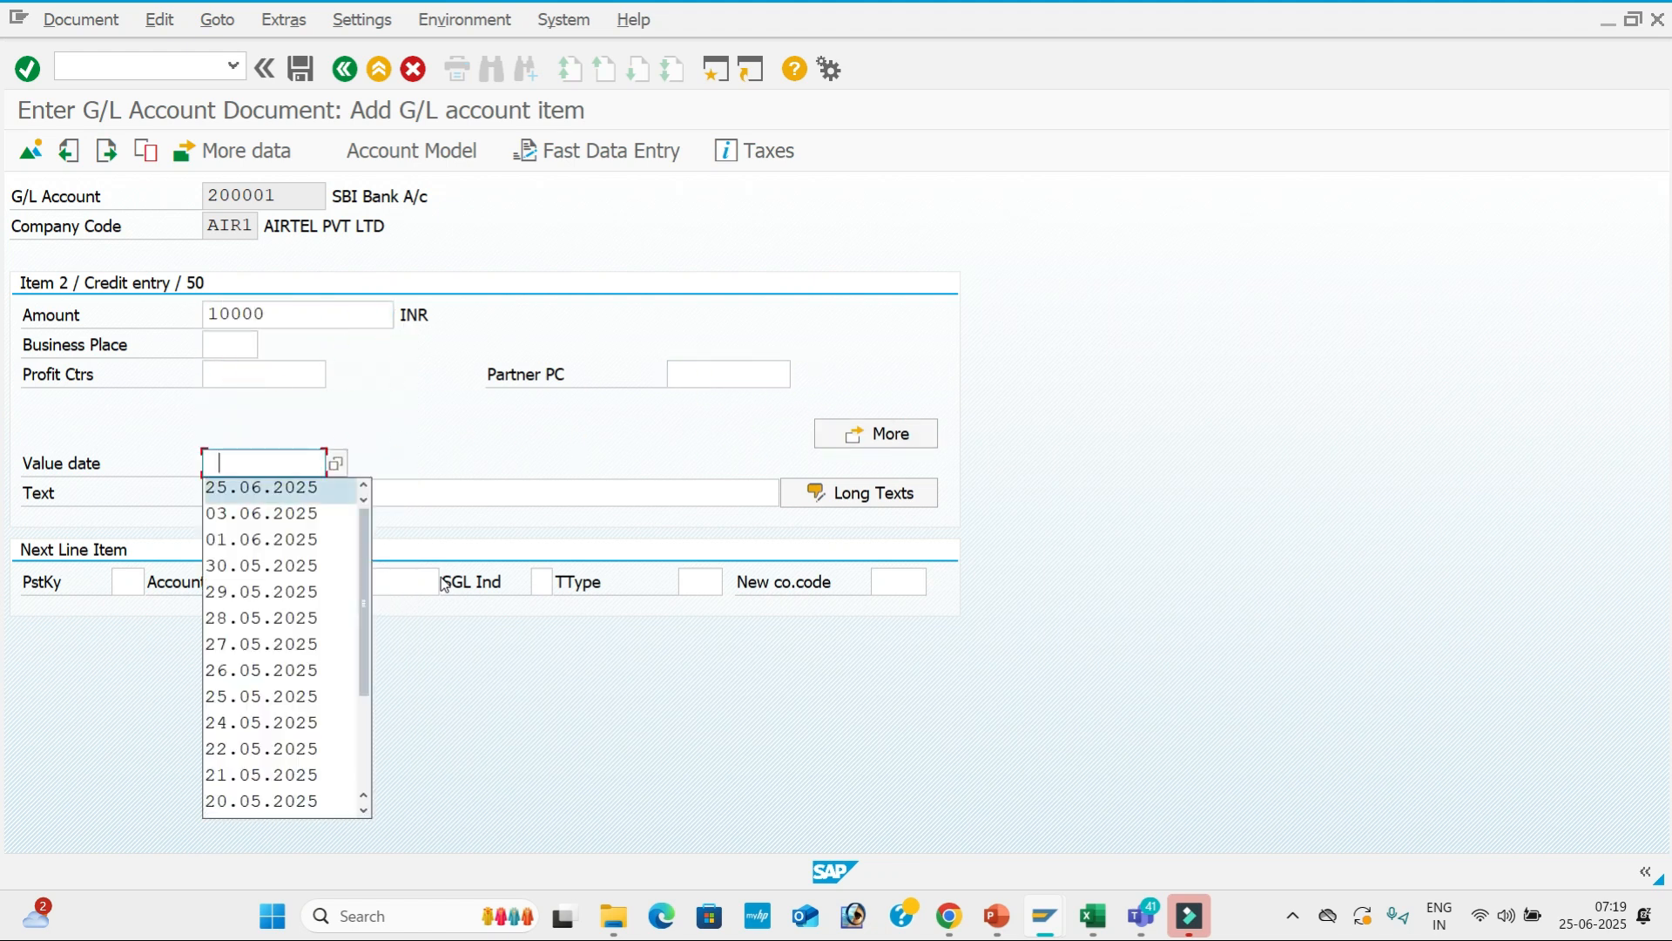
key("Down")
key("Return")
key("Tab")
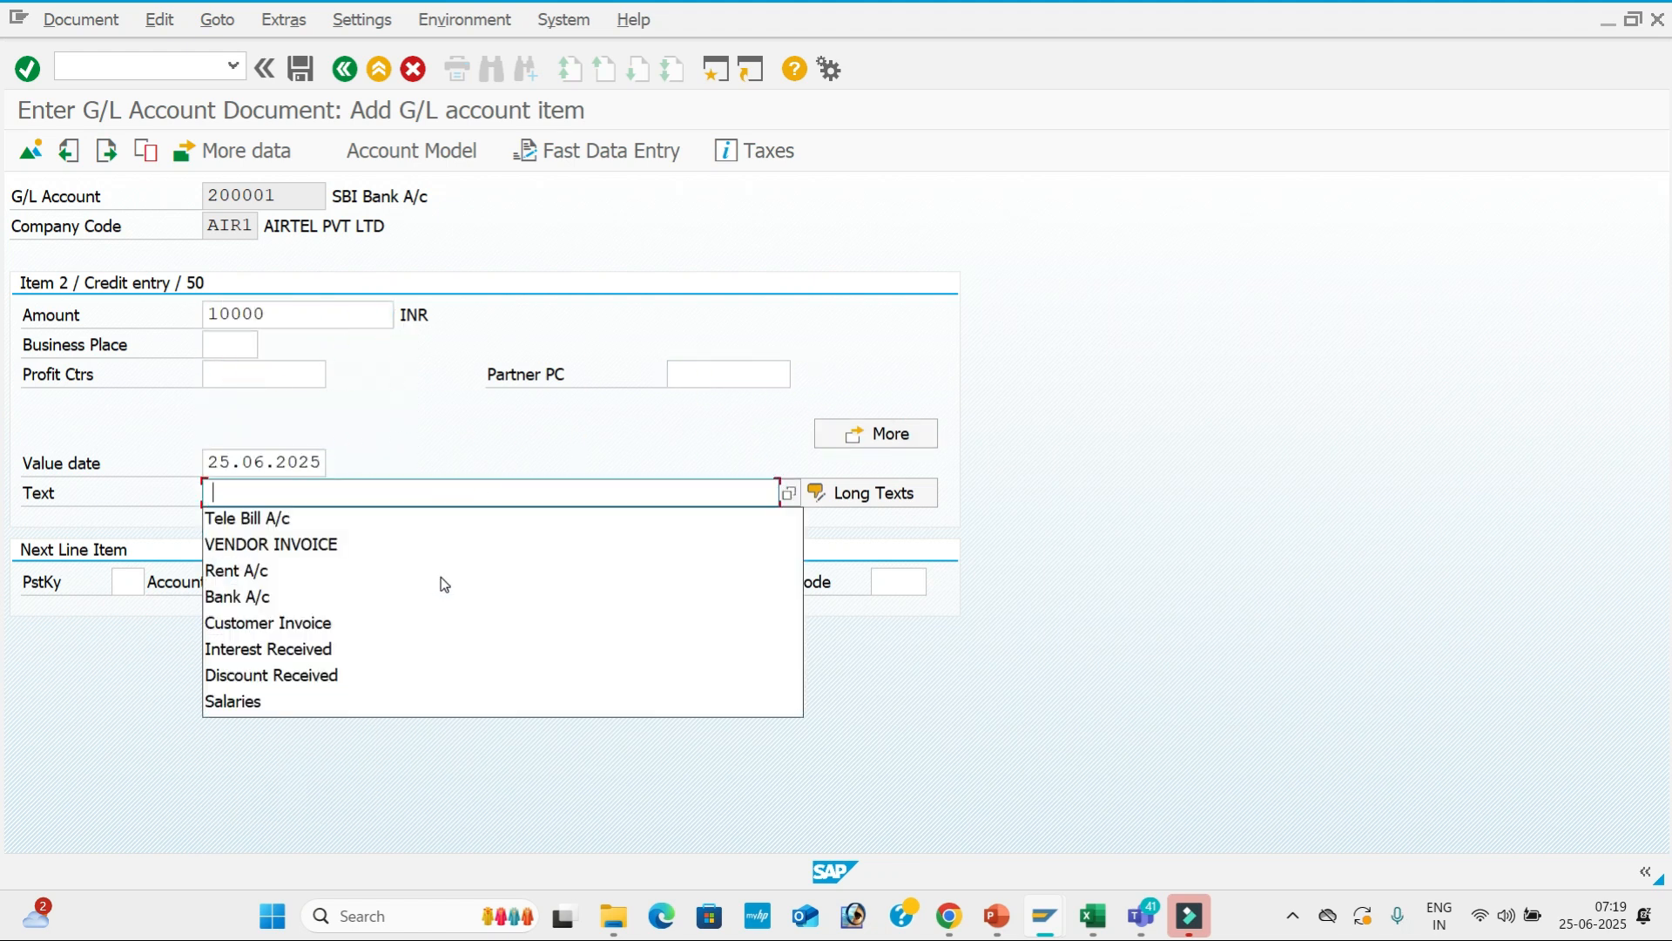
key("Down")
key("Up")
type("sb")
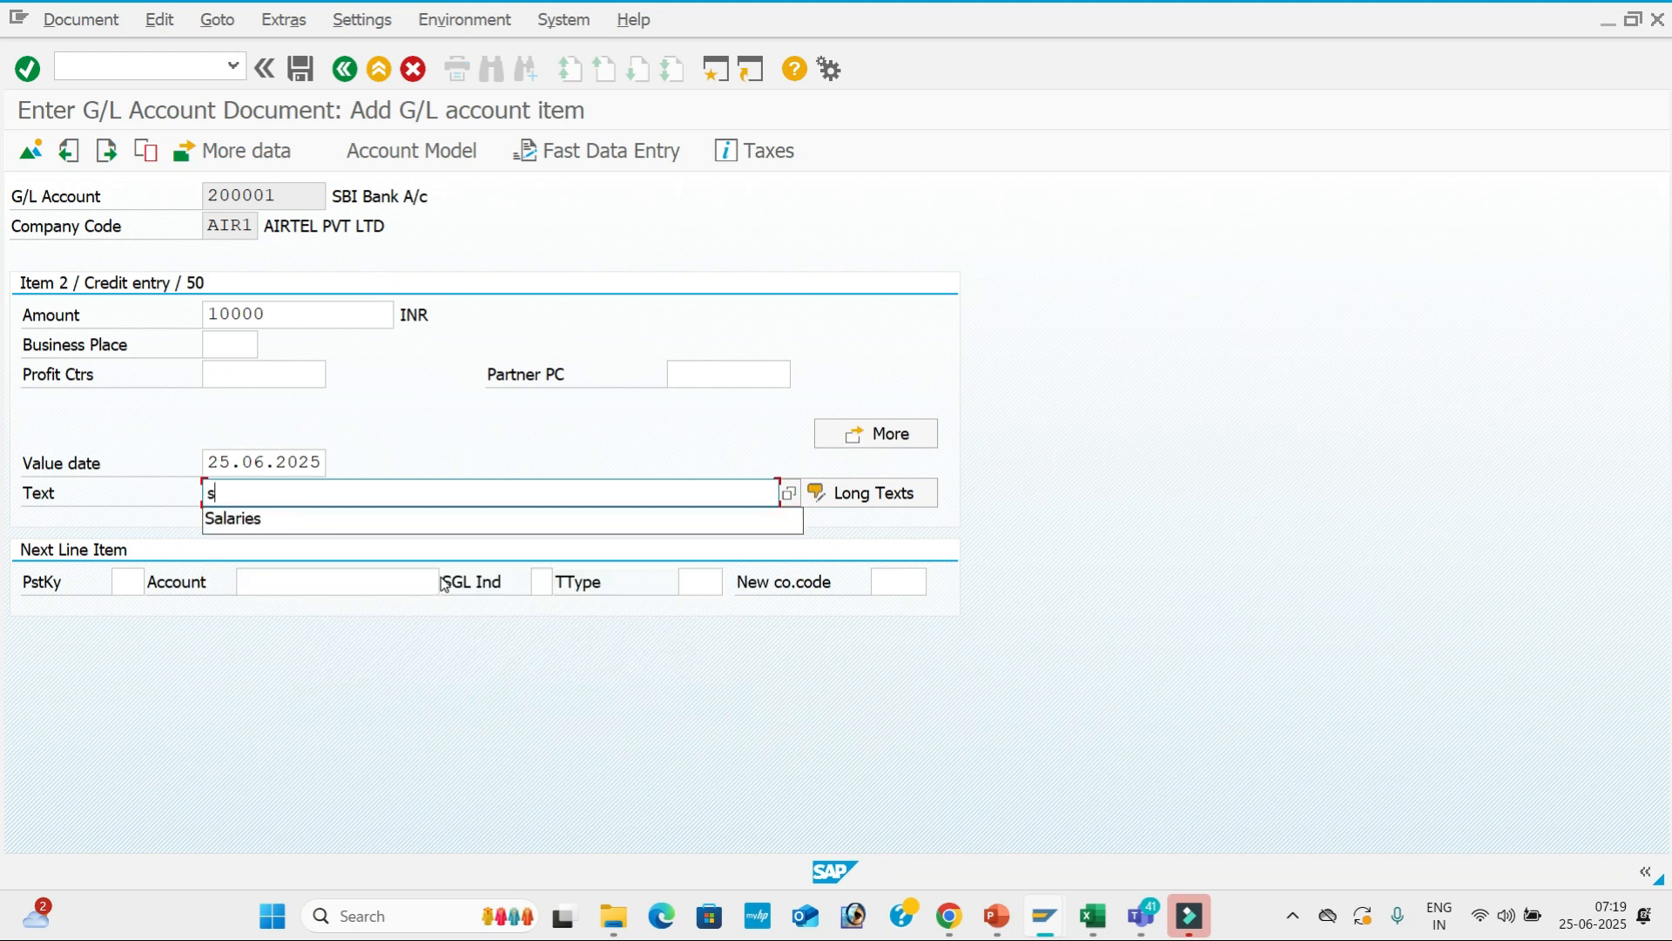
key("BackSpace")
key("BackSpace")
type("SBI Bank A/c")
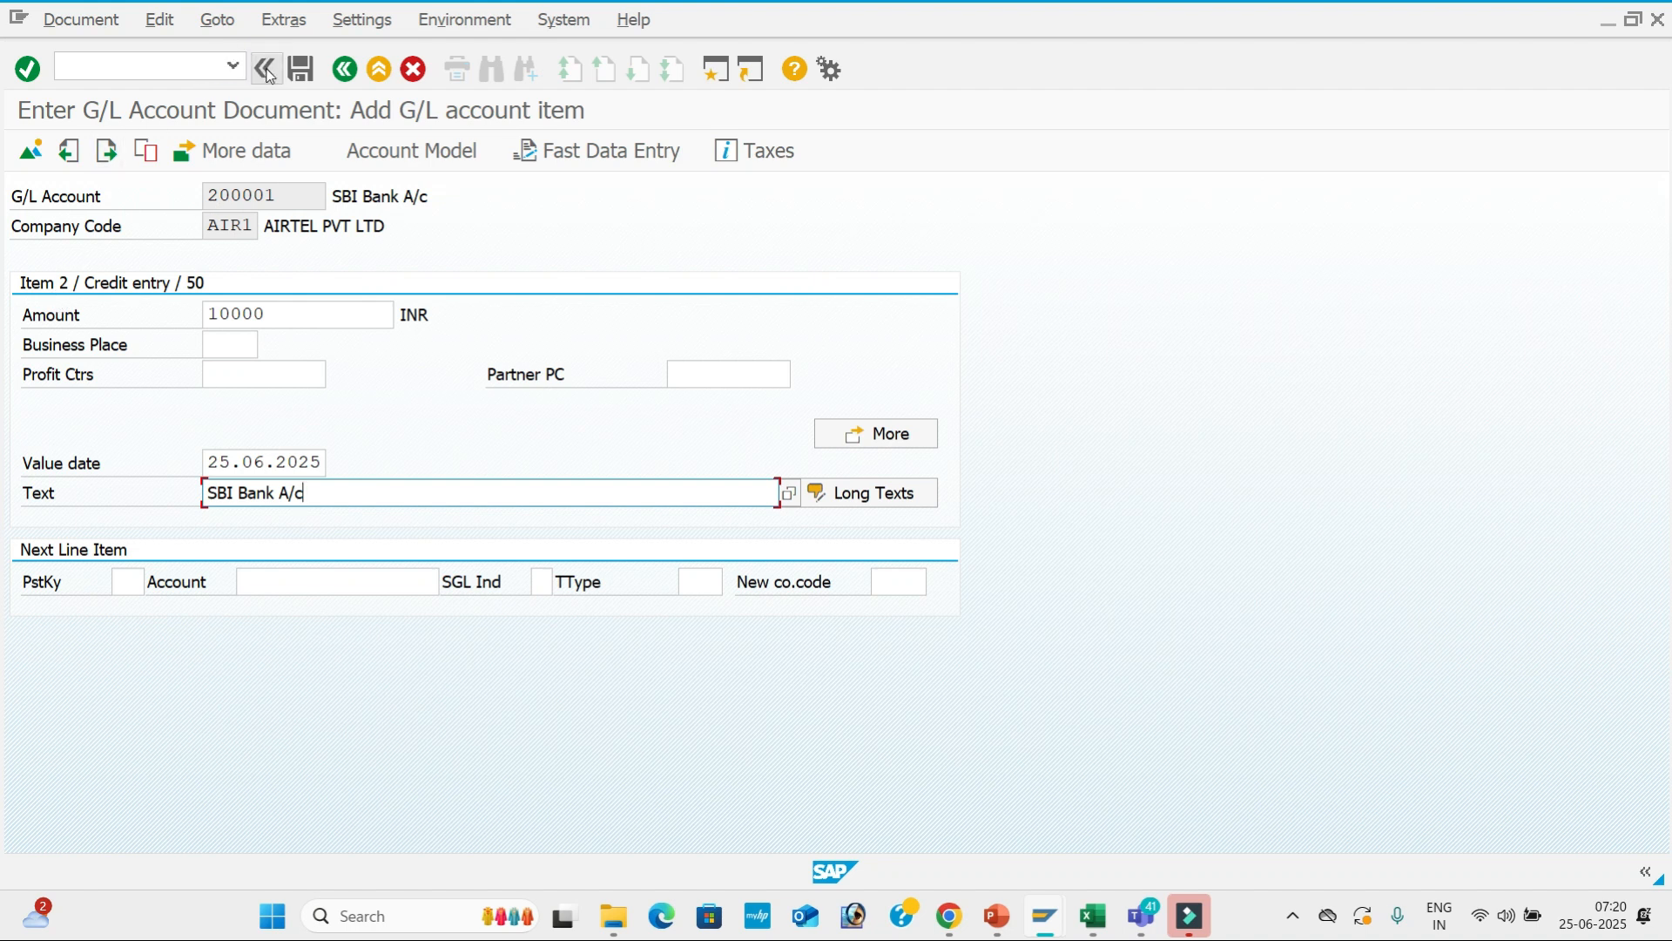
Simulate the balanced document, then post it as document 5.
left_click(86, 23)
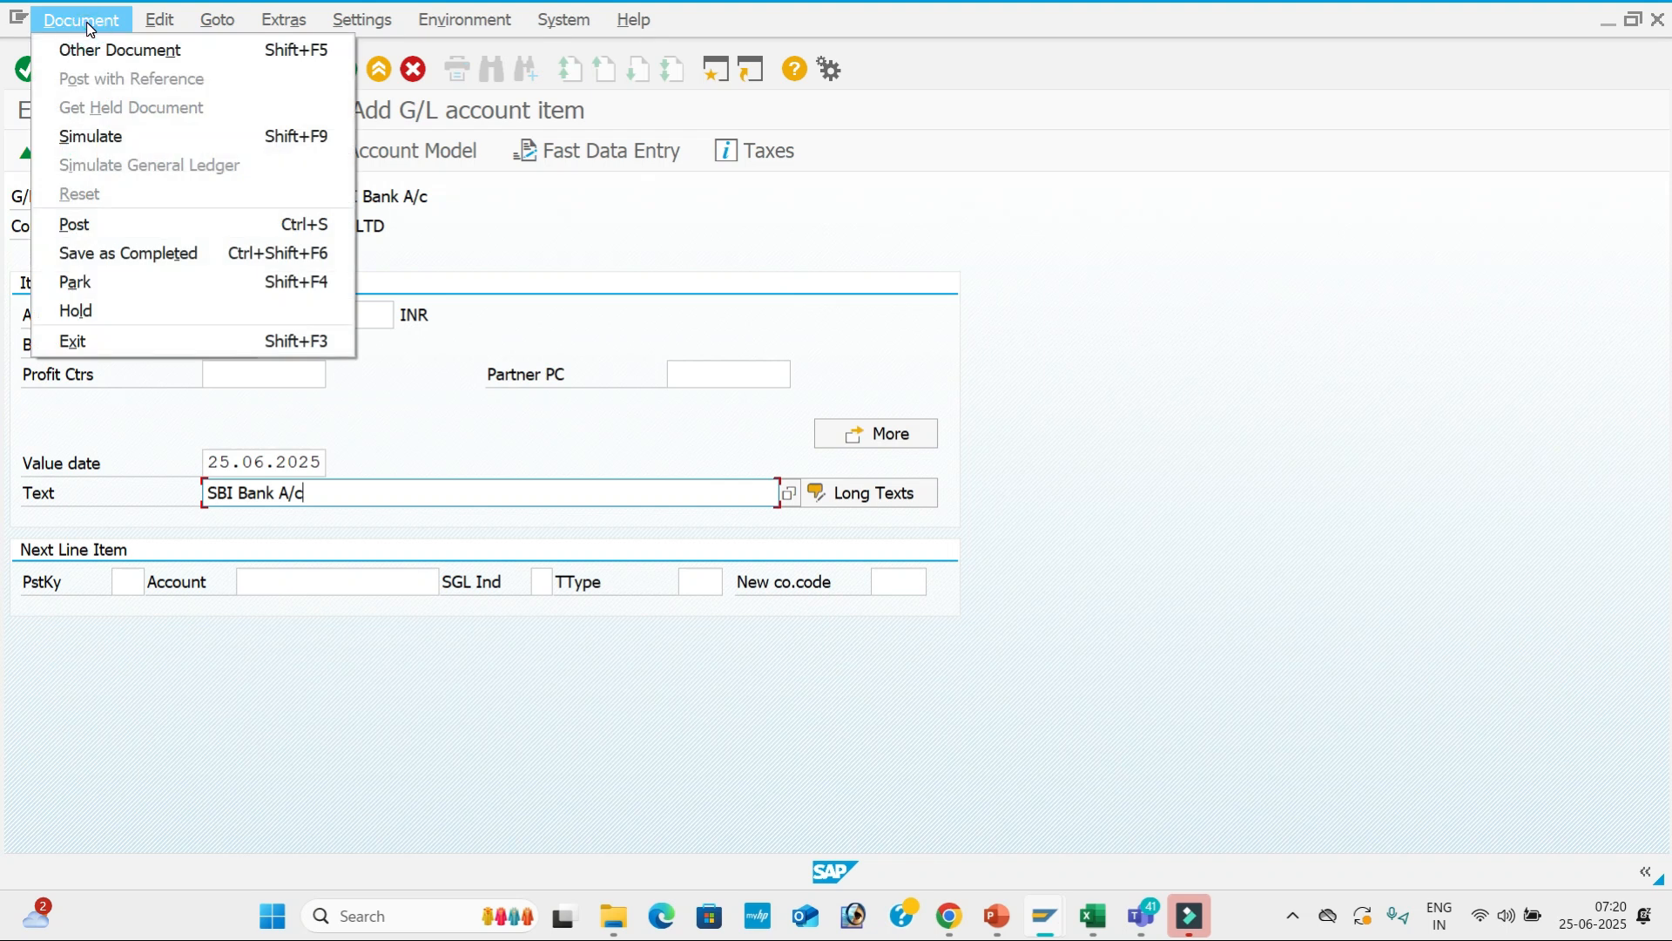
left_click(120, 135)
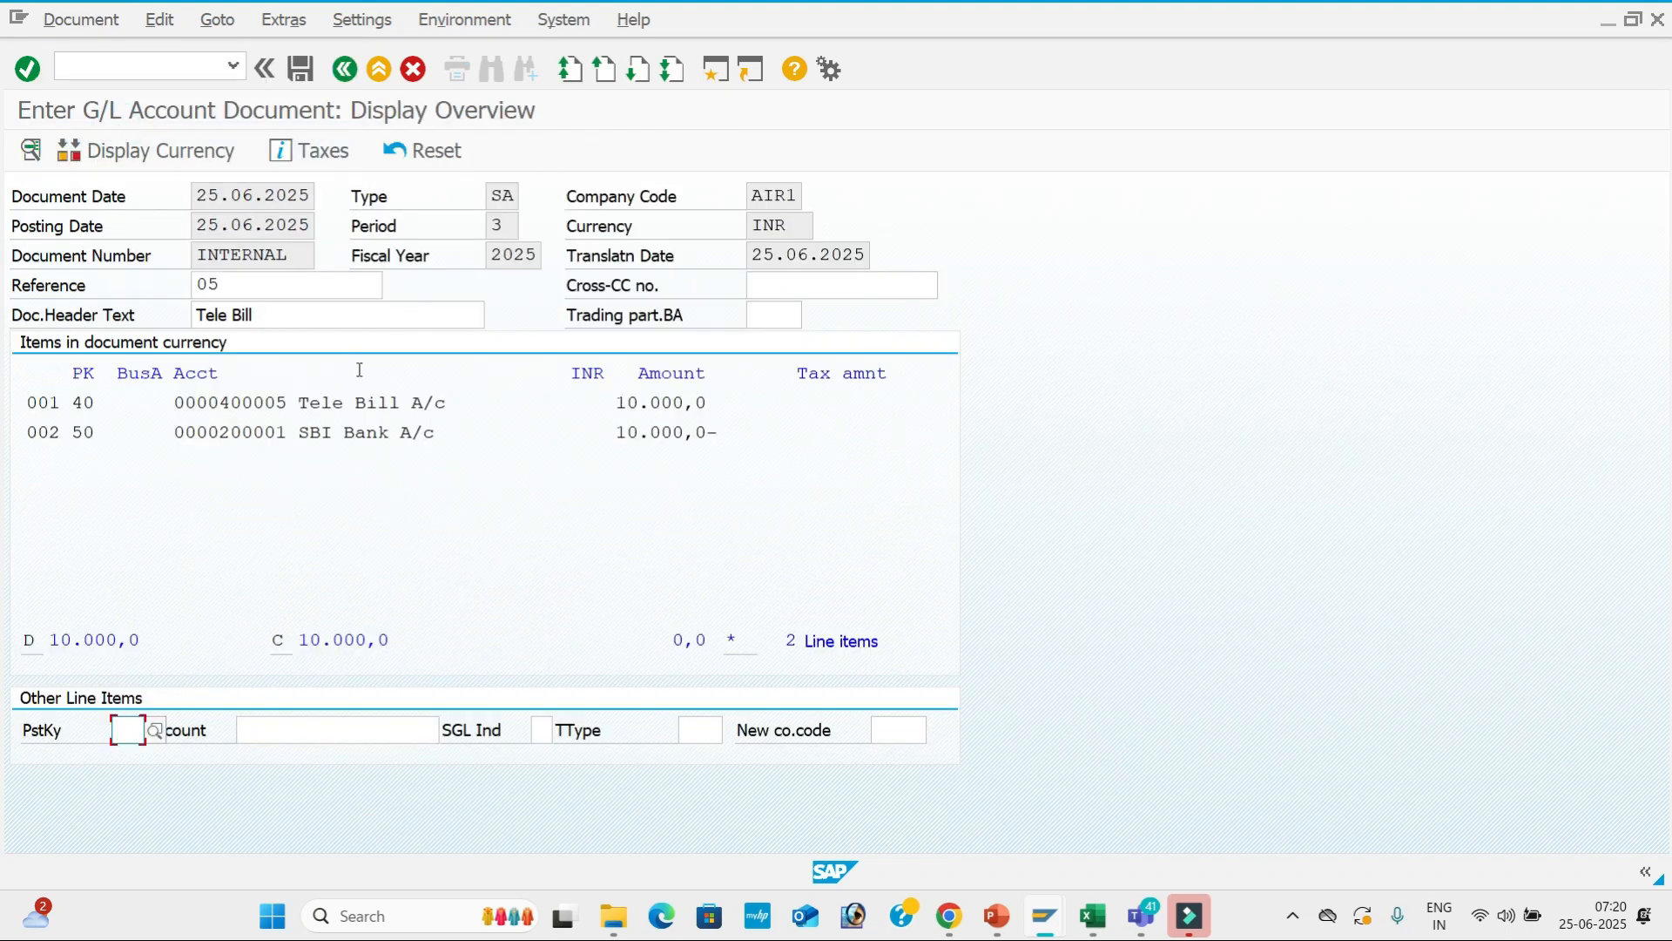
left_click(301, 70)
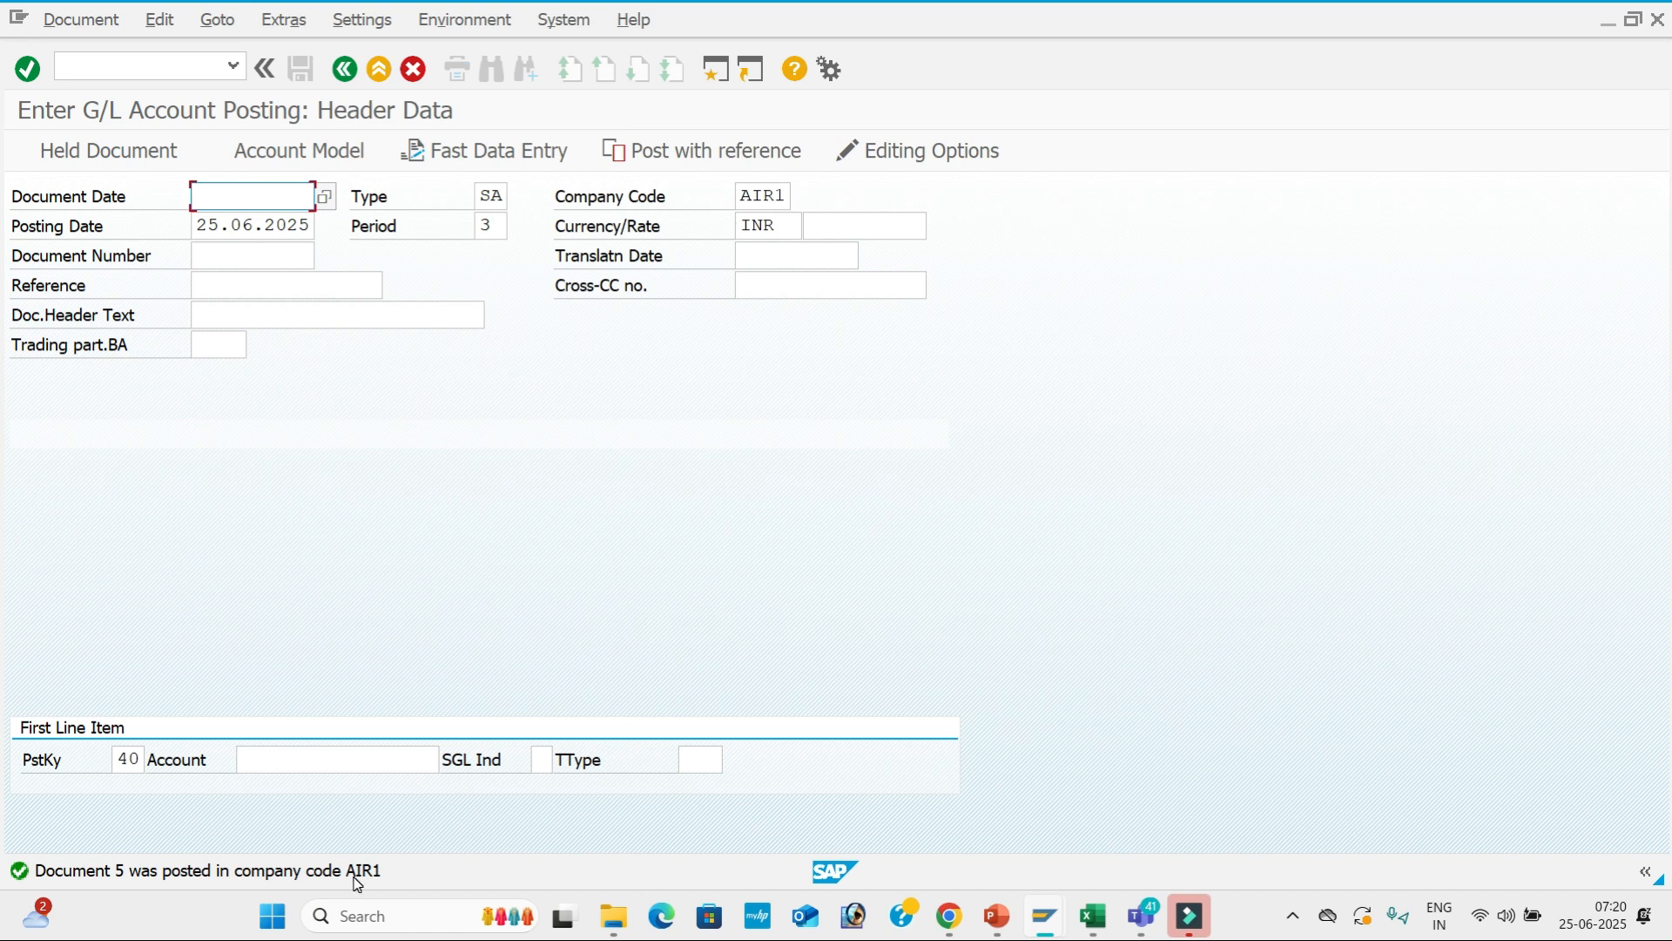
Fill the header with date 25.06.2025, reference 06 and text Tele Bill.
key("Down")
key("Down")
key("Tab")
key("Tab")
key("Tab")
key("Tab")
key("Tab")
key("Tab")
key("Tab")
key("Tab")
type("06")
key("Tab")
key("Tab")
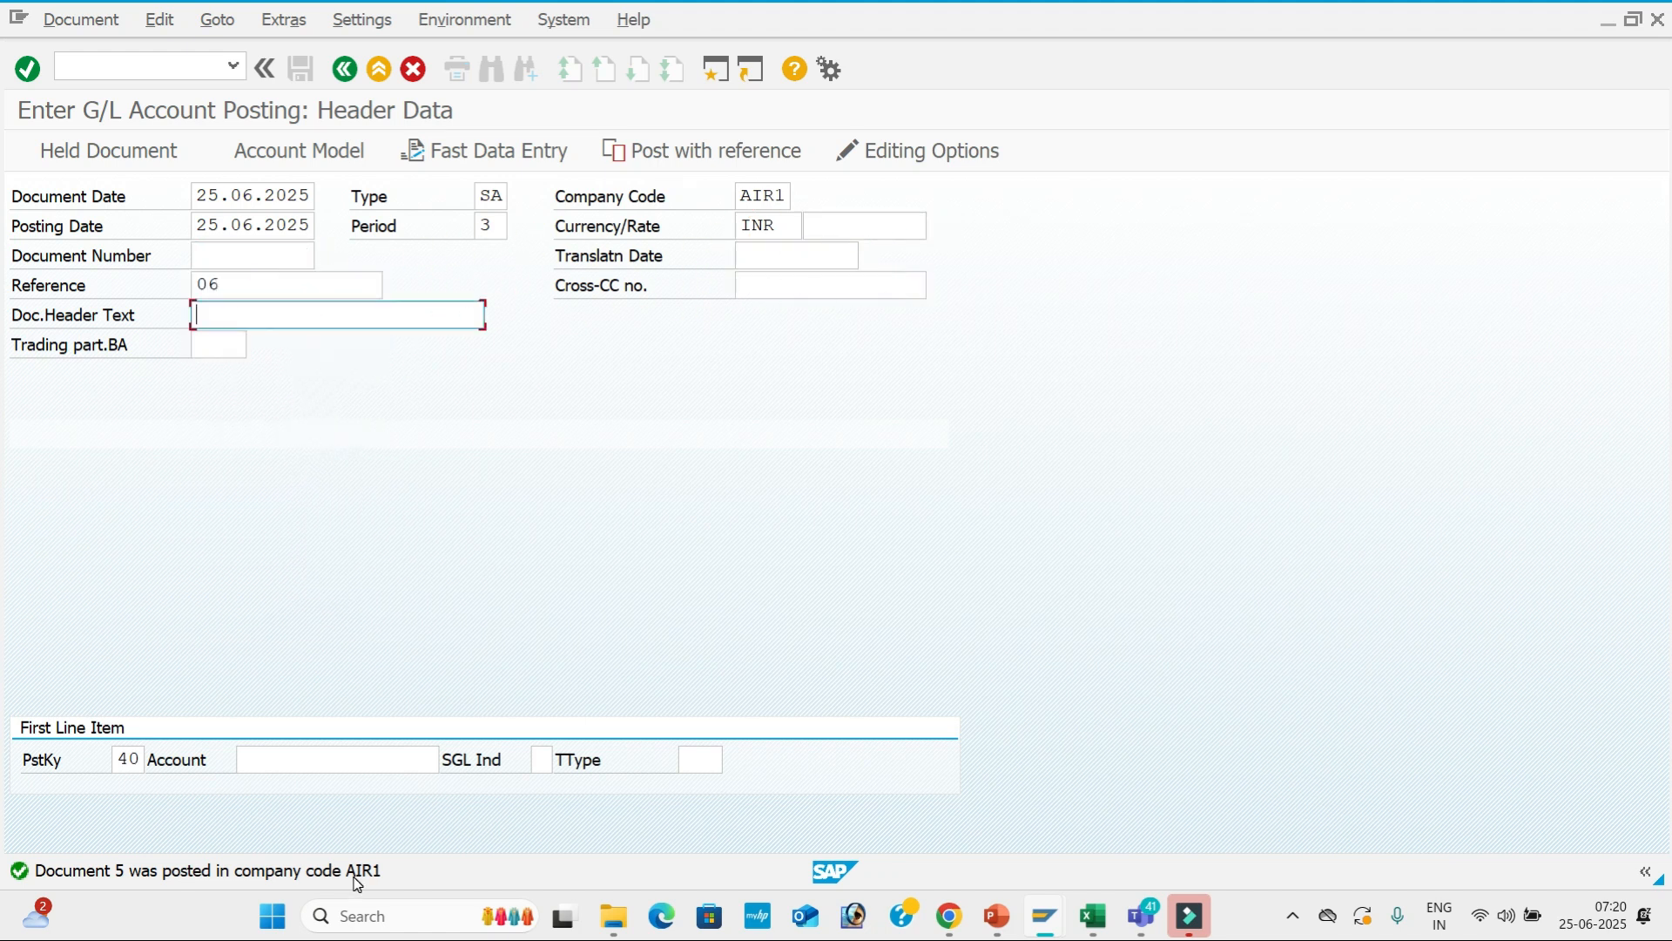
key("Down")
key("Down")
key("Tab")
key("Tab")
key("Tab")
Enter the debit line: 400005 Tele Bill A/c, 50000, value date 25.06.2025, text Tele Bill A/c.
key("Down")
key("Down")
key("Down")
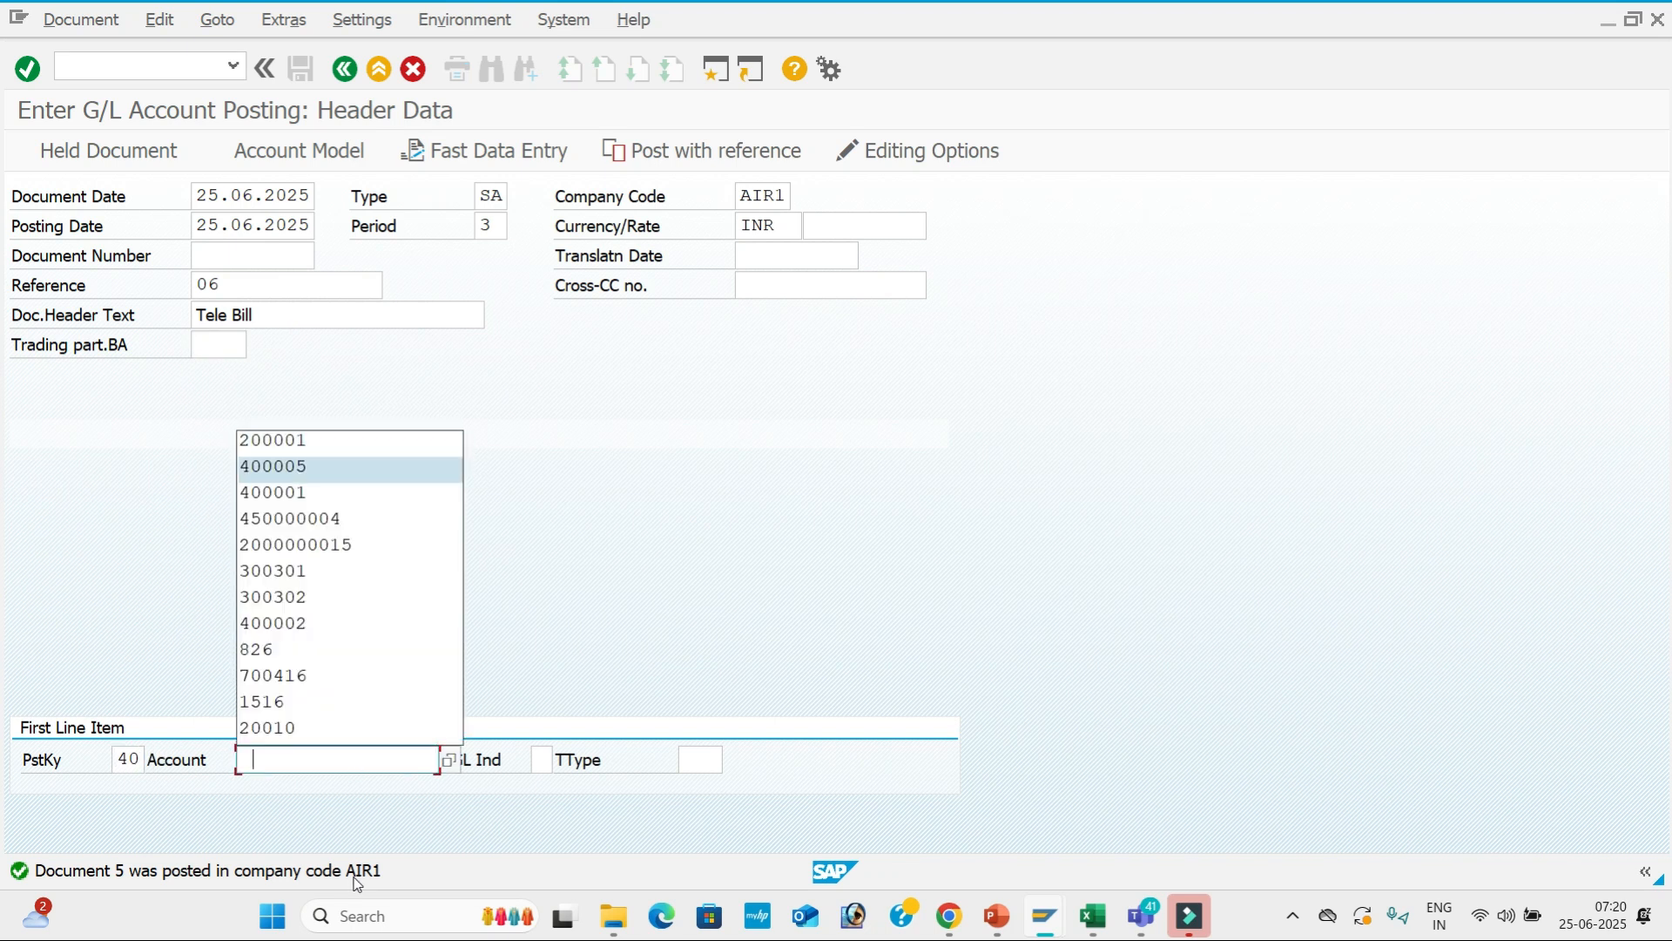
key("Tab")
key("Tab")
key("Return")
key("Down")
key("Down")
key("Down")
key("Down")
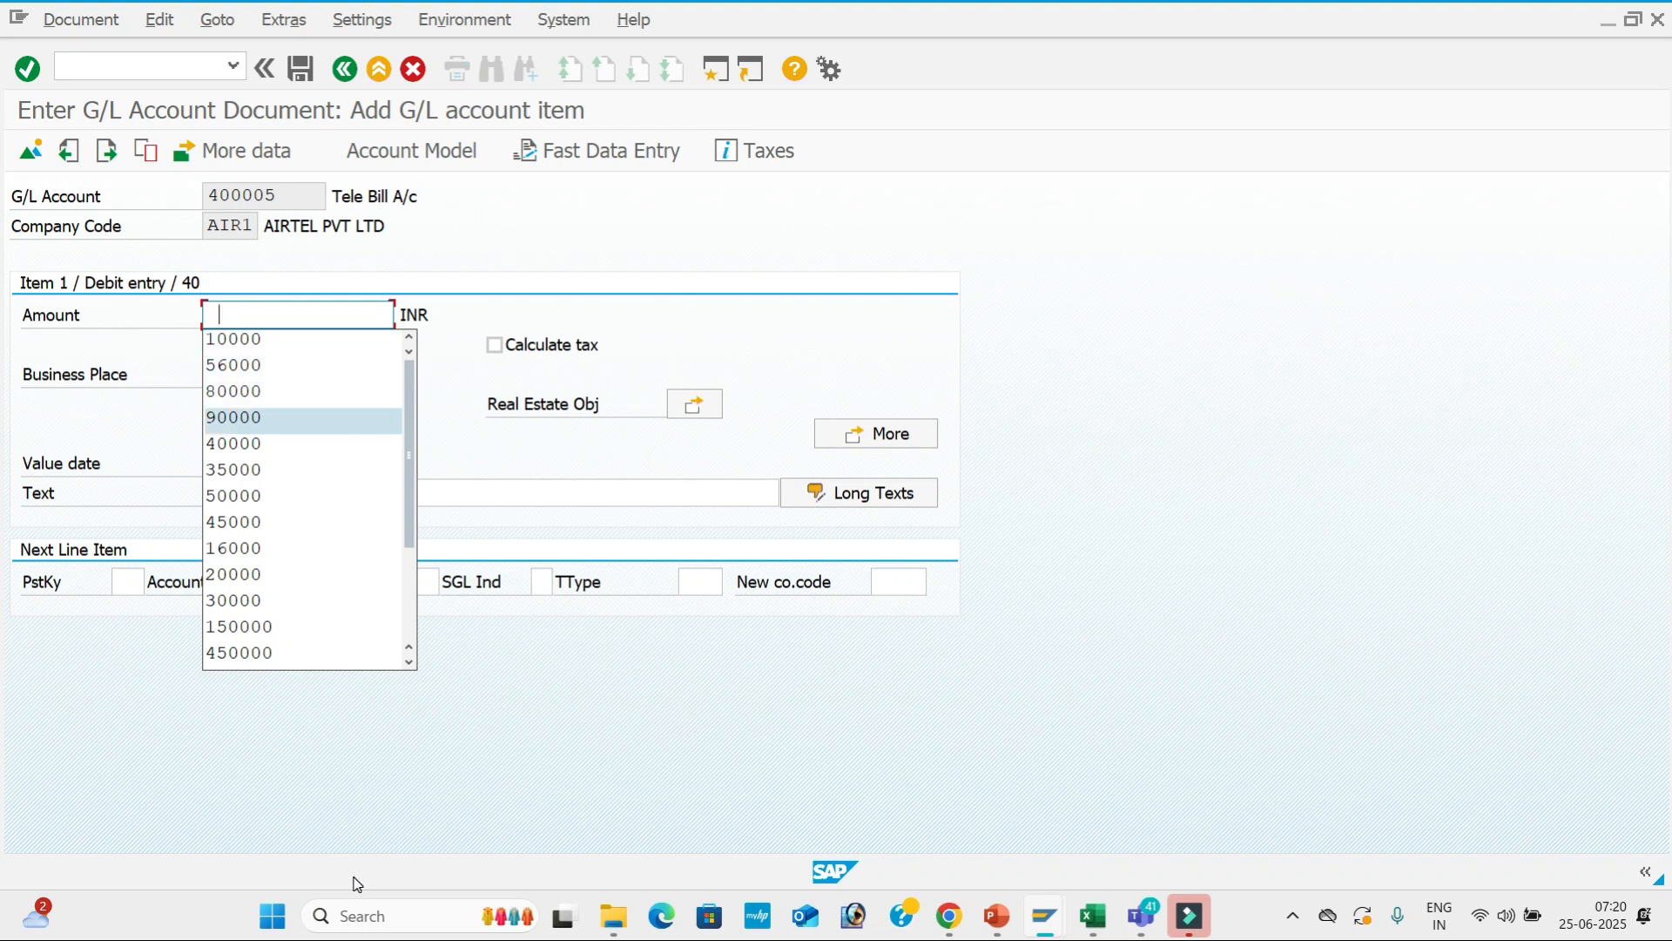
key("Down")
key("Down")
key("Down")
key("Down")
key("Down")
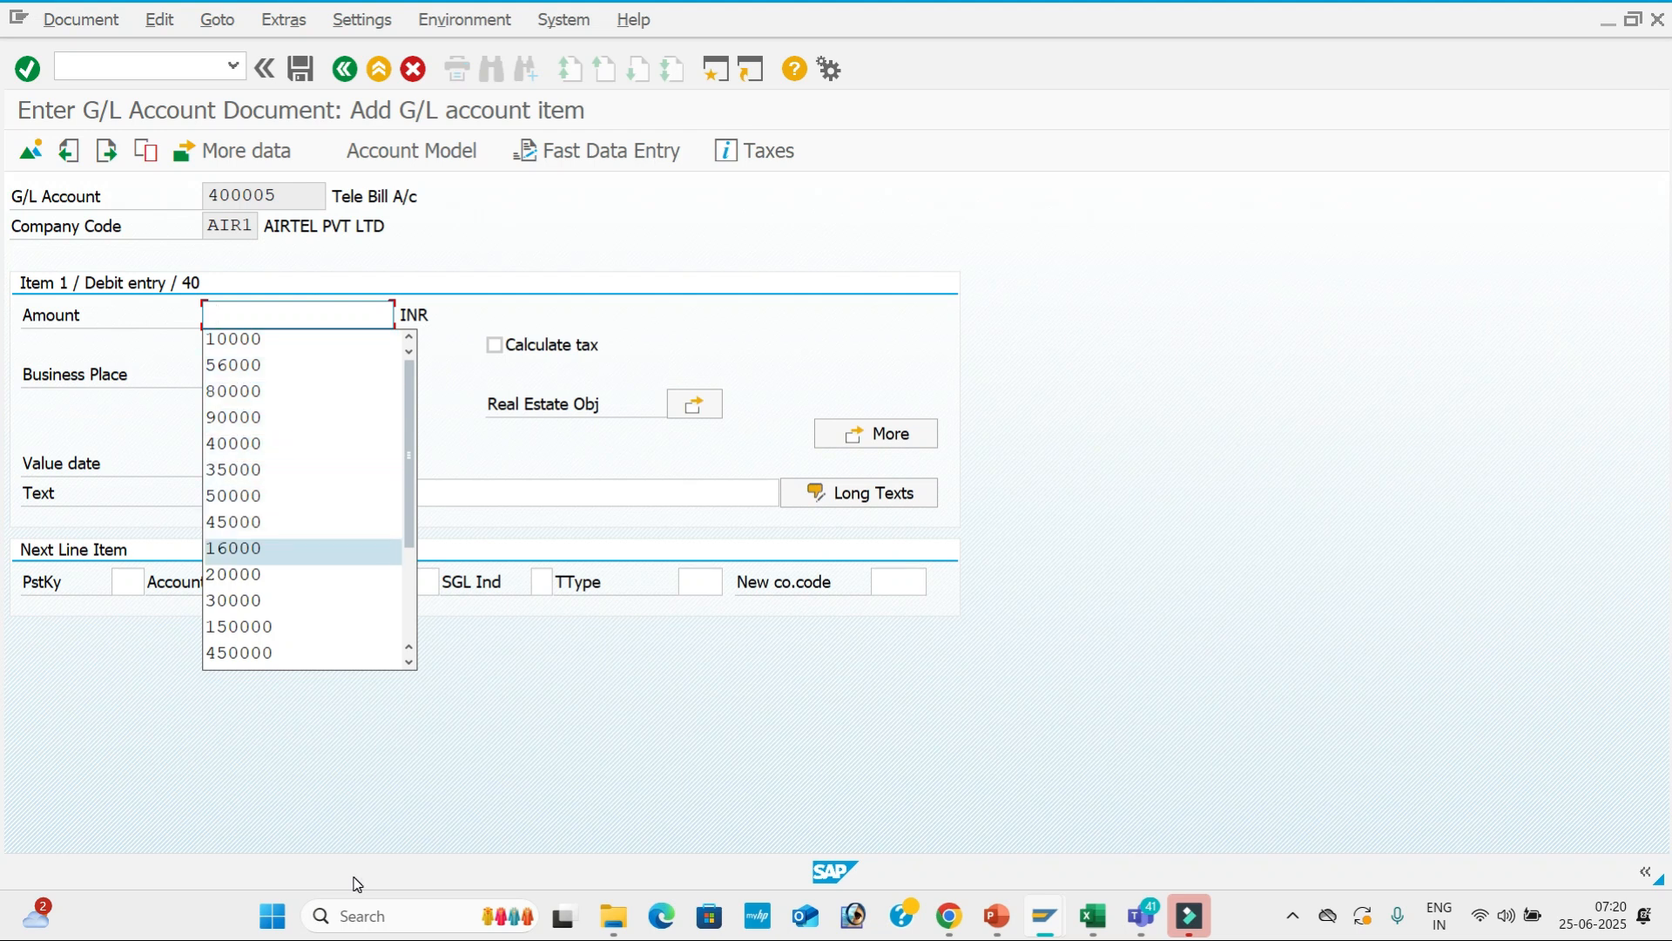
key("Up")
key("Up")
key("Return")
key("Tab")
key("Tab")
key("Tab")
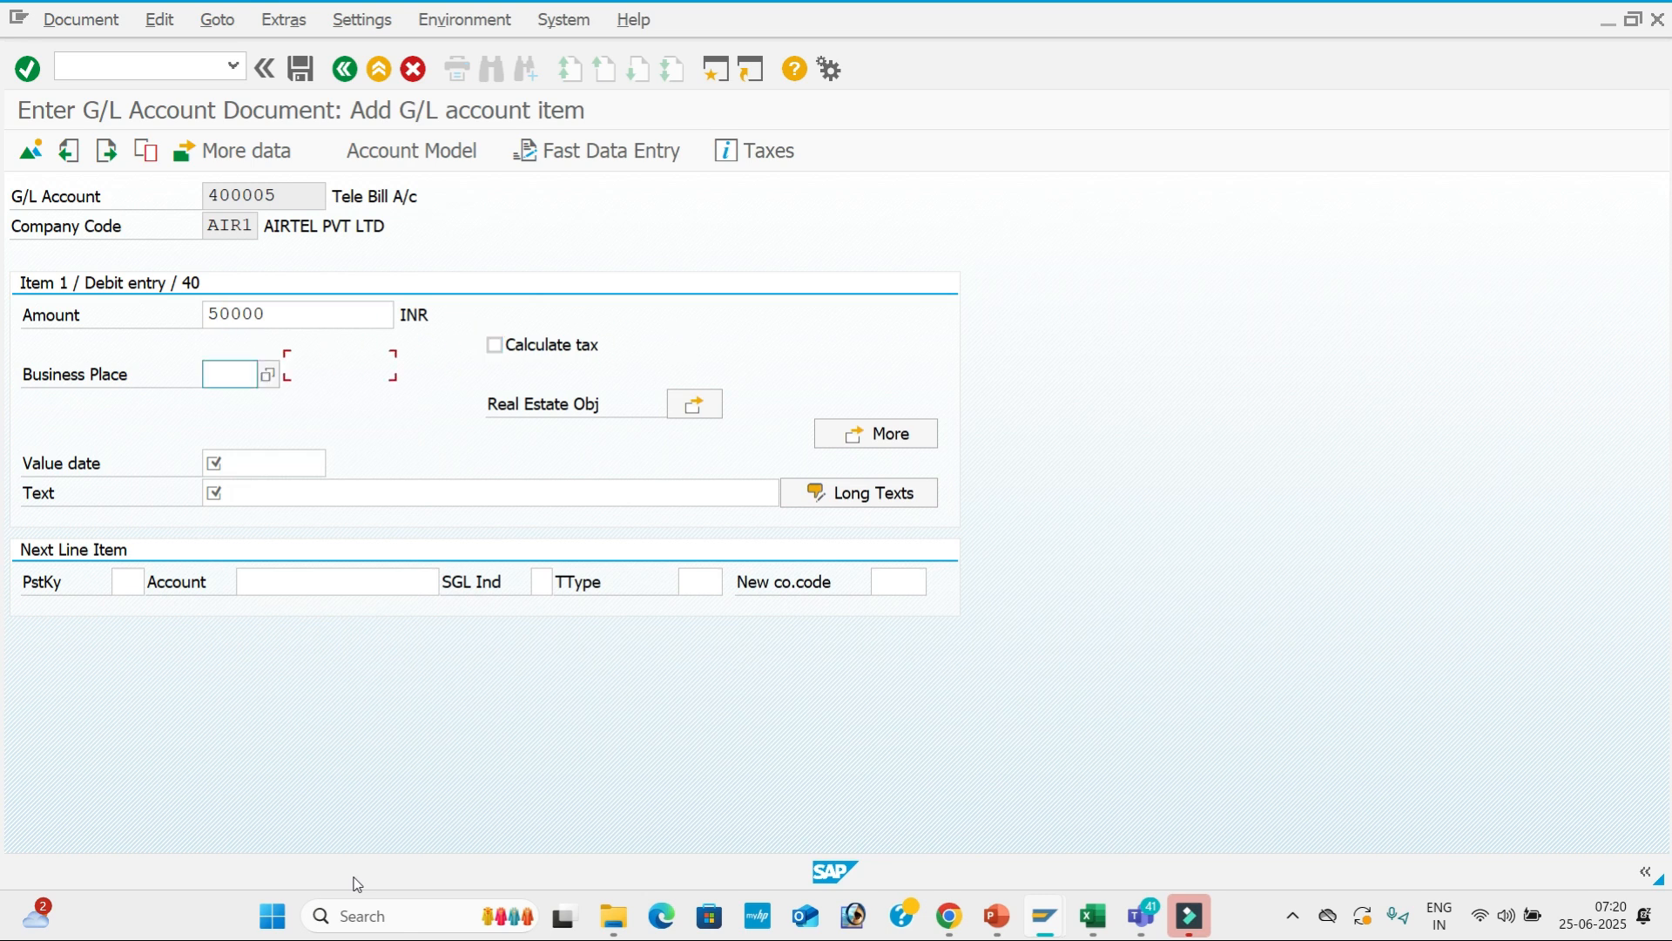
key("Tab")
key("Tab")
key("Down")
key("Return")
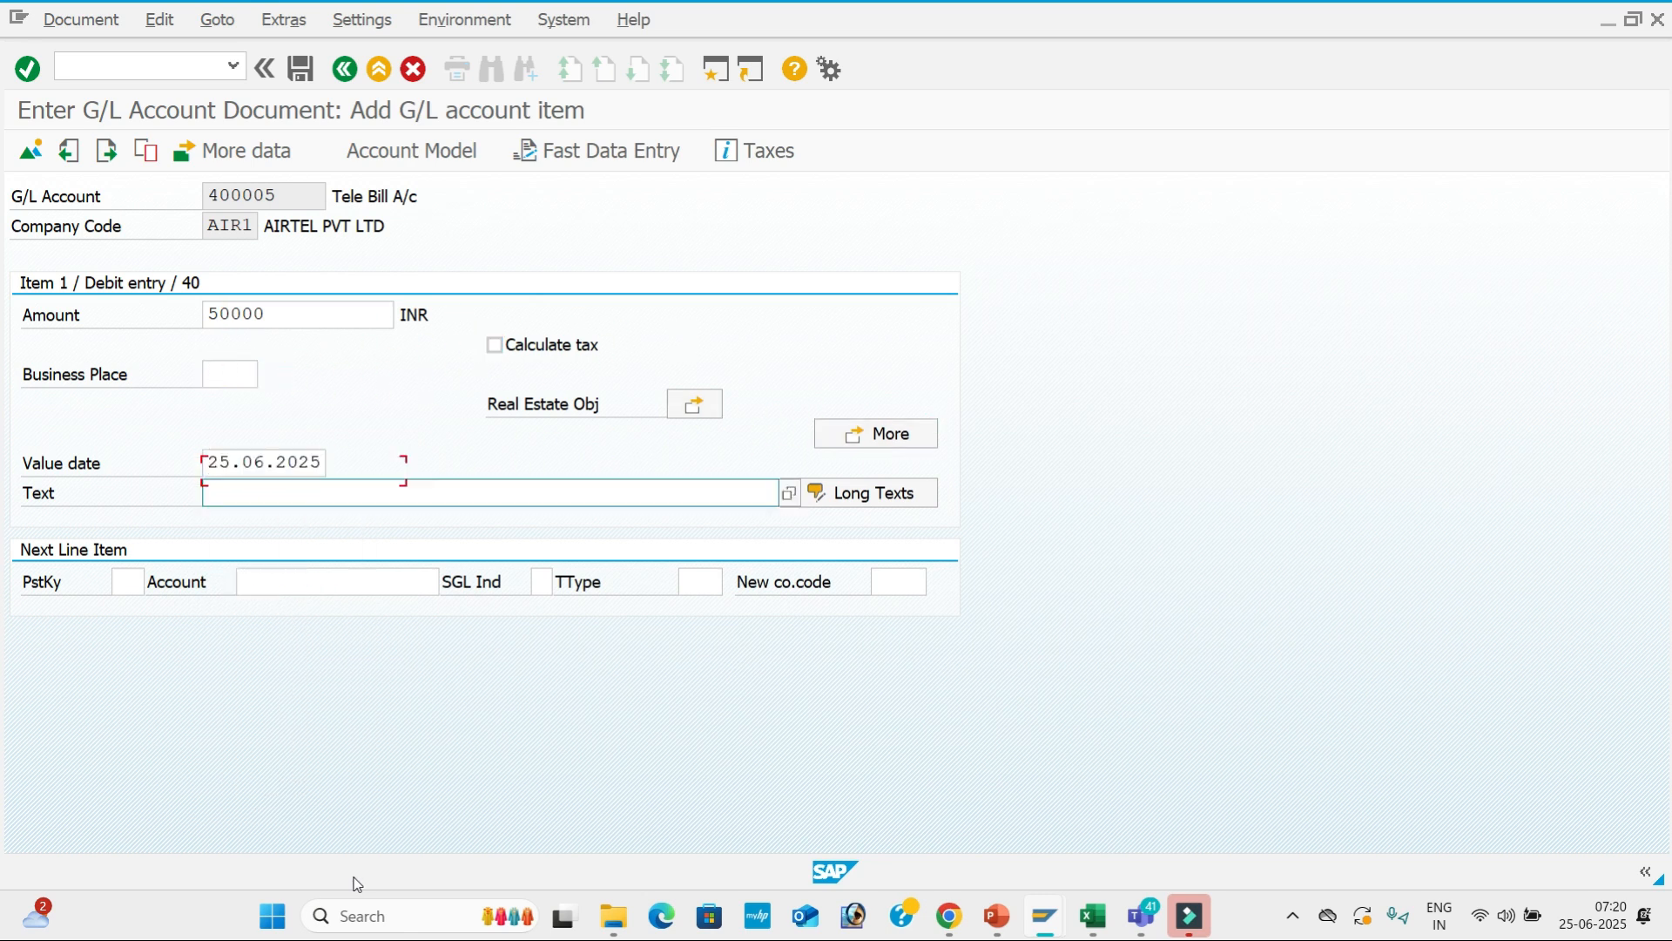
key("Down")
Enter the credit line: posting key 50, 200001 SBI Bank A/c, 50000, text SBI Bank A/c.
key("Down")
key("Return")
key("Tab")
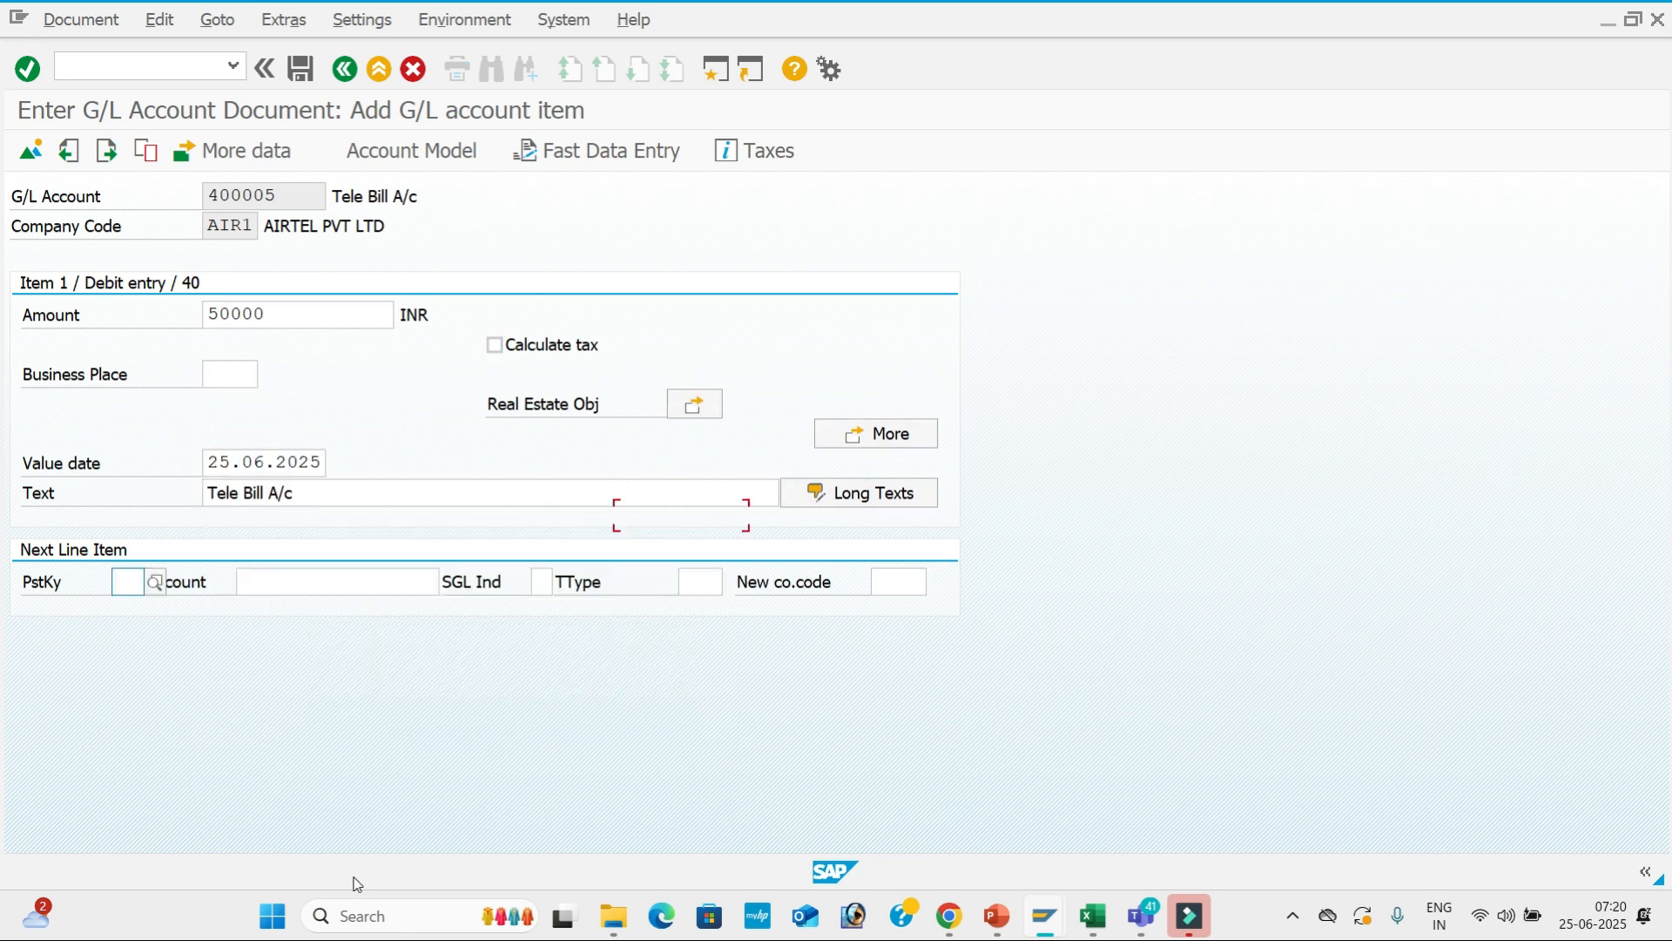
key("Down")
key("Down")
key("Down")
key("Return")
key("Tab")
key("Down")
key("Down")
key("Down")
key("Return")
key("Return")
key("Down")
key("Down")
key("Return")
key("Tab")
key("Tab")
key("Tab")
key("Tab")
key("Tab")
key("Down")
key("Down")
key("Return")
key("Tab")
key("Down")
key("Down")
key("Down")
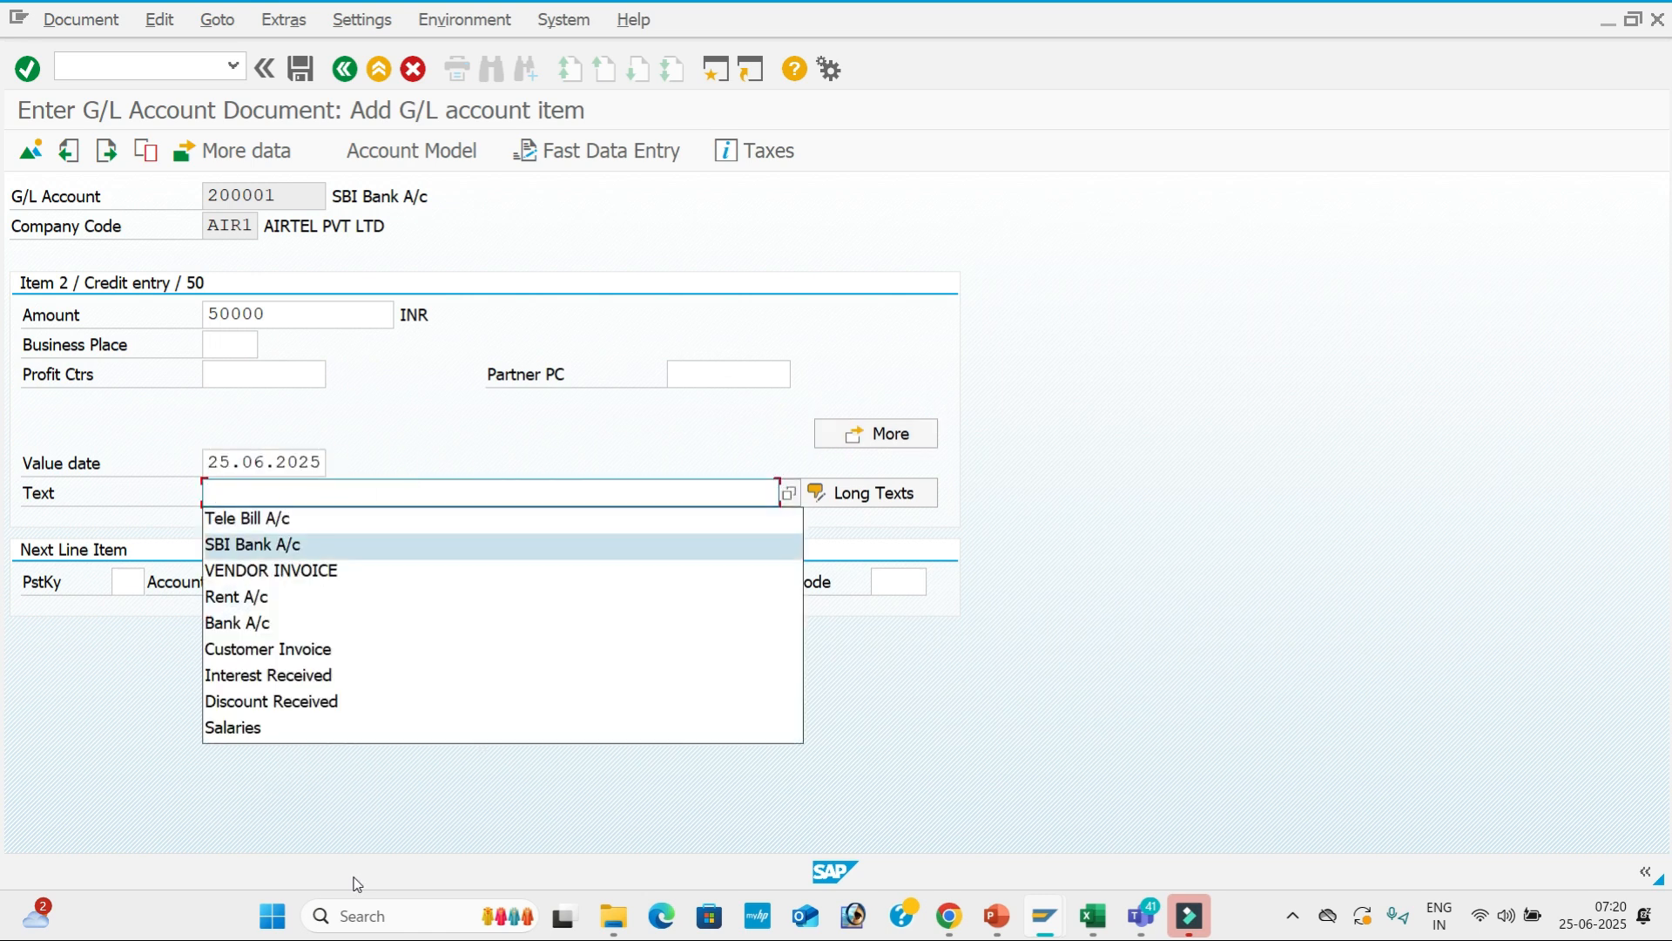
key("Return")
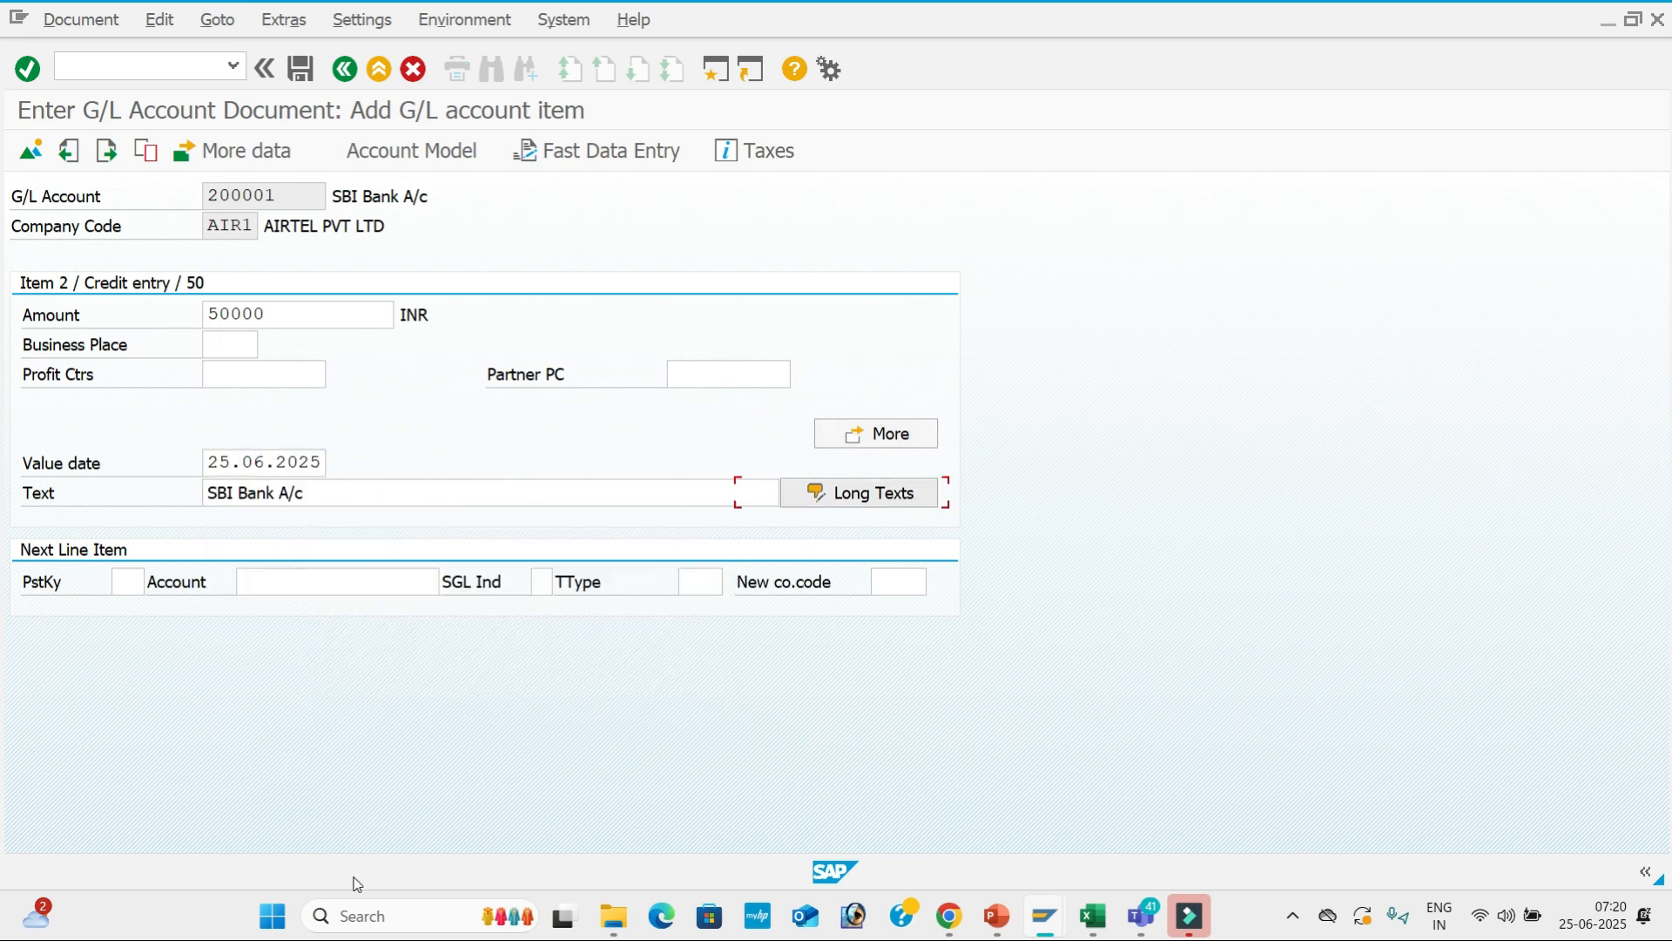
Simulate the balanced entries and post the document as document 6.
left_click(100, 25)
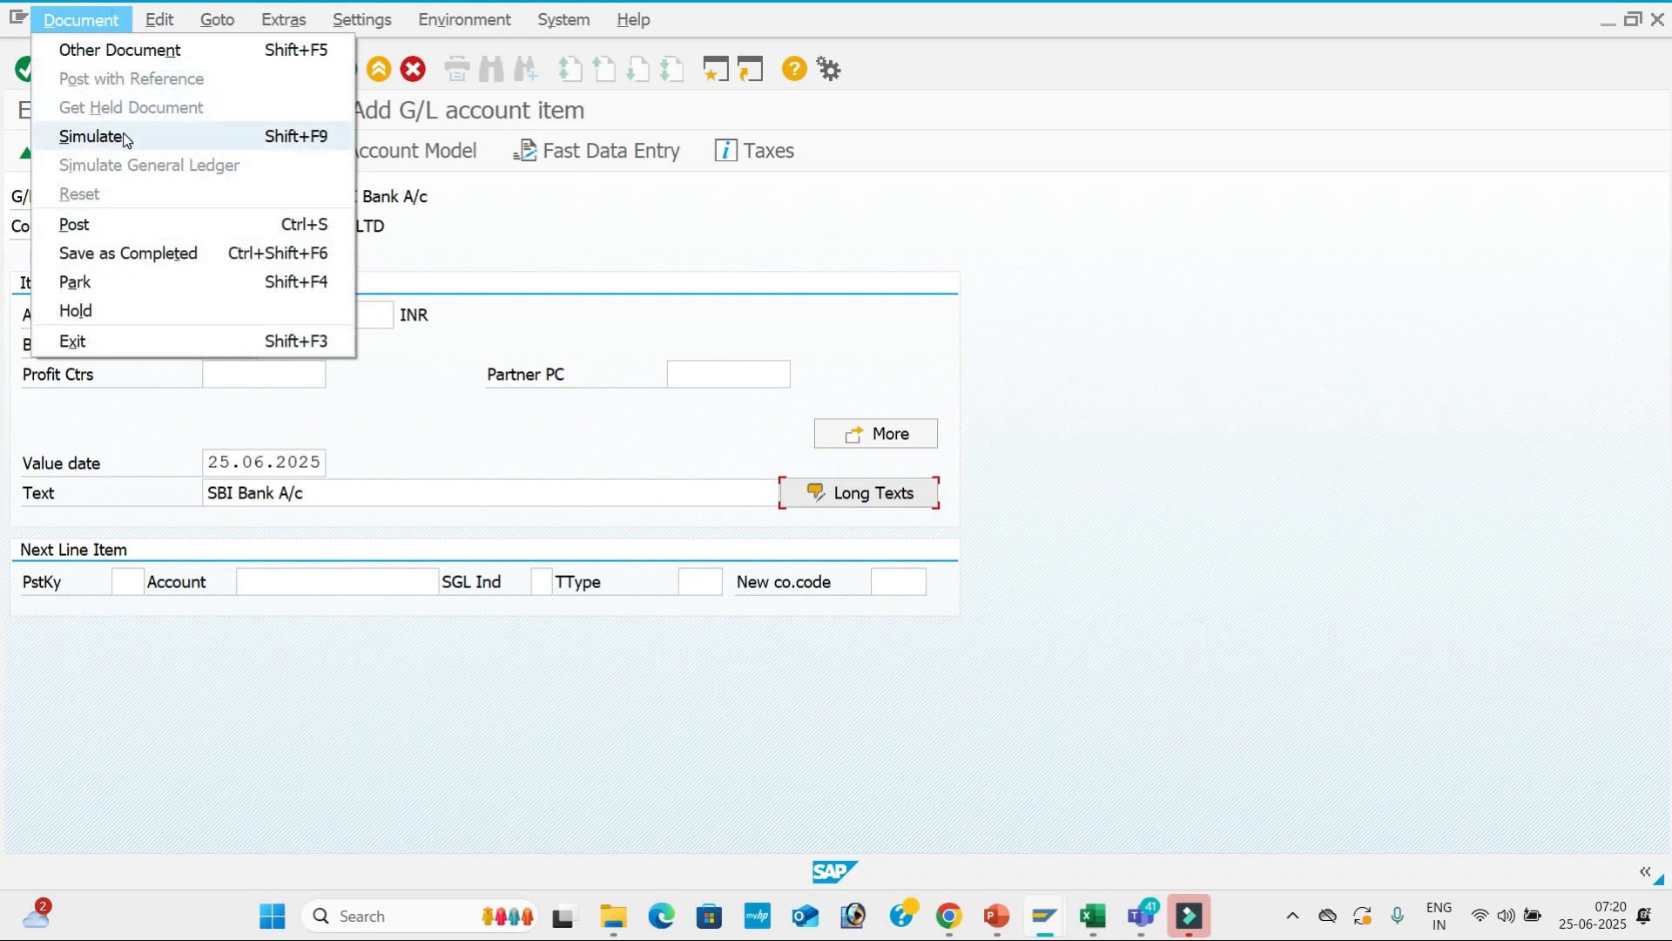
left_click(123, 136)
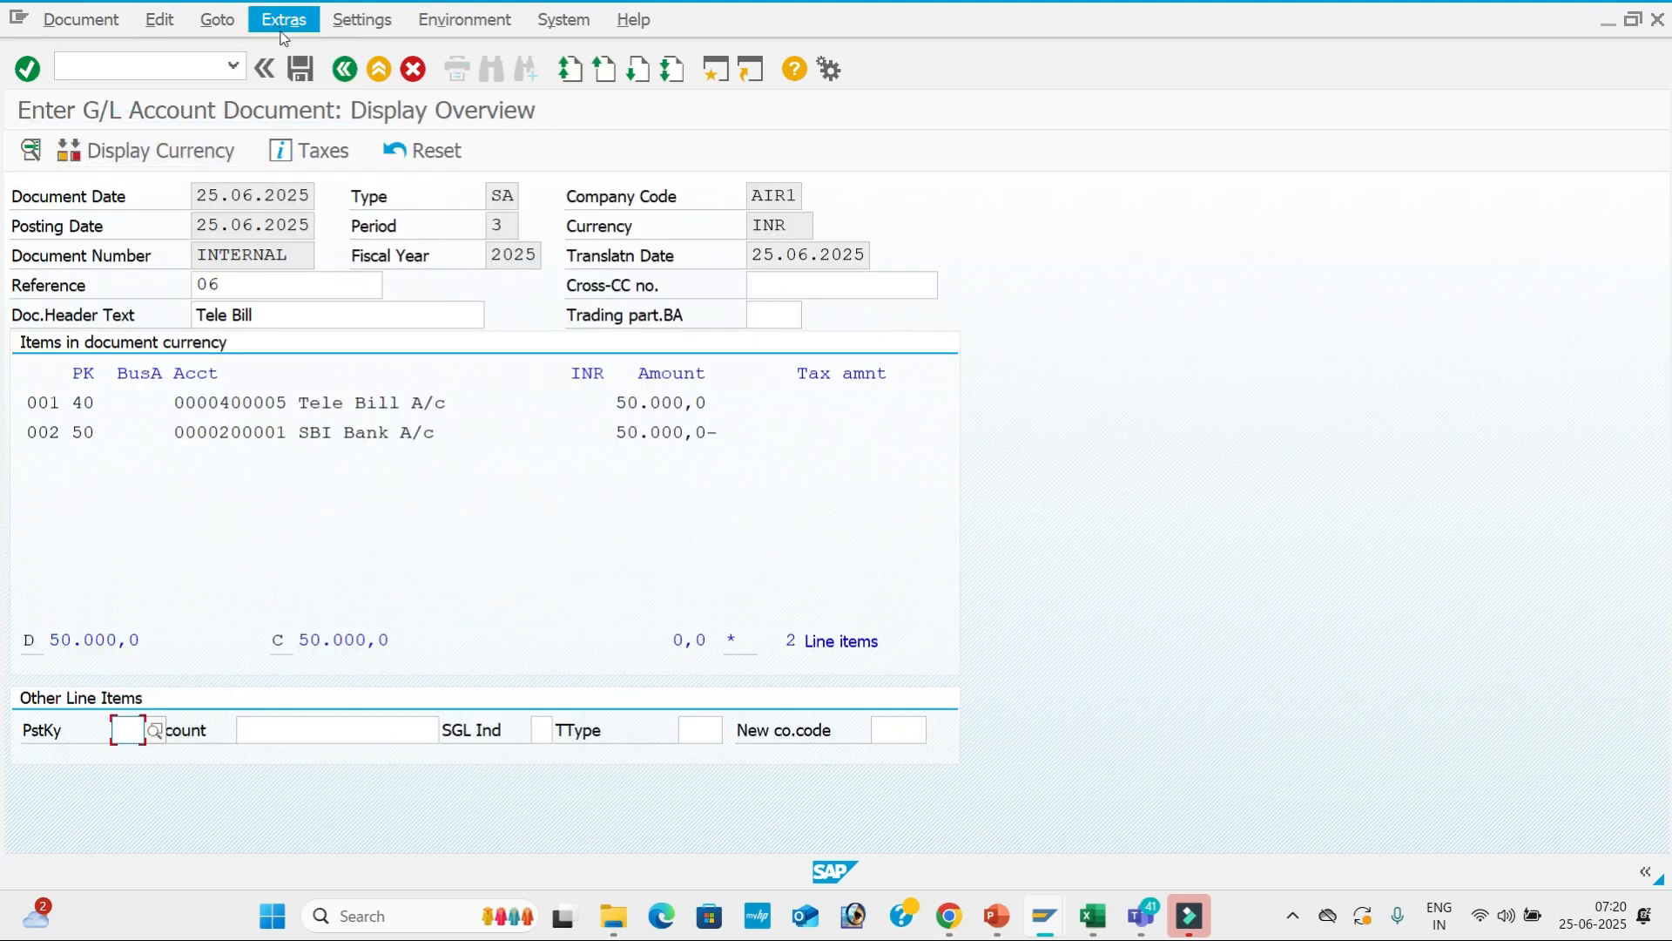
left_click(300, 69)
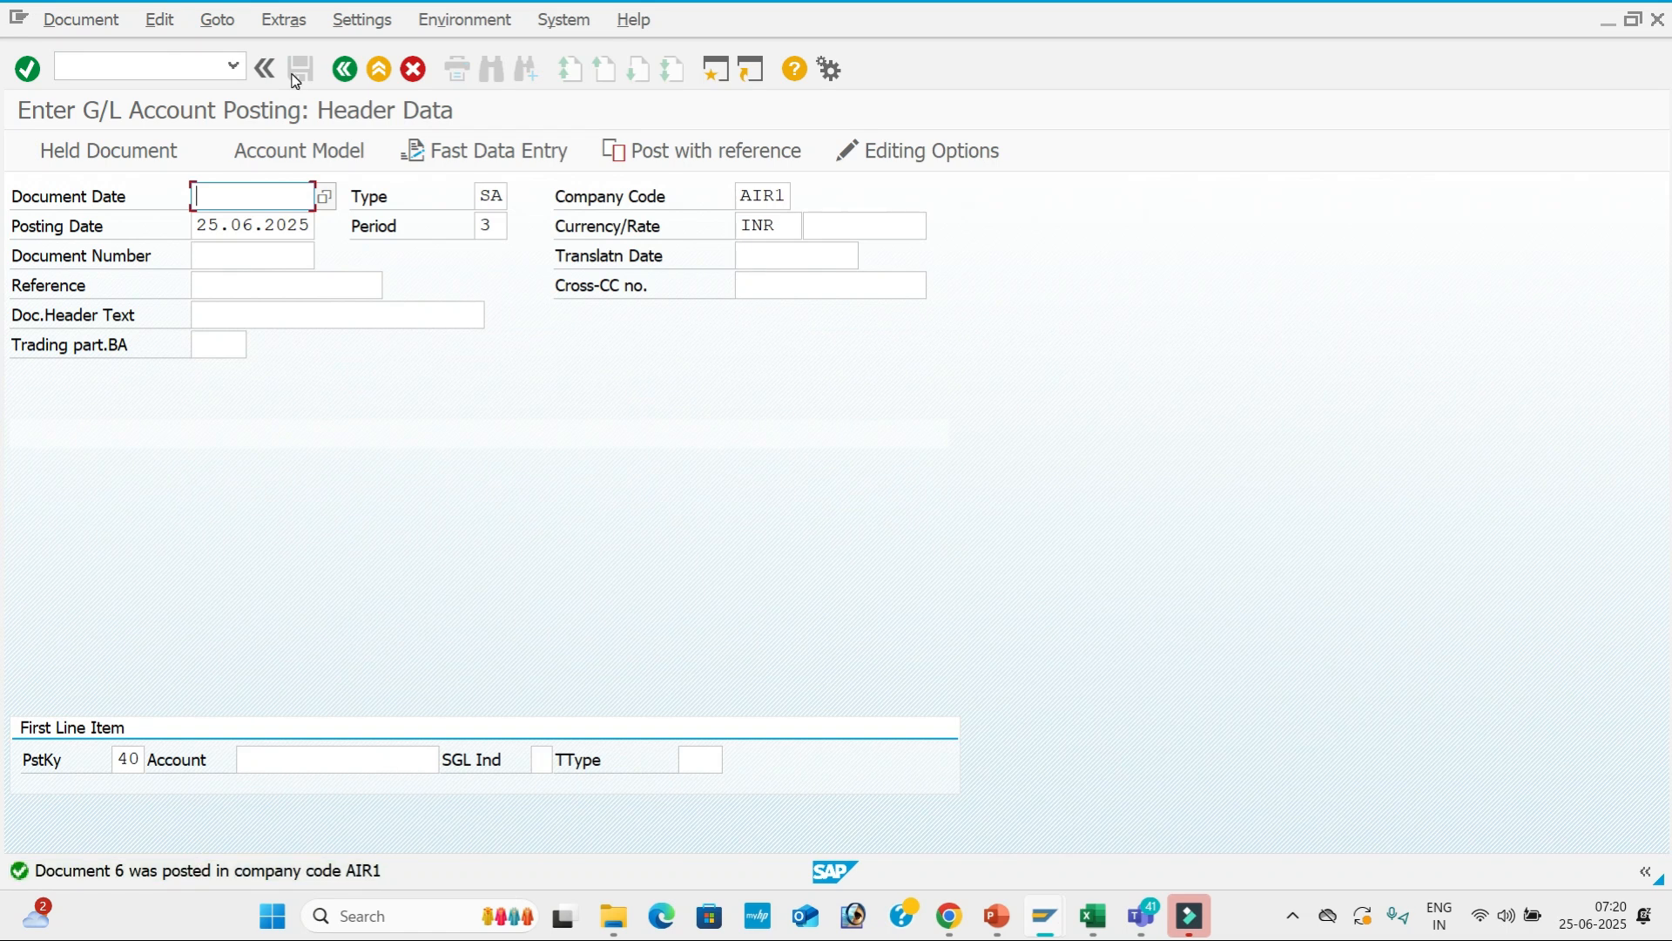
Run the FBL3N report for account 400005 in AIR1, listing documents 5 and 6 (60,000 INR).
key("alt+Tab")
key("Tab")
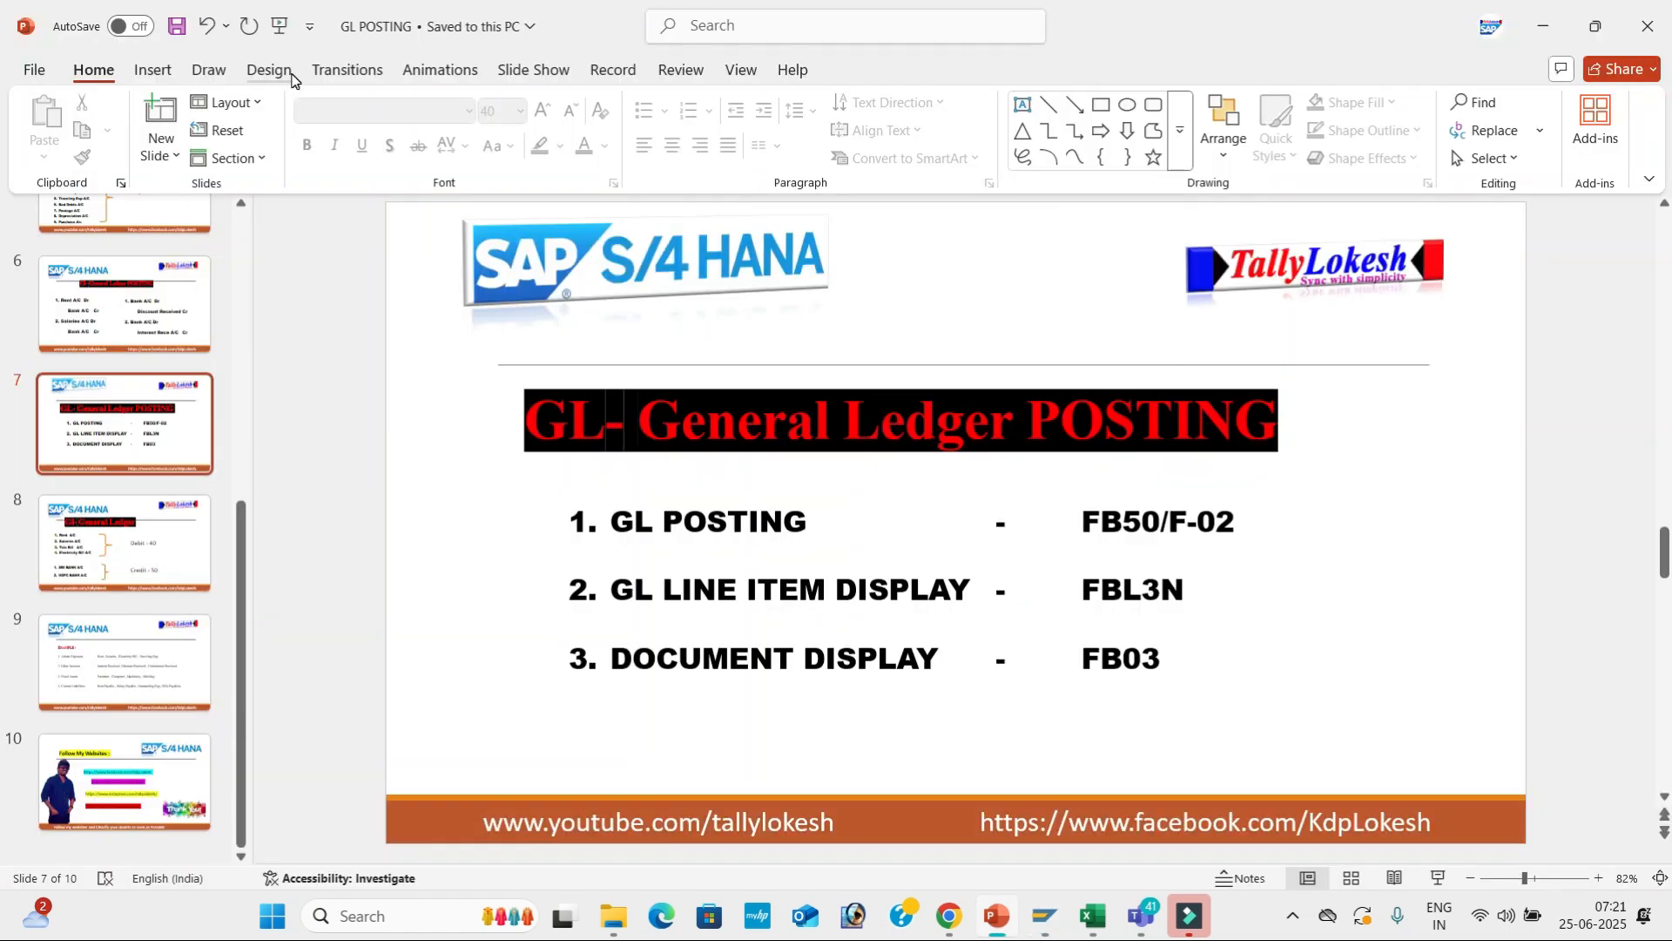
key("alt+Tab")
key("alt+Tab")
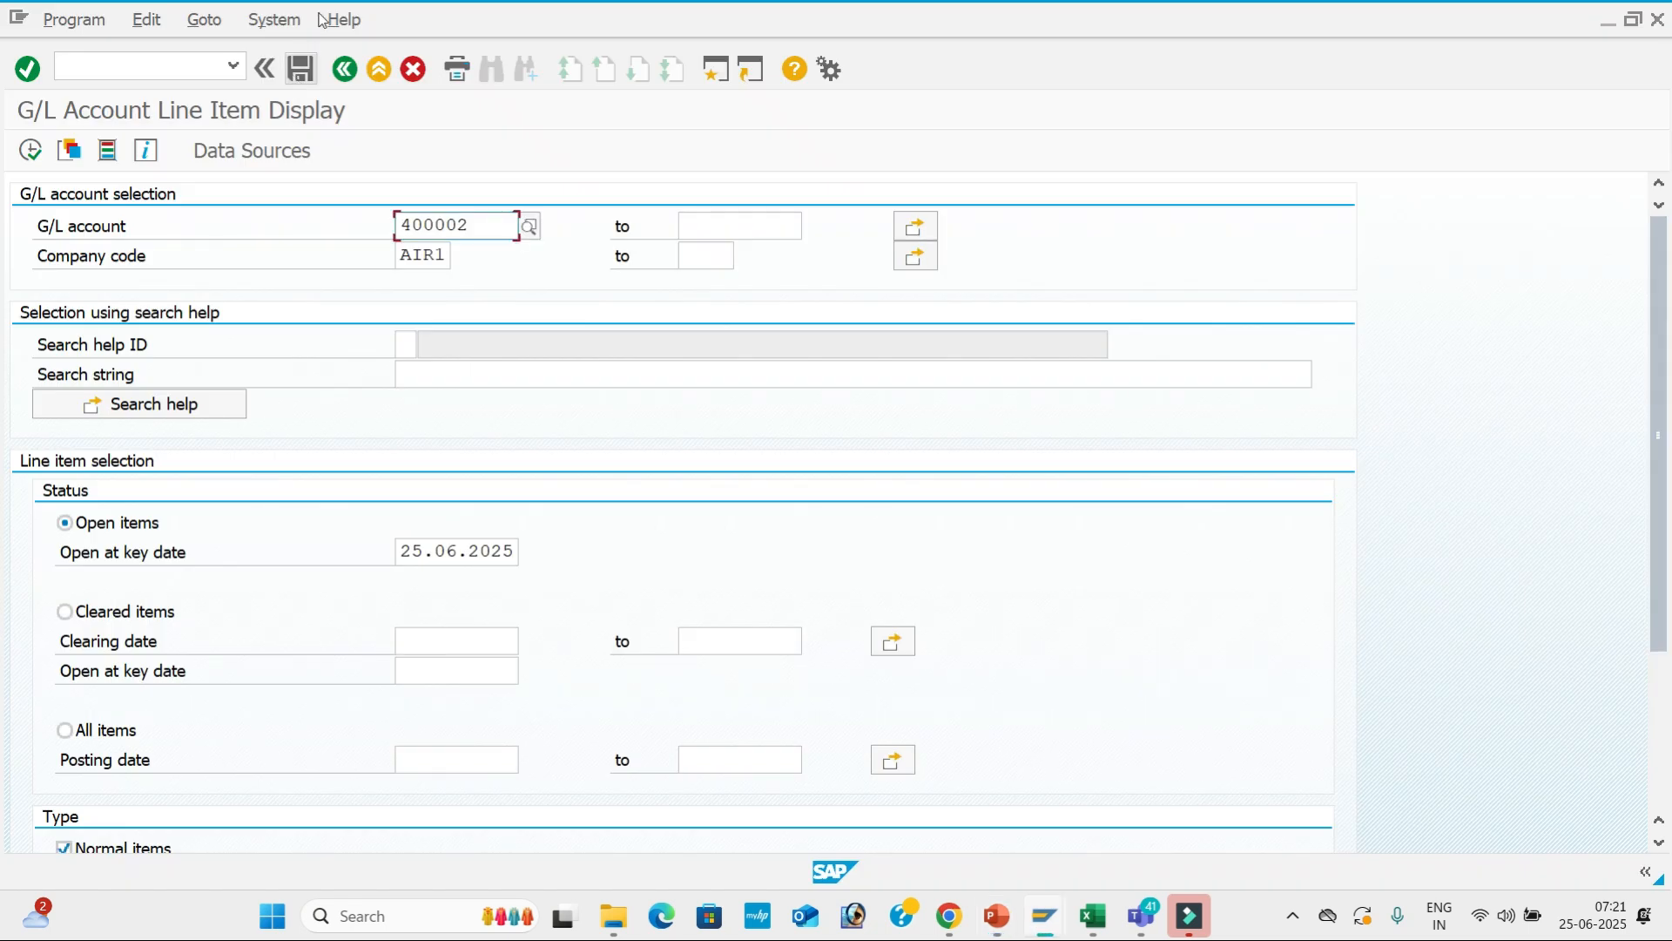
left_click(533, 228)
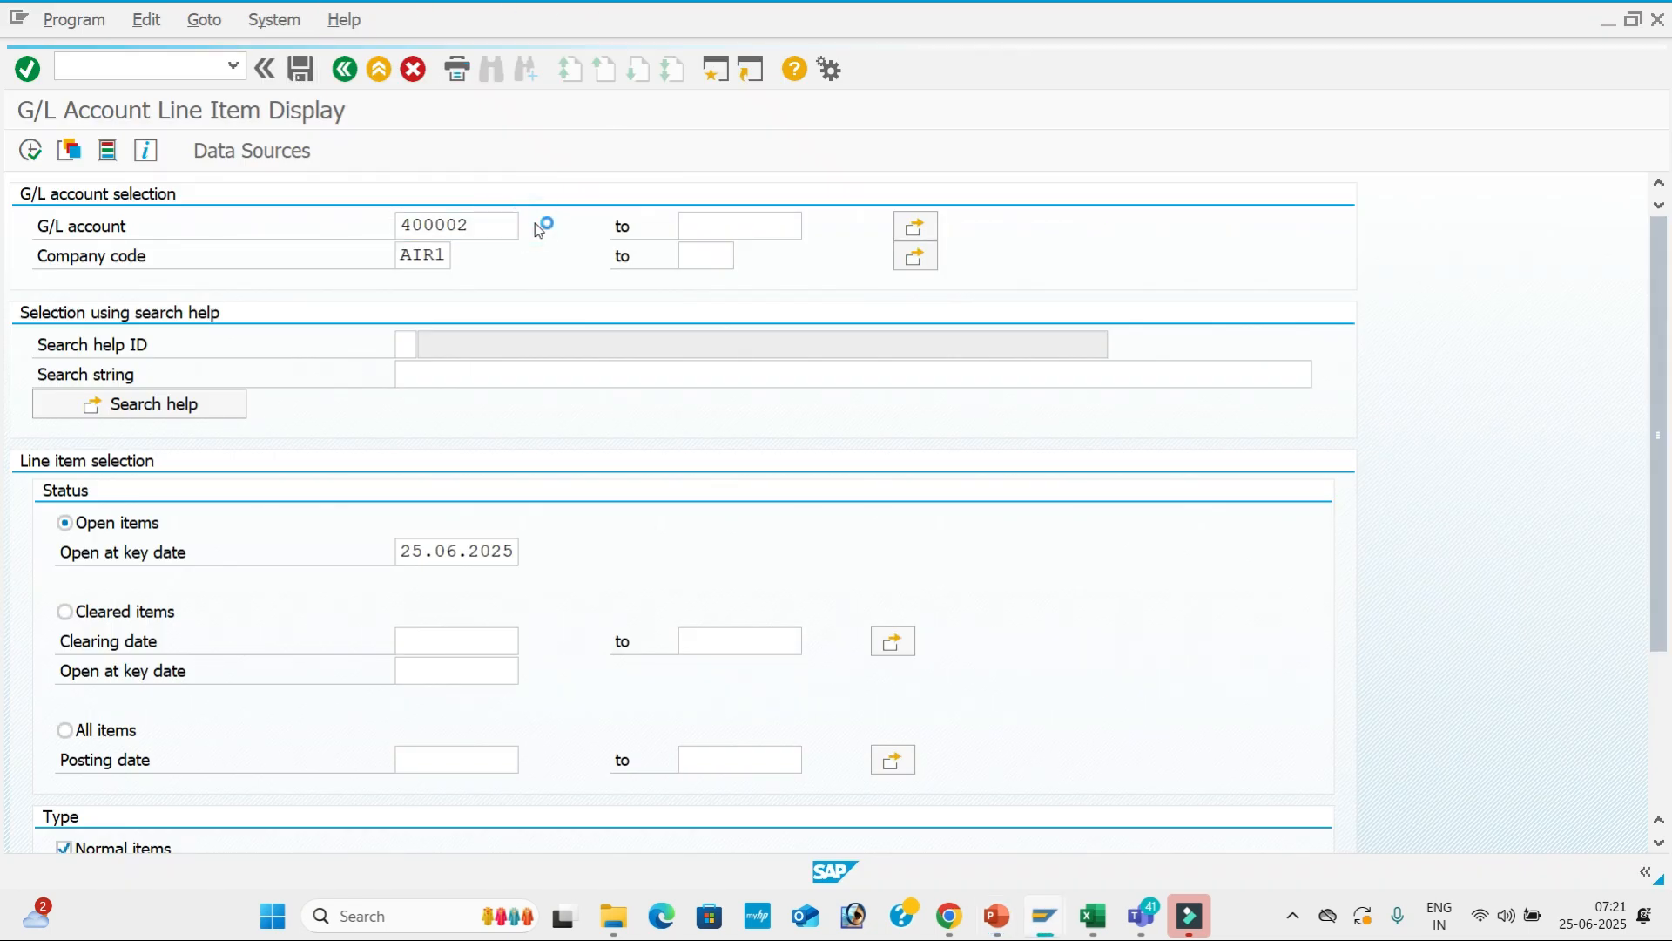
key("Return")
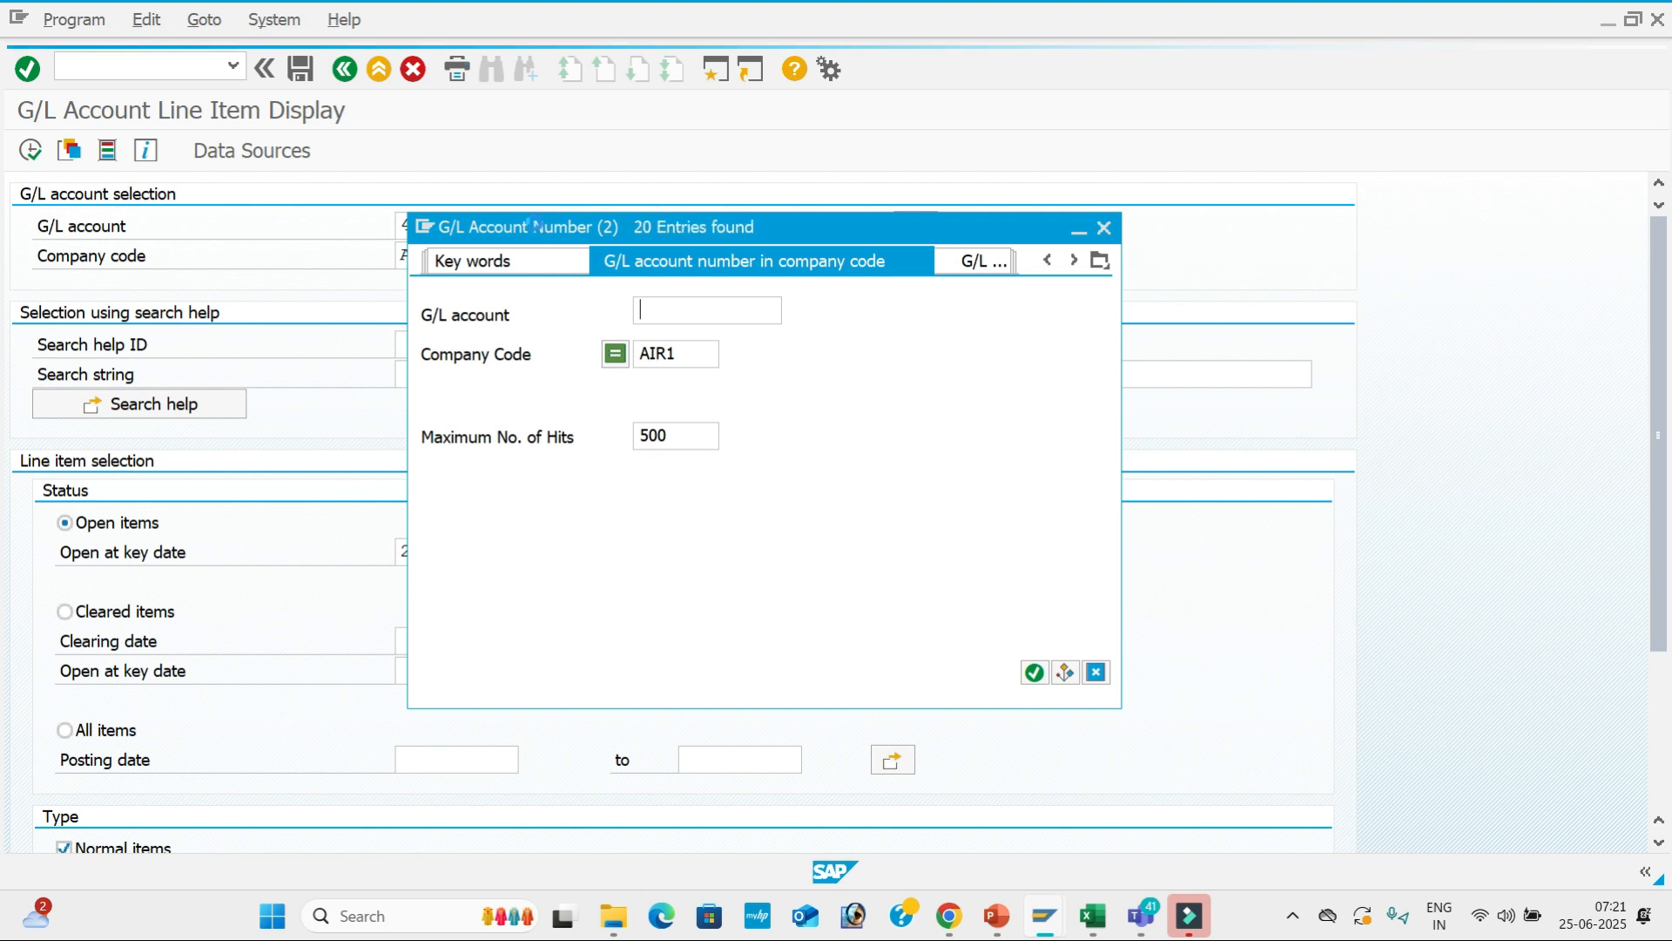
key("Down")
key("Down")
key("Down")
key("Down")
key("Down")
key("Down")
key("Down")
key("Down")
key("Down")
key("Down")
key("Down")
key("Down")
key("Down")
key("Down")
key("Down")
key("Down")
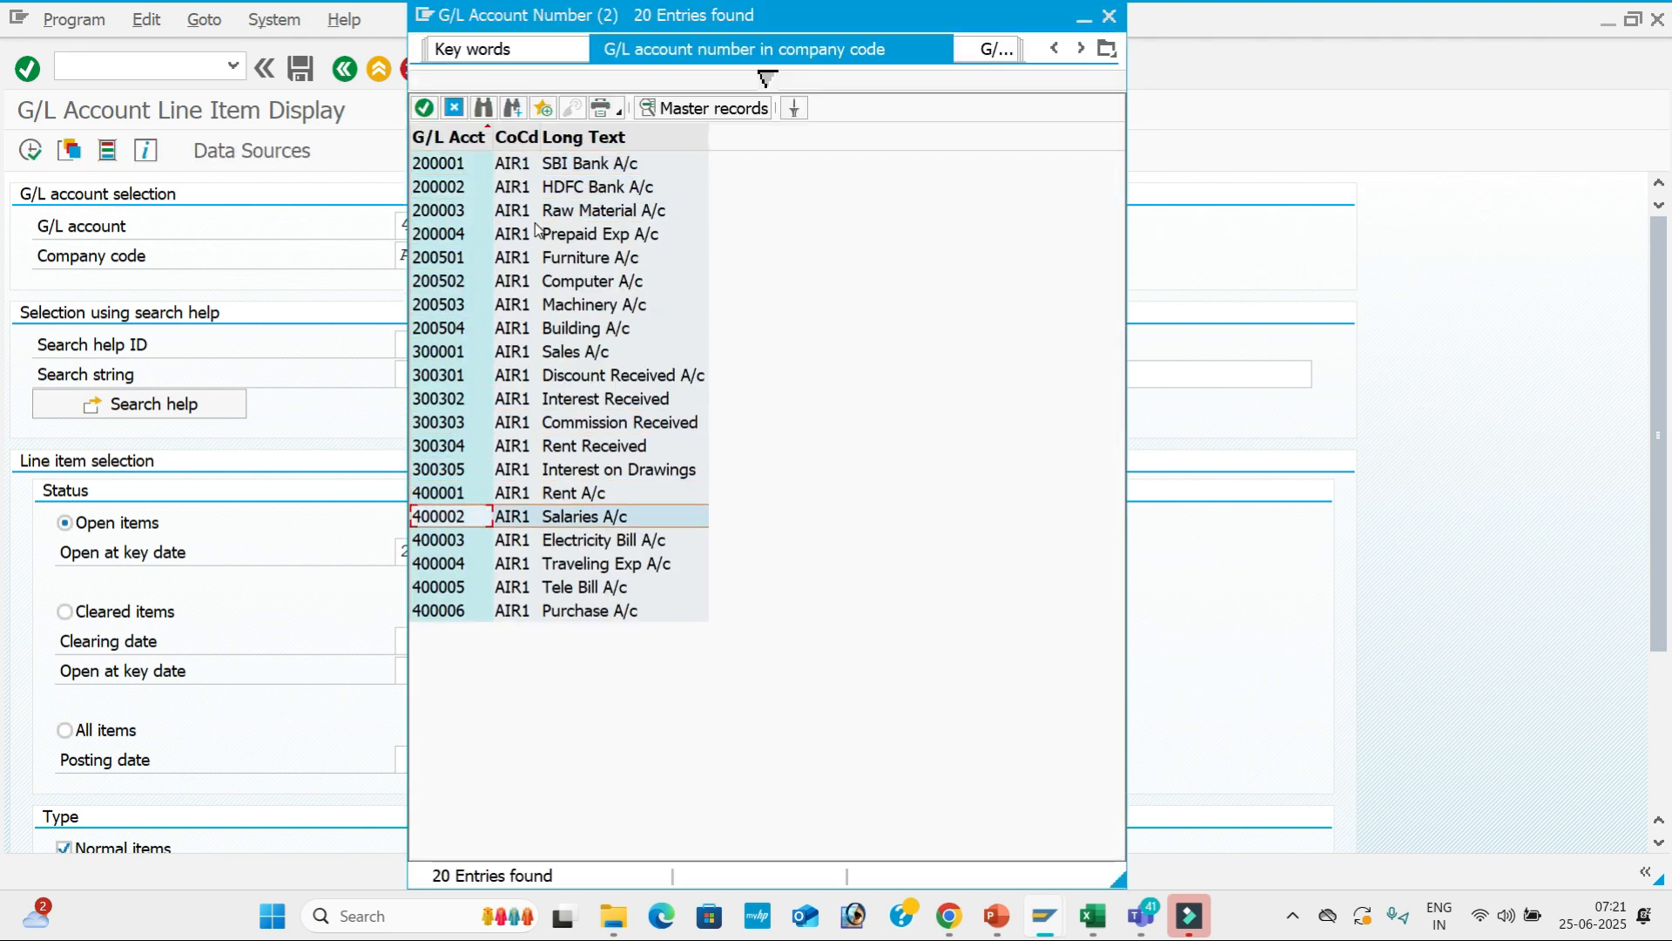
key("Return")
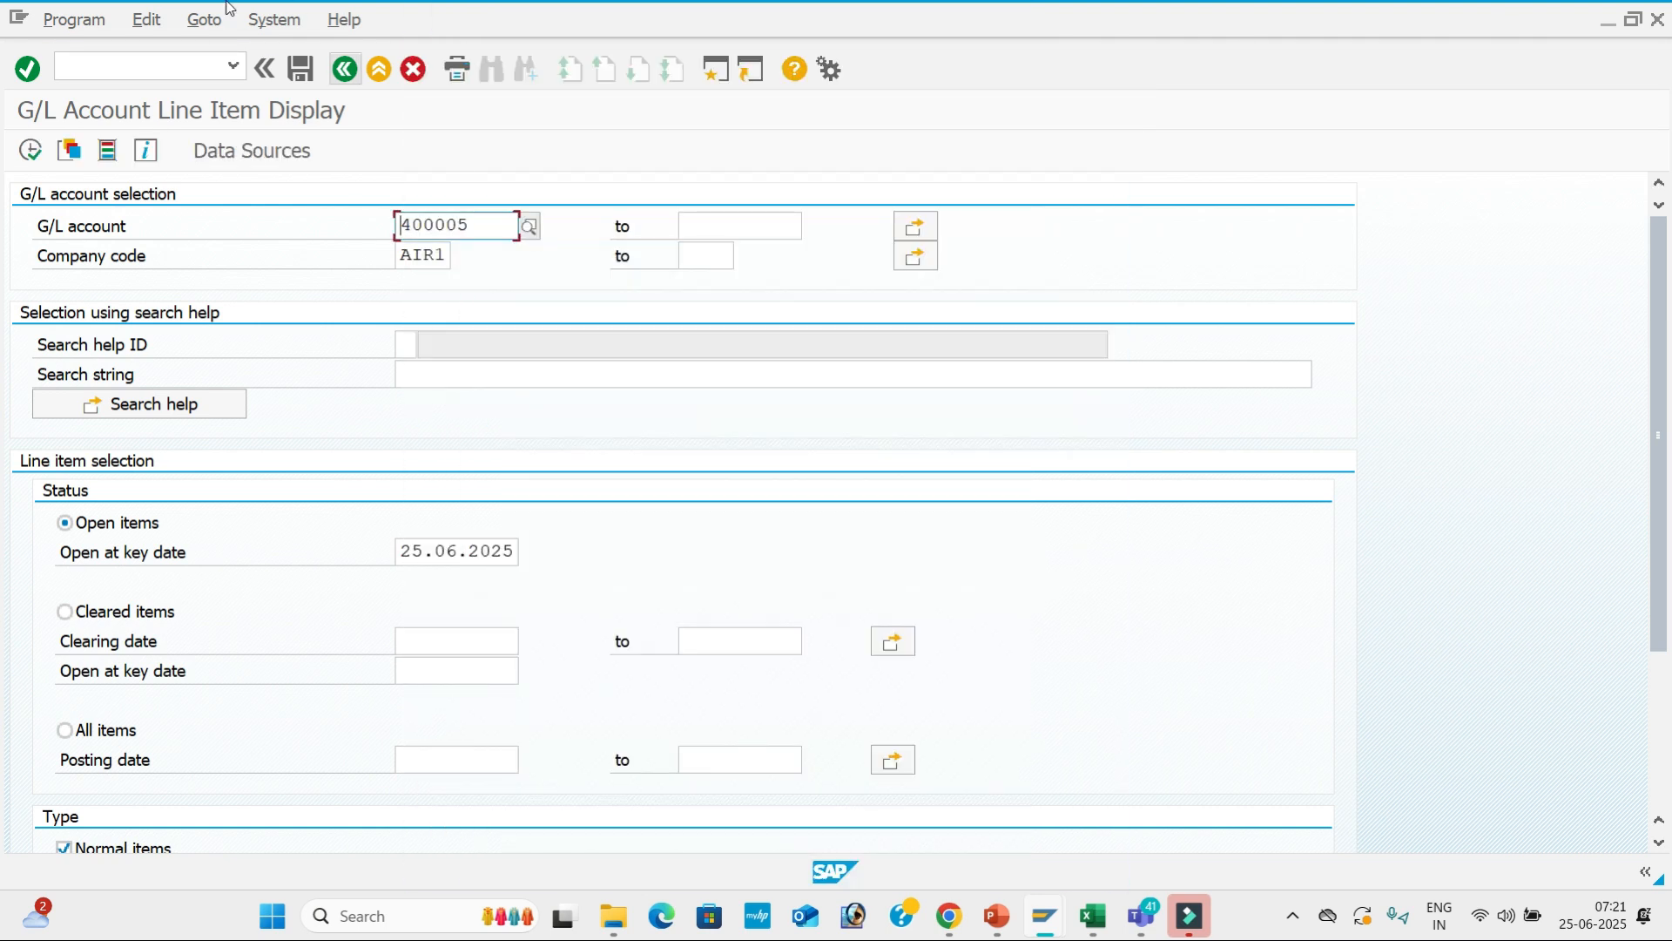
left_click(31, 152)
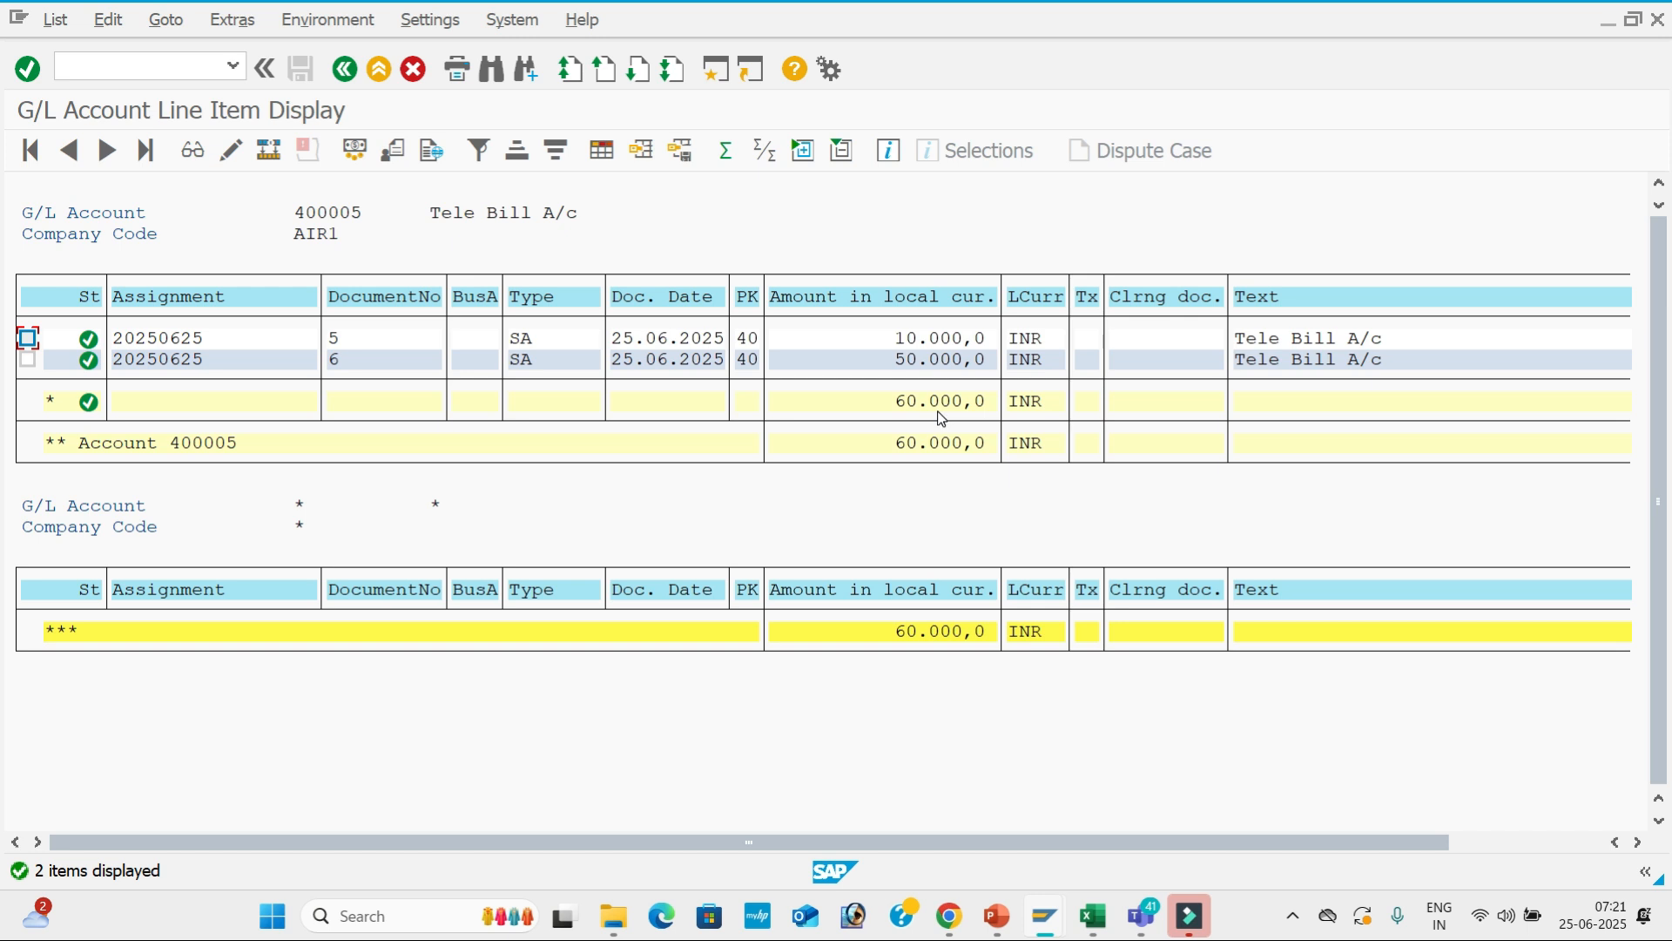
Switch to the posting session and start transaction FB50.
key("alt+Tab")
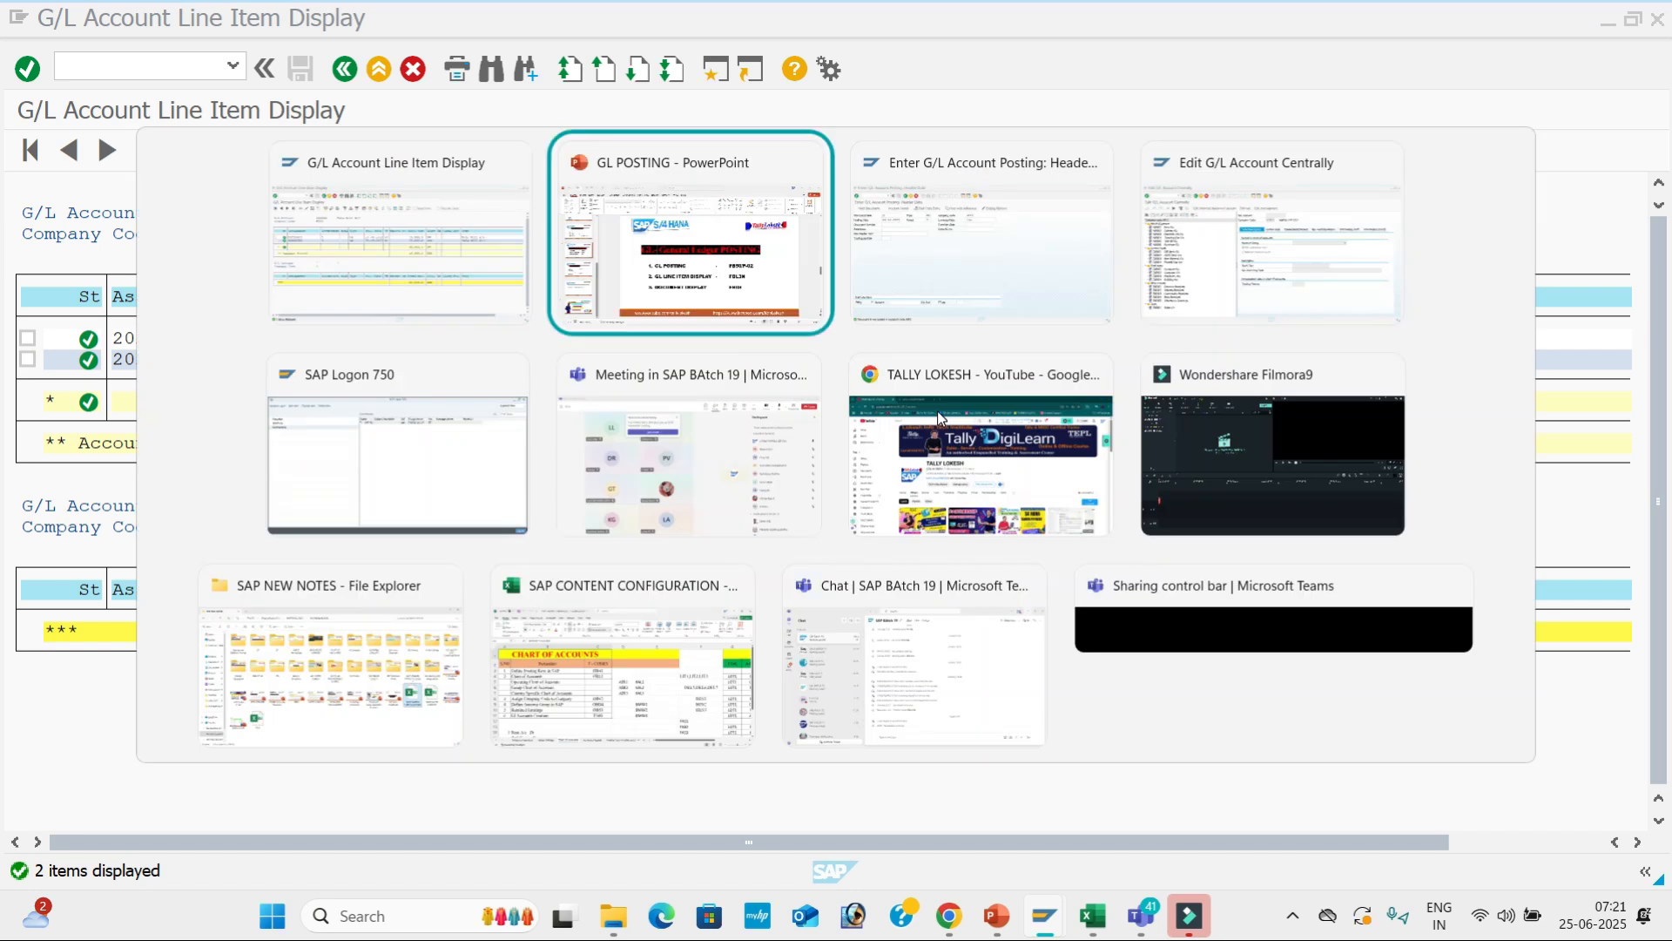
key("alt+Tab")
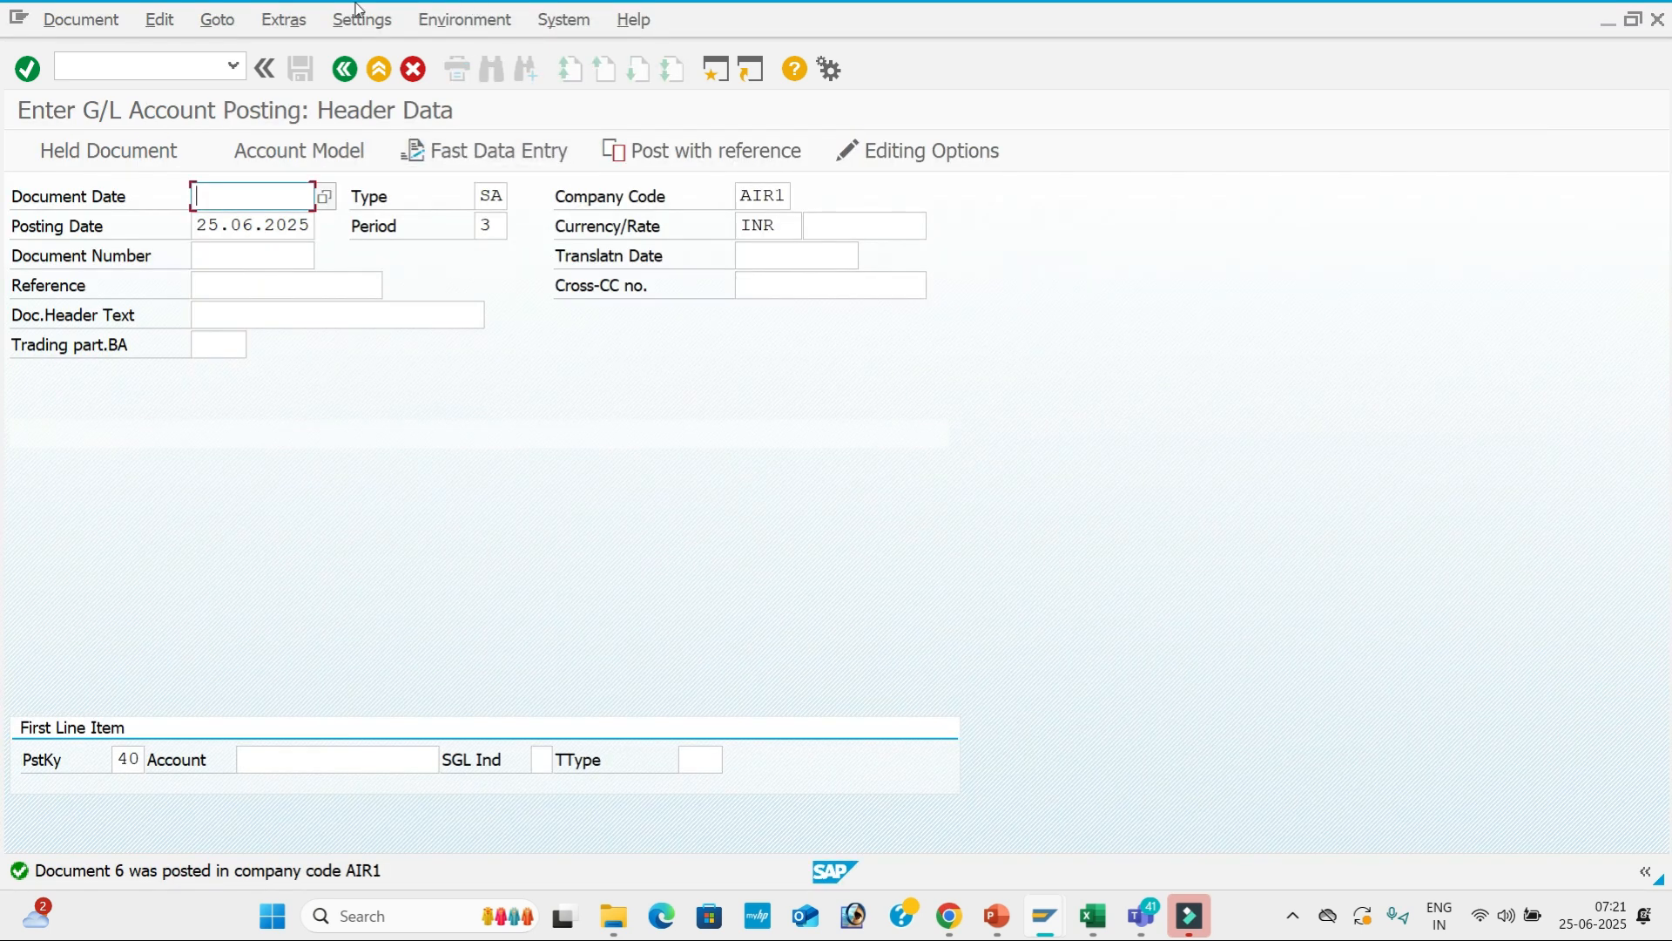
left_click(168, 77)
type("/nfb")
key("BackSpace")
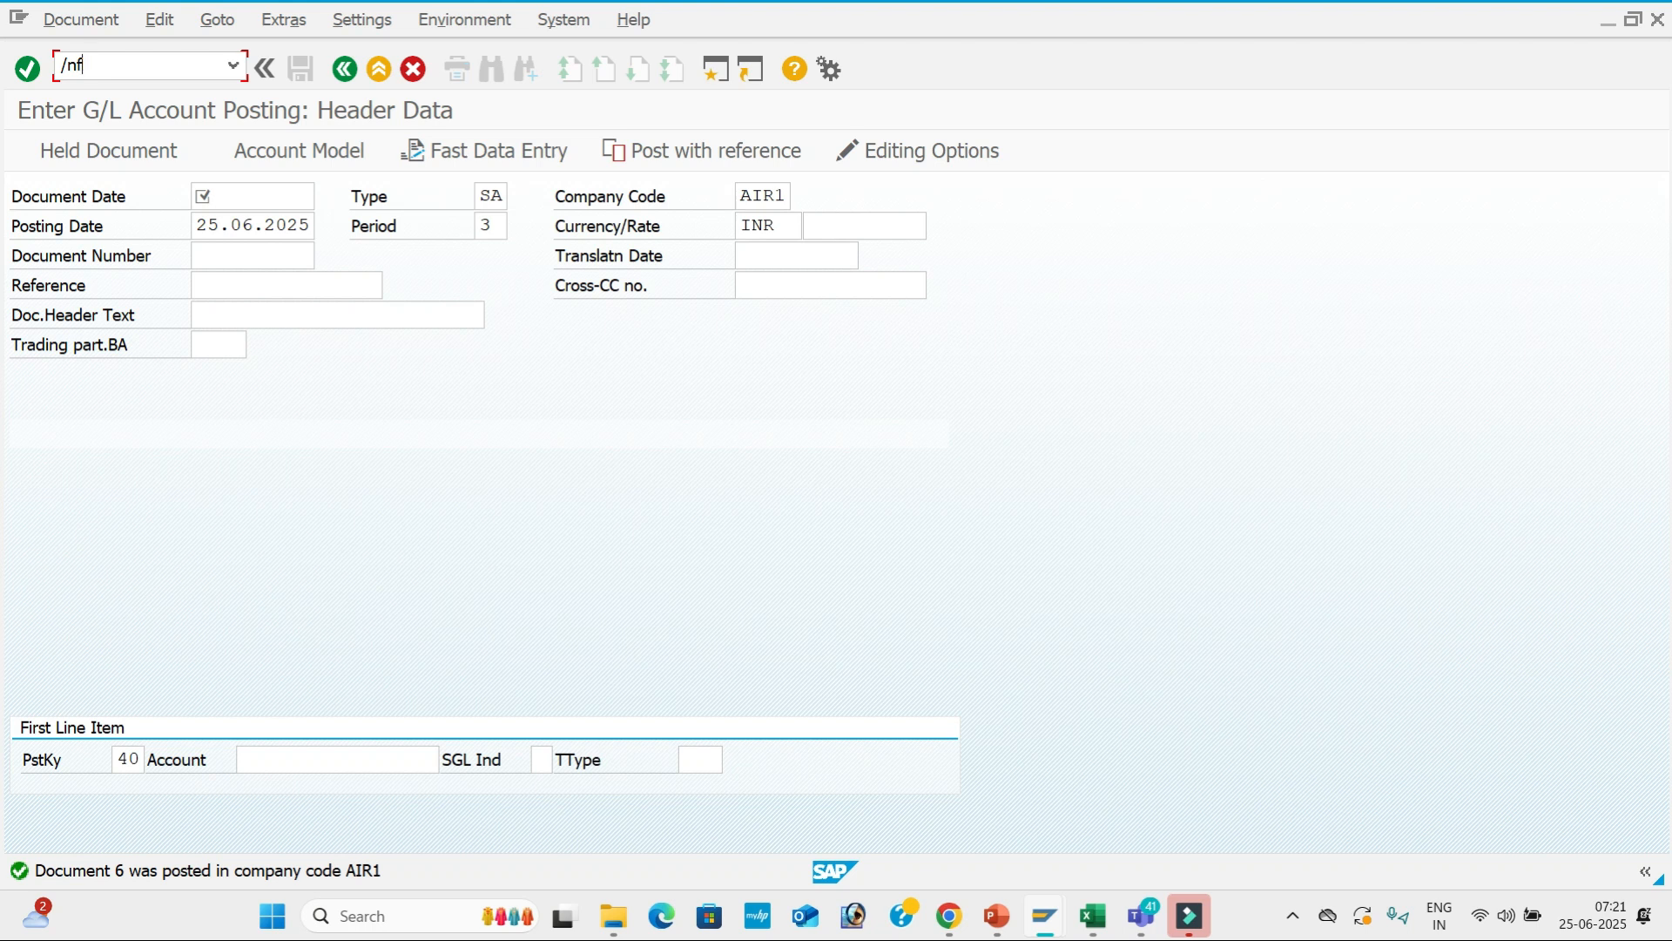
type("FB50")
key("Return")
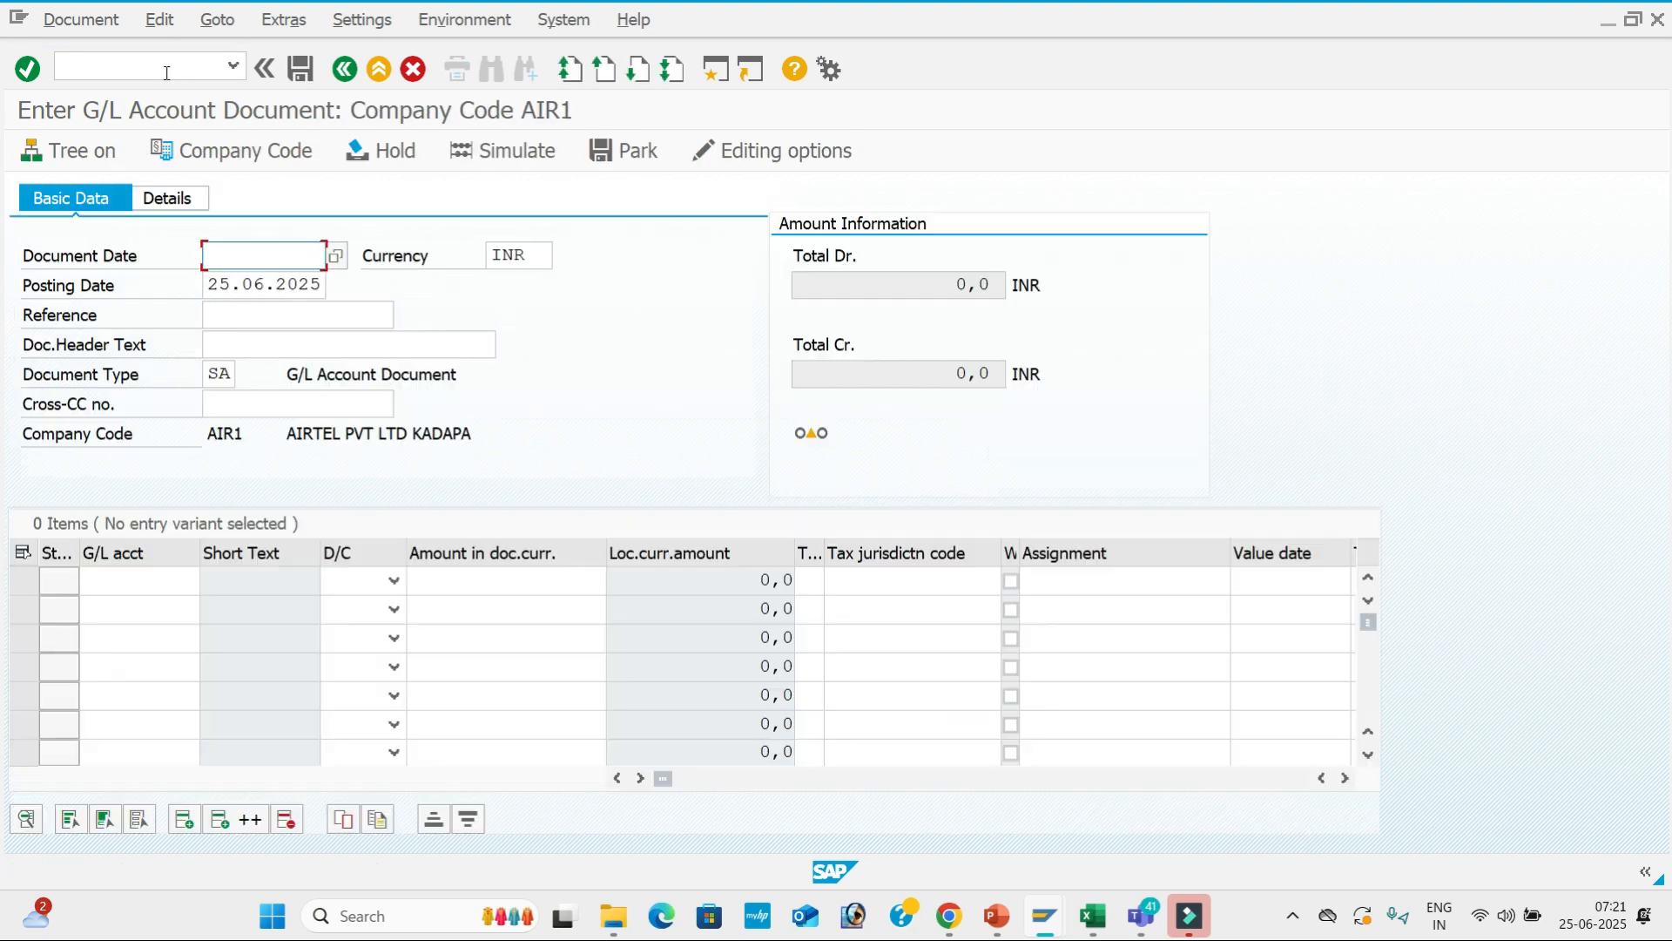
Enter document date 25.06.2025, reference 07 and header text Discount Received.
key("Down")
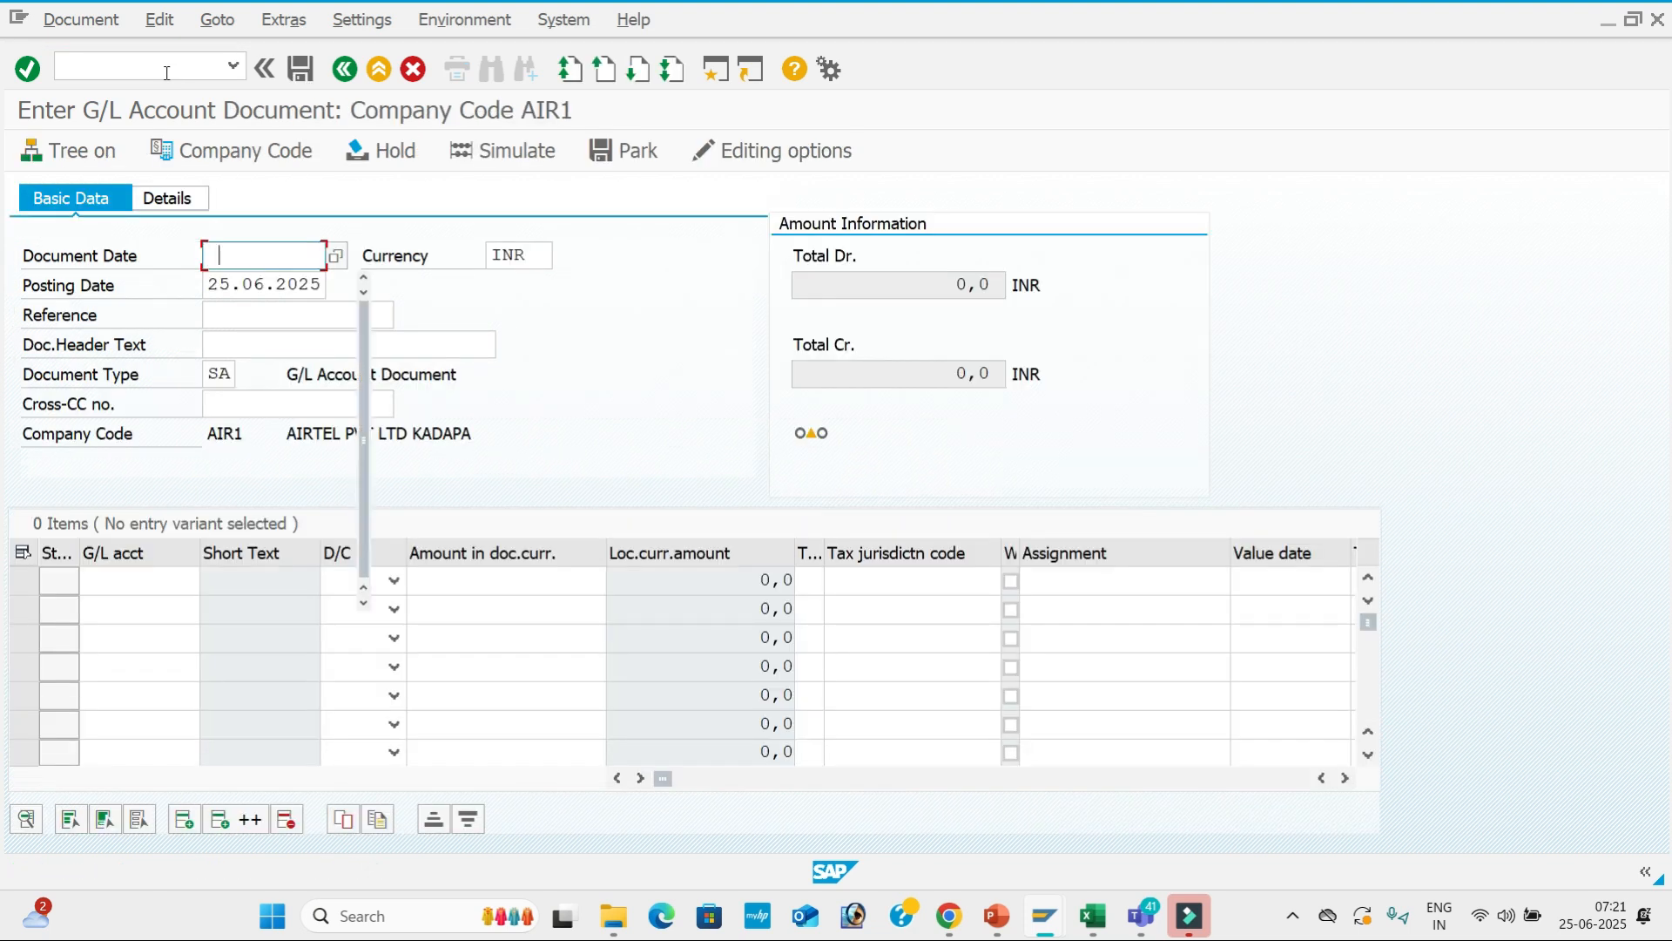
key("Tab")
key("Tab")
key("Tab")
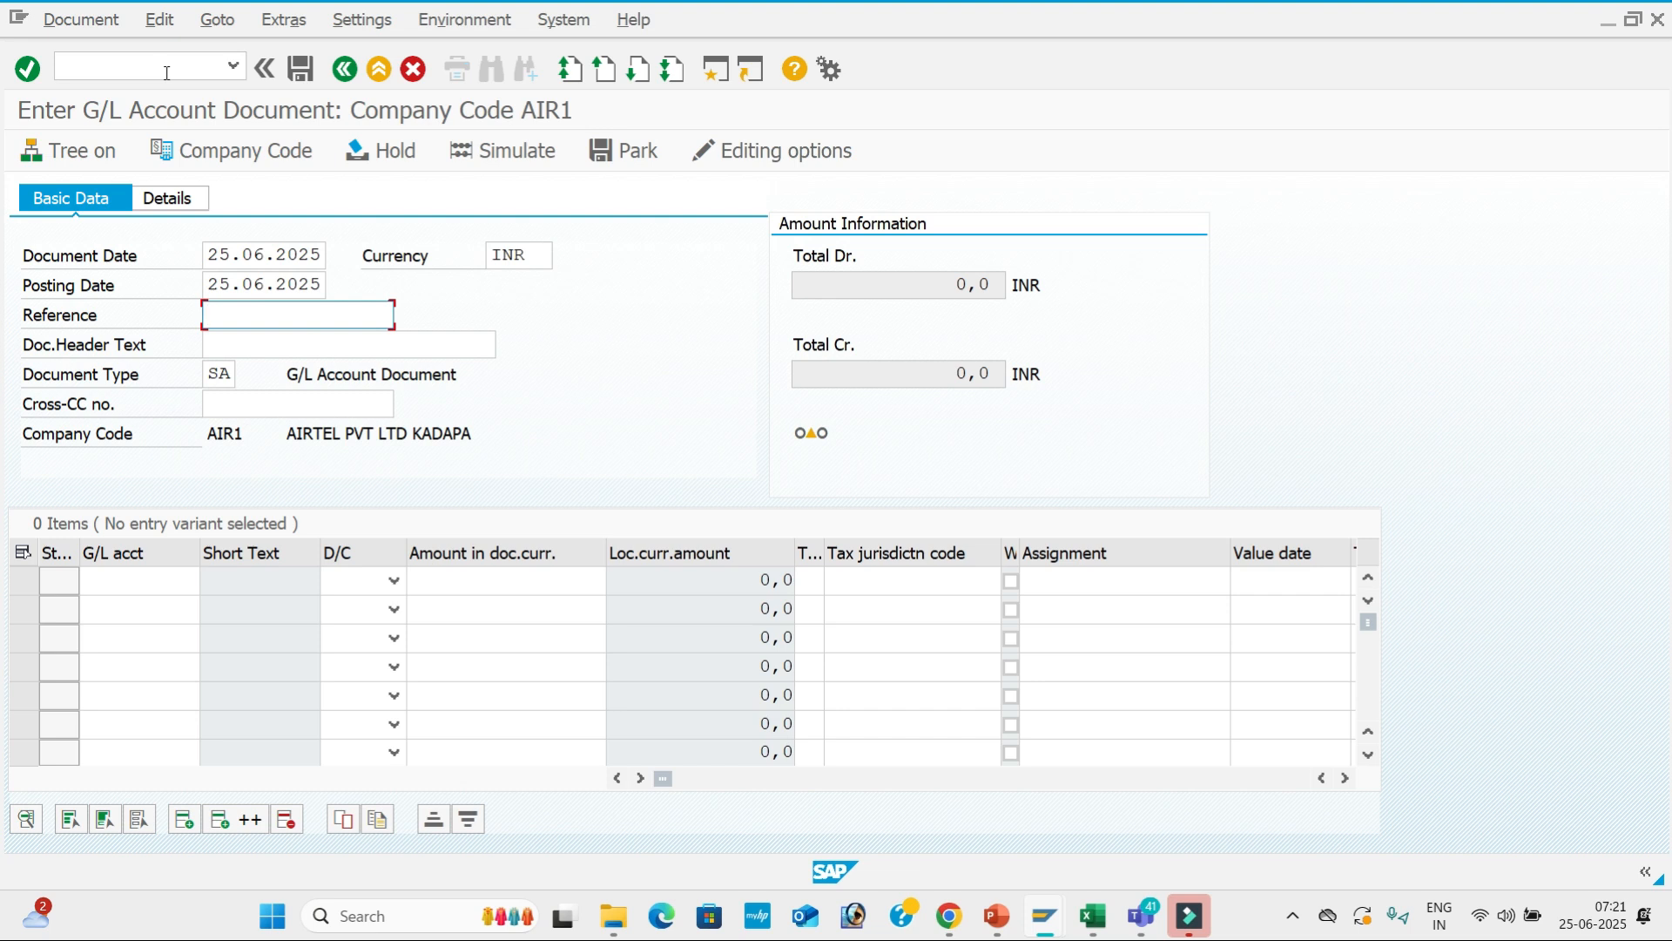
type("07")
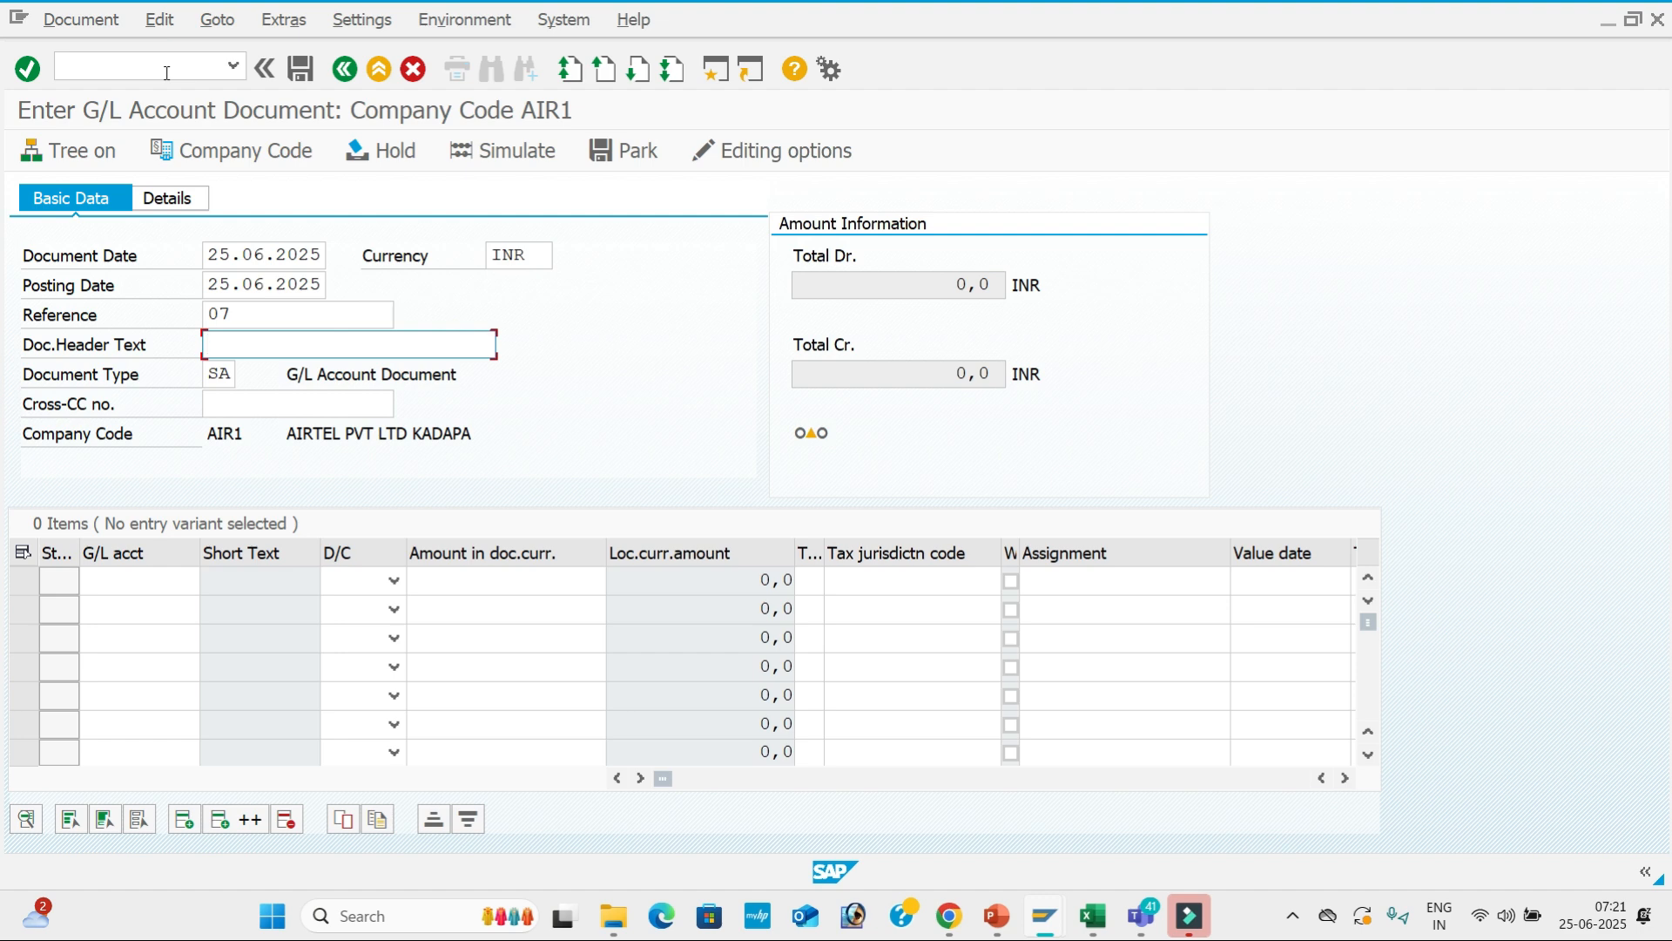
type("d")
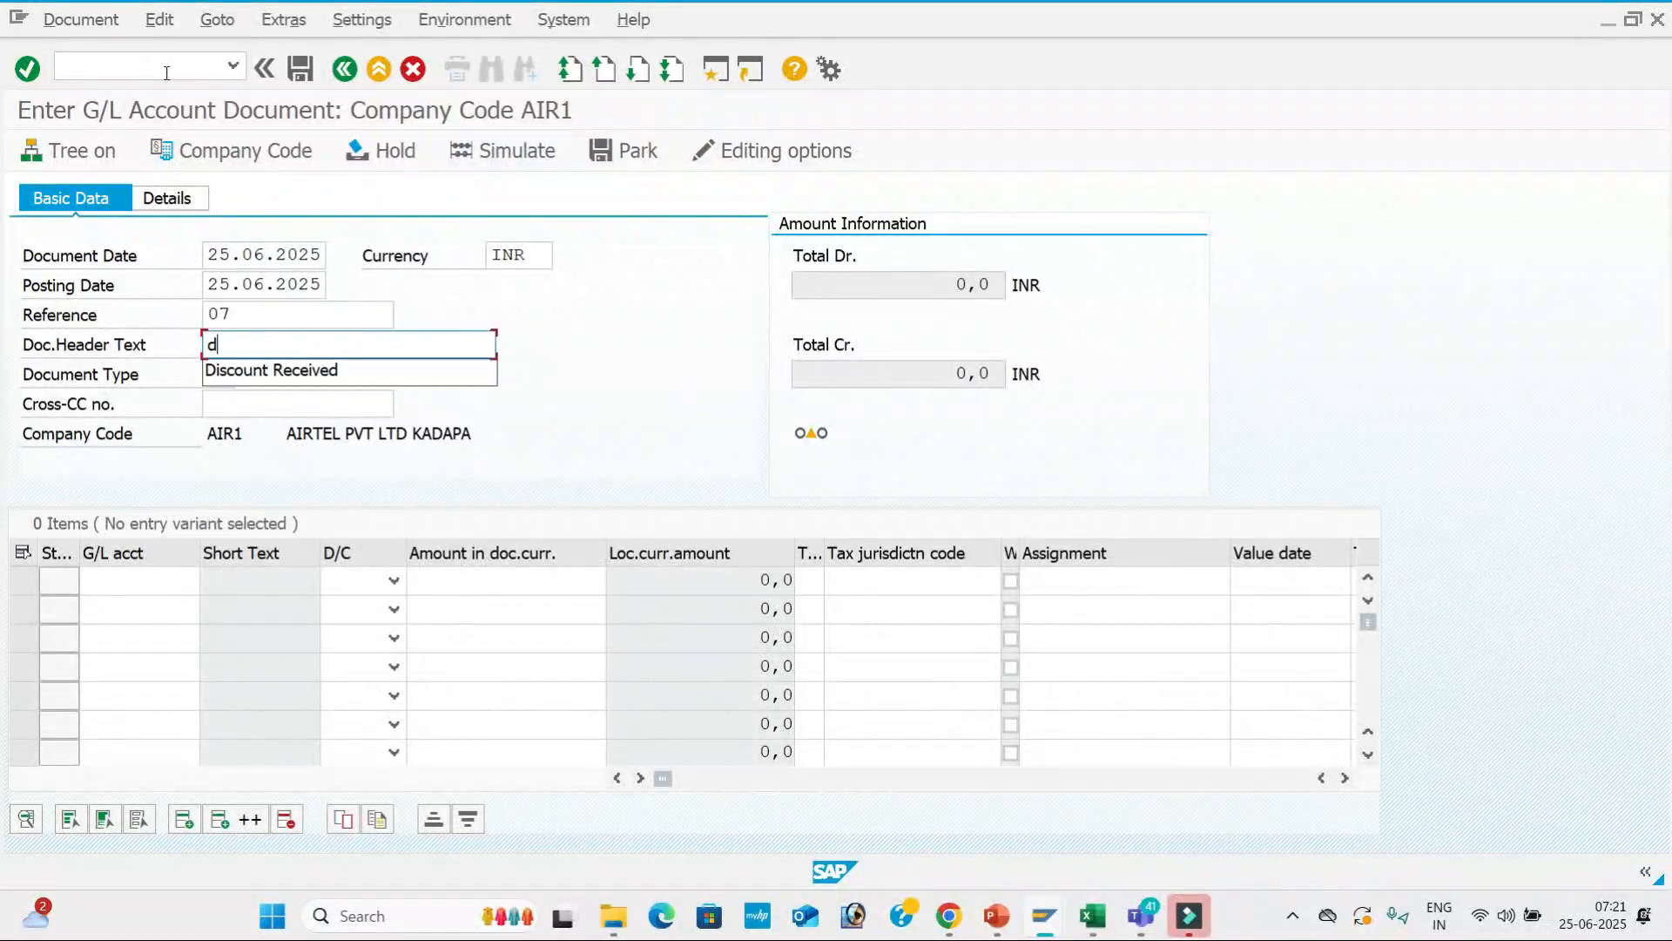
key("Down")
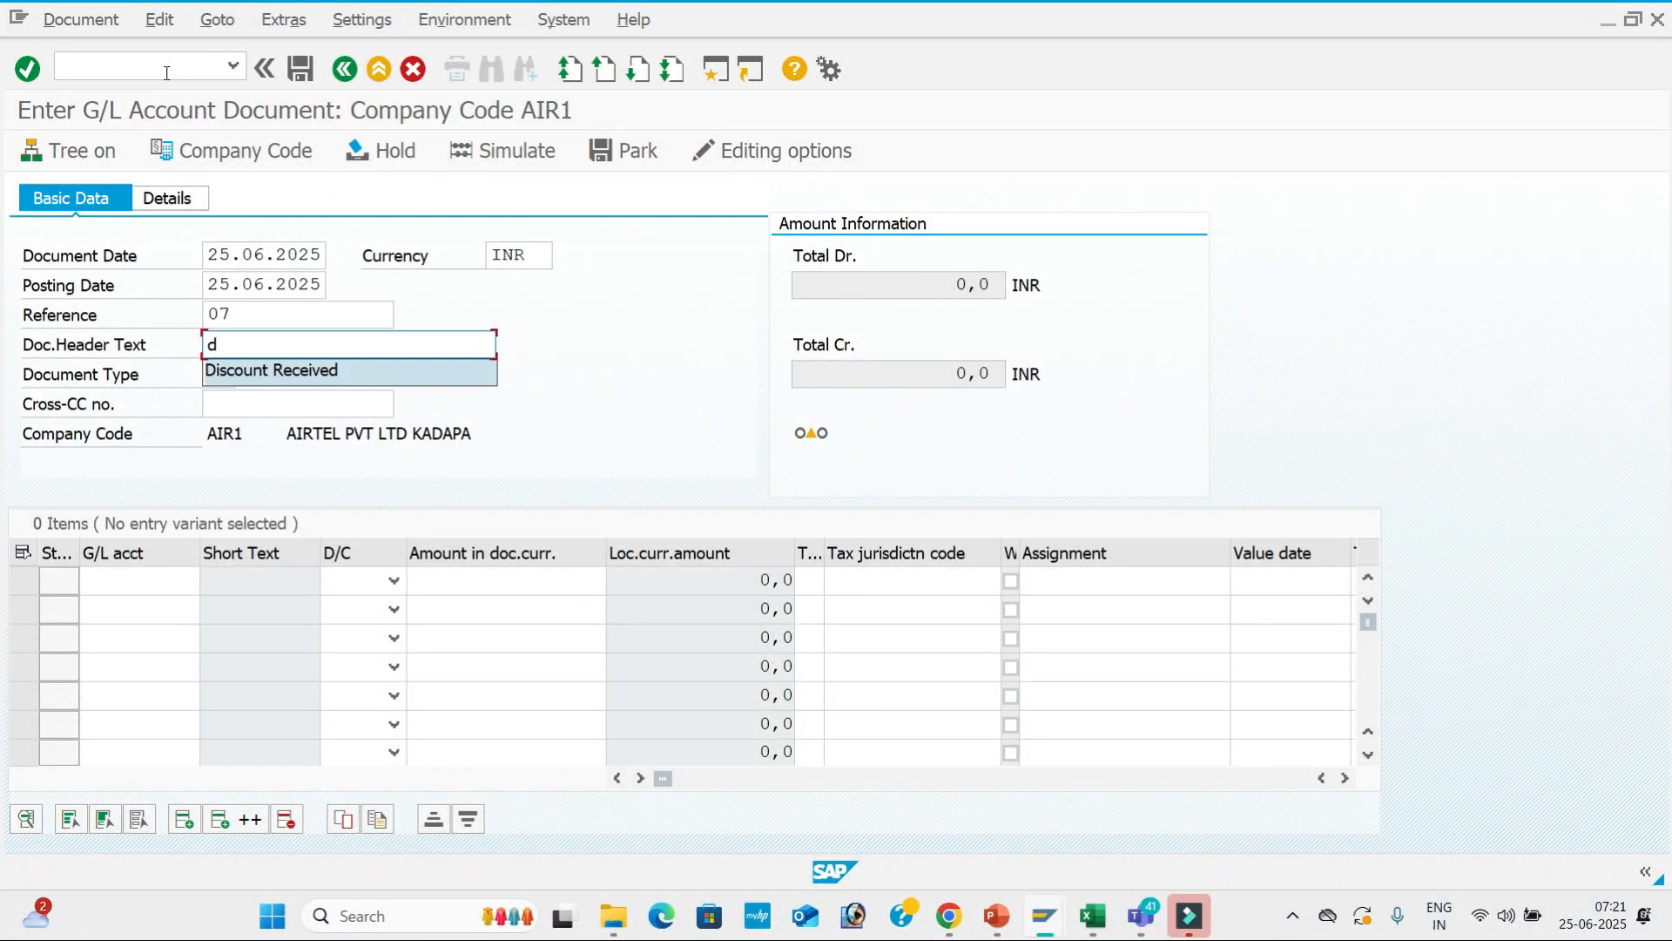
key("Return")
key("Tab")
key("Tab")
key("Tab")
key("Tab")
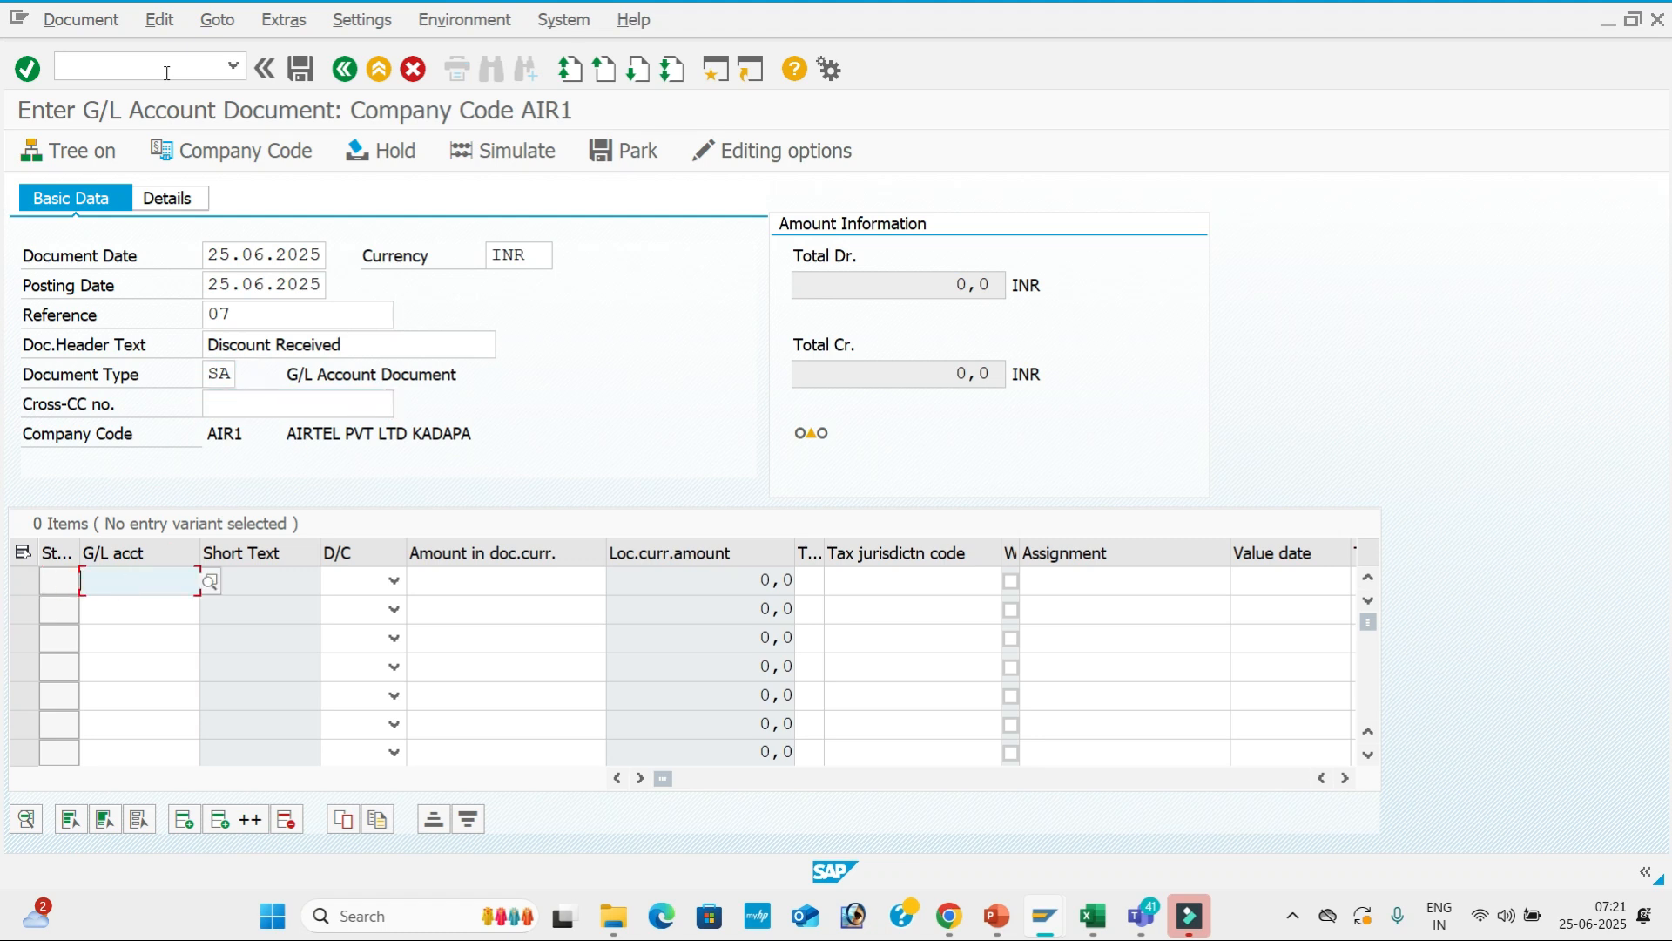
Enter SBI Bank account 200001 as a debit line of 20,000 INR.
left_click(209, 582)
key("Return")
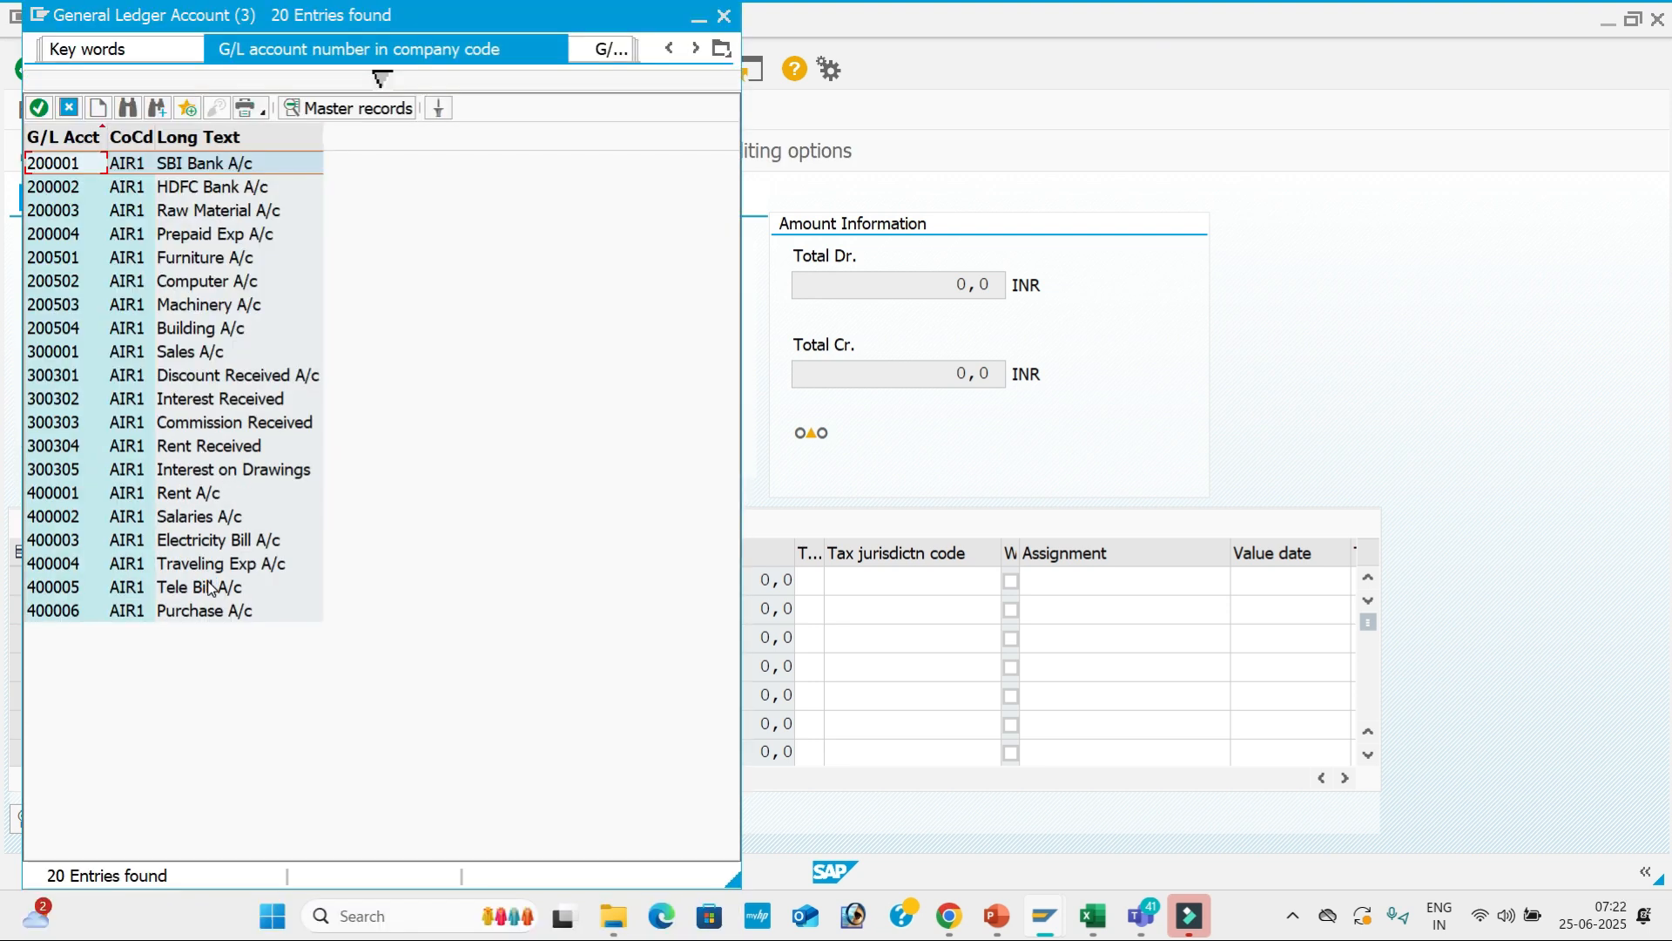
key("Return")
key("Tab")
key("d")
key("Tab")
key("BackSpace")
key("Down")
key("Down")
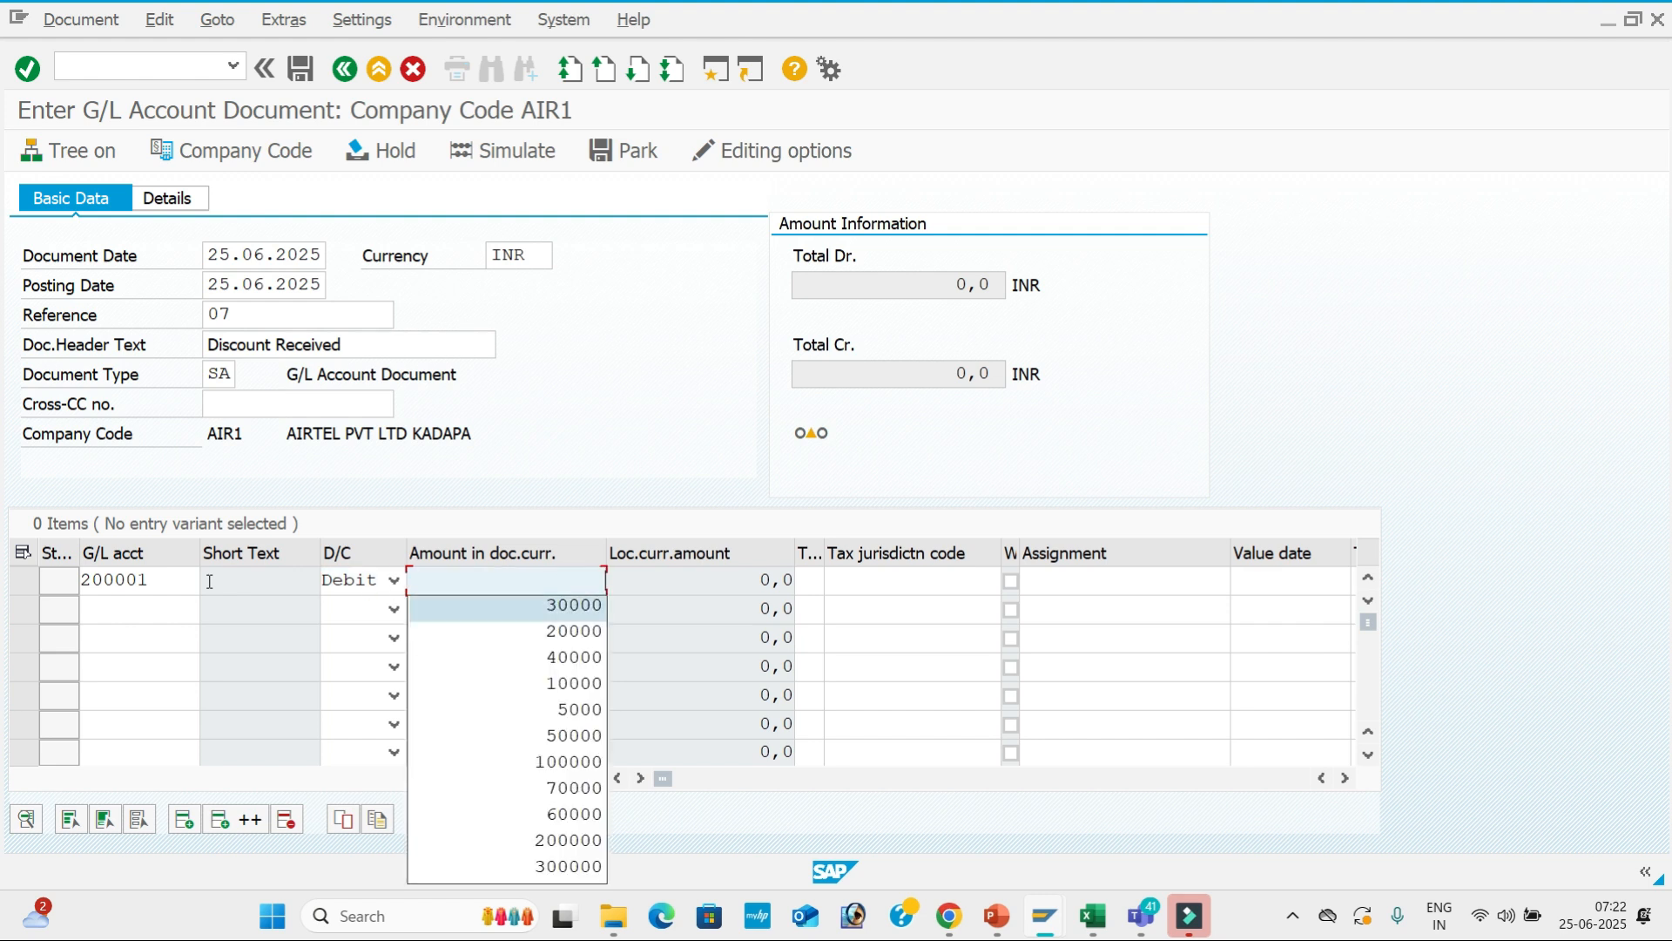
key("Tab")
key("Tab")
key("Tab")
Give the SBI Bank line value date 25.06.2025 and line text 'Sbi A/c'.
key("Tab")
key("Tab")
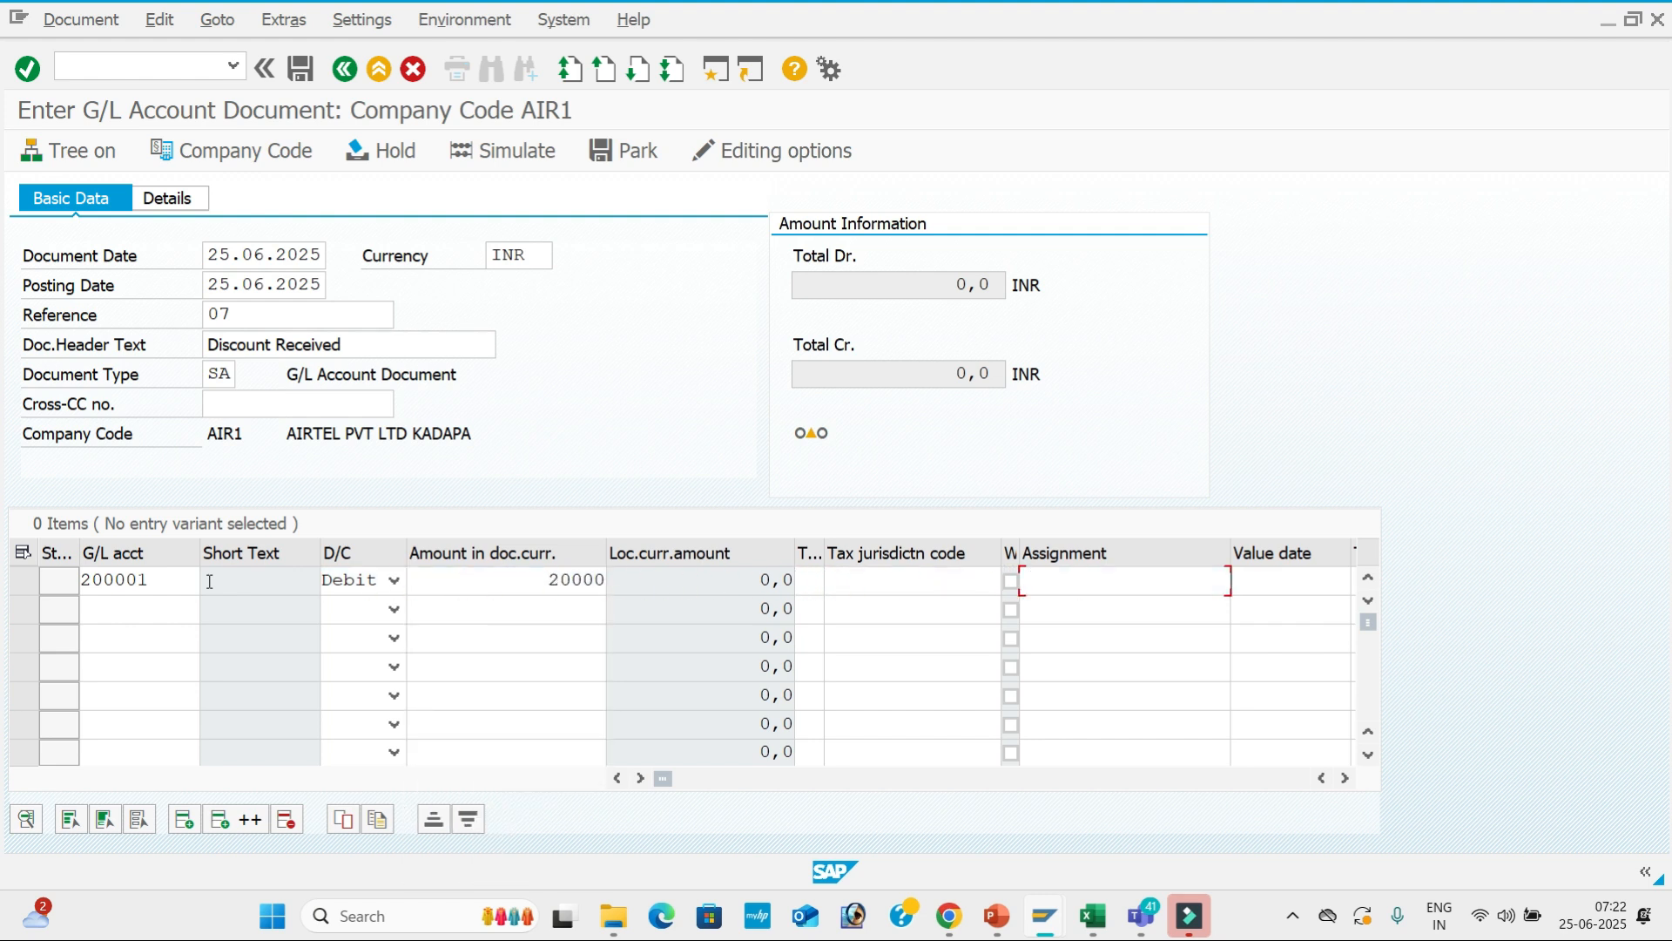
key("BackSpace")
key("Down")
key("Tab")
key("BackSpace")
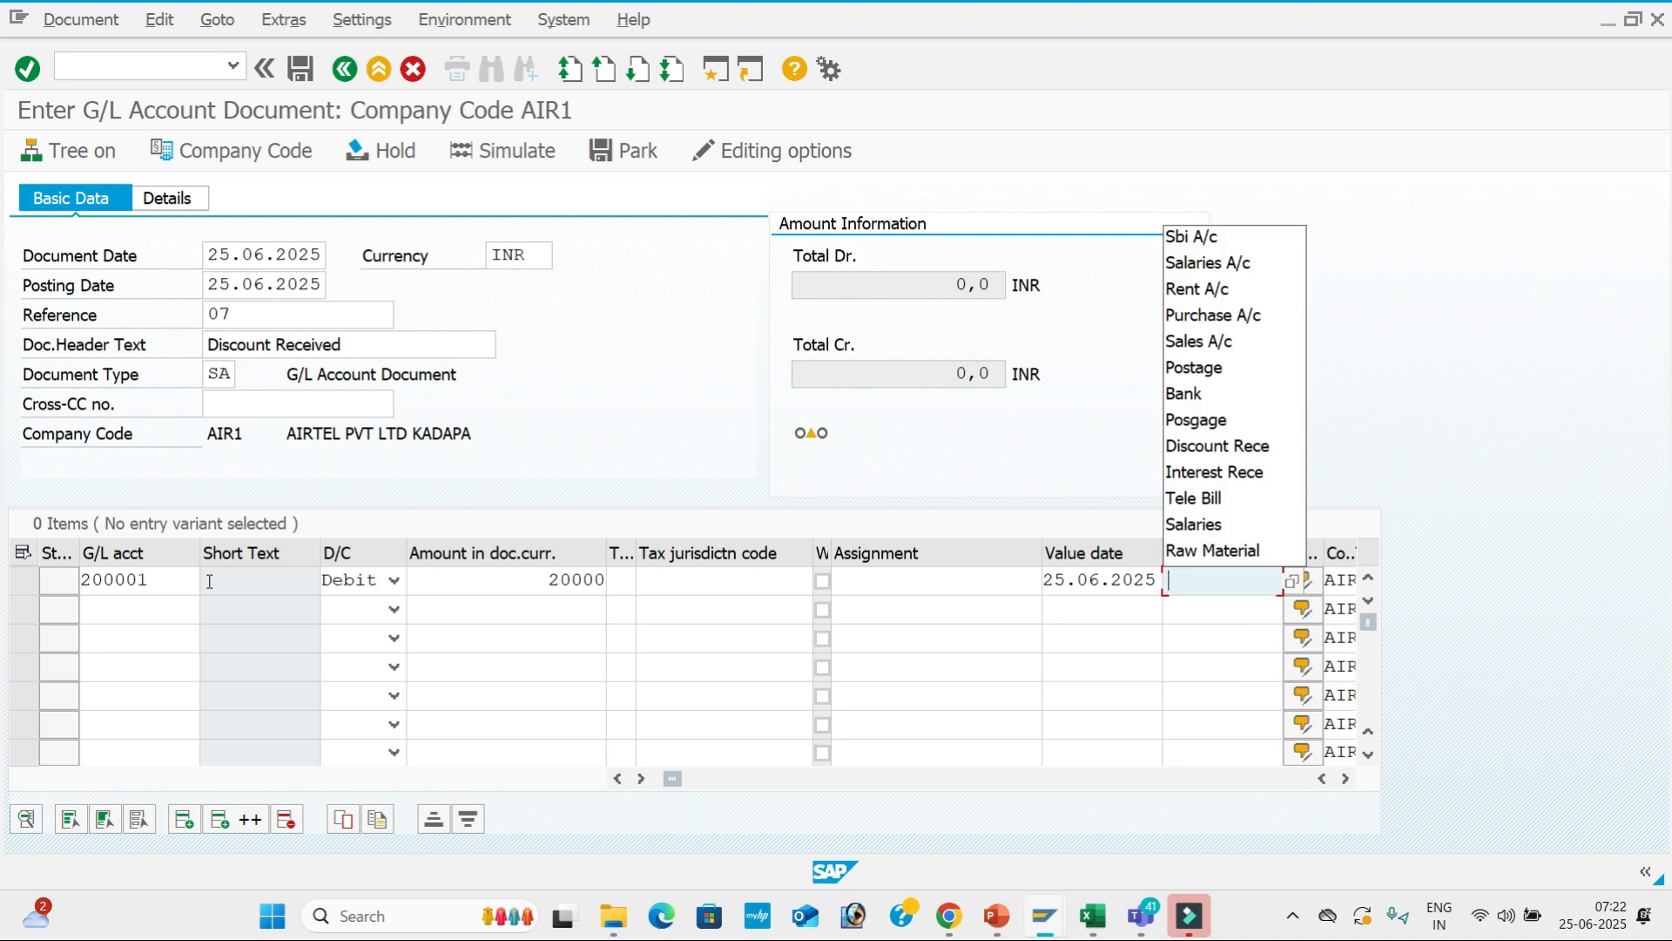
type("S")
key("BackSpace")
type("D")
key("BackSpace")
type("S")
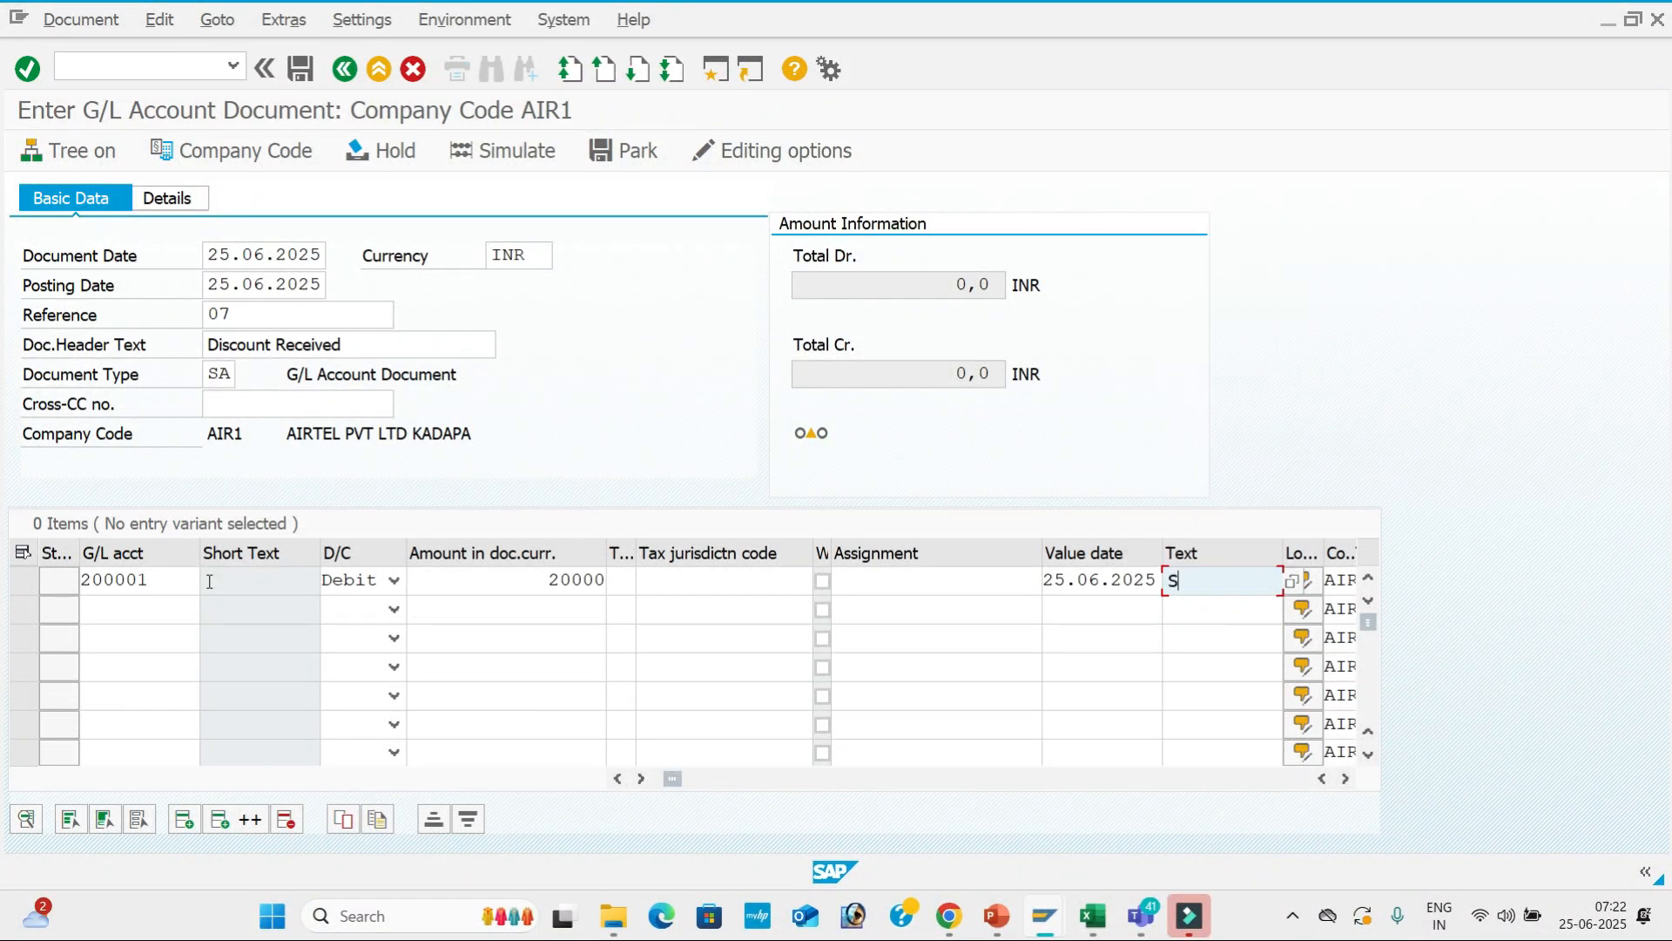
key("BackSpace")
key("Down")
key("Tab")
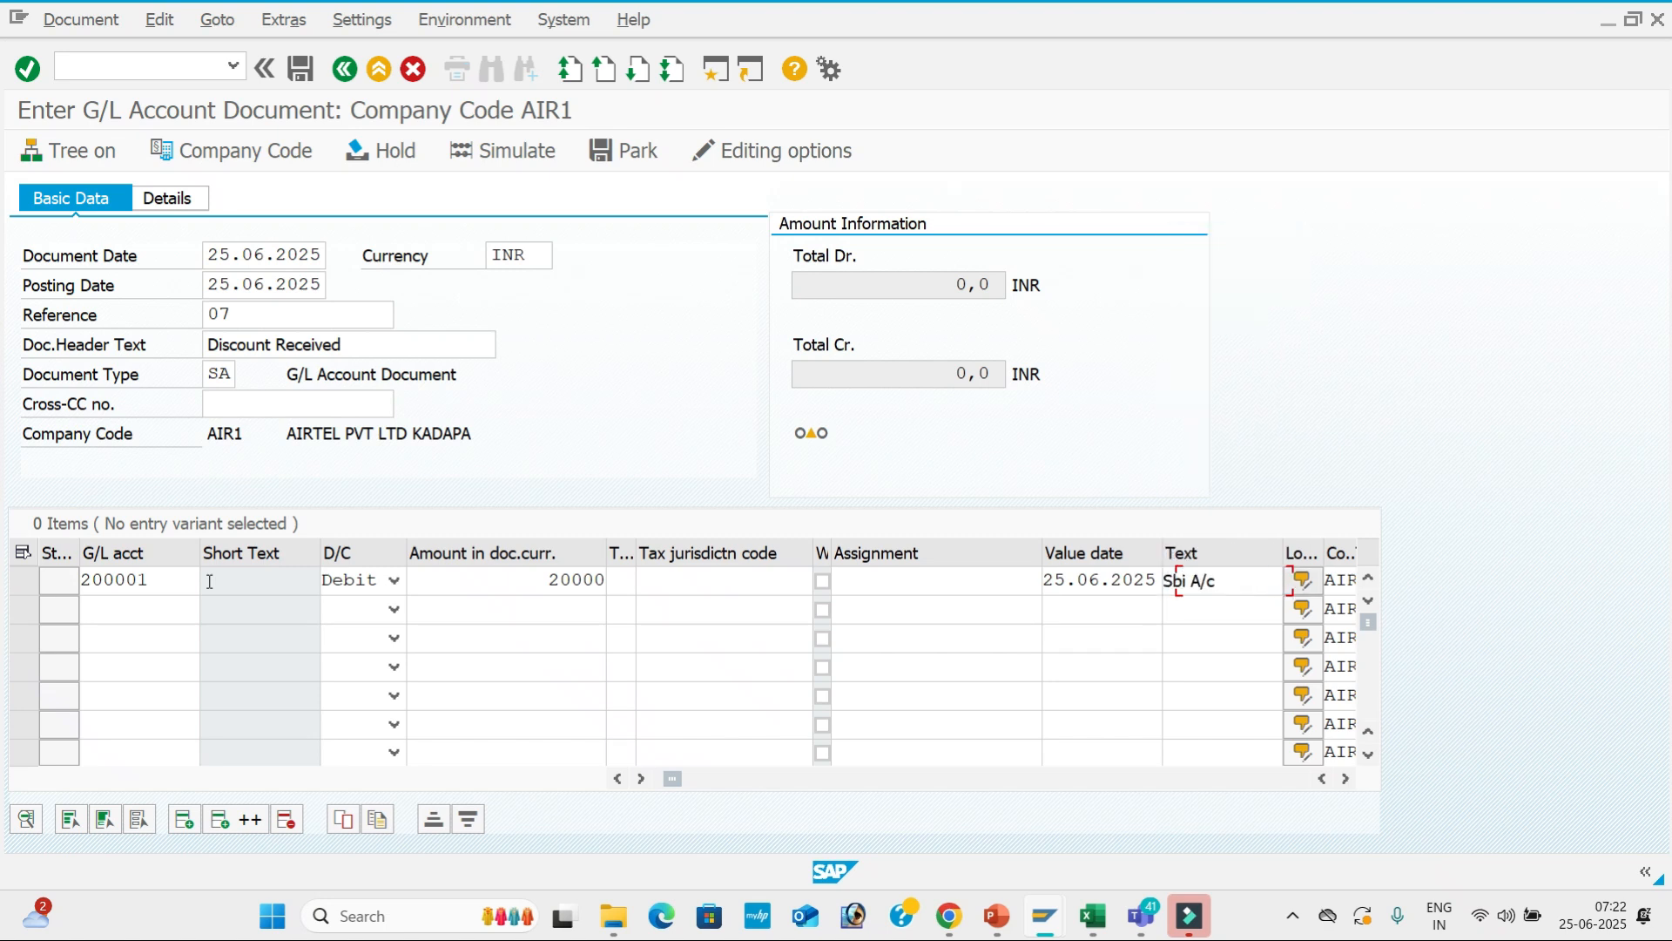
Add Discount Received account 300301 as a credit line of 20,000 INR.
left_click(160, 601)
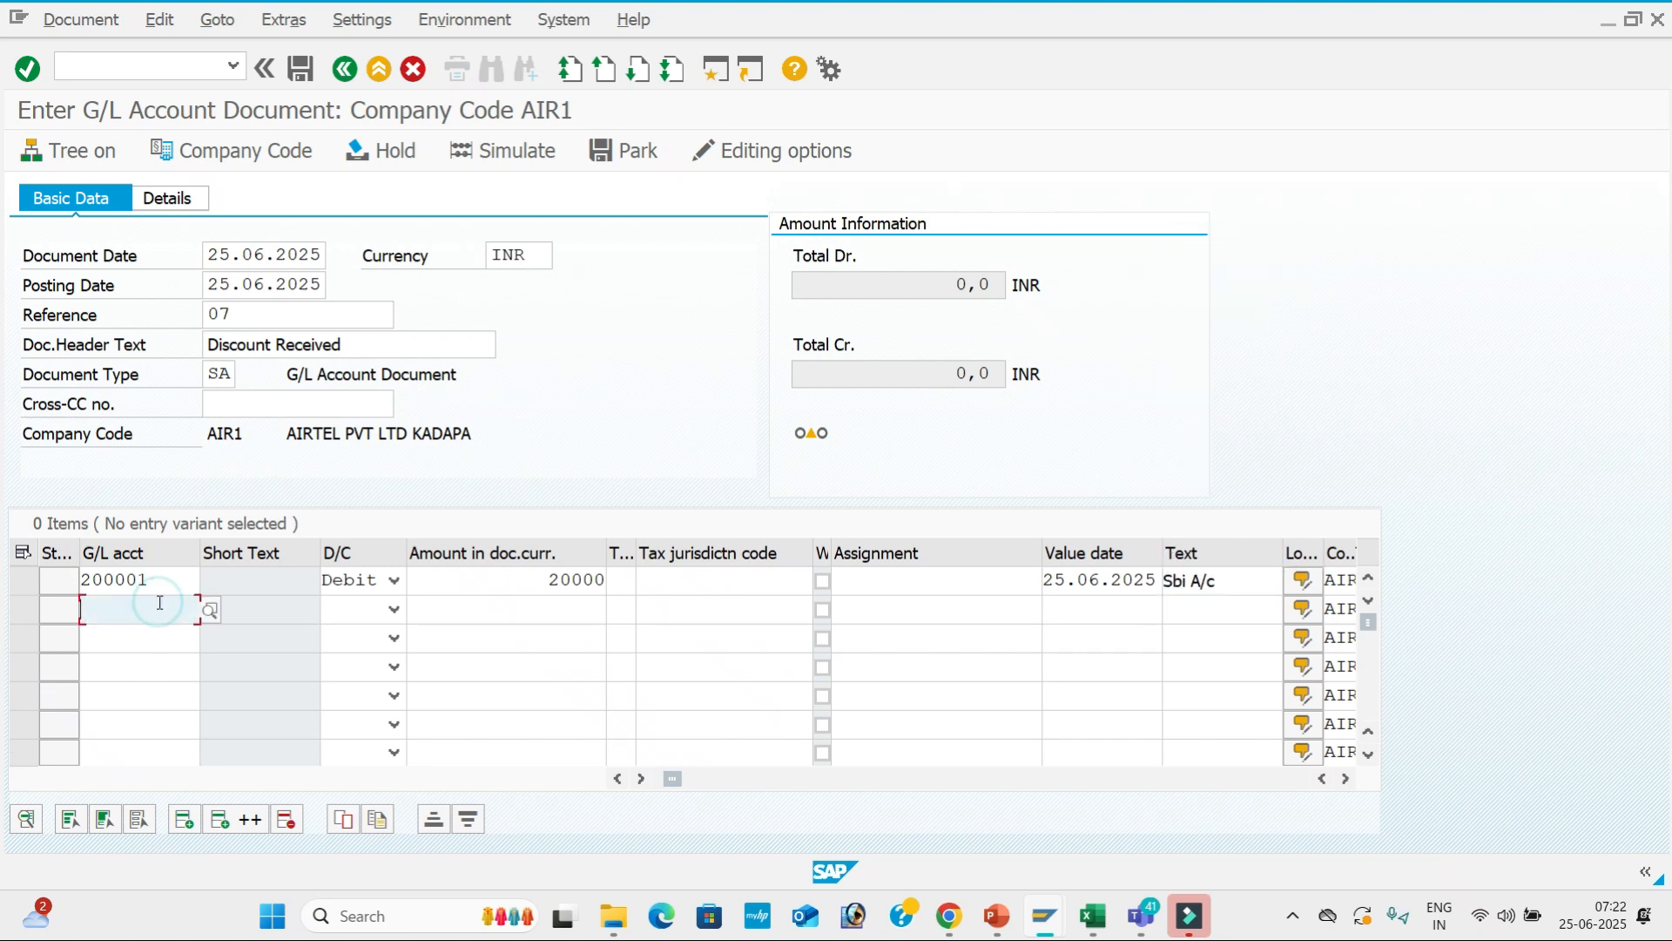
left_click(210, 609)
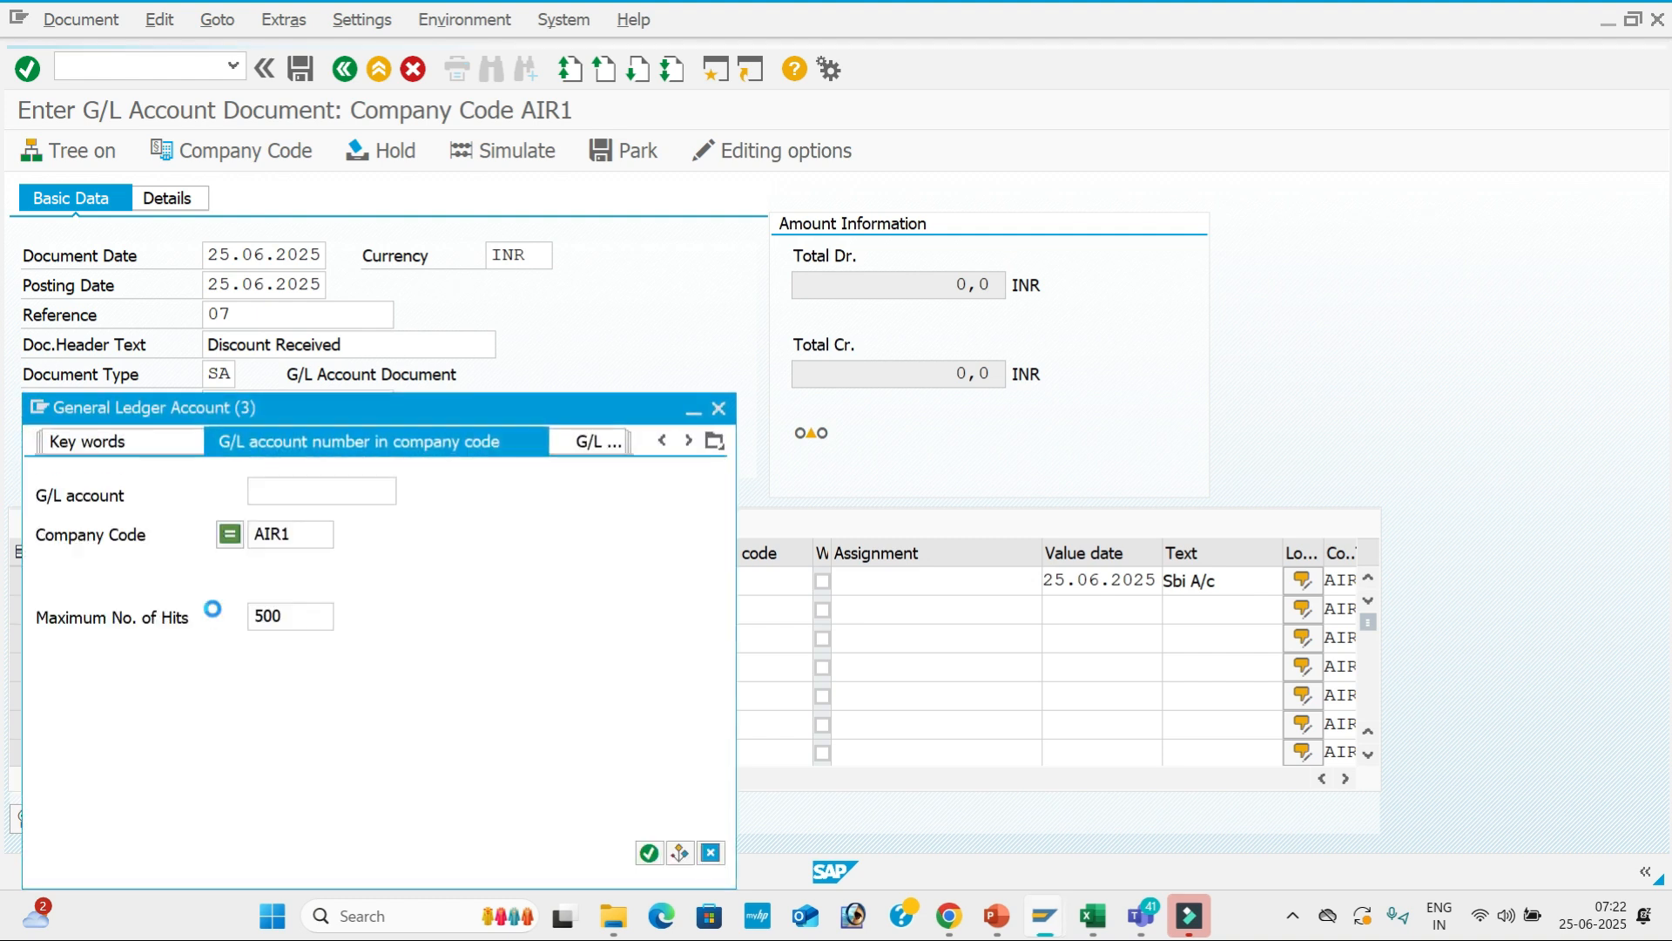
key("Return")
key("Down")
key("Down")
key("Down")
key("Down")
key("Down")
key("Down")
key("Down")
key("Down")
key("Return")
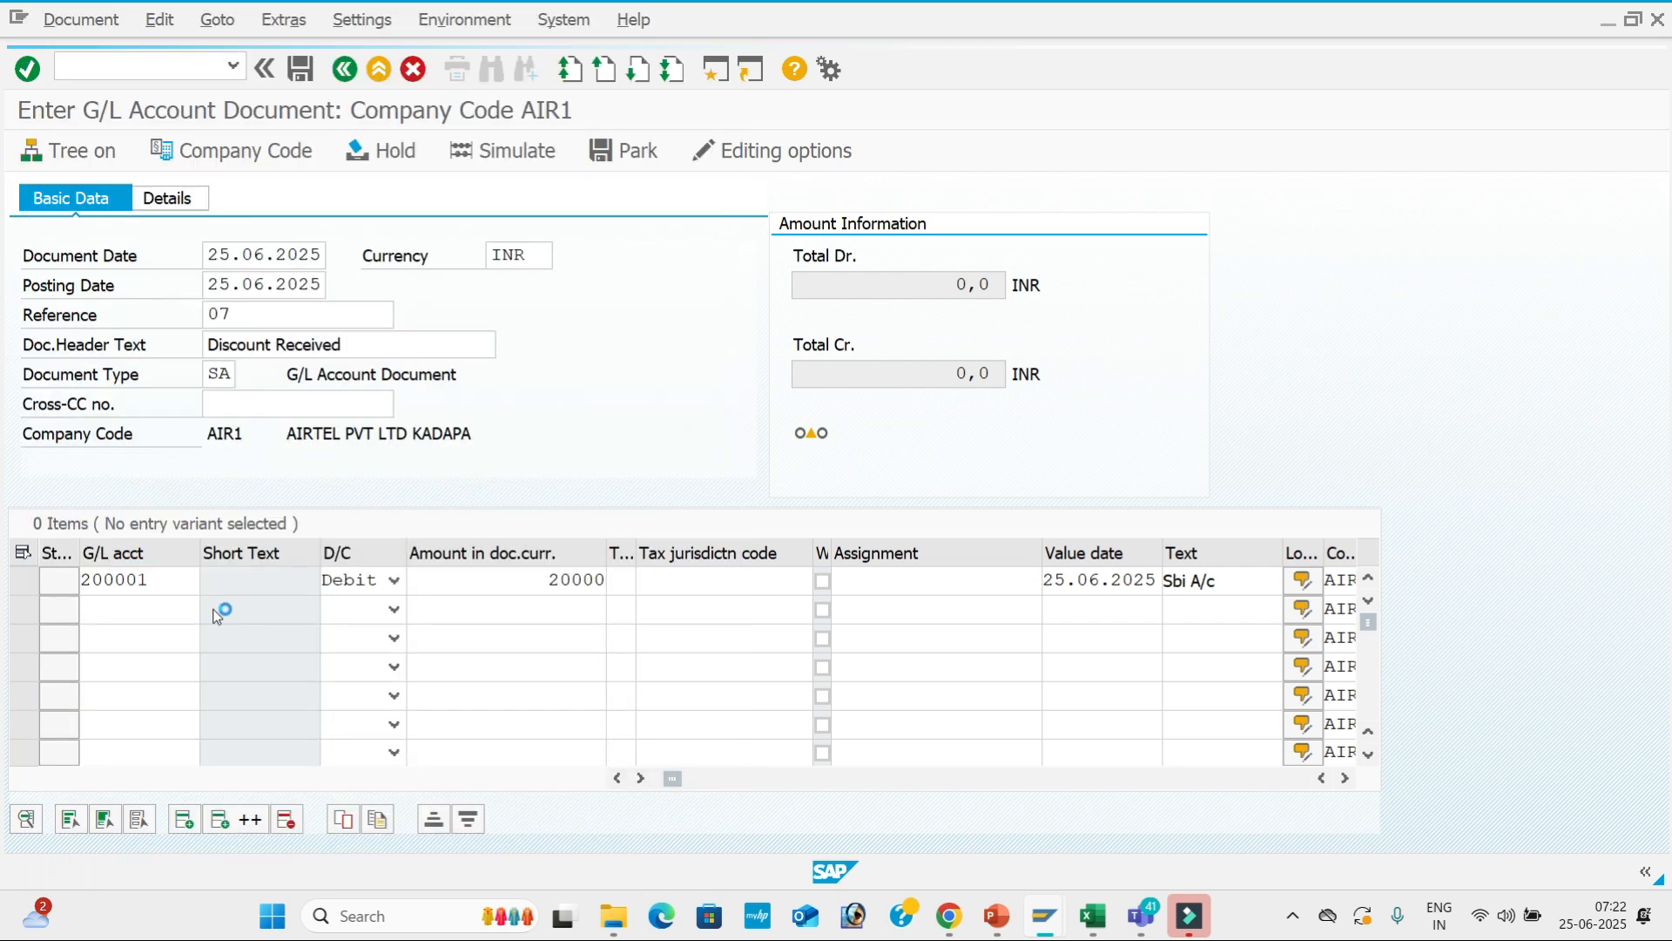
key("Tab")
key("c")
key("Tab")
type("20000")
key("Tab")
key("Tab")
key("Tab")
key("Tab")
key("Tab")
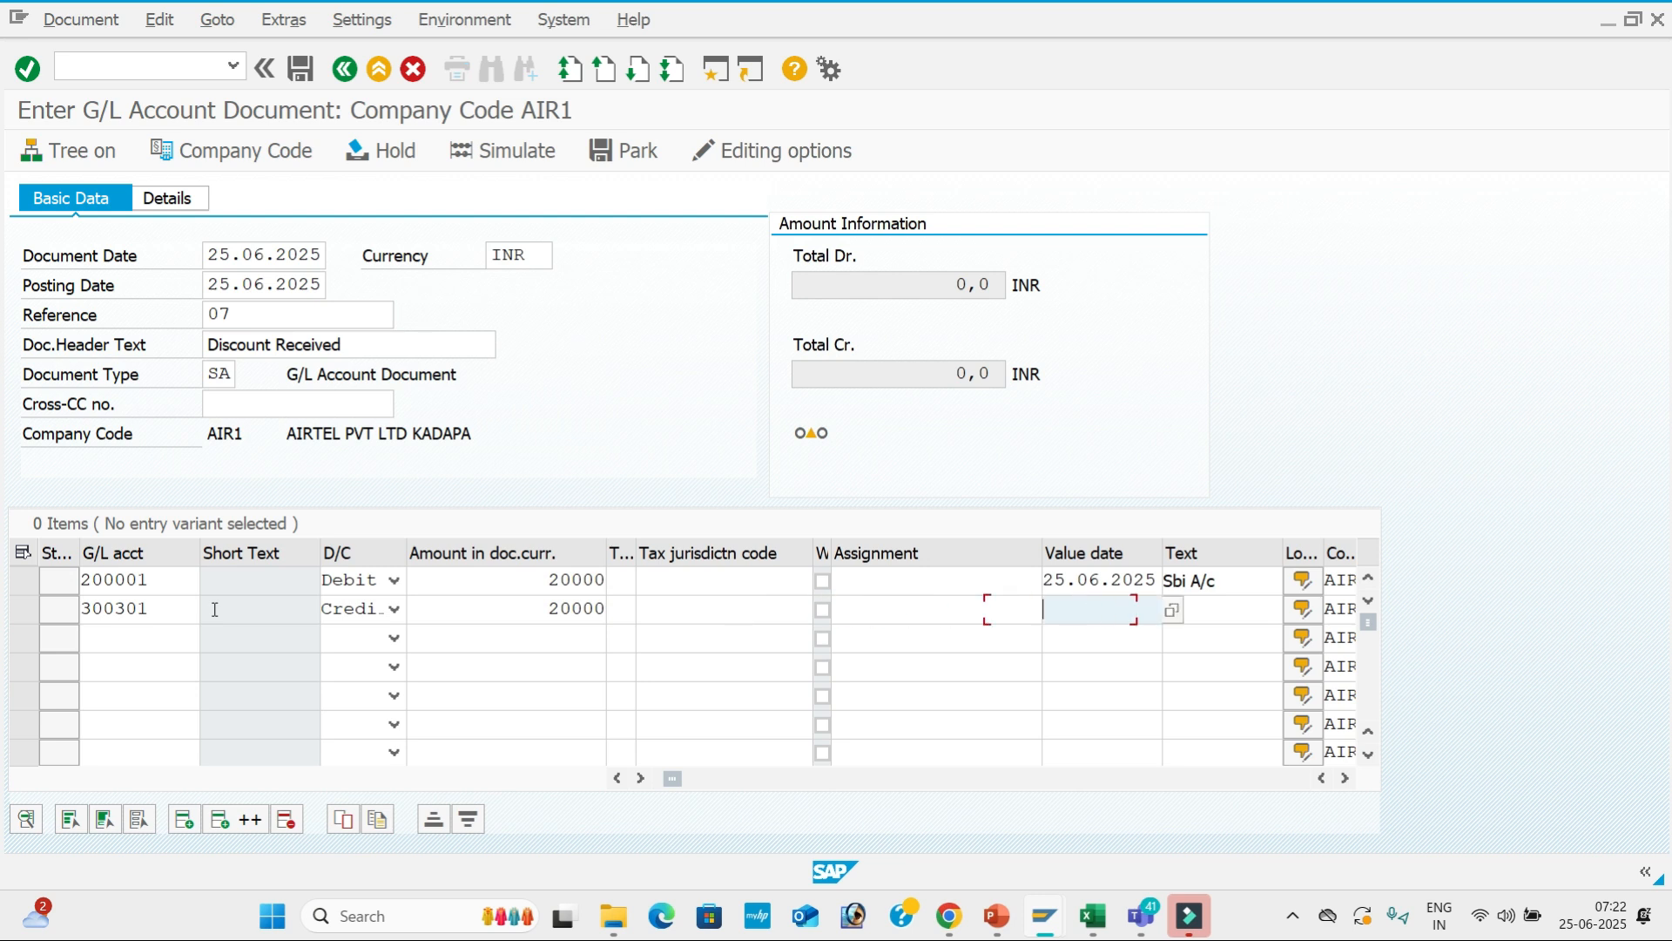
Give the Discount Received line value date 25.06.2025 and the discount line text.
key("Down")
key("Tab")
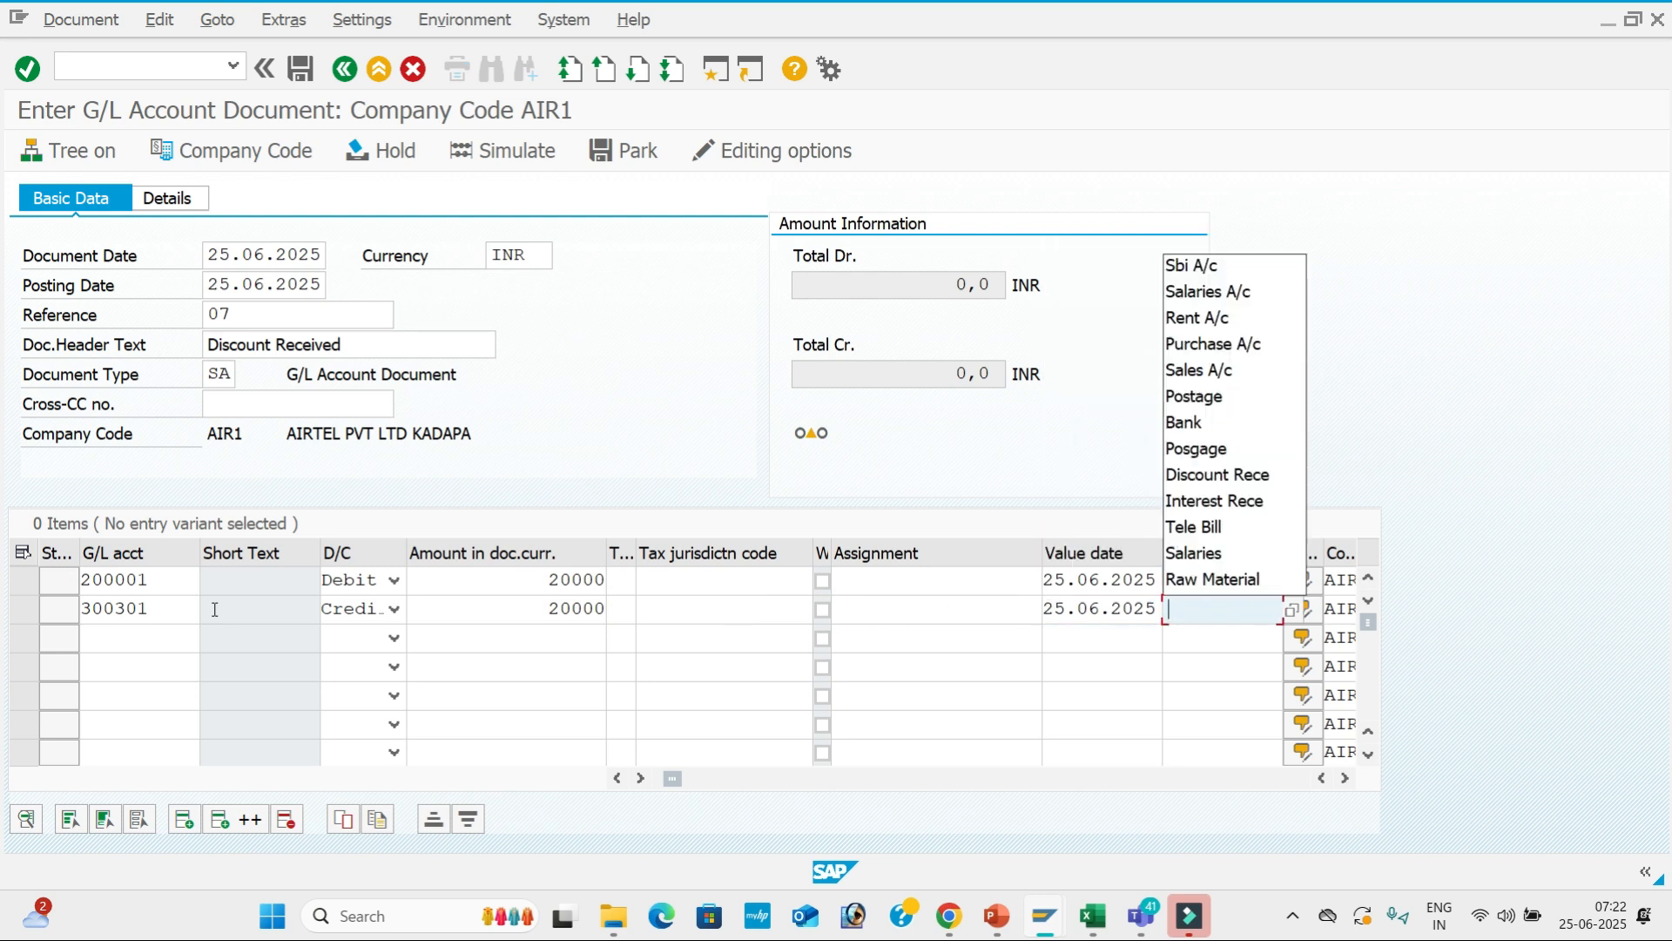
type("S")
key("BackSpace")
type("D")
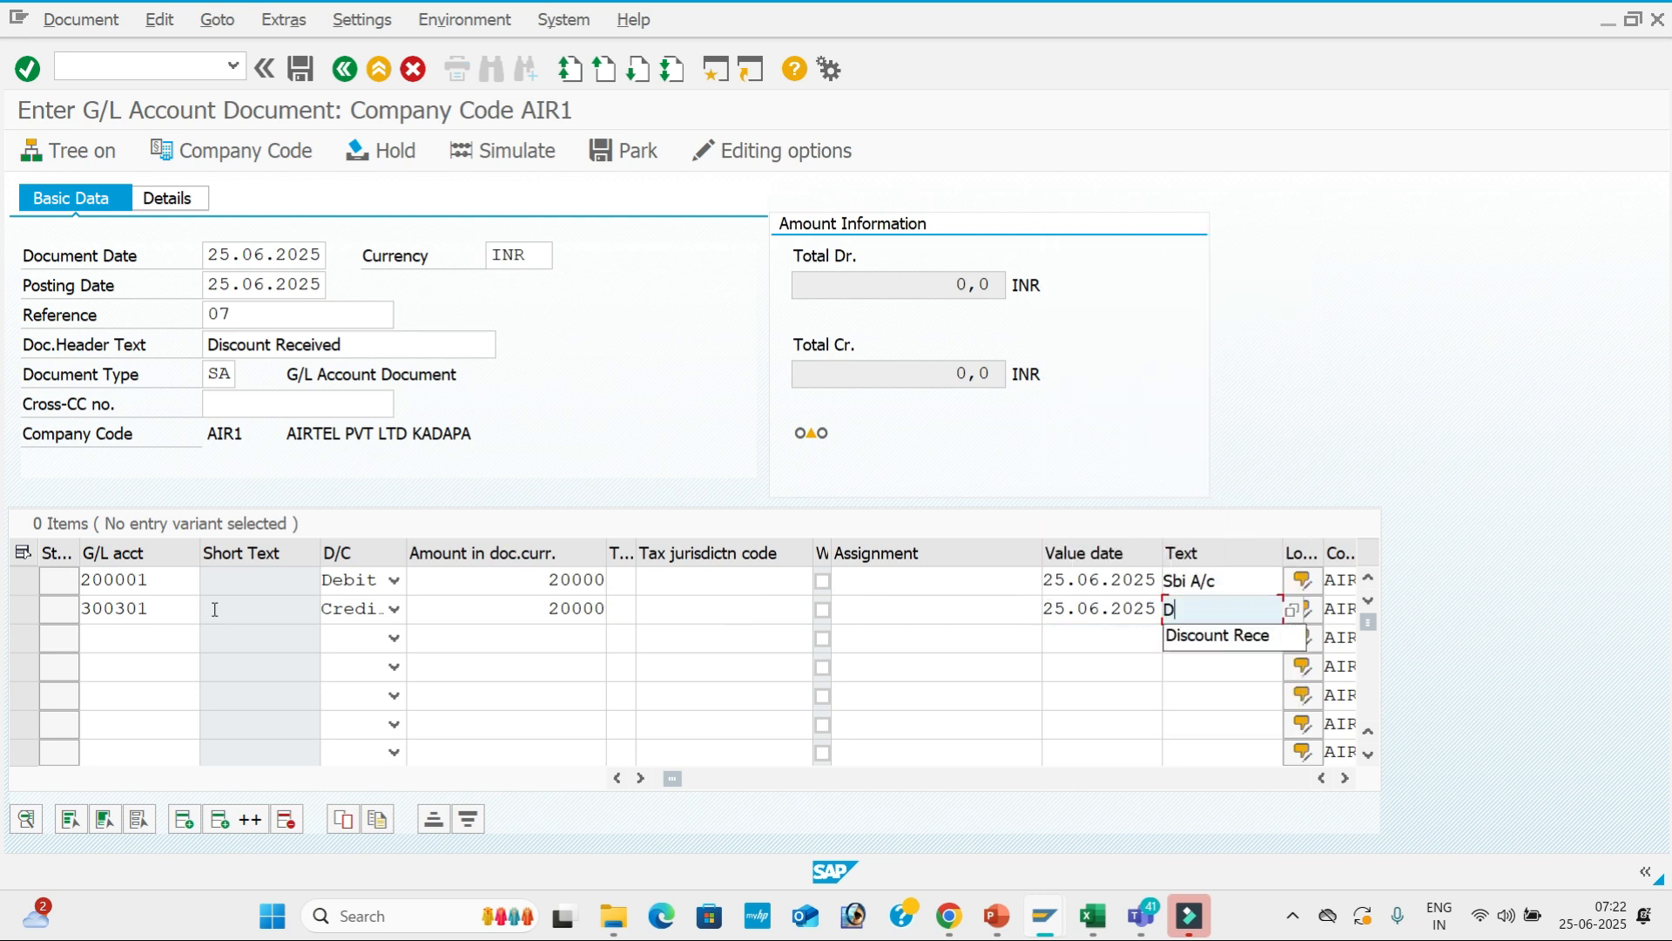
key("Down")
key("Tab")
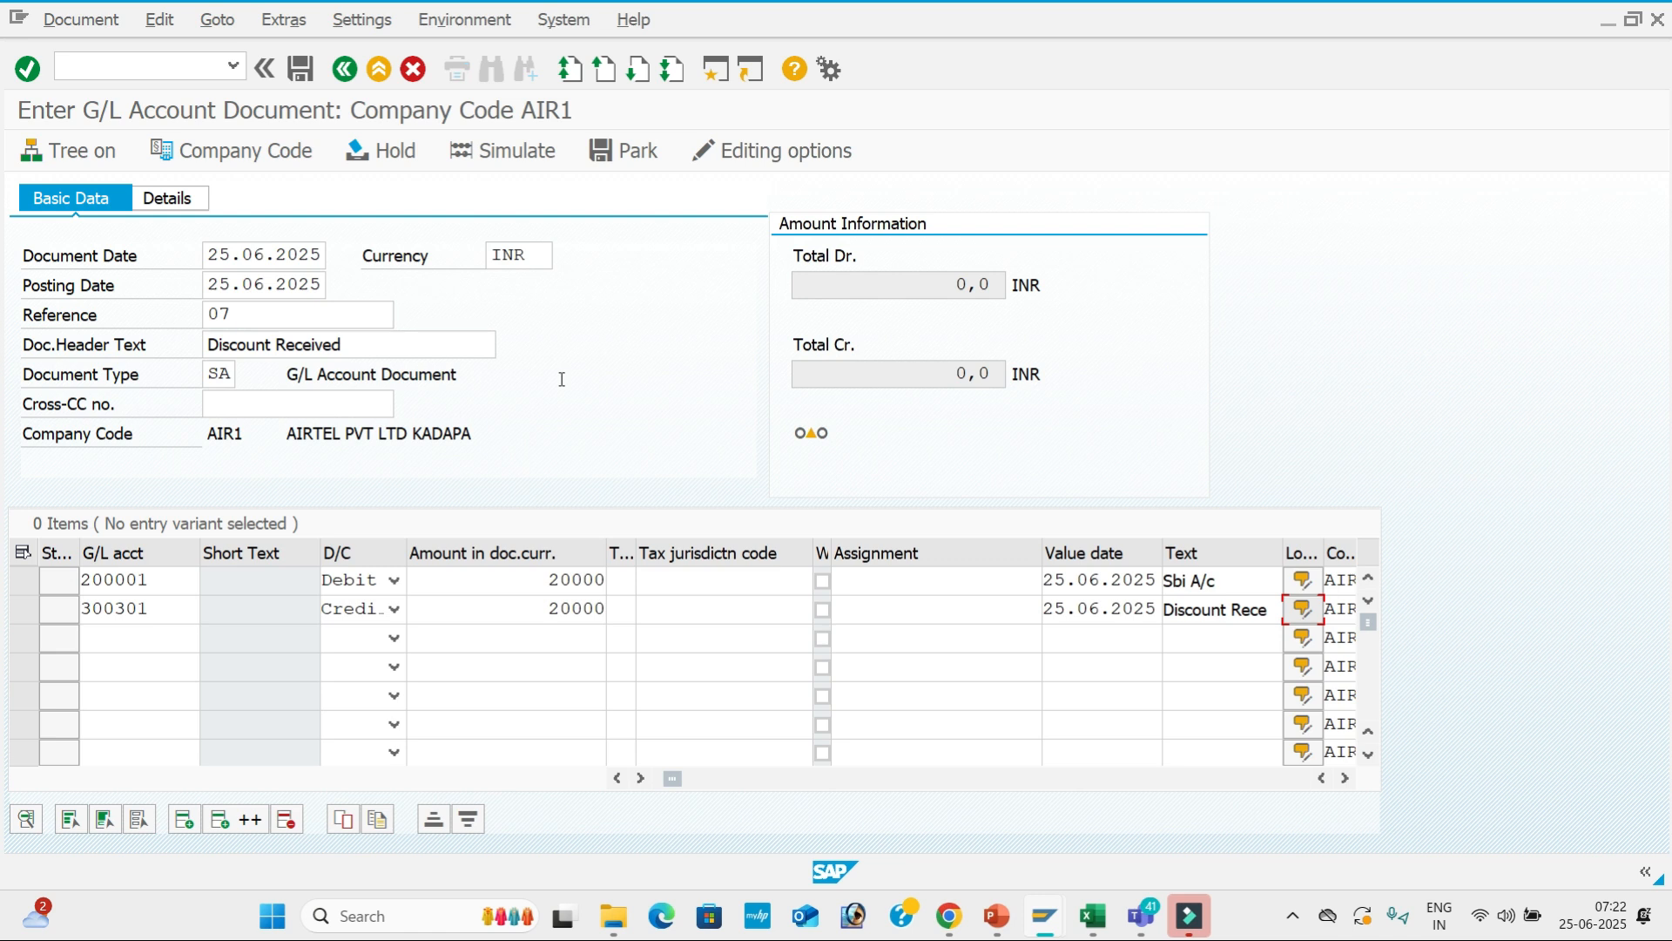
Close the long text popup without notes and simulate the balanced document.
key("Return")
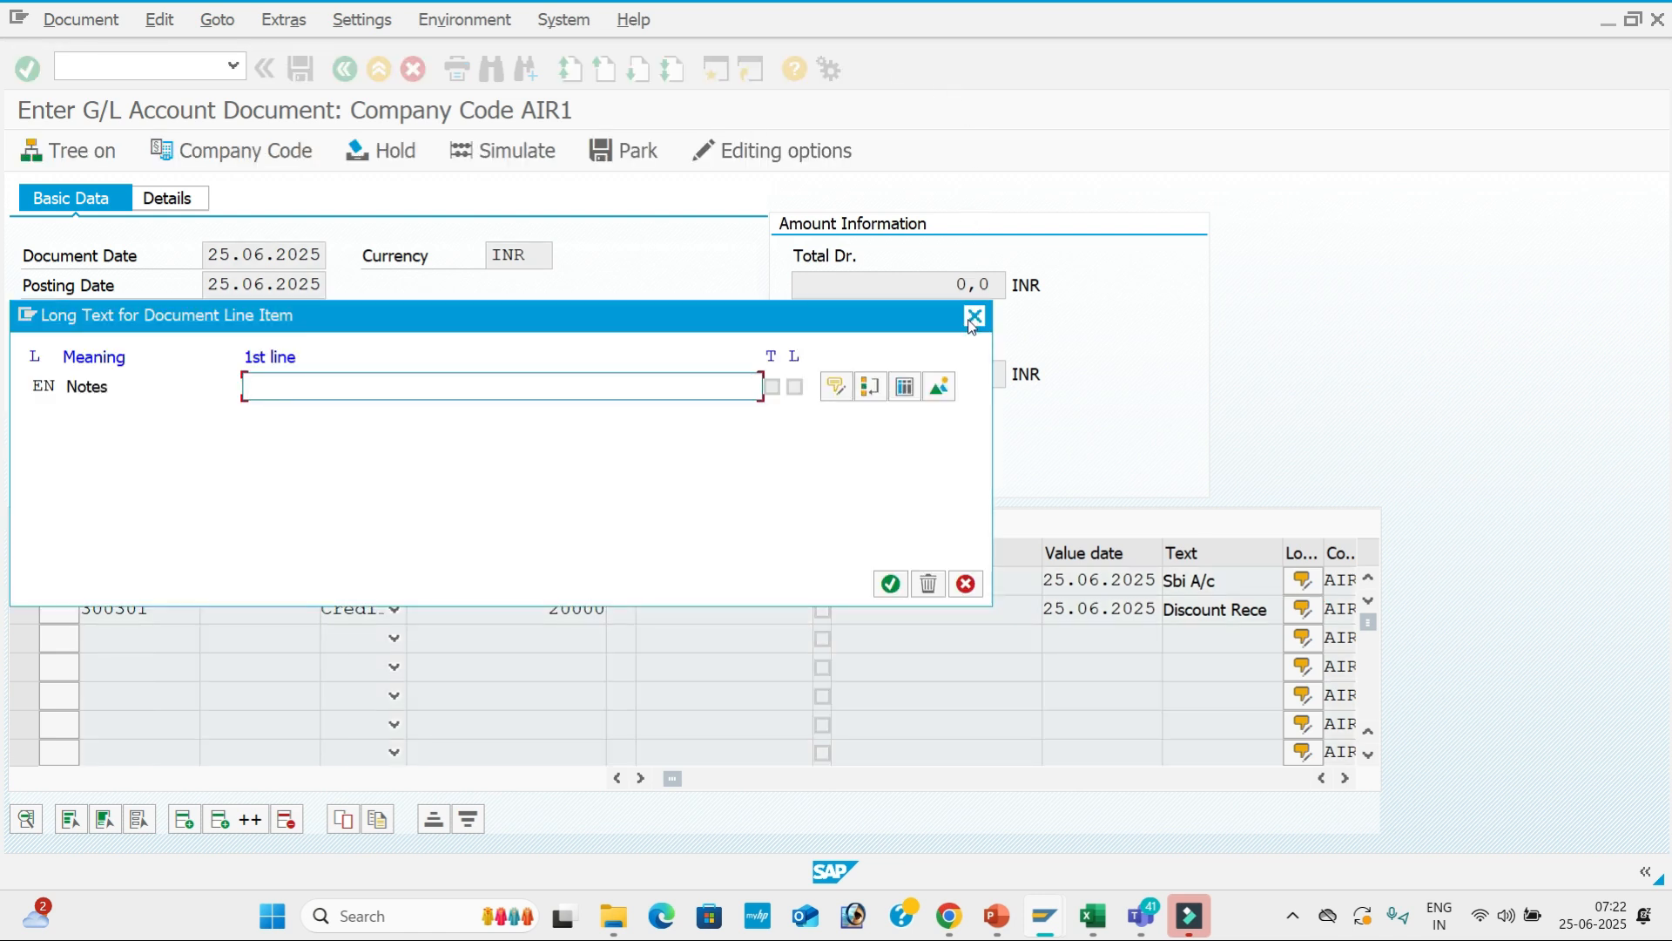
left_click(972, 319)
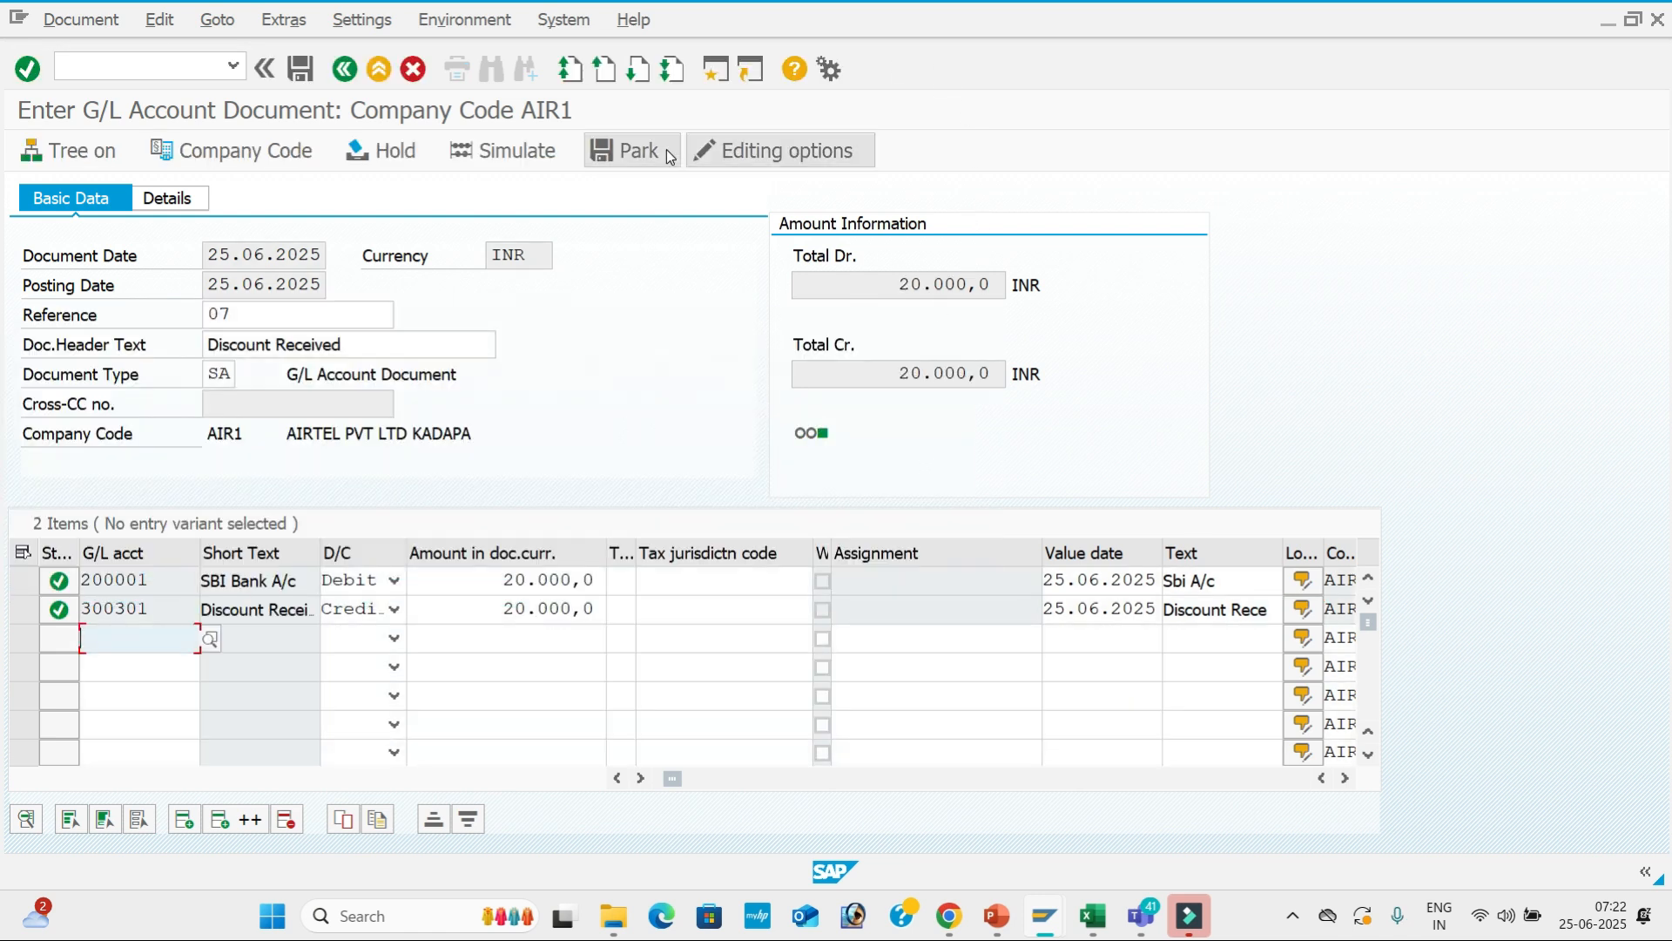
left_click(523, 153)
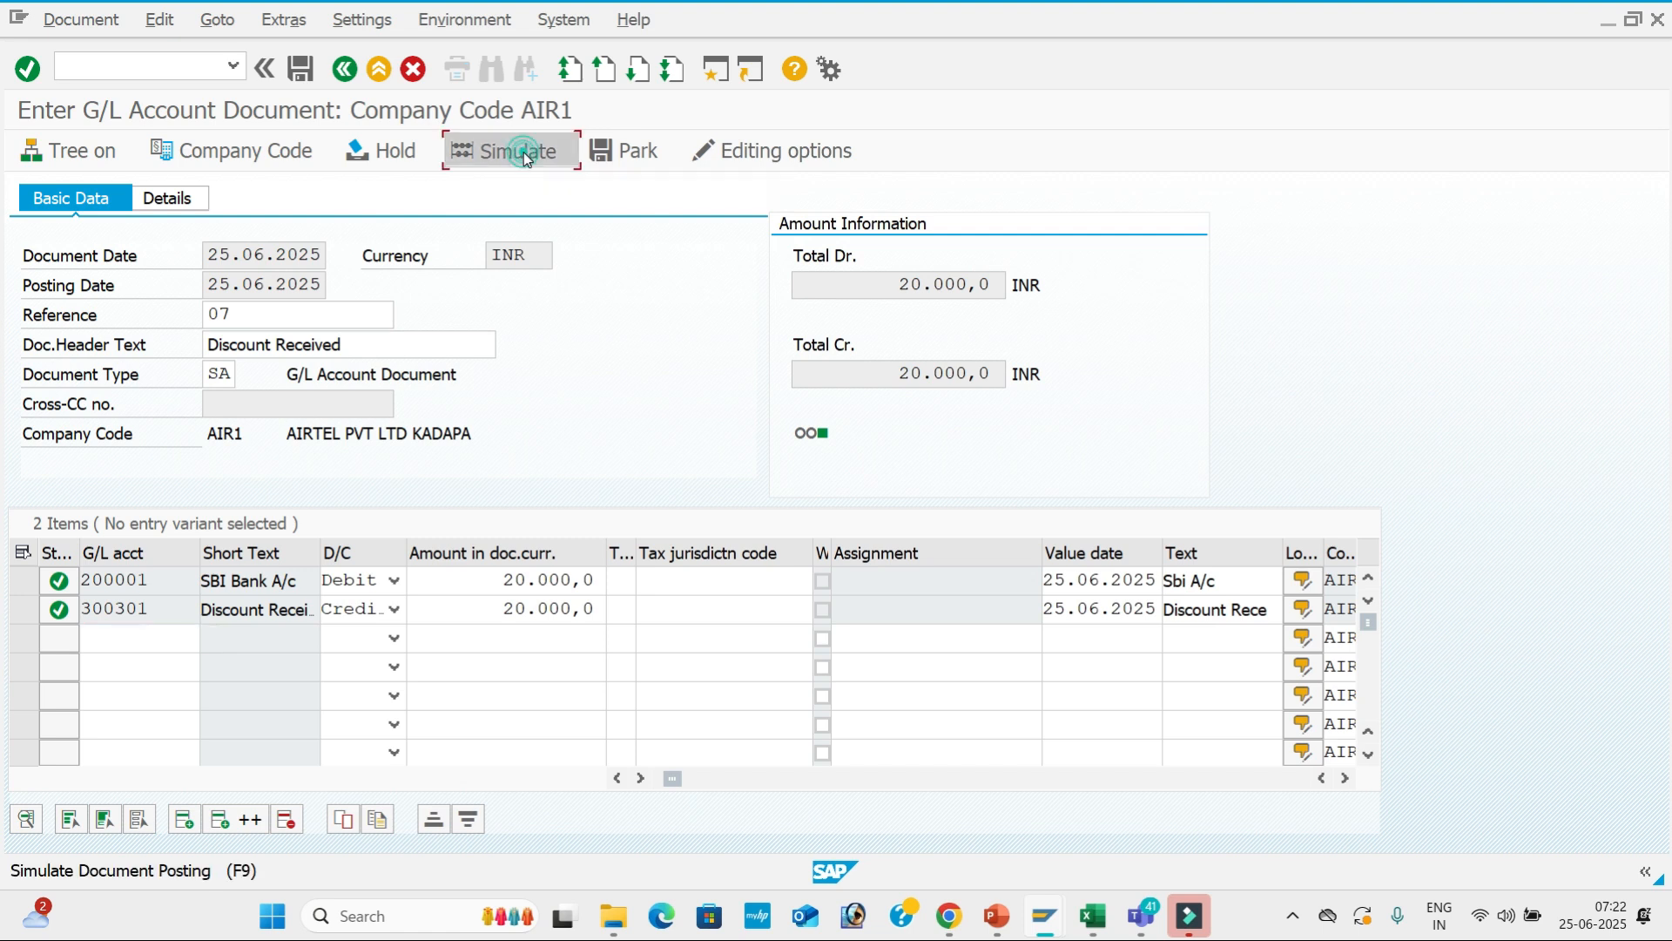
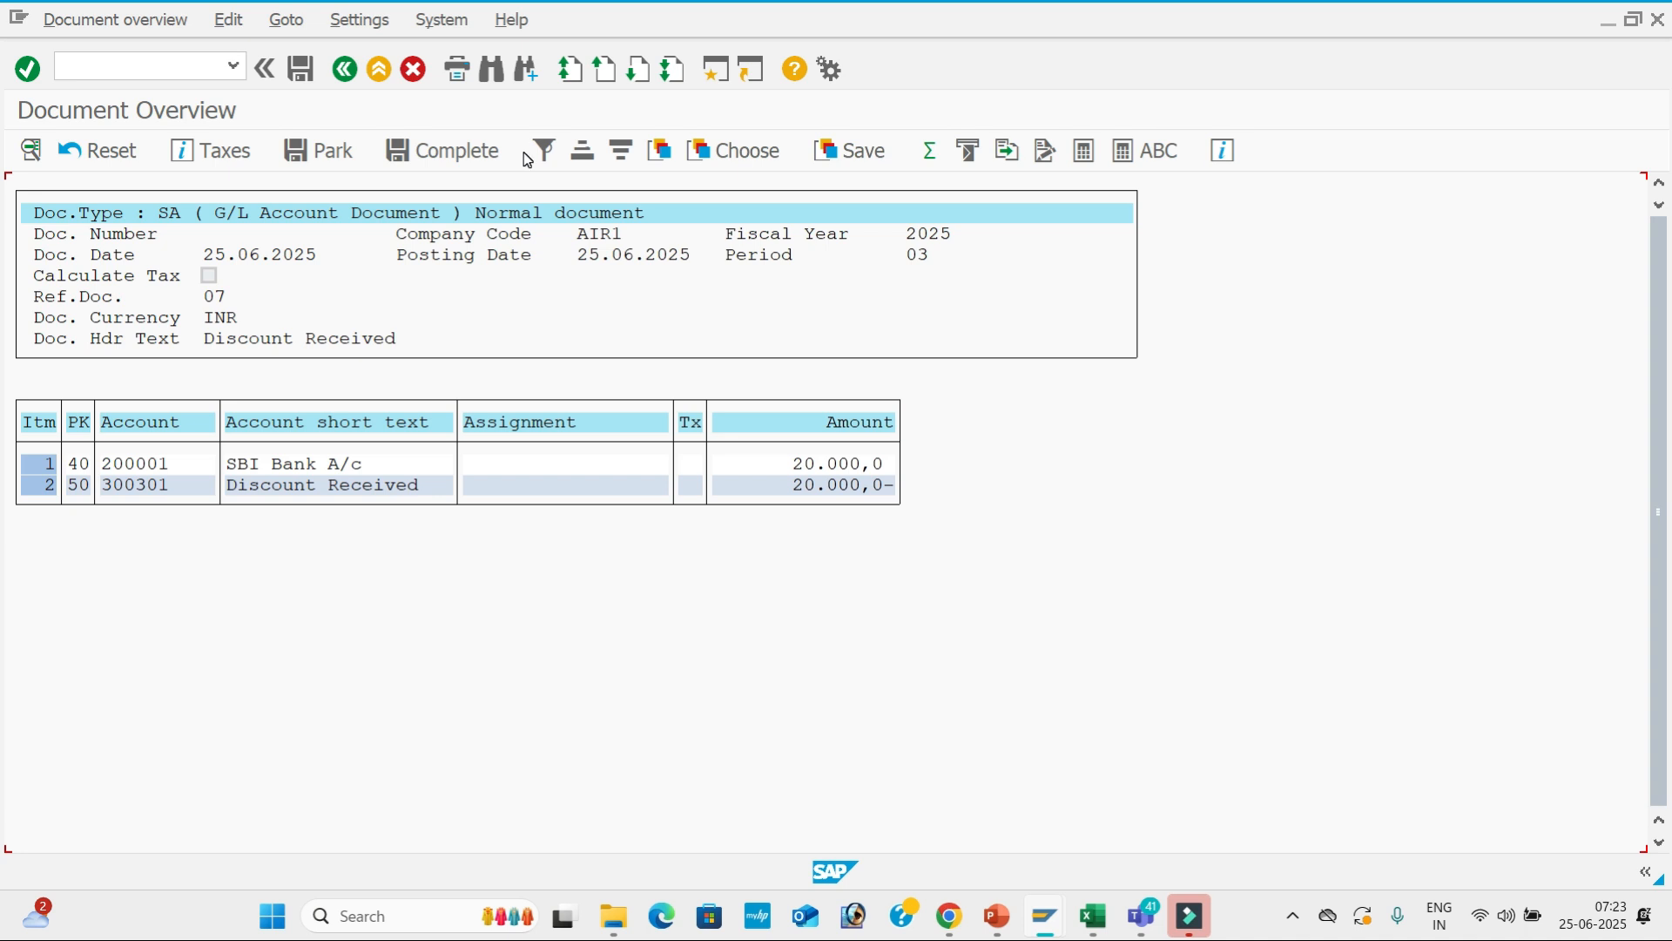
Post the simulated 20,000 INR Discount Received document, creating document 7.
left_click(300, 69)
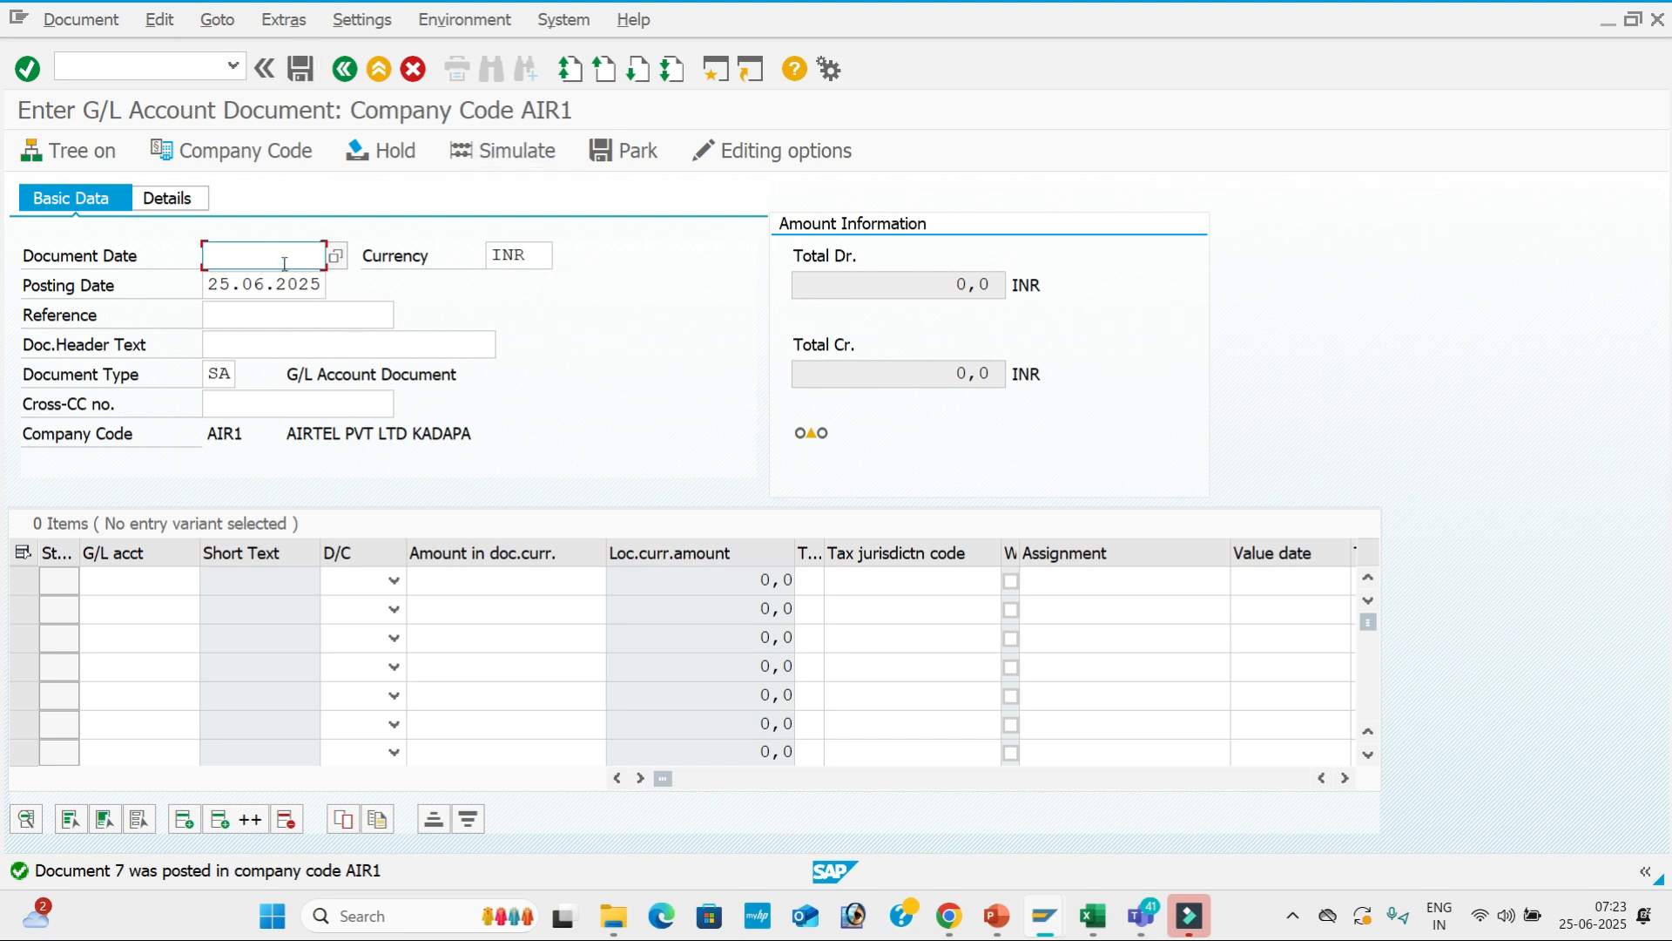
Fill the header with document date 25.06.2025 and reference 08.
key("space")
key("Down")
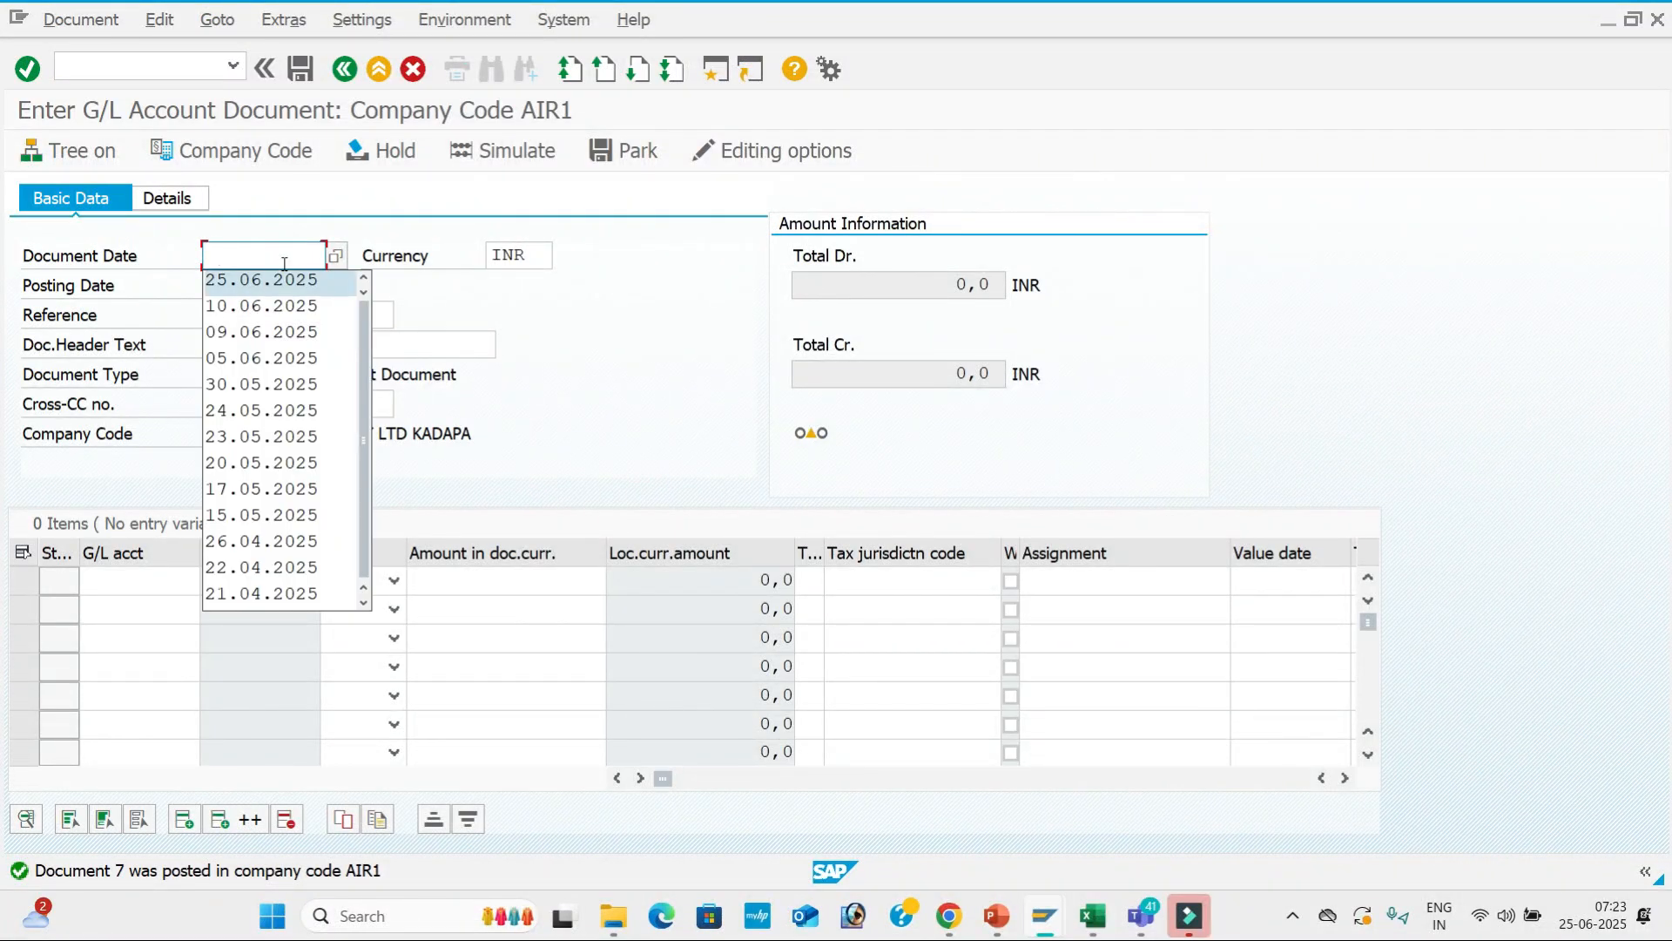
key("Tab")
key("Tab")
key("Tab")
key("BackSpace")
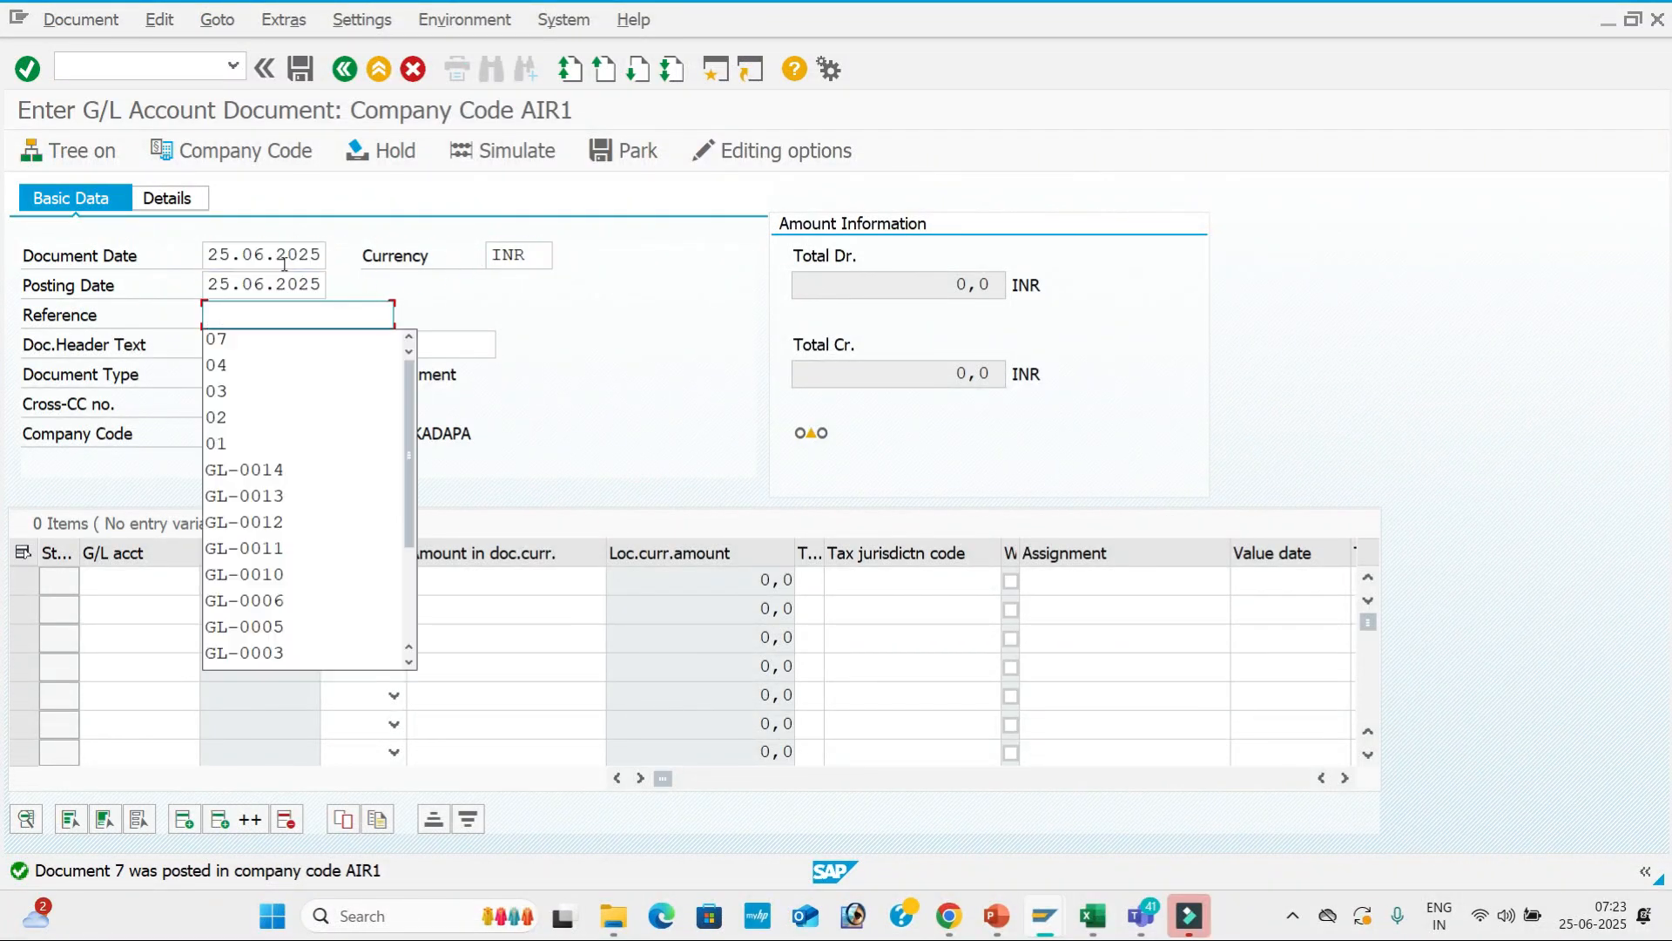
type("08")
key("Tab")
key("BackSpace")
Add header text Discount Received and debit line 200001 for 30,000, text Sbi A/c.
key("Tab")
key("Tab")
key("Tab")
key("Tab")
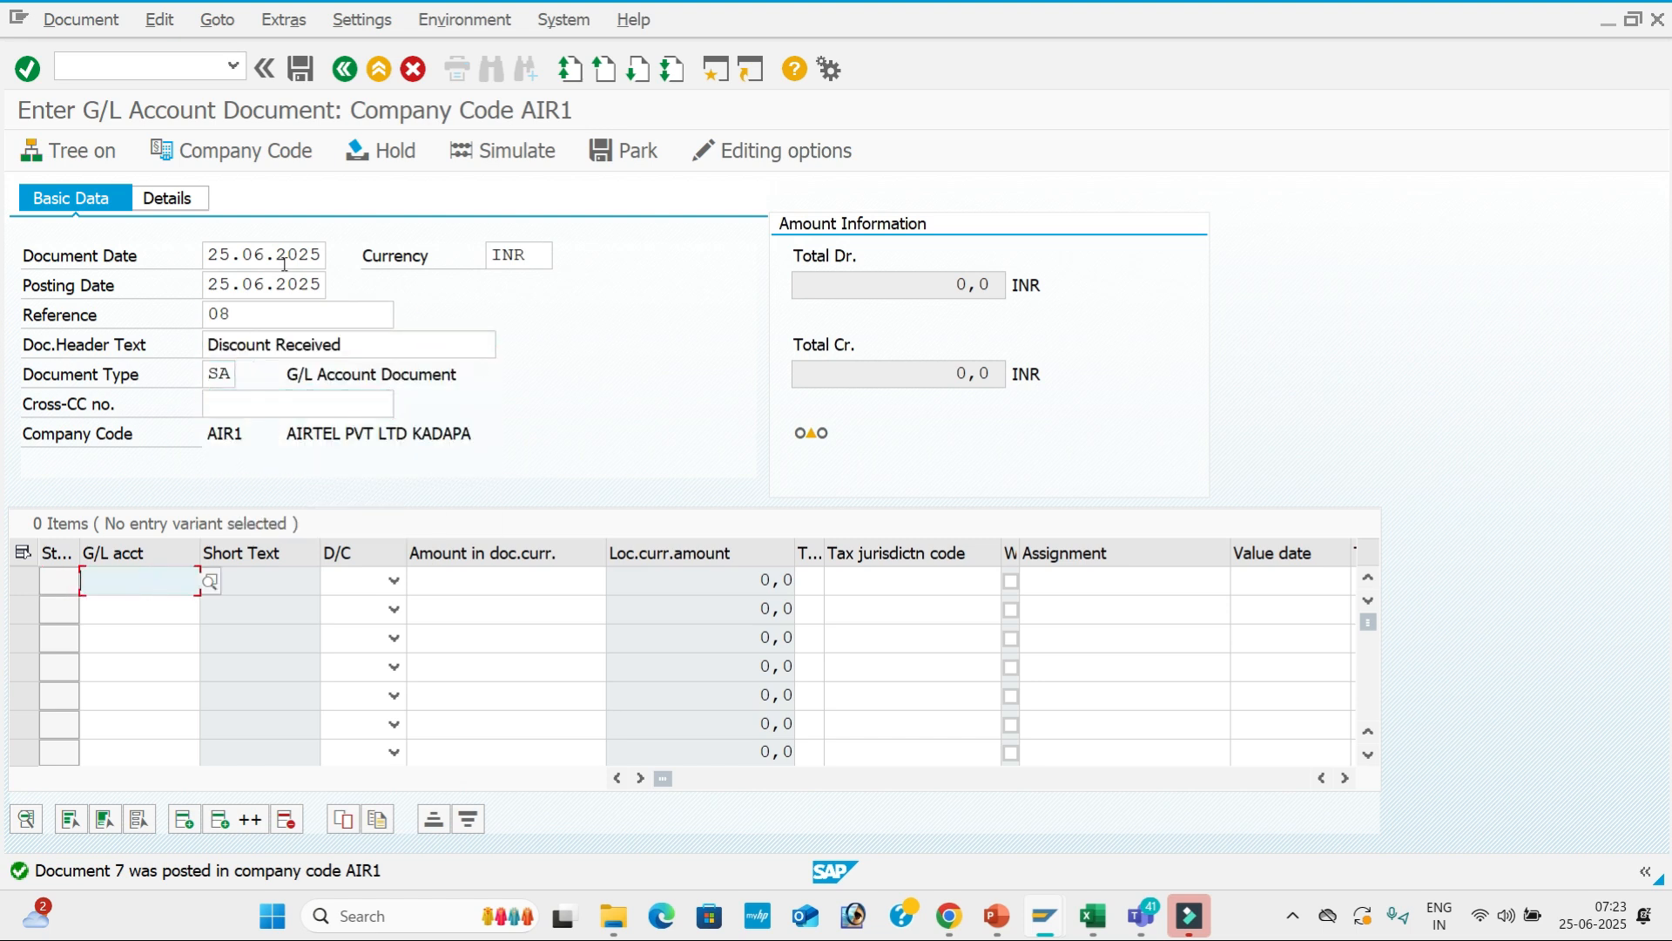
key("space")
key("Down")
key("Tab")
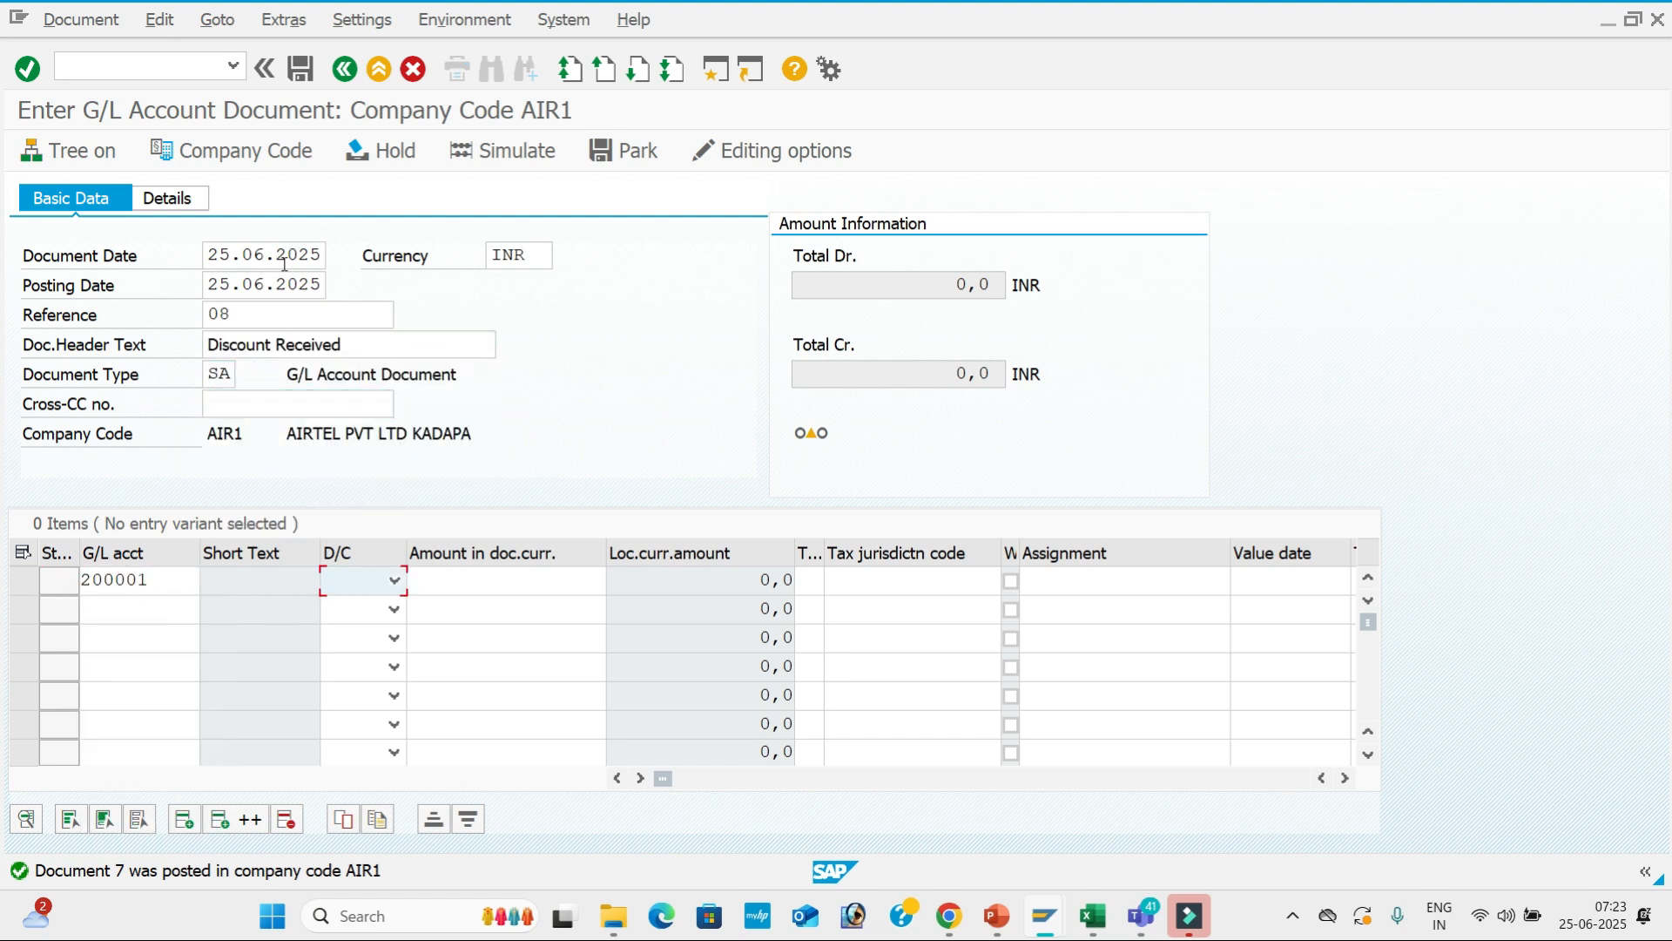
key("Down")
key("Tab")
key("BackSpace")
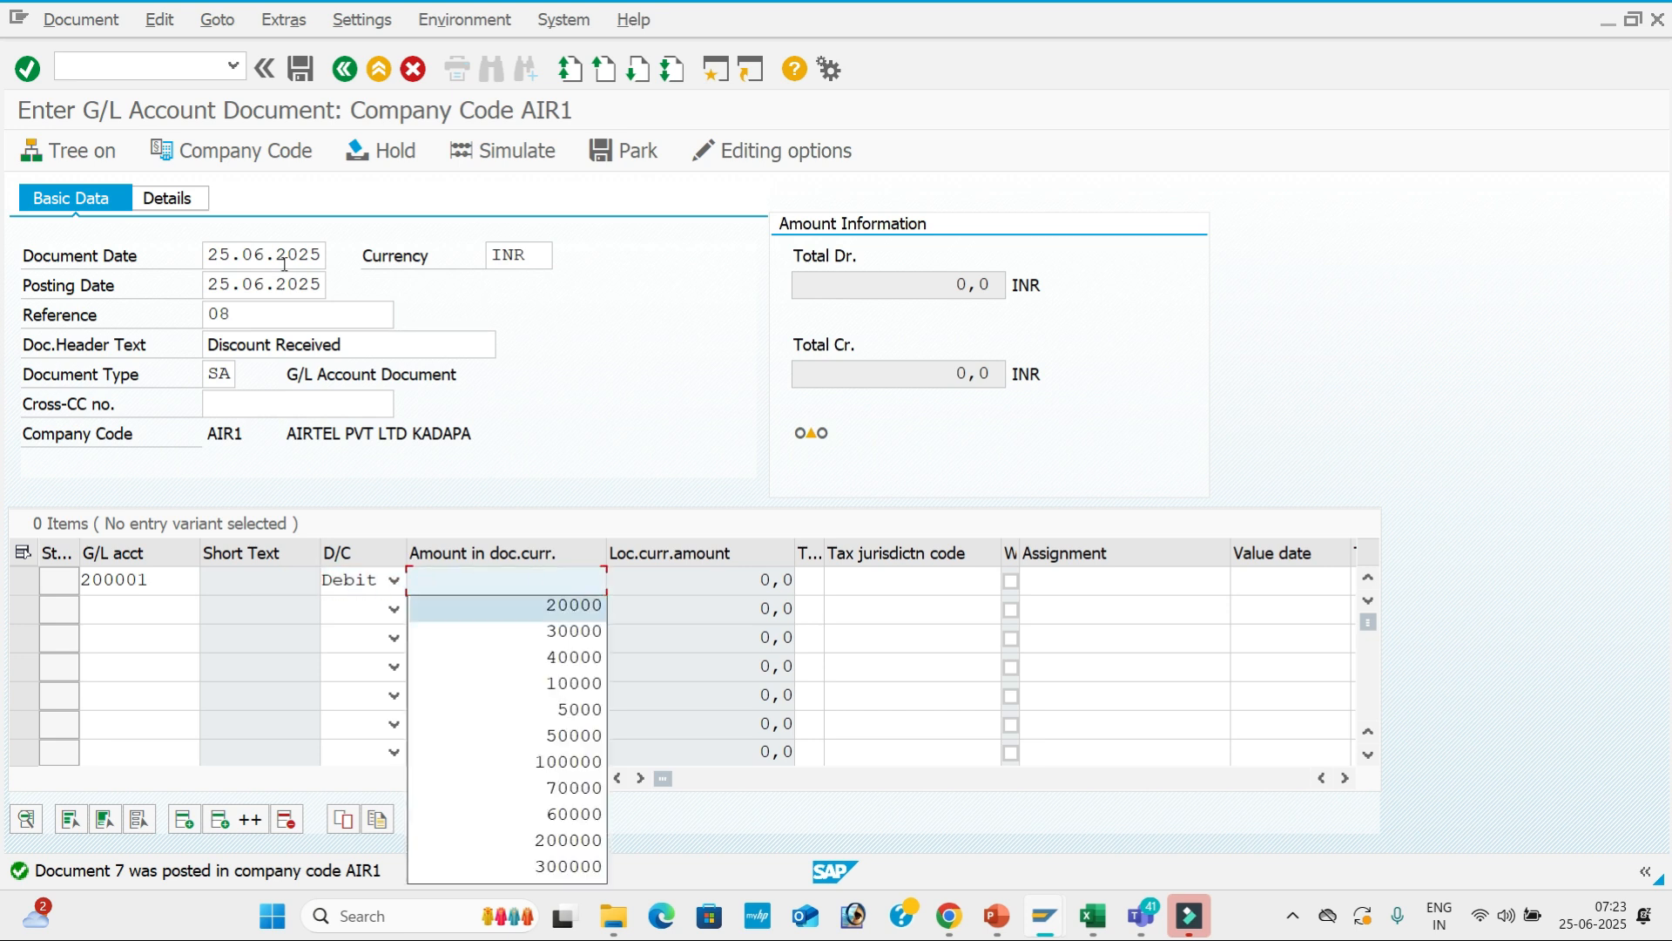
key("Down")
key("Tab")
key("Tab")
key("Tab")
key("Tab")
key("Tab")
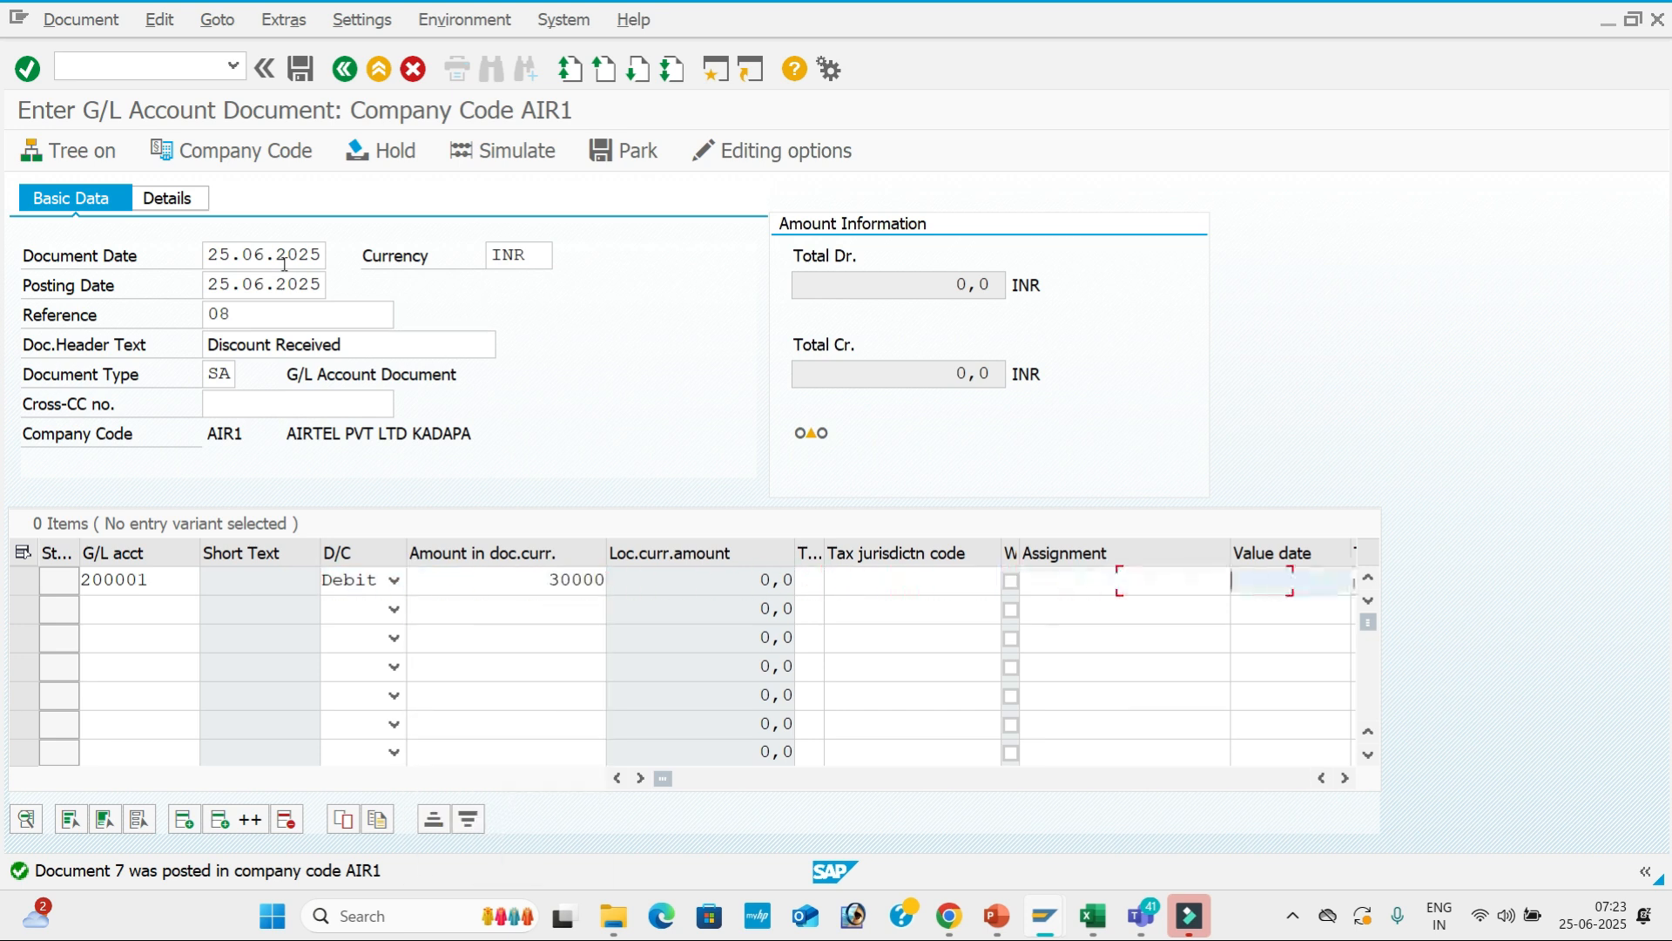
key("Down")
key("Tab")
key("Down")
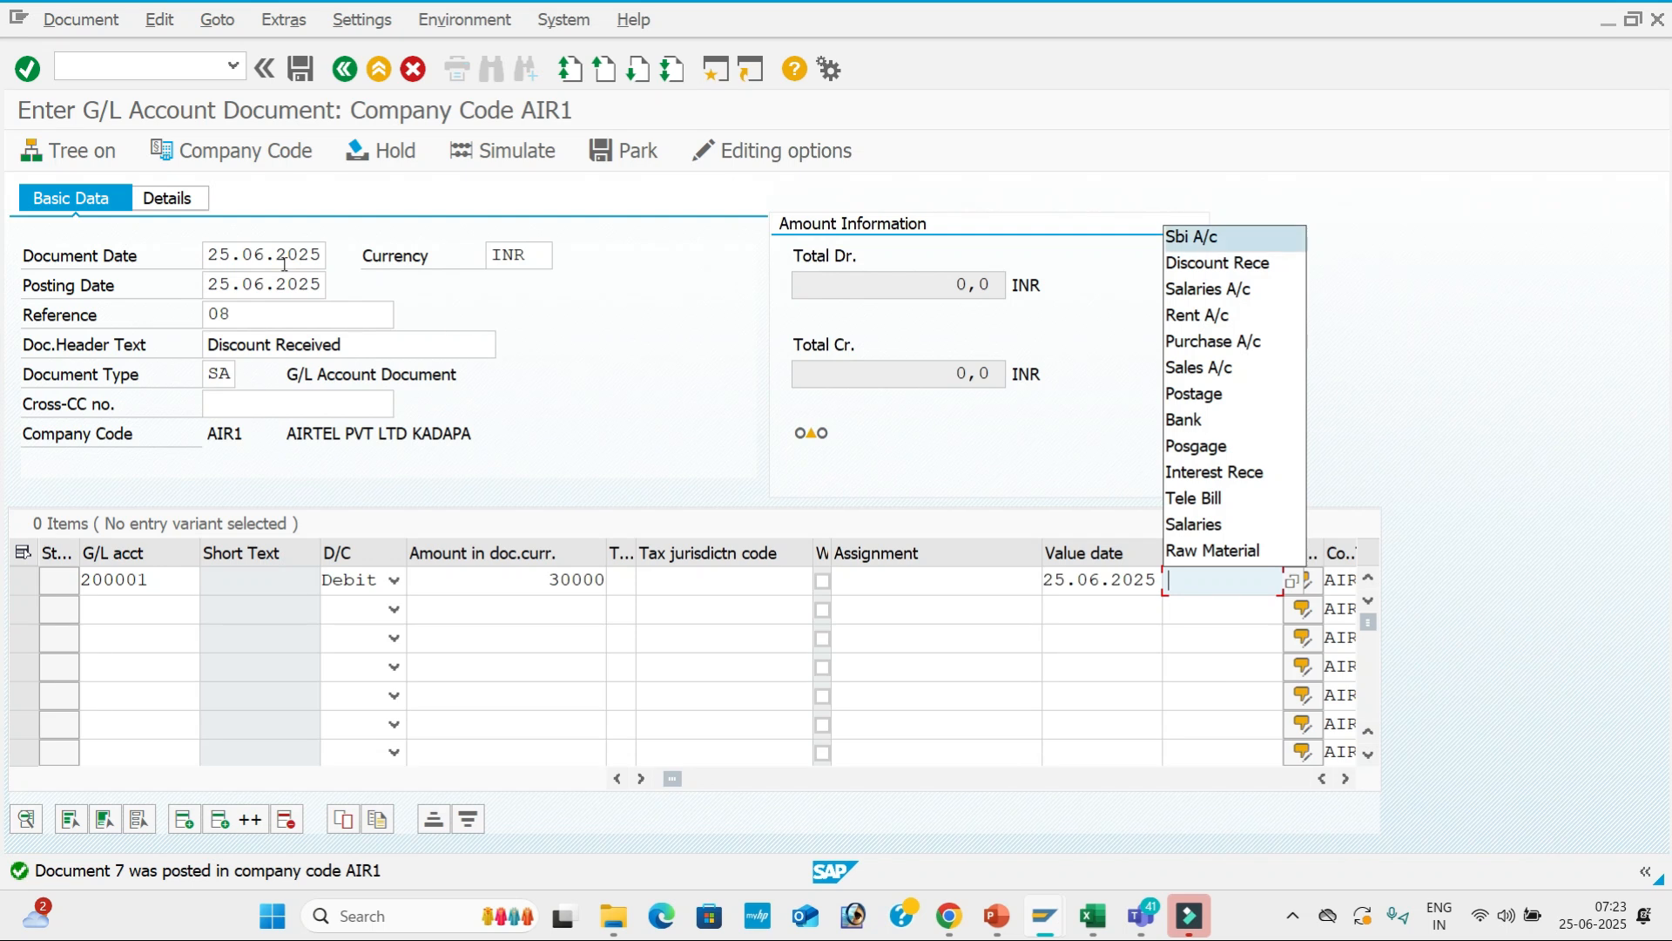
key("Tab")
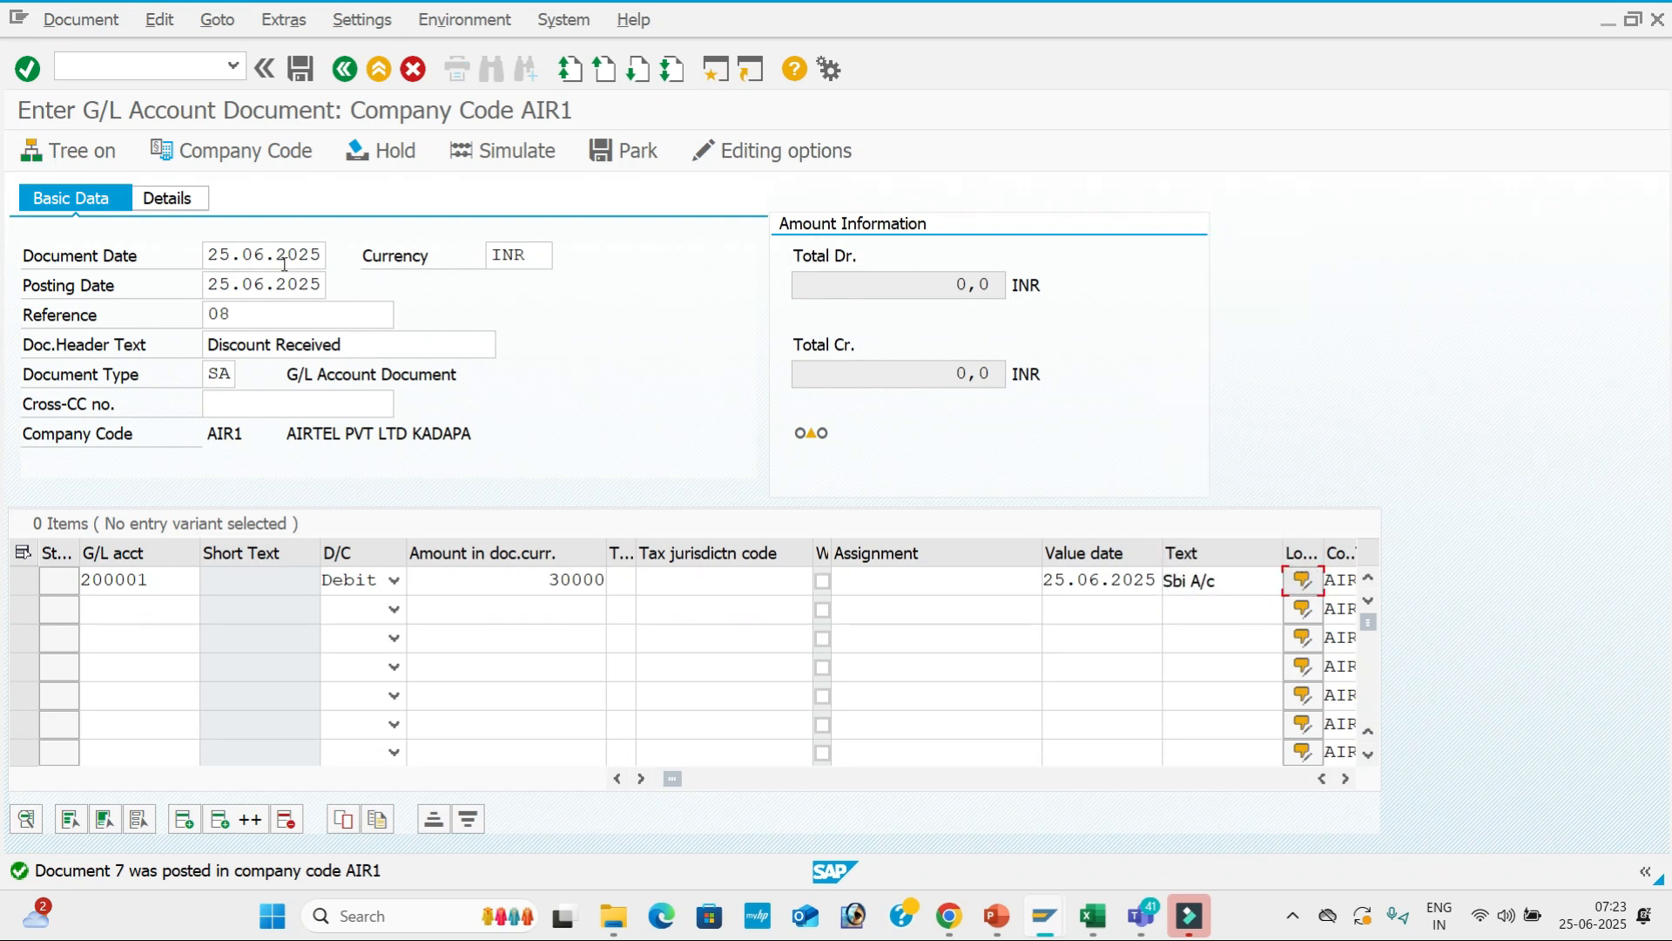
Add credit line 300301 for 30,000 with value date 25.06.2025 and discount text.
left_click(152, 607)
key("Down")
key("Down")
key("Tab")
key("Down")
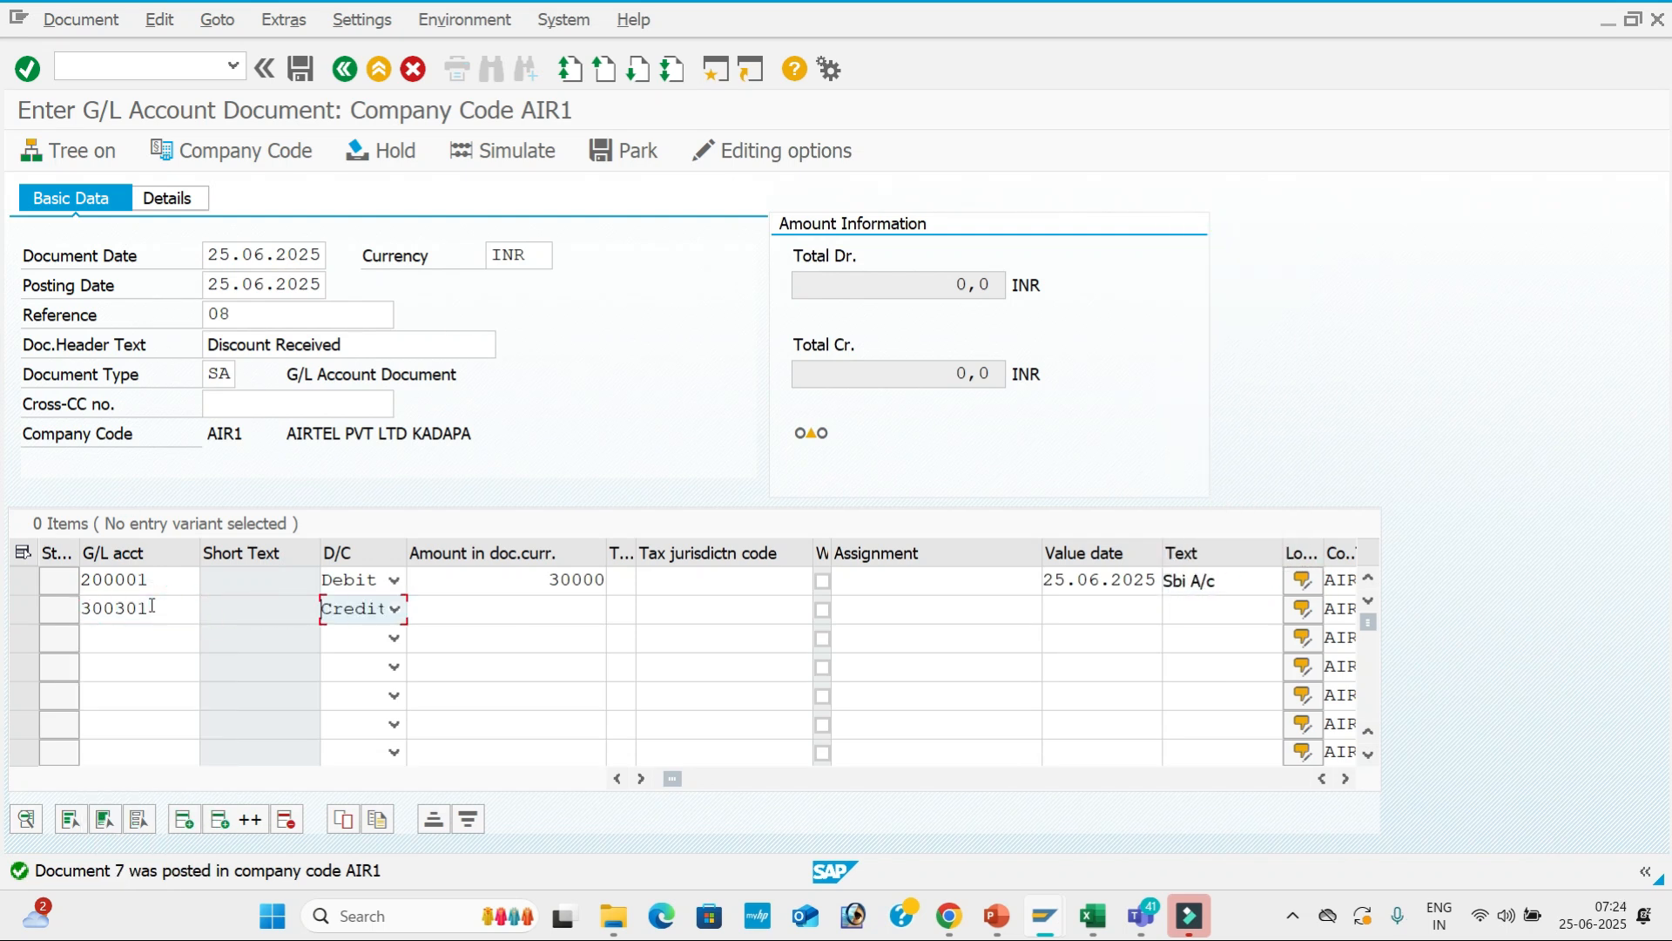
key("Tab")
key("Down")
key("Down")
key("Tab")
key("Tab")
key("Tab")
key("Tab")
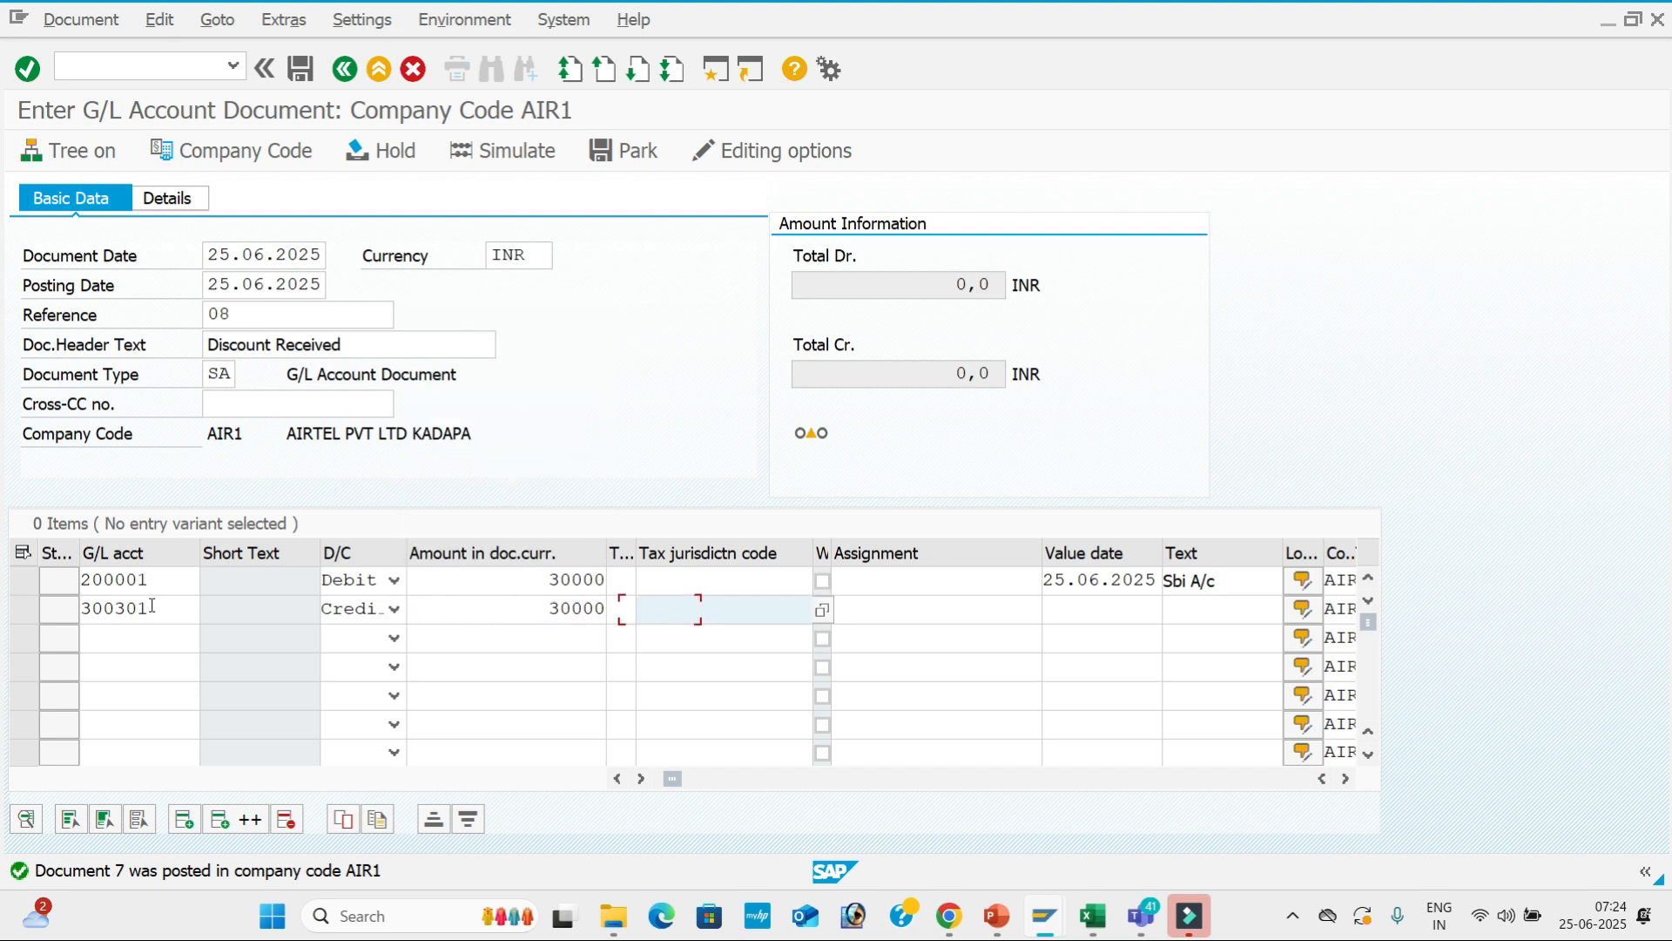
key("Down")
key("Down")
key("Tab")
key("Down")
key("Down")
key("Down")
key("Tab")
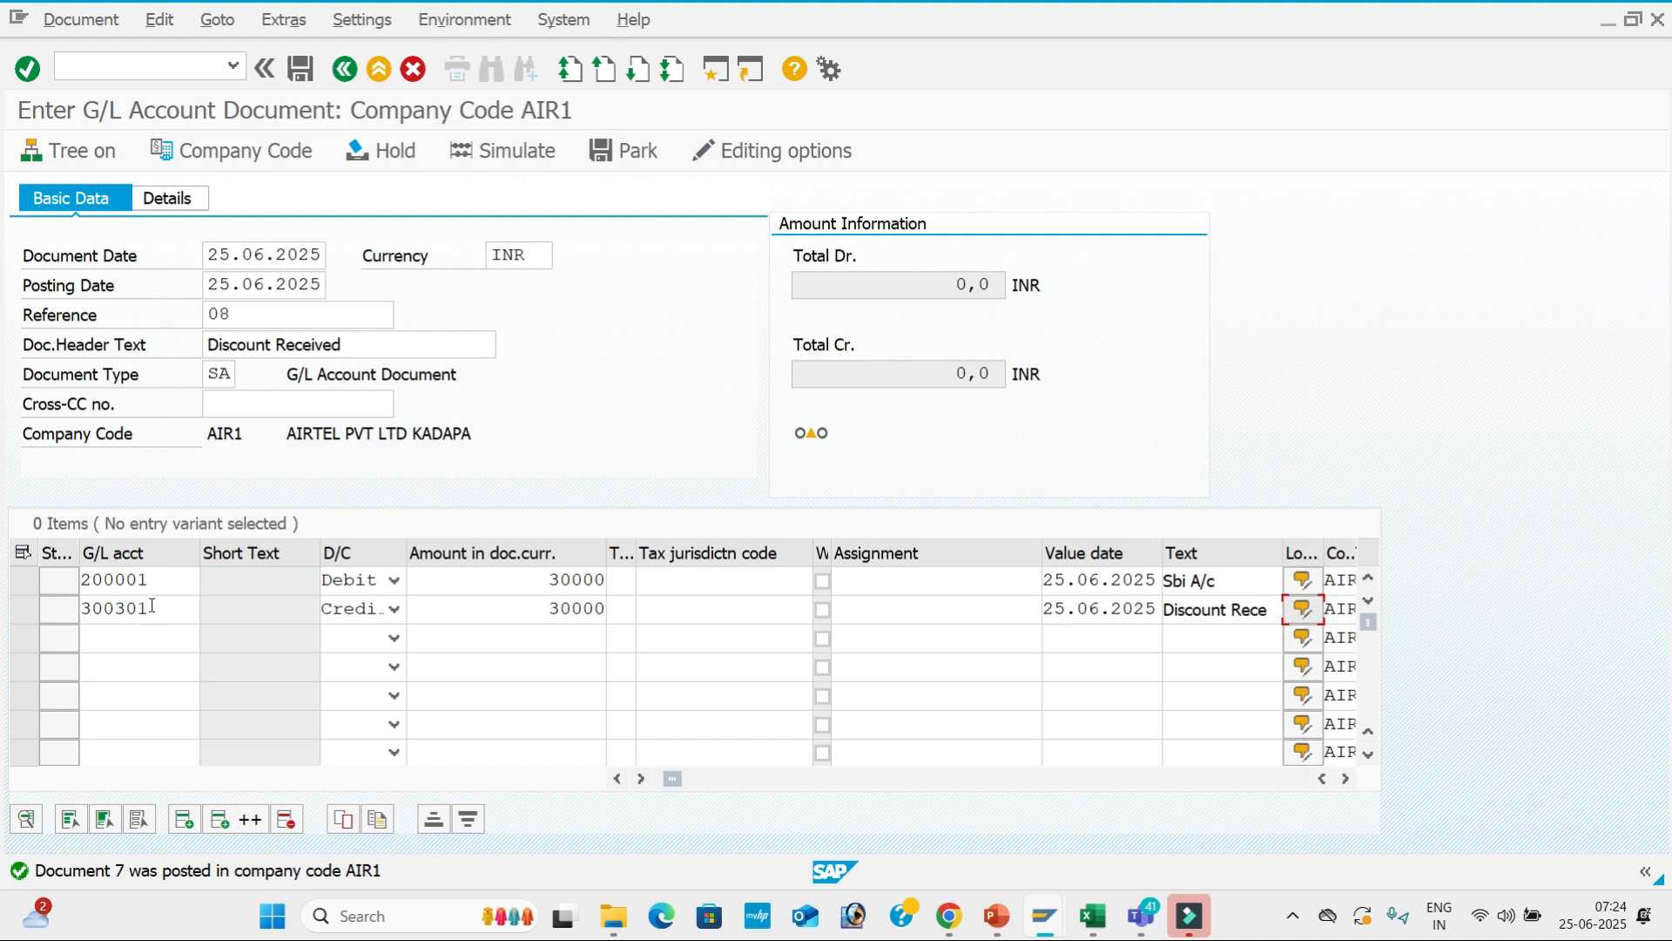
Close the empty long text notes, simulate, and post document 8.
key("Return")
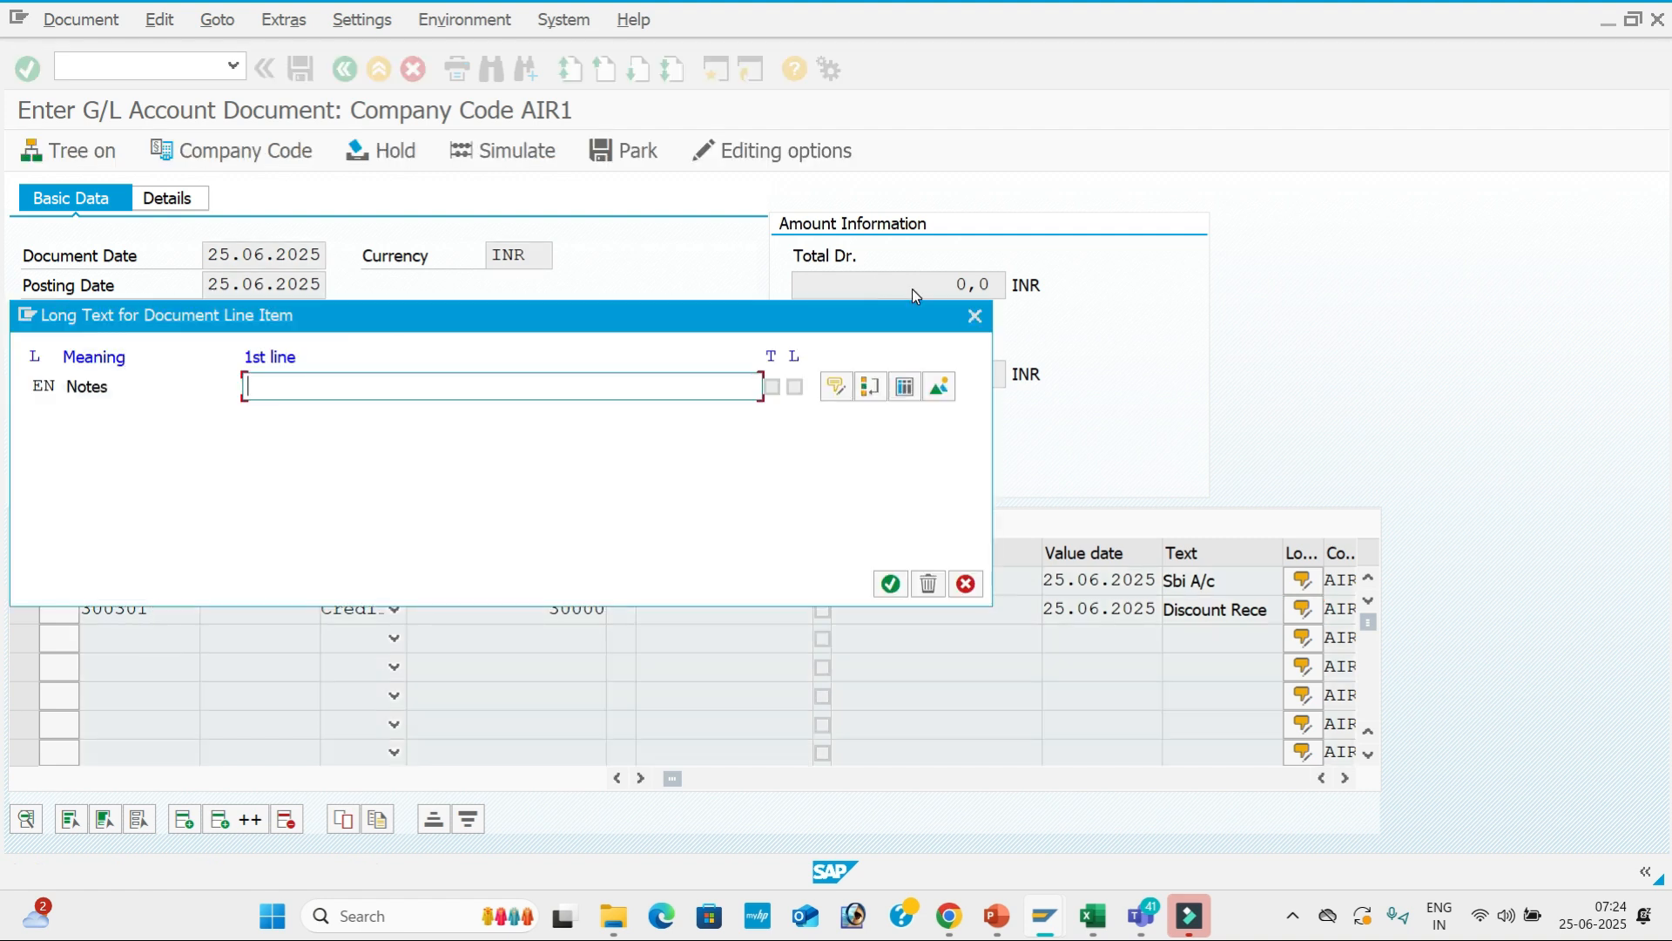
left_click(974, 319)
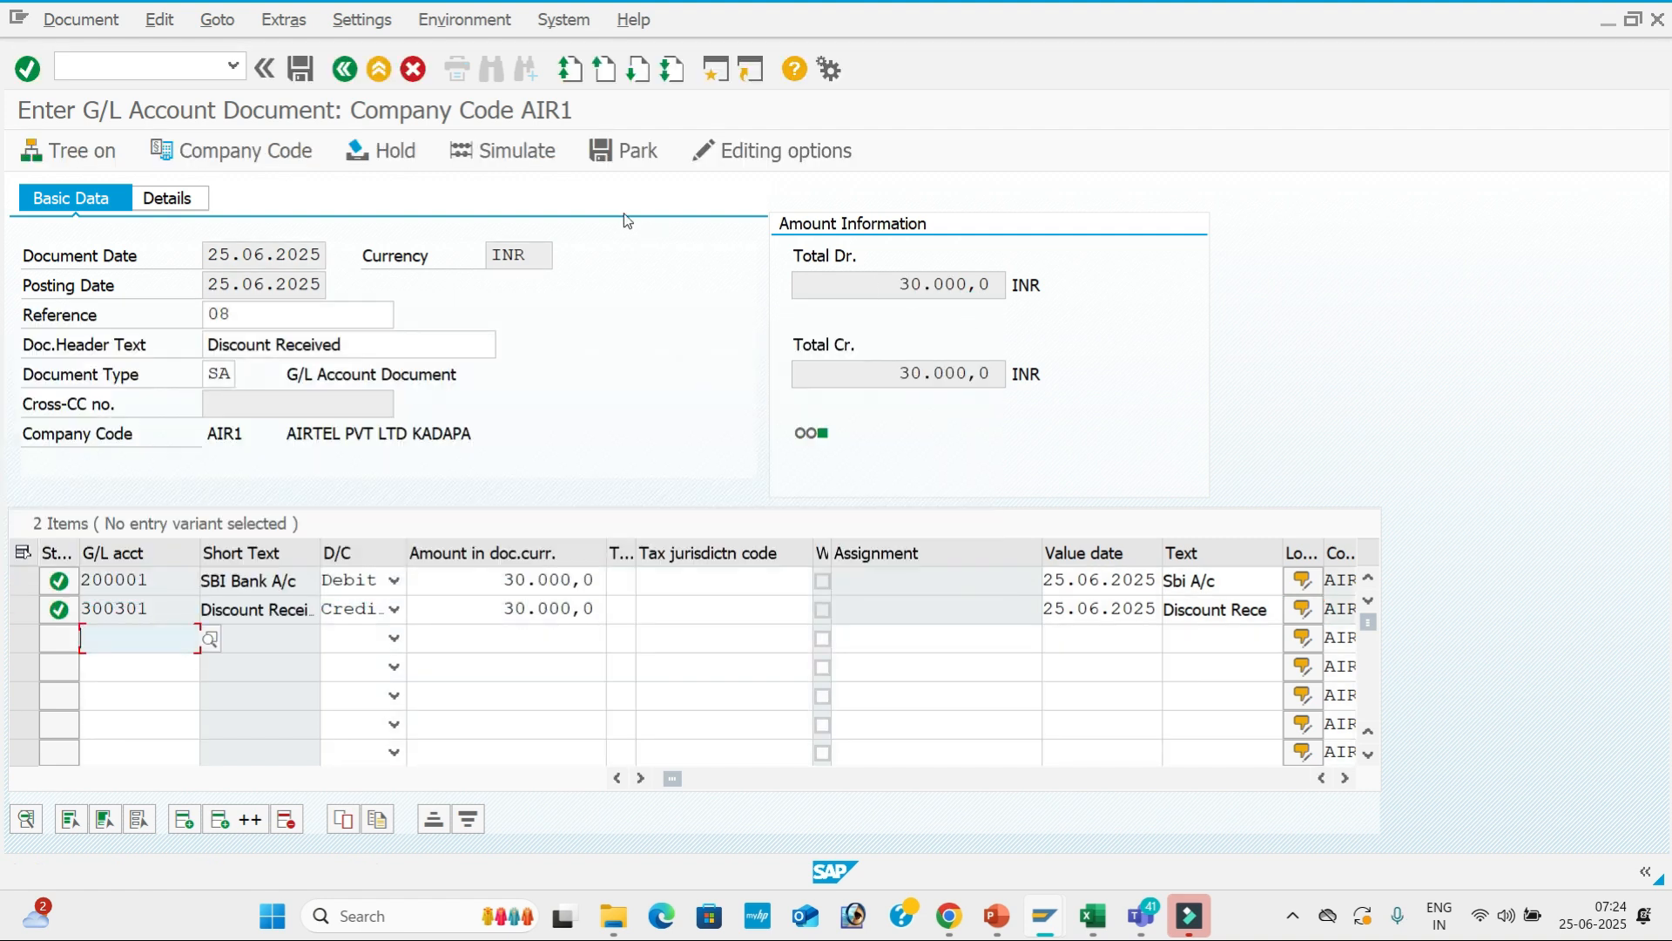
left_click(542, 161)
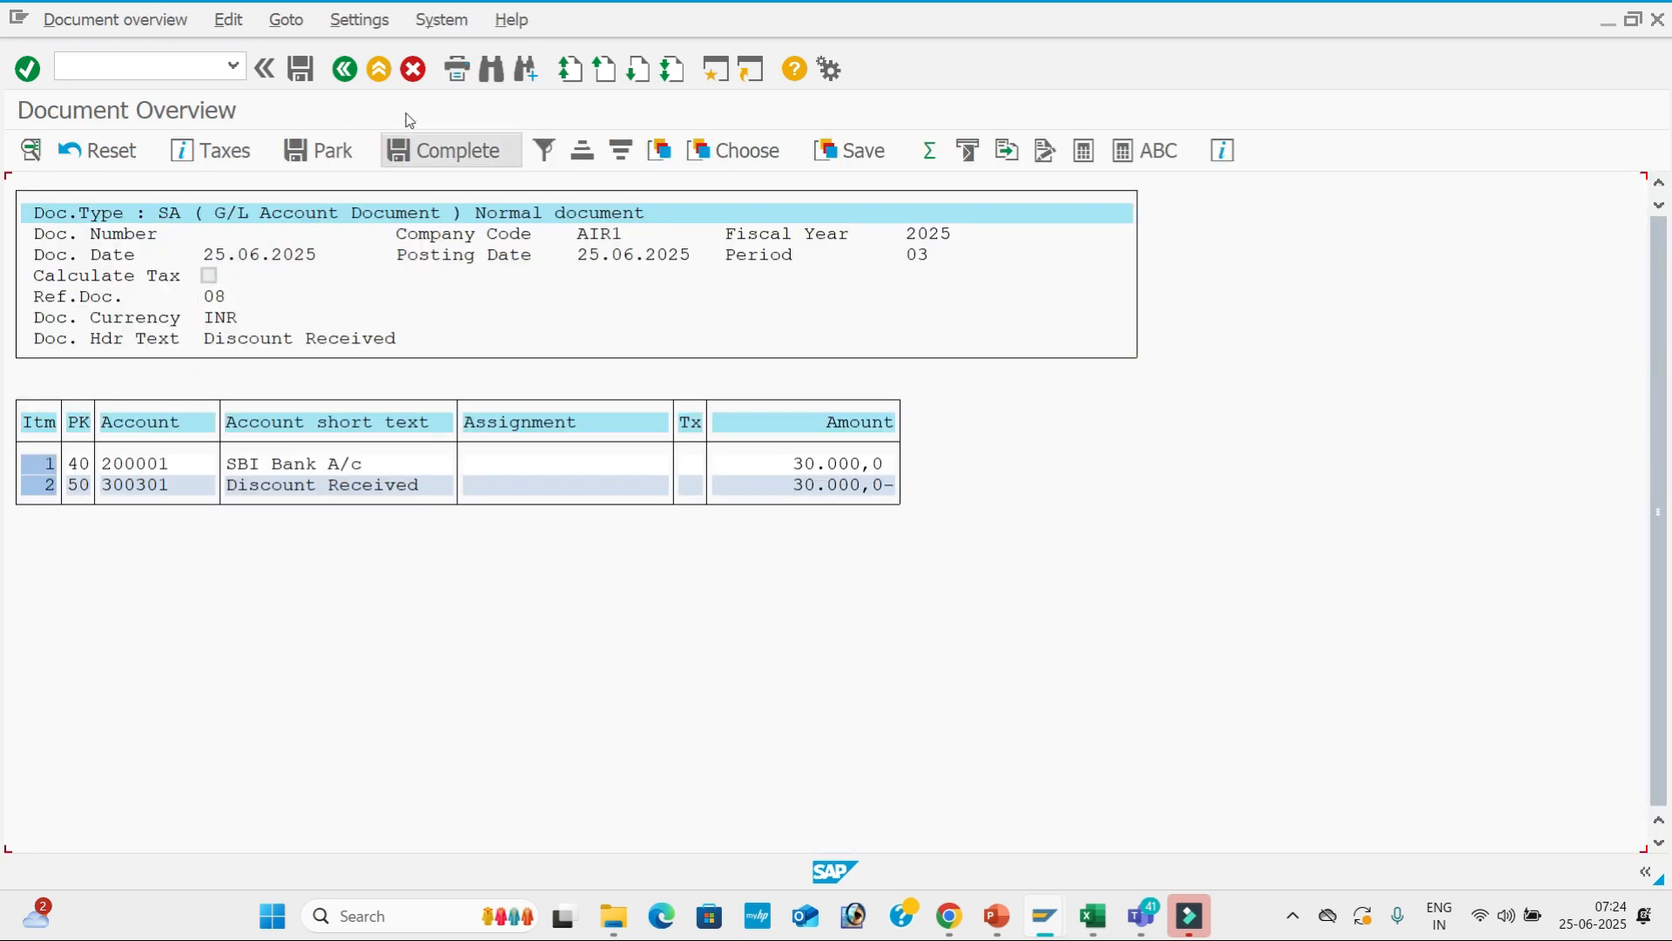
left_click(303, 71)
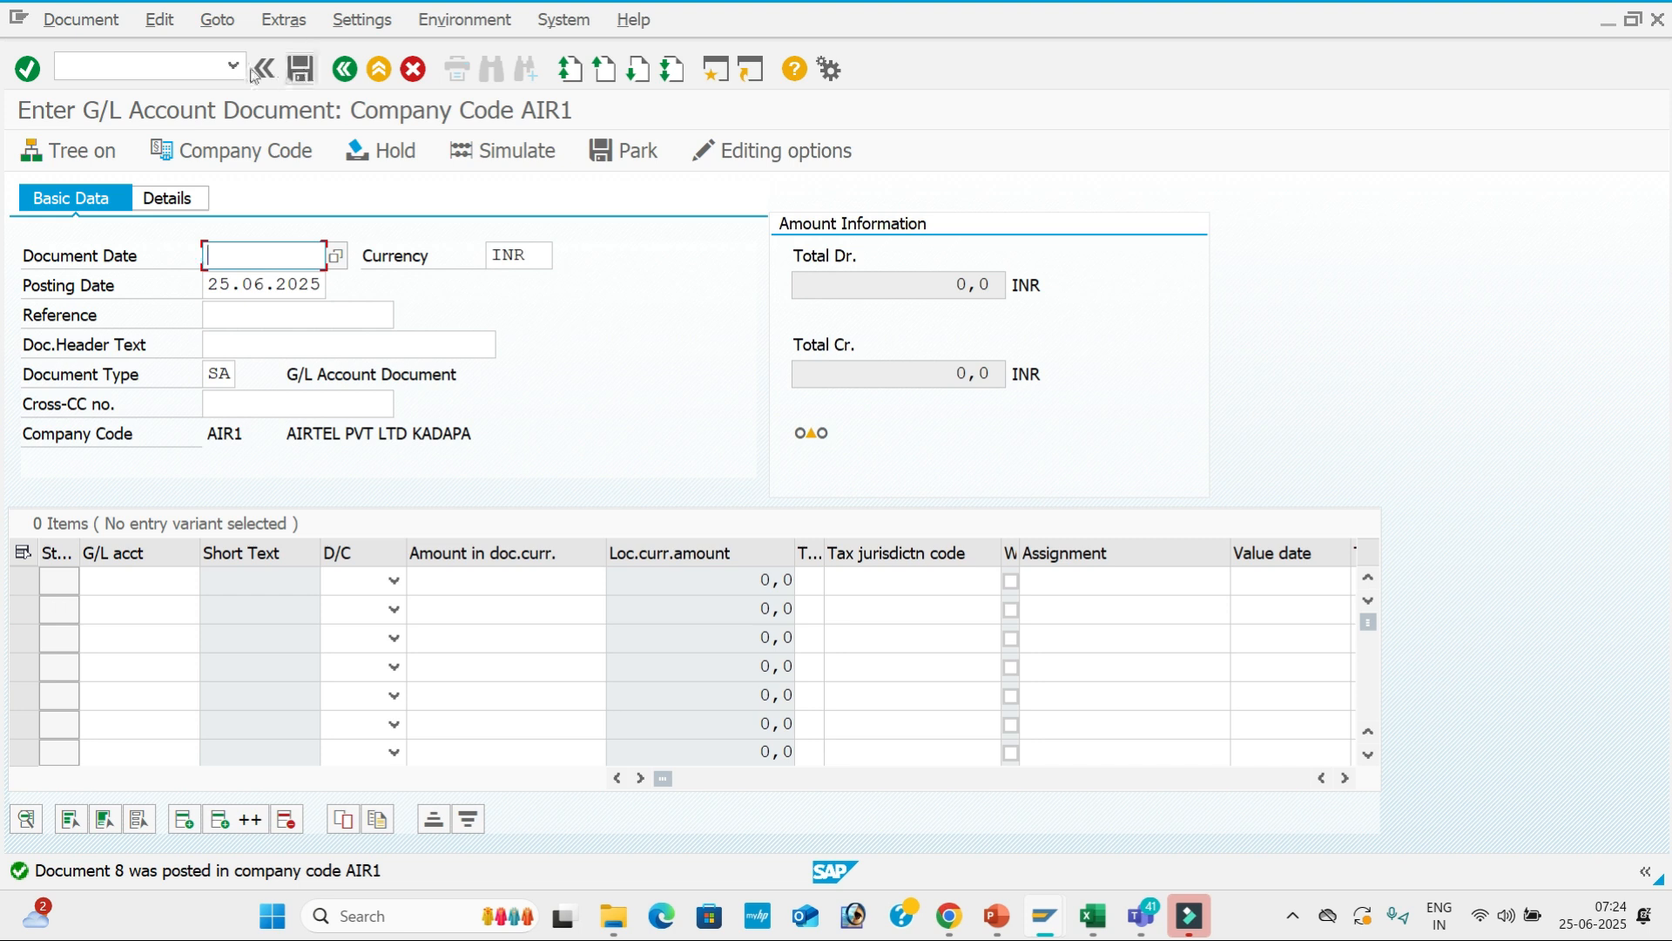
Open F-02 via /NF-02 and enter document date 25.06.2025 with reference 09.
left_click(192, 63)
type("/")
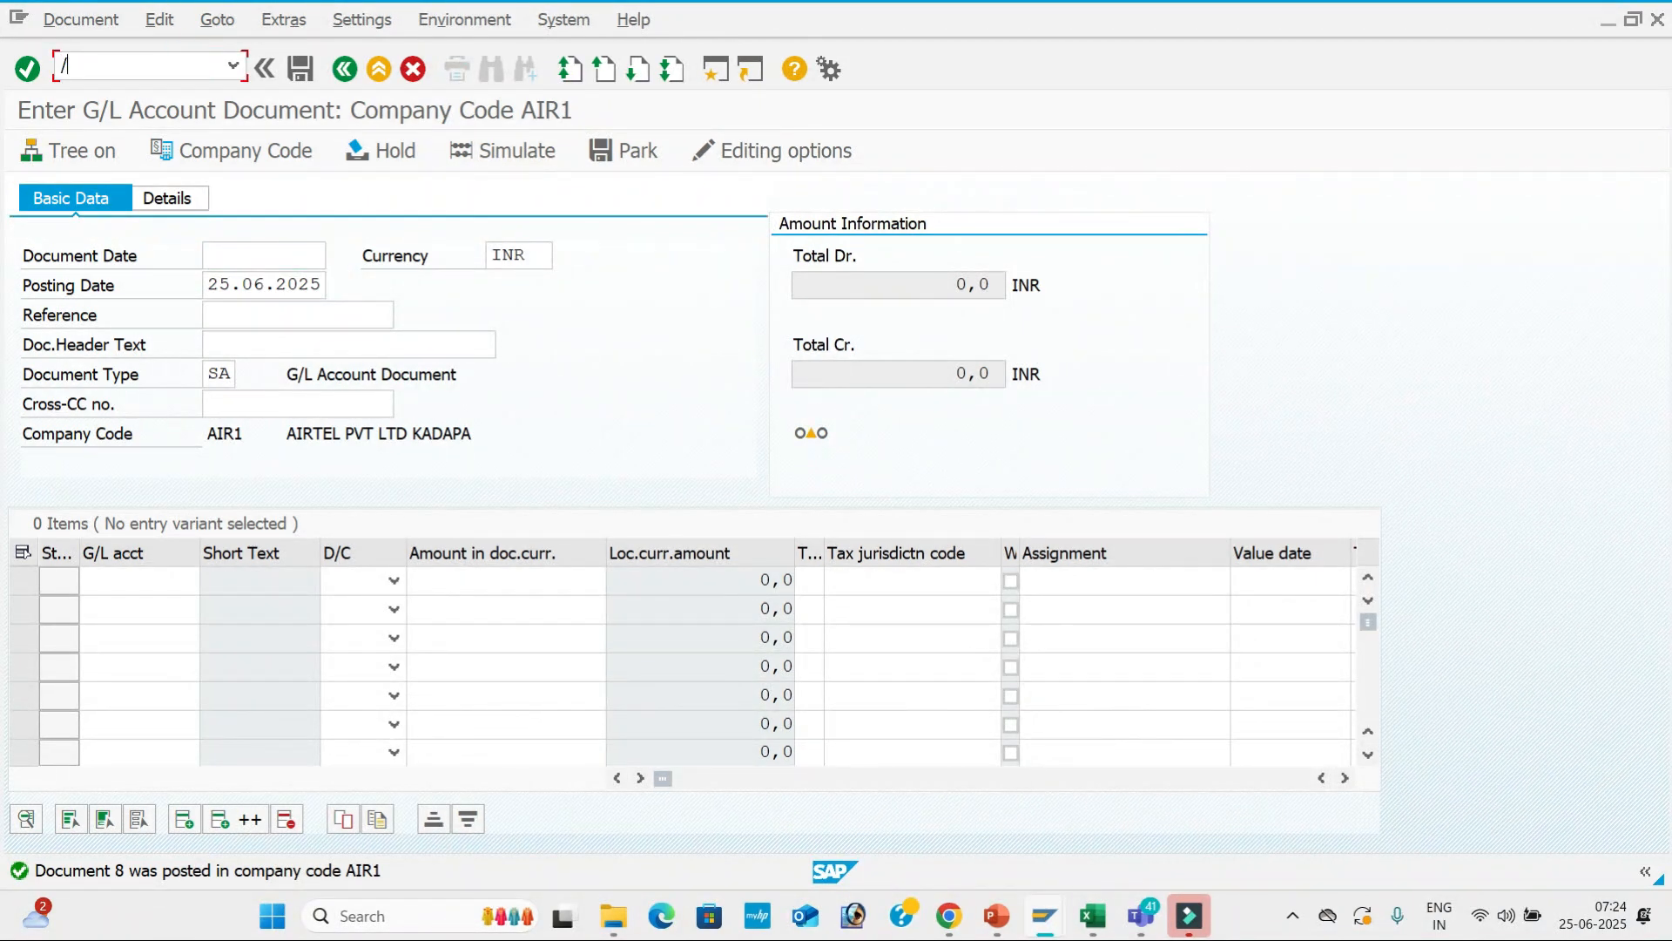
type("NF-02")
key("Return")
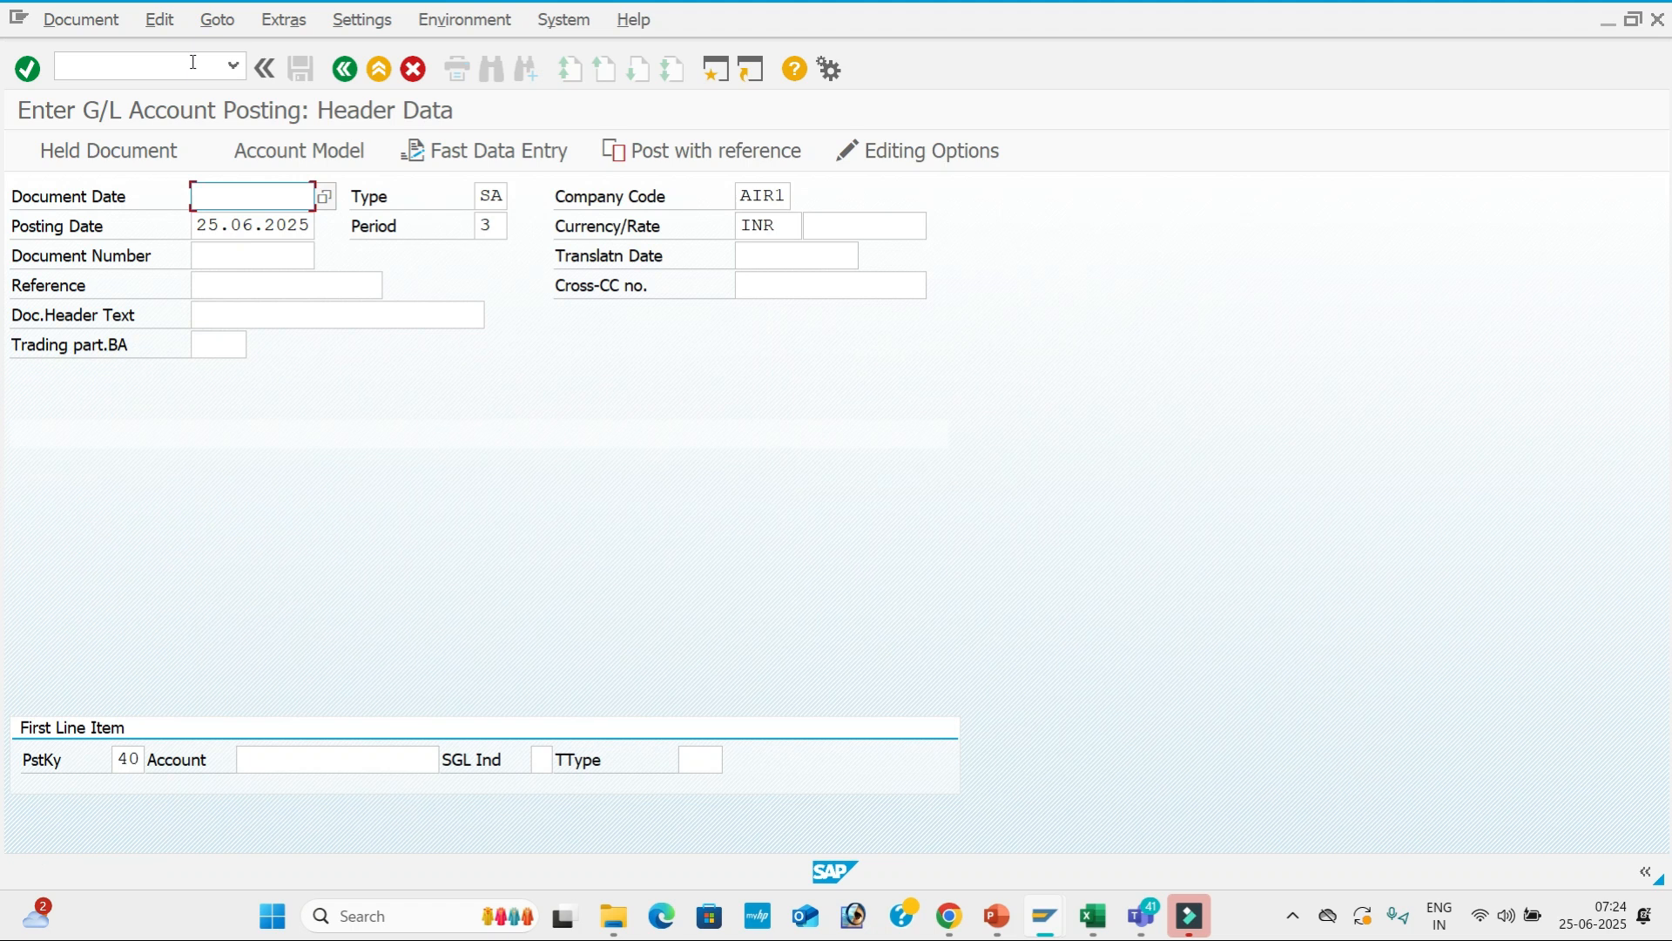
key("Tab")
key("Tab")
key("Tab")
key("Tab")
key("Tab")
key("Tab")
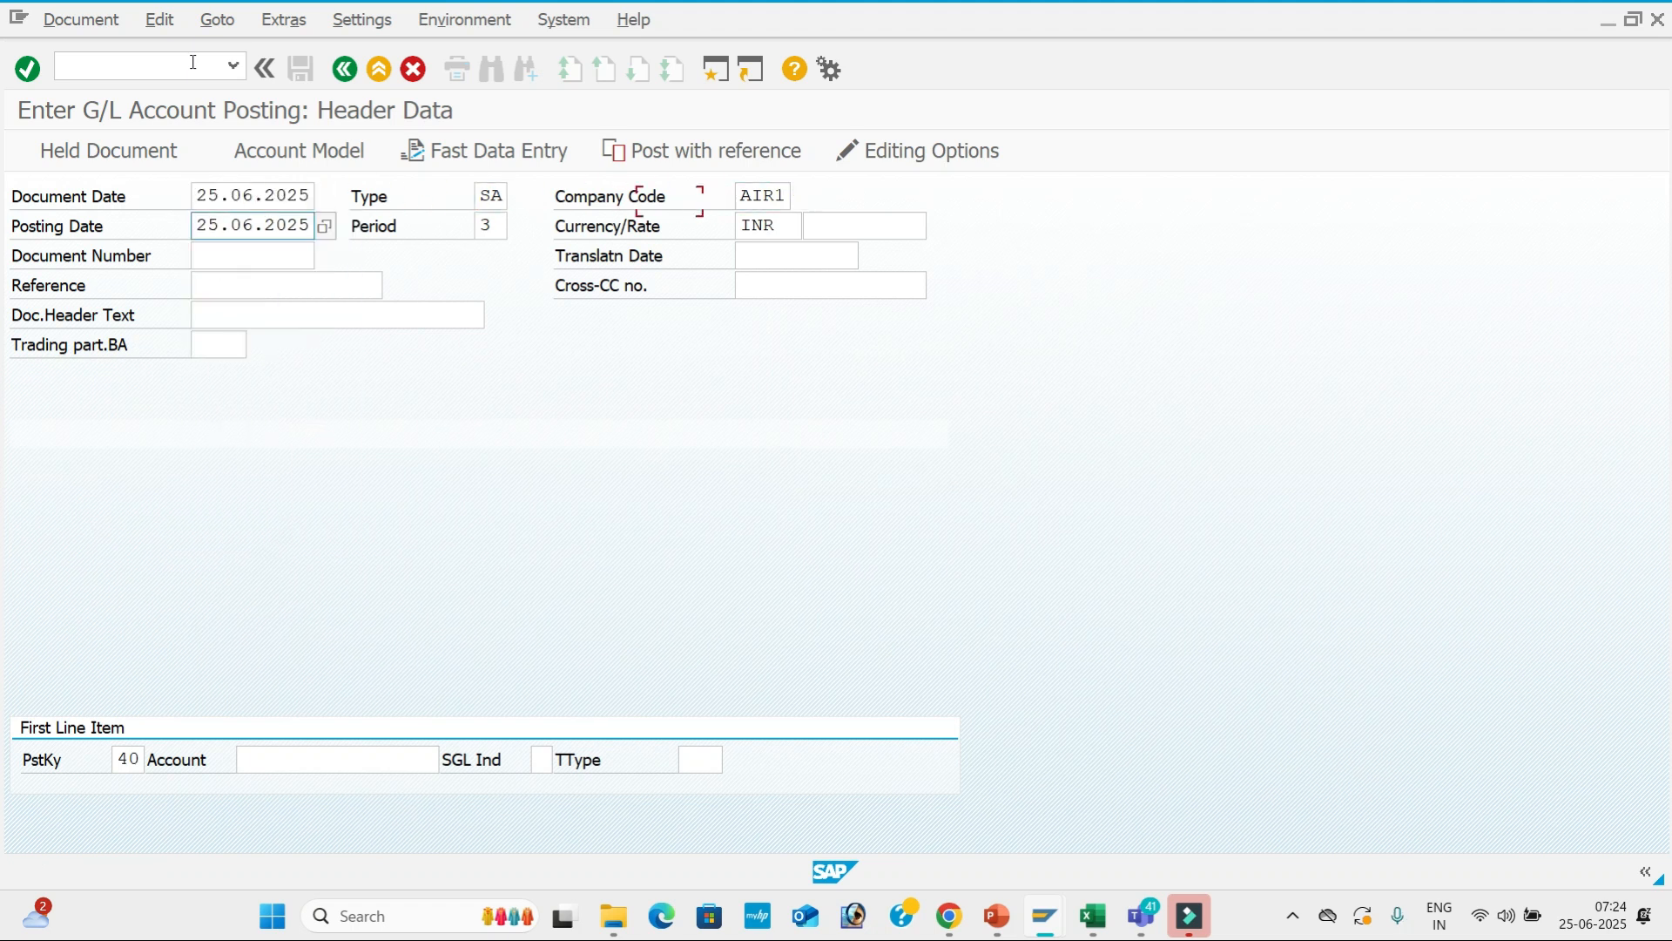
key("Tab")
key("Tab")
key("Tab")
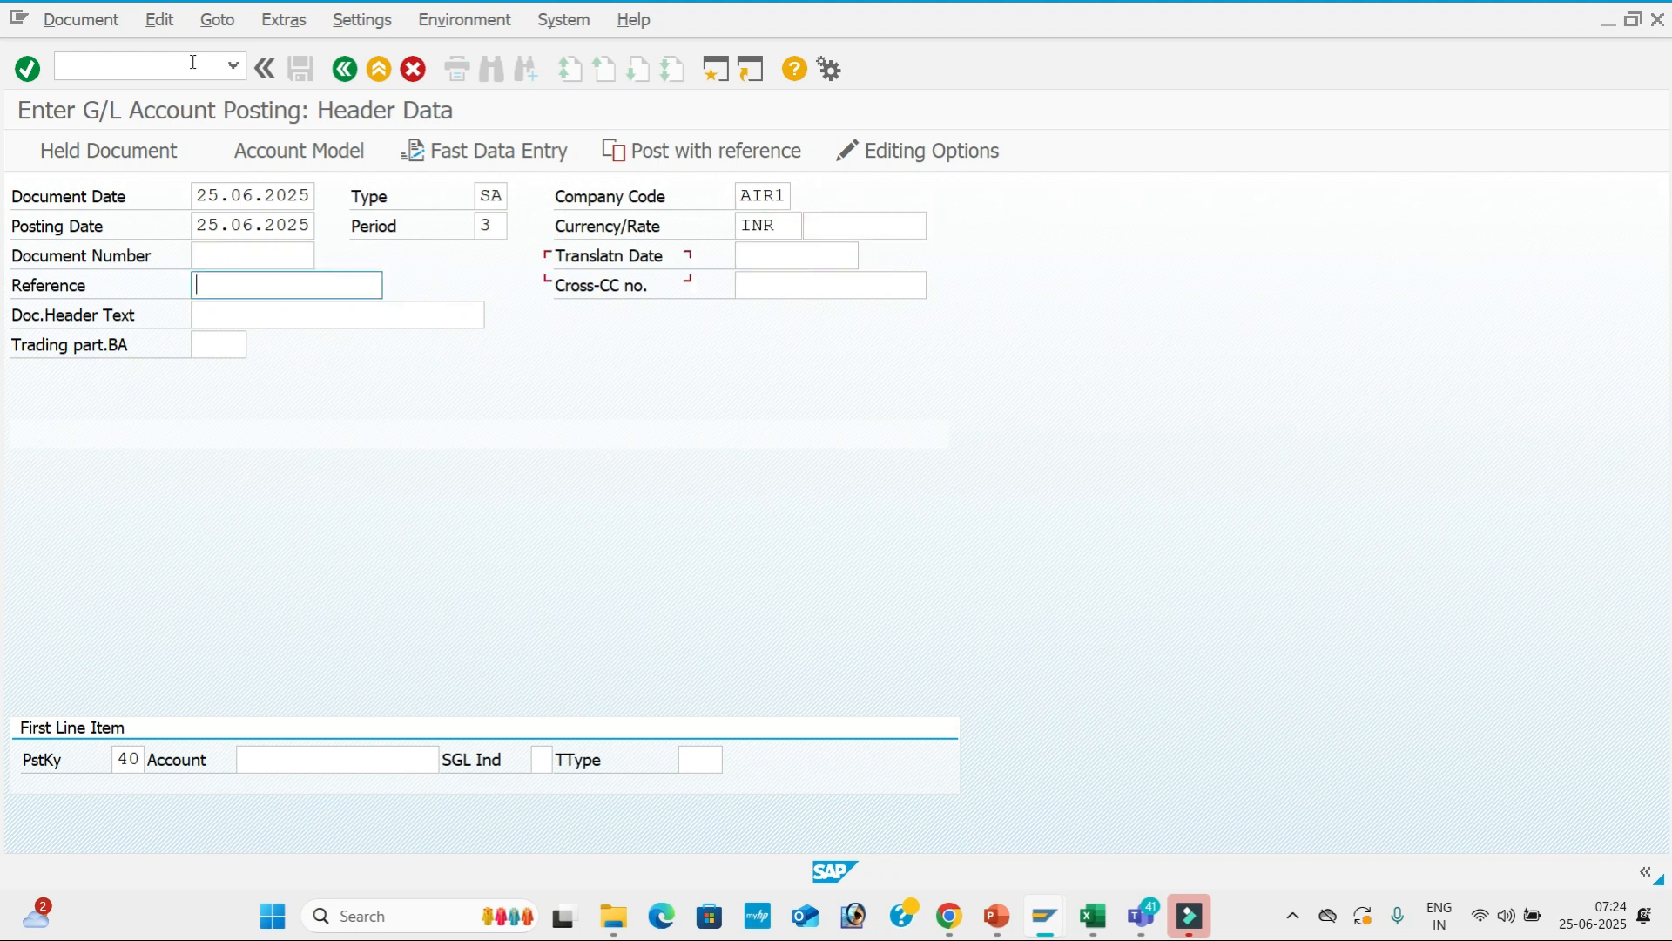
type("09")
key("Tab")
key("Tab")
Set header text Discount Received with posting key 40 and search AIR1 G/L accounts.
type("D")
key("Down")
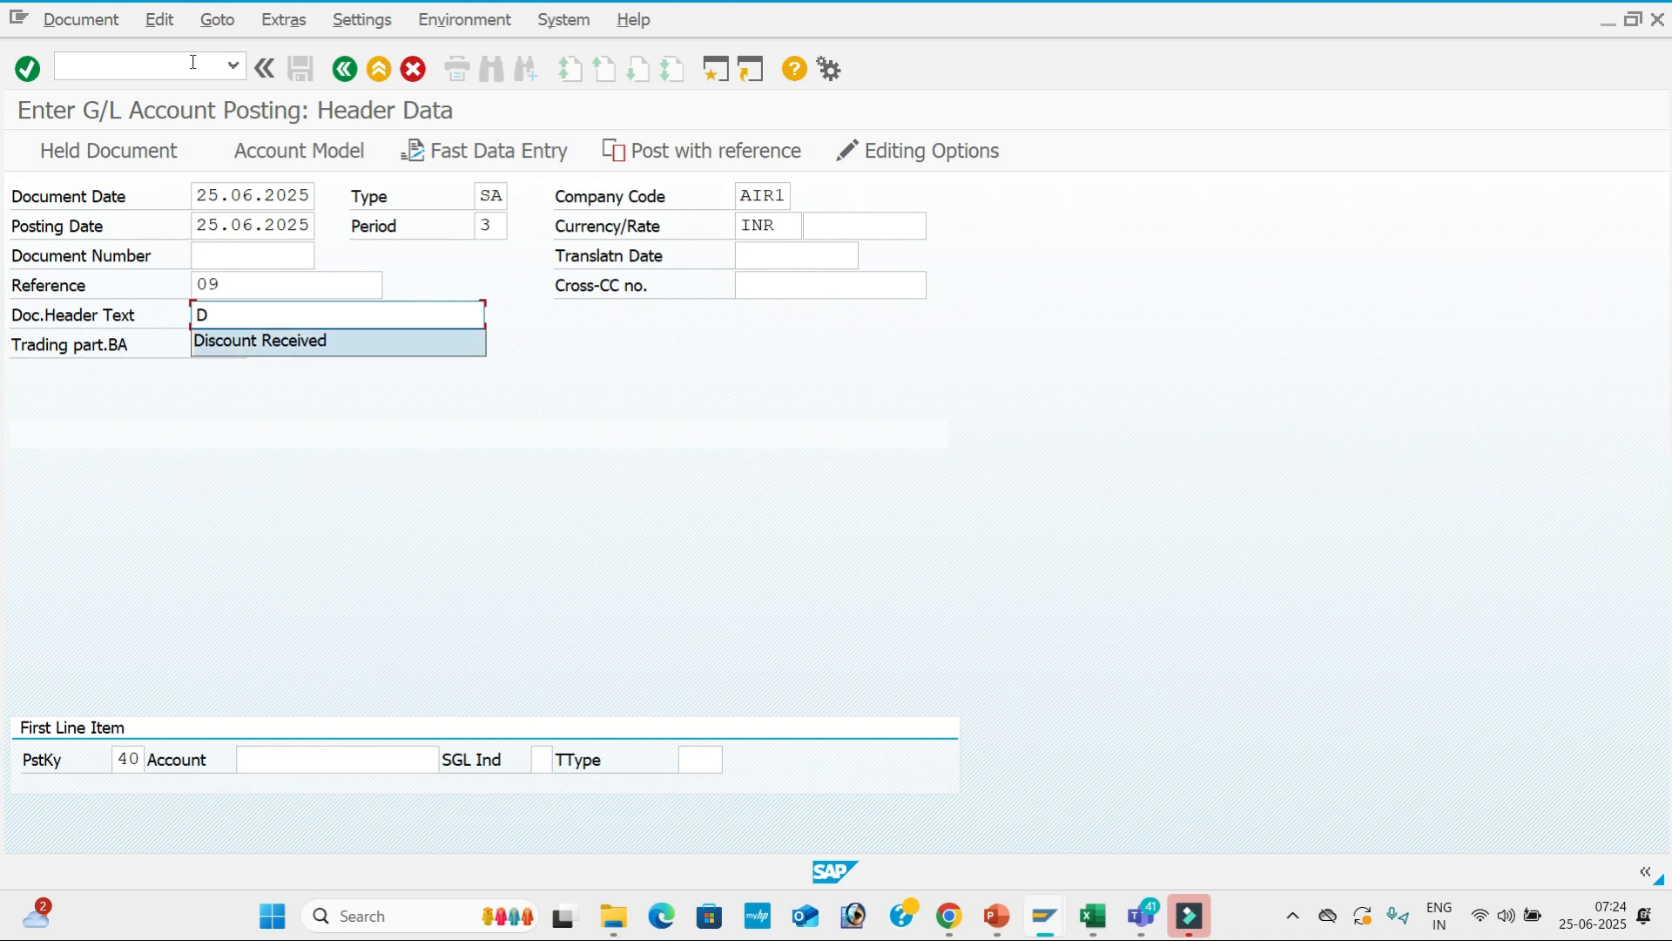
key("Tab")
key("Tab")
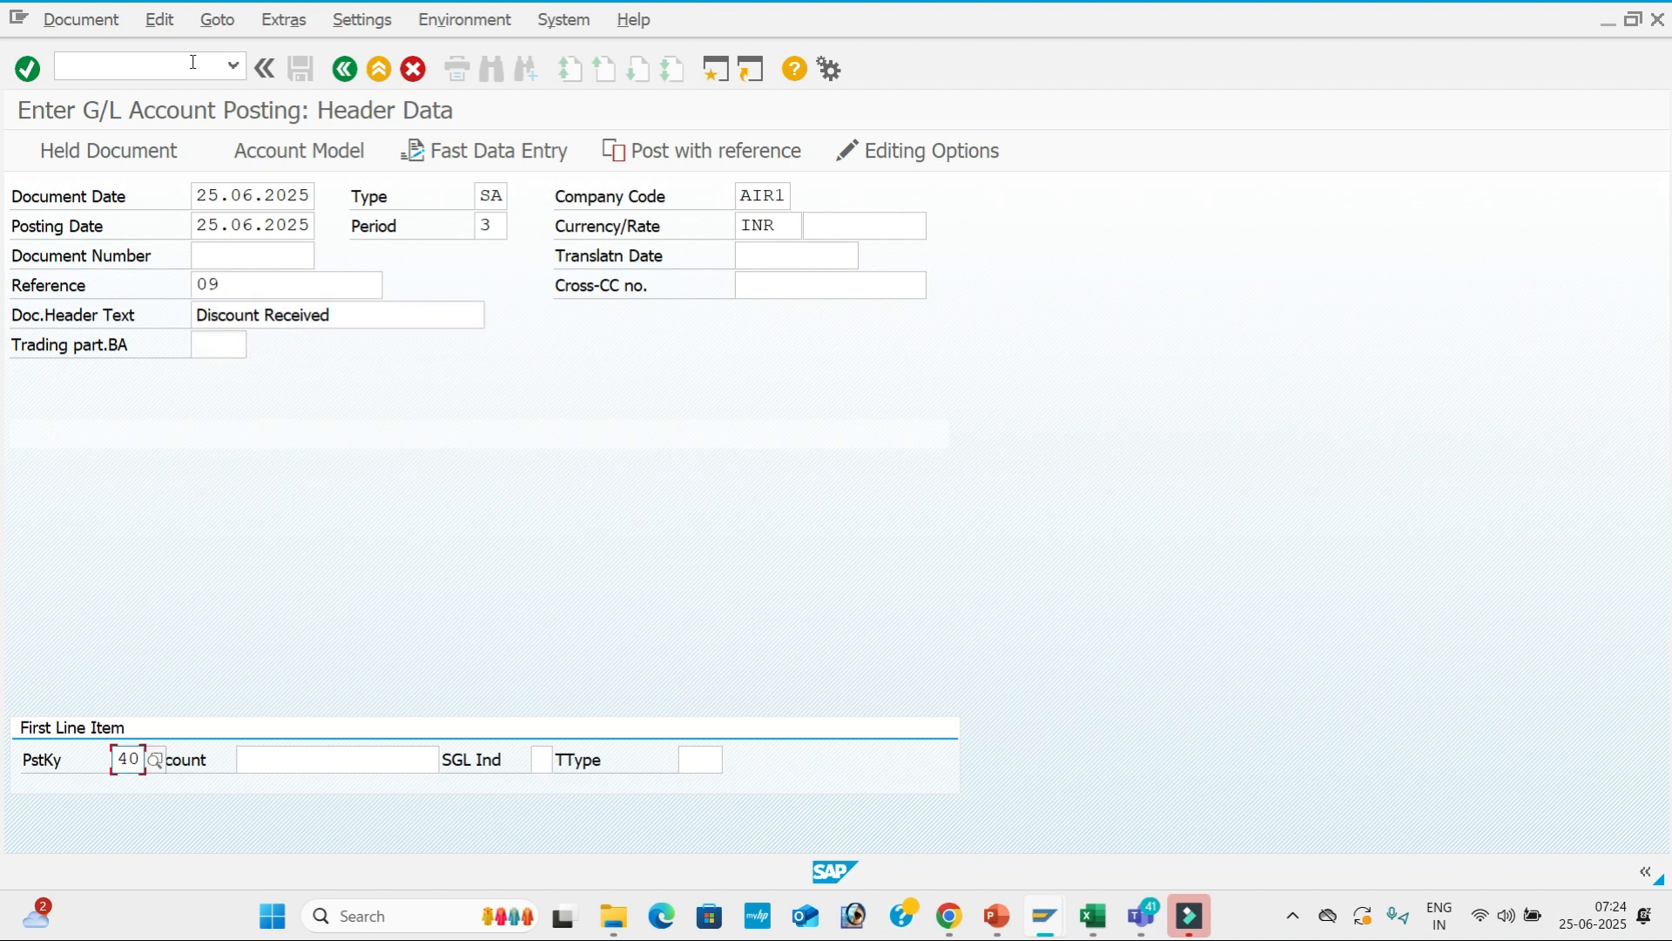
left_click(318, 753)
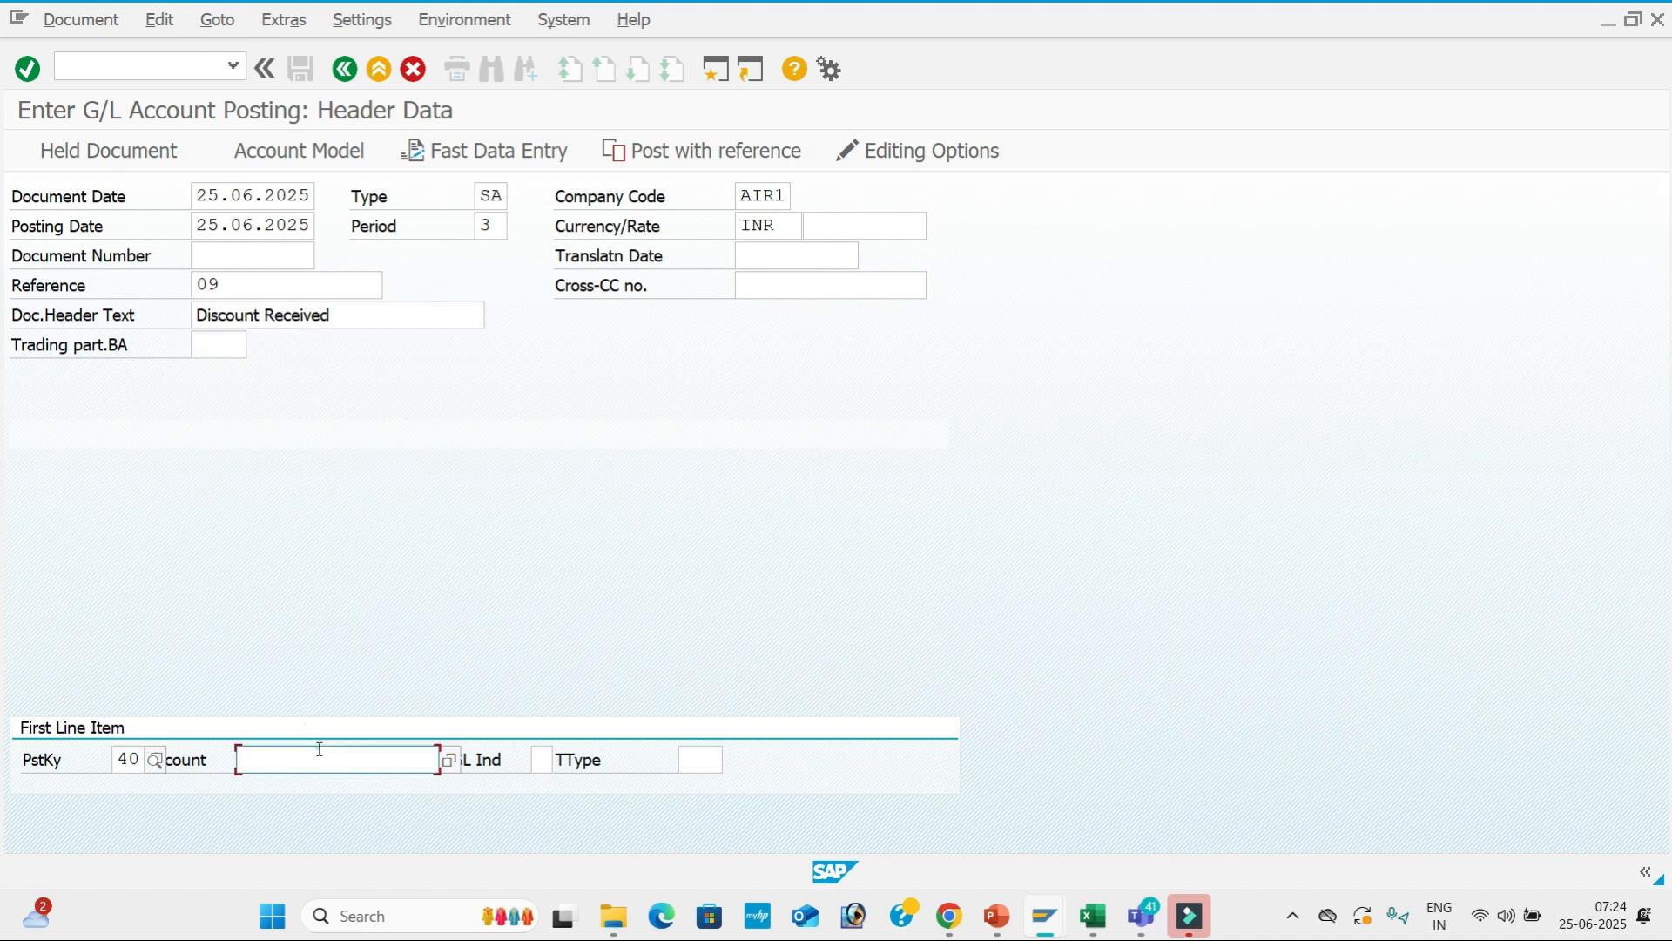
left_click(451, 760)
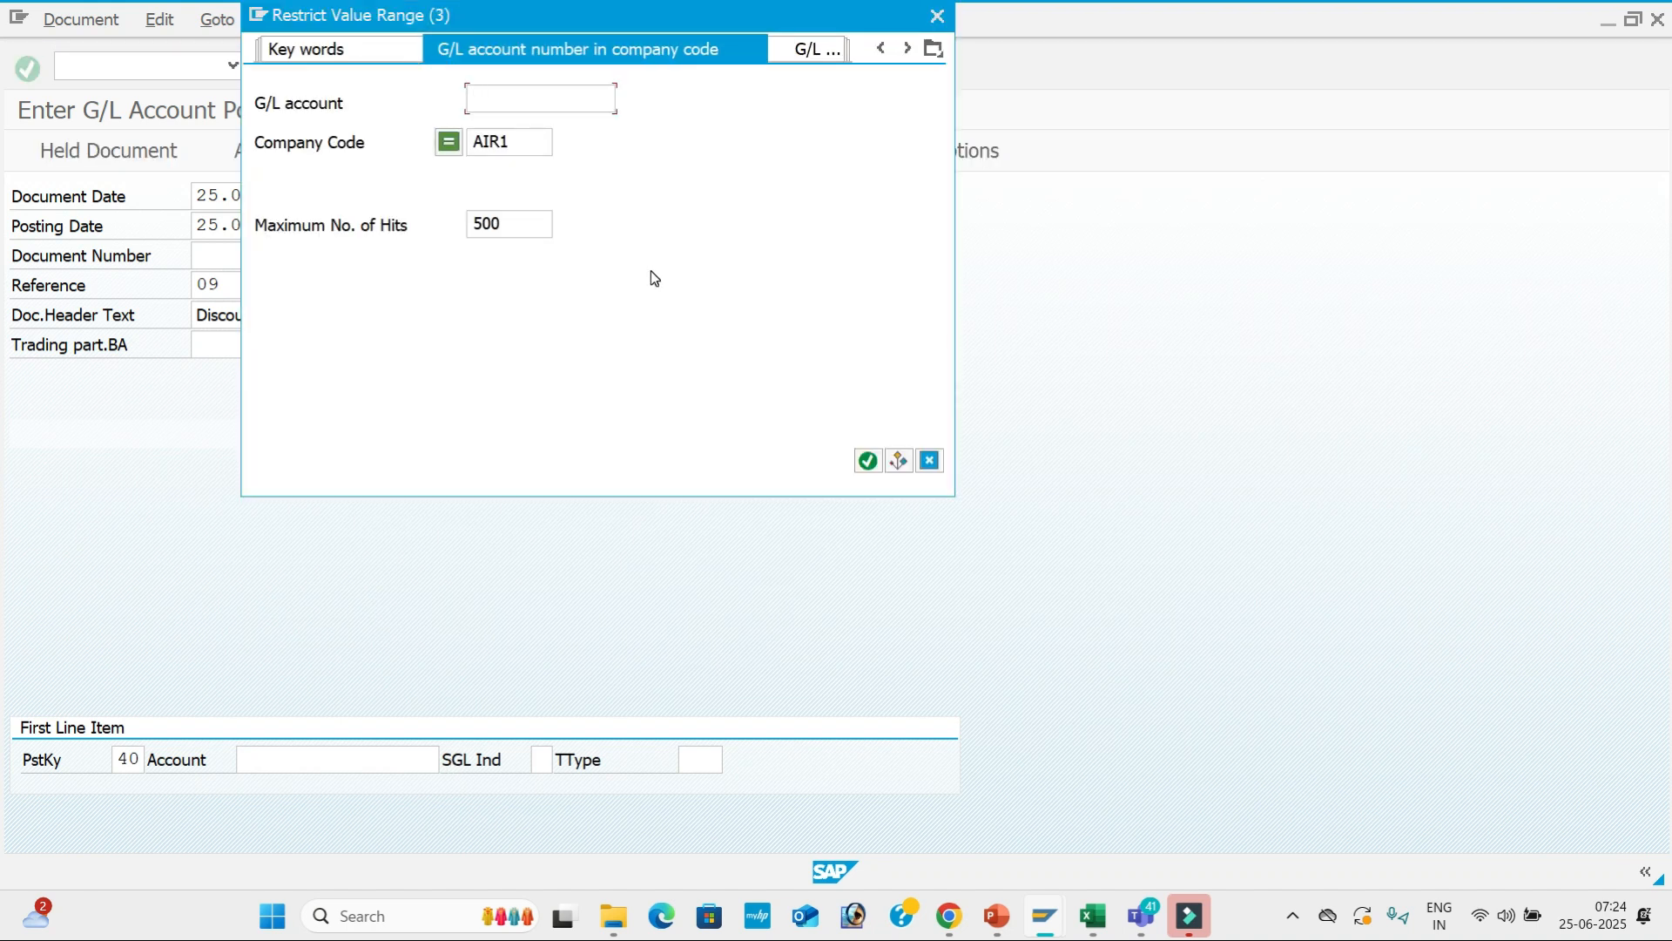
List AIR1's G/L accounts and take 200001 (SBI Bank A/c) into the first line.
key("Return")
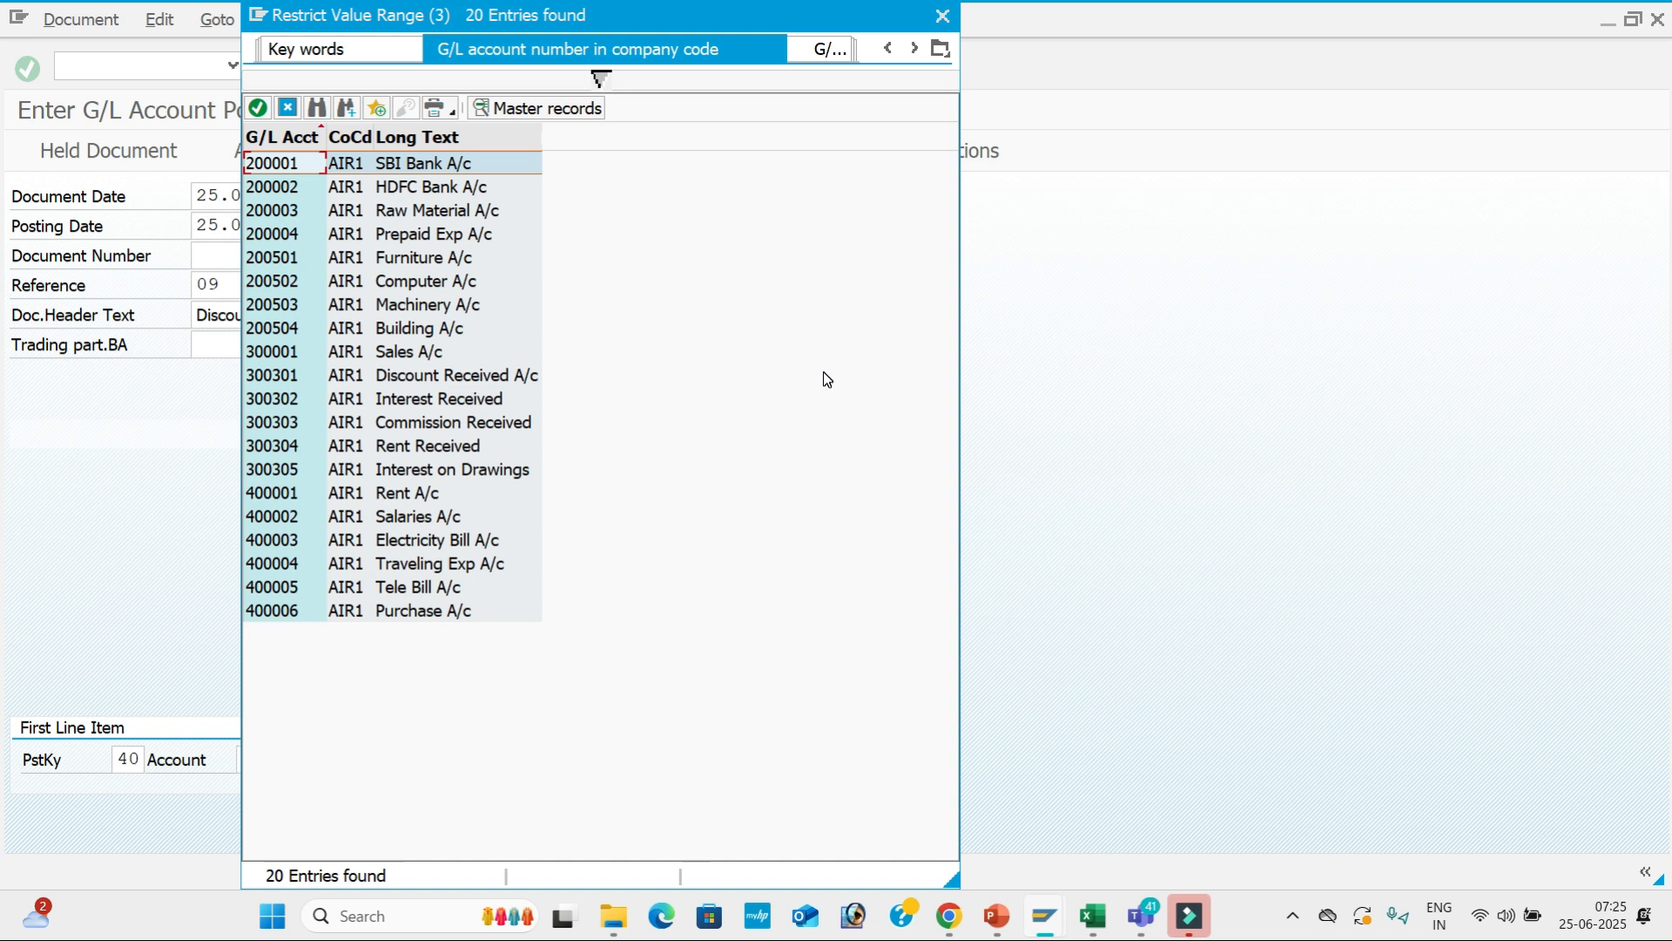
key("Return")
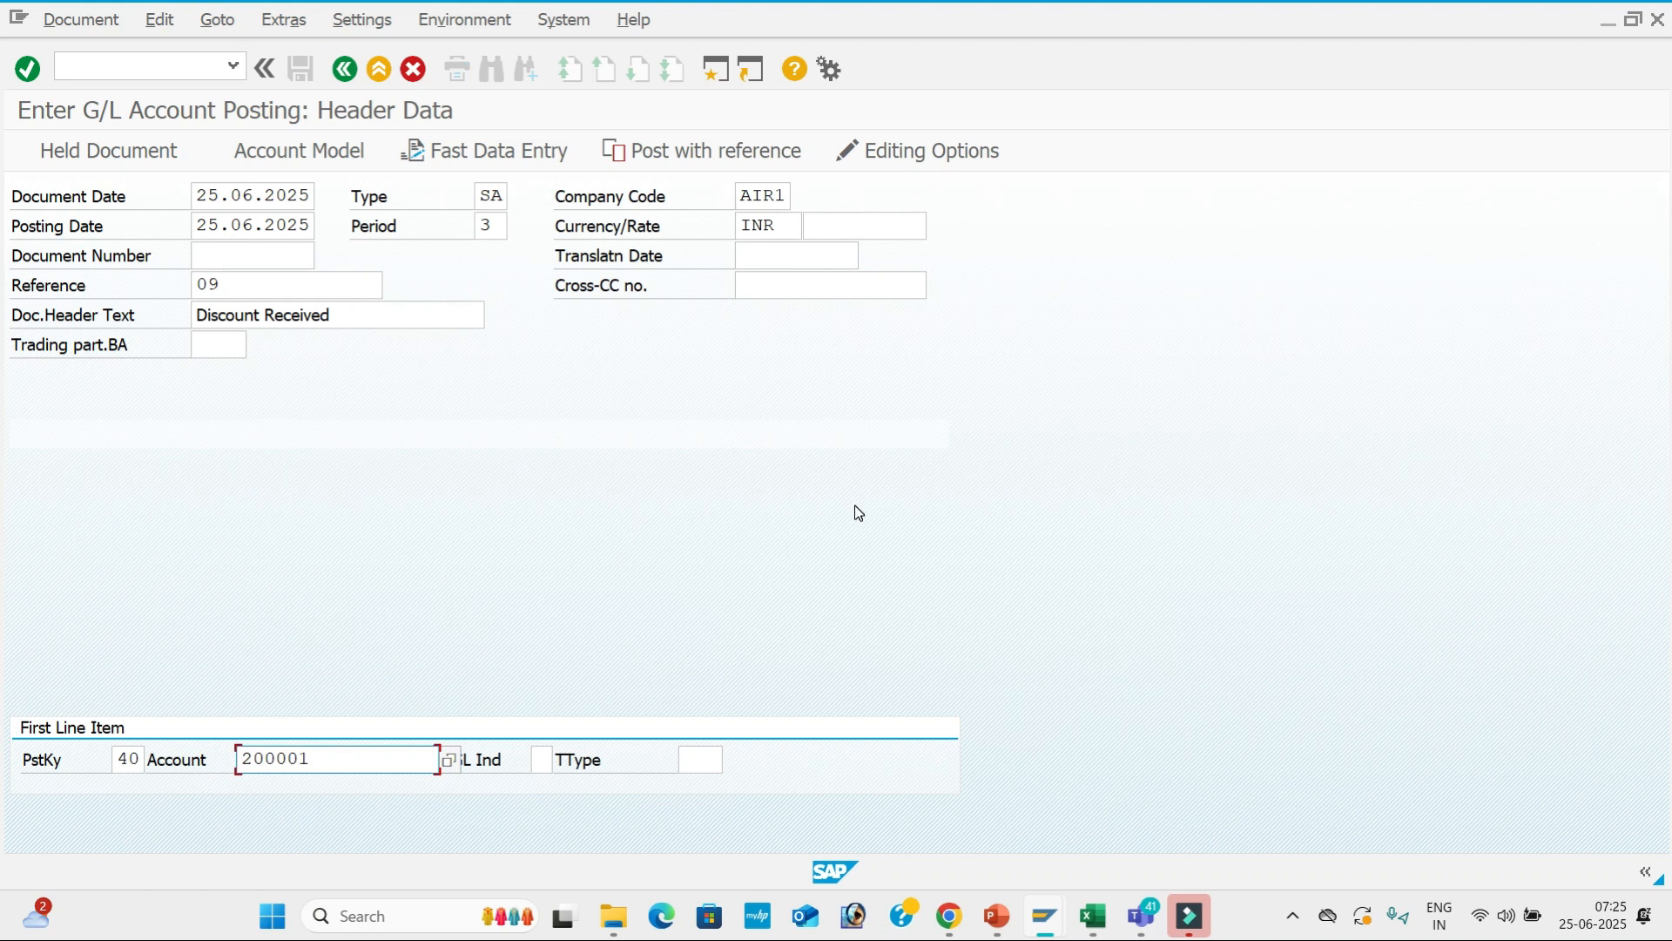
key("Return")
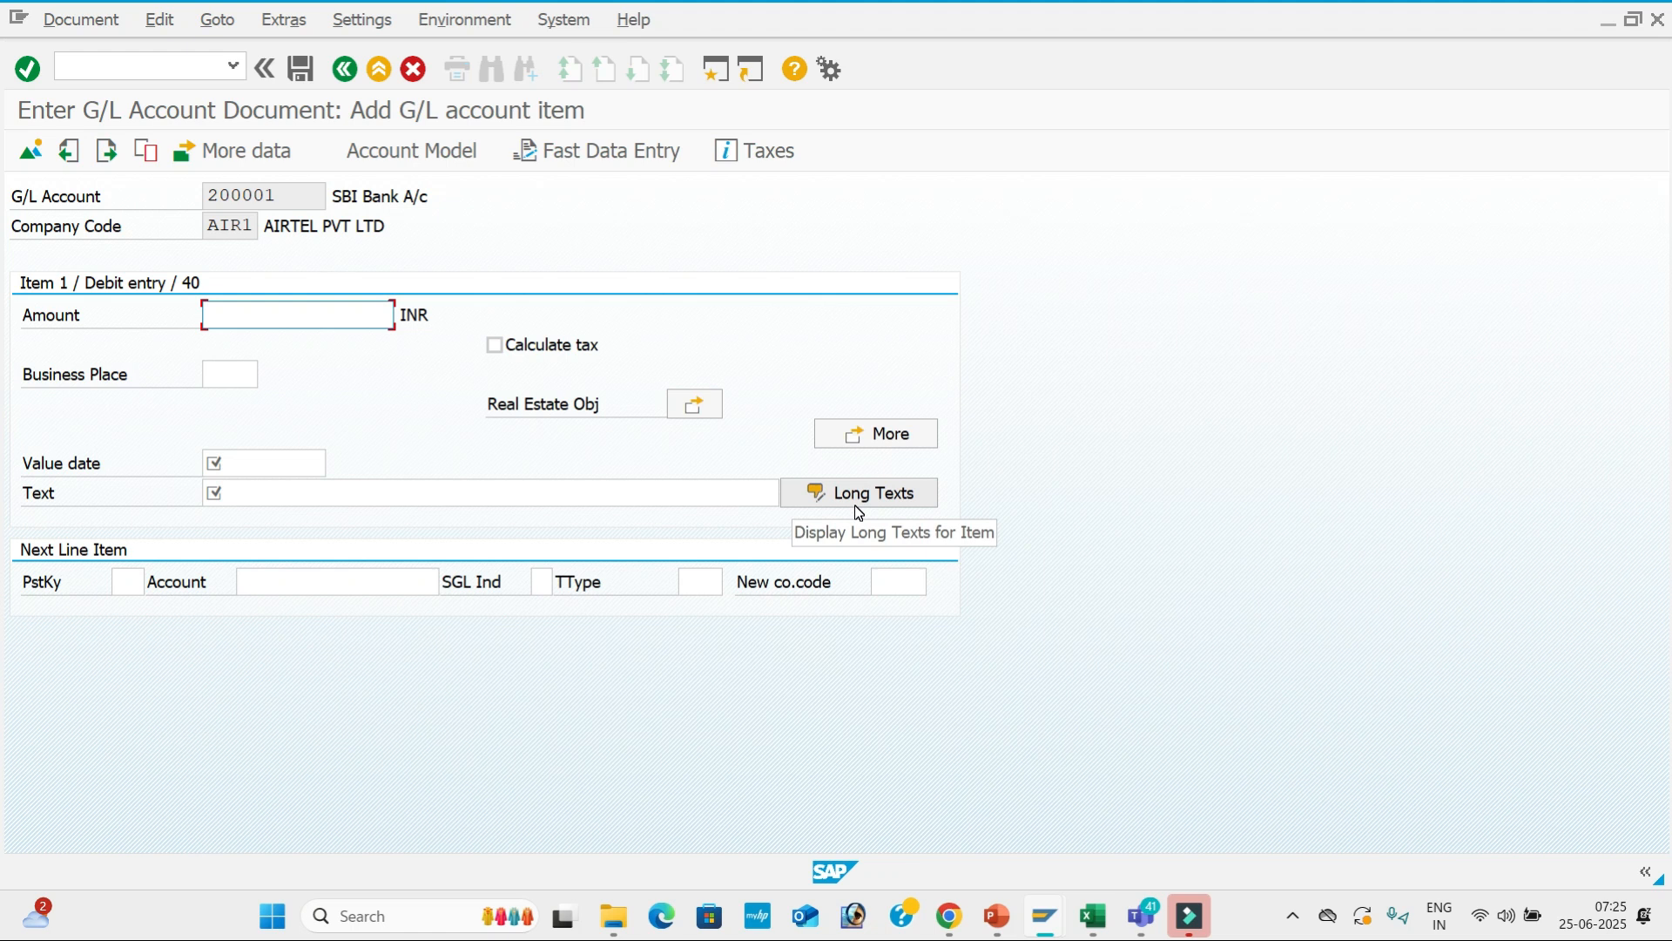
key("alt+Tab")
key("alt+Tab")
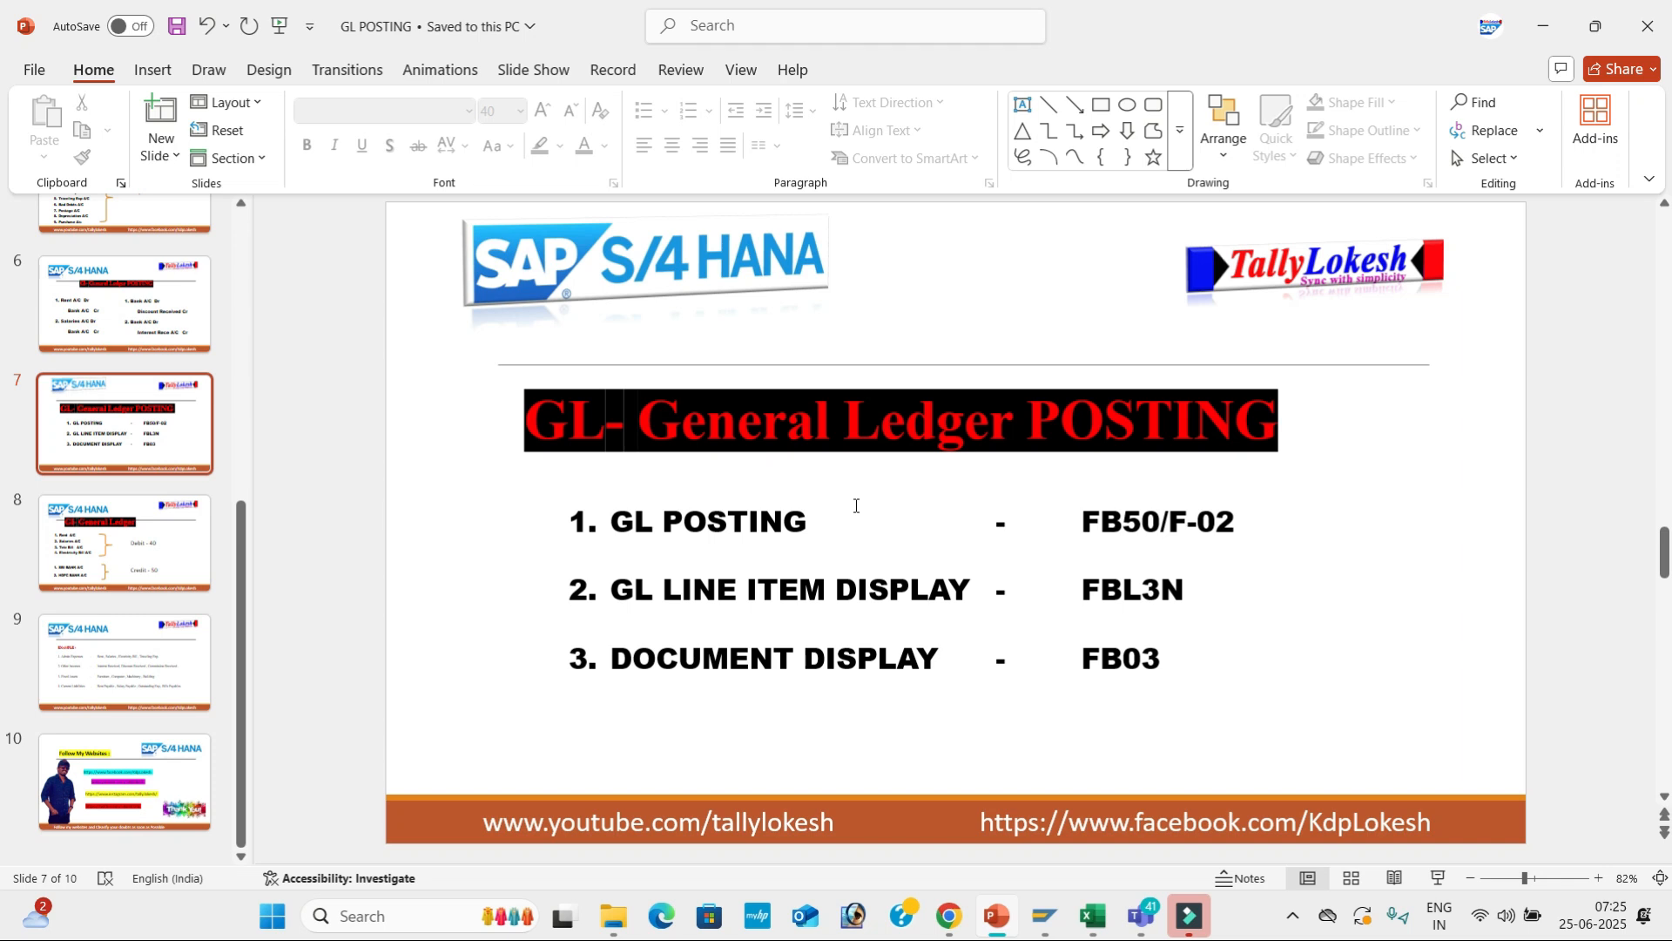
key("alt+Tab")
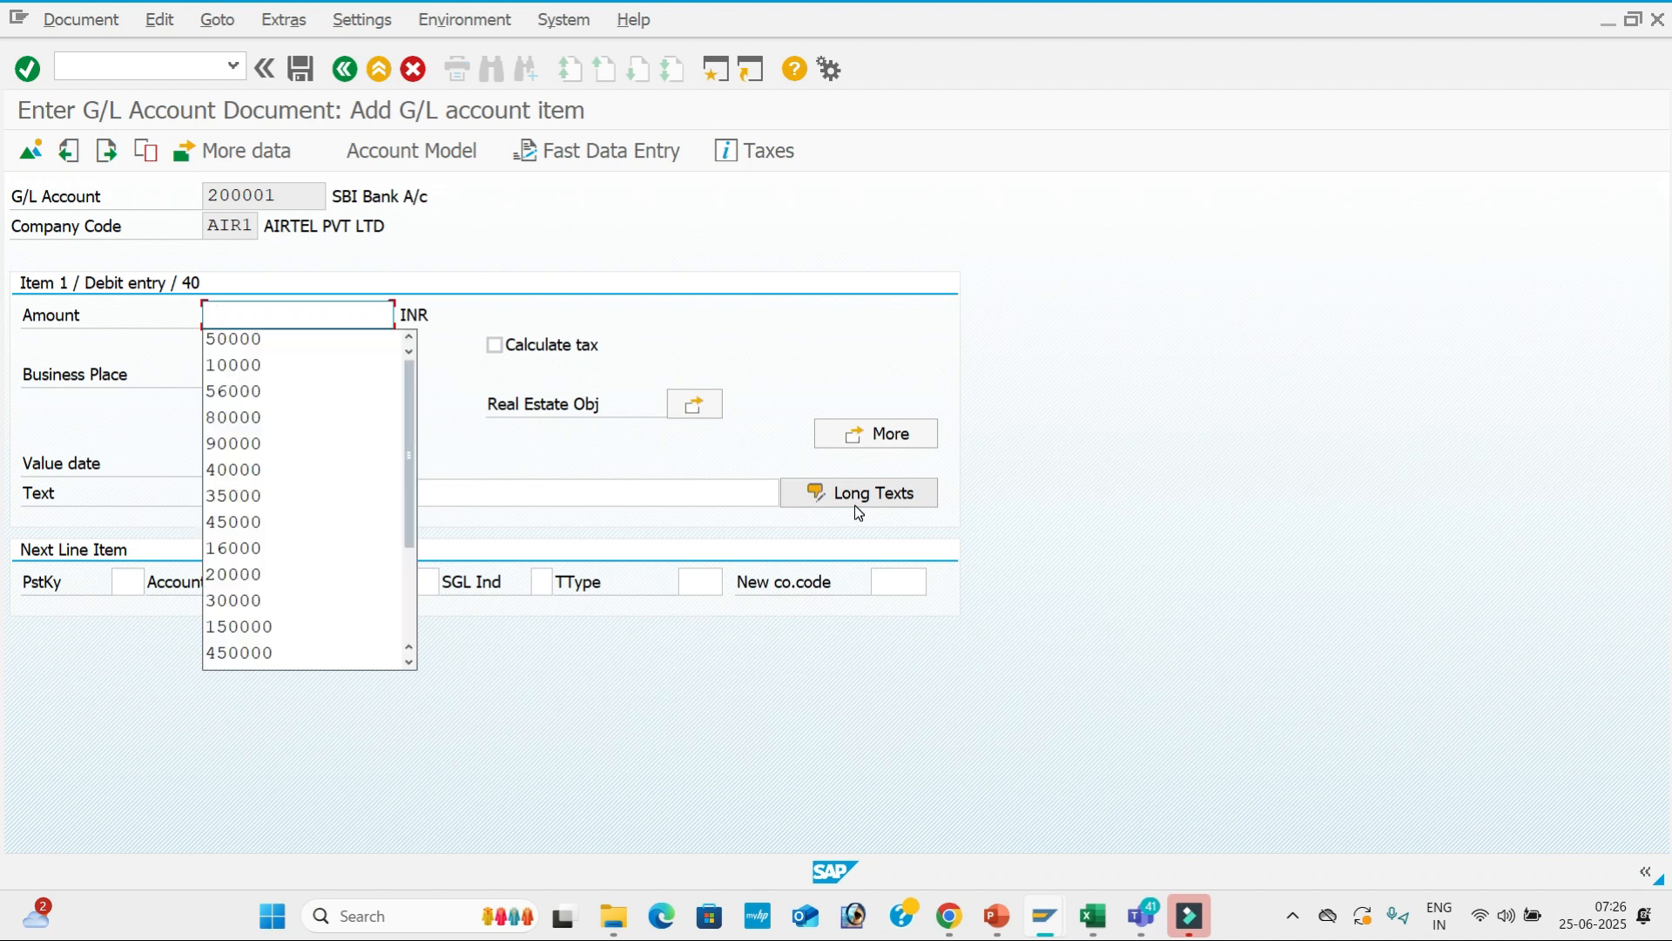
Fill the debit item: 80,000 amount, value date 25.06.2025, text Discount Received.
key("Down")
key("Up")
key("Down")
key("Down")
key("Down")
key("Down")
key("Tab")
key("Tab")
key("Tab")
key("Tab")
key("Tab")
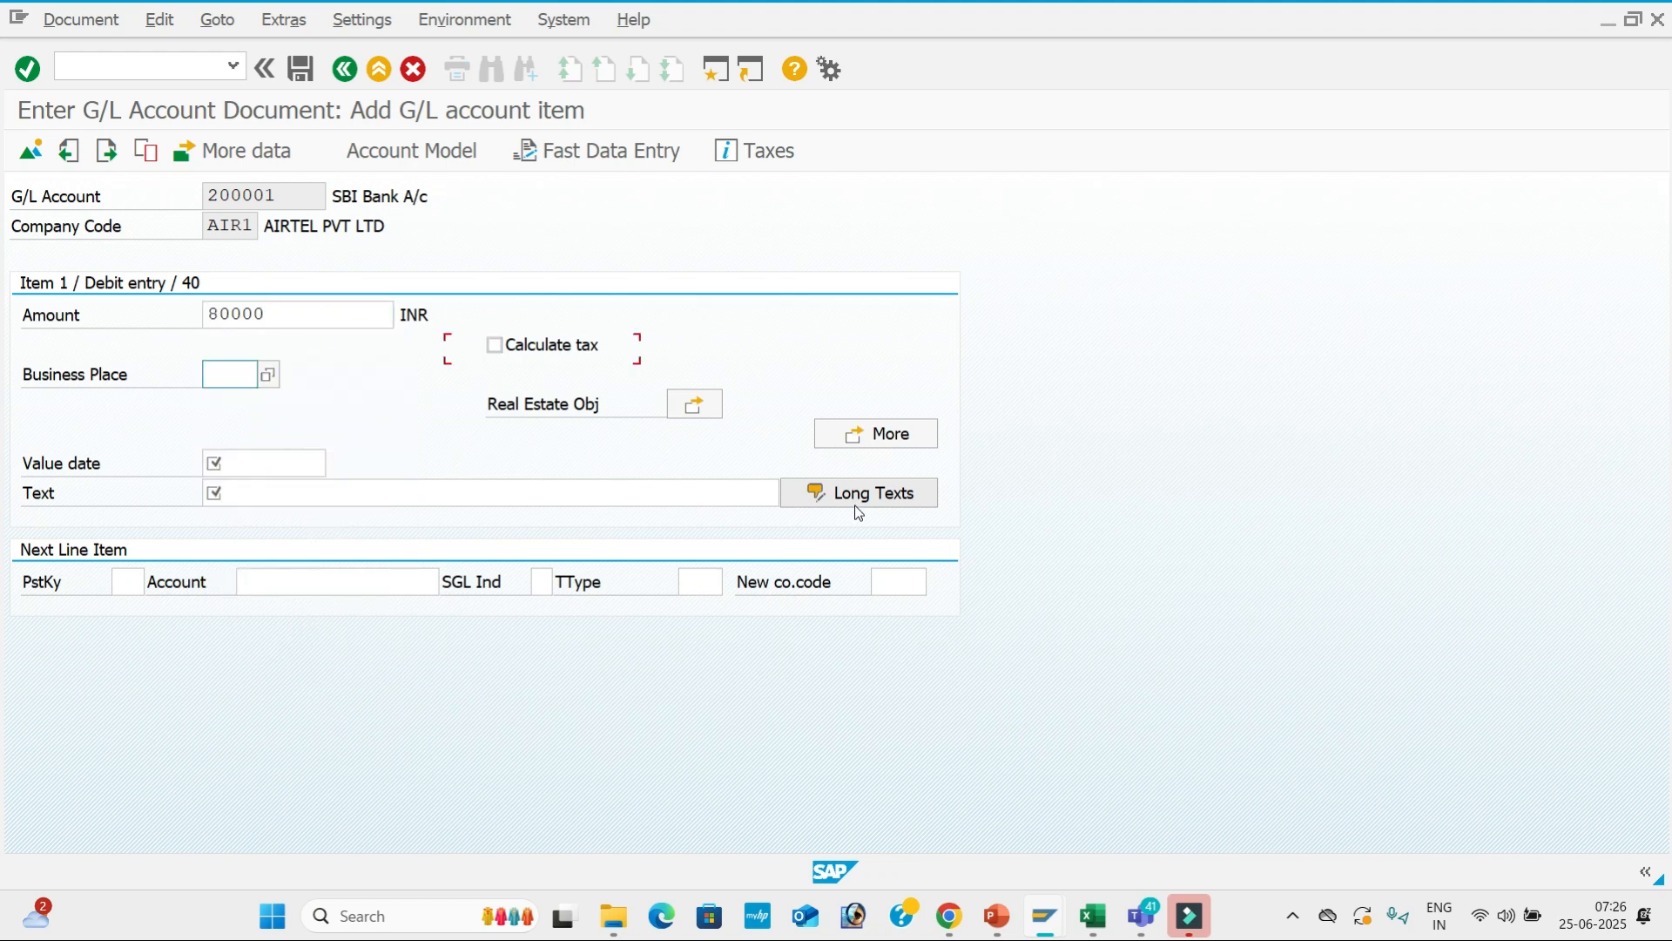
key("Down")
key("Down")
key("Tab")
key("Down")
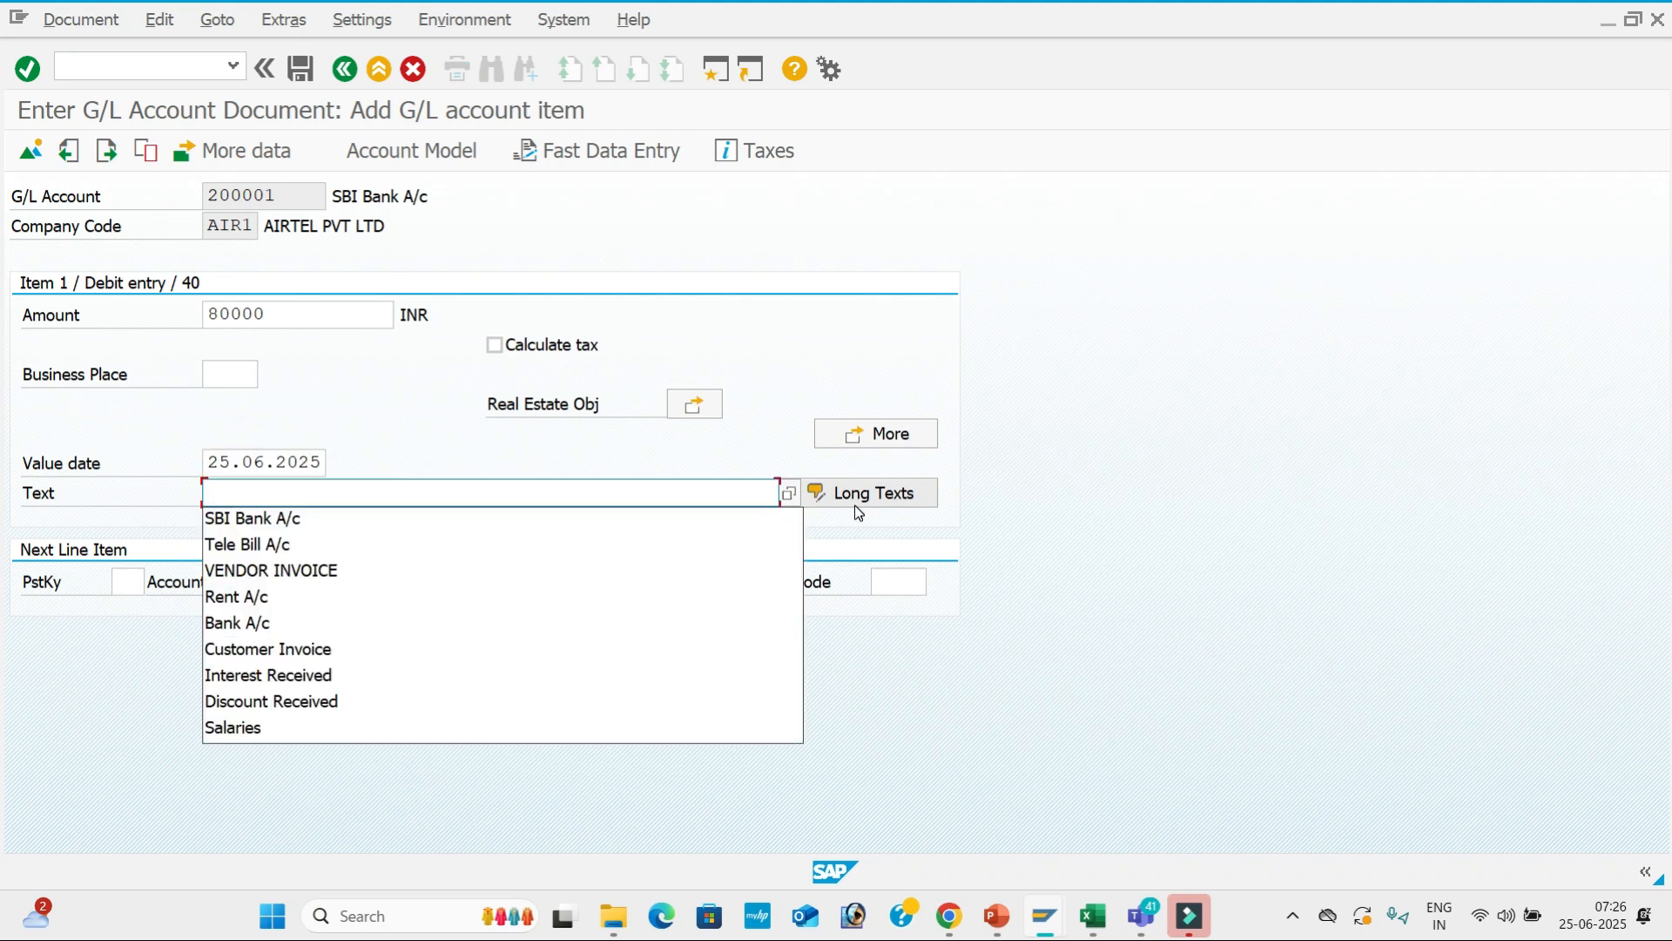
key("Down")
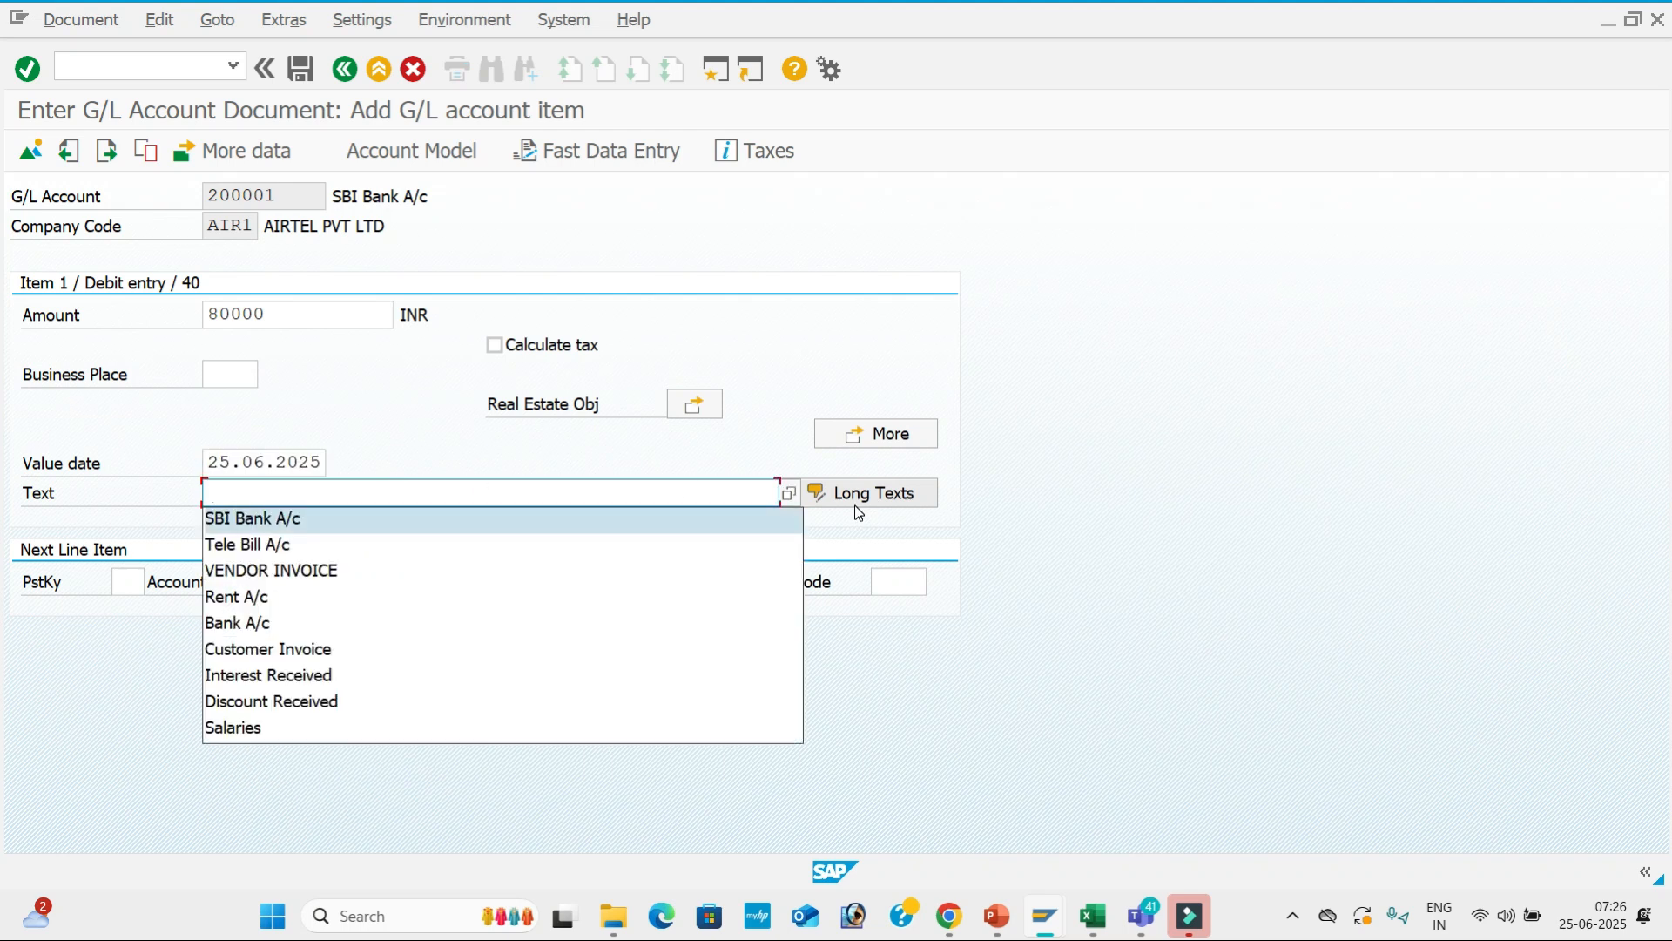
key("Down")
key("Down")
key("Down")
key("Down")
key("Down")
key("Down")
key("Down")
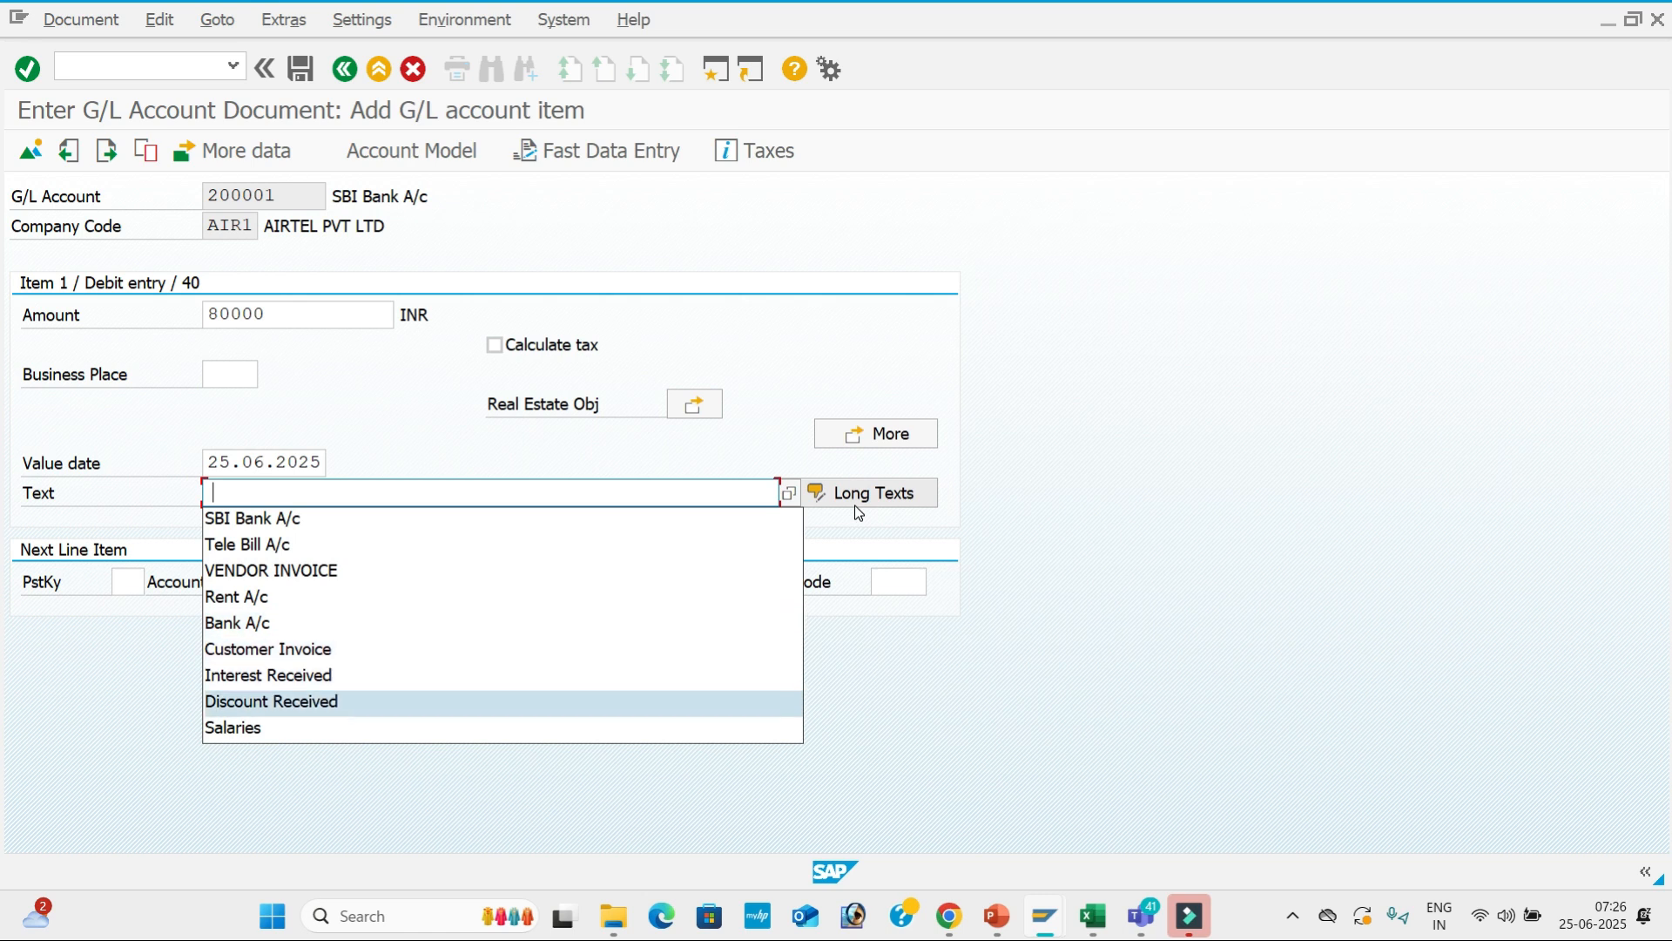
key("Return")
key("Tab")
key("Down")
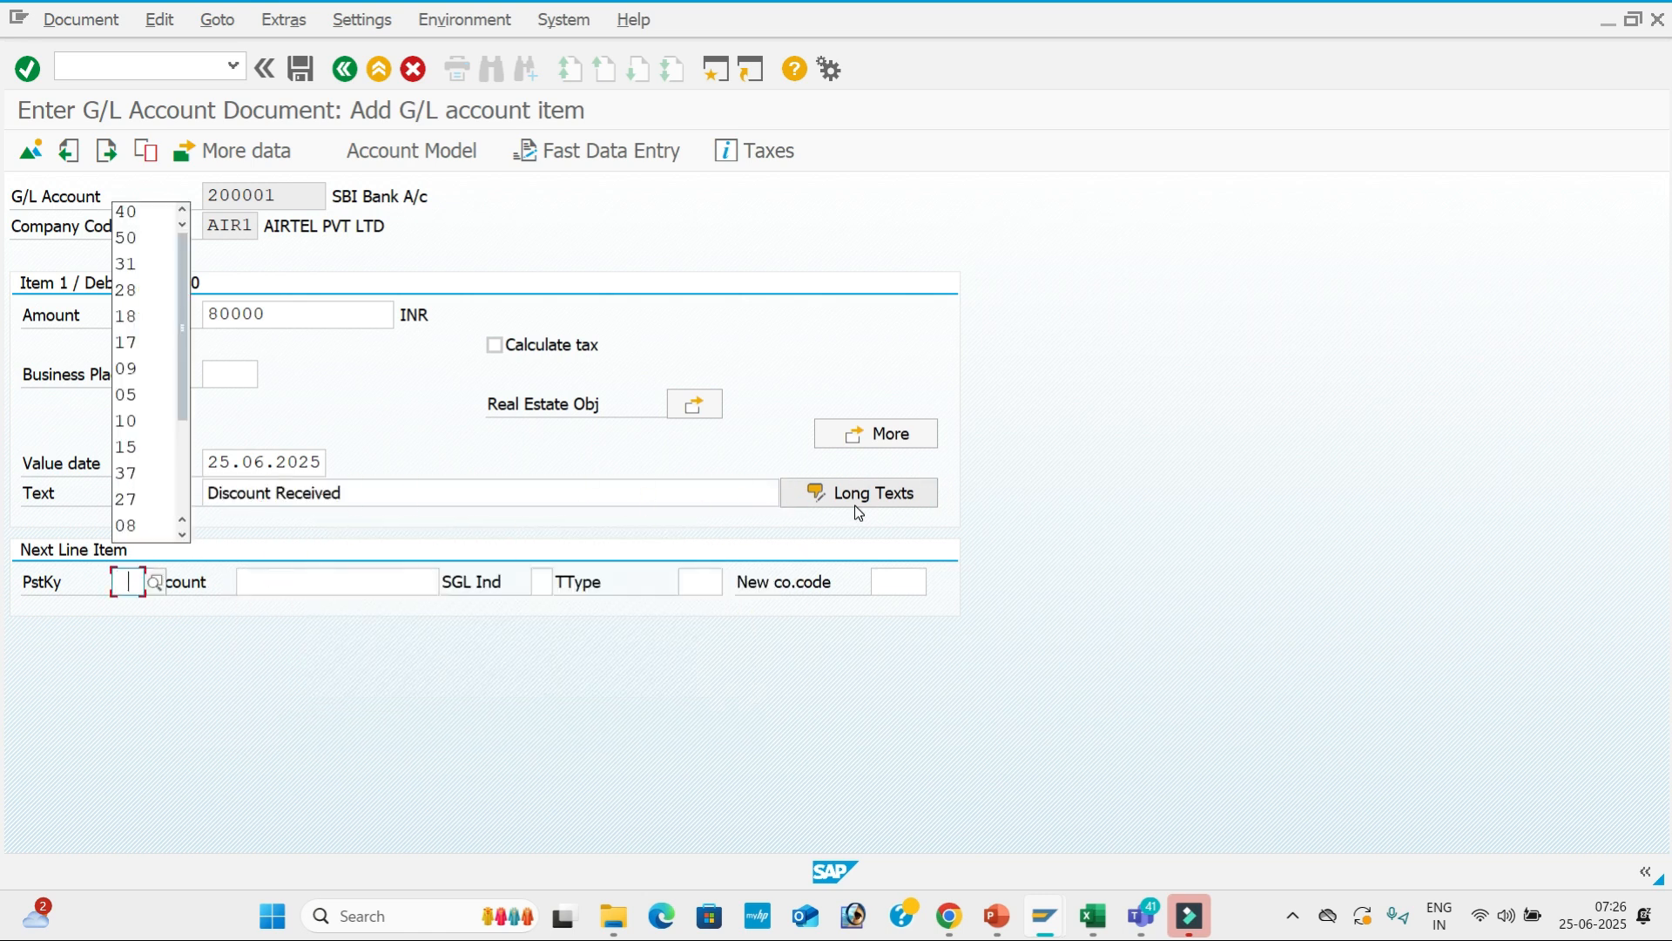
Start the credit line with posting key 50 and account 300301, revising the item text.
key("Down")
key("Down")
key("Return")
key("Tab")
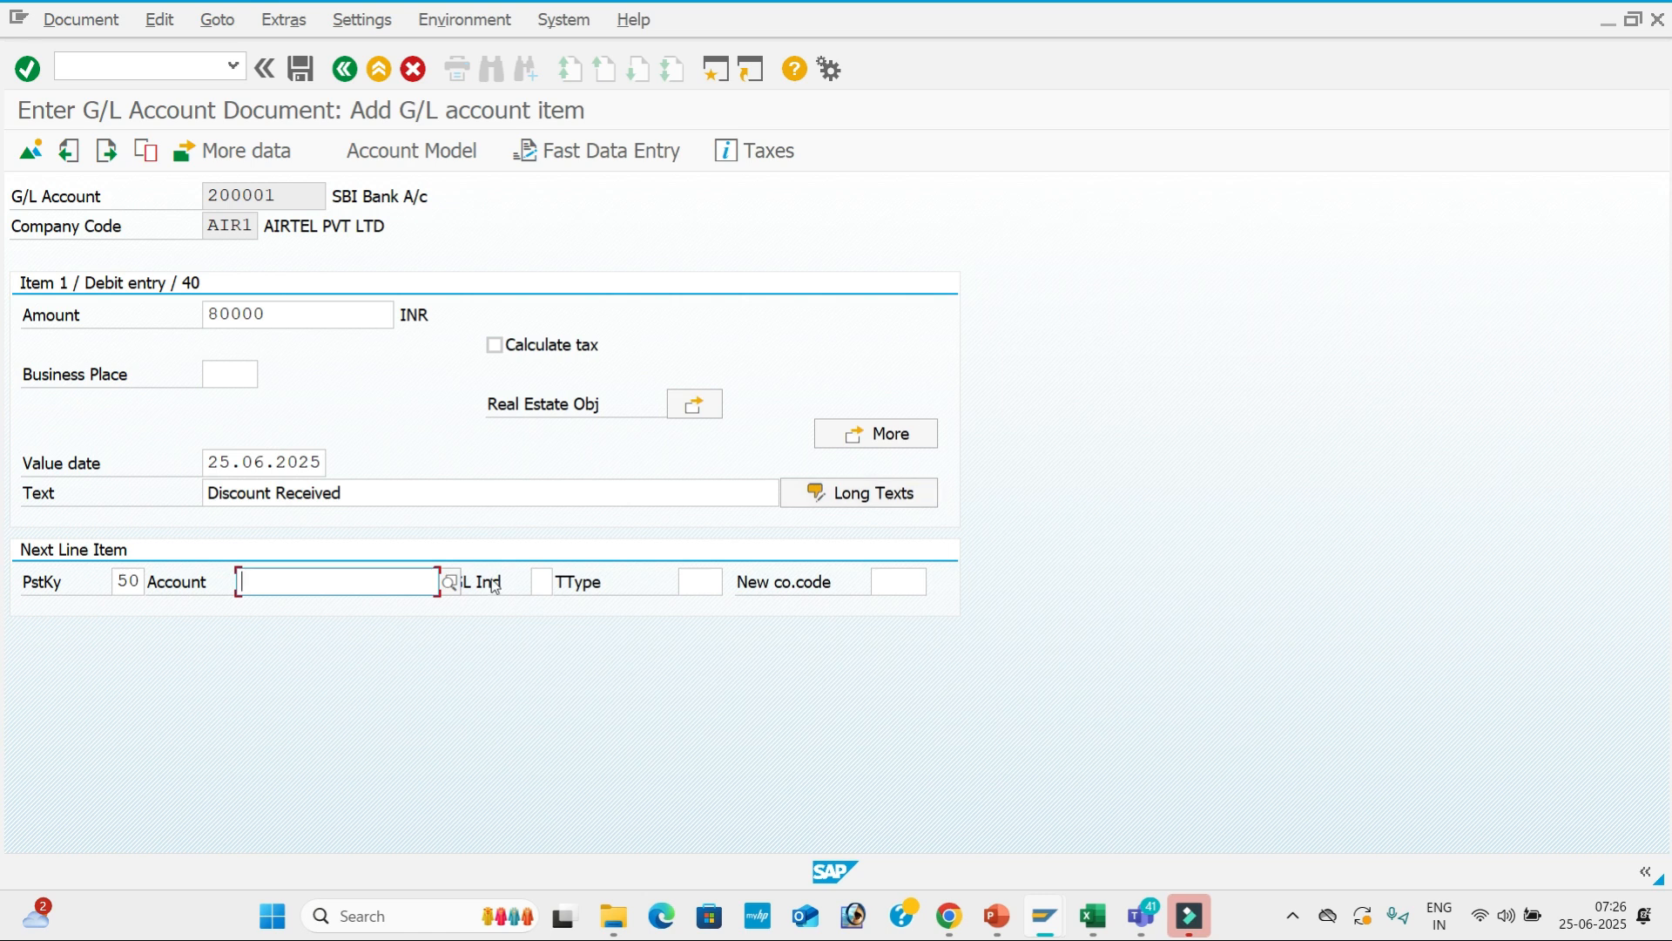
left_click(451, 582)
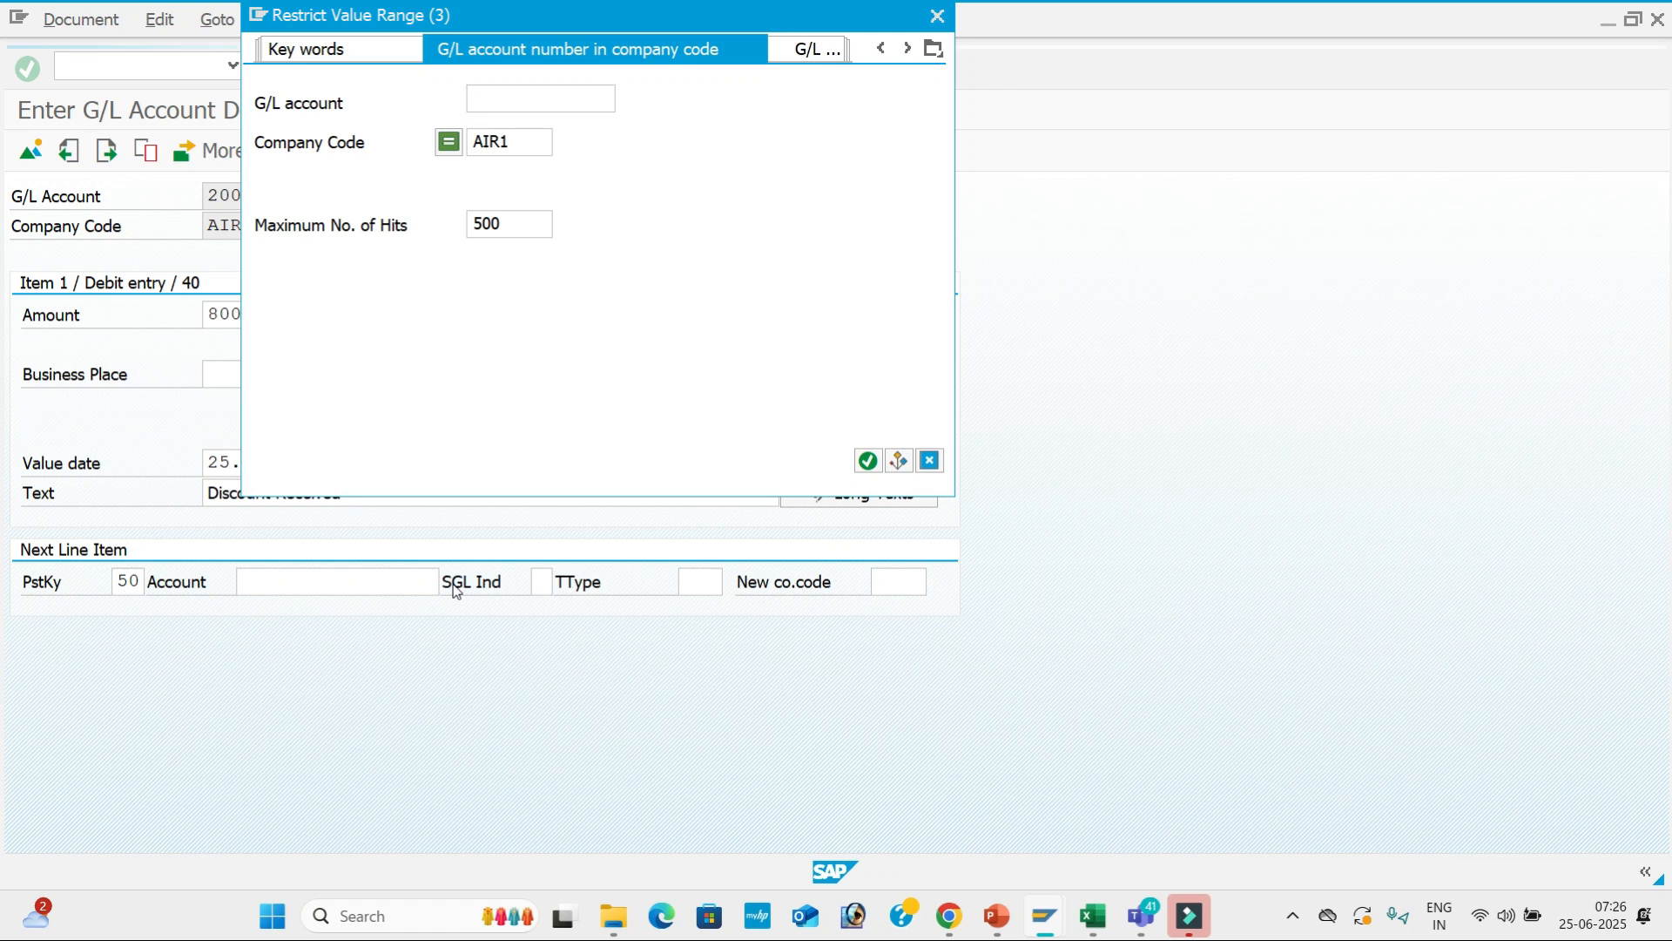
key("Return")
key("Down")
key("Down")
key("Down")
key("Down")
key("Down")
key("Down")
key("Down")
key("Down")
key("Down")
key("Return")
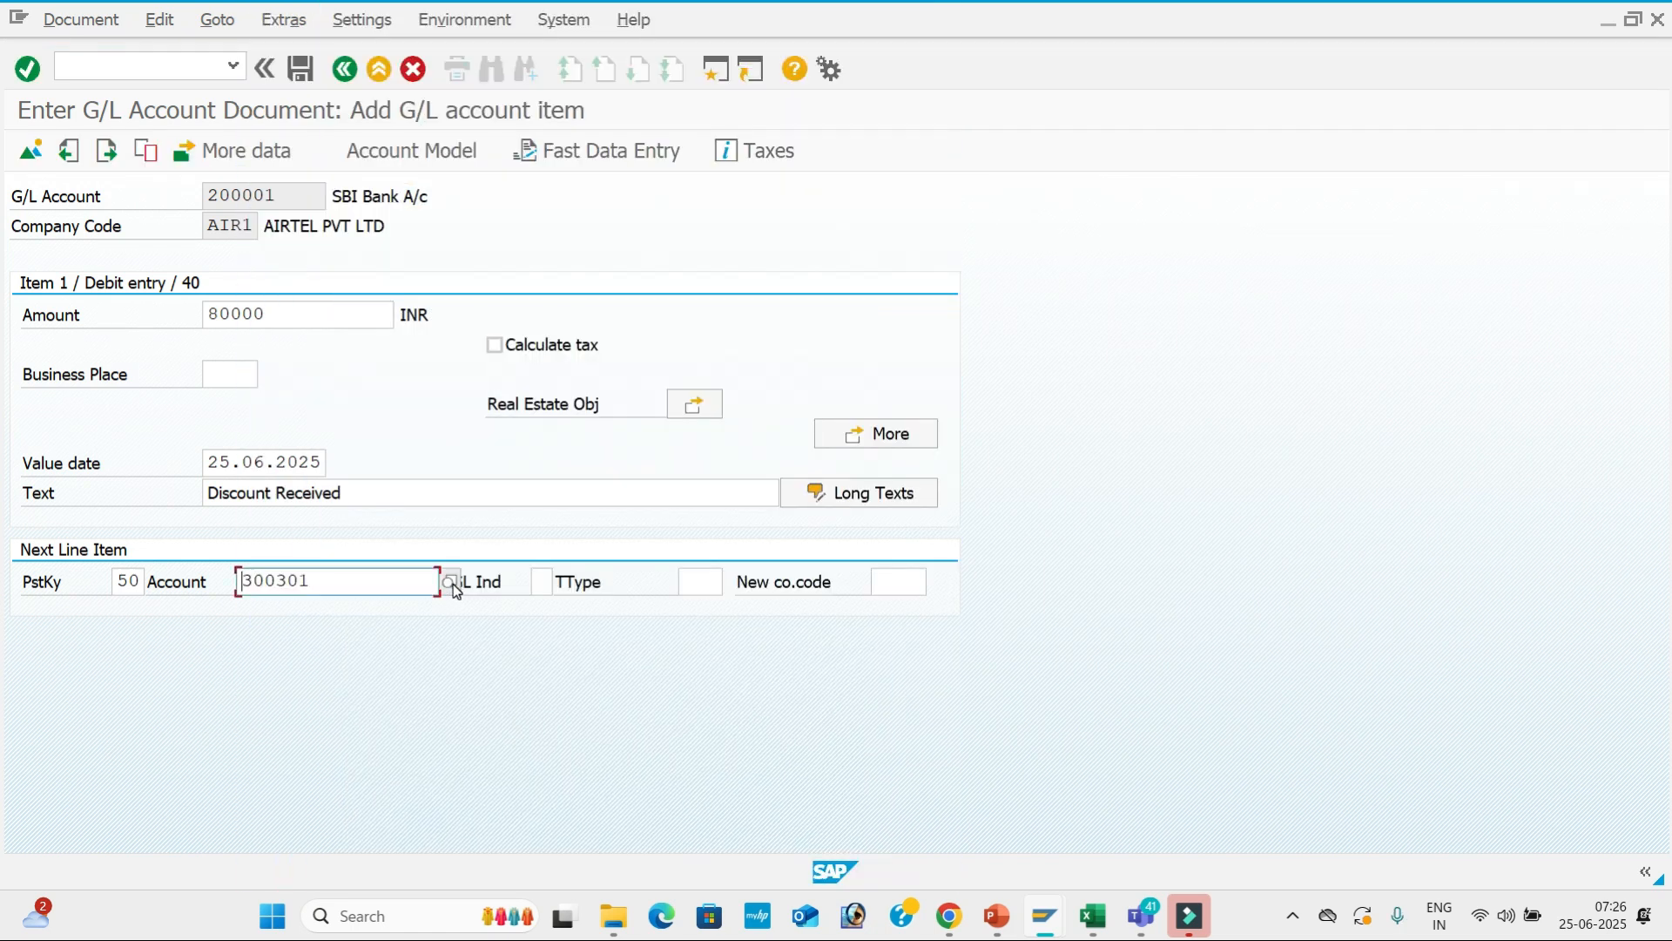
left_click_drag(388, 492, 138, 466)
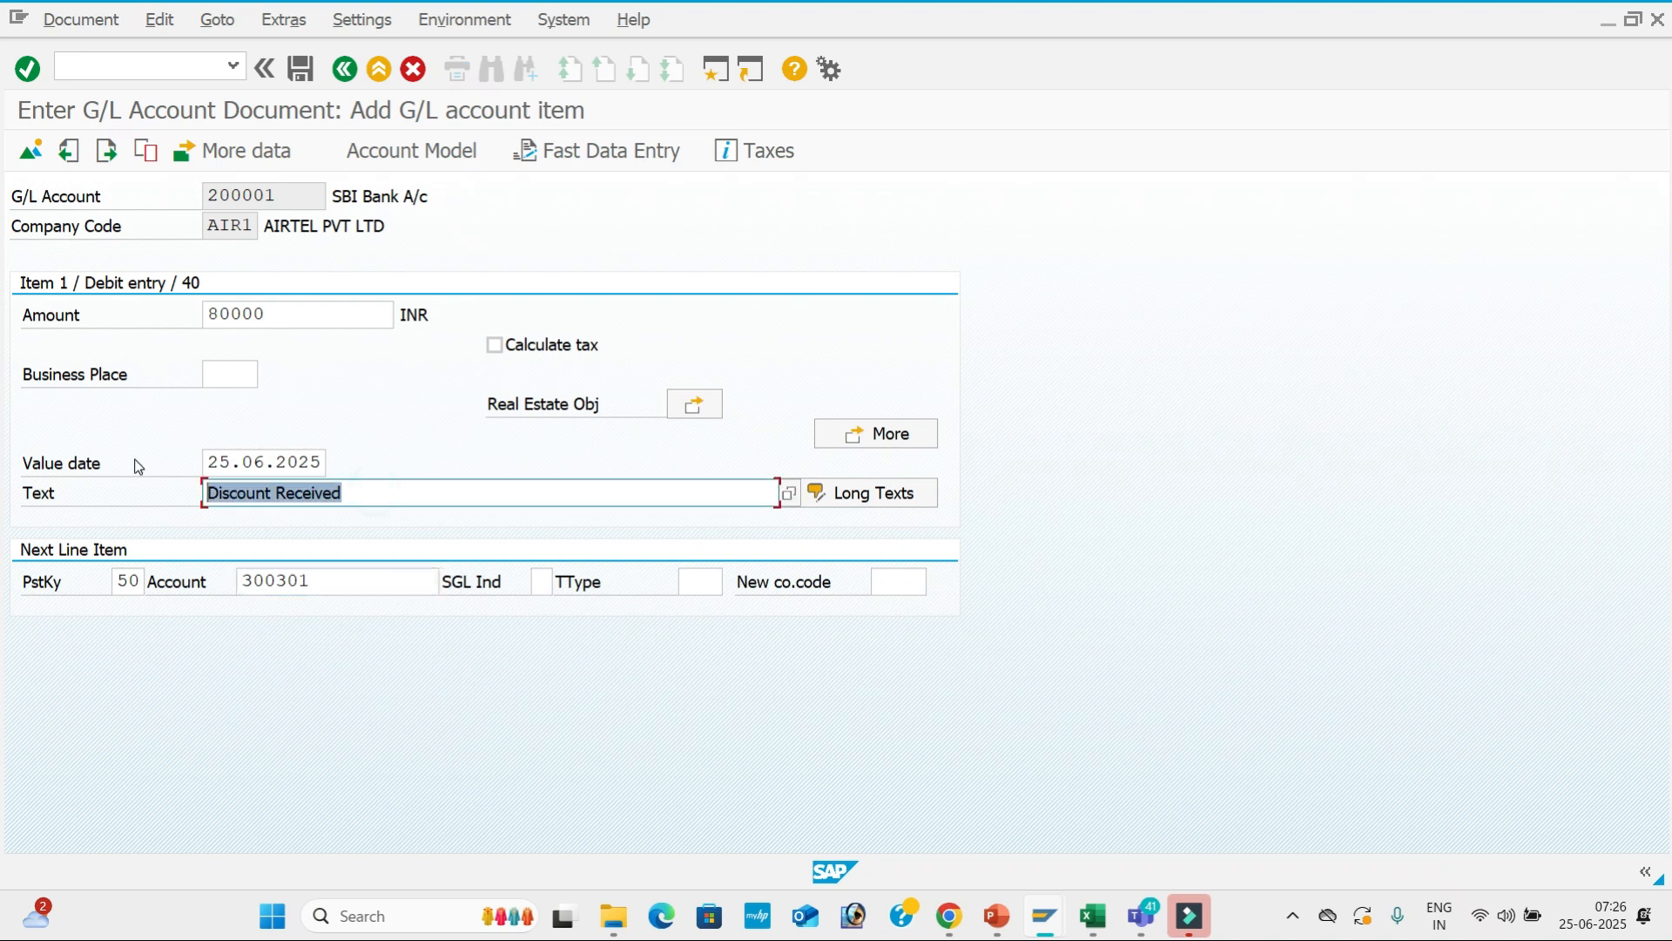
key("BackSpace")
type("S")
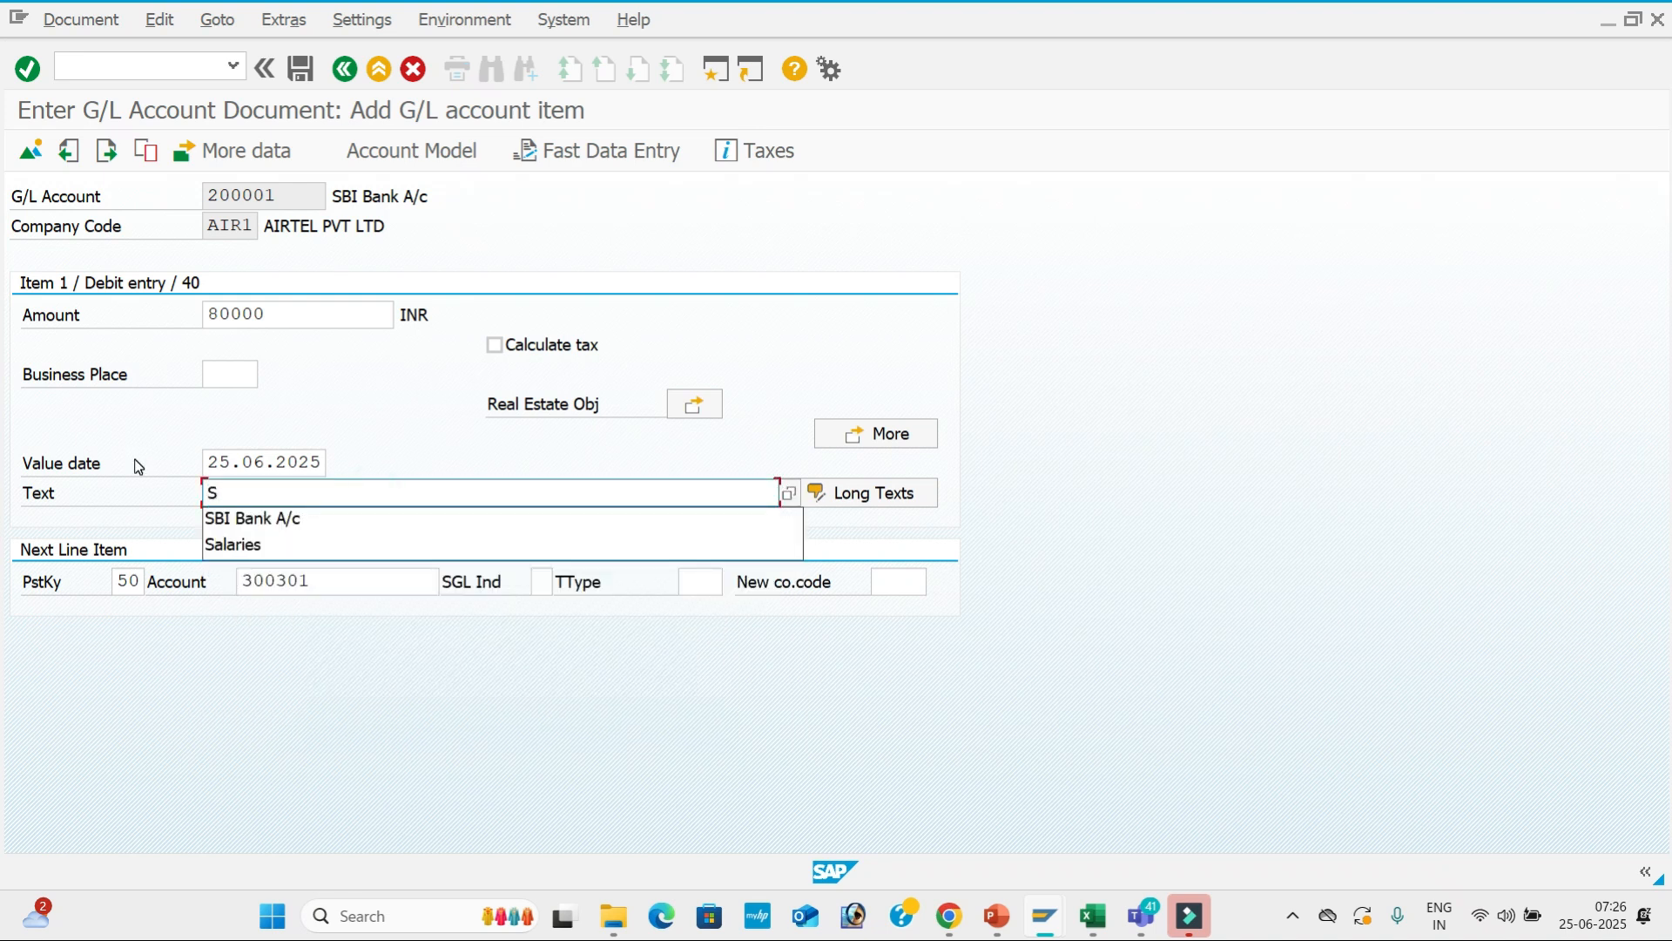
key("Down")
key("Tab")
key("Return")
Fill the credit item: 80,000 amount, value date 25.06.2025, text Discount Received.
key("space")
key("Down")
key("Tab")
key("Tab")
key("Tab")
key("Tab")
key("Tab")
key("space")
key("Down")
key("Tab")
key("space")
key("Down")
key("Down")
key("Tab")
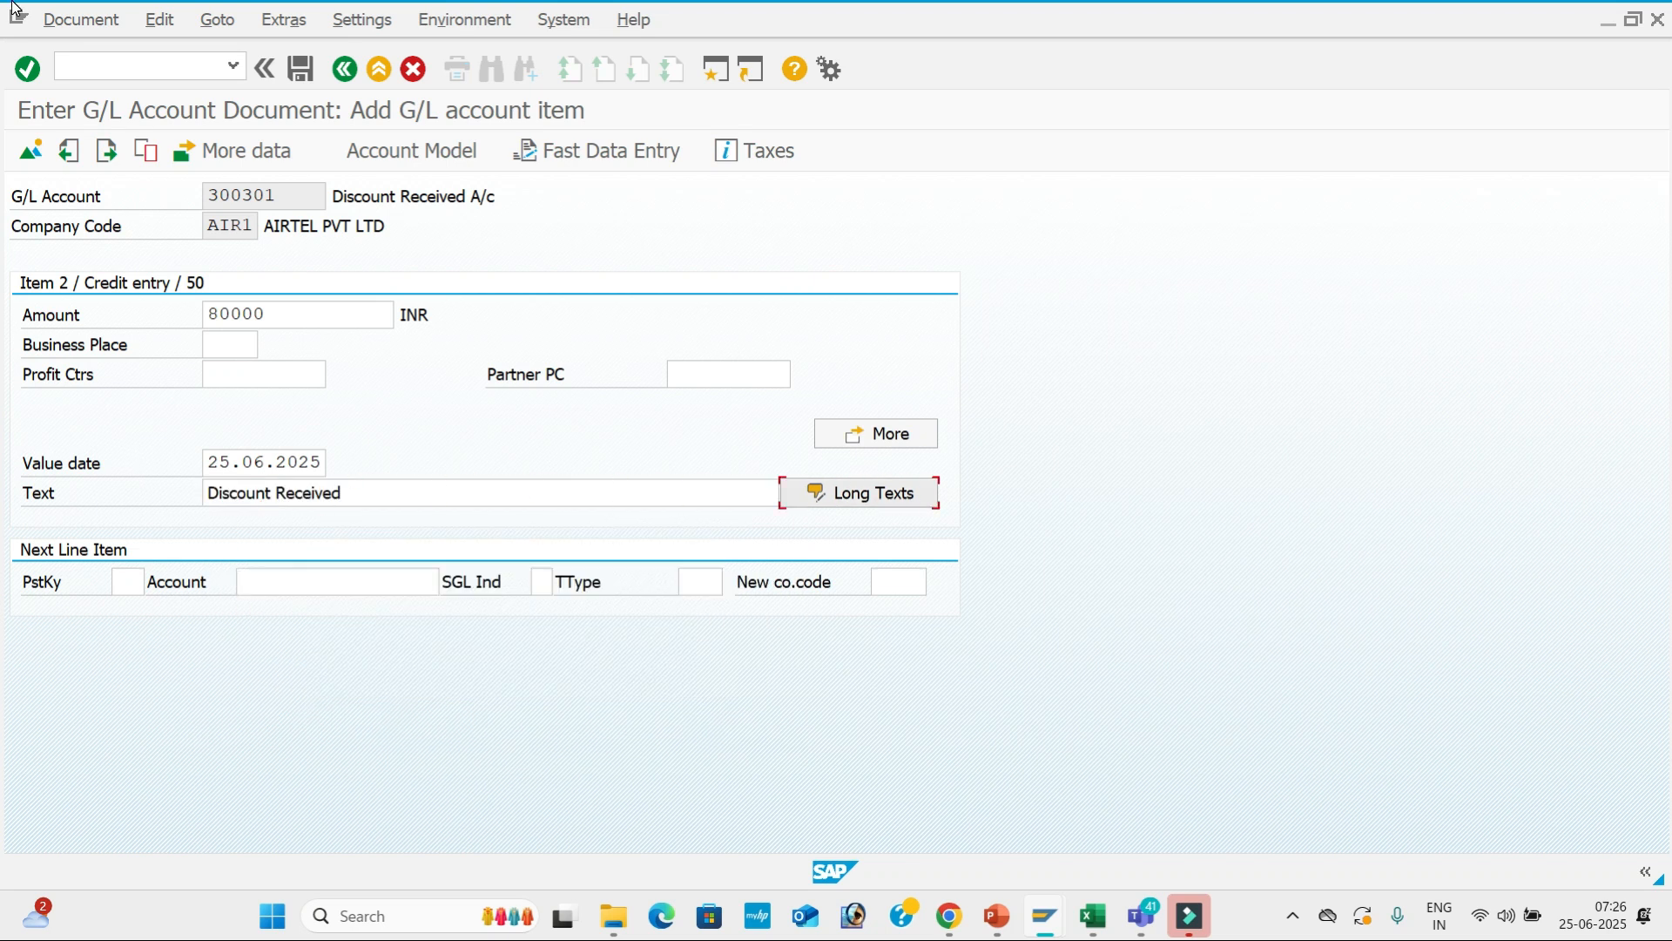
Simulate the balanced document and post it as document 9.
left_click(80, 19)
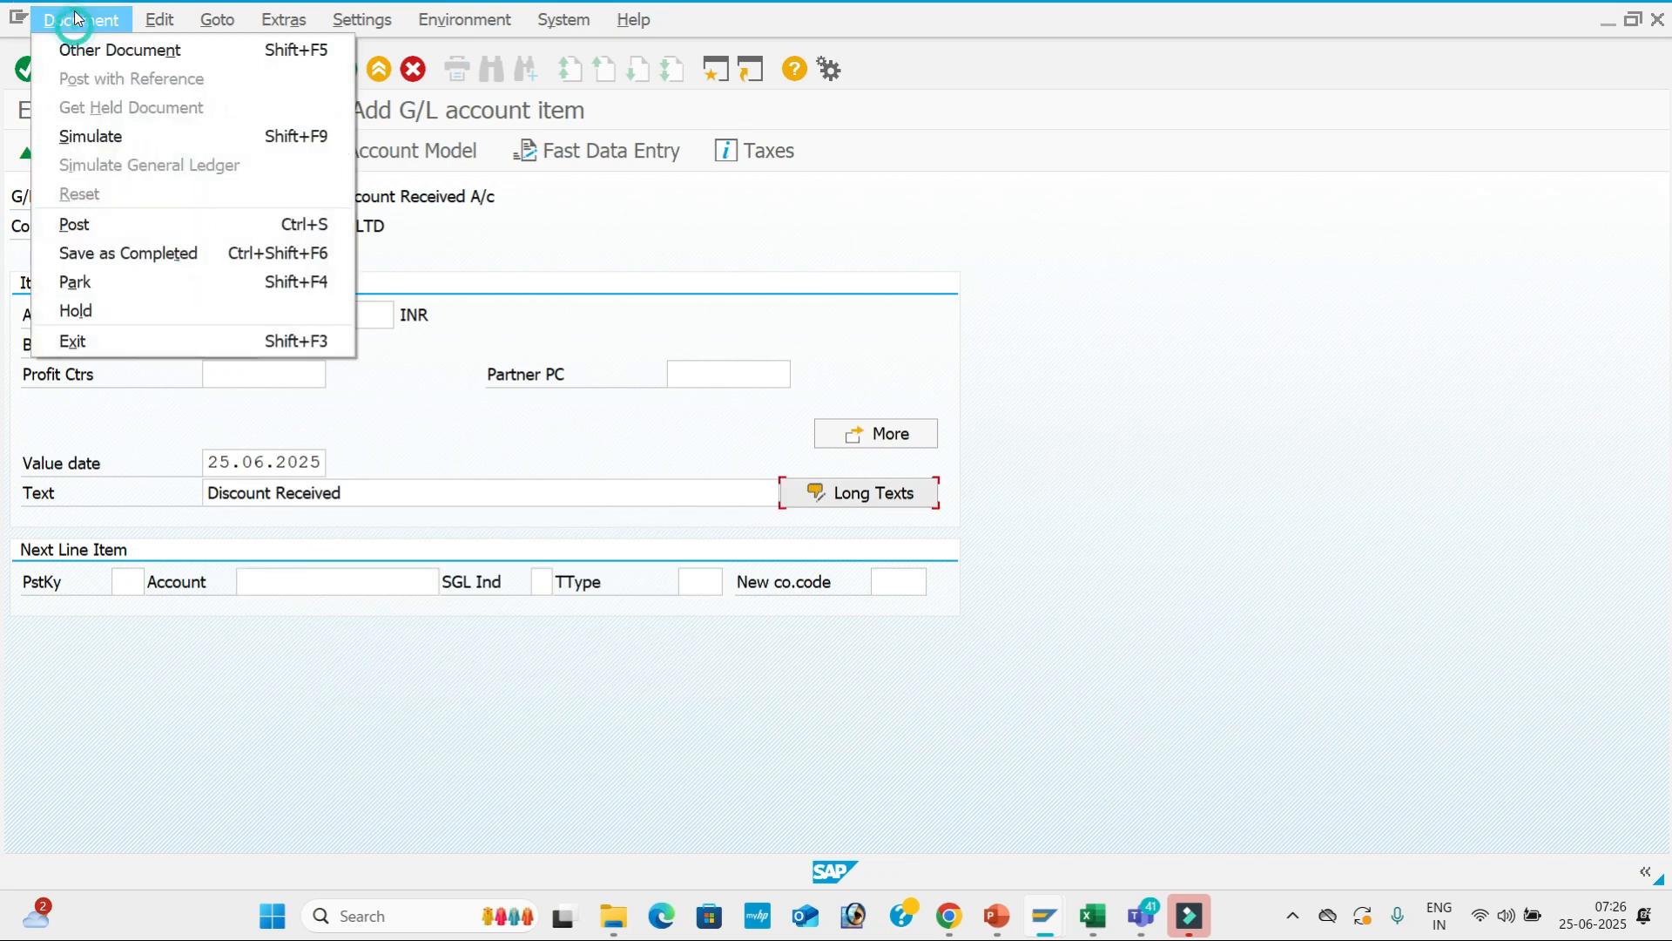
left_click(123, 137)
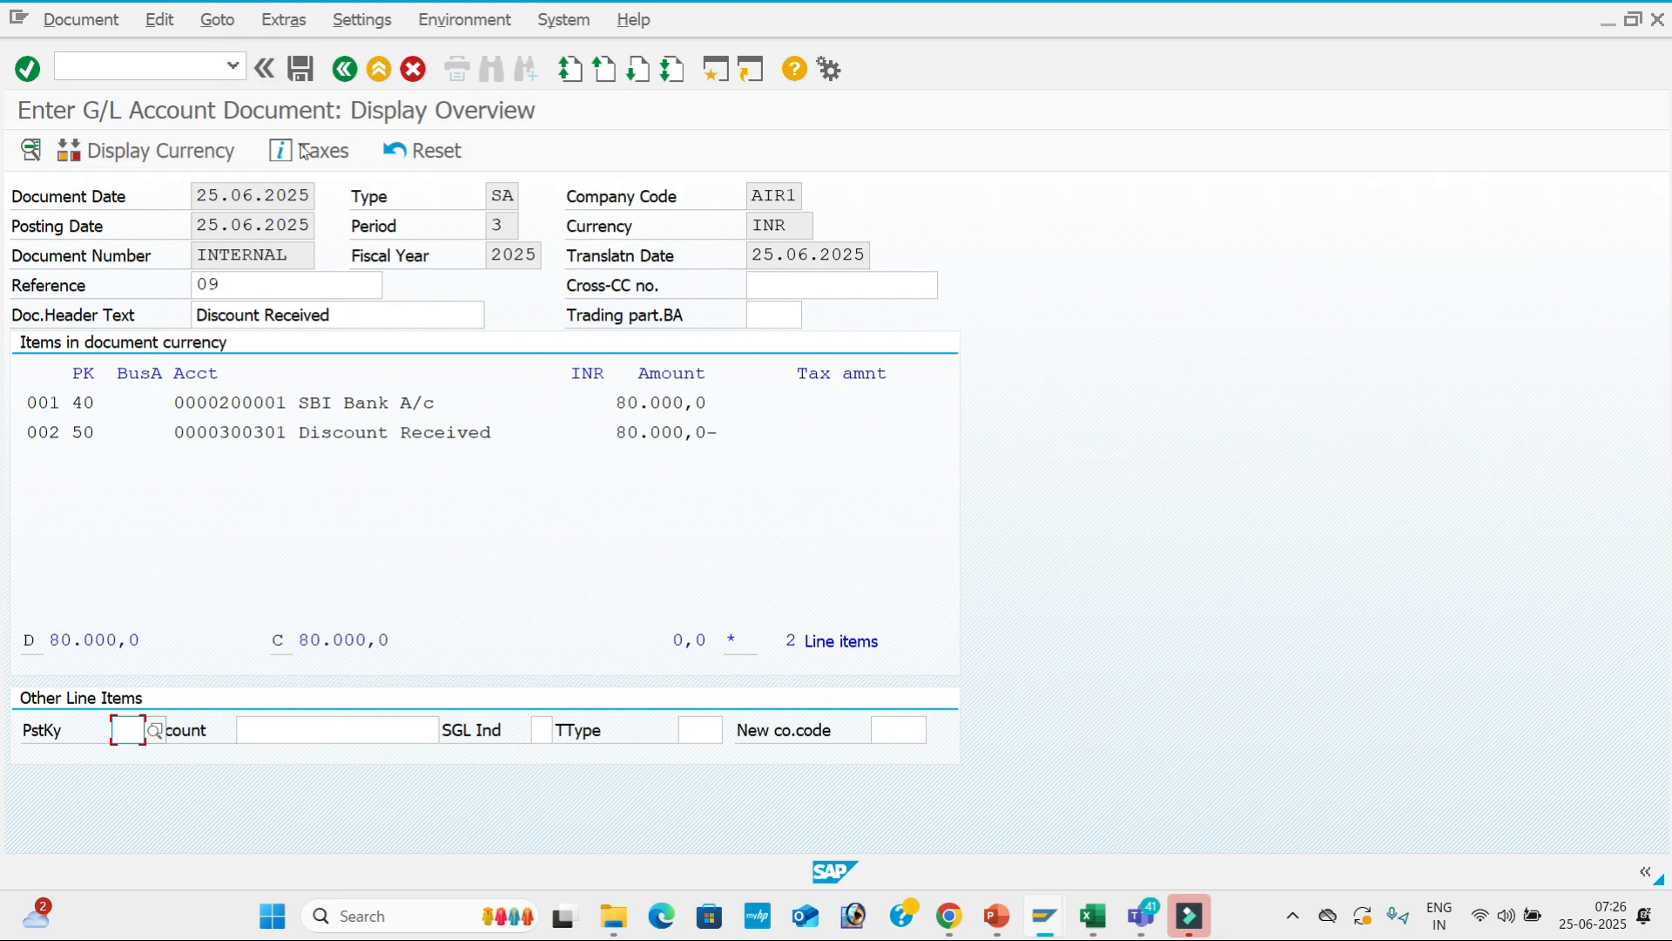
left_click(300, 68)
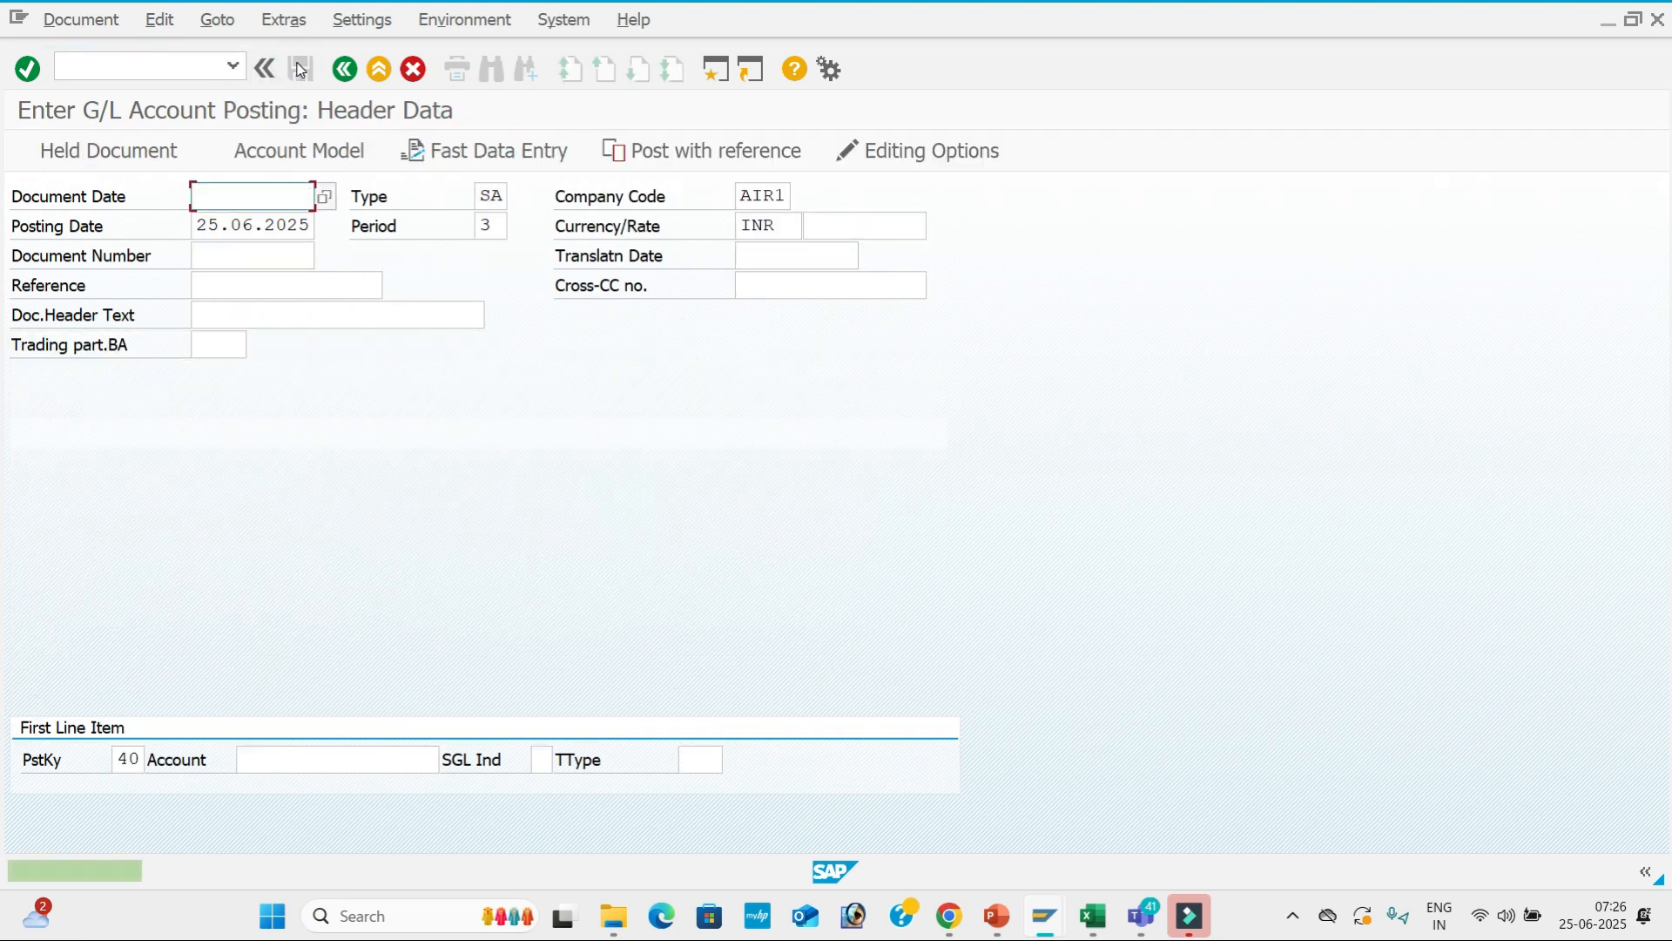
Run the G/L line item report for Discount Received account 300301 in AIR1.
key("alt+Tab")
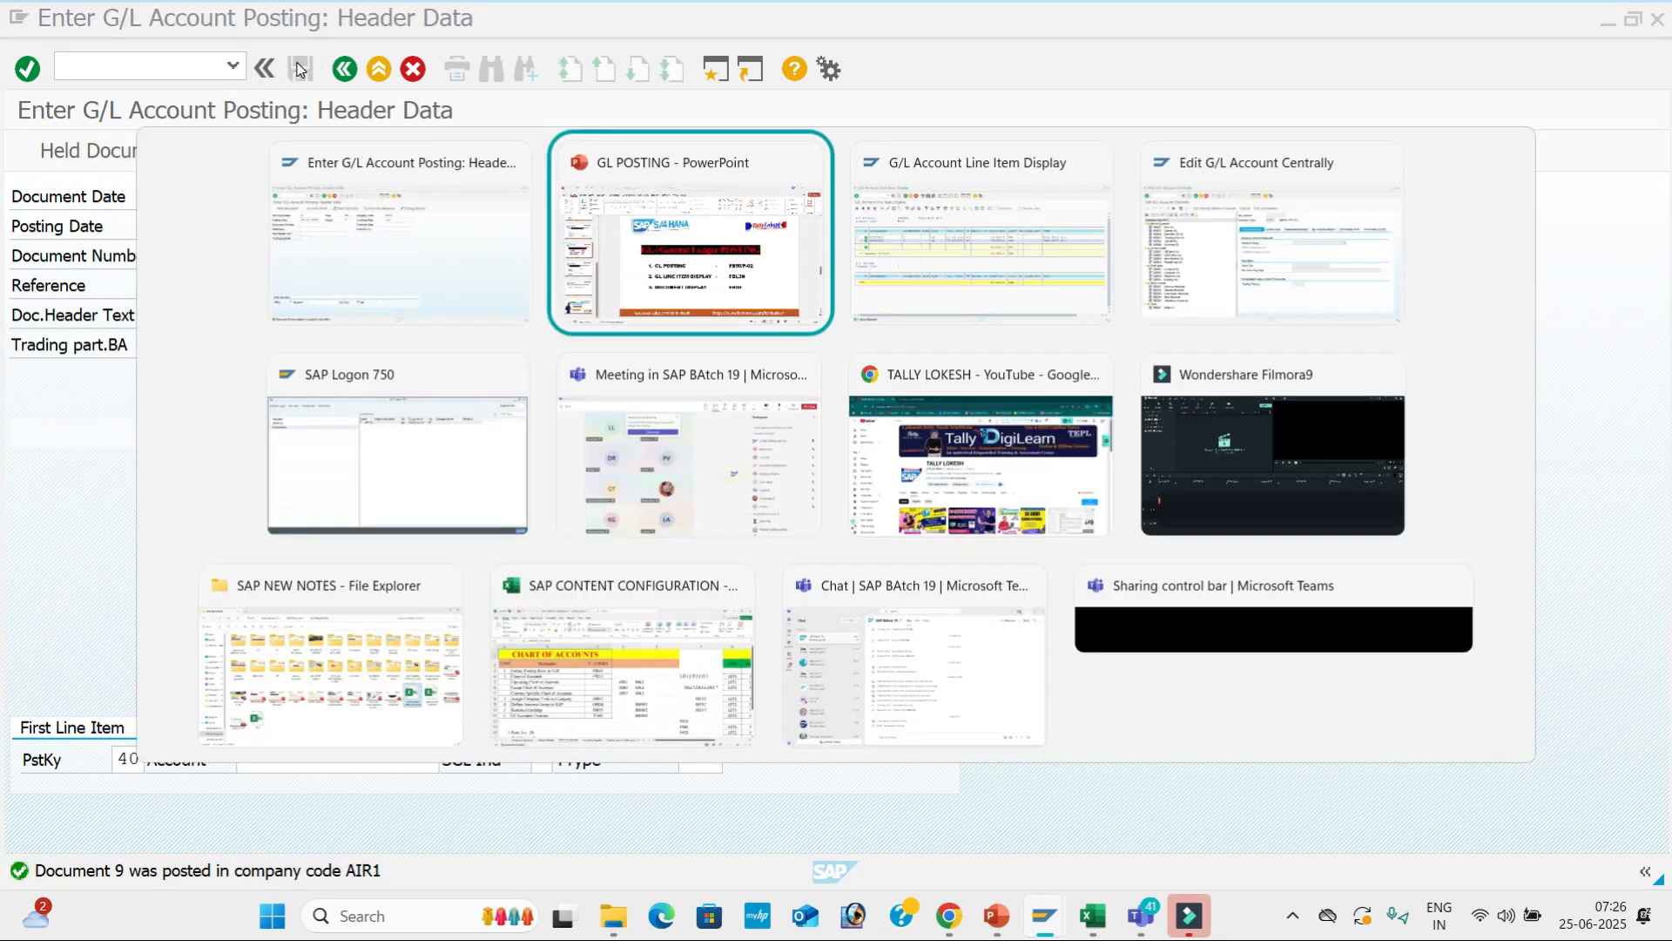
key("alt+Tab")
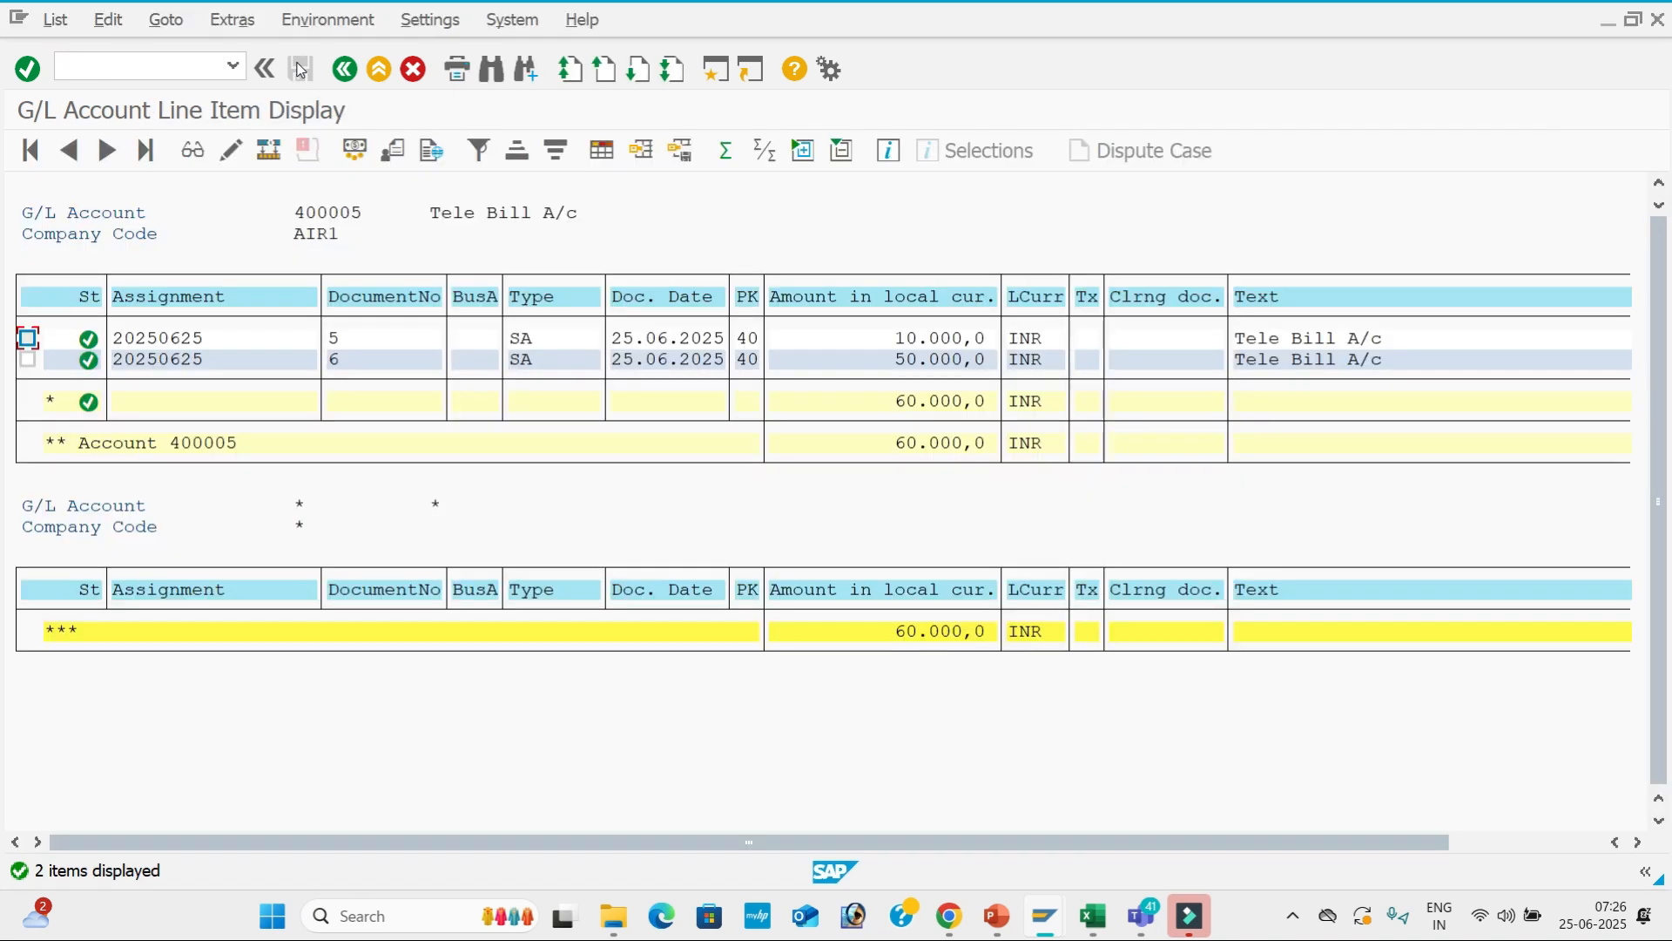
left_click(346, 69)
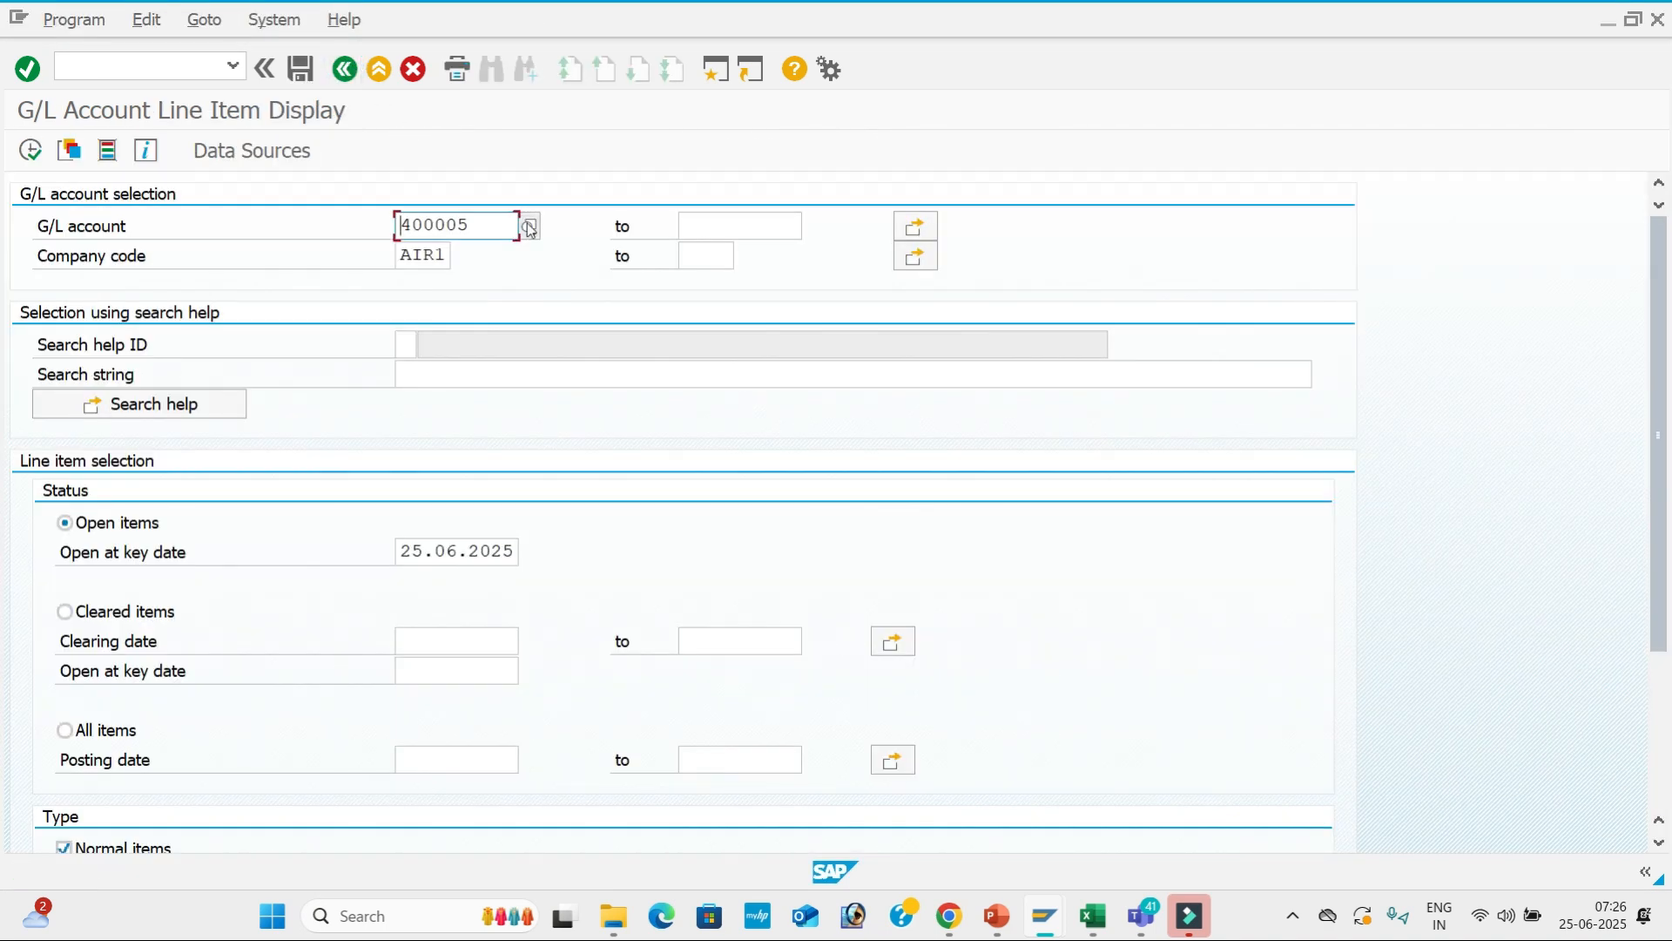
left_click(529, 229)
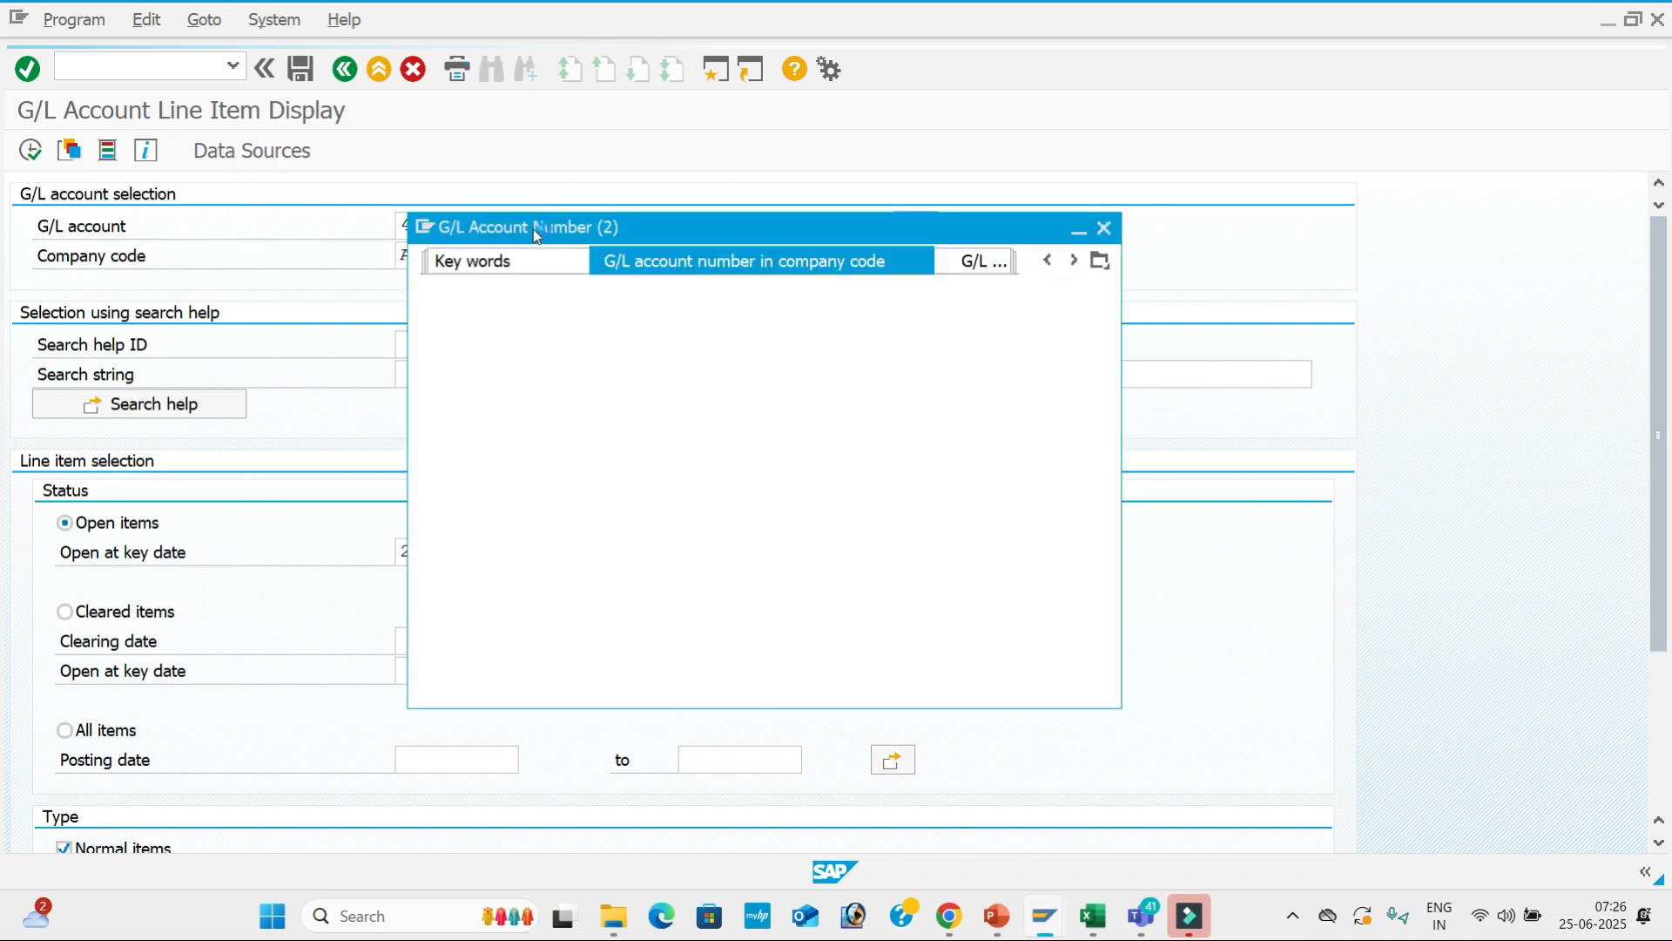
key("Return")
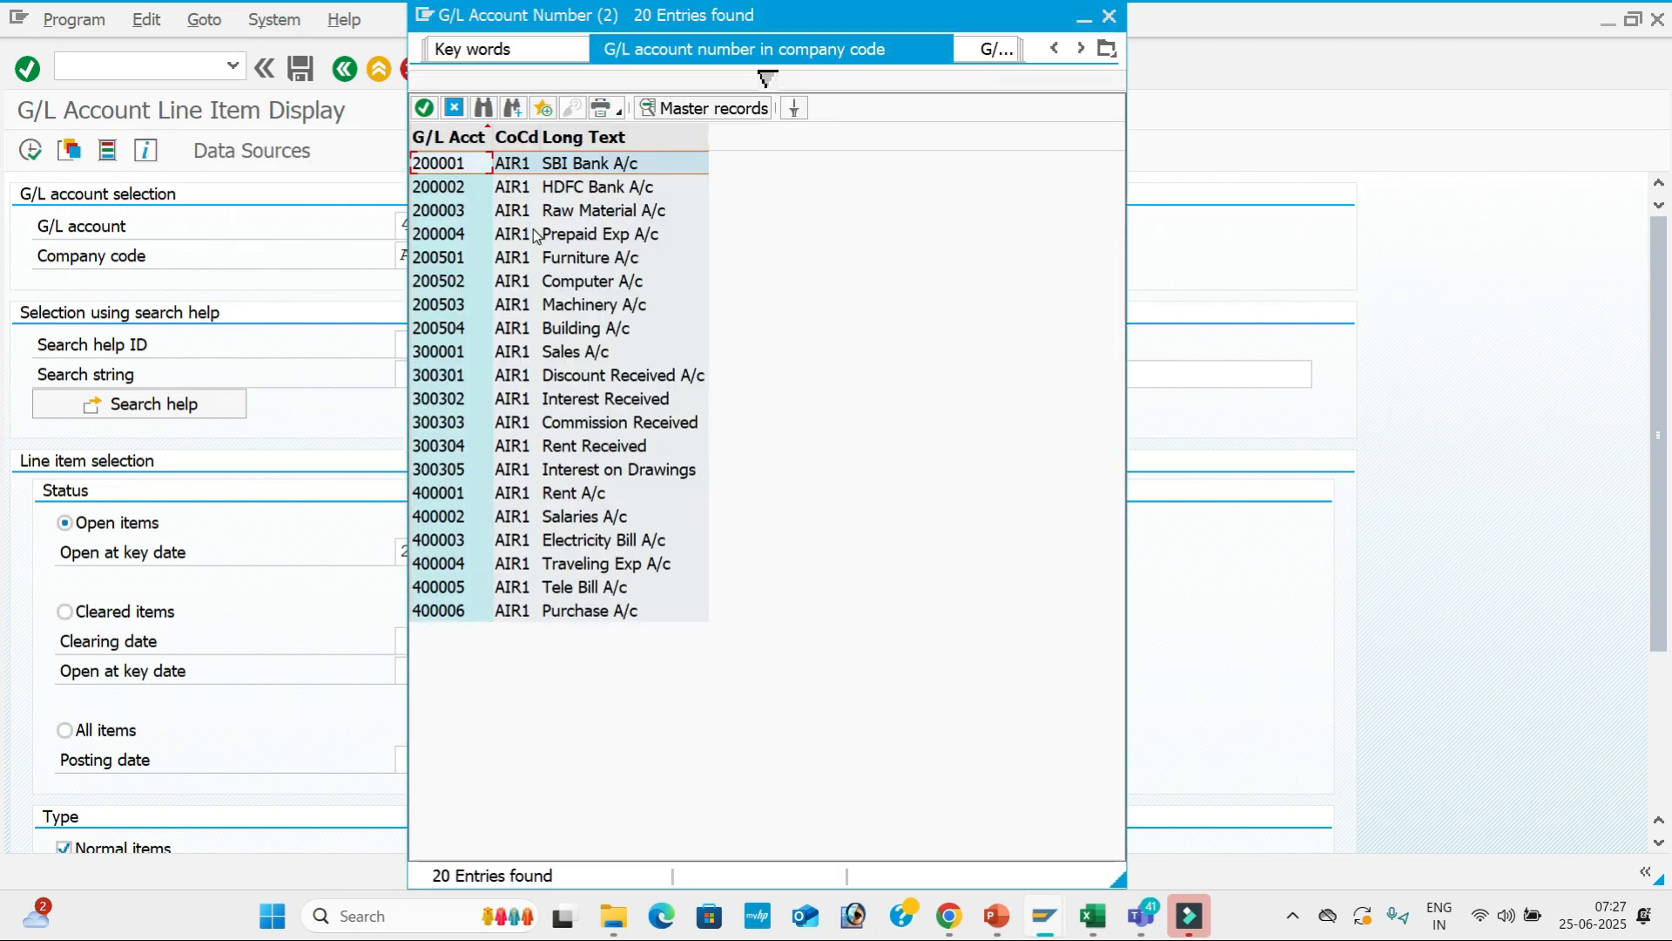
double_click(595, 382)
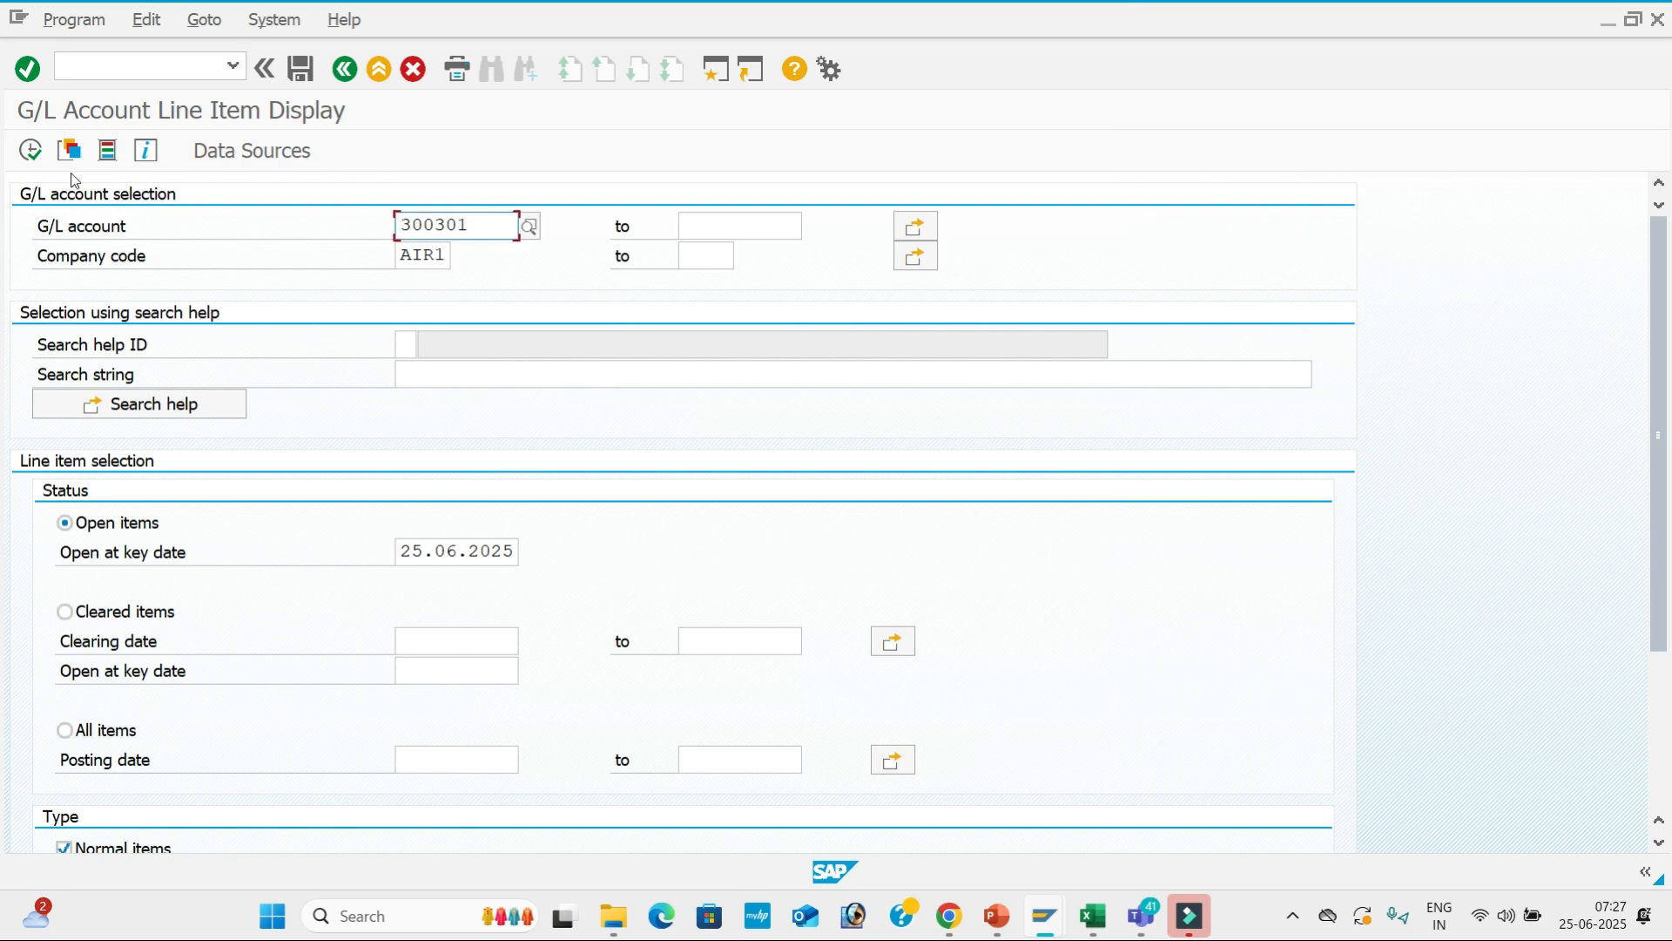
left_click(33, 150)
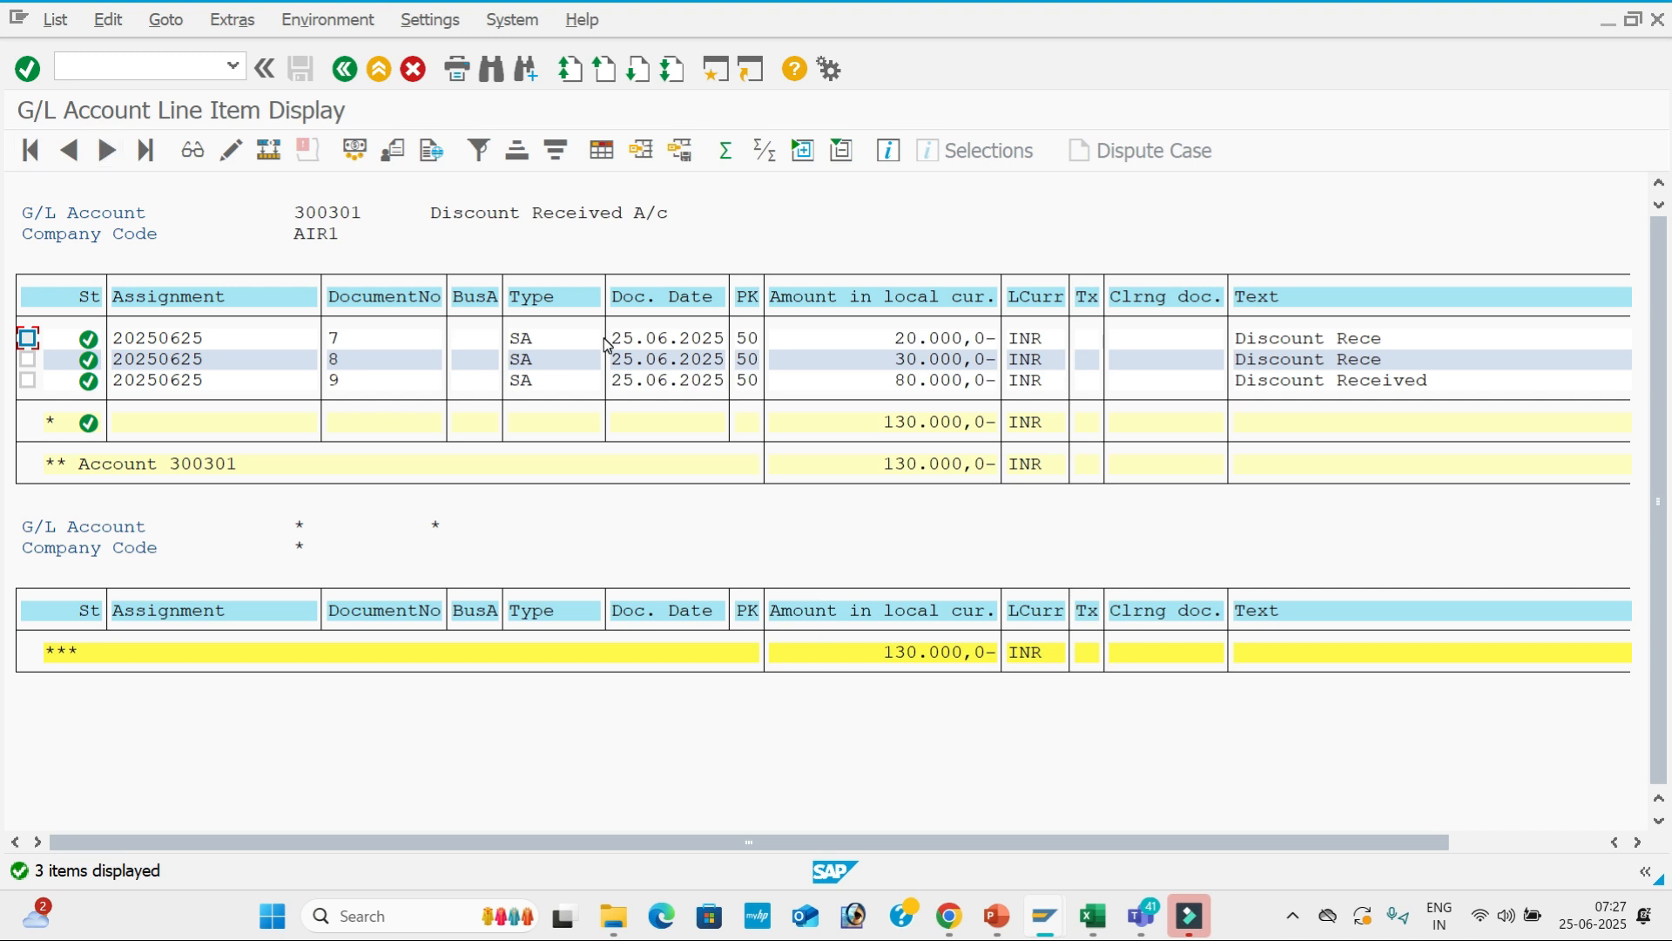
Return to the report selection screen and start a new transaction with /N.
left_click(345, 69)
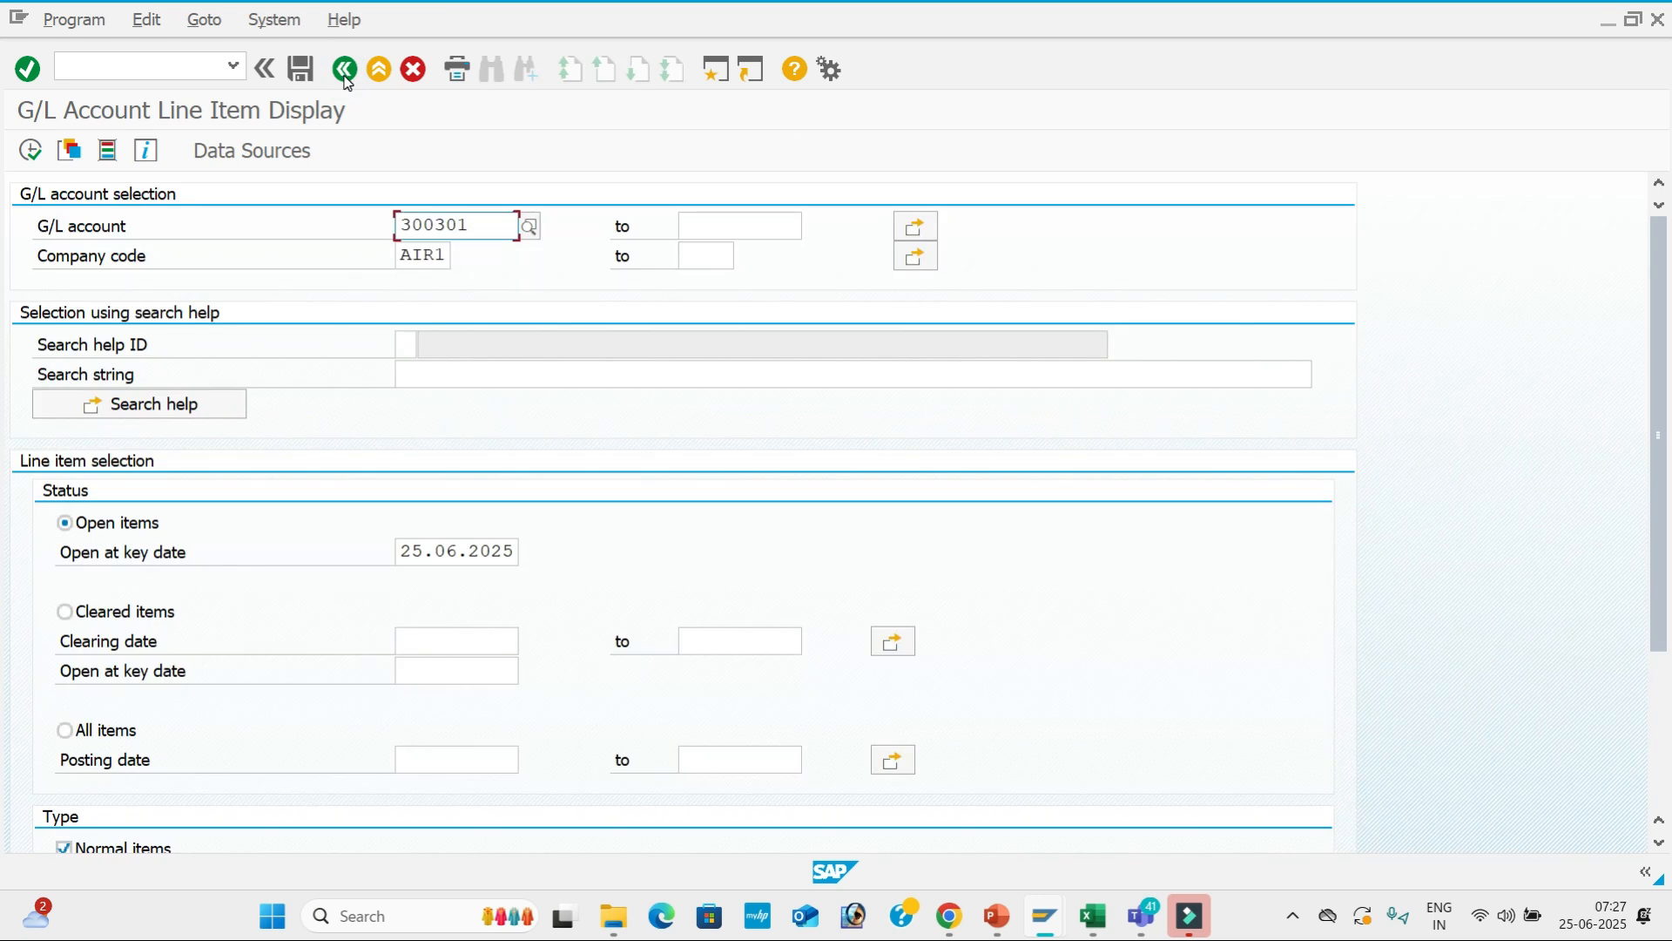
left_click(136, 63)
type("/N")
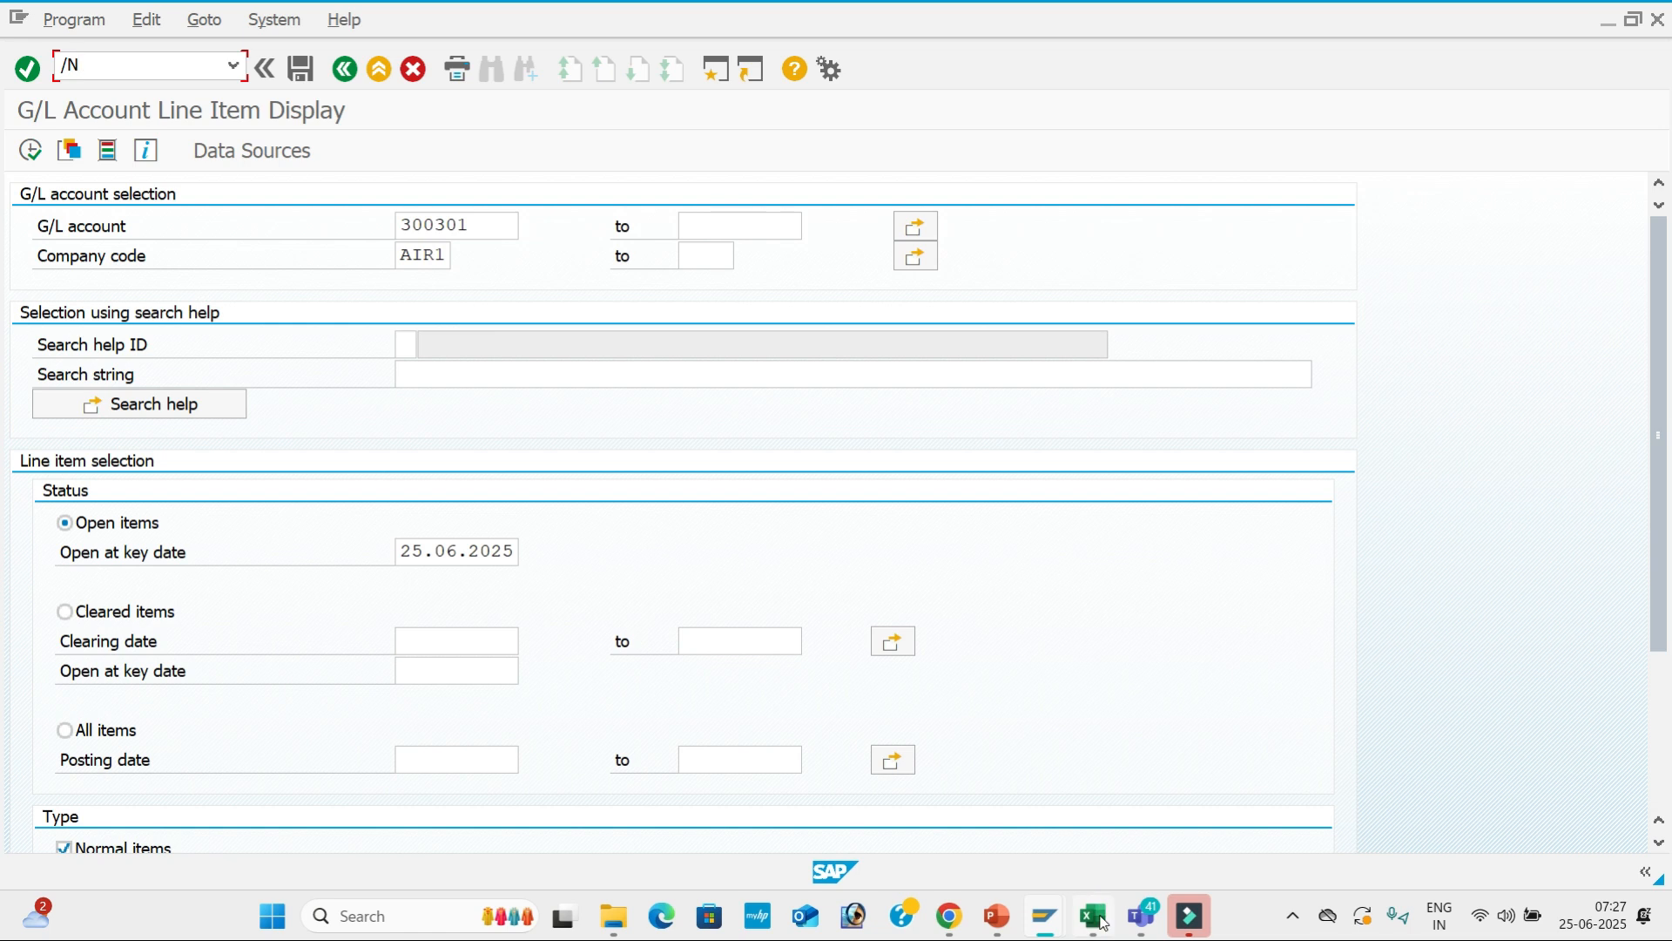
mouse_move(1102, 922)
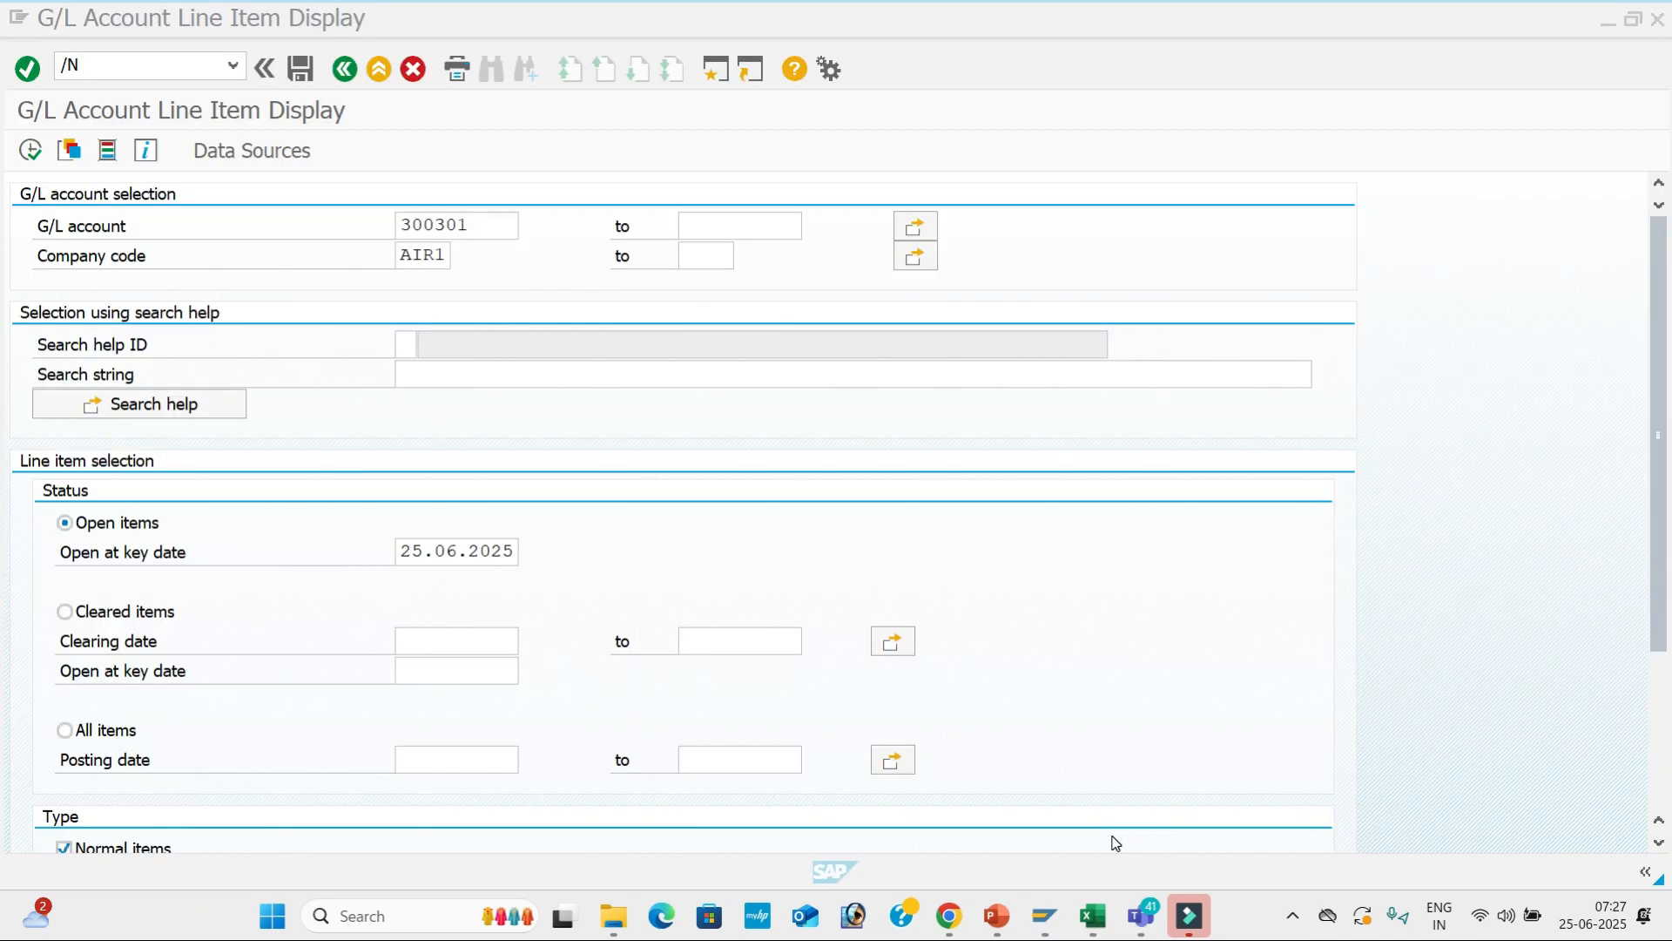
View the Global Settings sheet in the Excel workbook, then return to SAP's command field.
key("alt+Tab")
key("Tab")
key("Tab")
key("Tab")
key("Tab")
key("Tab")
key("Tab")
key("Tab")
key("Tab")
key("Tab")
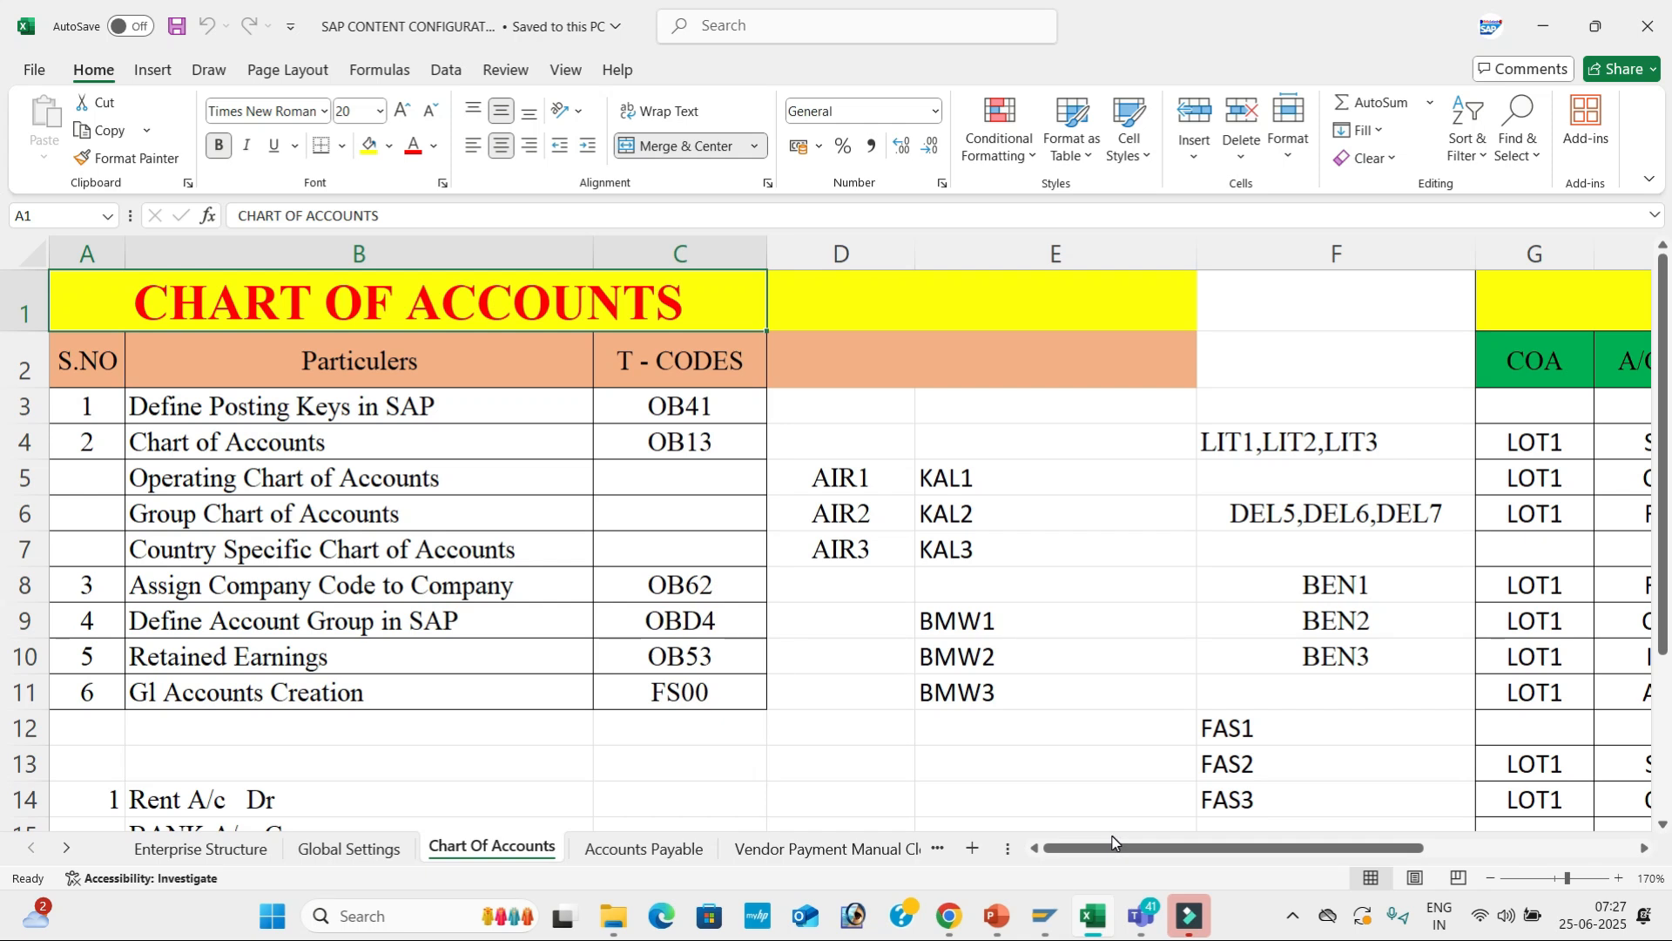
left_click(365, 856)
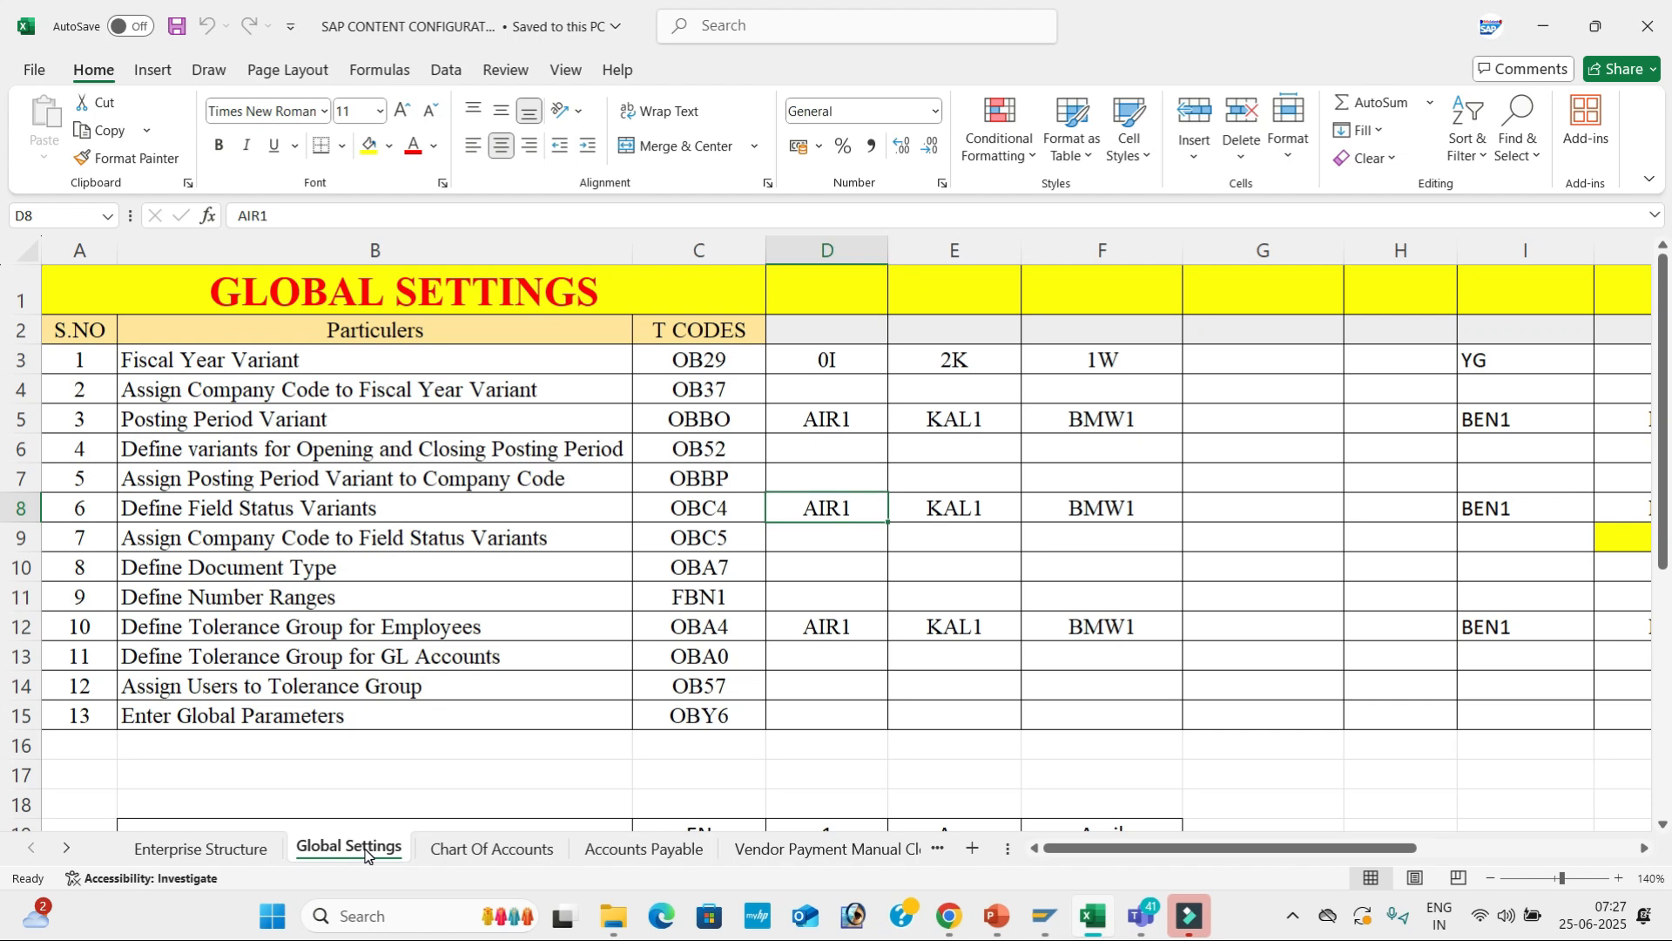
key("alt+Tab")
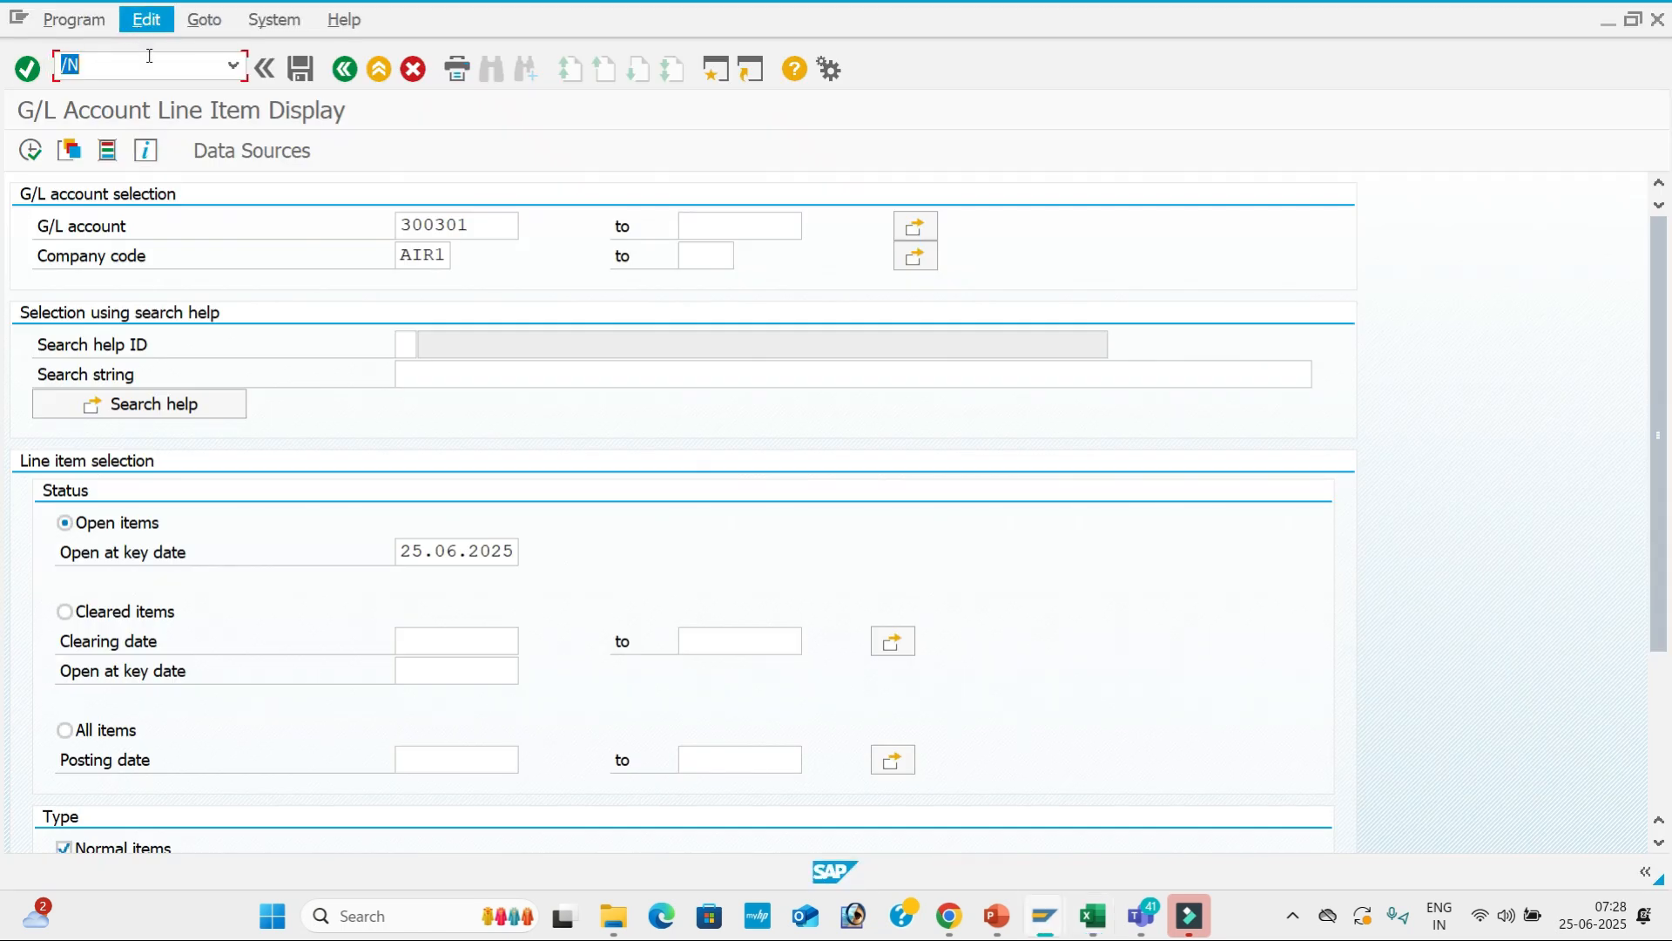
left_click(149, 65)
Open OBC4 and display the field status groups of variant AIR1.
type("OBC4")
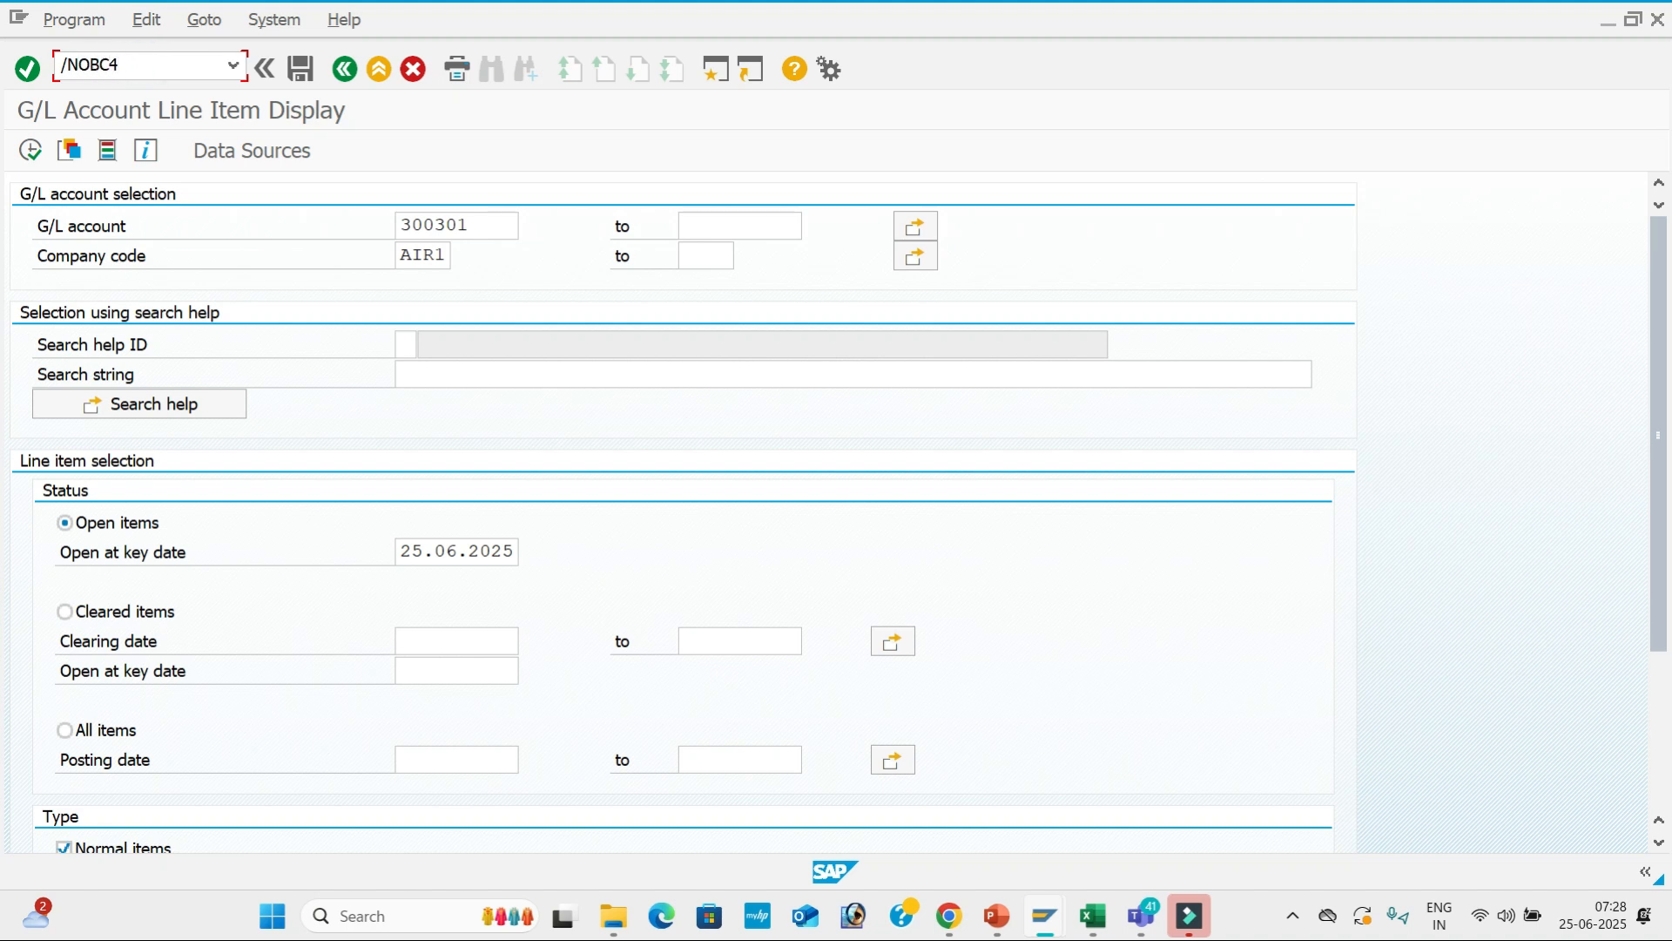
key("Return")
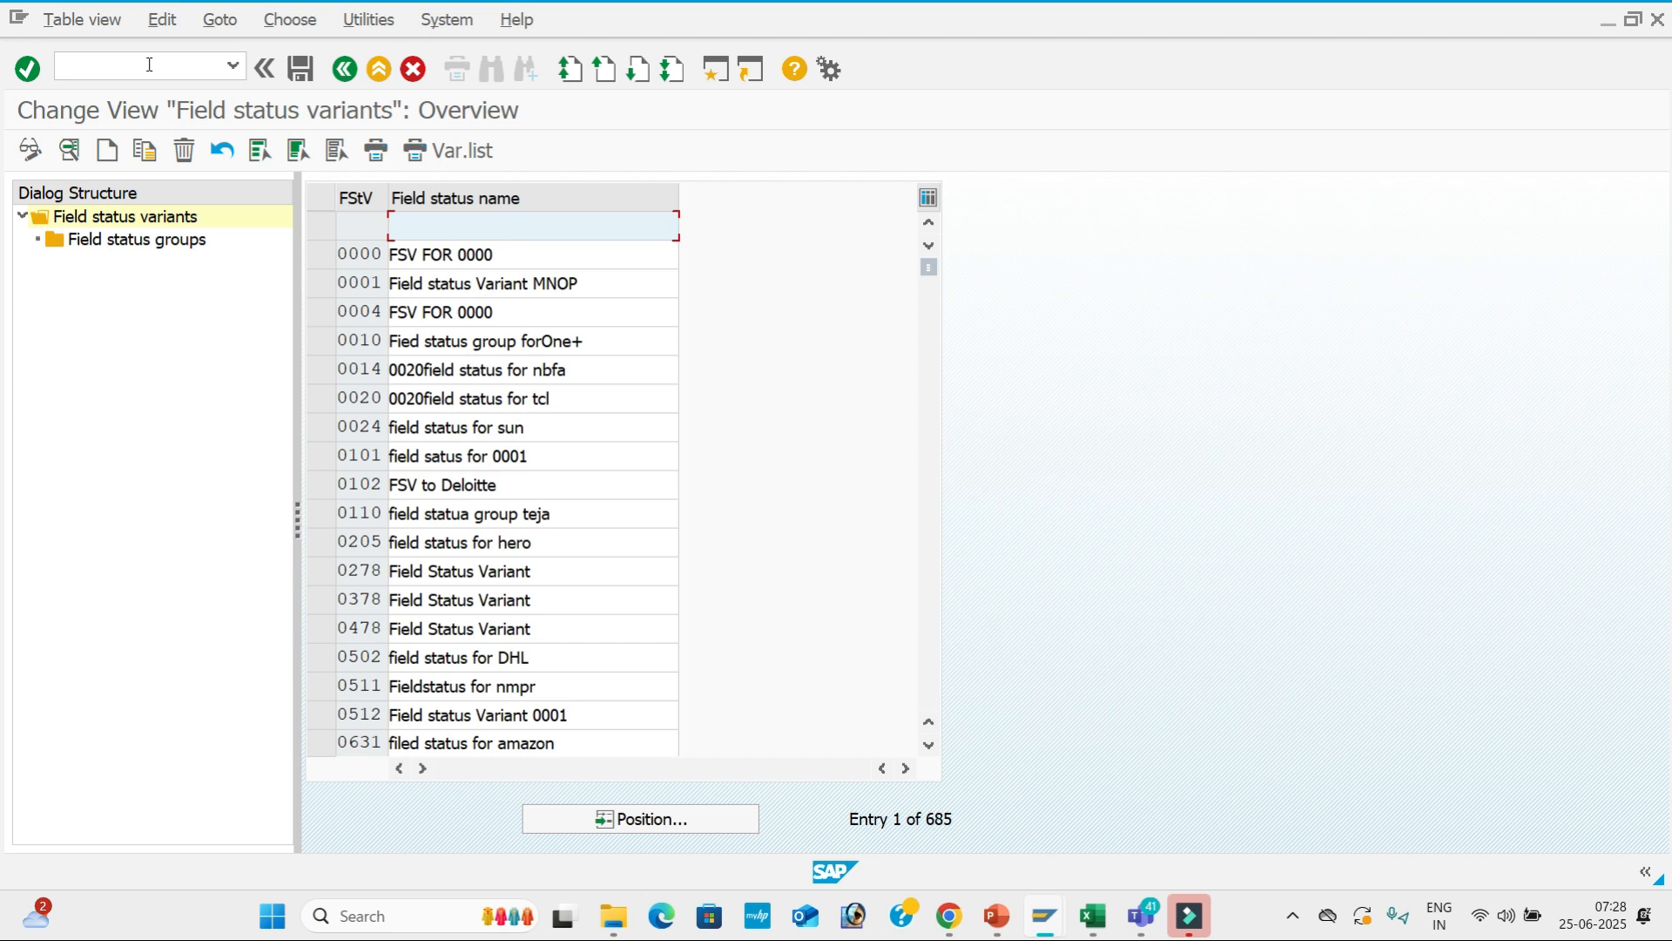
left_click(666, 832)
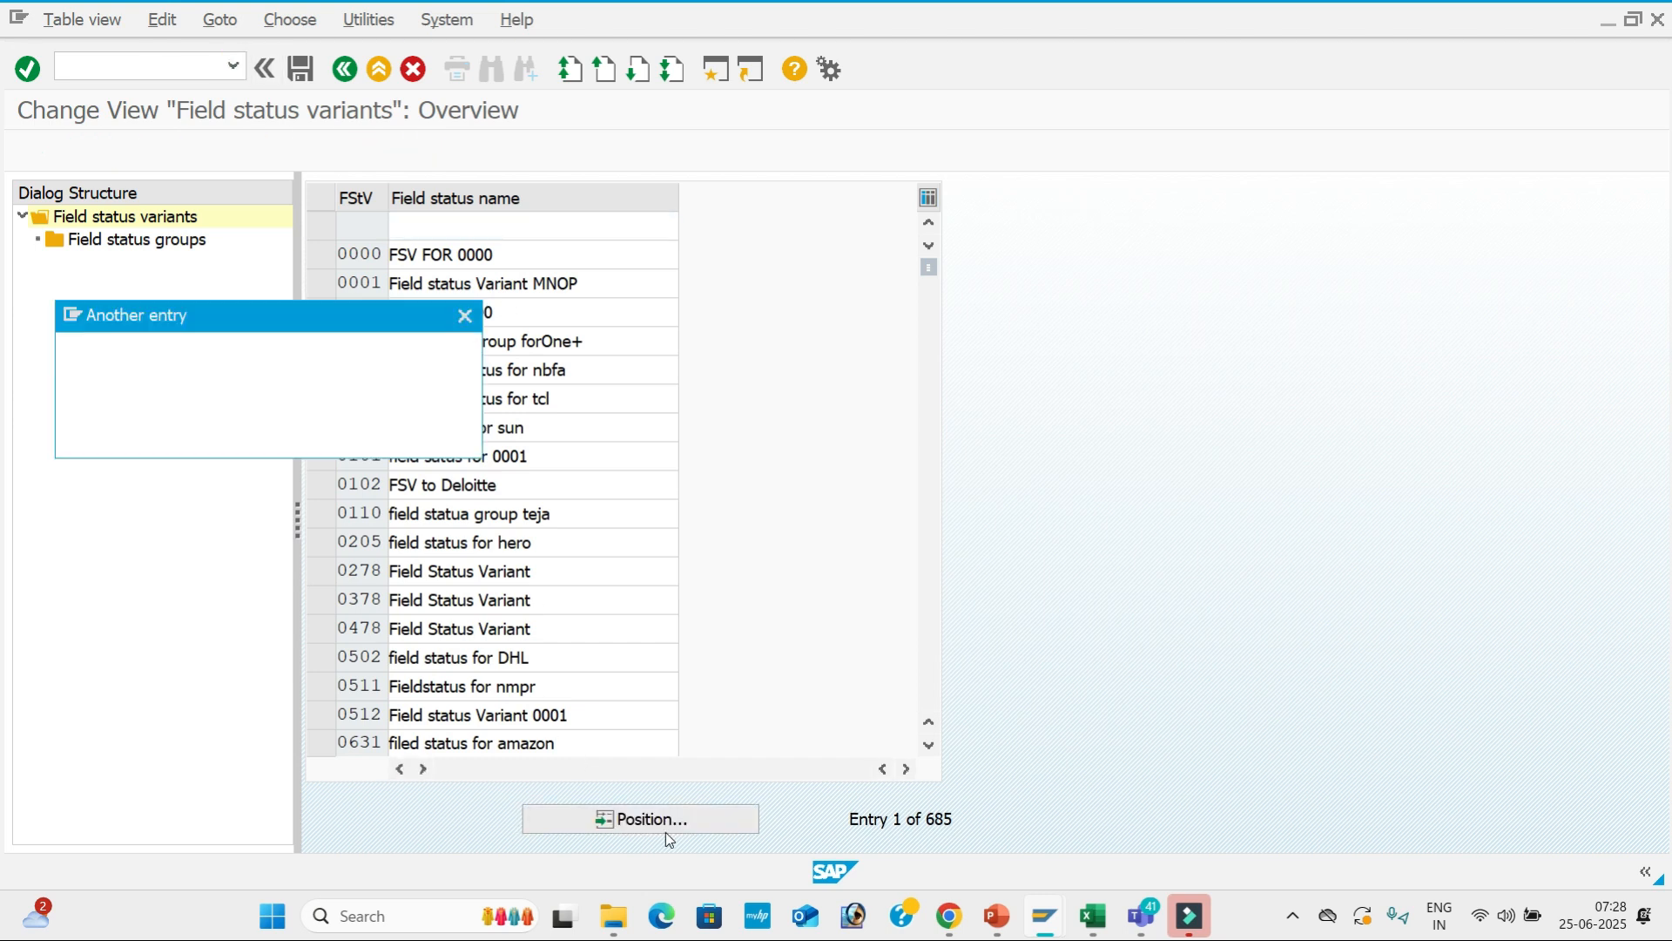
type("A1R1")
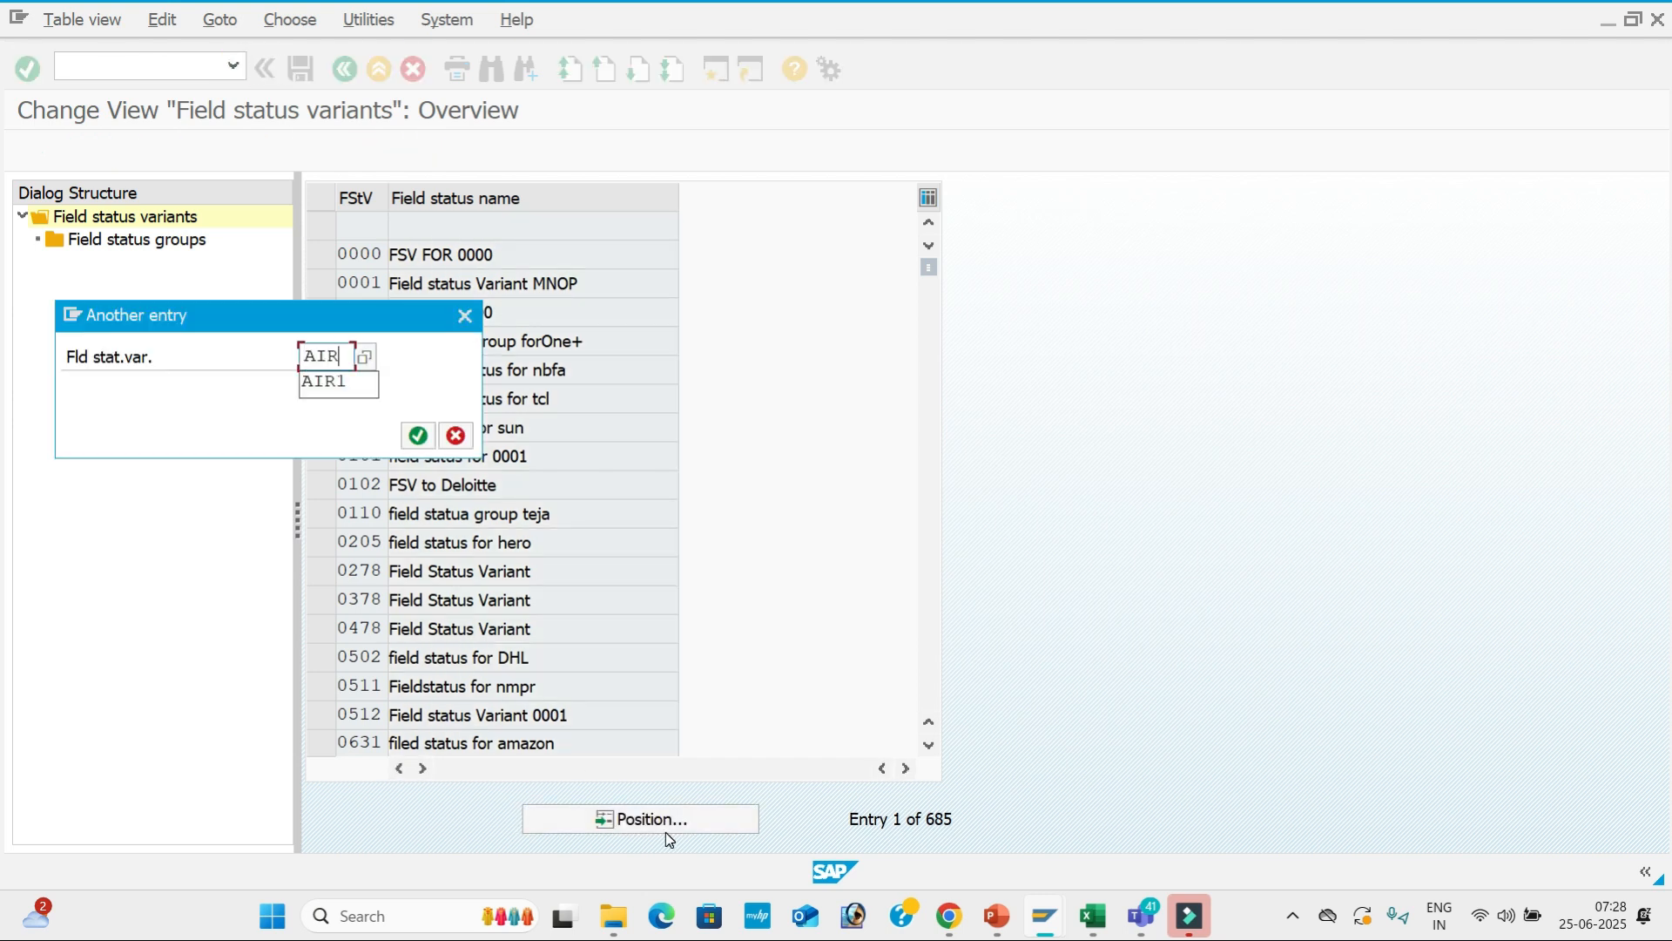
key("Return")
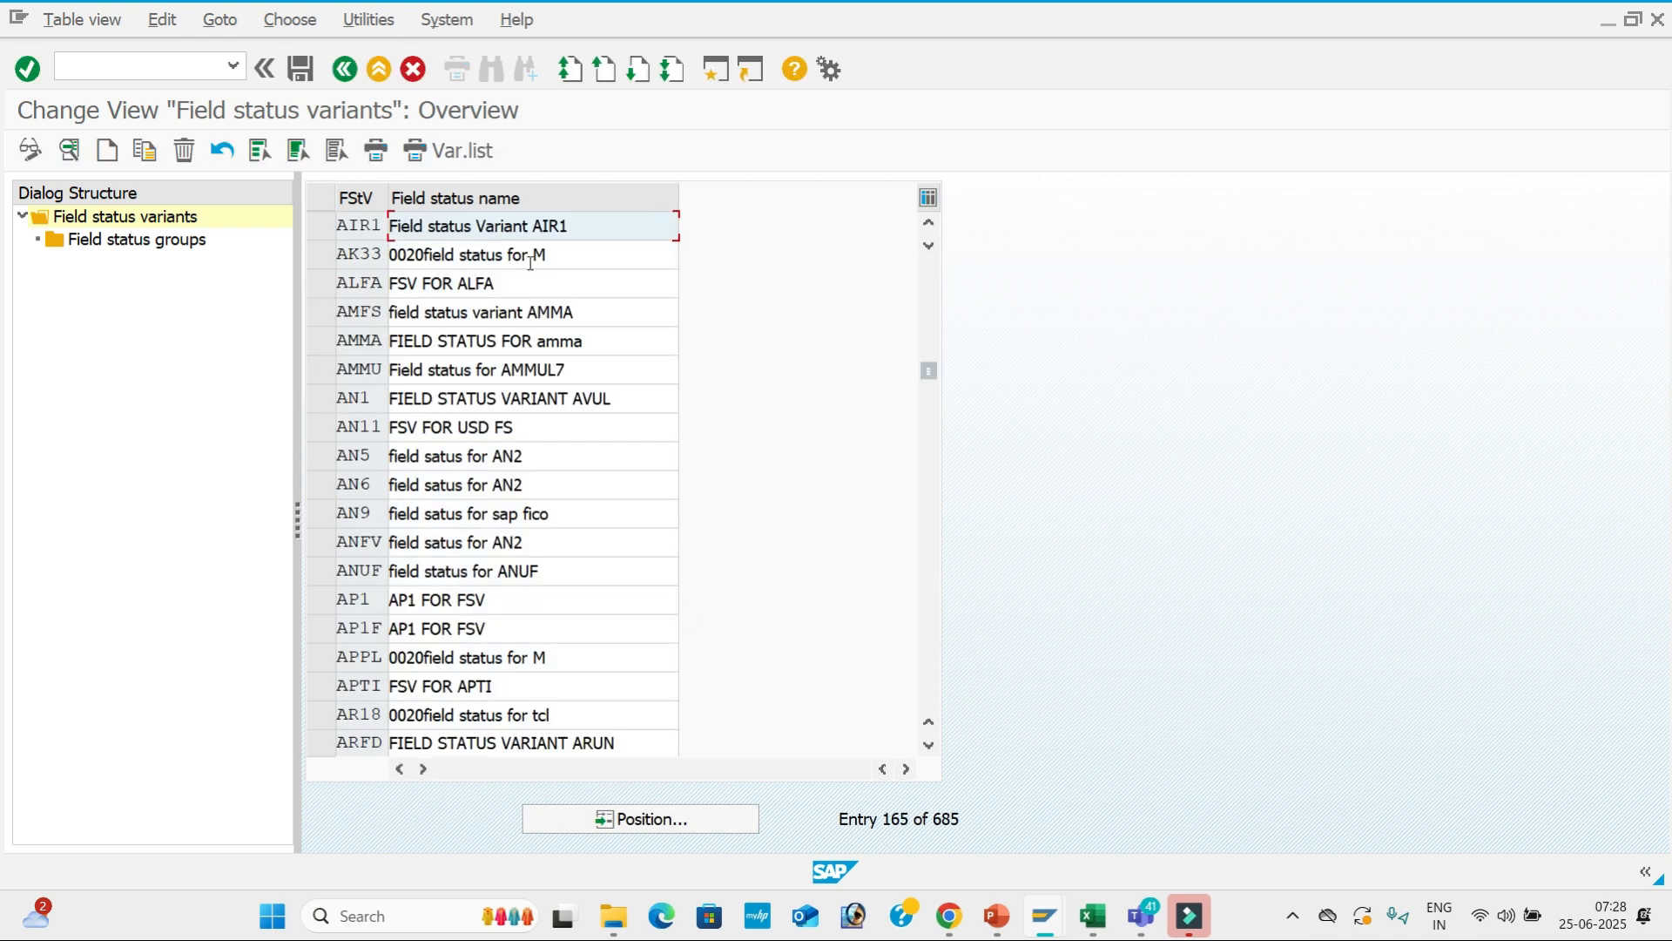
left_click(322, 225)
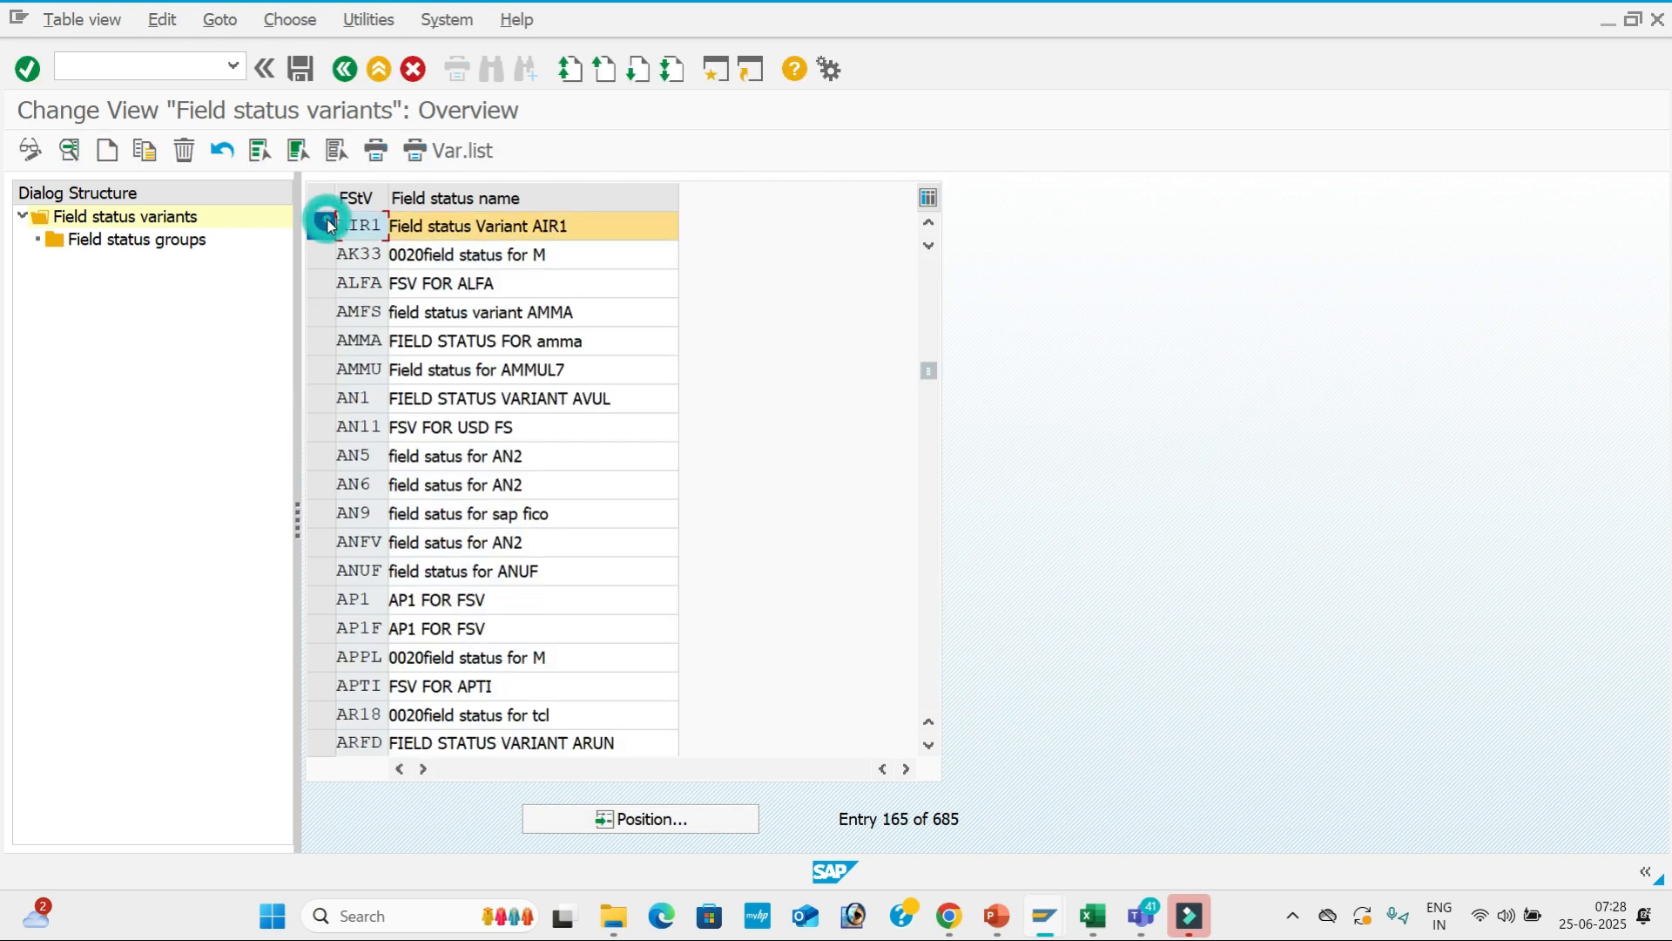
left_click(181, 241)
double_click(182, 241)
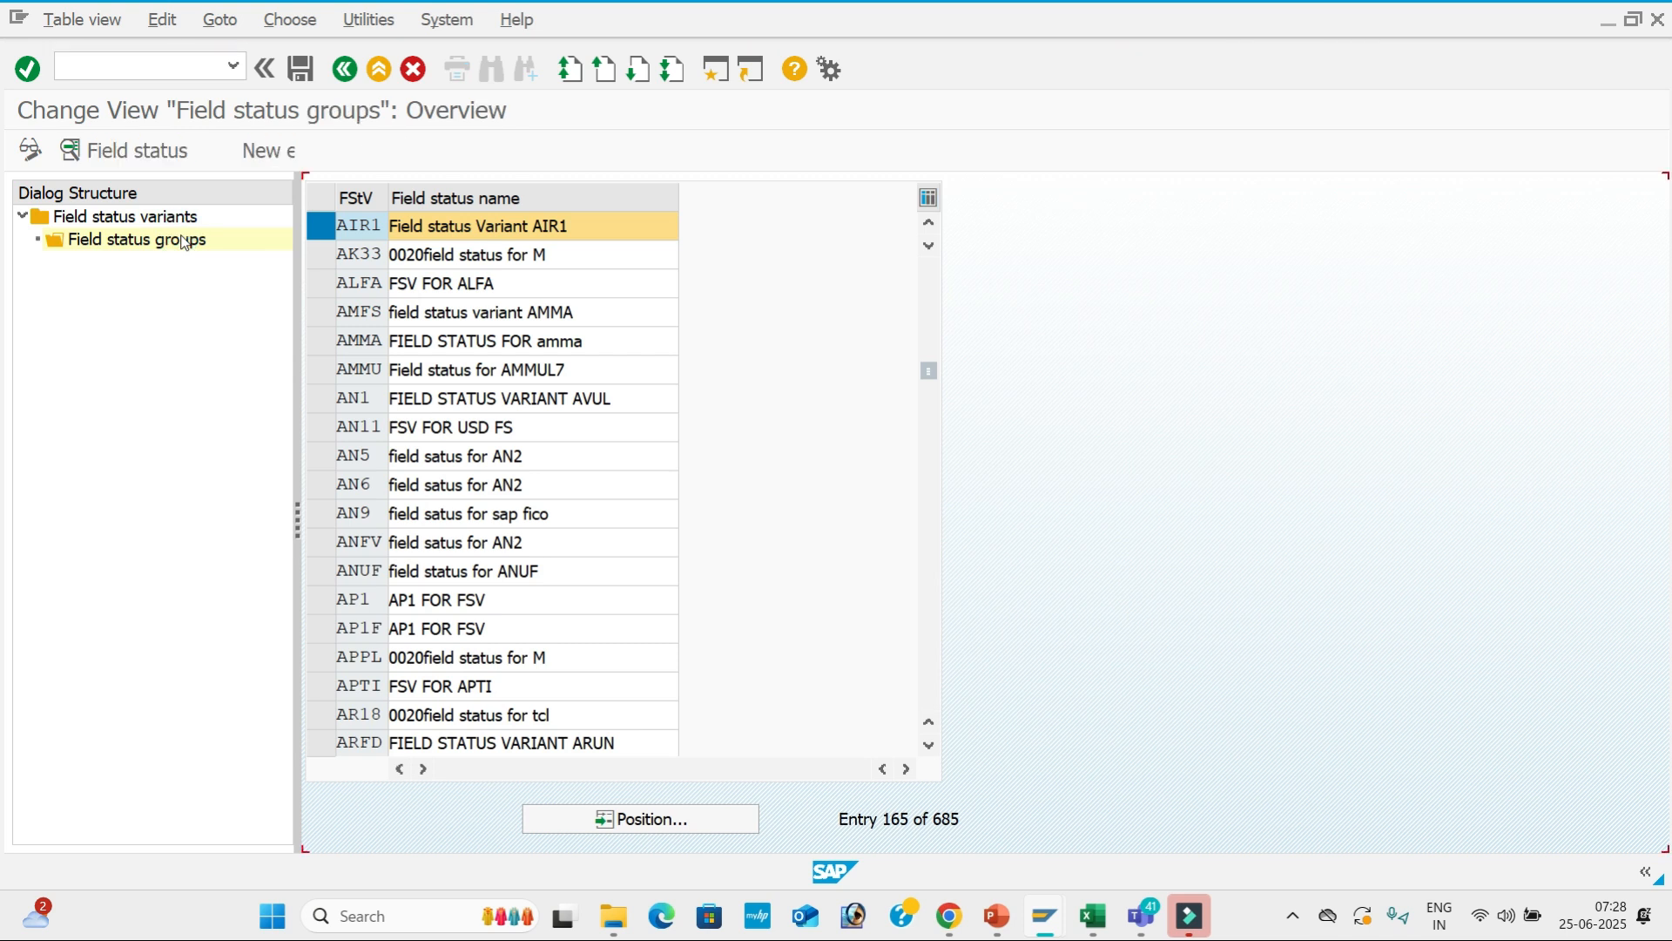
Set Text to optional entry in G001 General data and save under the customizing request.
double_click(795, 313)
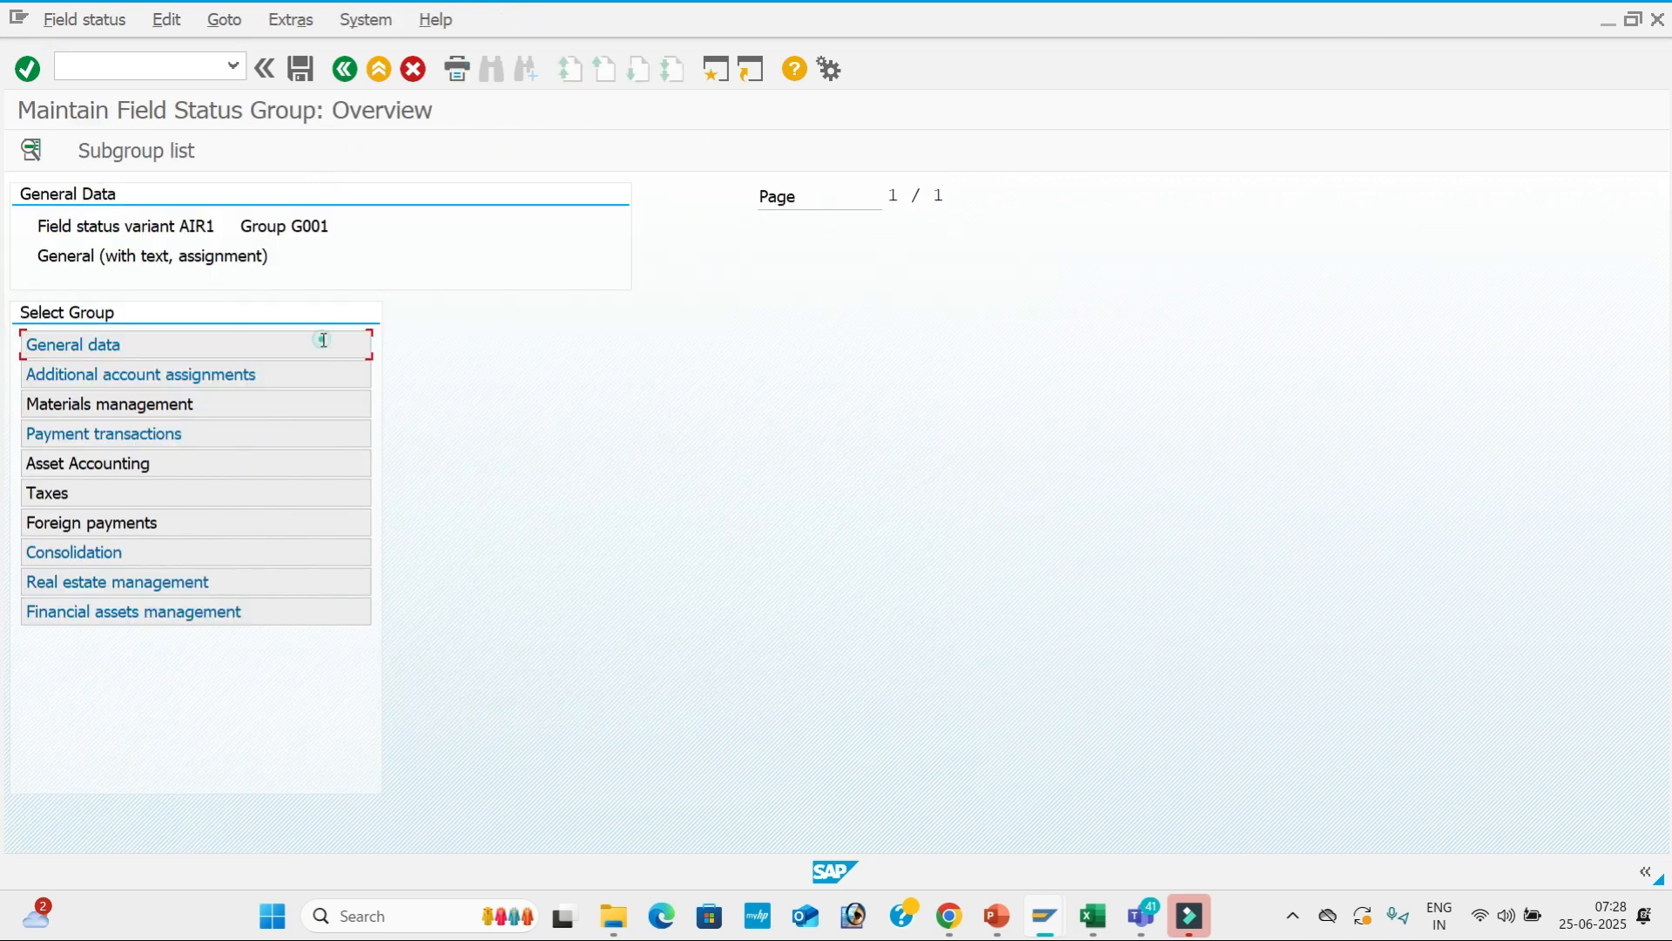
double_click(324, 342)
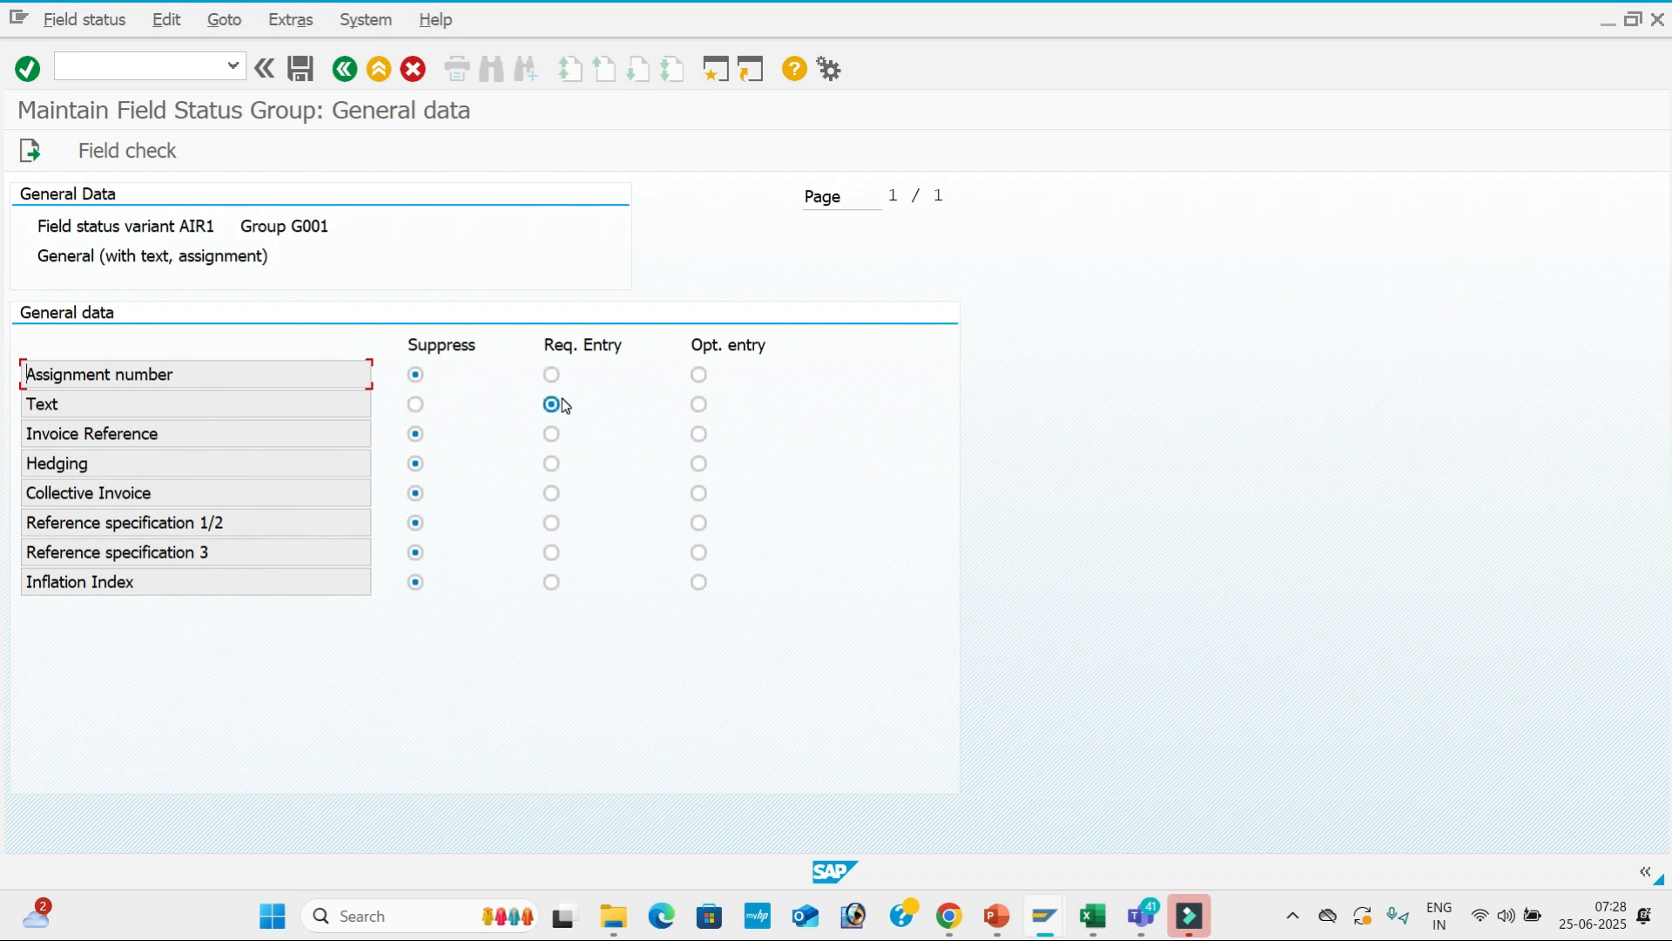
left_click(700, 405)
left_click(297, 69)
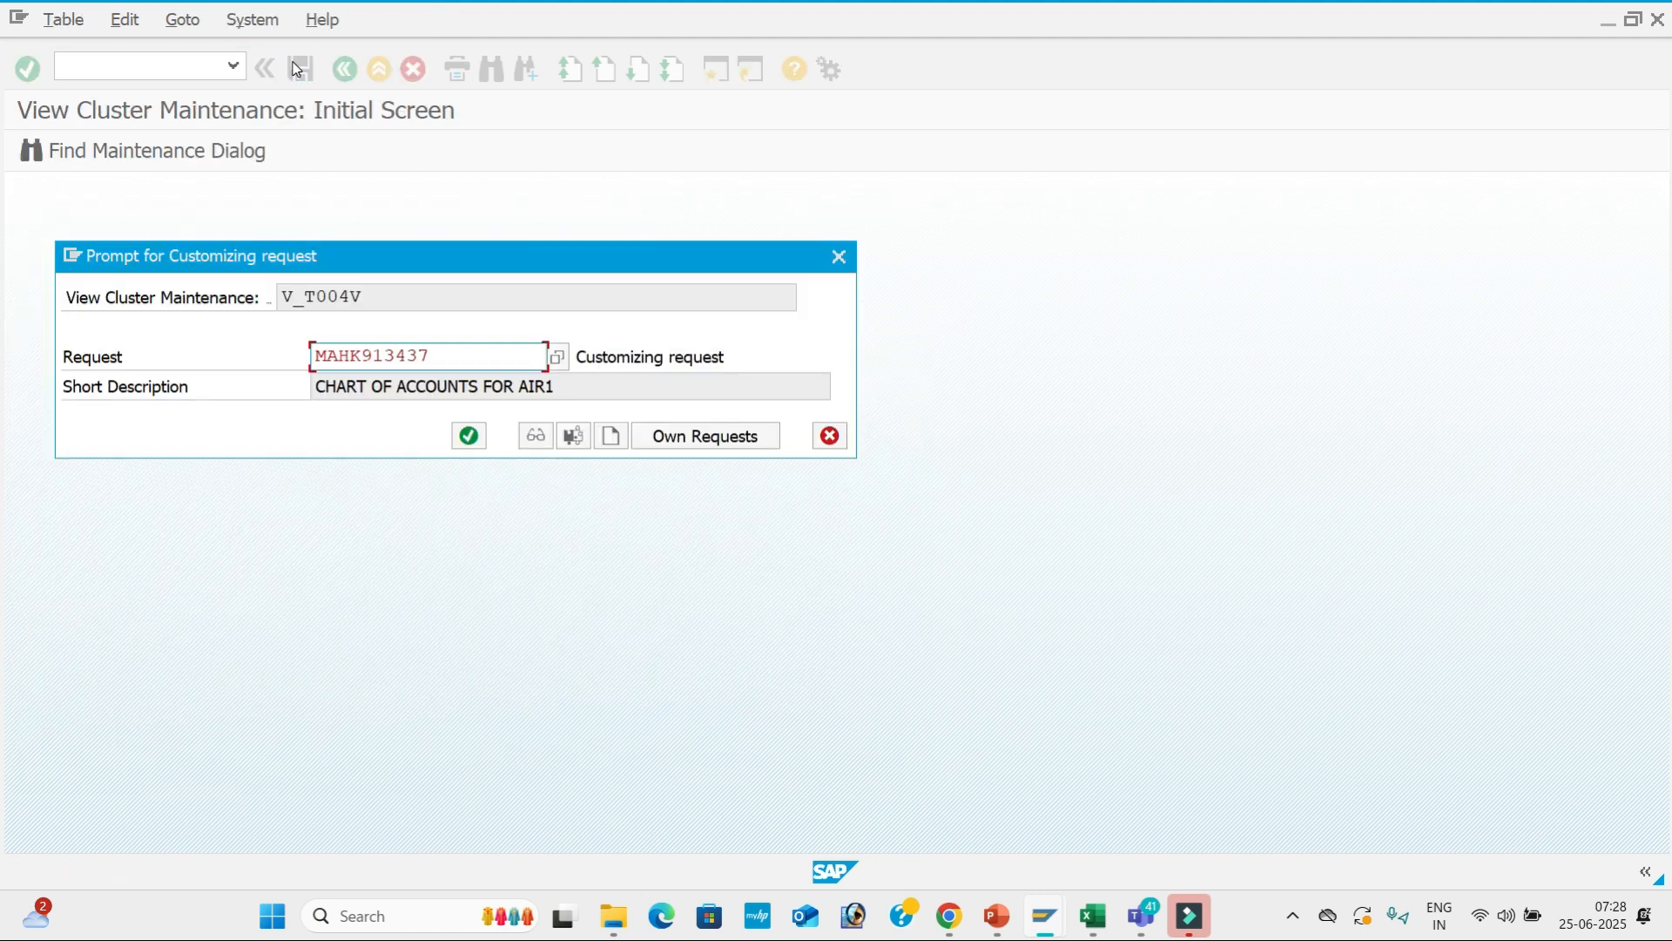
left_click(463, 431)
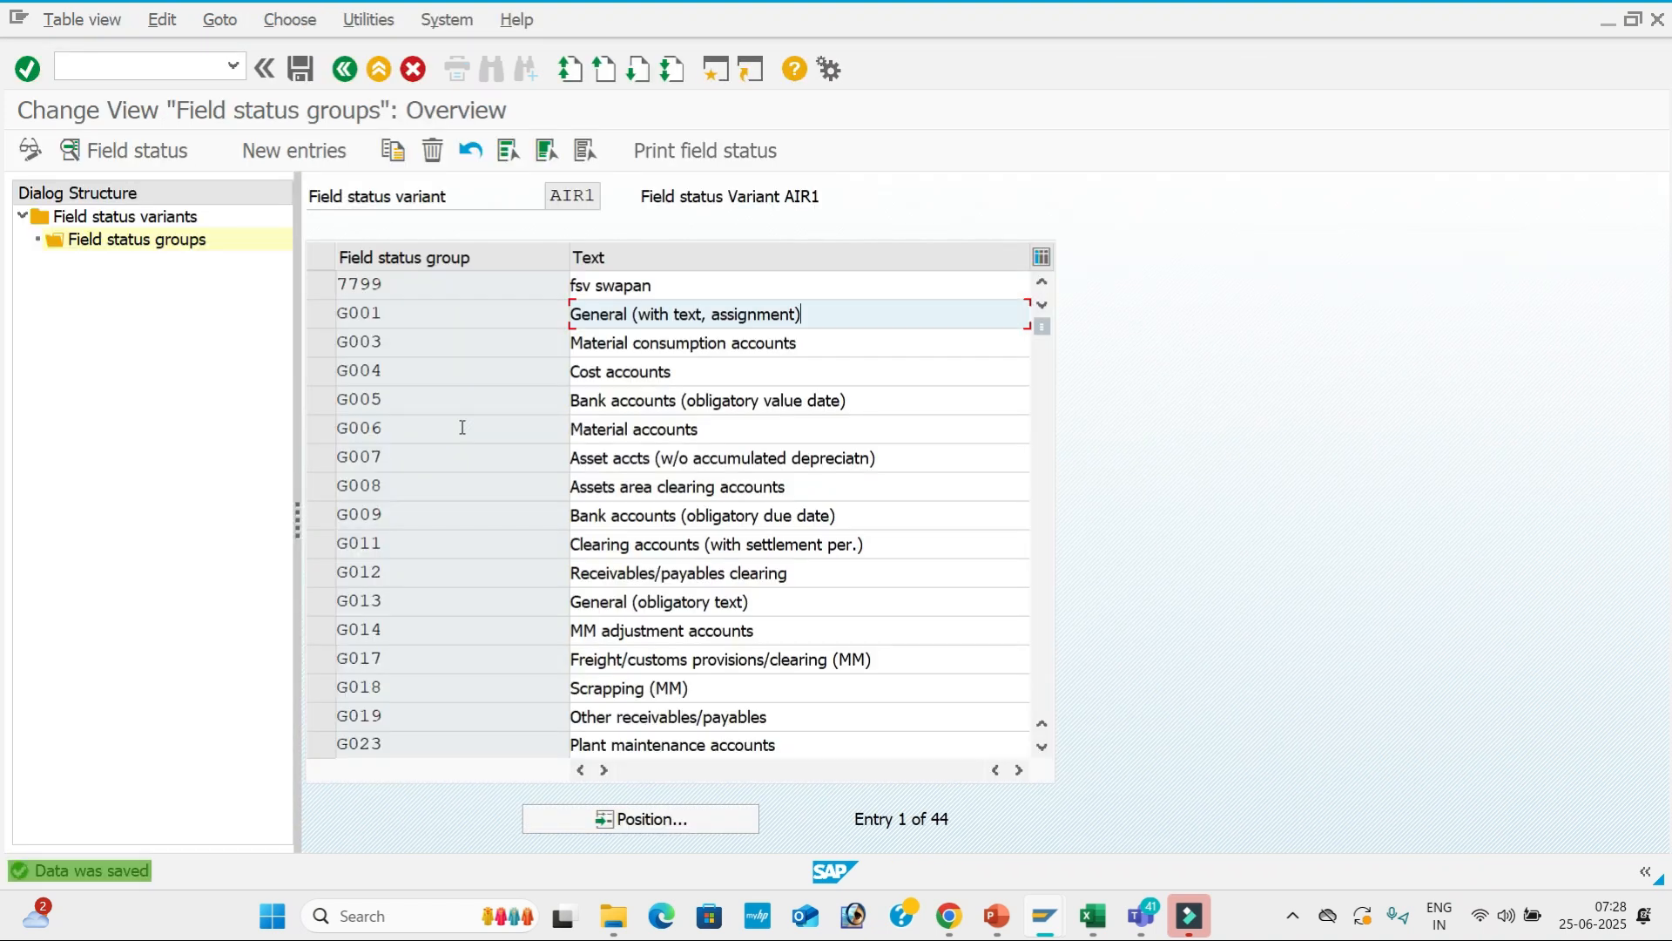
Review G001 subgroups and save Value date as optional under Payment transactions.
double_click(908, 306)
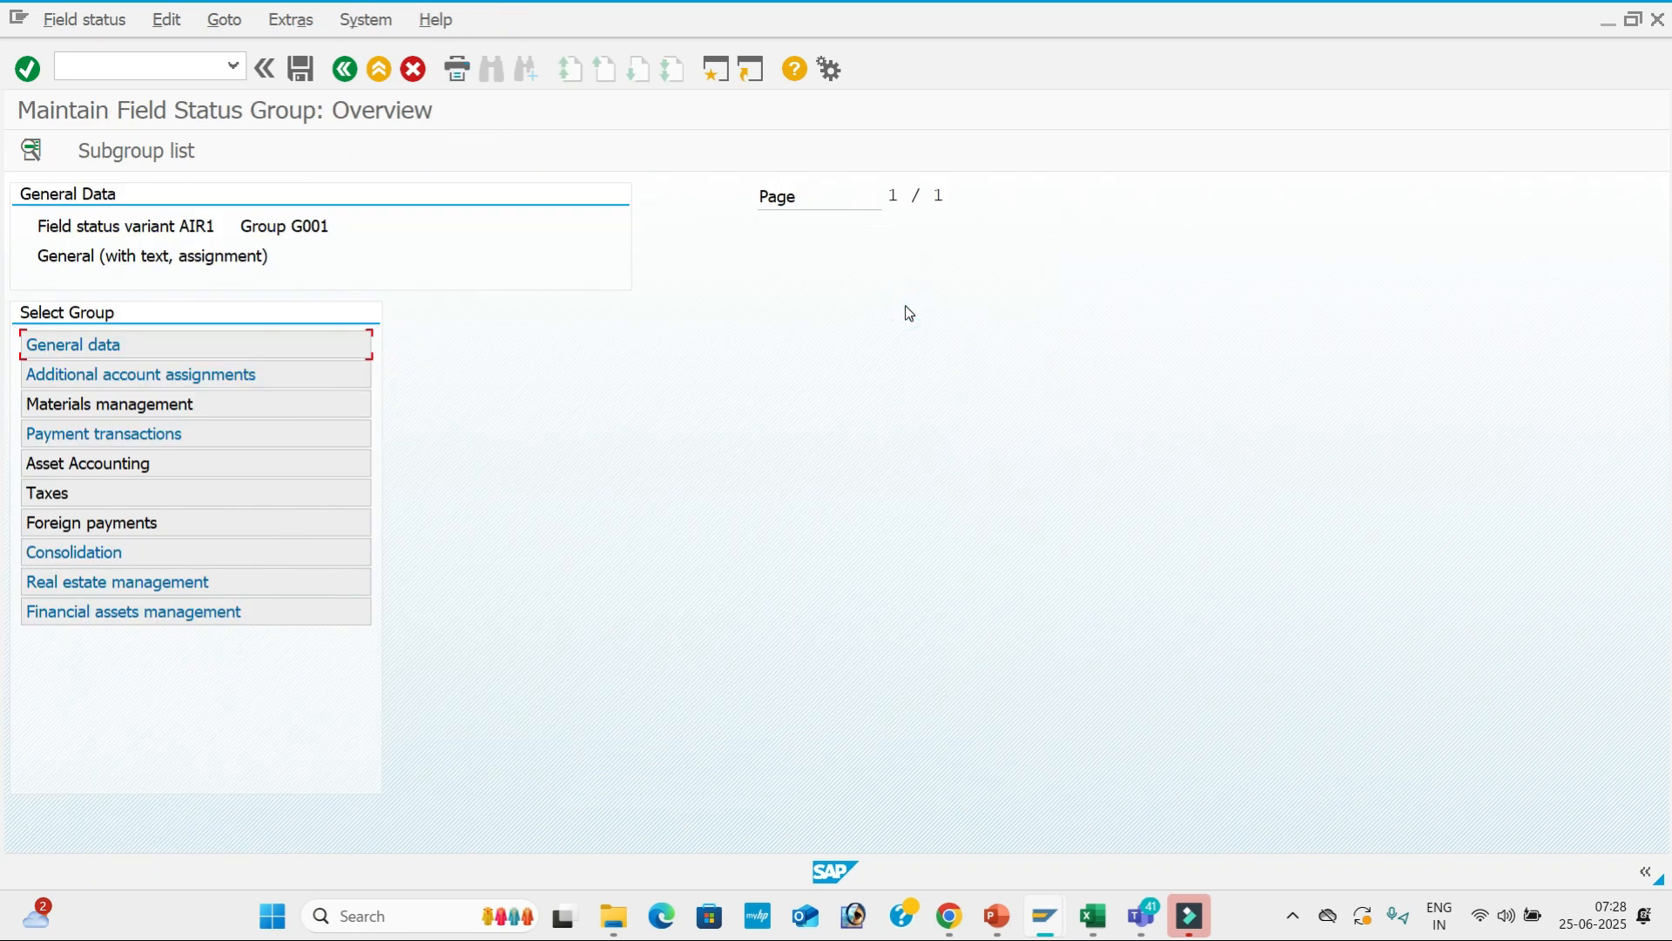
double_click(305, 388)
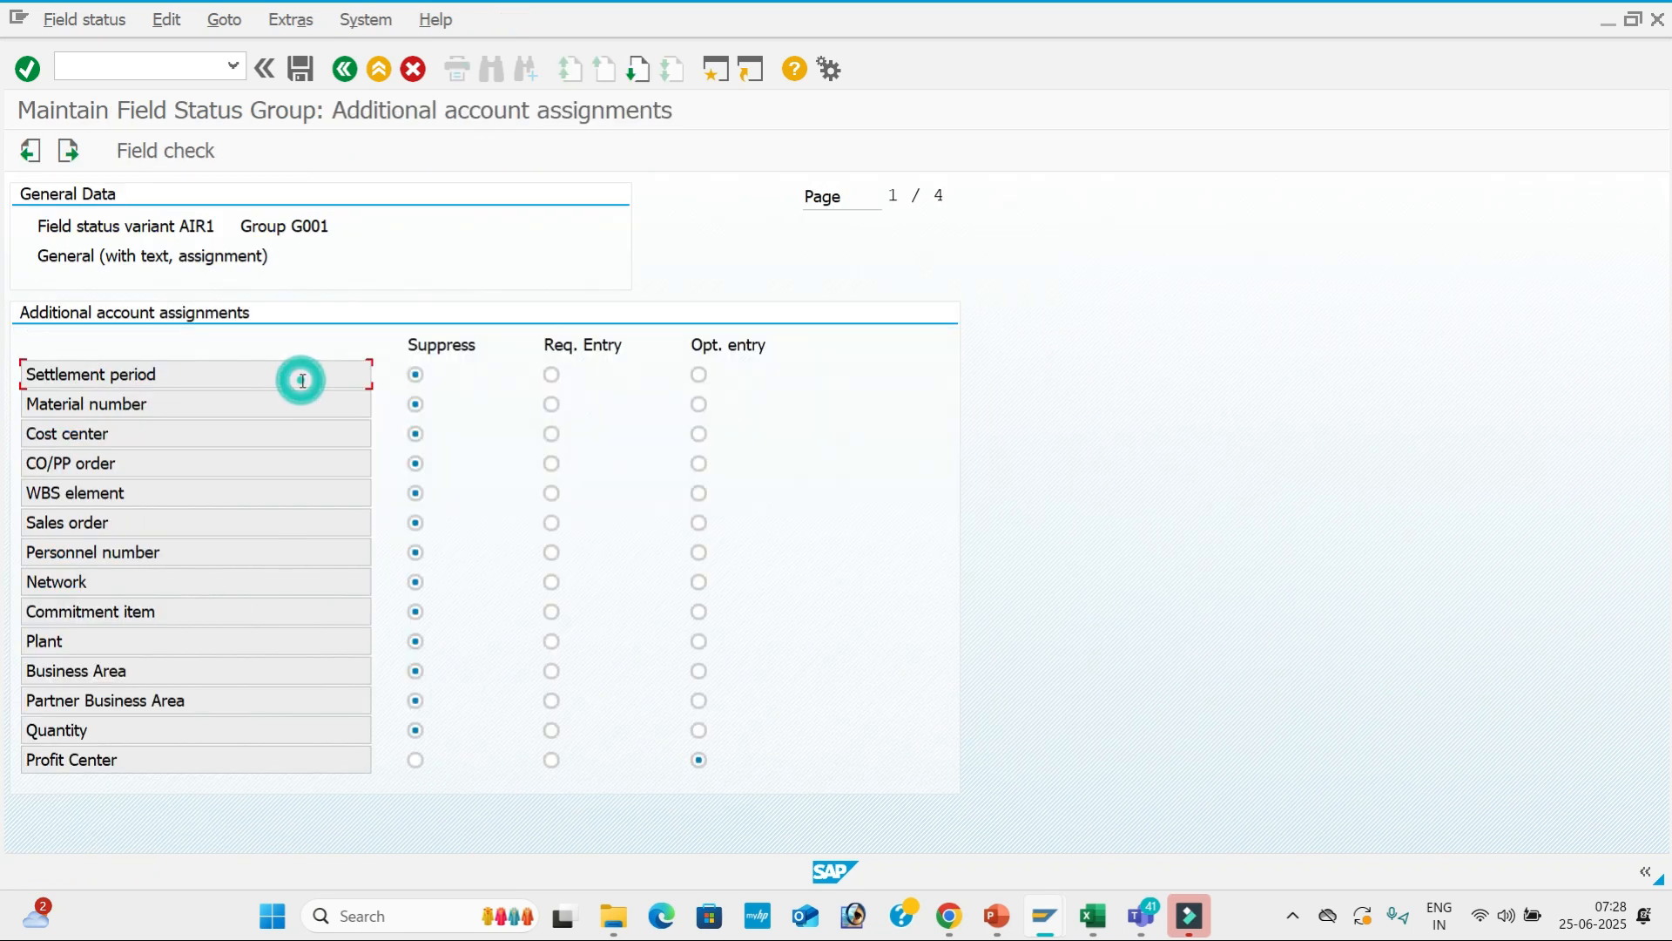
left_click(345, 69)
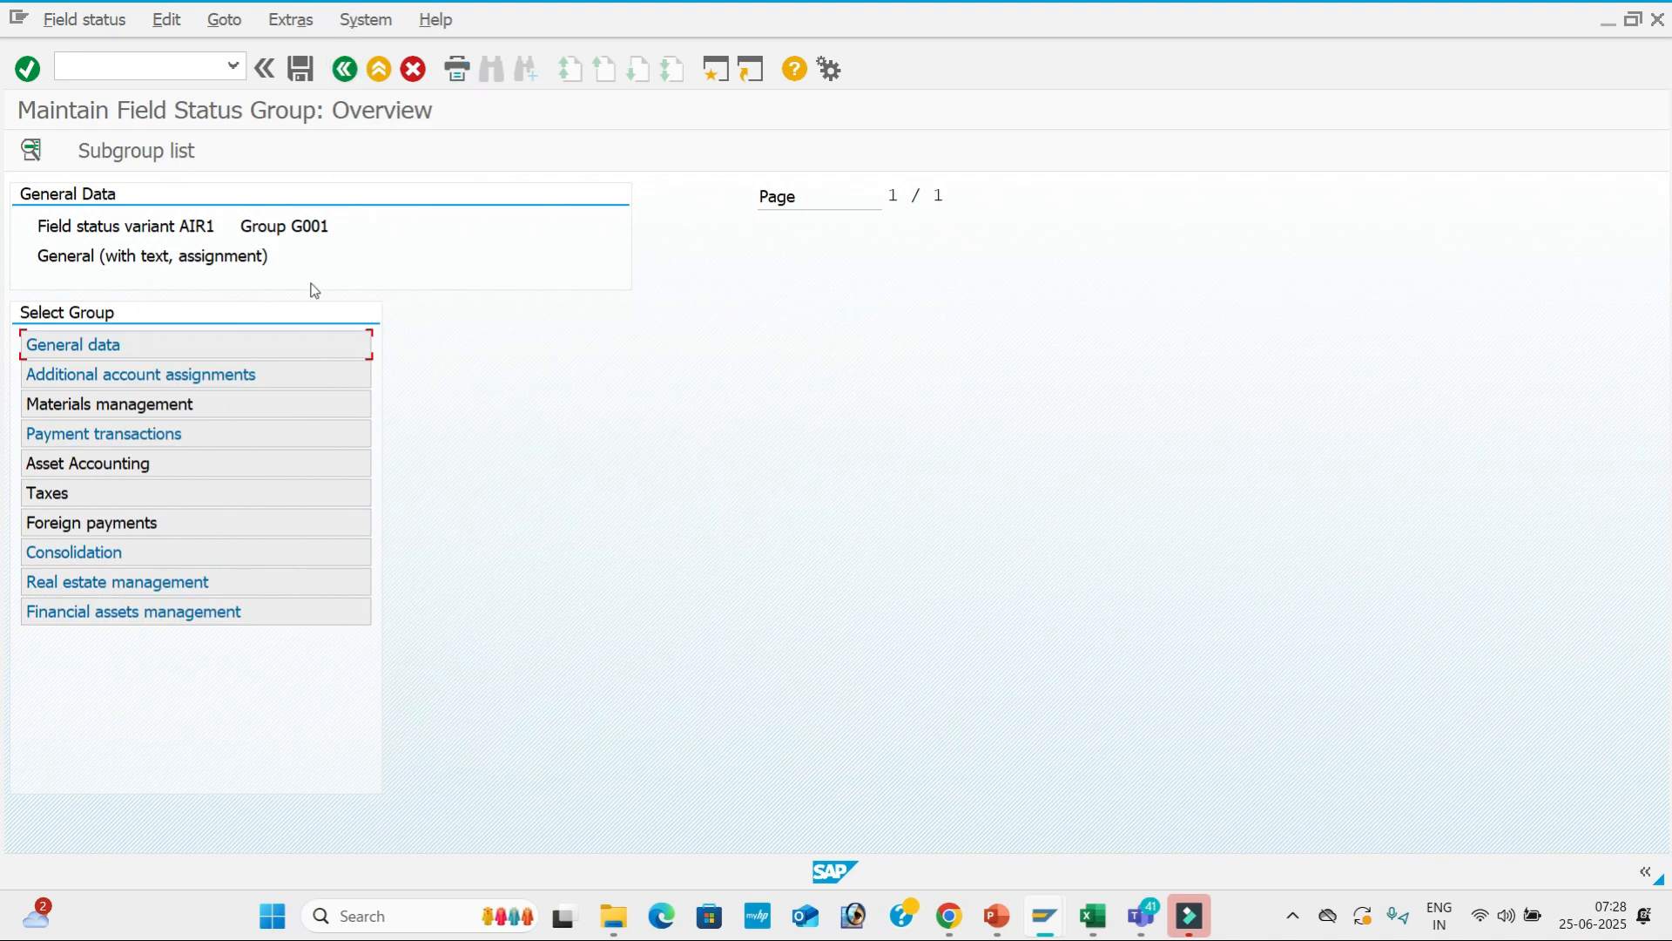
double_click(314, 405)
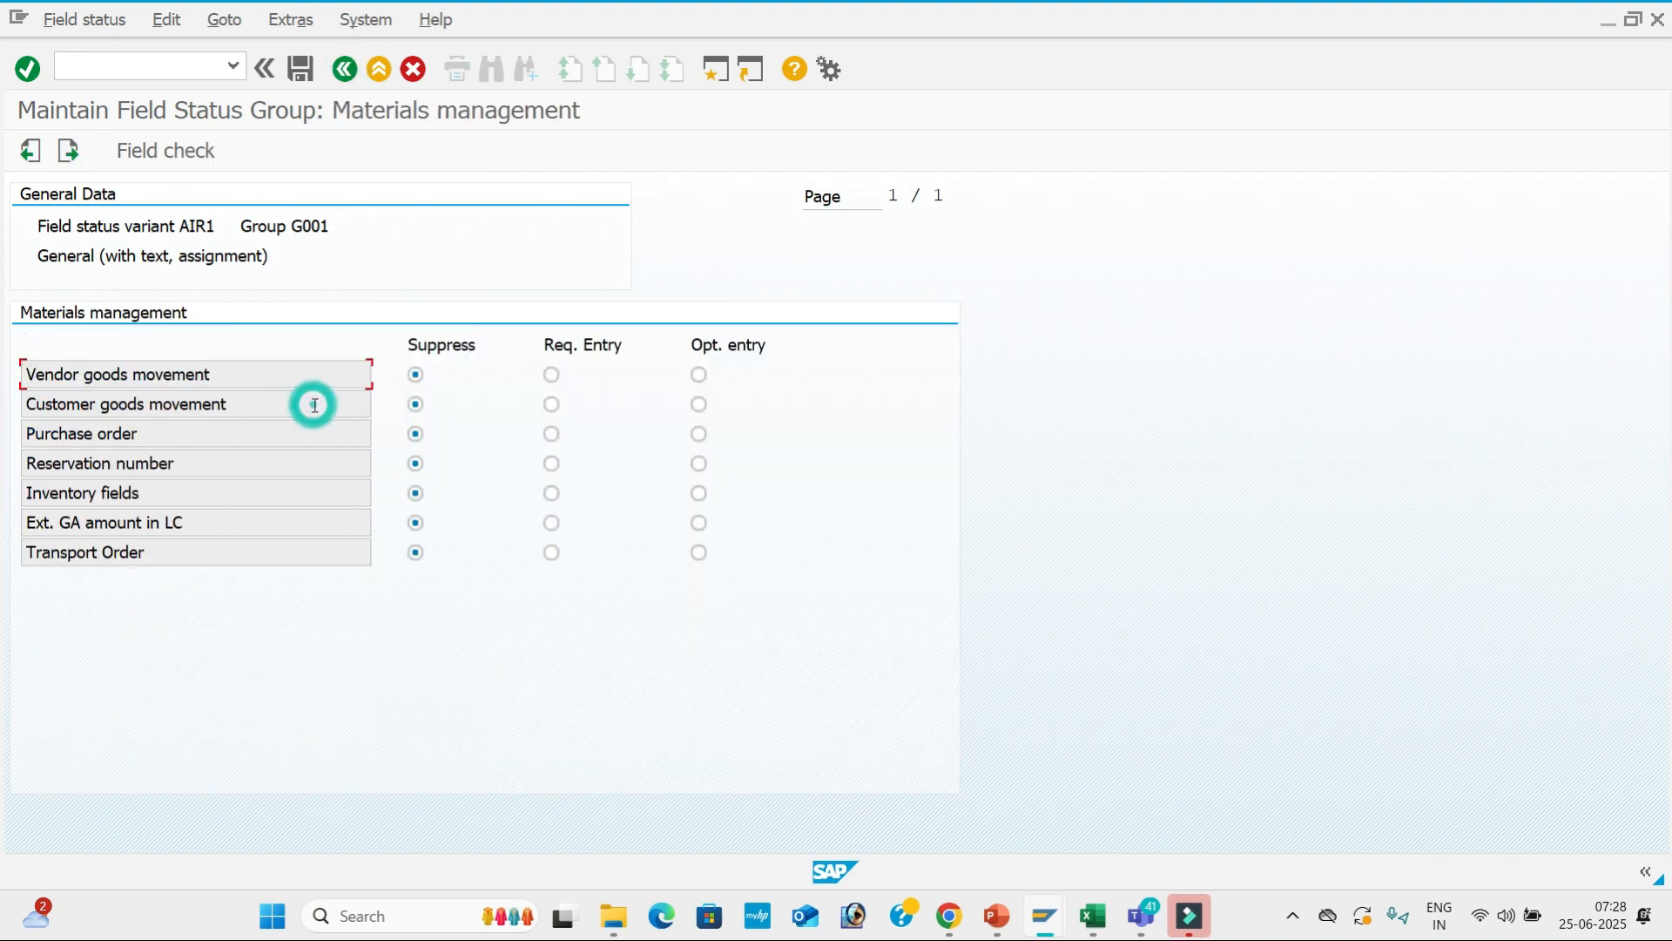
left_click(344, 69)
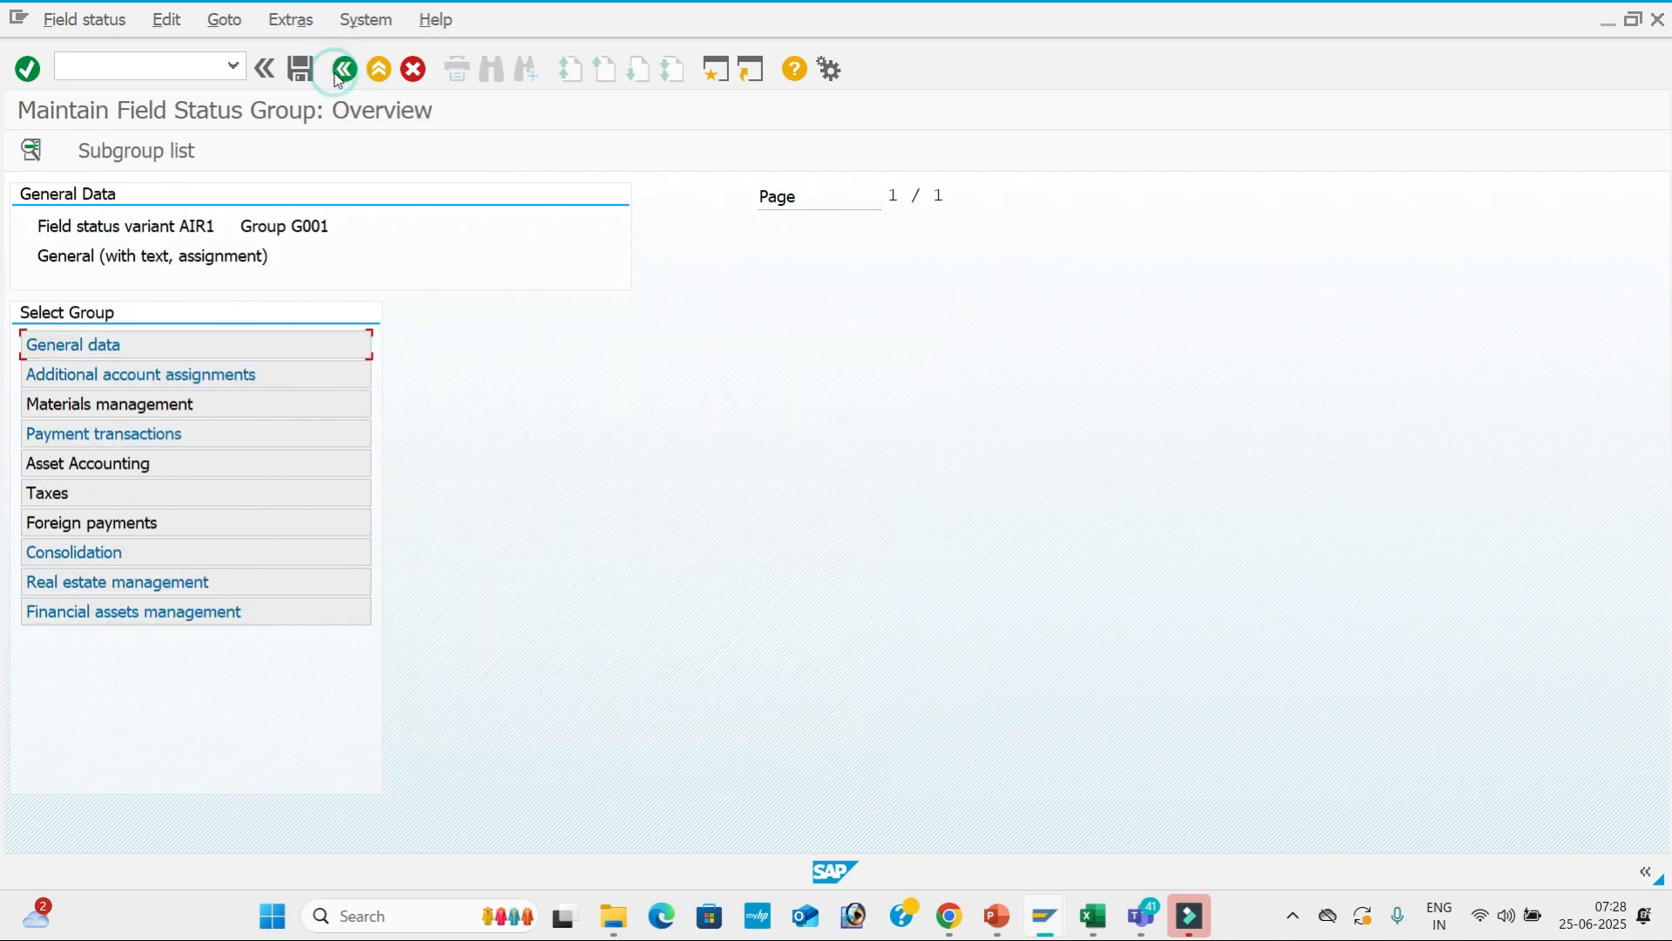
double_click(294, 436)
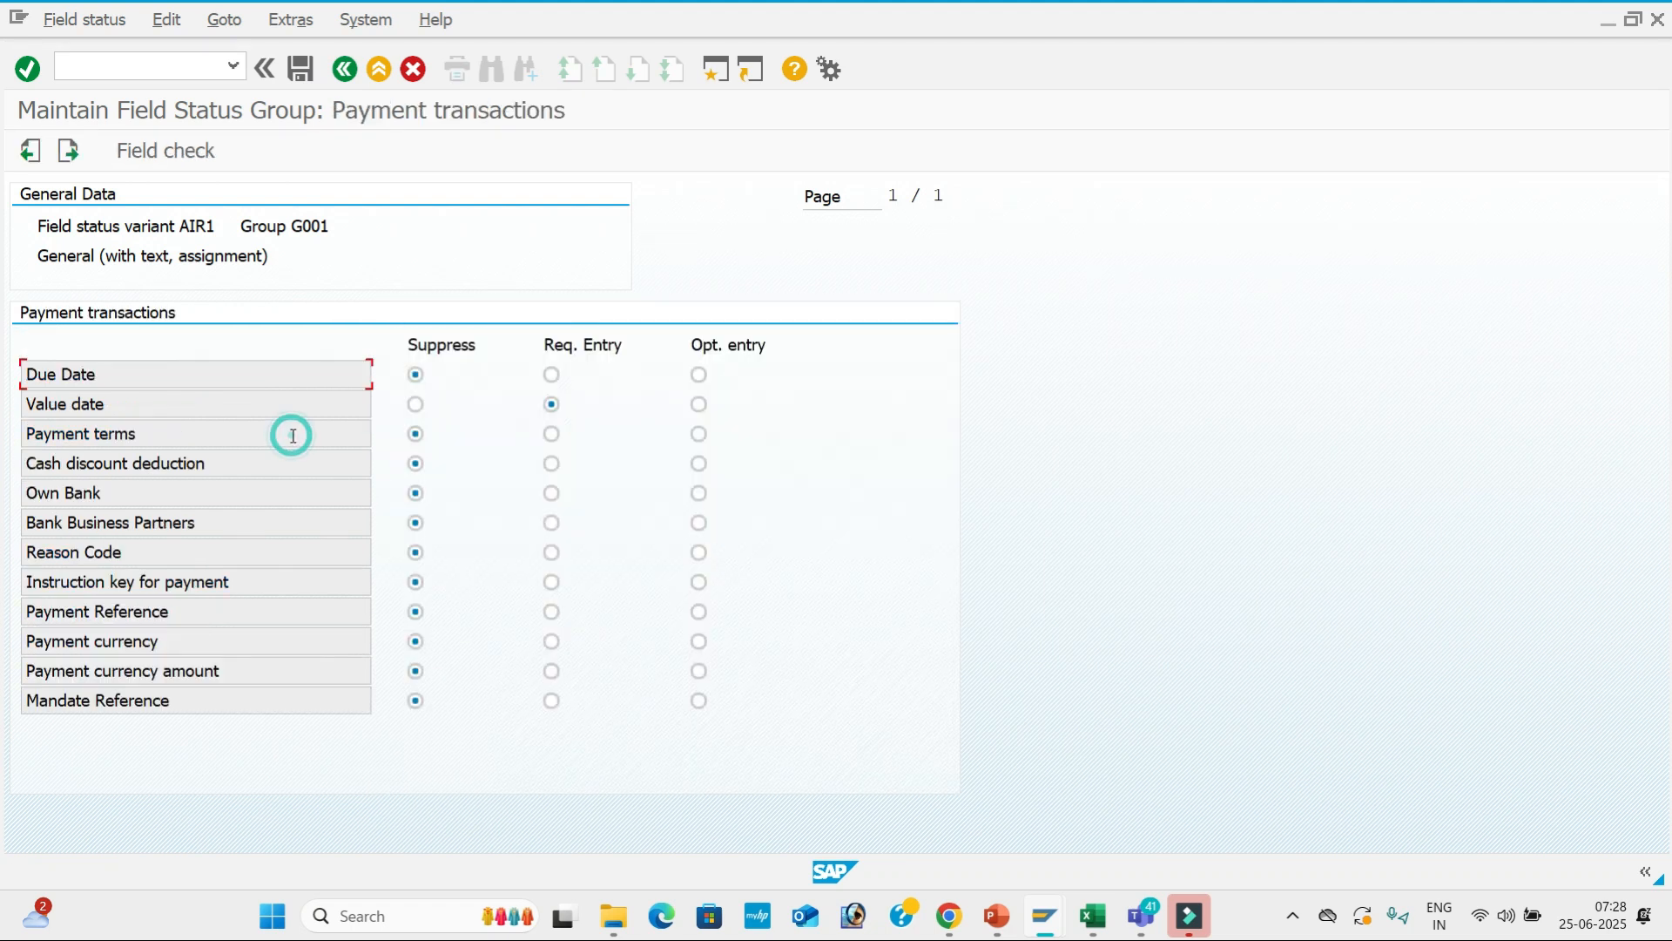
left_click(699, 404)
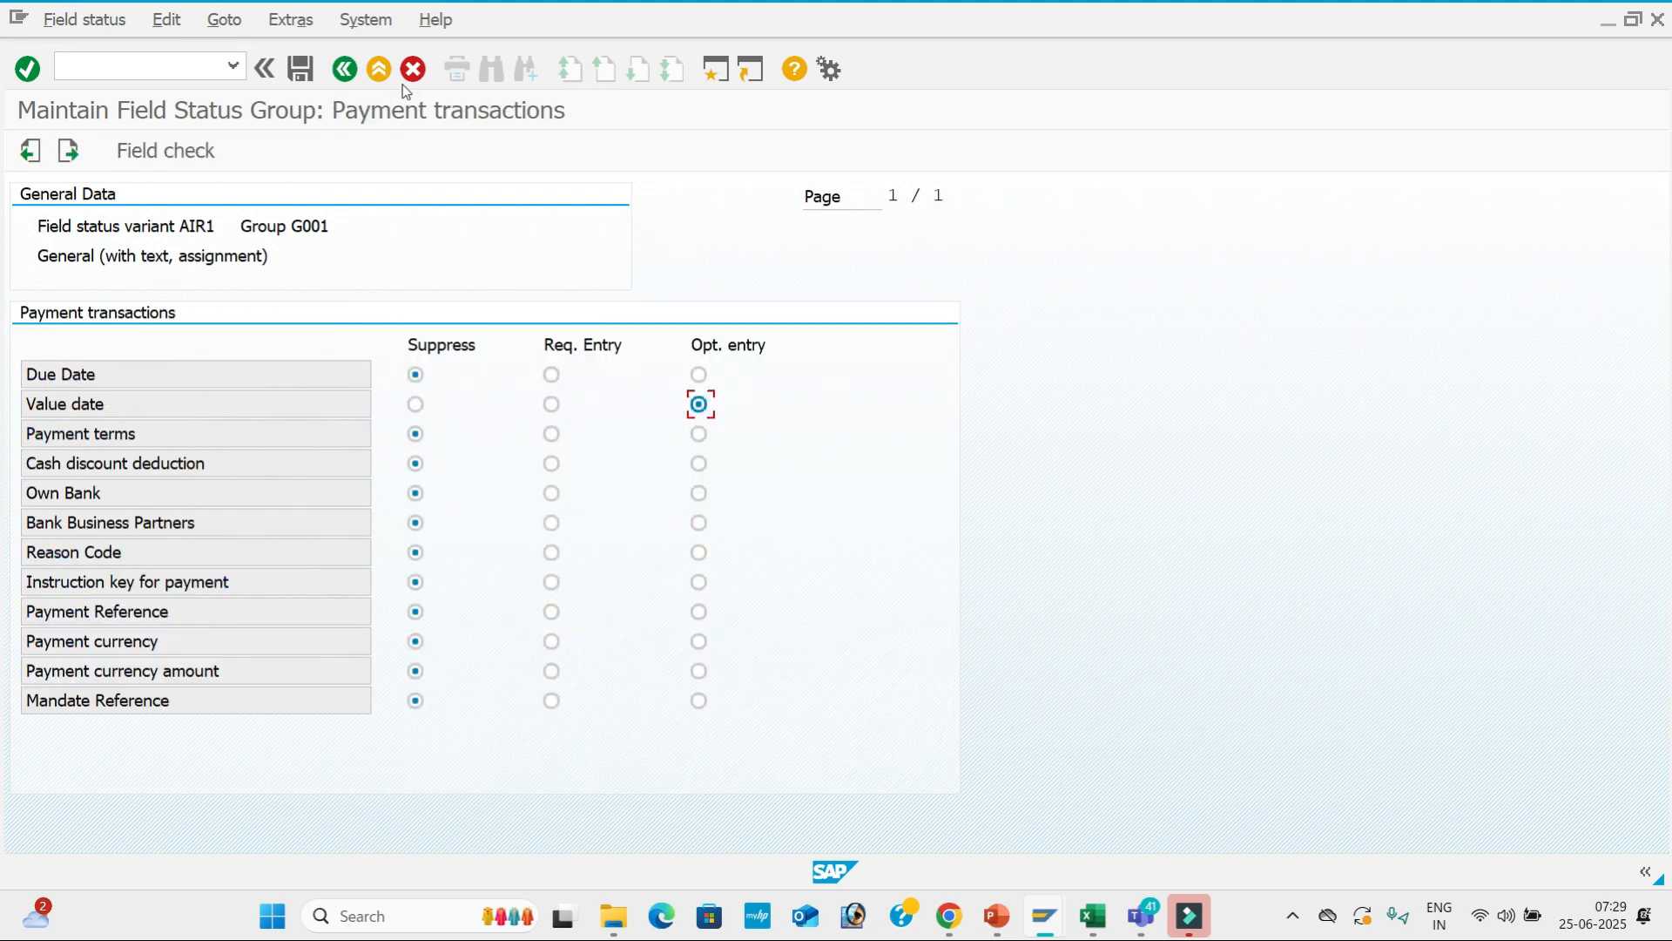
left_click(301, 70)
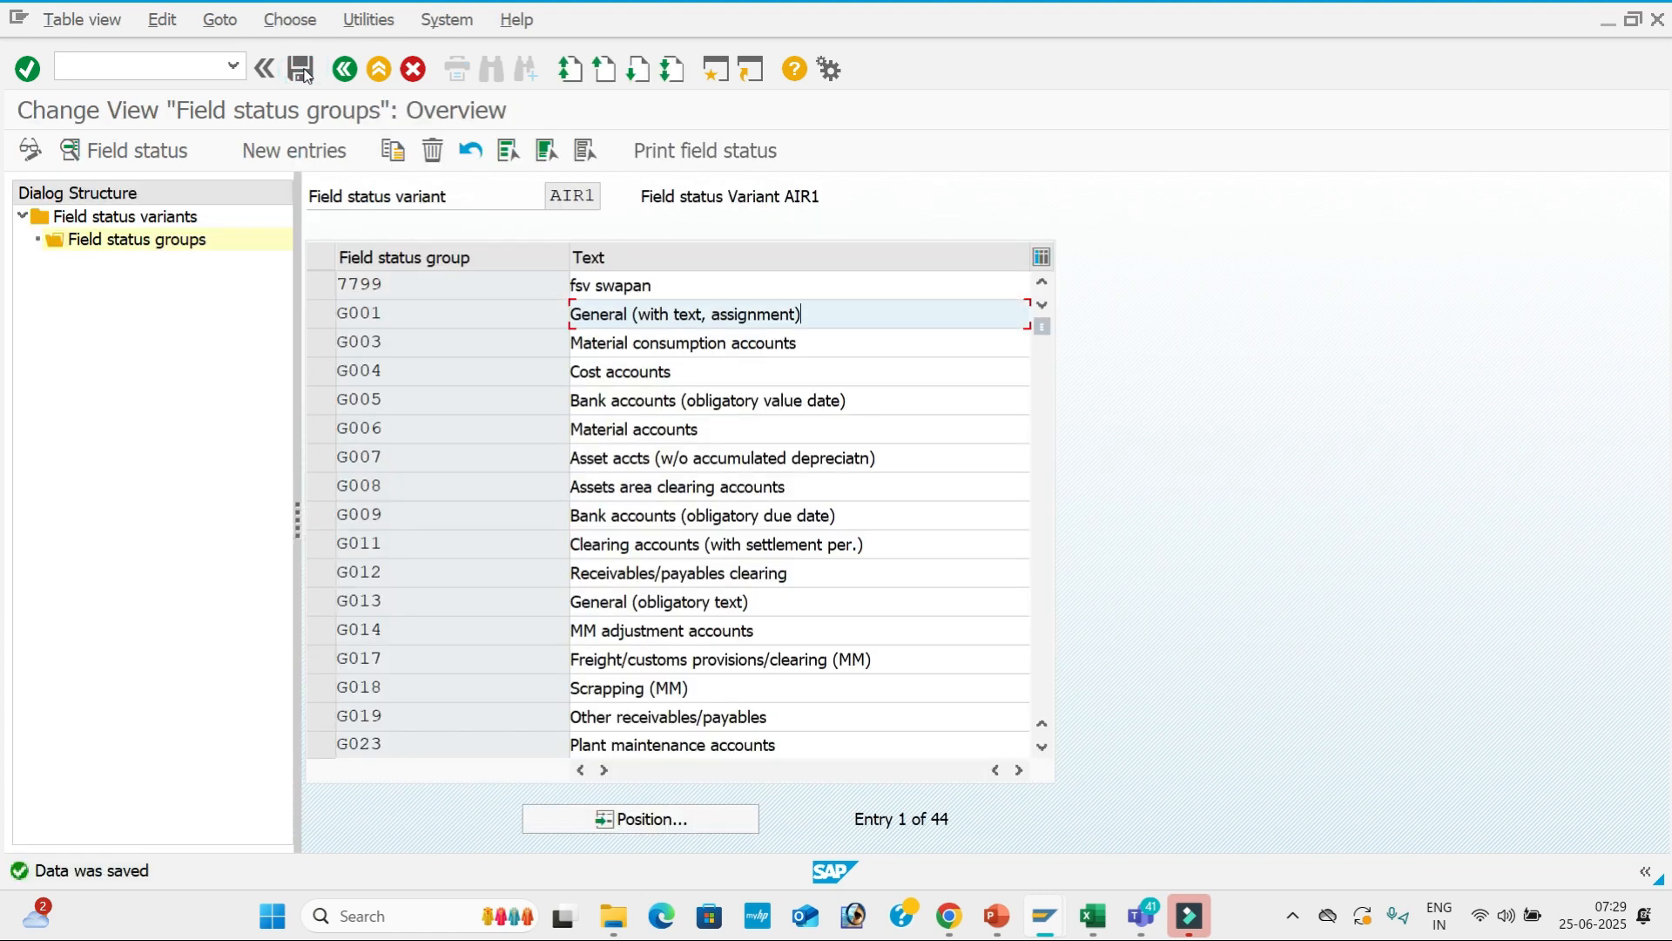
Make Asset retirement a required entry under Asset Accounting and save.
double_click(858, 319)
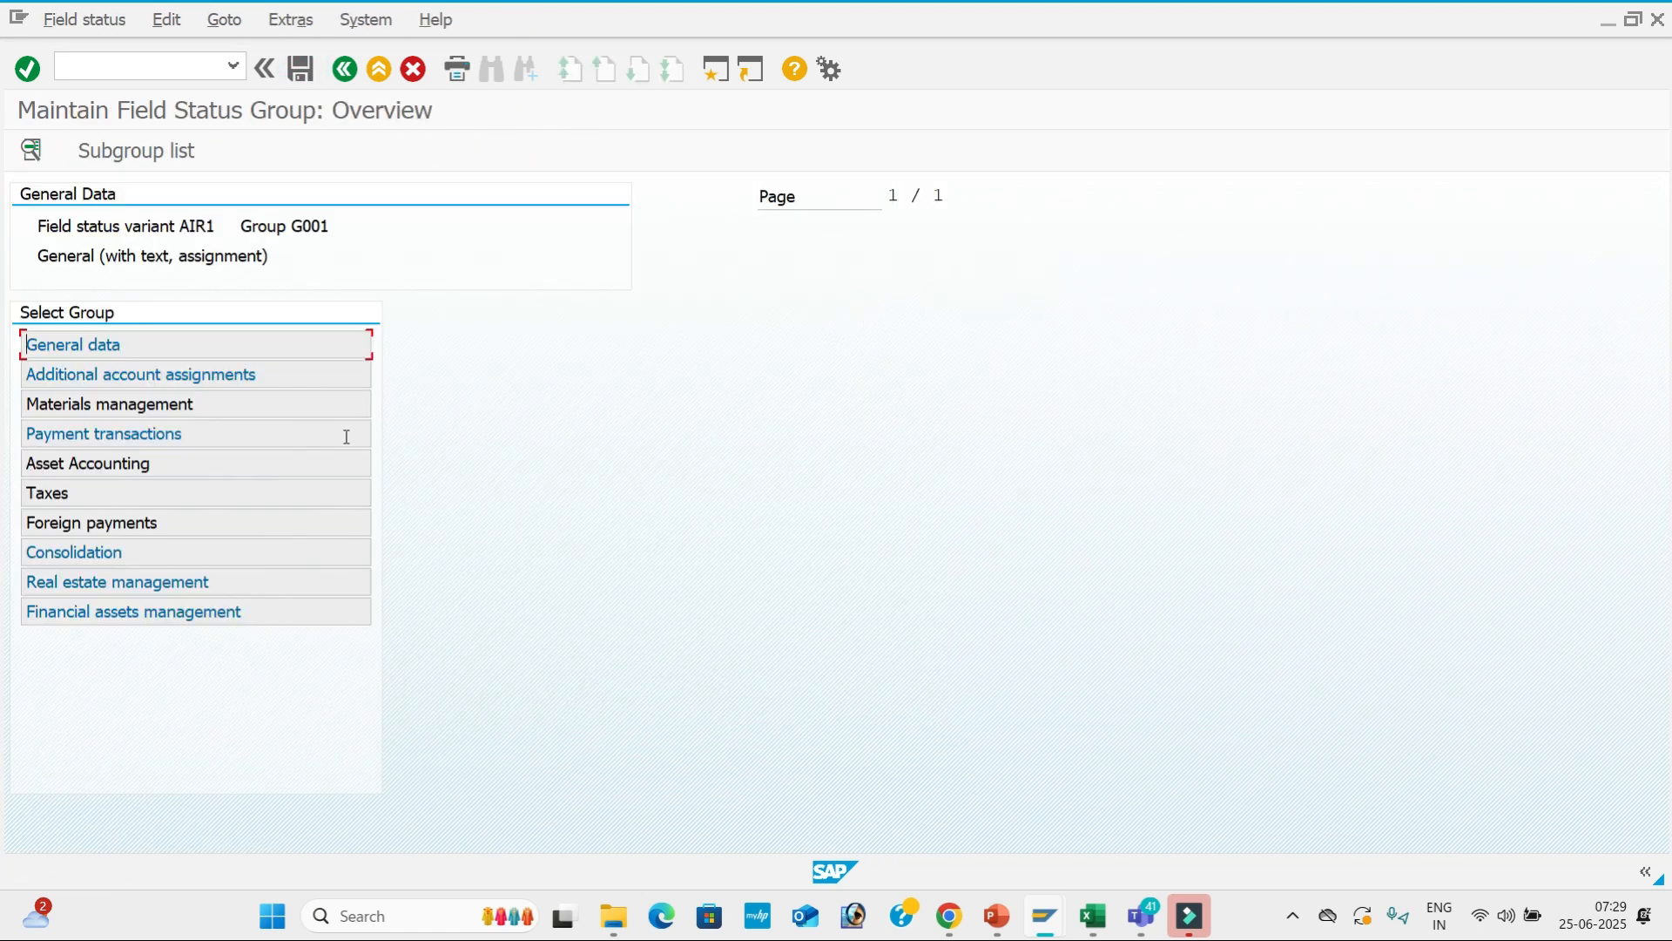
double_click(268, 462)
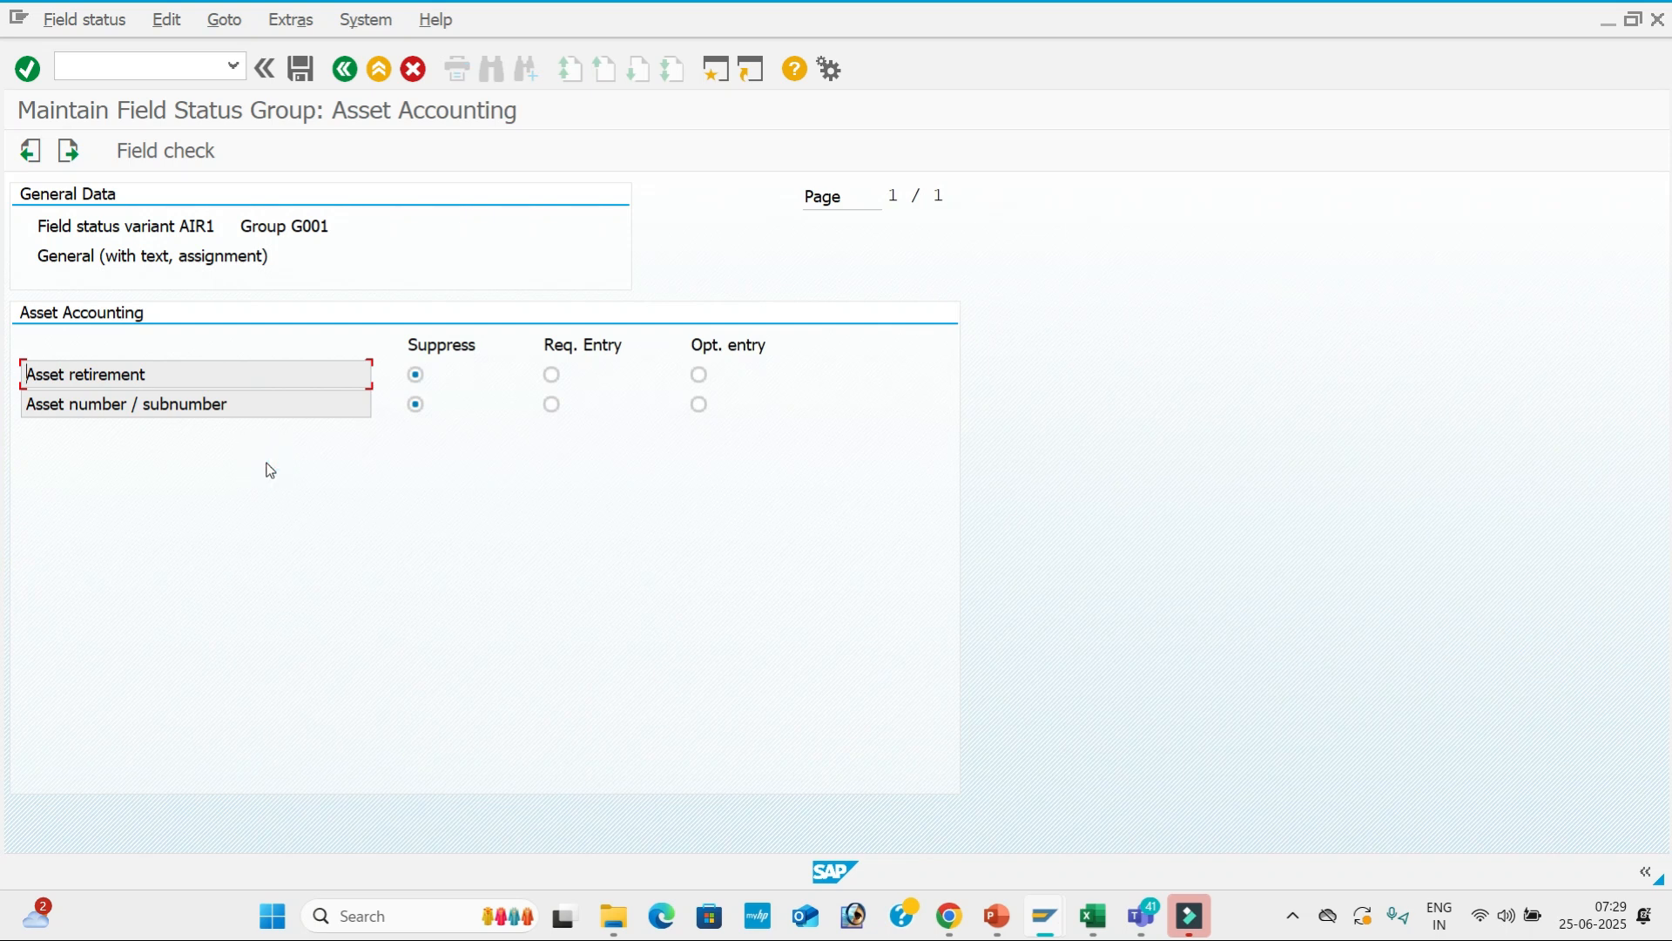
left_click(554, 374)
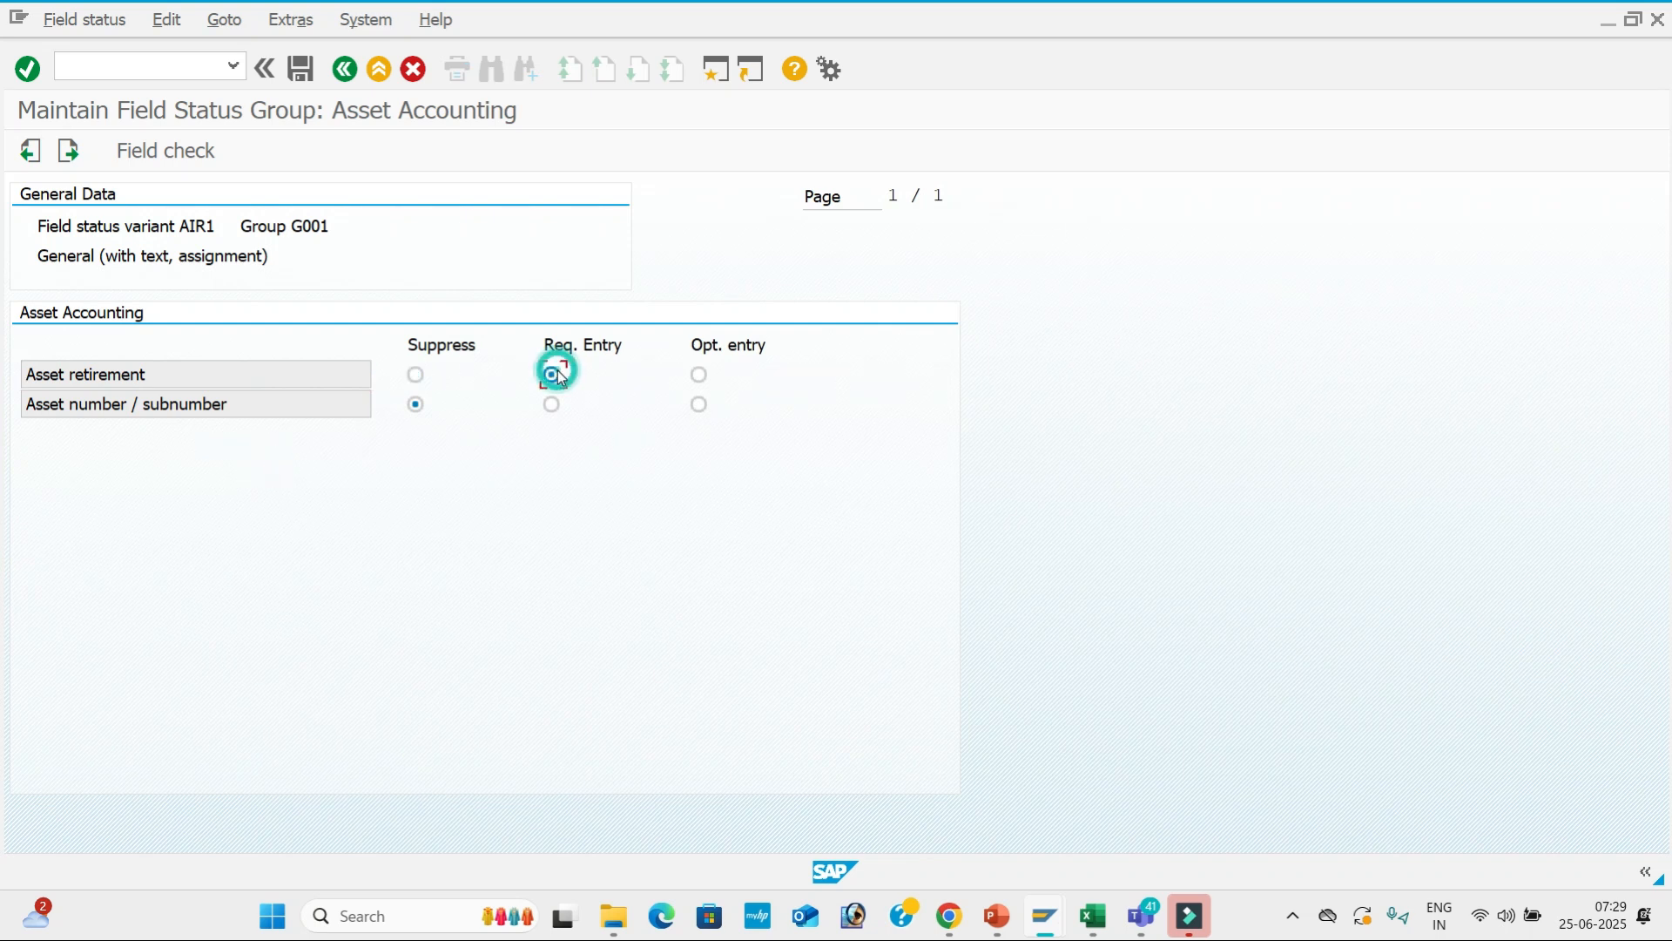
left_click(301, 70)
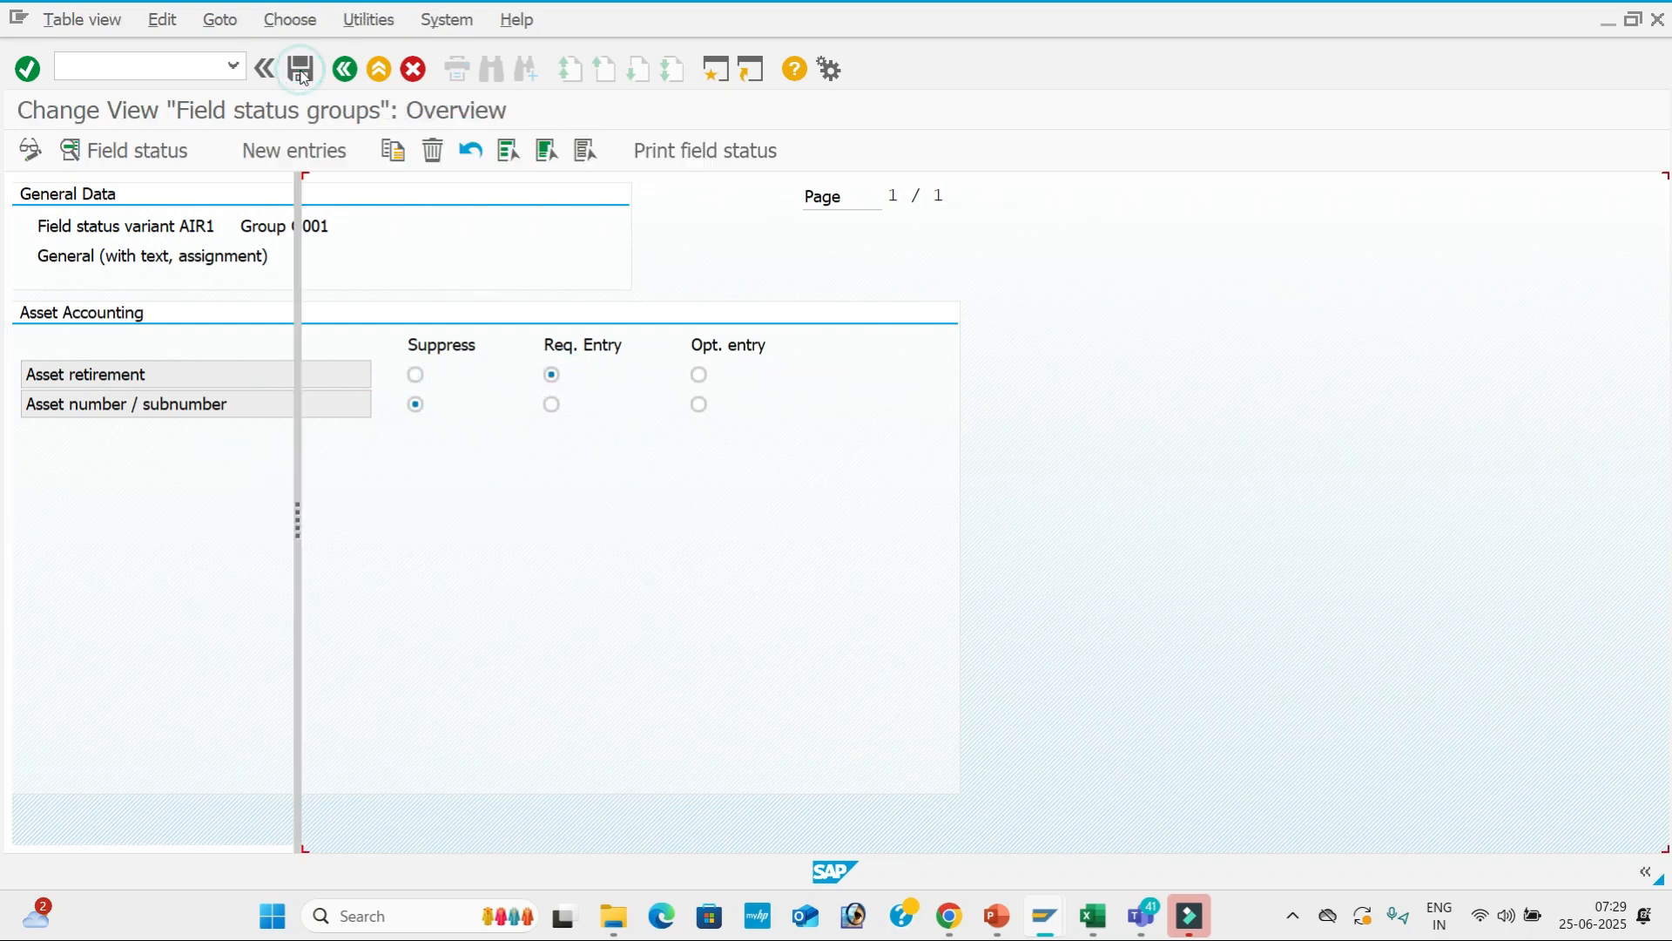
Switch to the SAP posting window and start transaction FB50.
key("alt+Tab")
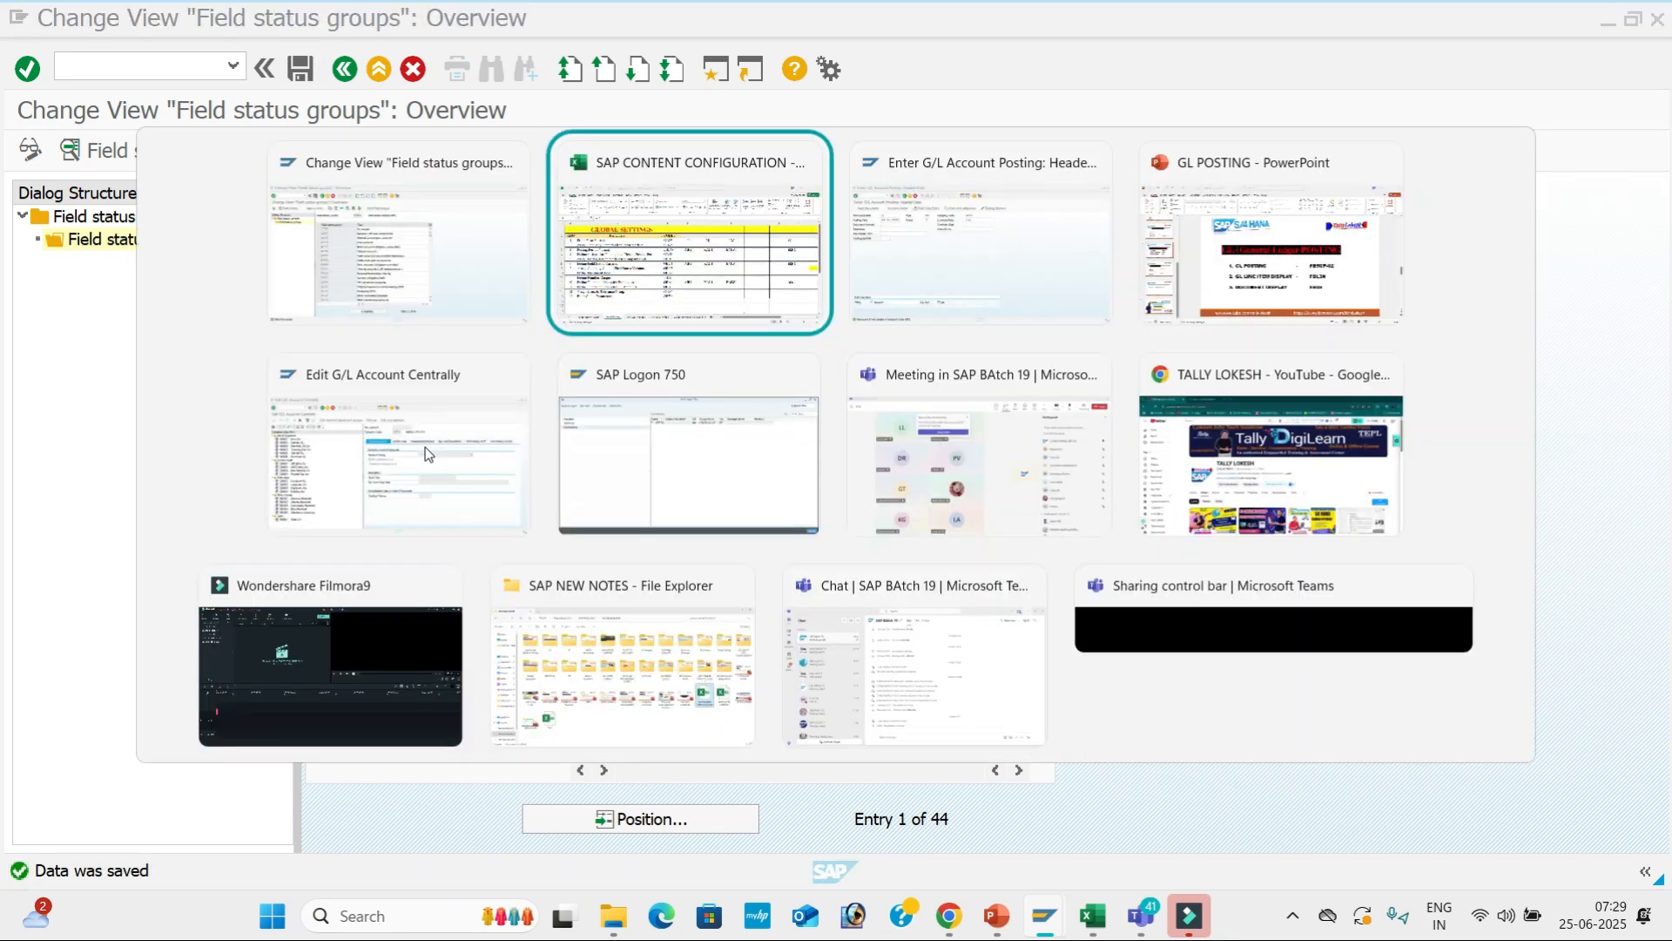
key("alt+Tab")
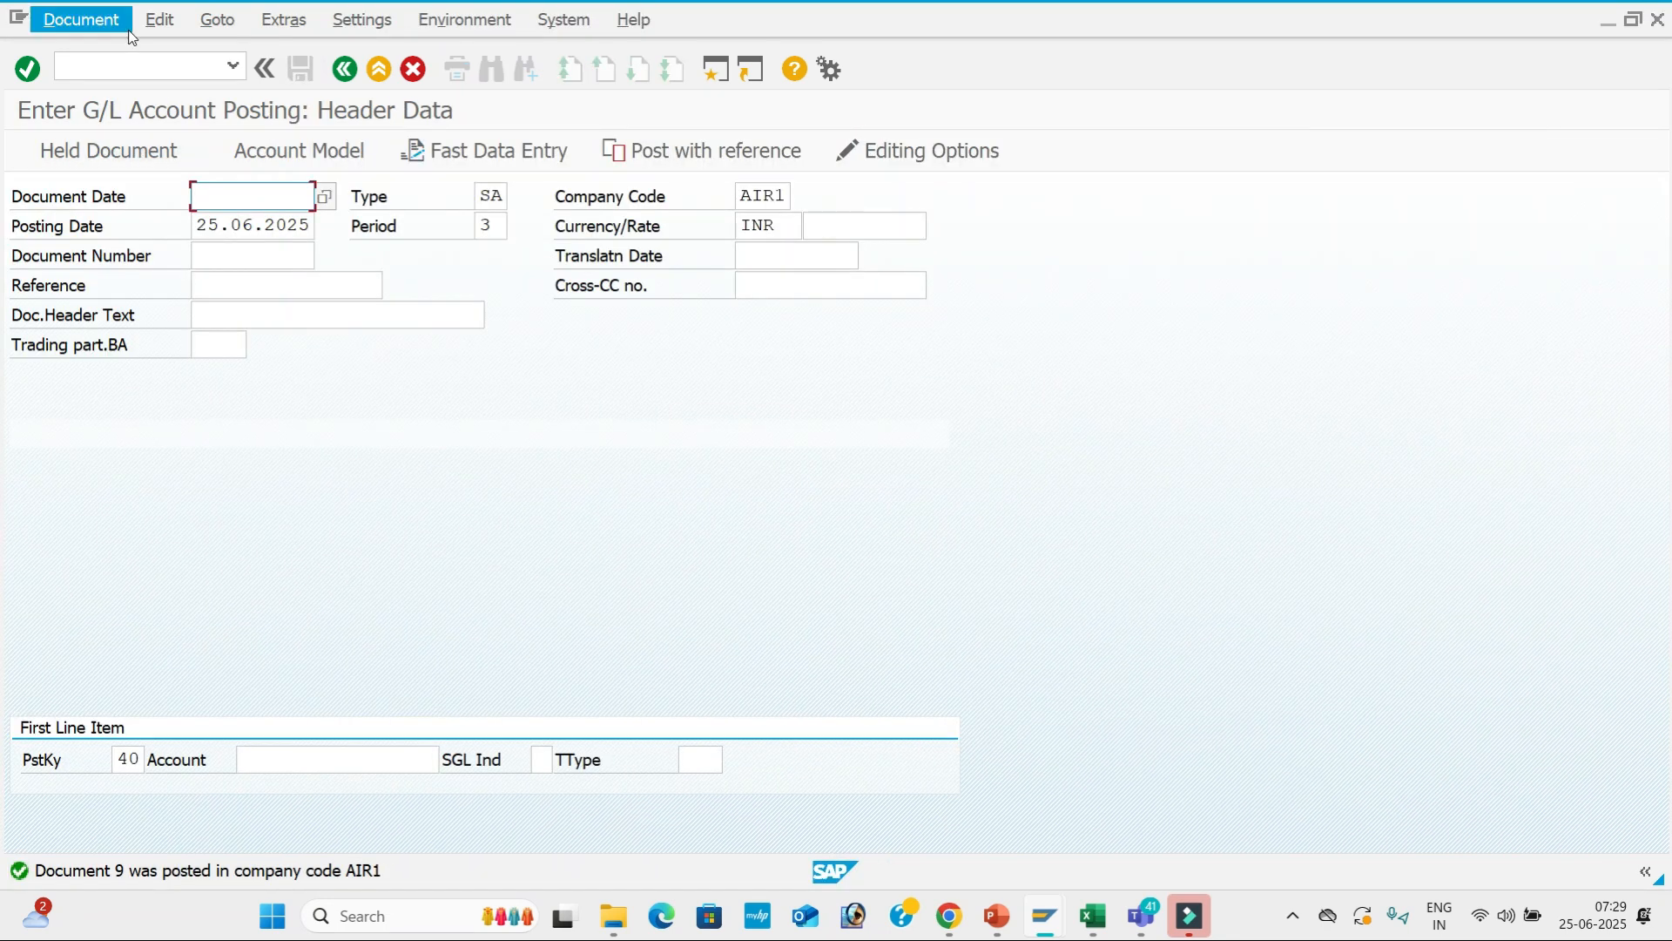
left_click(141, 66)
type("/NFB")
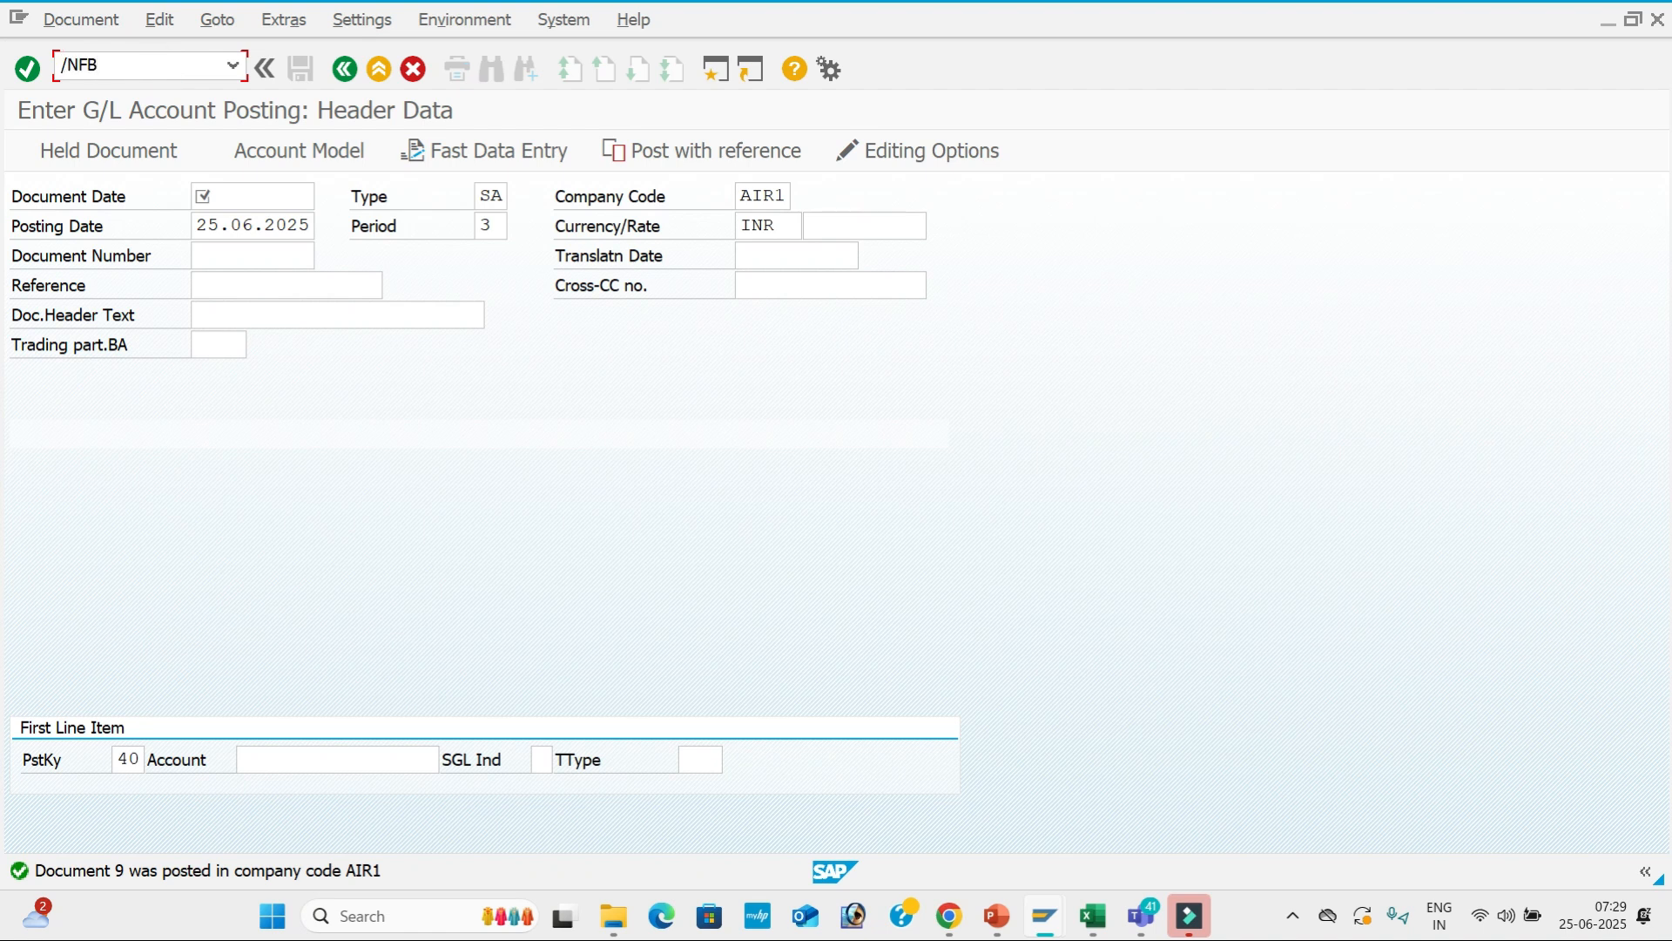
type("50")
key("Return")
Fill the header with document date 25.06.2025, reference 10 and header text Rent.
key("space")
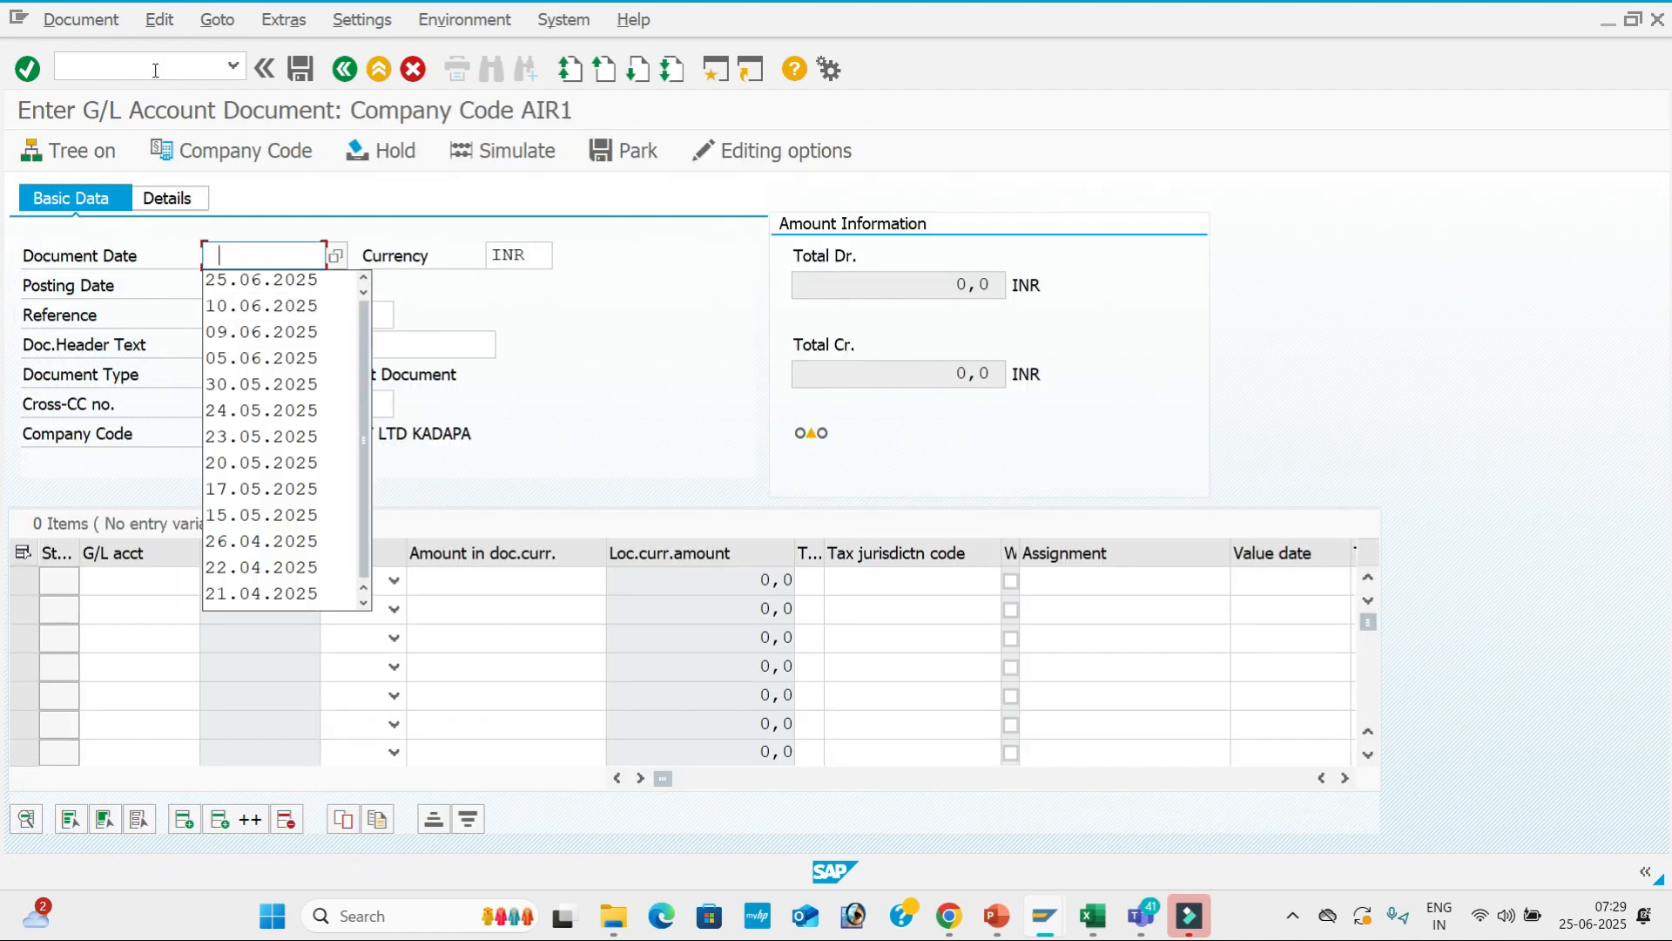
key("Down")
key("Tab")
key("Tab")
key("Tab")
key("BackSpace")
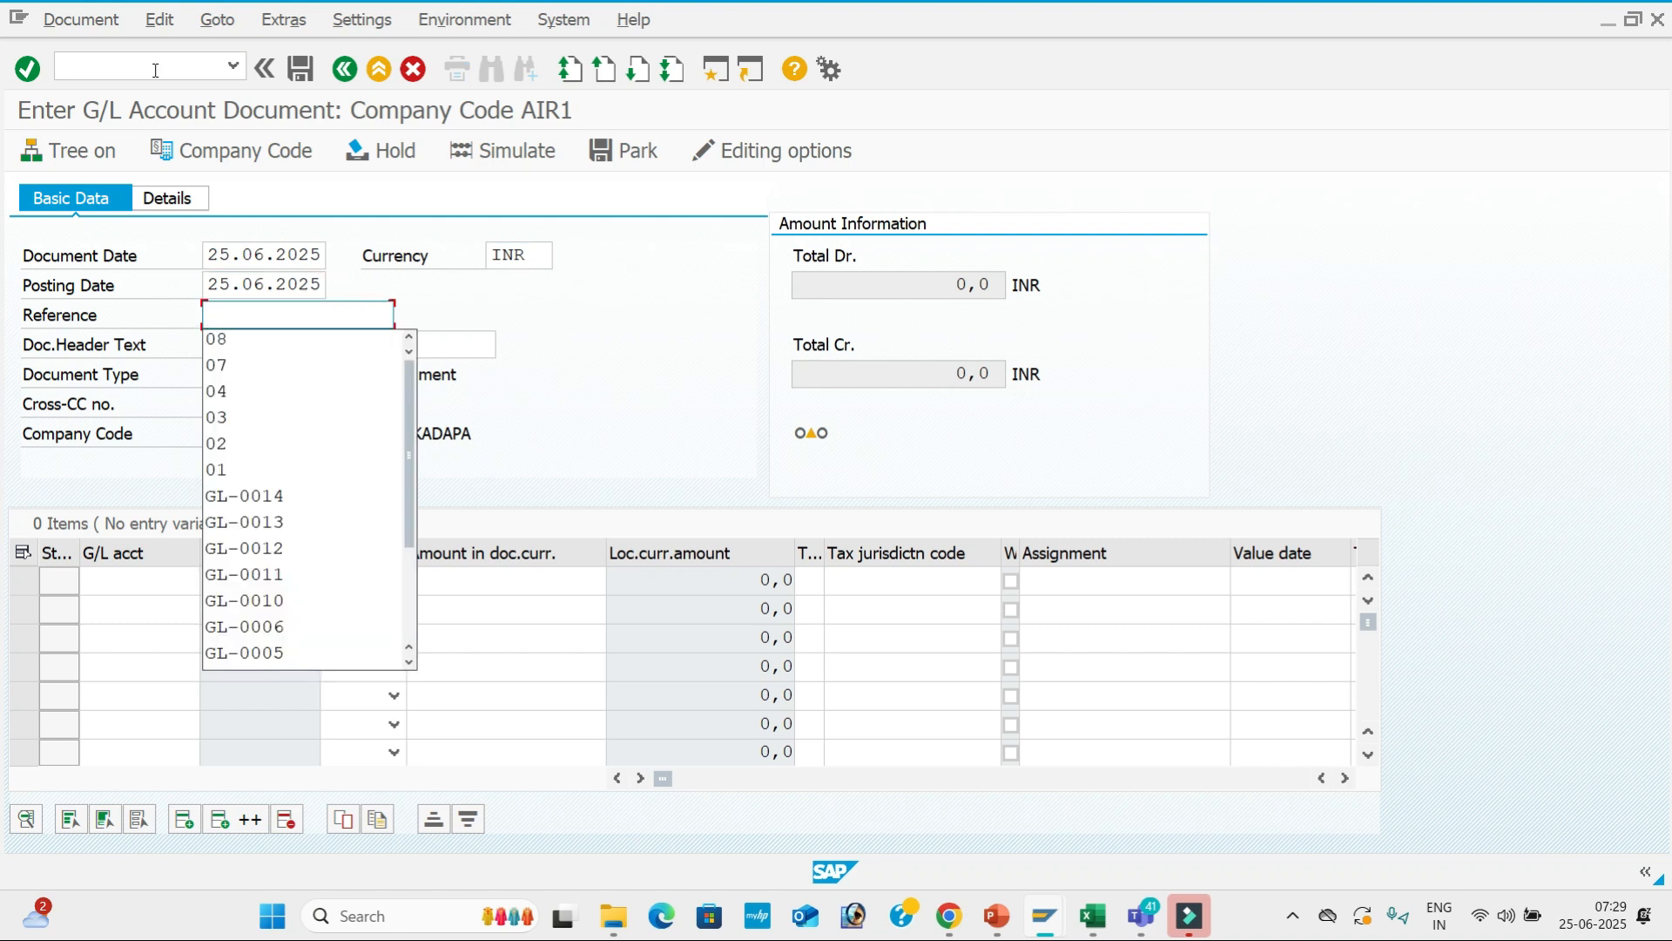
type("10")
key("Tab")
key("BackSpace")
key("Down")
key("Down")
key("Down")
key("Down")
key("Return")
key("Return")
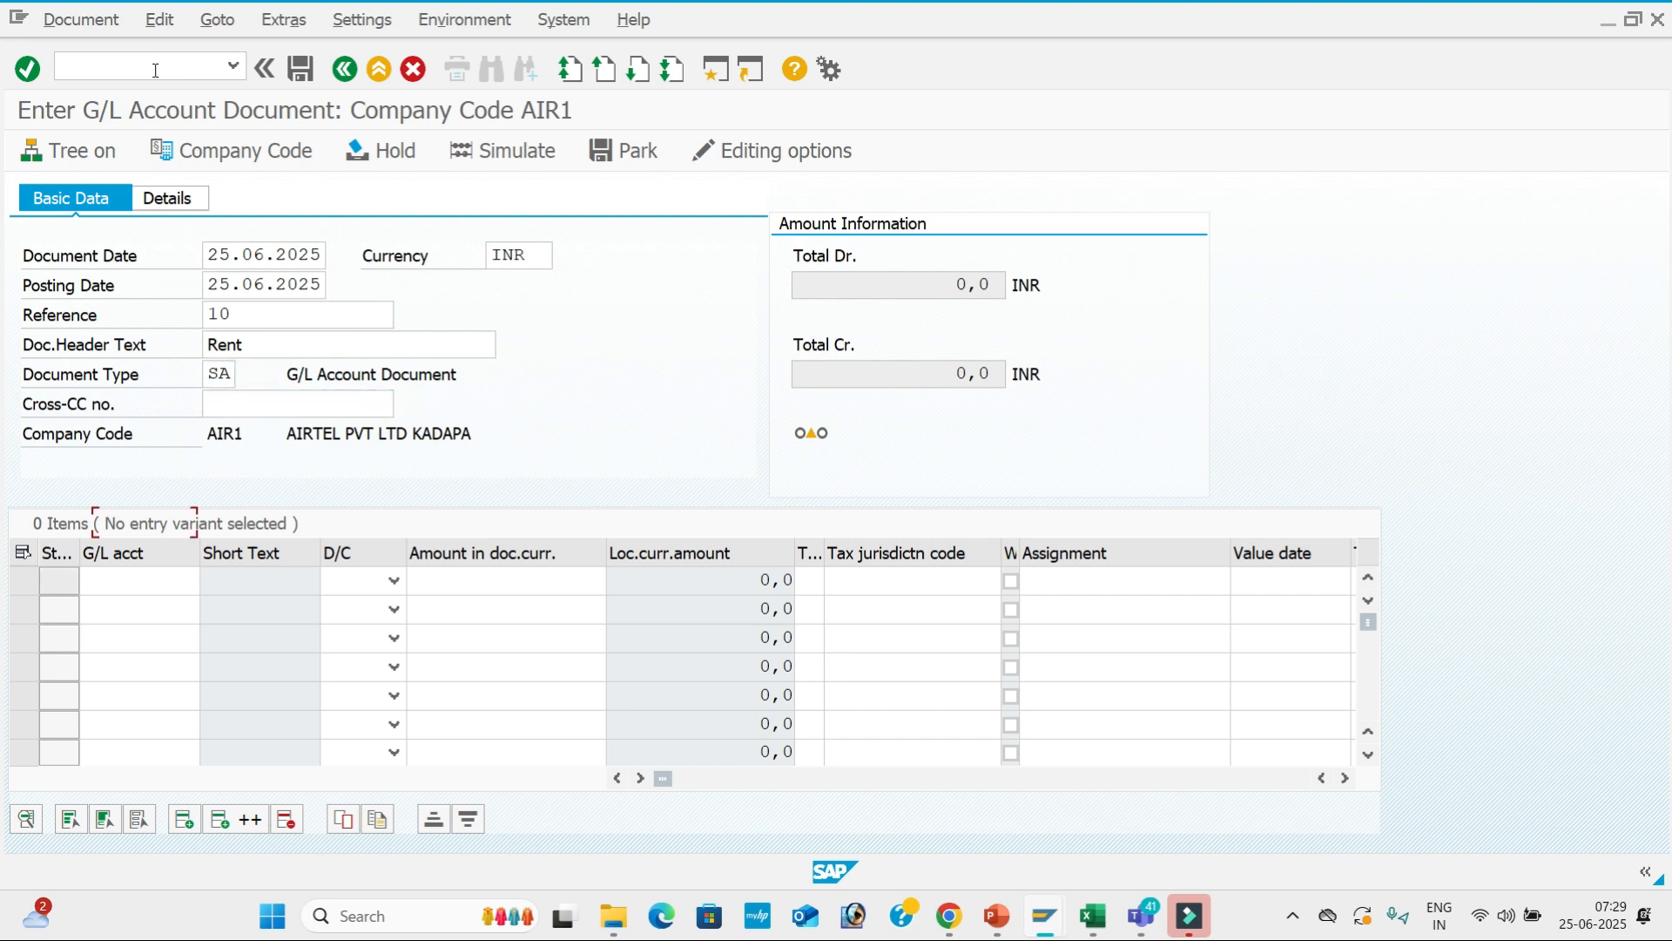
key("BackSpace")
key("Down")
key("Down")
key("Down")
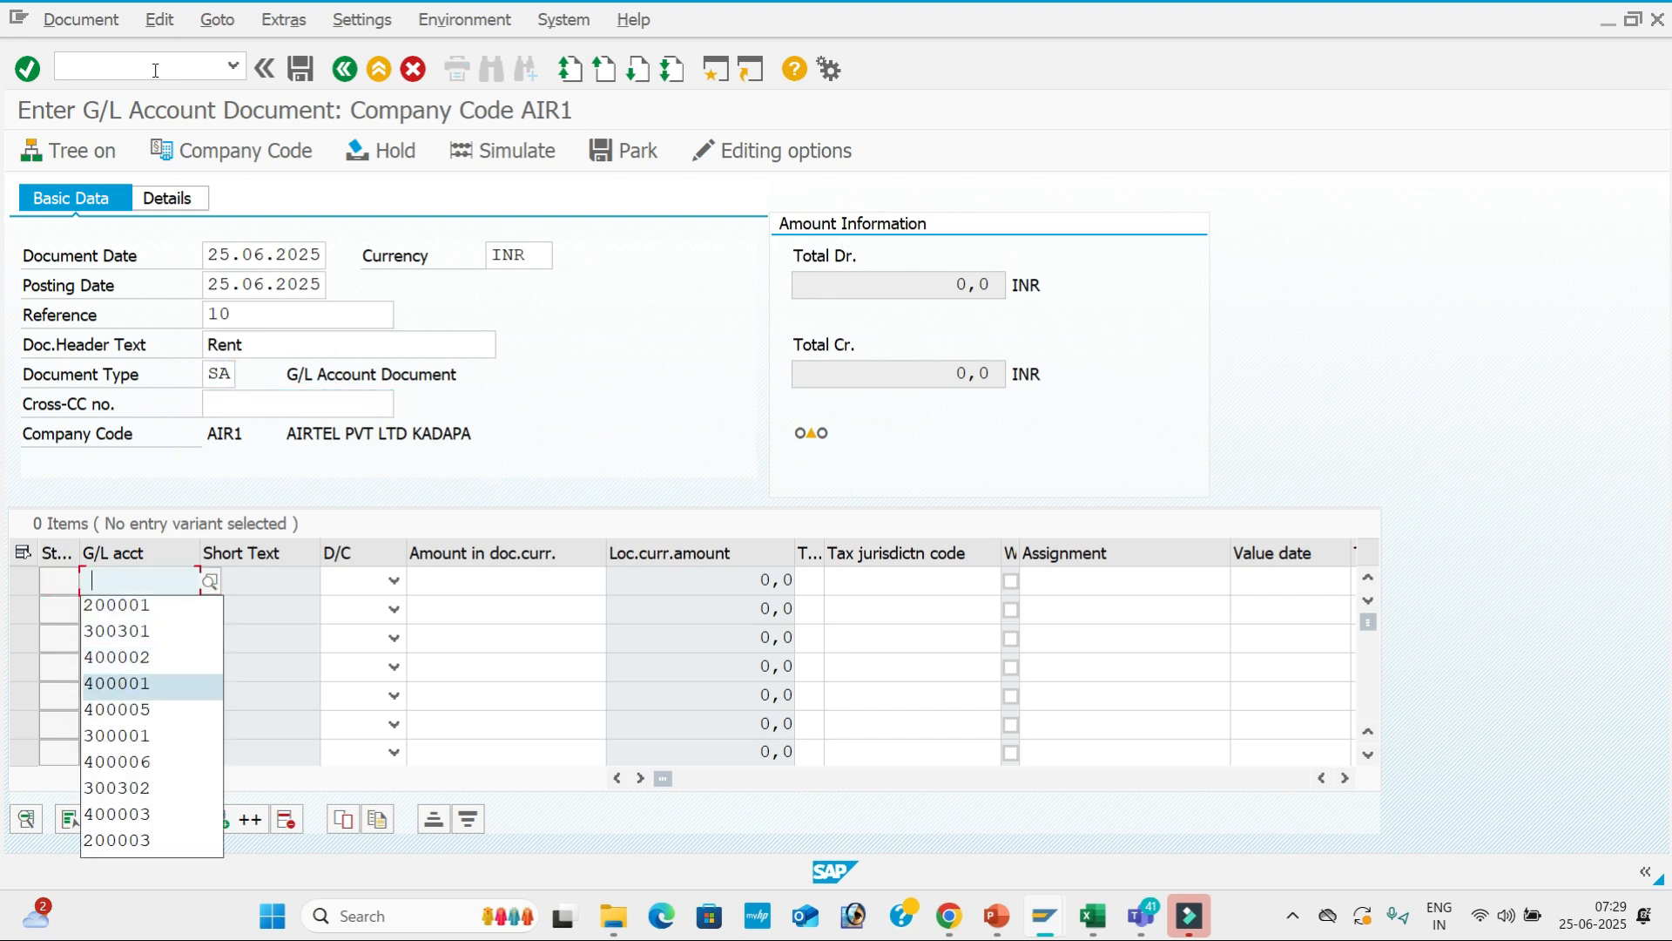
Enter line one: account 400001, Debit 30000, value date 25.06.2025, text Rent A/c.
key("Return")
key("Return")
key("d")
key("Tab")
key("BackSpace")
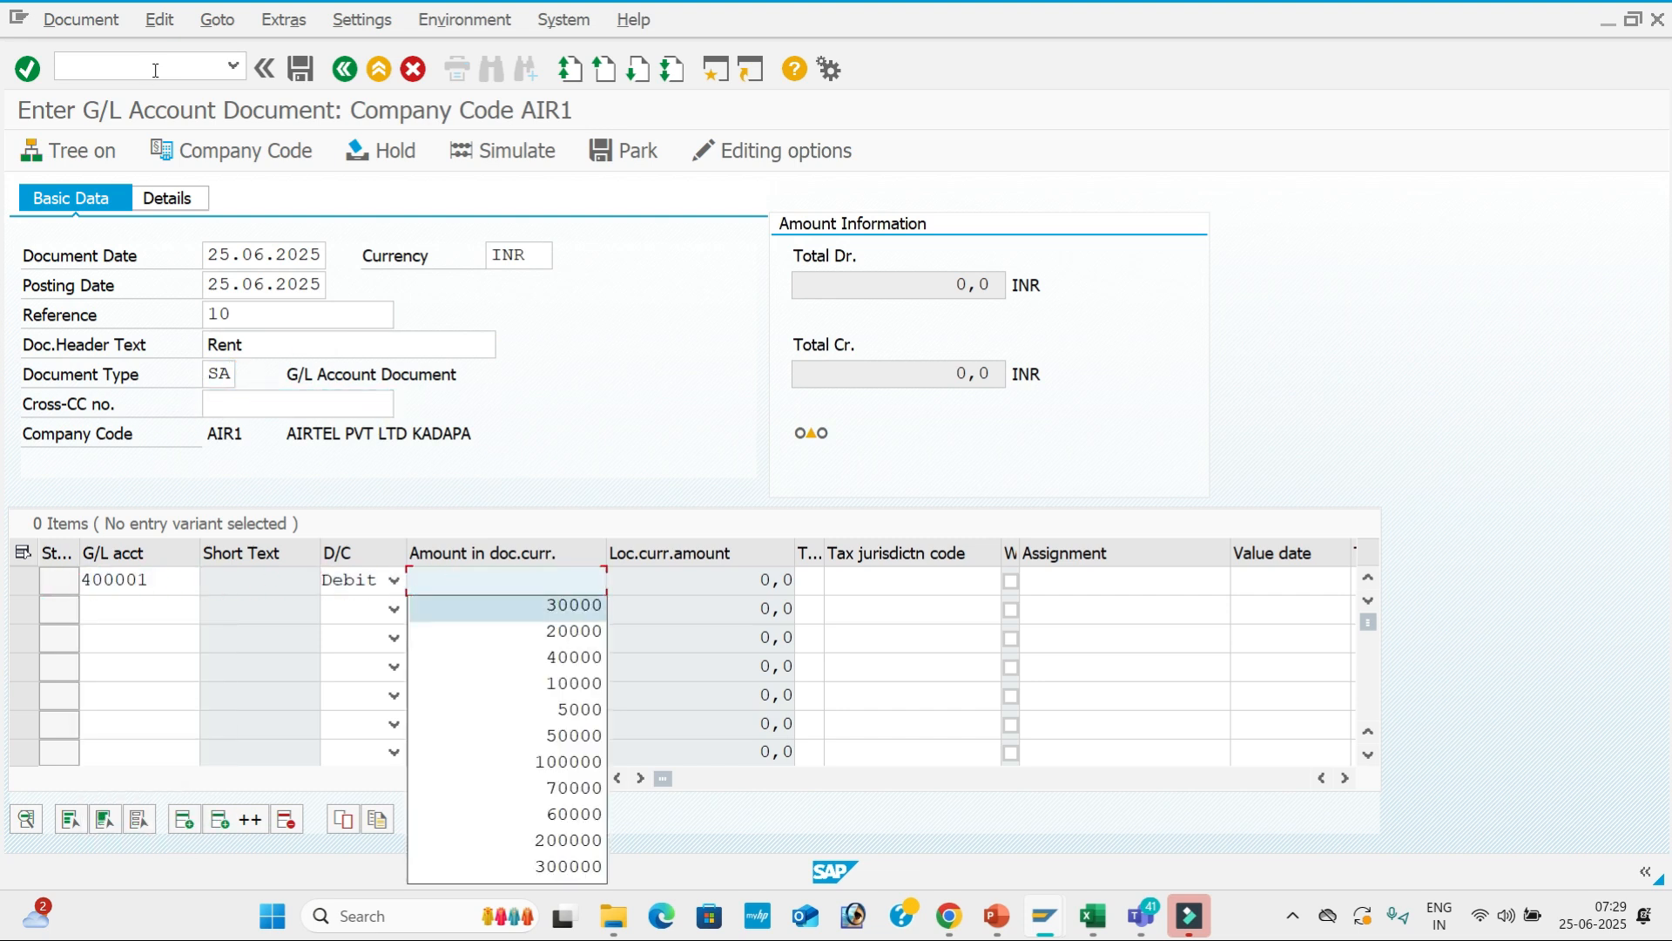
key("Return")
key("Tab")
key("Tab")
key("Tab")
key("Tab")
key("BackSpace")
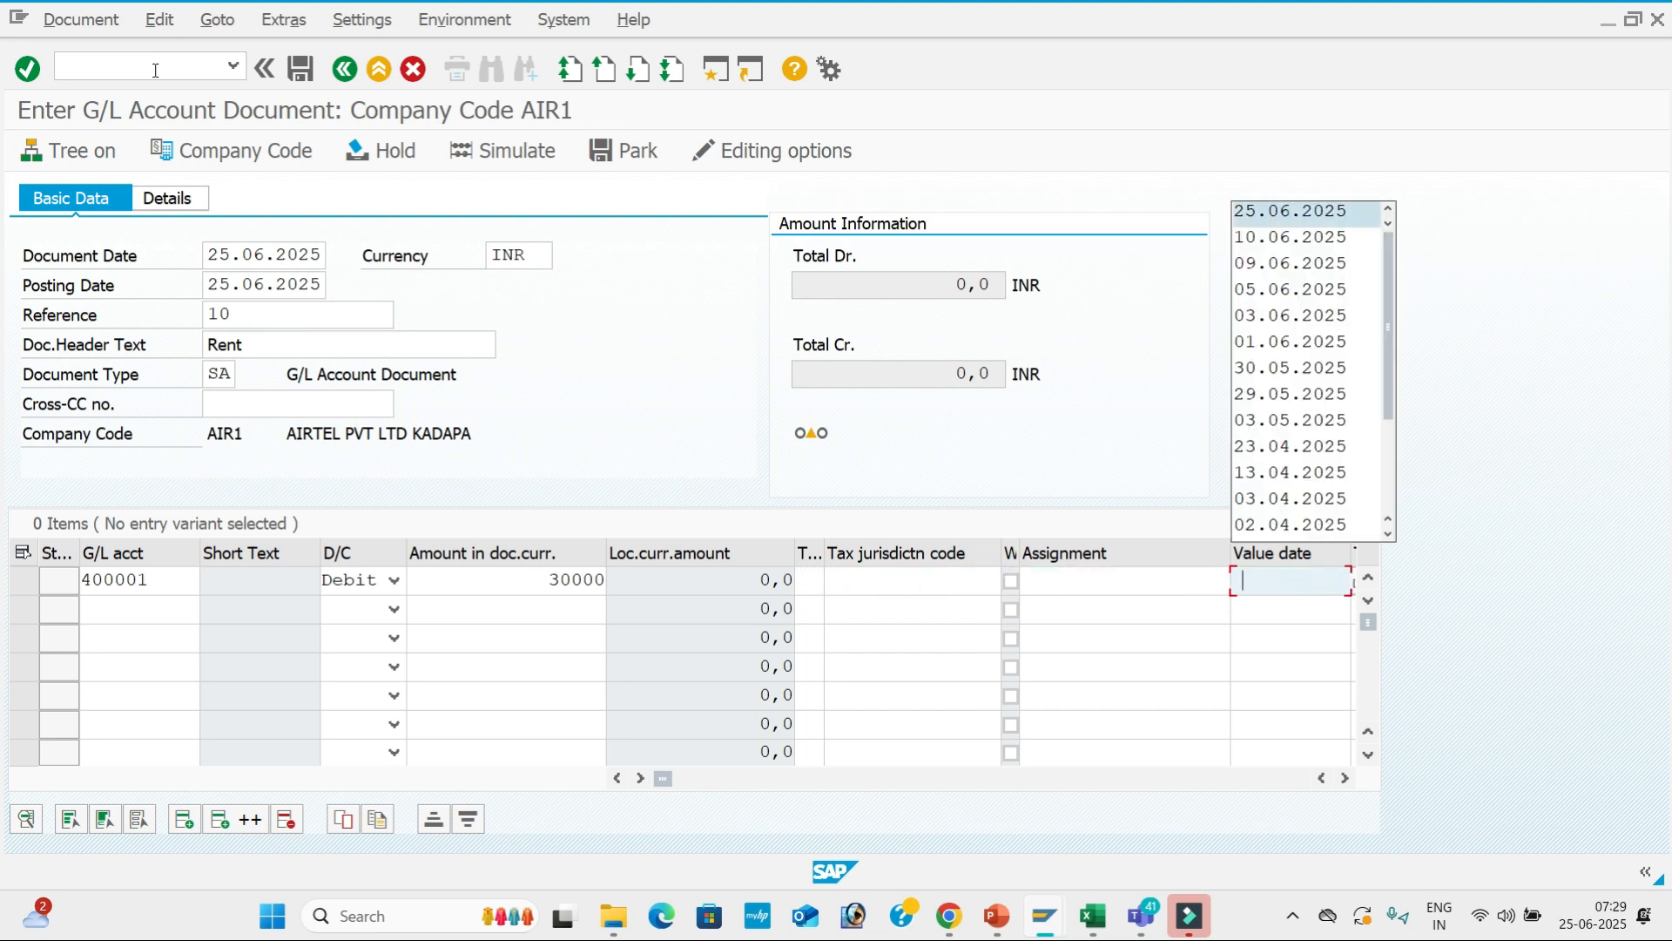
key("Return")
key("Tab")
key("BackSpace")
key("Down")
key("Down")
key("Down")
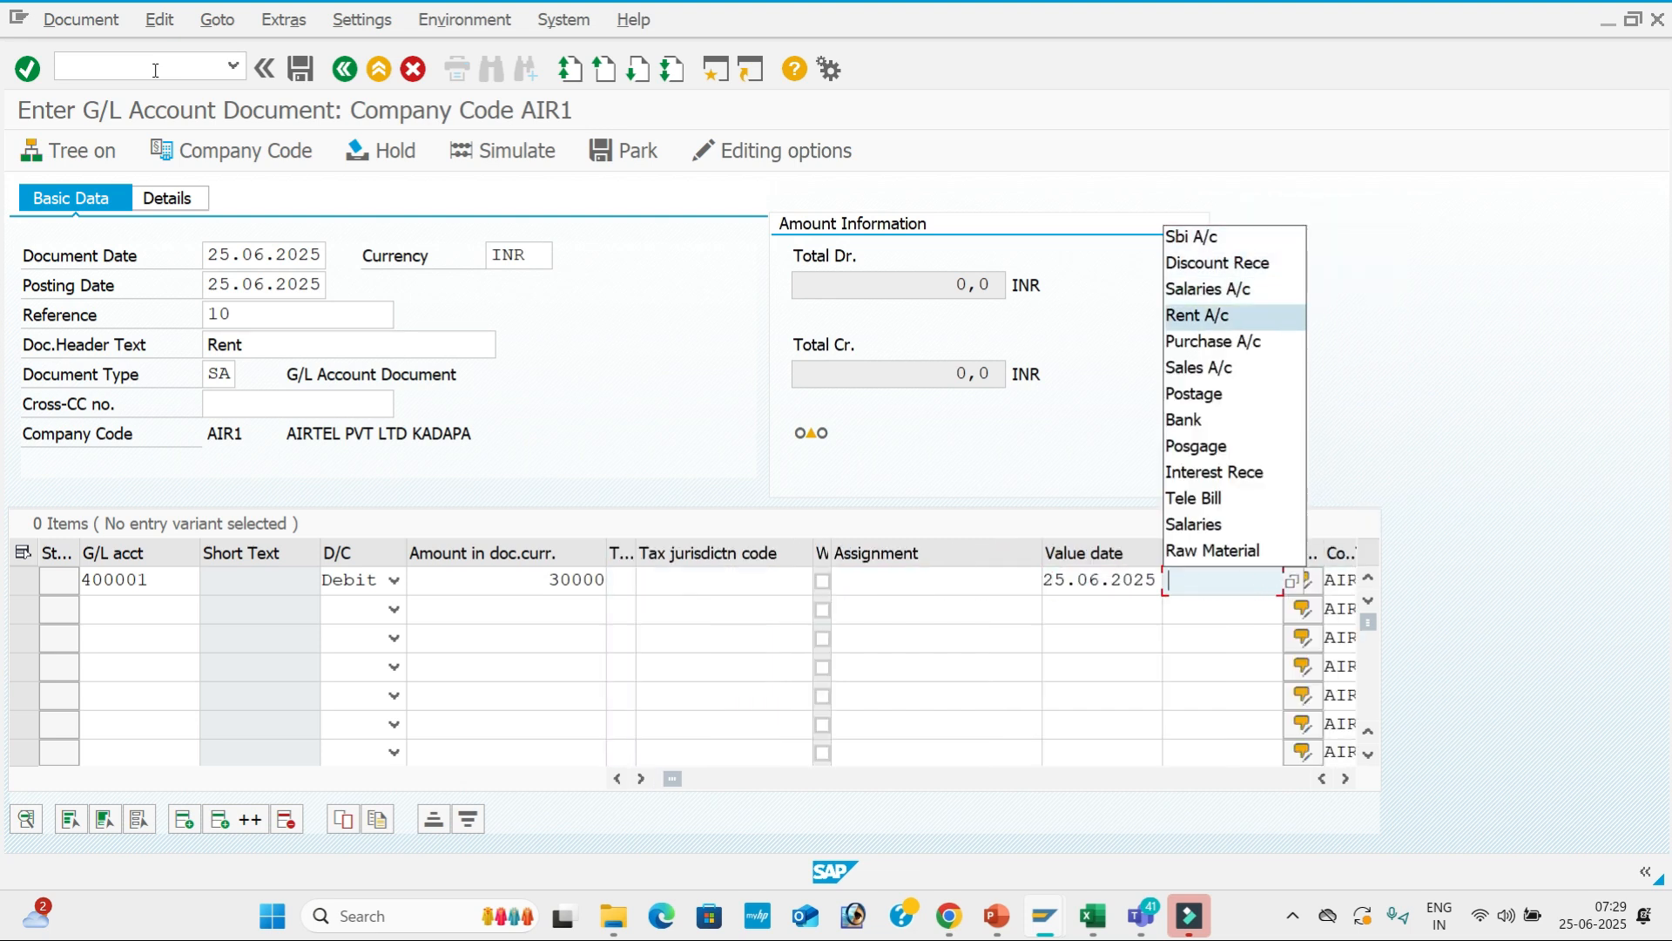
key("Return")
key("Tab")
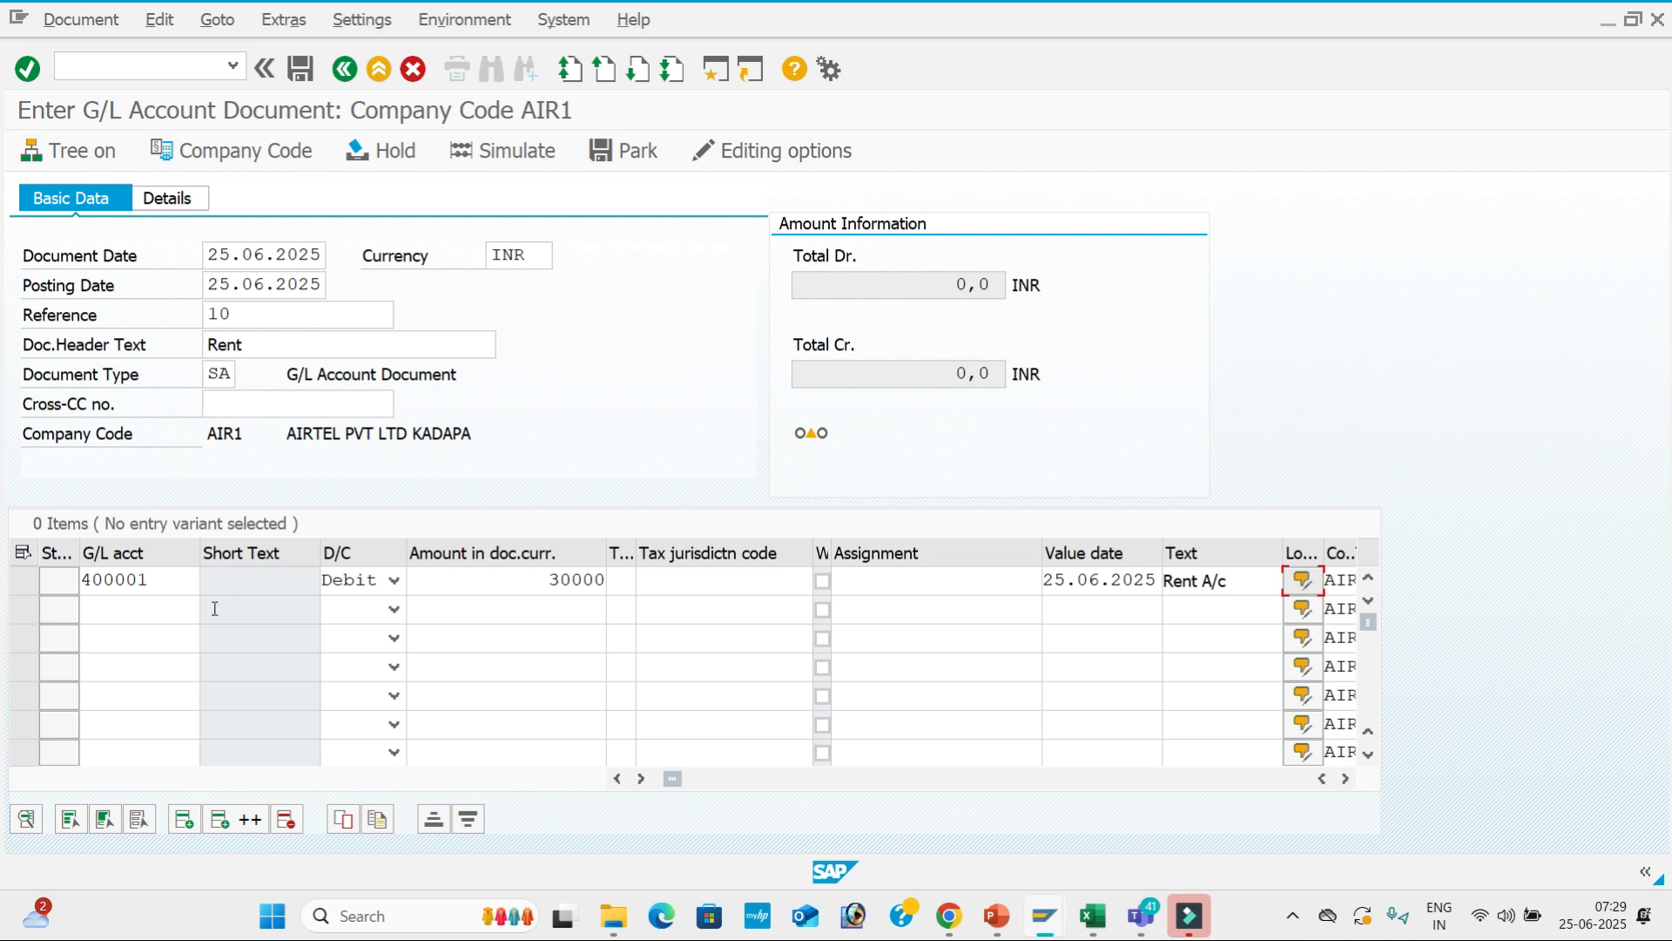
Enter line two: account 200001, Credit 30000, value date 25.06.2025, text Sbi A/c.
left_click(153, 610)
key("BackSpace")
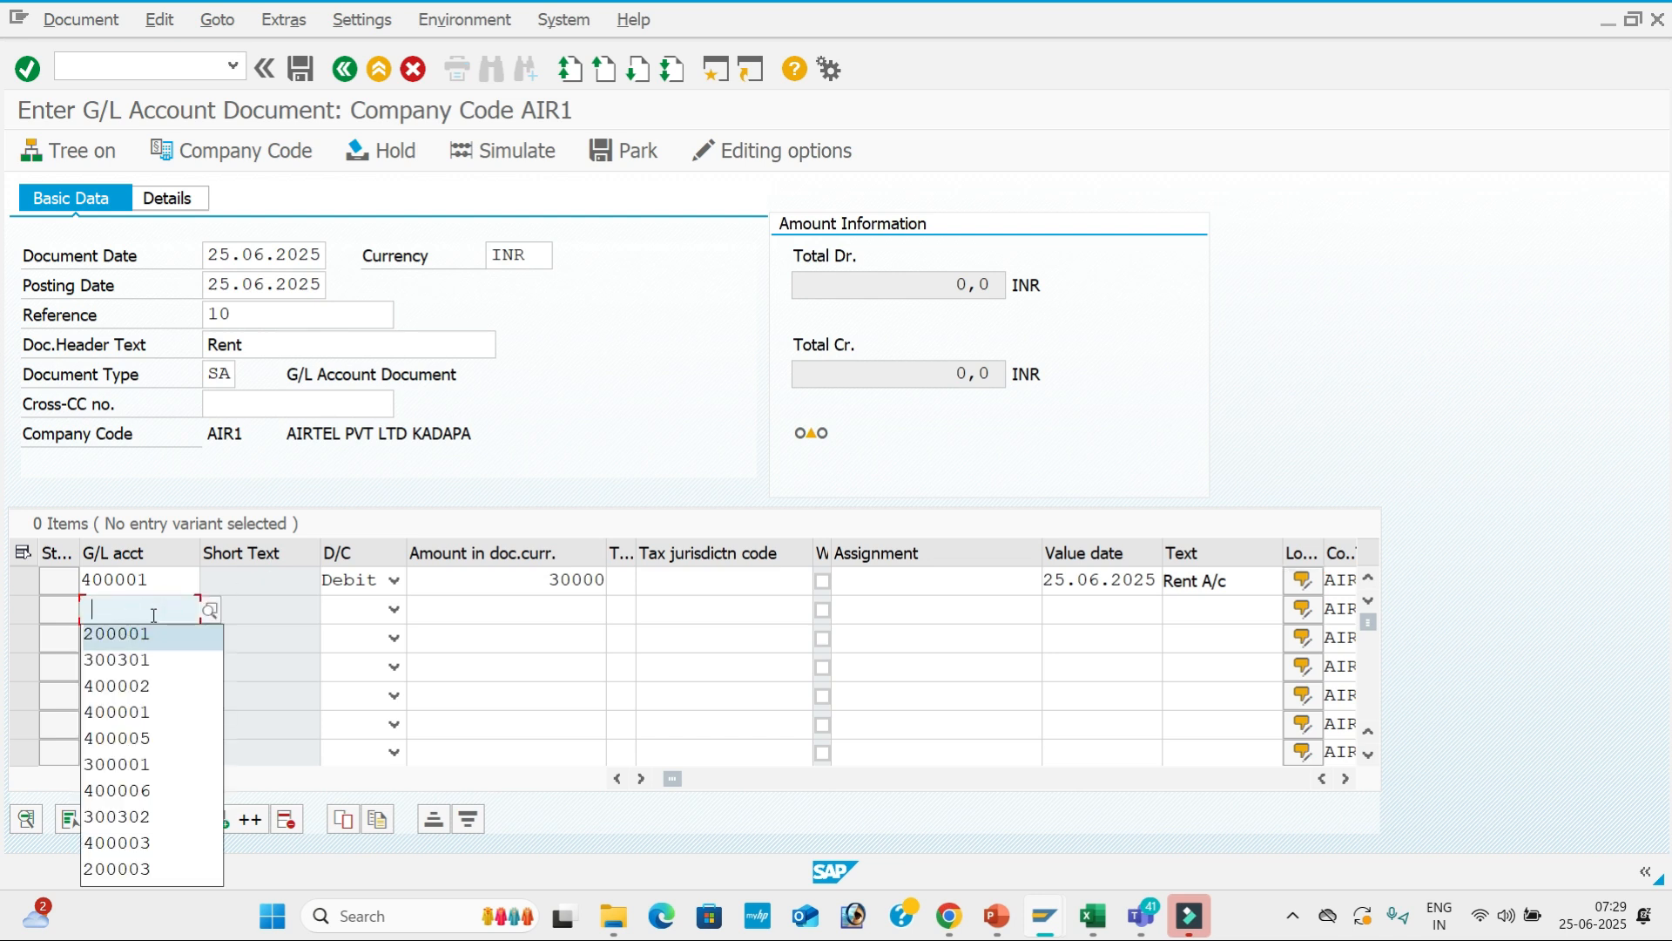
key("Return")
key("Tab")
key("c")
key("Tab")
key("BackSpace")
key("Down")
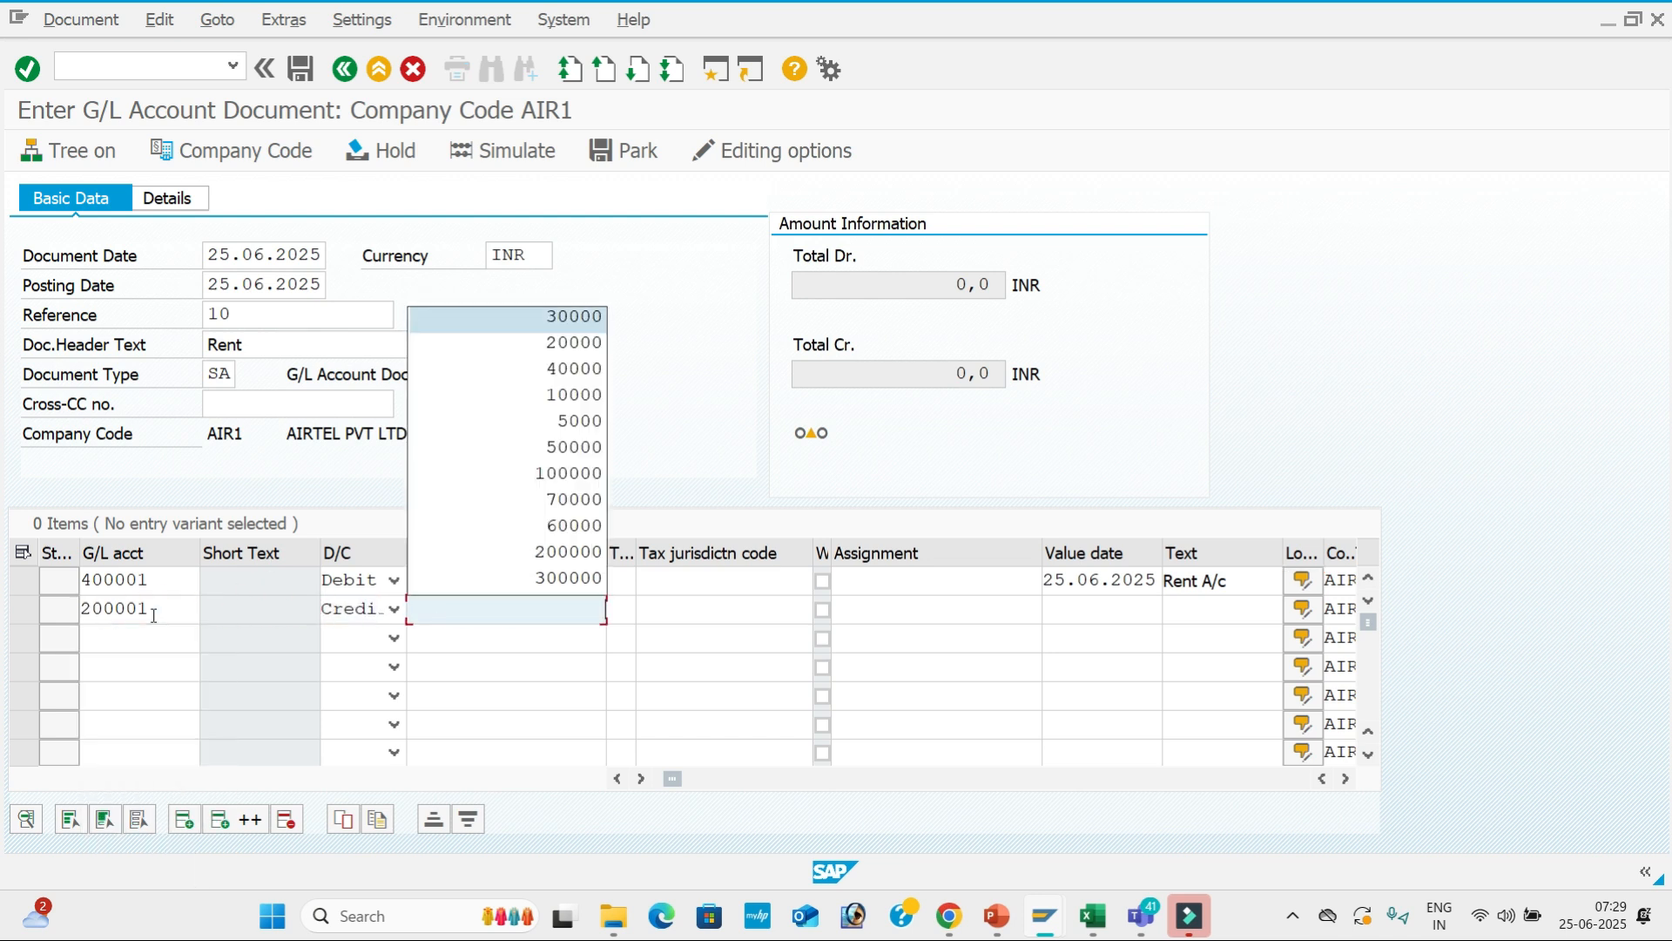
key("Tab")
key("Tab")
key("Tab")
key("Tab")
key("BackSpace")
key("Down")
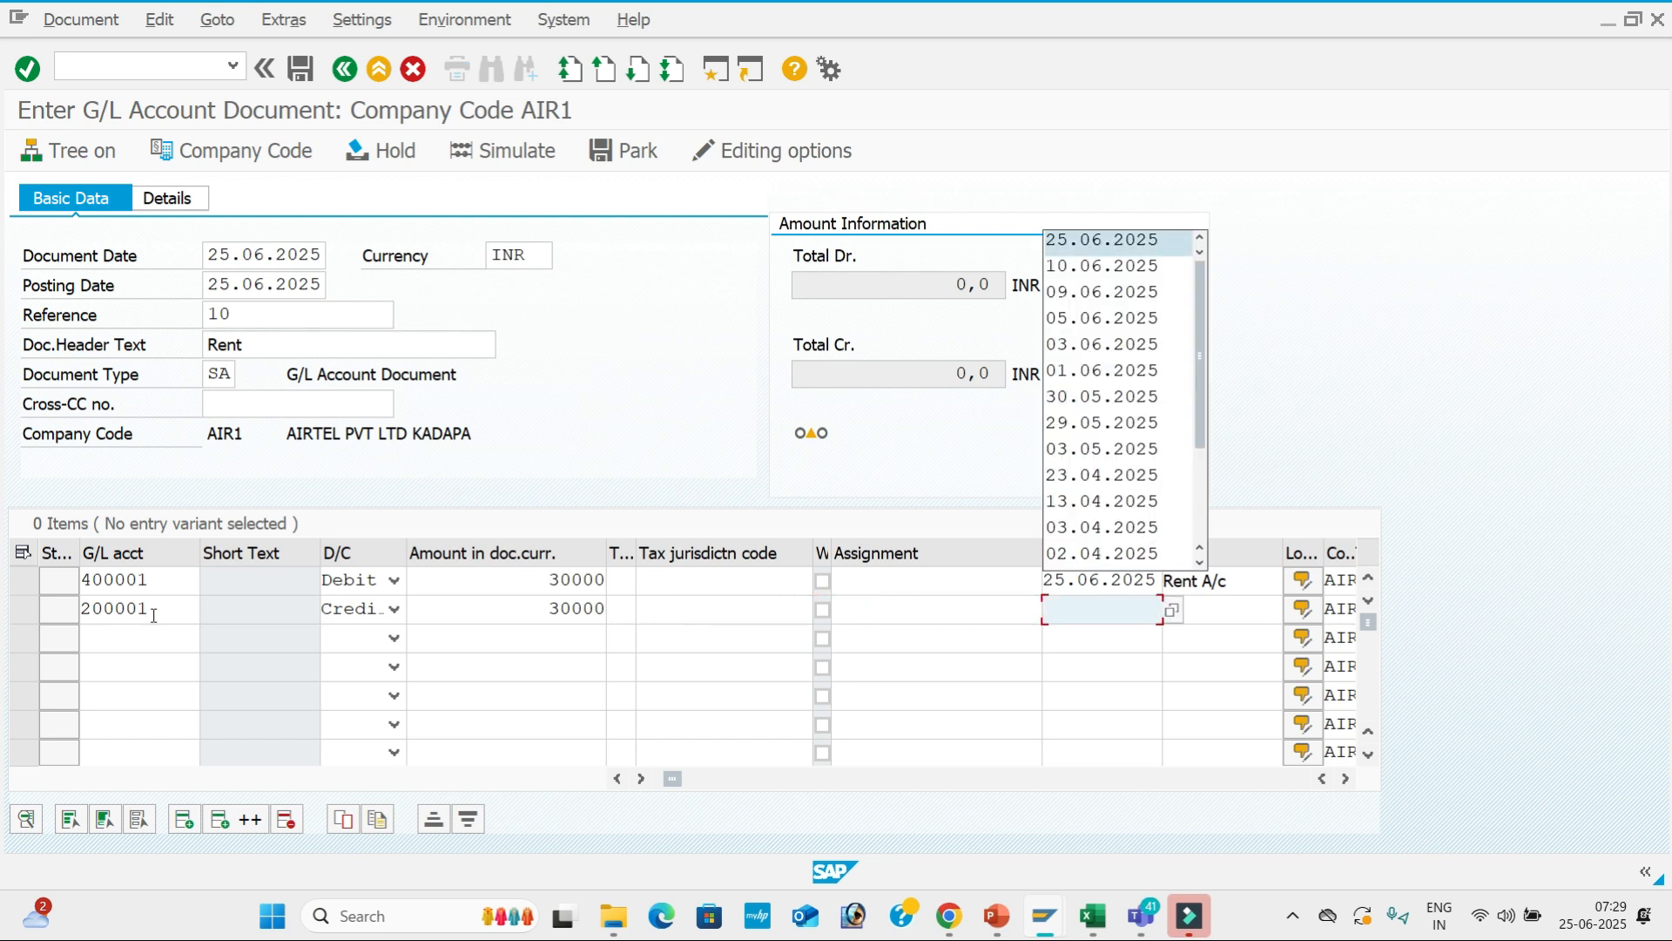
key("Tab")
key("BackSpace")
key("Down")
key("Down")
key("Up")
key("Up")
key("Tab")
Confirm the line entries, which opens the long text for the line item.
key("Return")
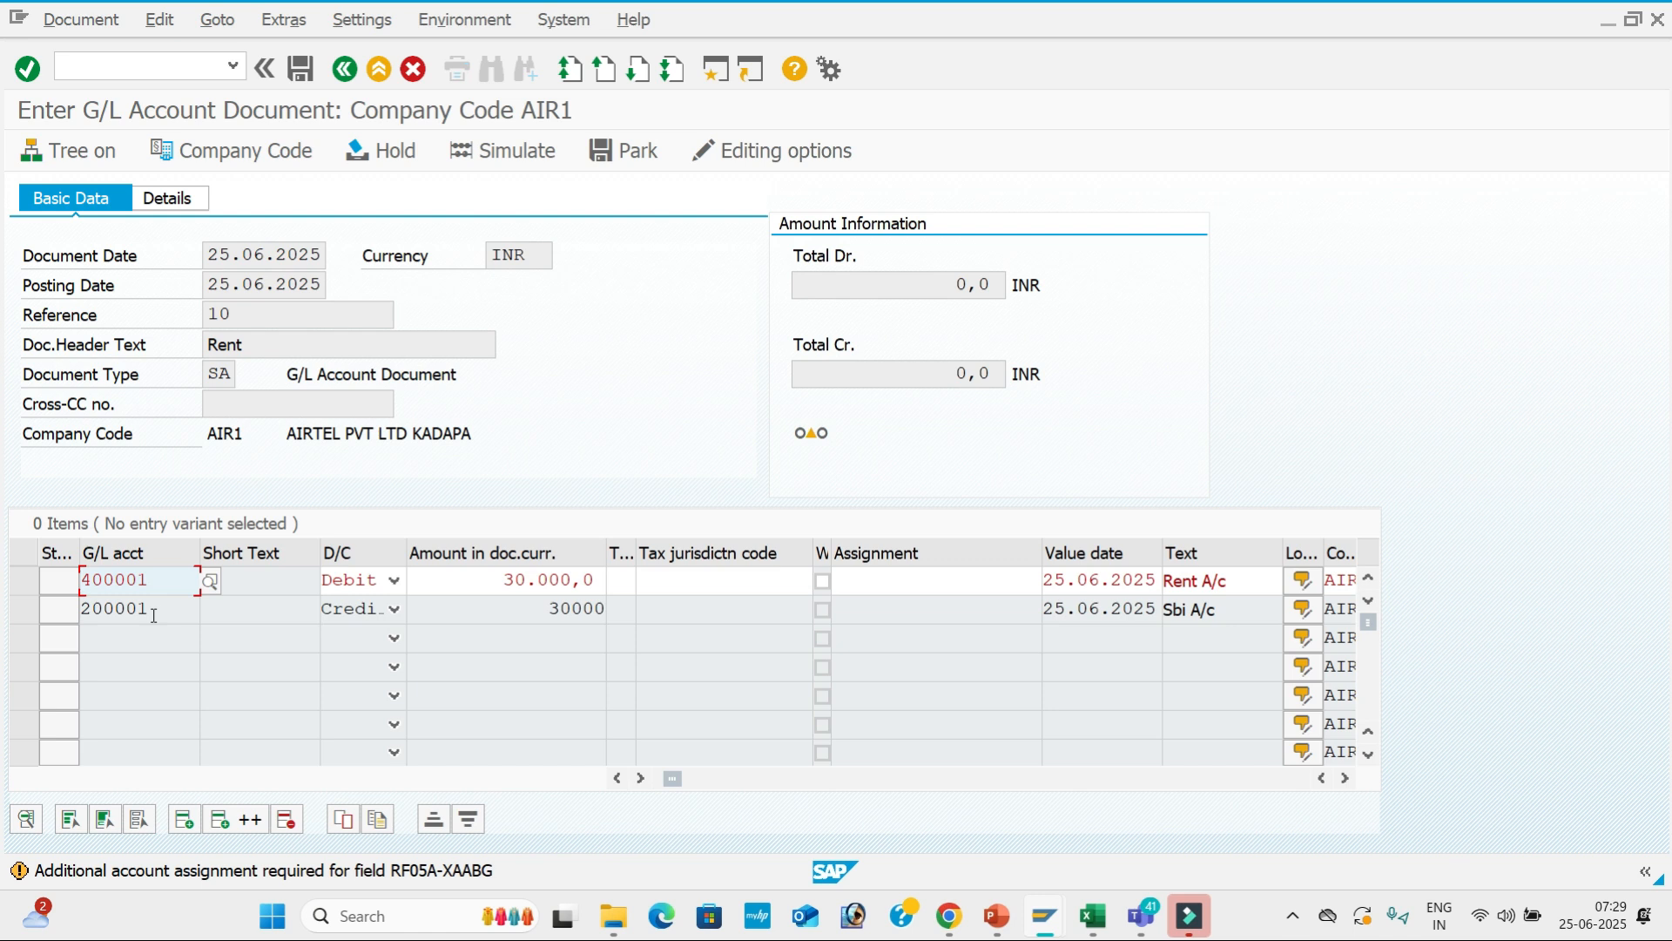
key("Return")
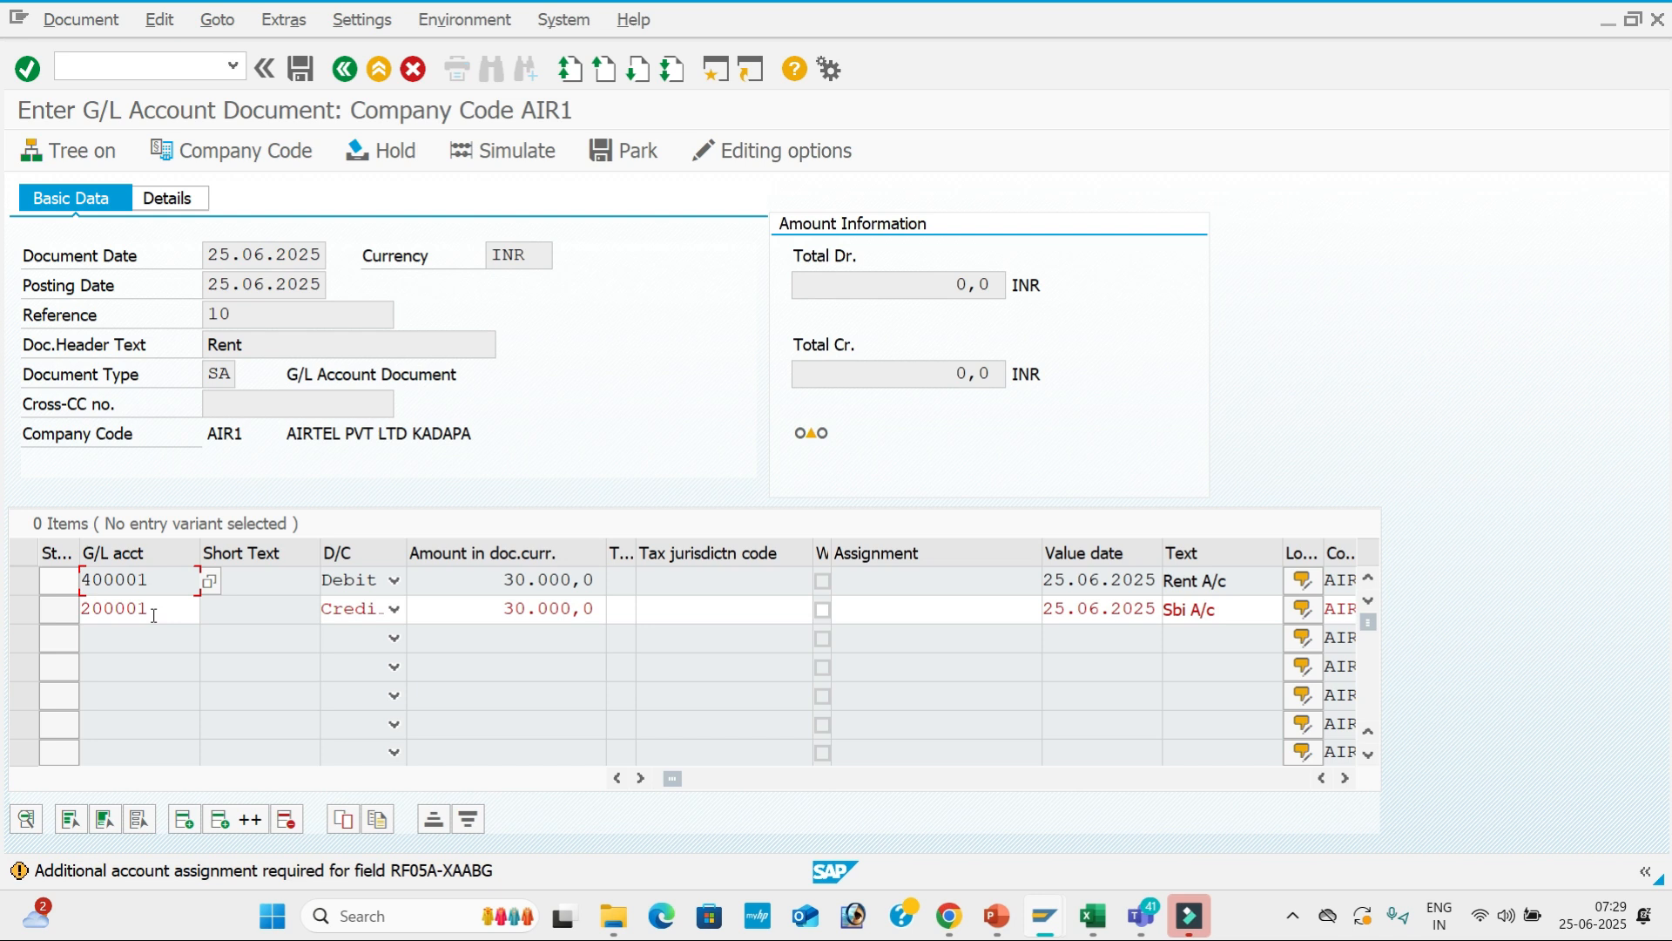
key("Return")
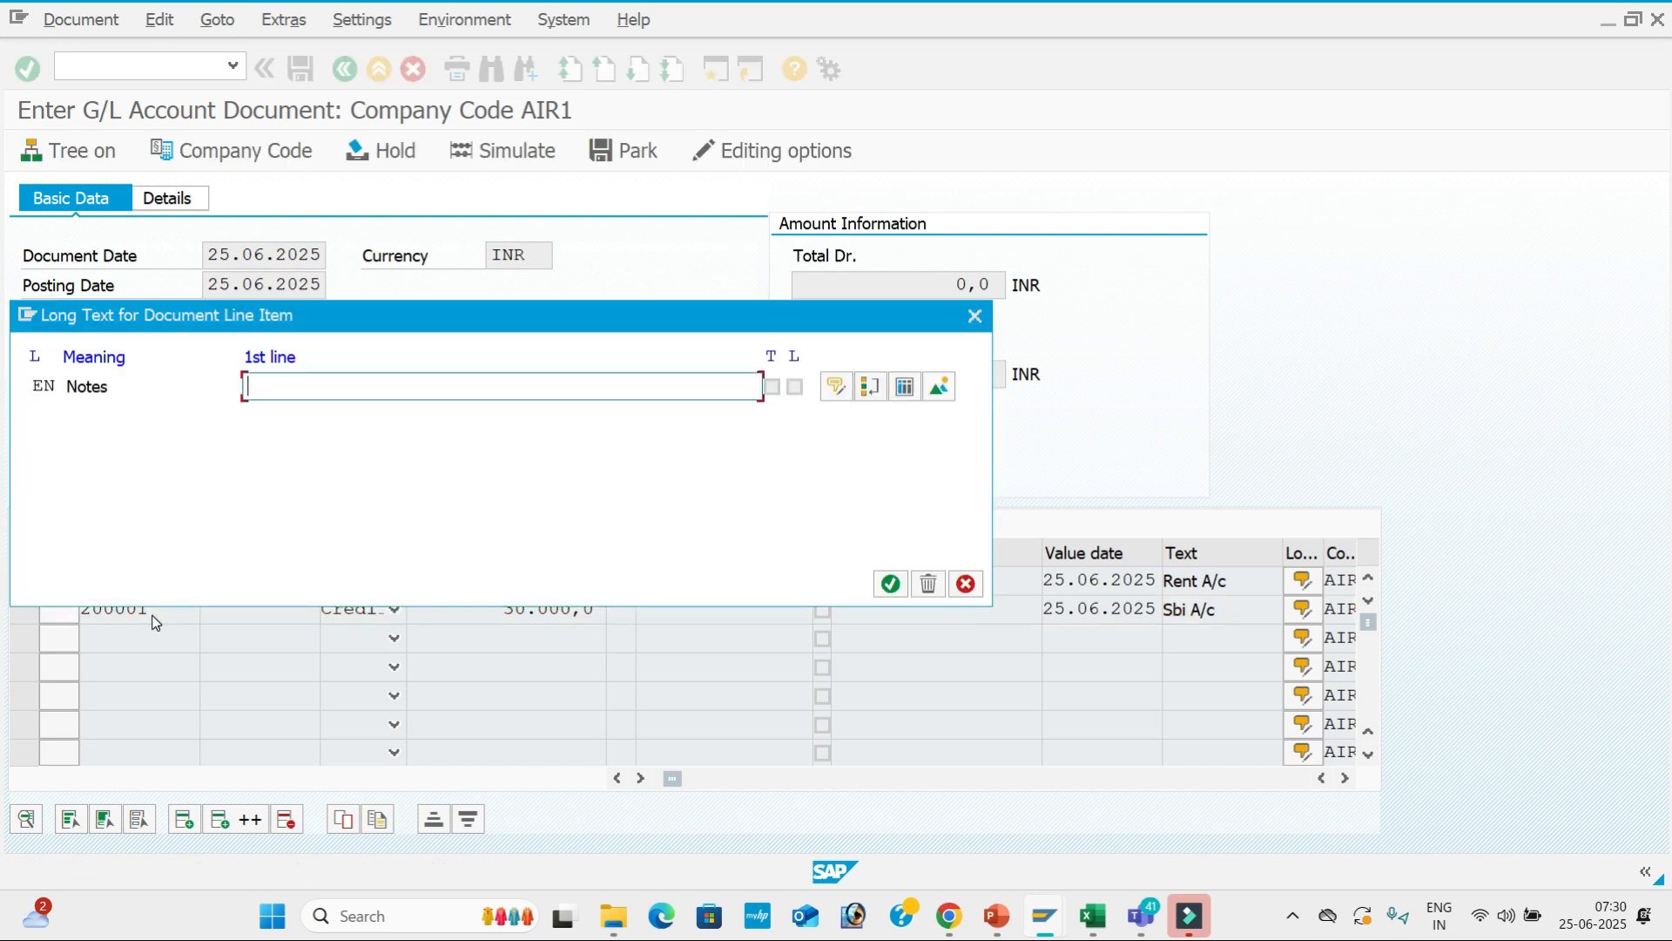
Close the empty long text, simulate the Rent document, and begin entering /N.
left_click(976, 317)
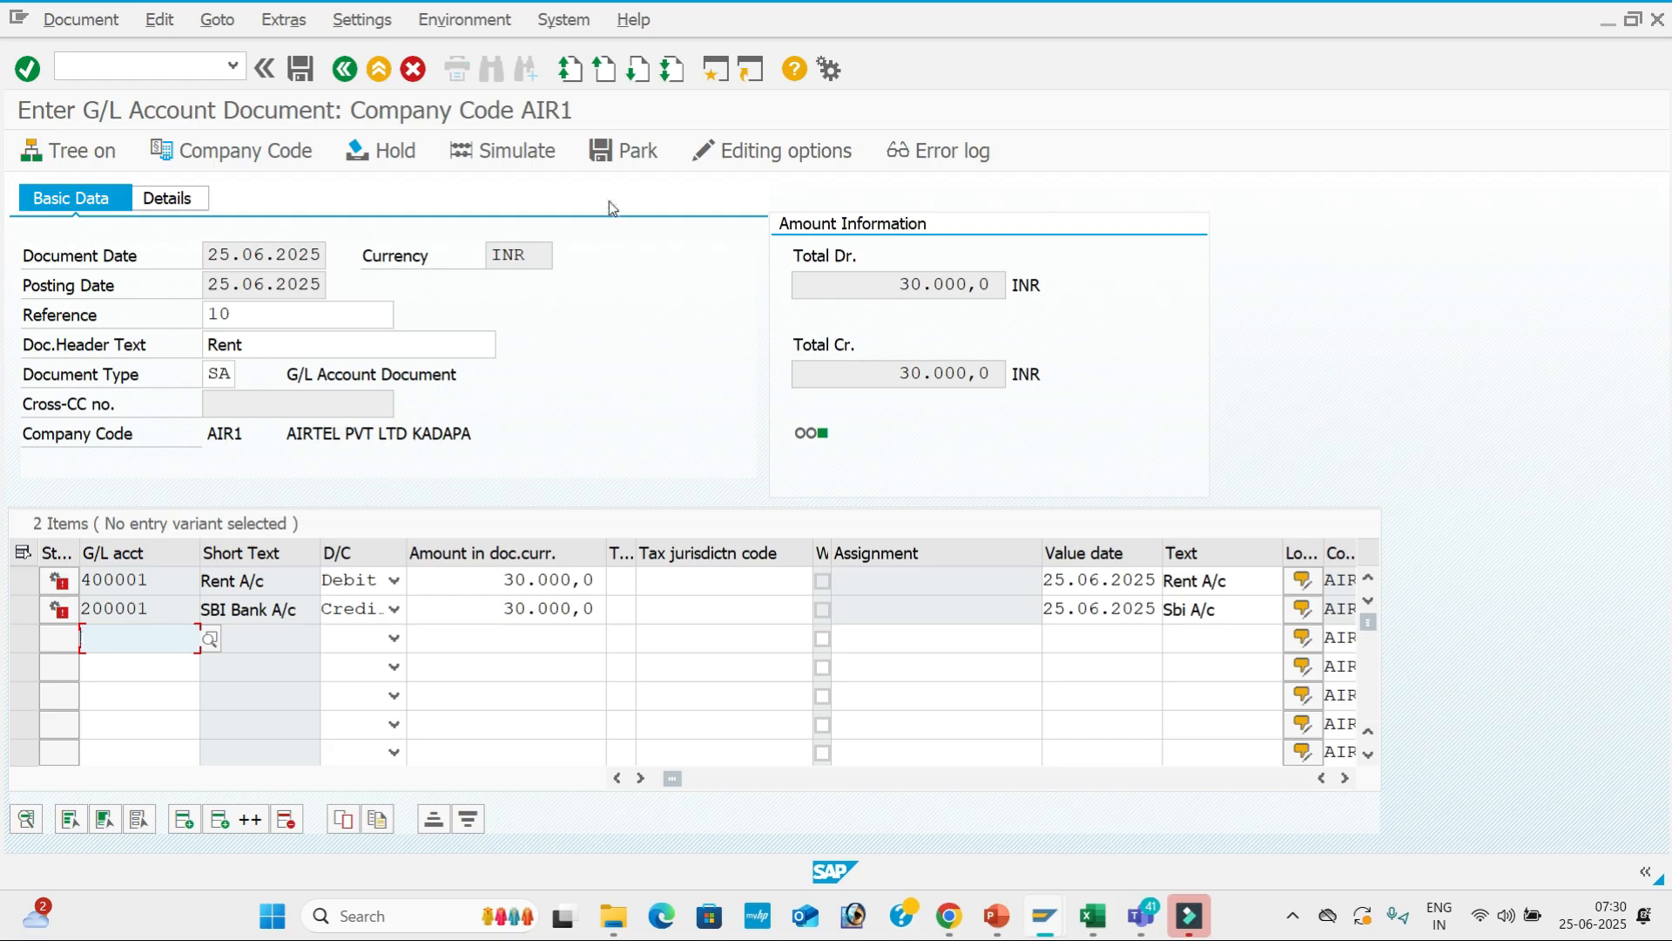
left_click(549, 154)
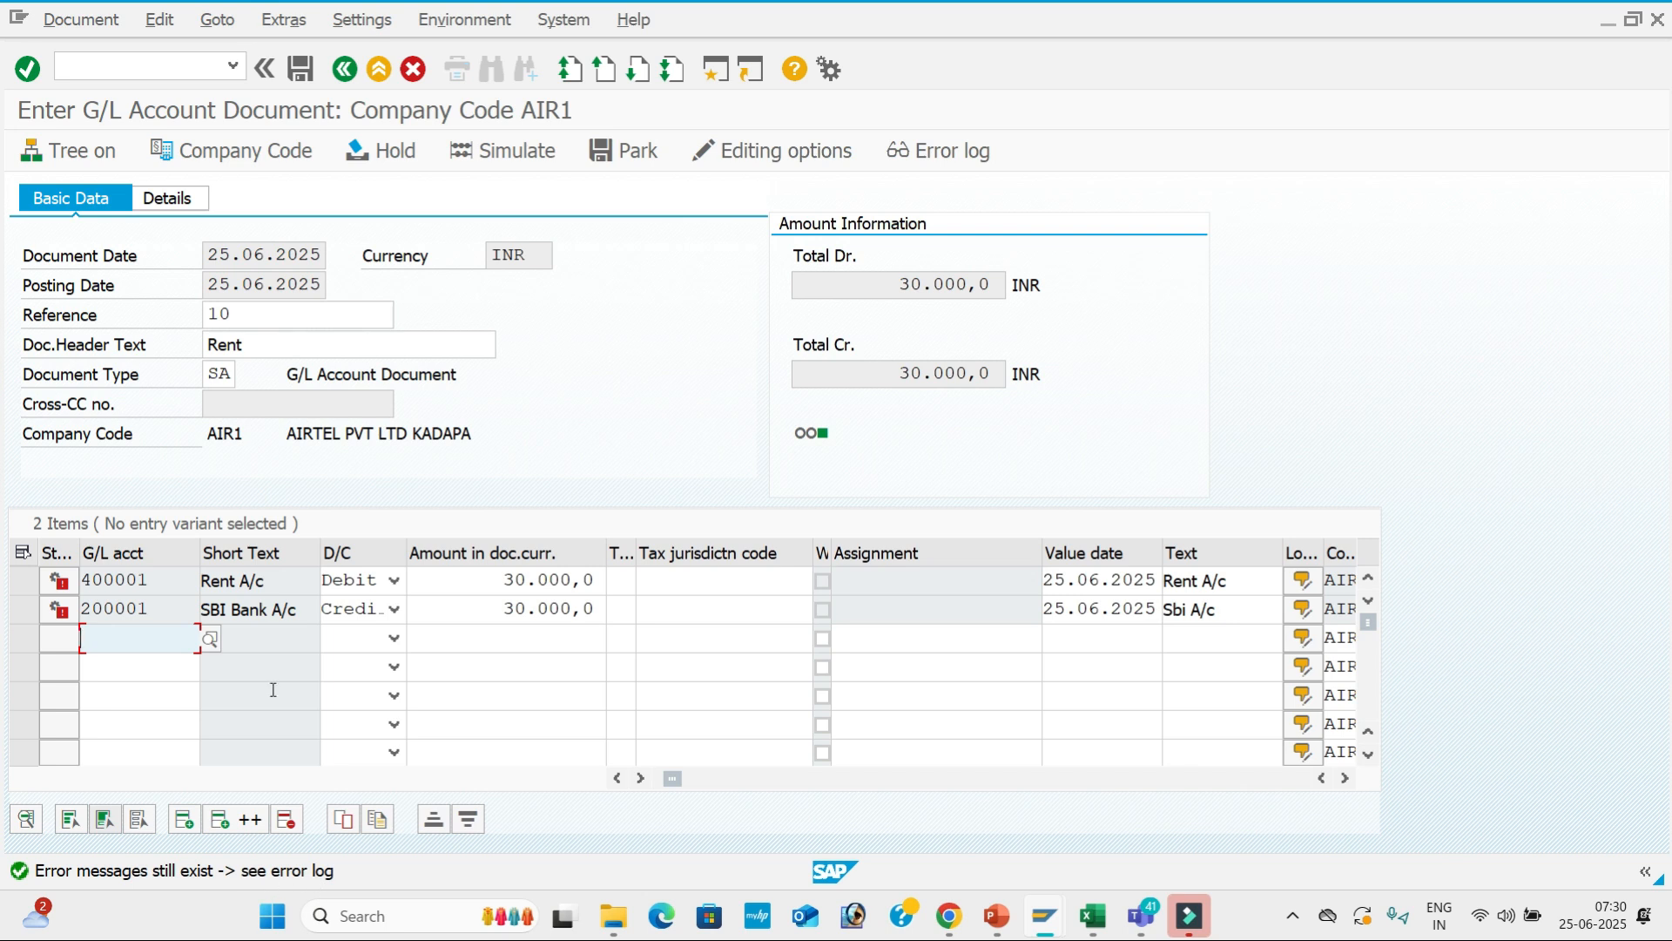
left_click(166, 69)
type("/N")
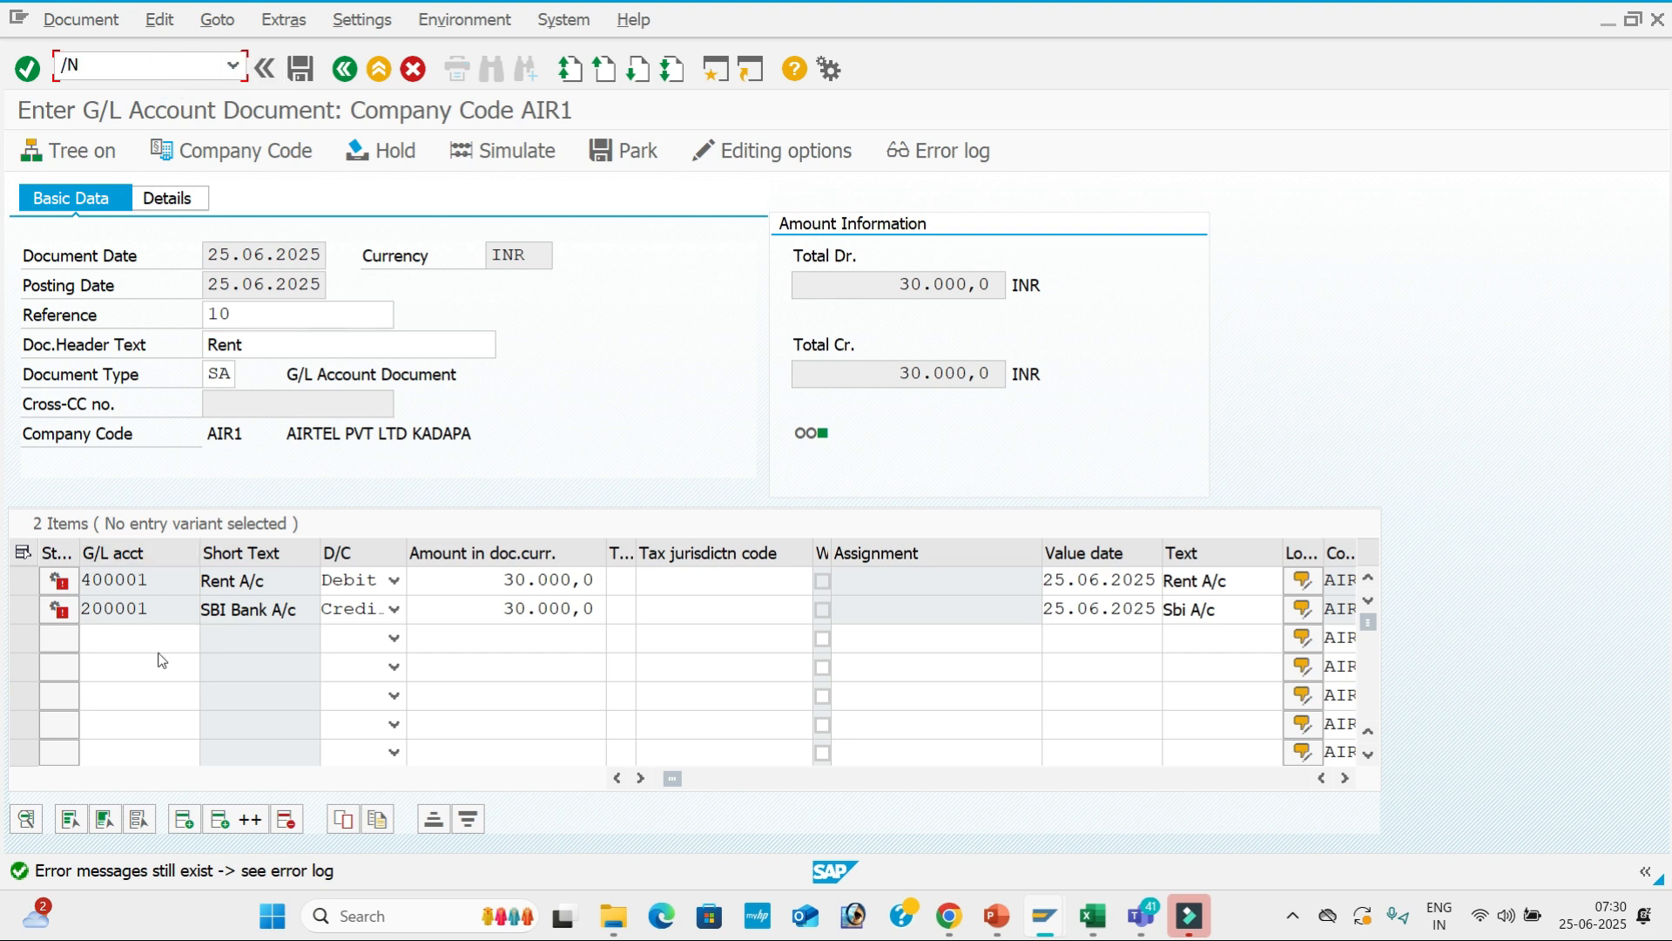
Abandon the document, set Asset retirement to Suppress in G001's Asset Accounting, and save.
key("Return")
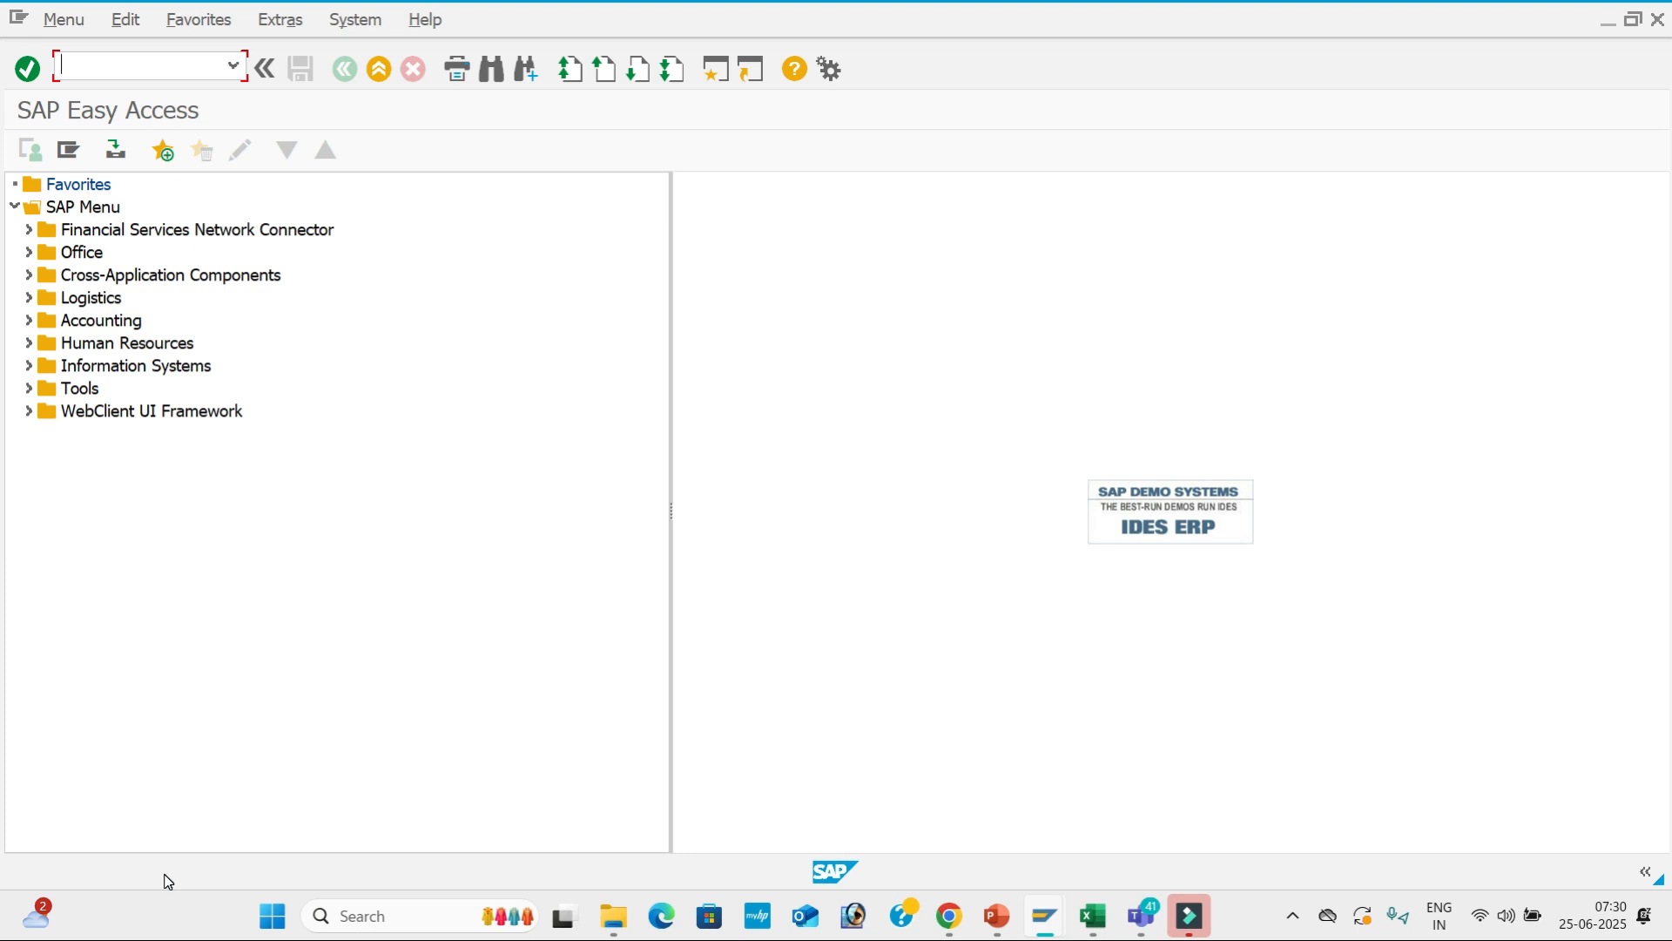
key("alt+Tab")
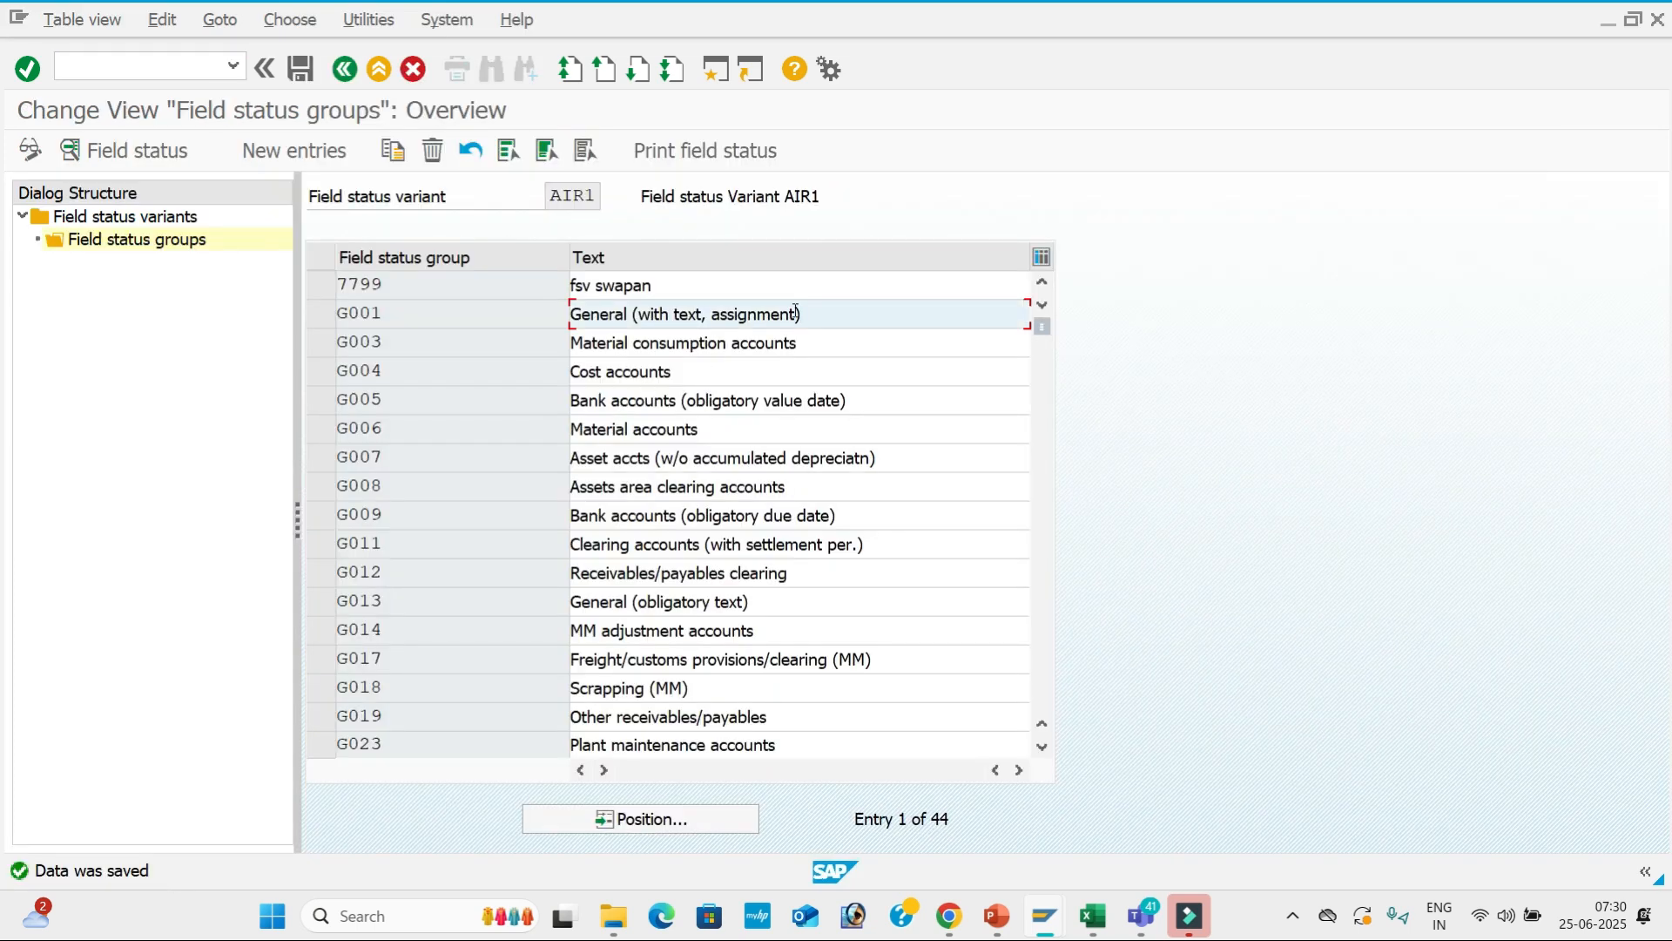
double_click(877, 325)
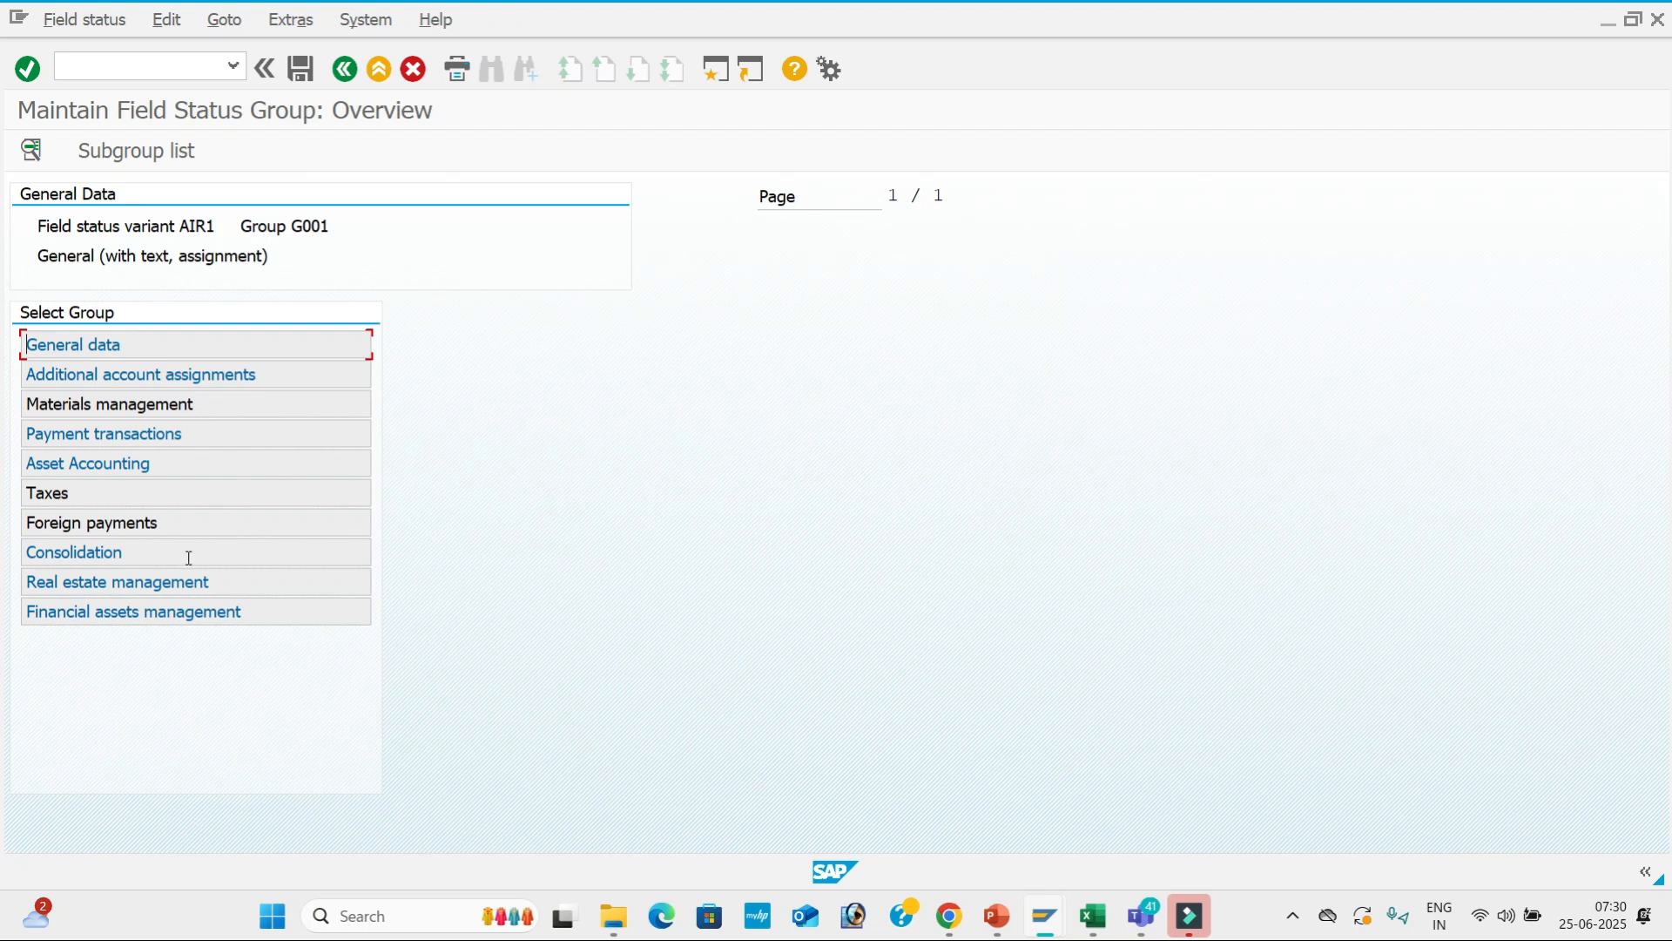
double_click(250, 453)
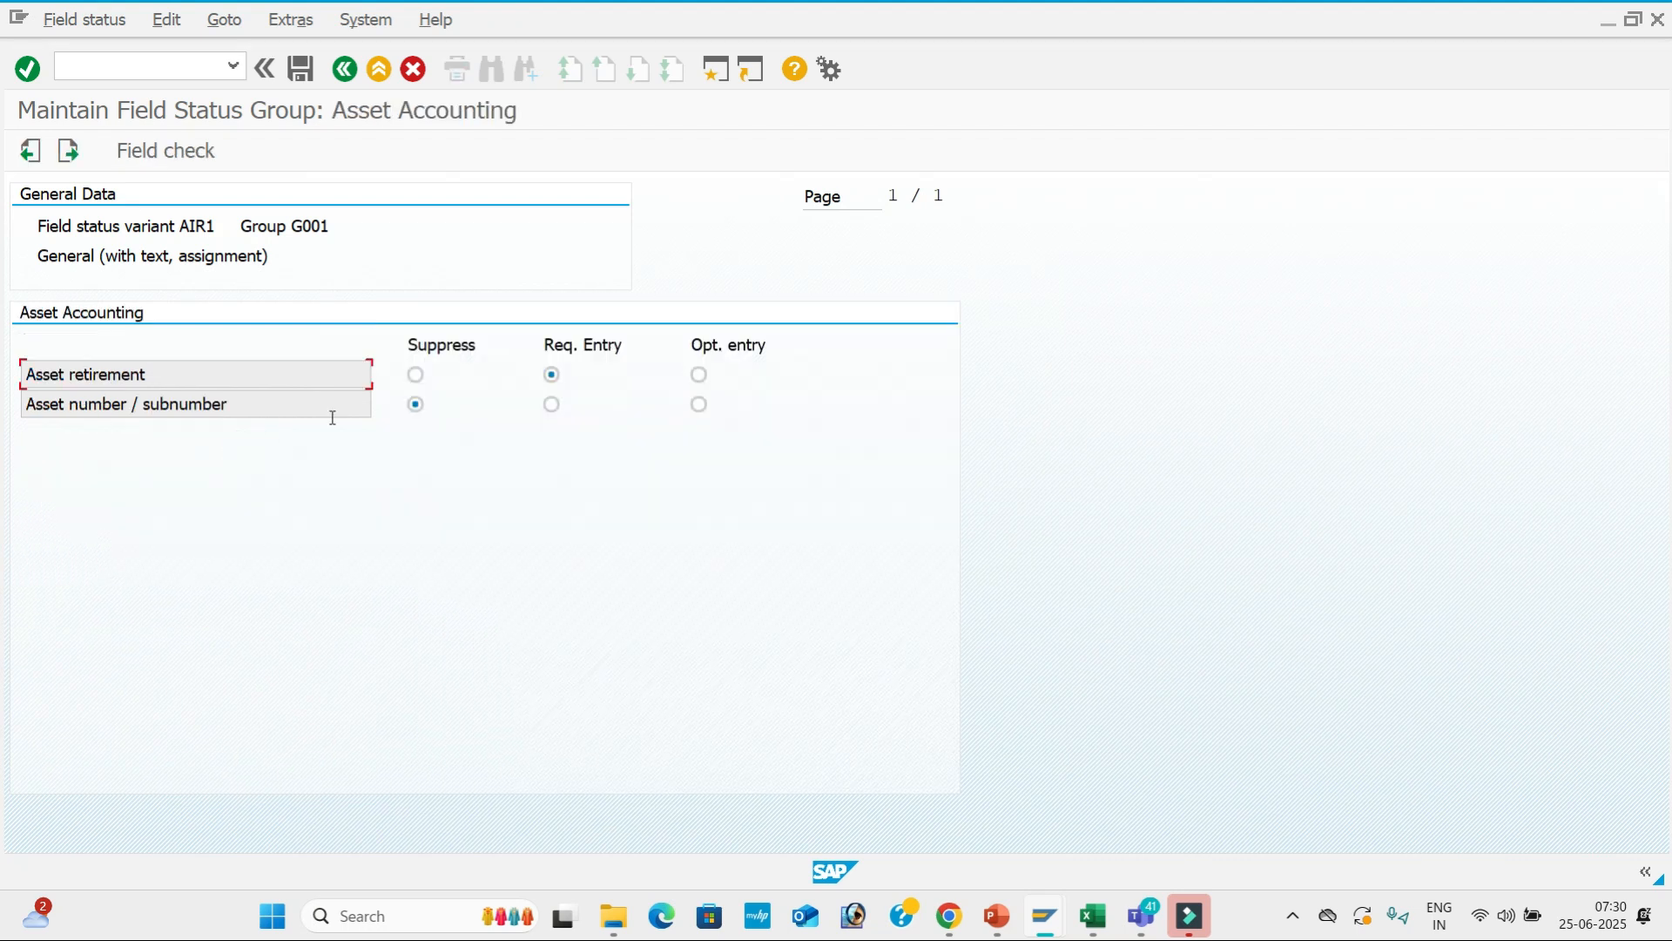
left_click(421, 376)
left_click(305, 68)
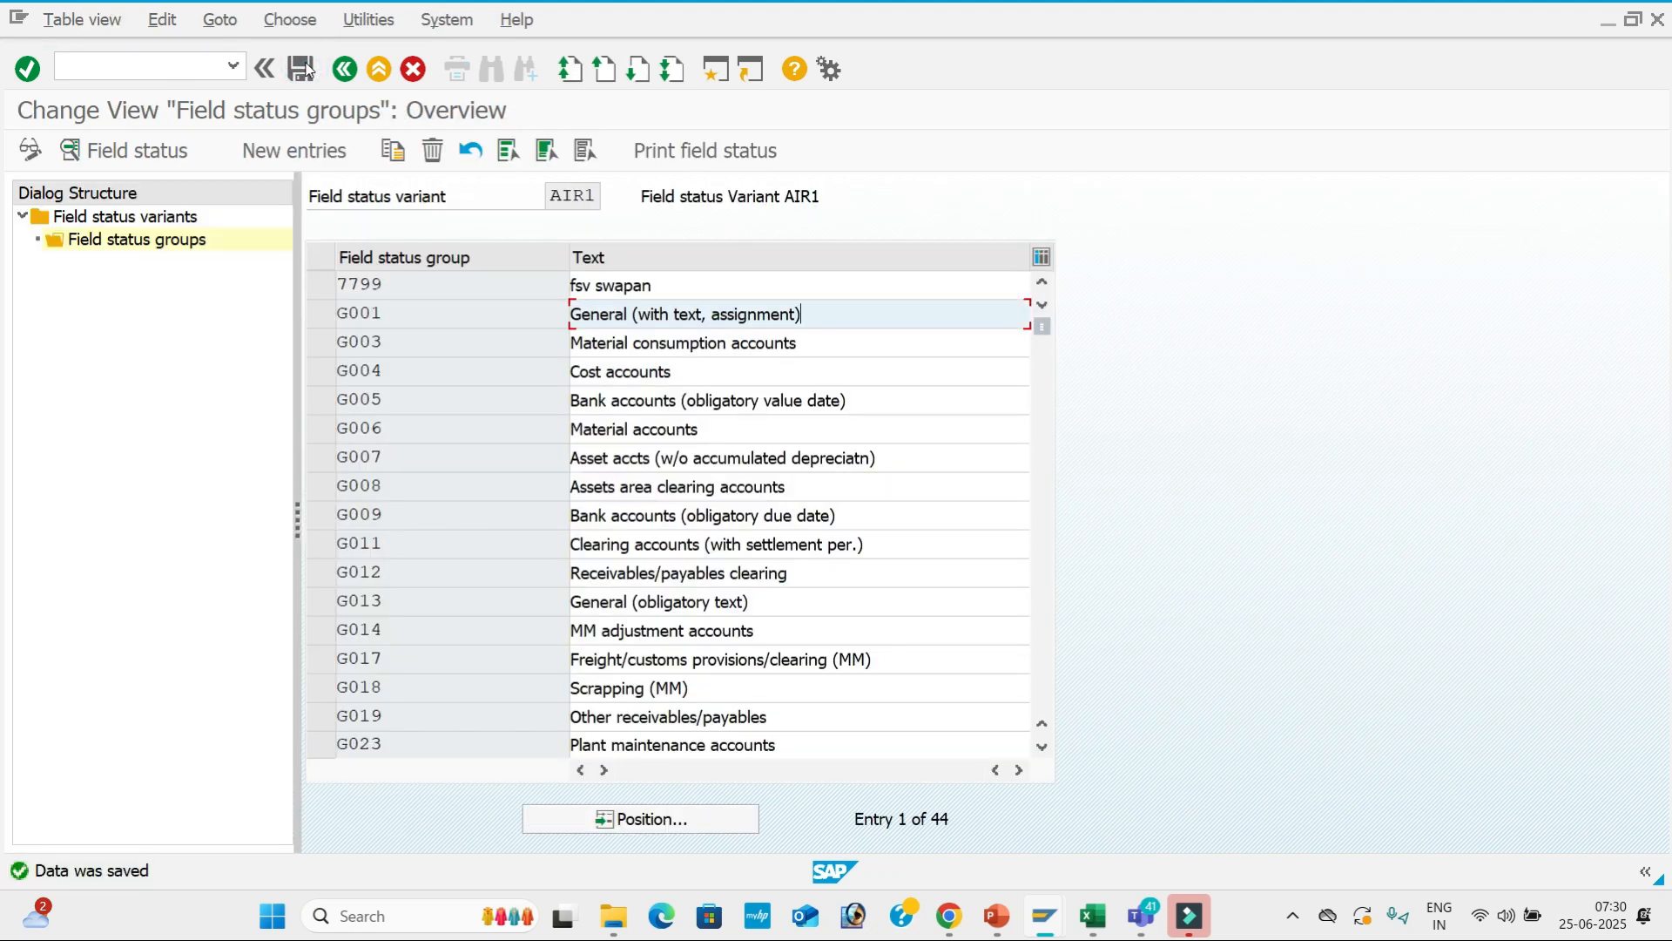
key("alt+Tab")
Run FB50 with document date 25.06.2025, reference 10 and header text Rent.
type("FB")
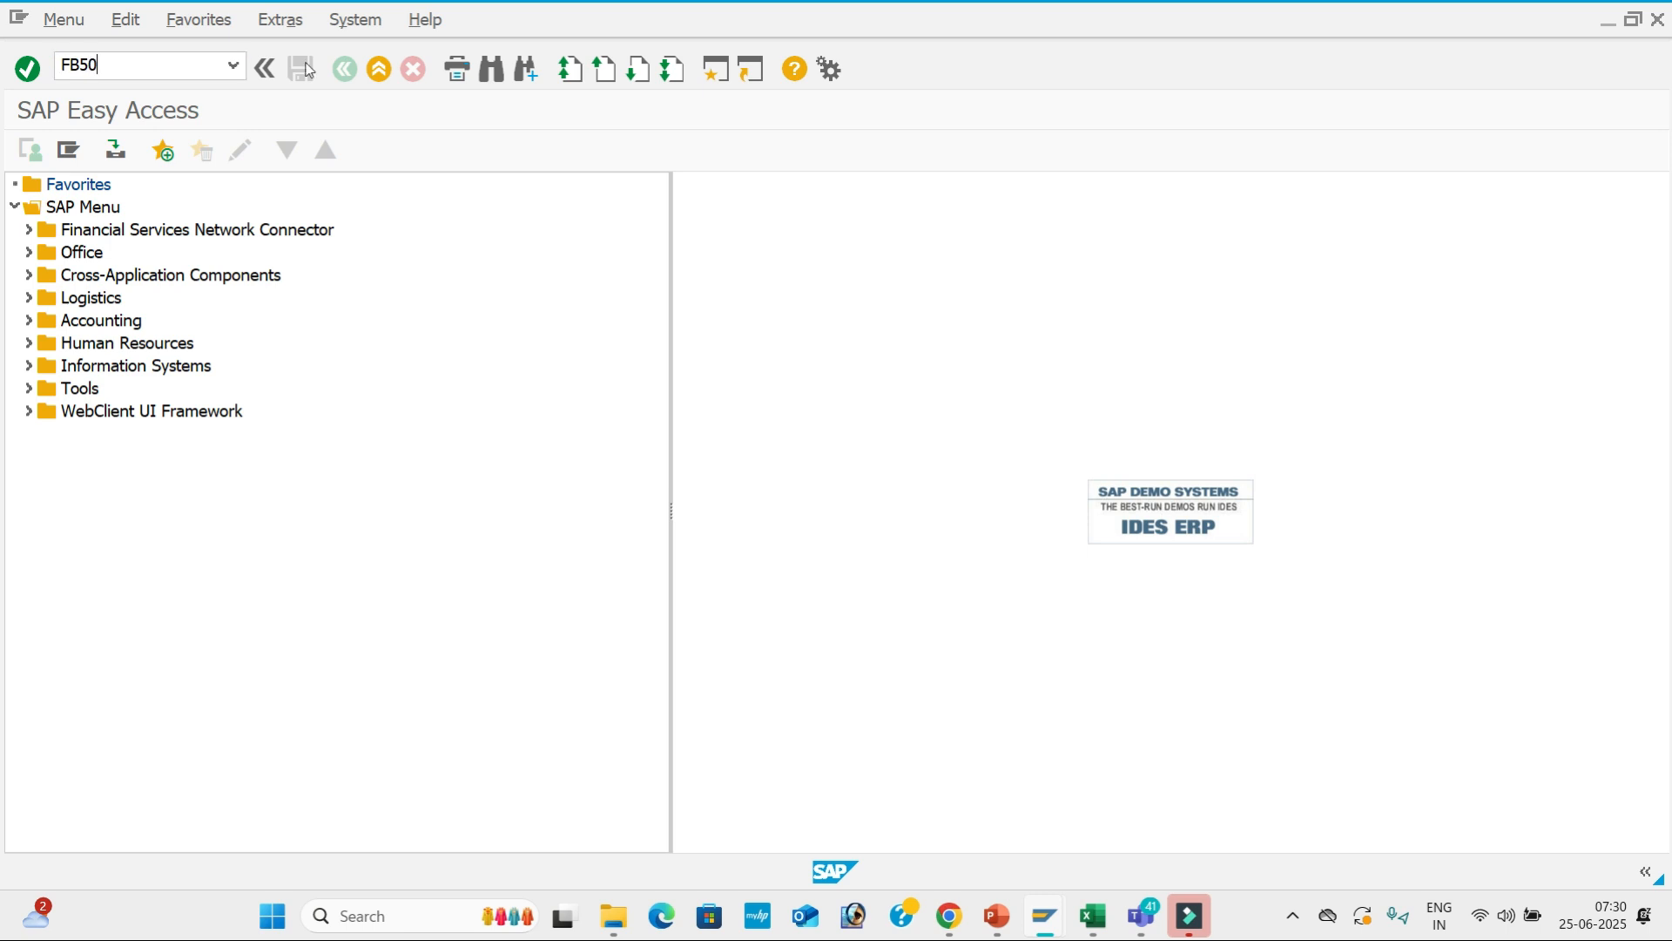
type("50")
key("Return")
key("Down")
key("Down")
key("Tab")
key("Tab")
key("Tab")
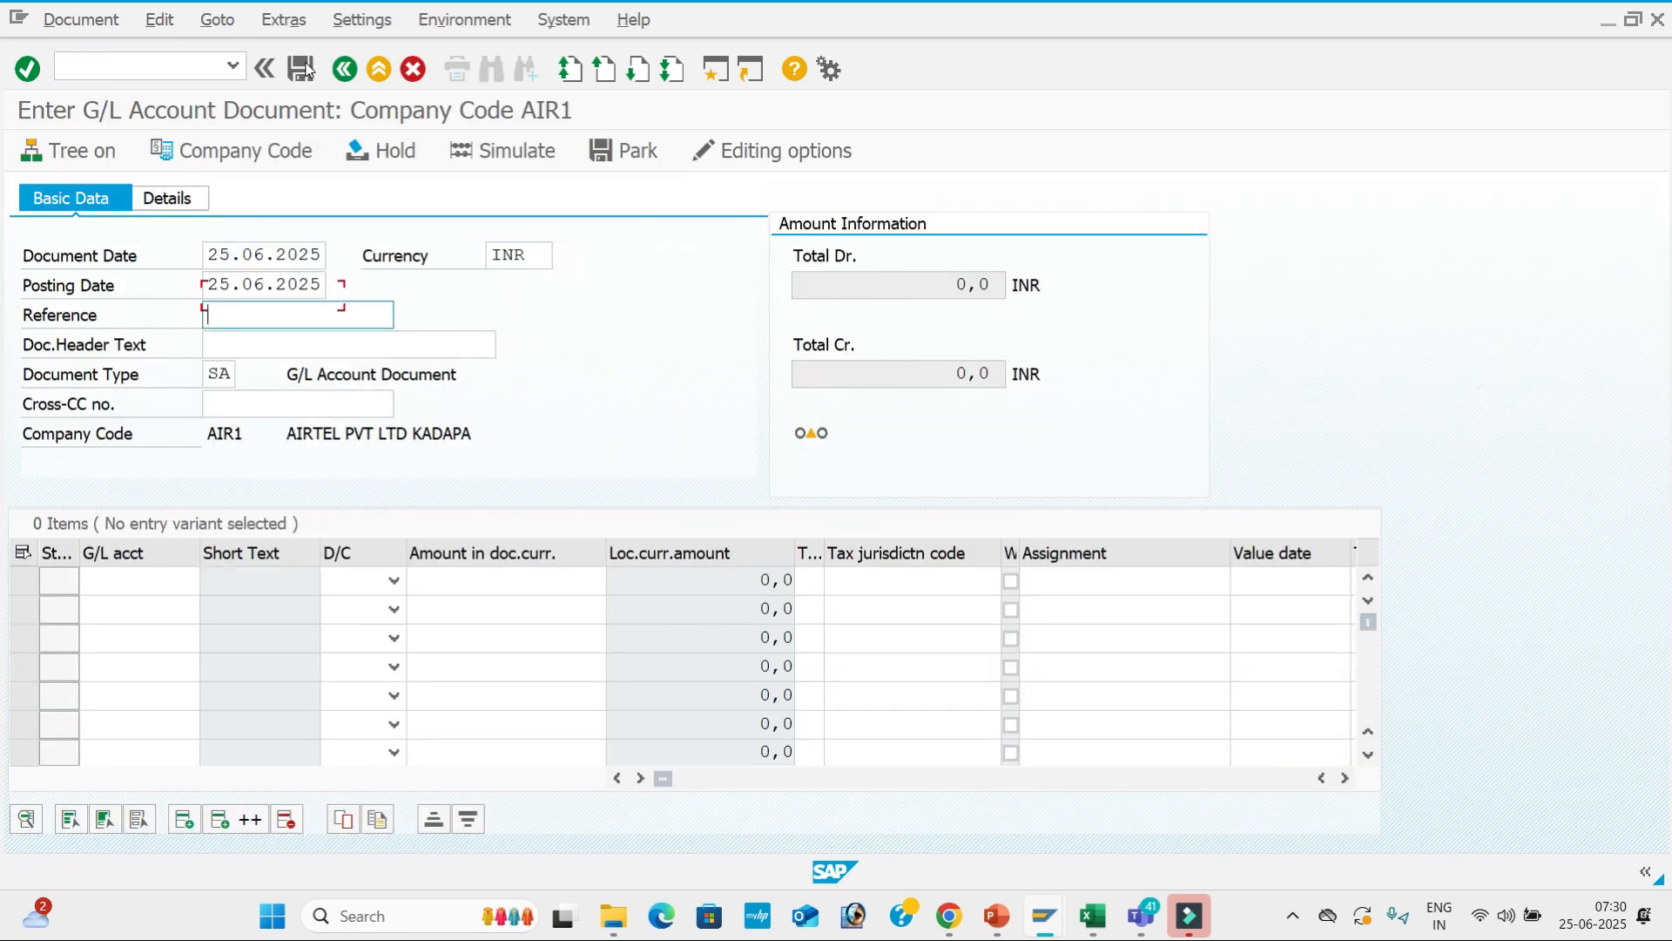
key("Down")
key("Tab")
key("Tab")
key("shift+Tab")
key("Down")
key("Up")
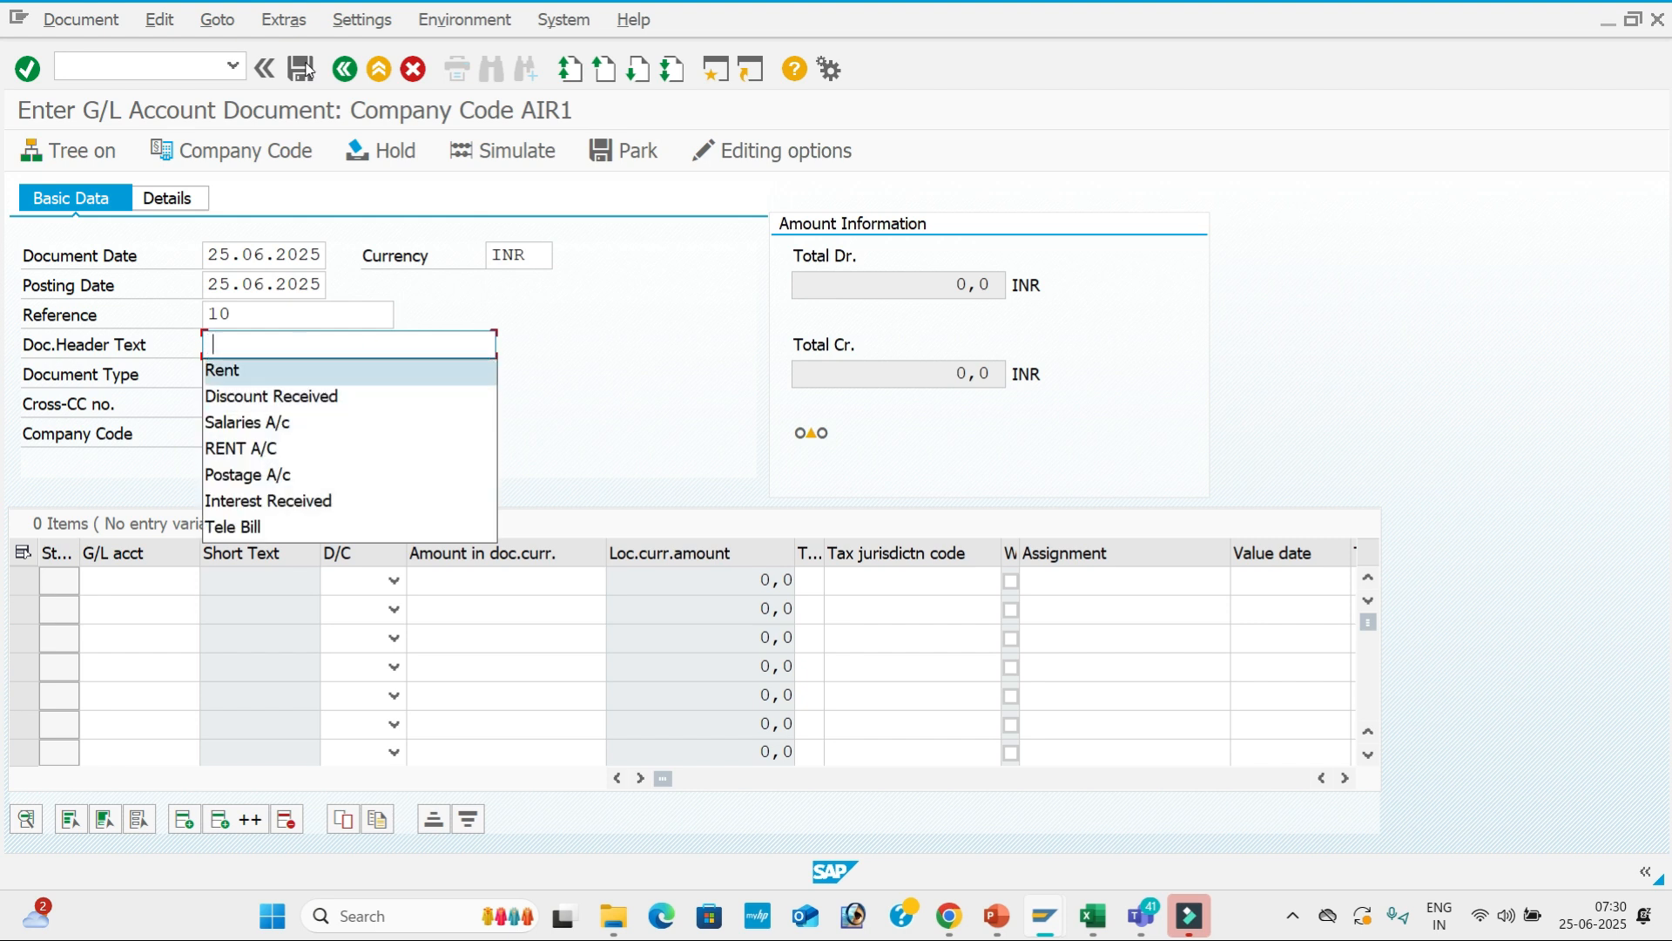
key("Return")
key("Tab")
key("Tab")
Enter line one: account 400001, Debit 30000, value date 25.06.2025, text Rent A/c.
key("Tab")
key("Down")
key("Return")
key("Tab")
key("d")
key("Tab")
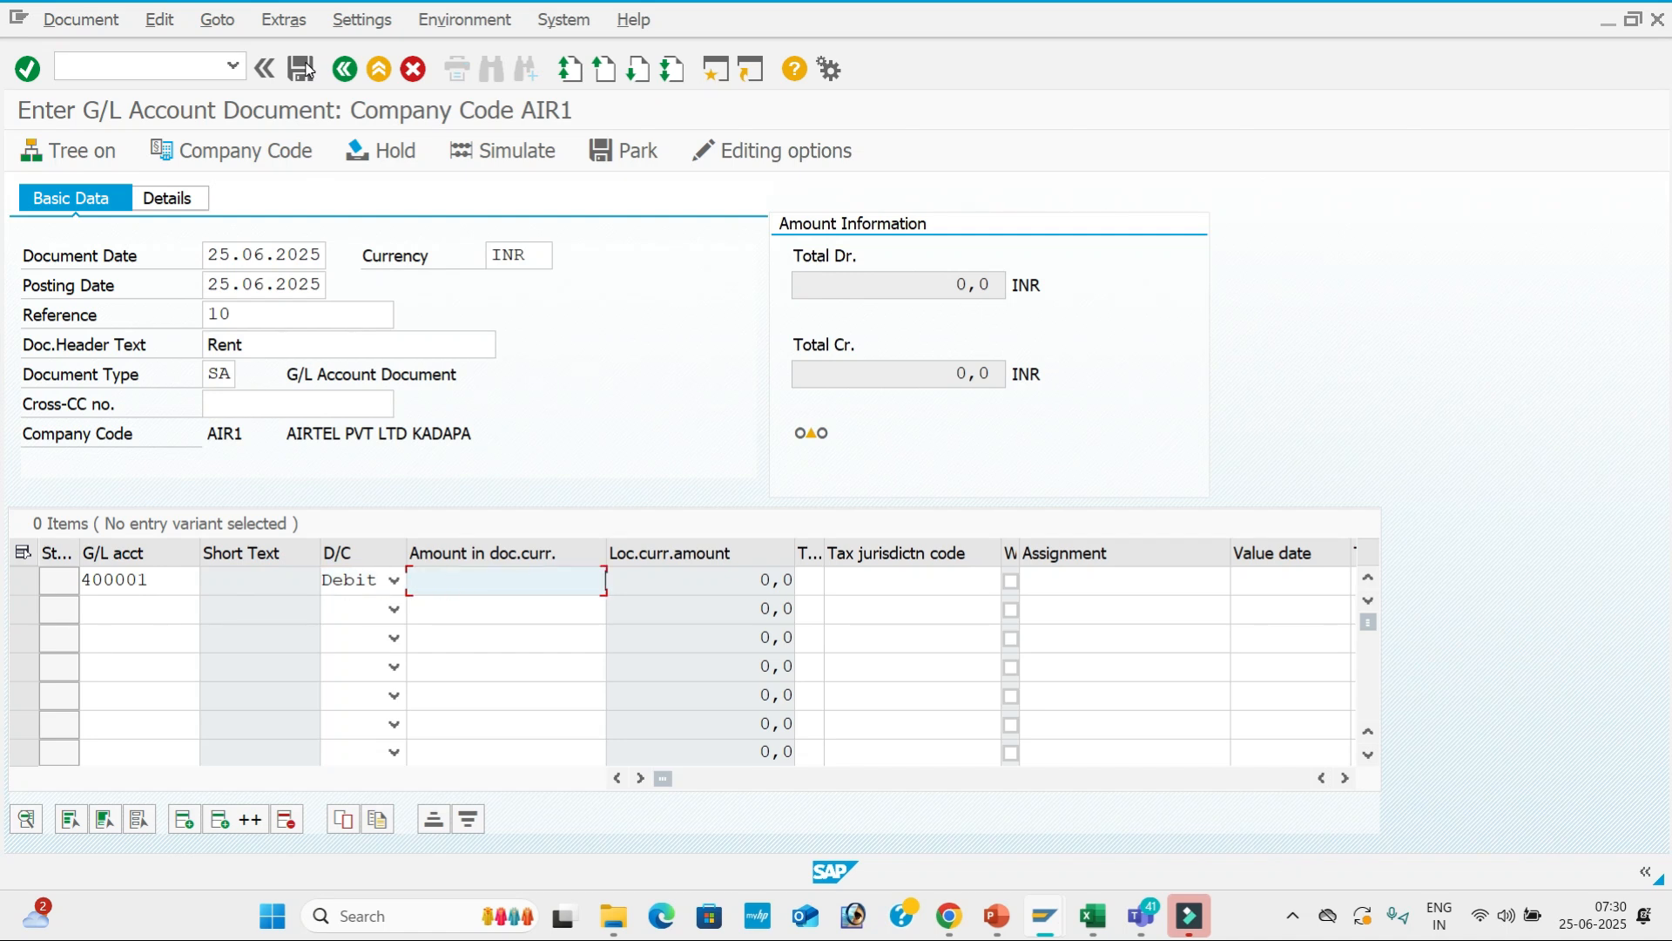
key("Down")
key("Return")
key("Tab")
key("Tab")
key("Tab")
key("Tab")
key("Tab")
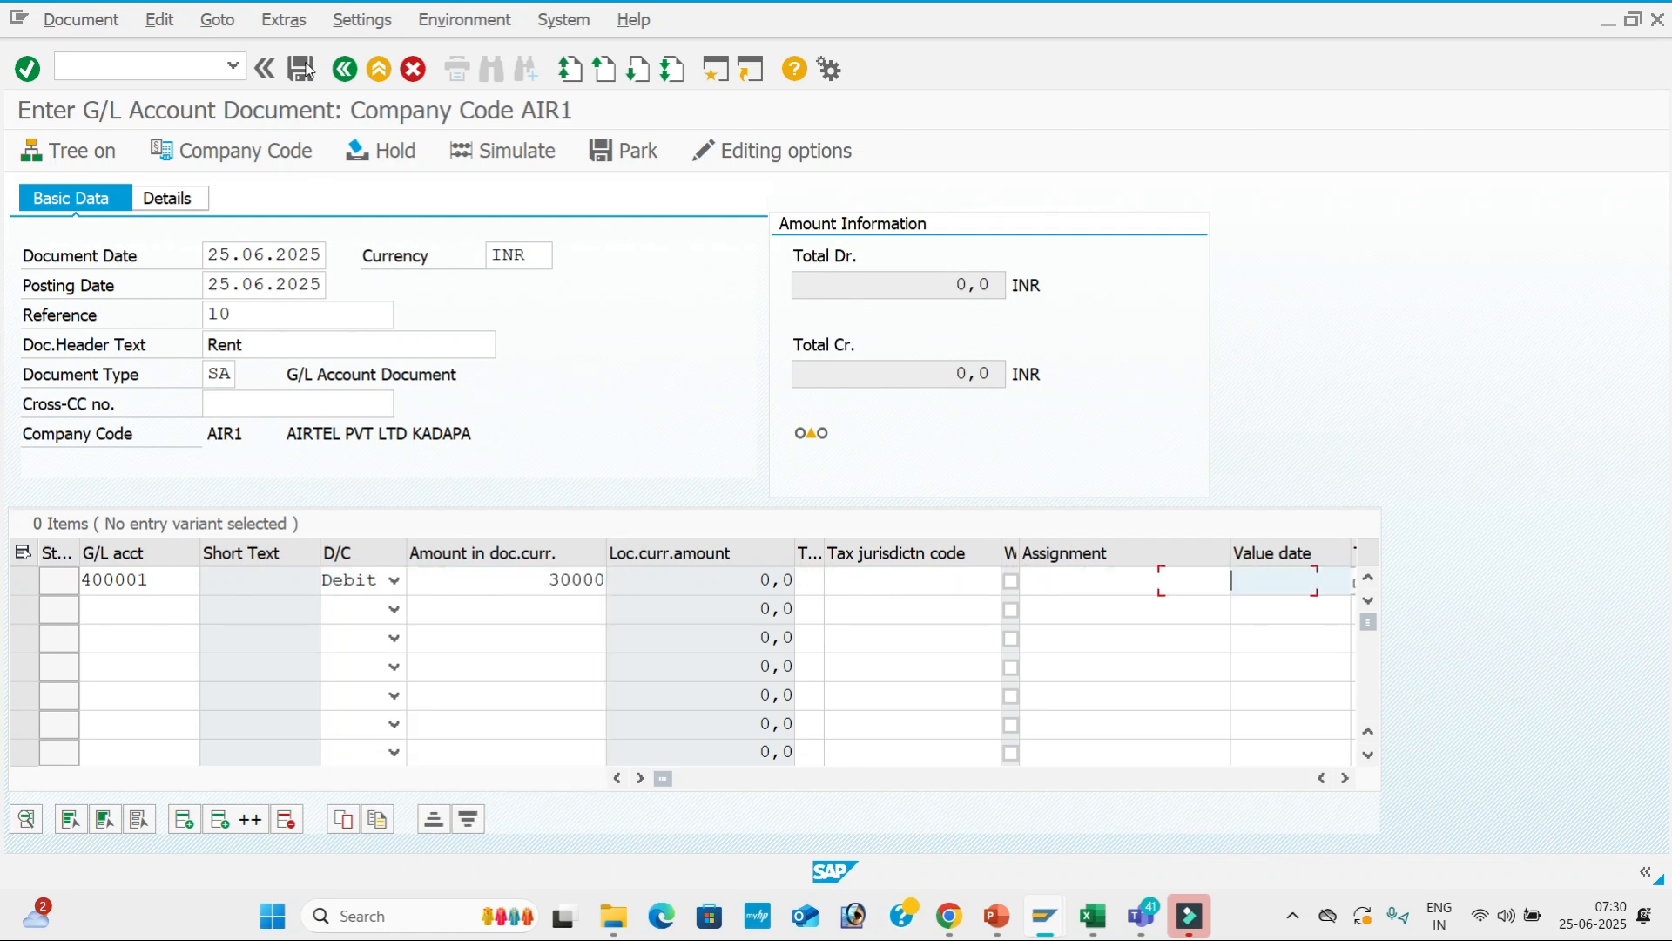
key("Down")
key("Return")
key("Tab")
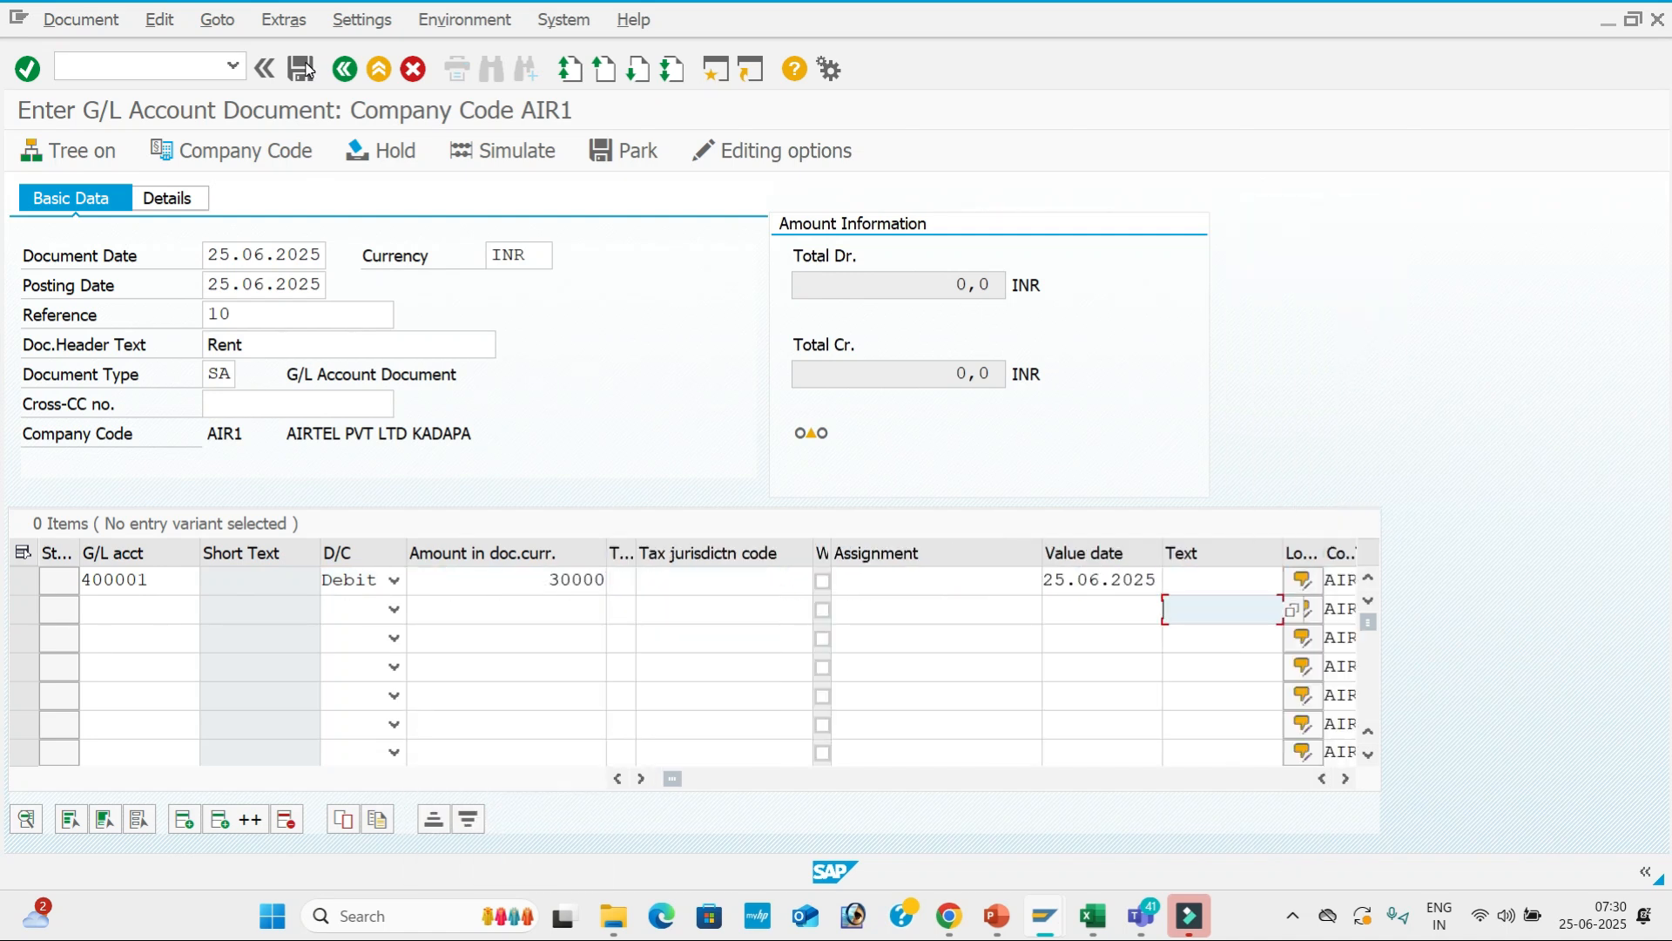
key("Down")
key("Return")
Enter line two: account 200001, Credit 30000, value date 25.06.2025, text Sbi A/c.
key("Tab")
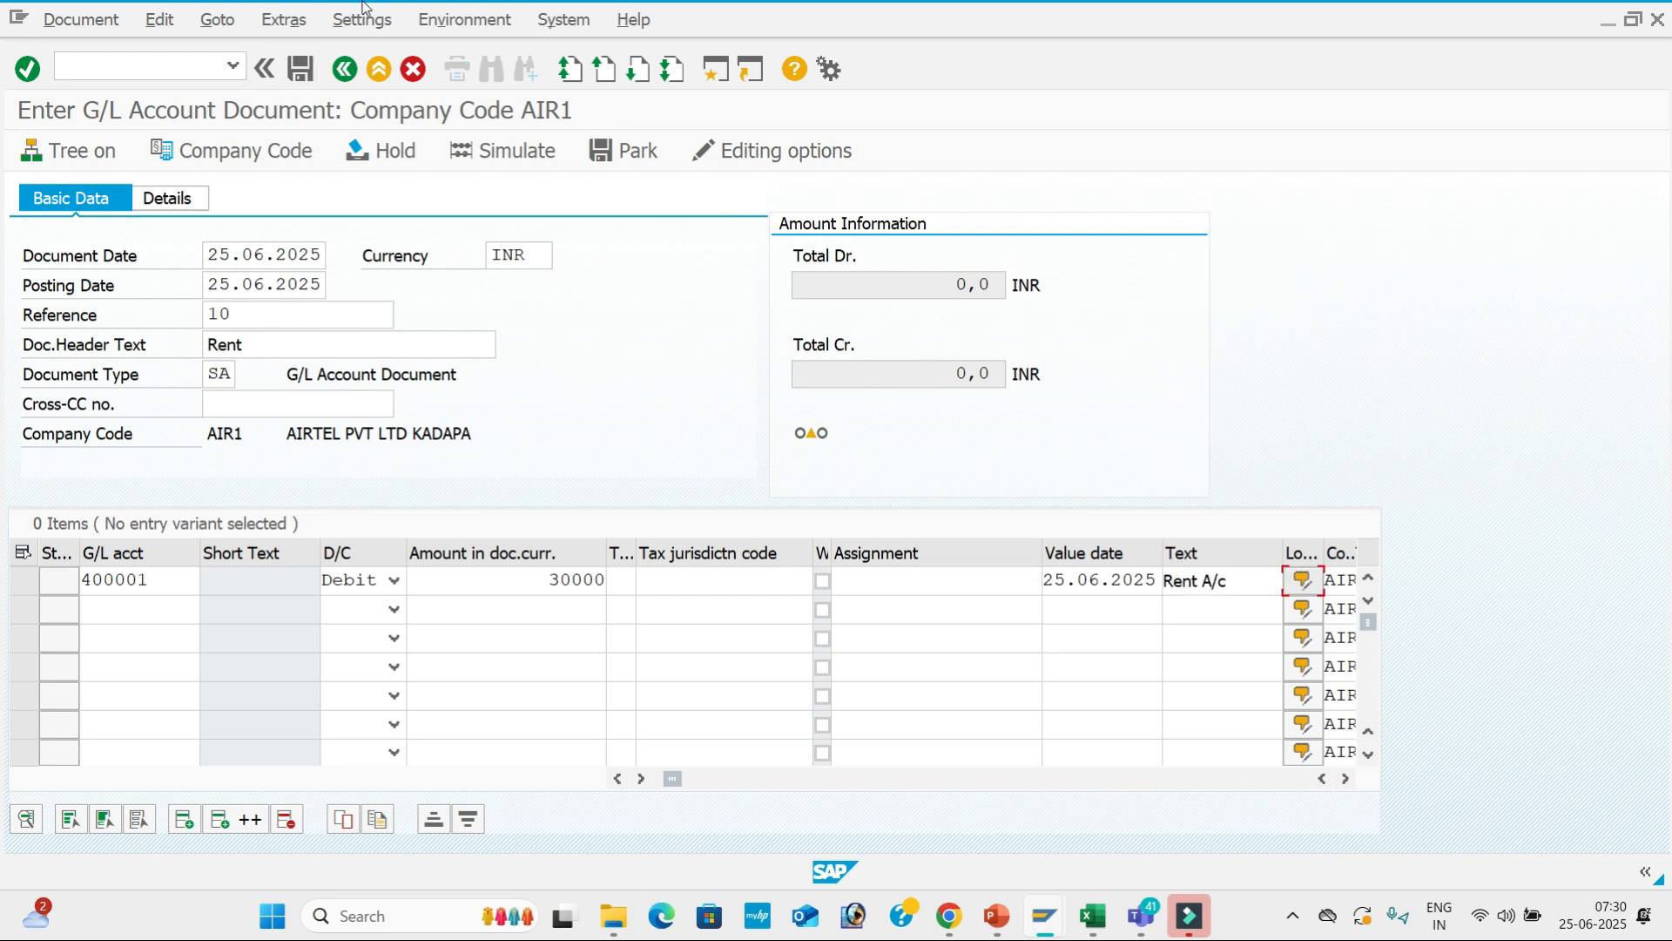
left_click(164, 608)
key("Down")
key("Down")
key("Return")
key("Tab")
key("c")
key("Tab")
key("Down")
key("Down")
key("Up")
key("Return")
key("Tab")
key("Tab")
key("Tab")
key("Tab")
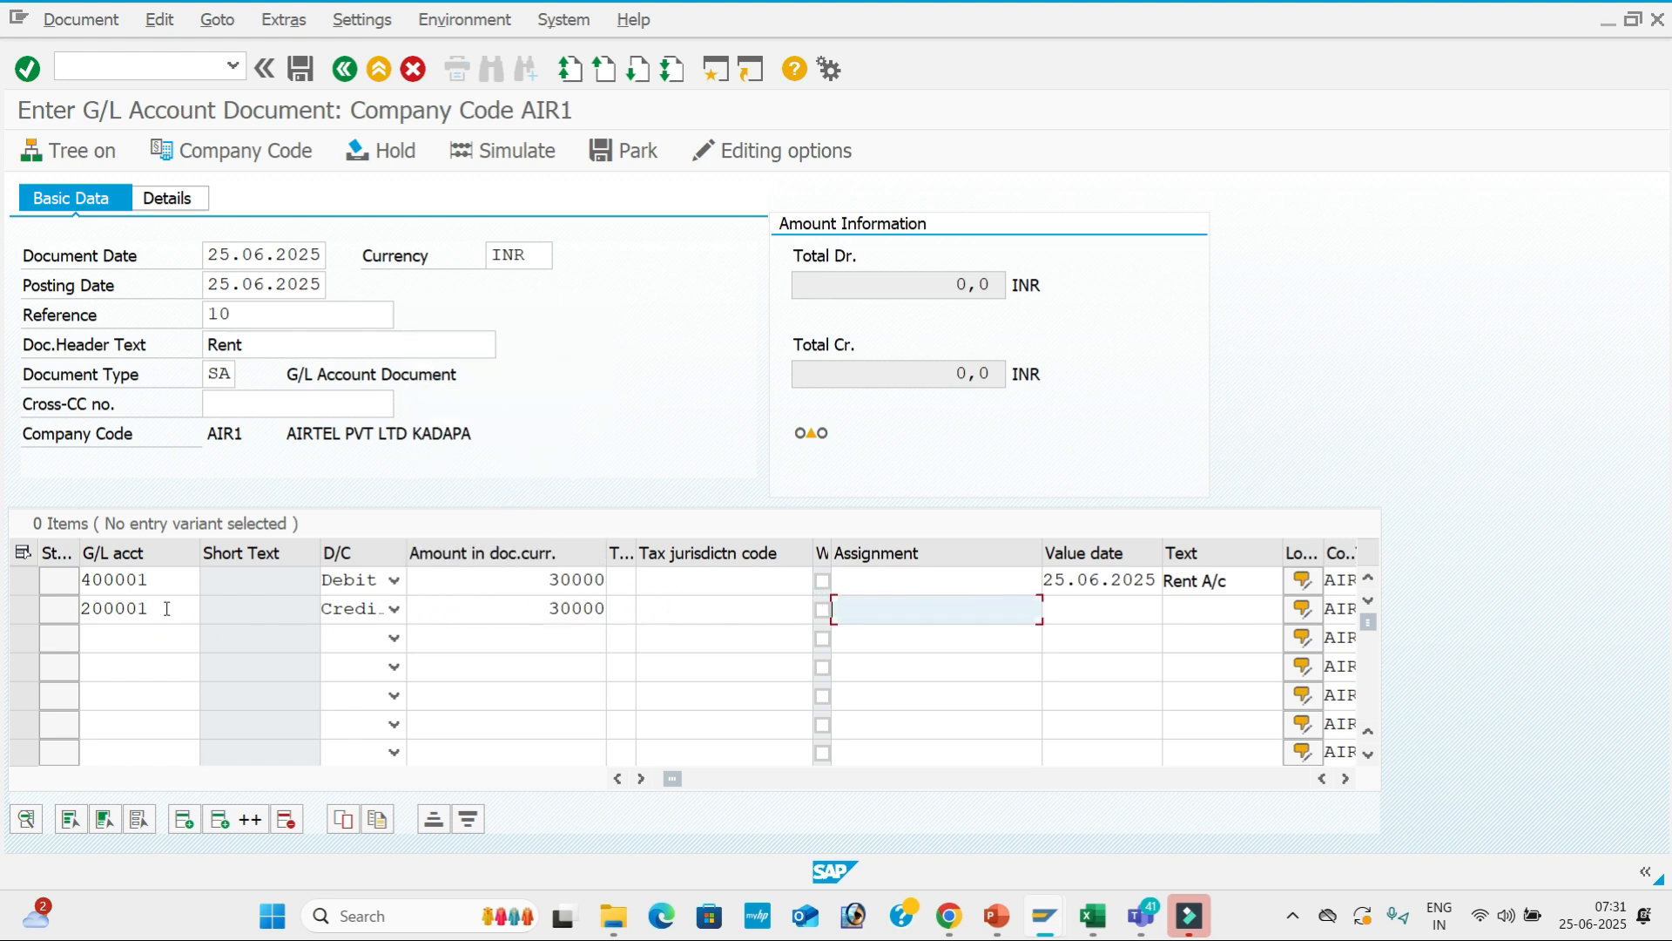
key("Down")
key("Return")
key("Tab")
key("Down")
key("Down")
key("Return")
key("Tab")
Close the empty long text, simulate the document, and post it.
key("space")
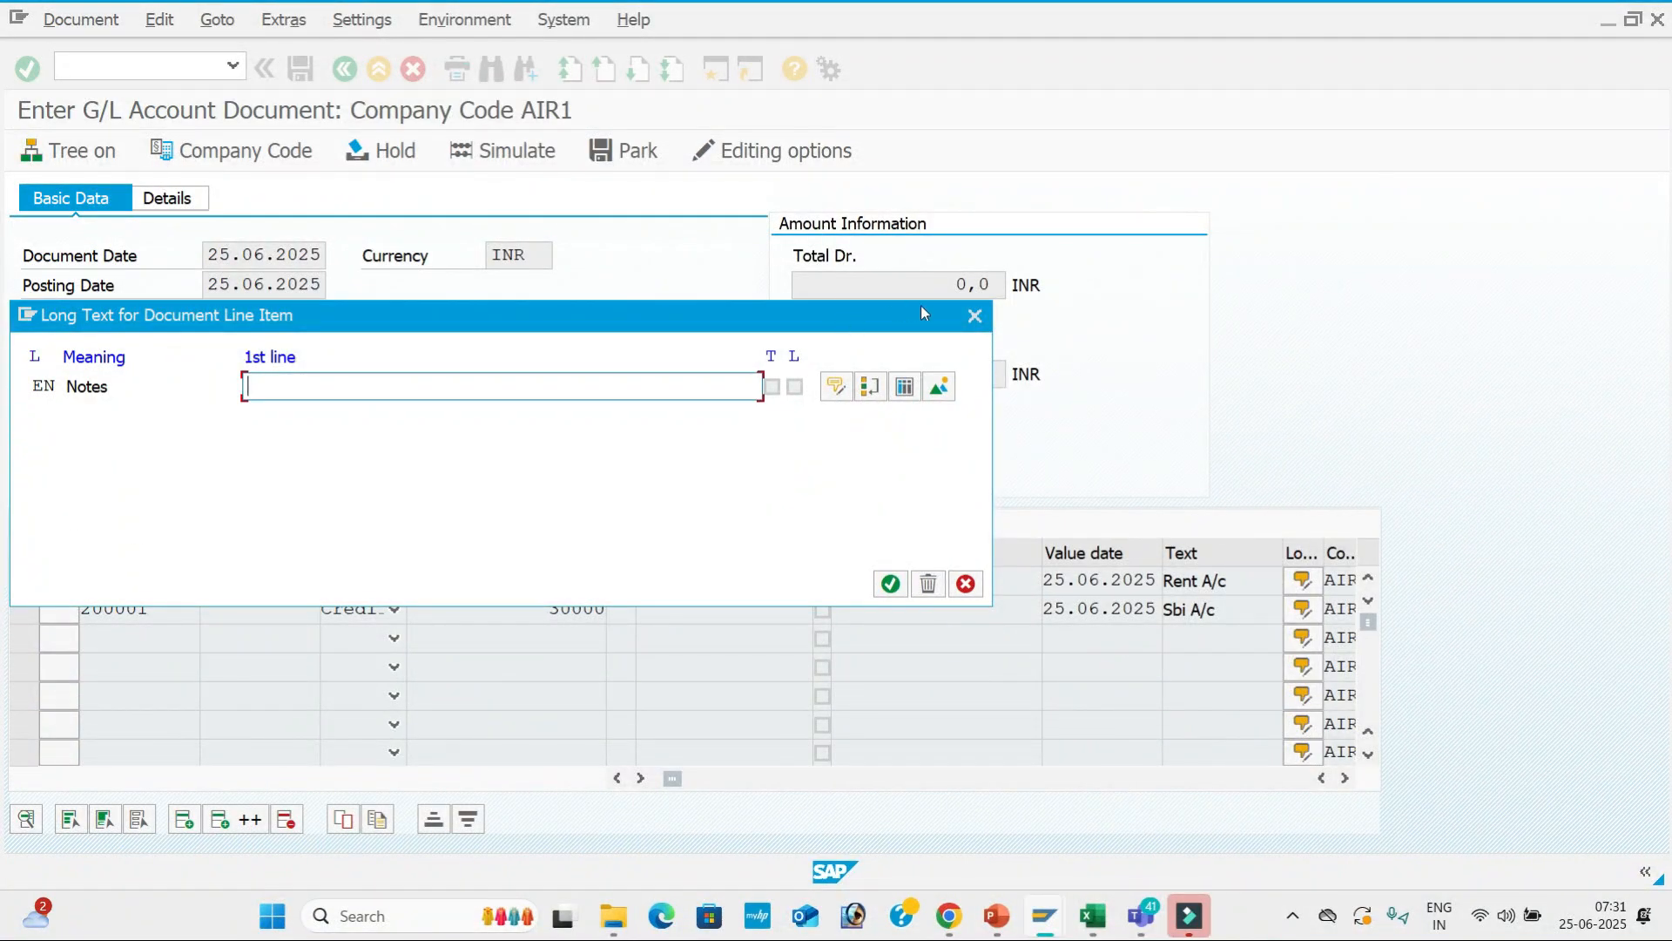
left_click(973, 319)
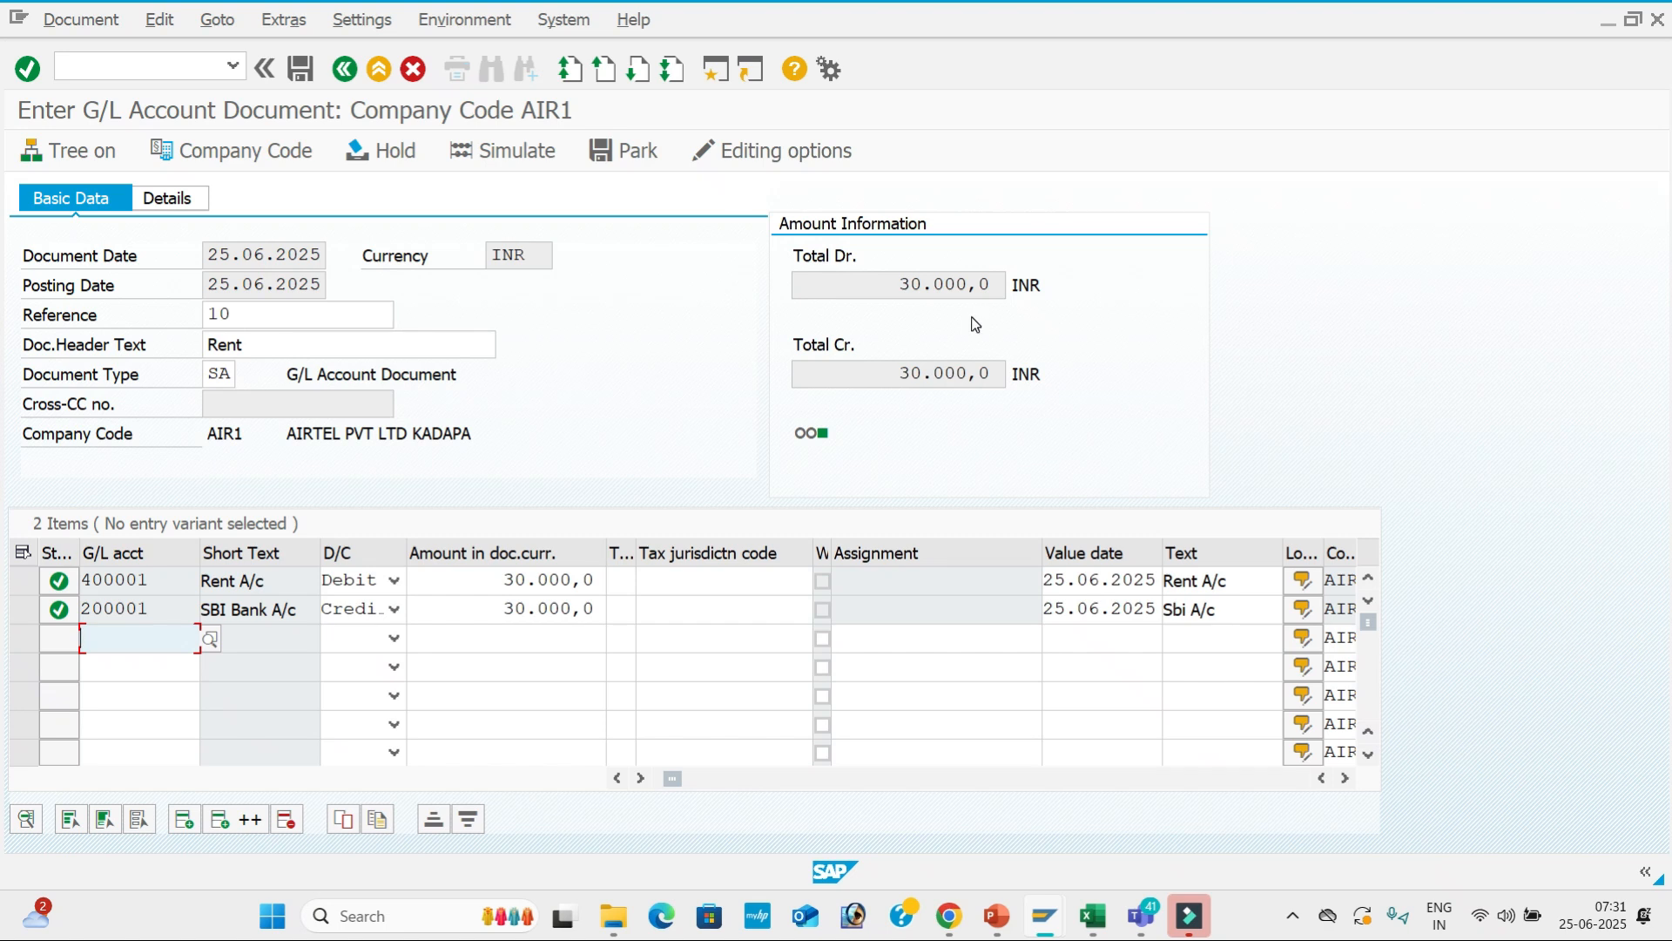
left_click(535, 151)
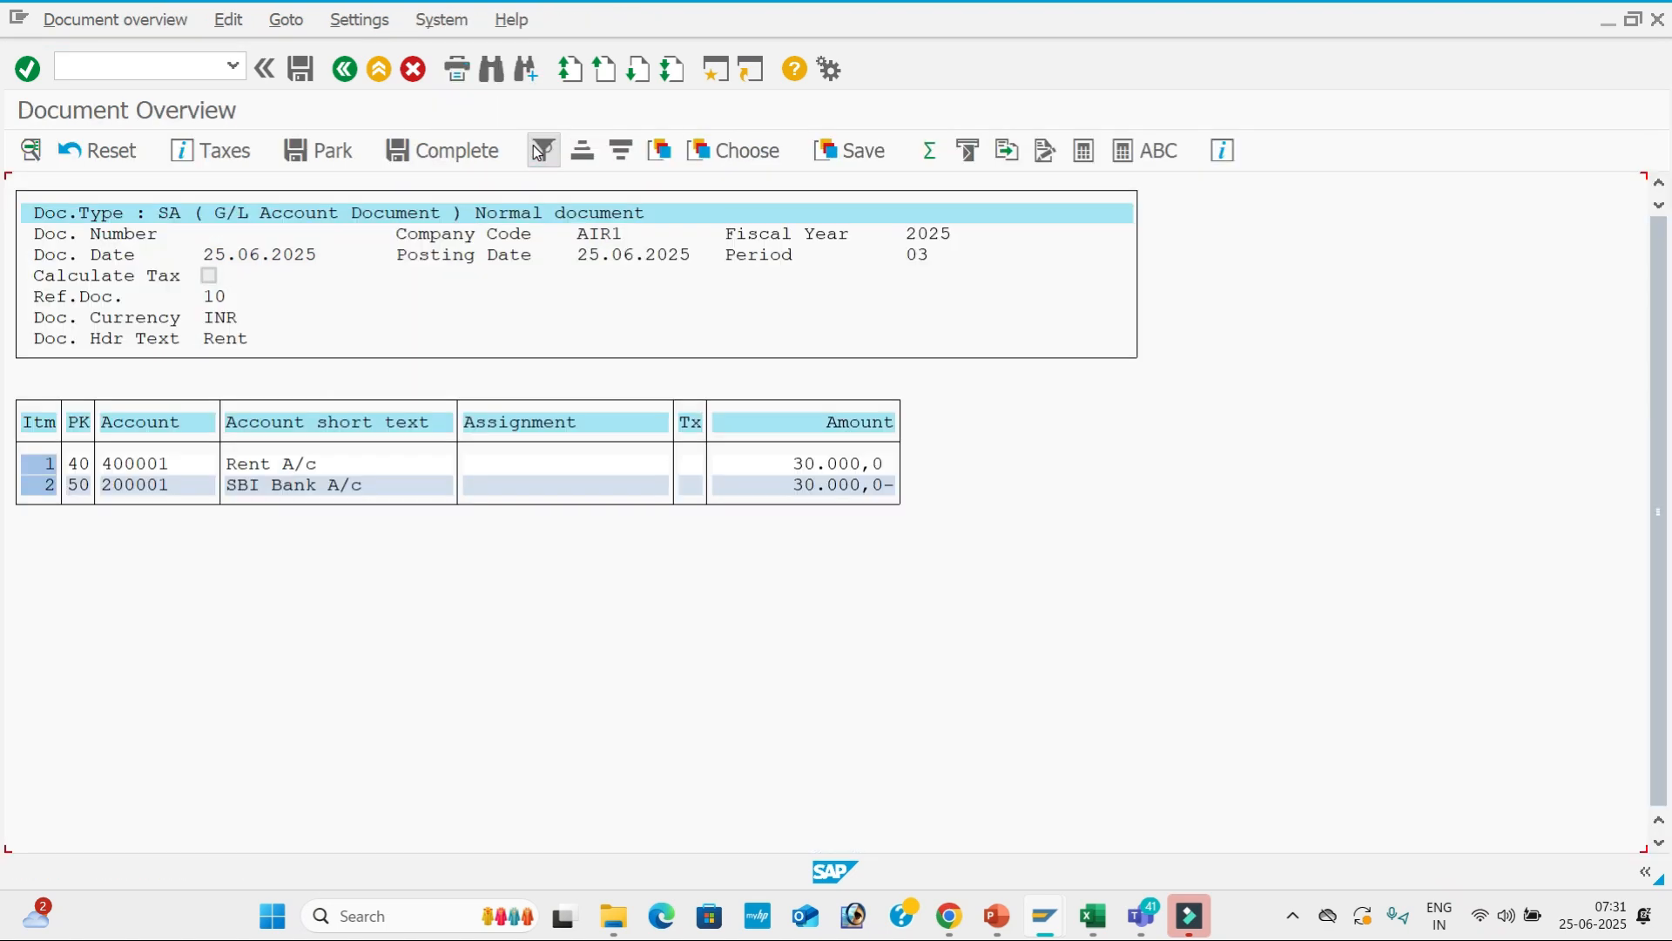
left_click(303, 76)
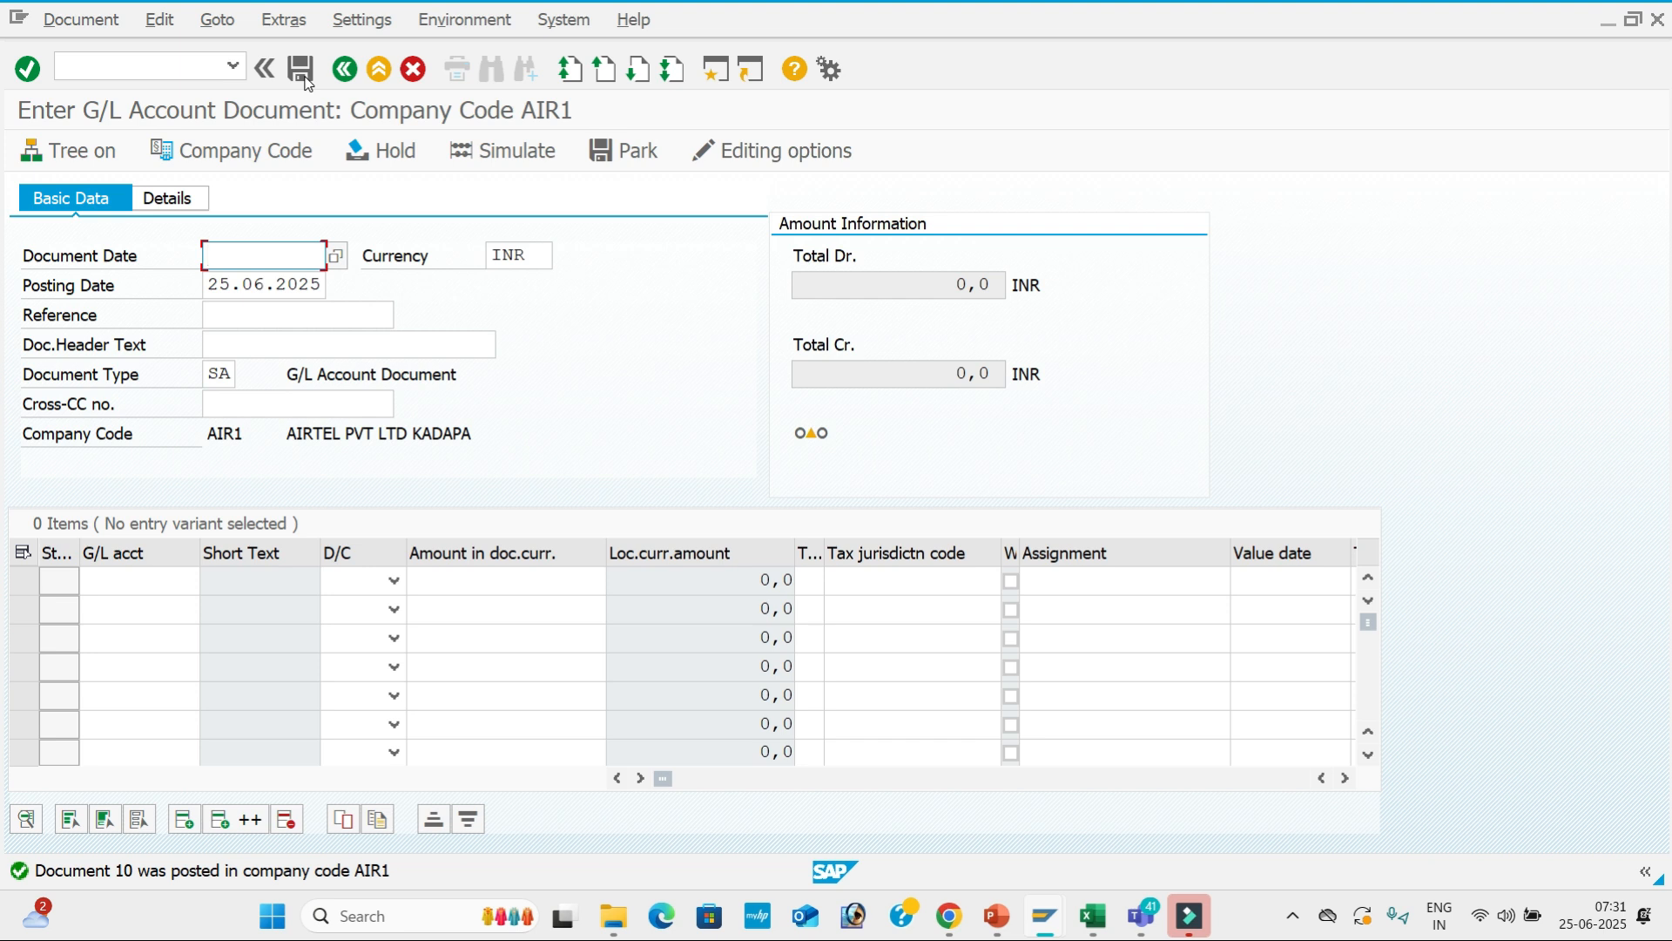
Set the Text field to Suppress in G001's General data settings.
key("alt+Tab")
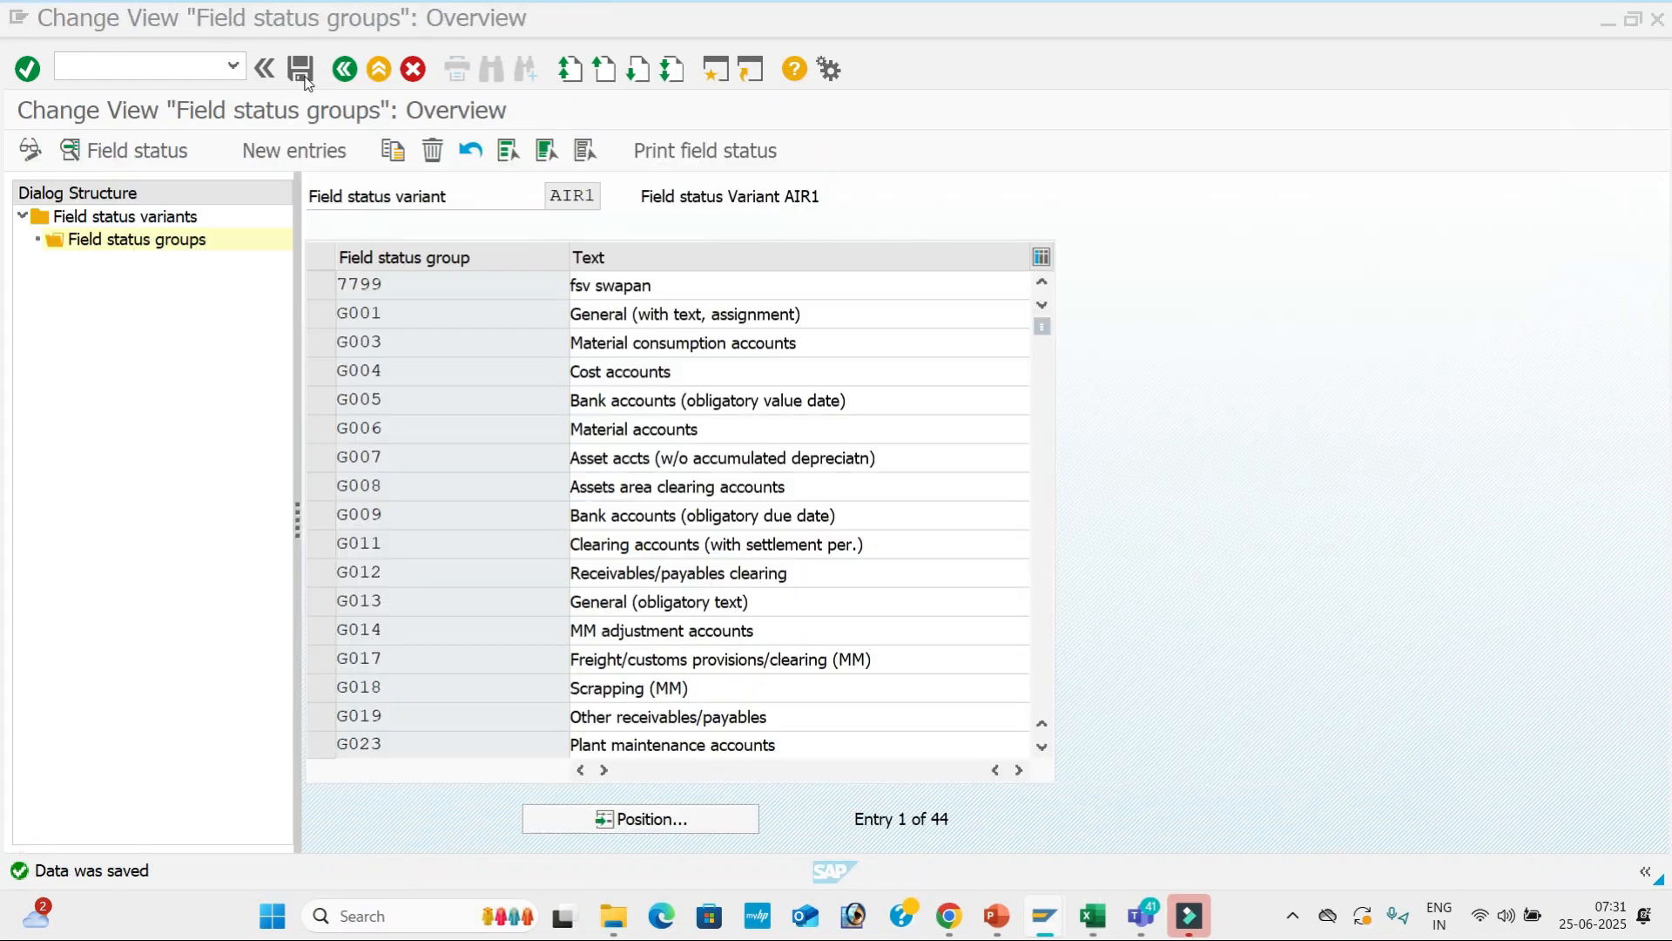
double_click(845, 313)
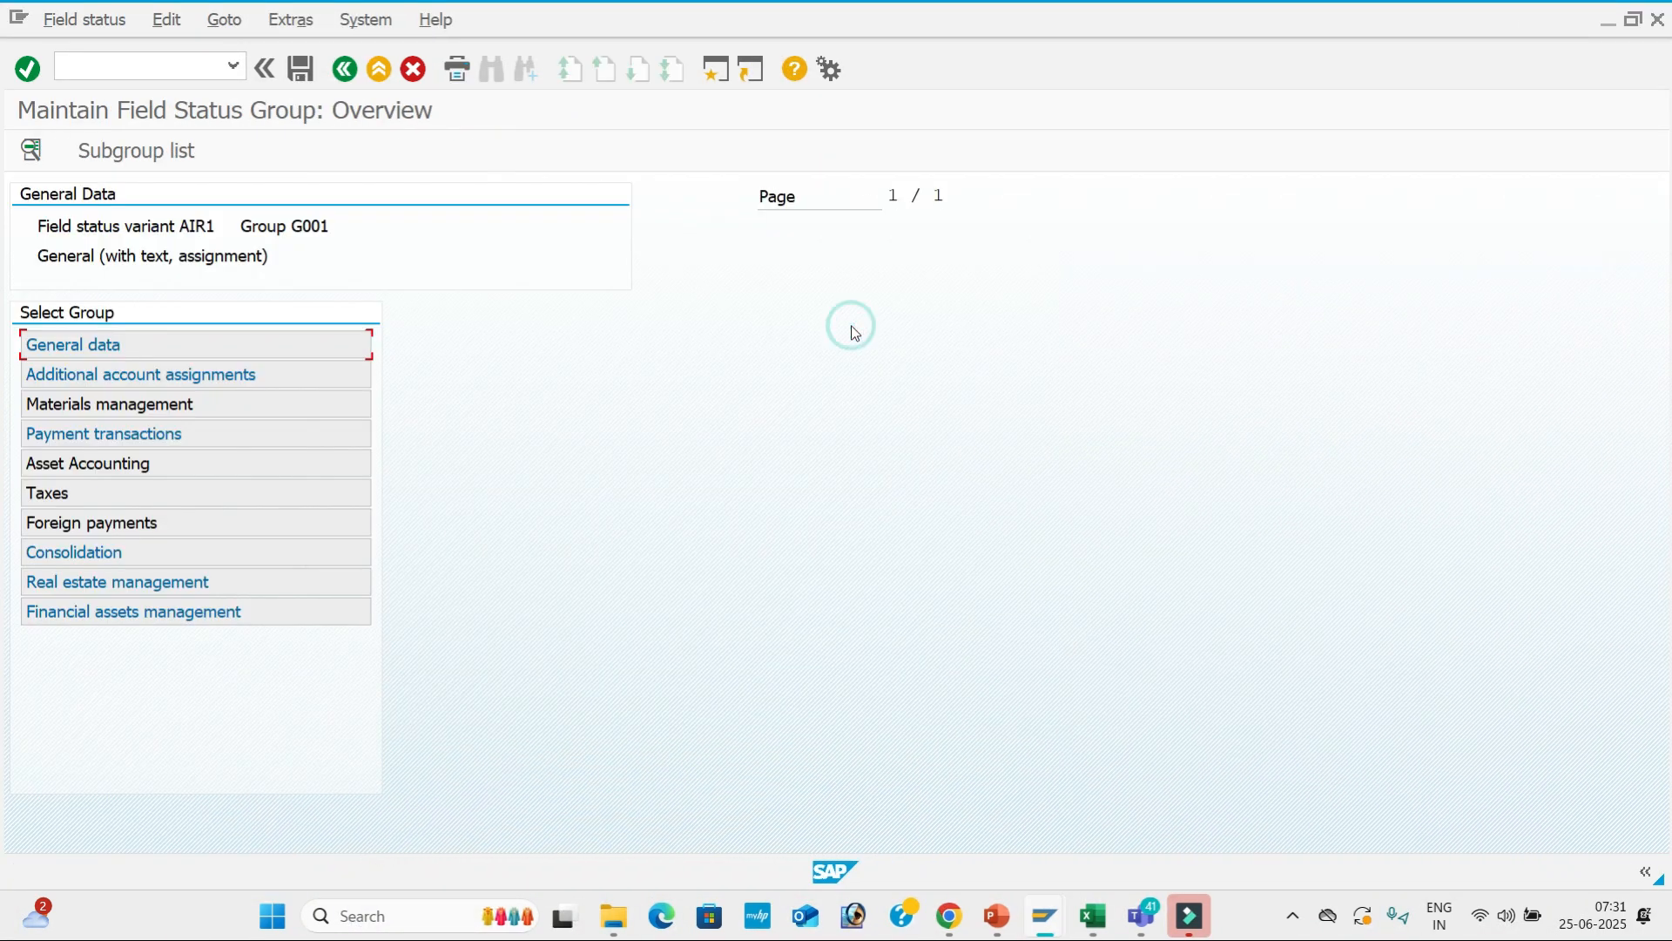
double_click(288, 347)
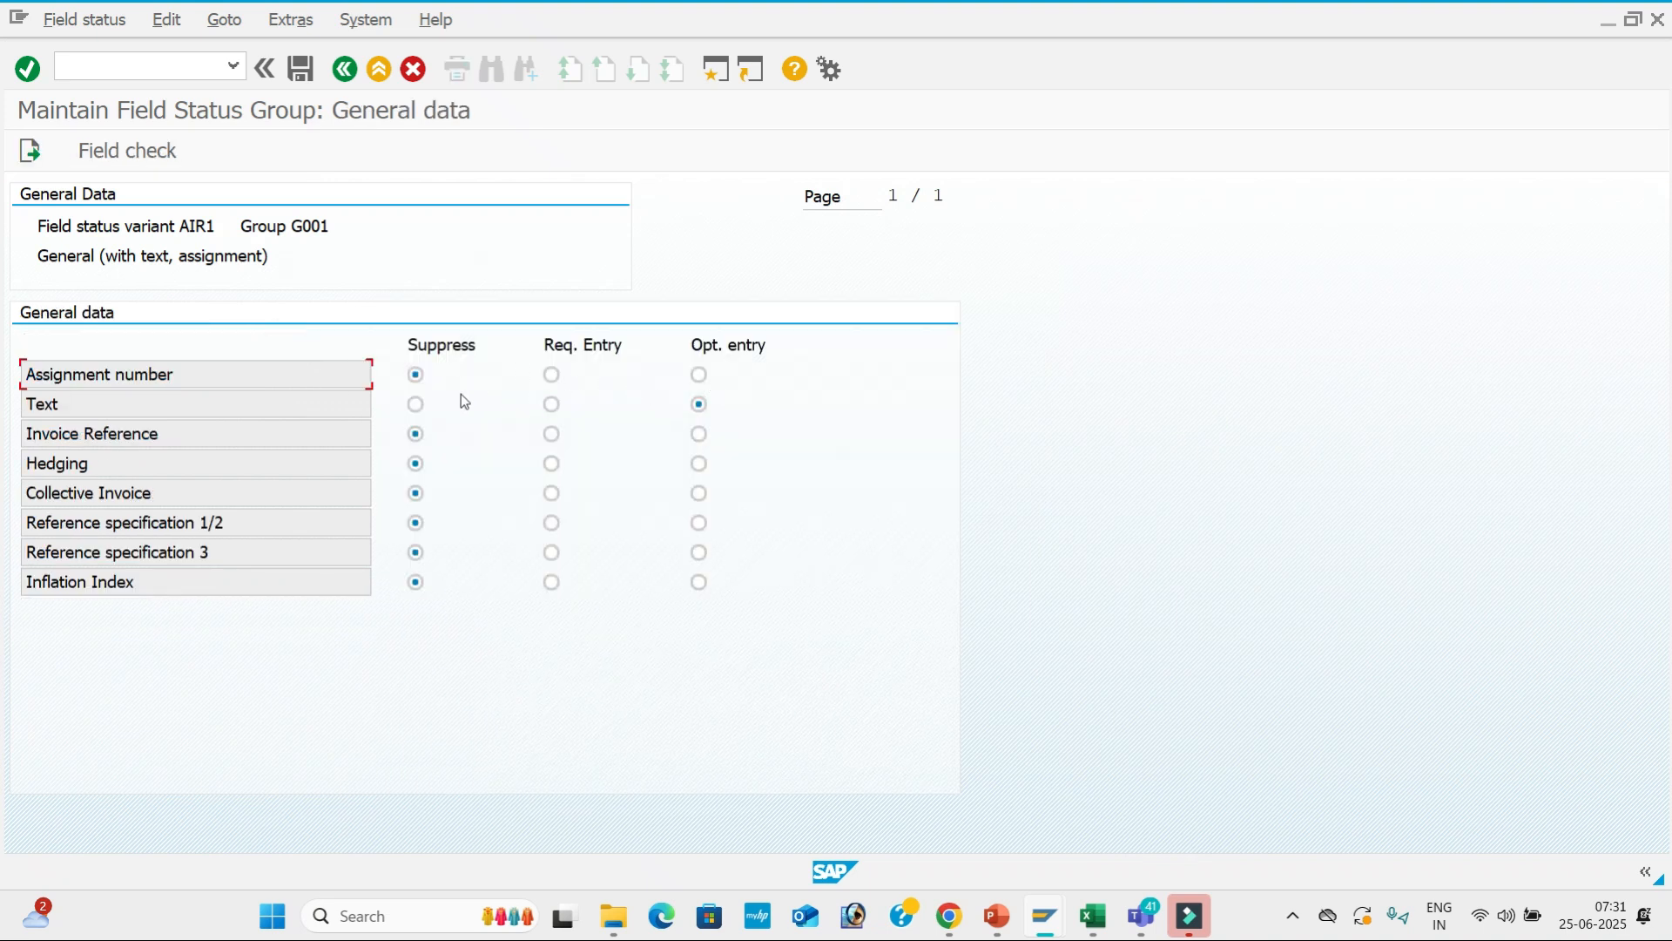
left_click(415, 404)
left_click(345, 69)
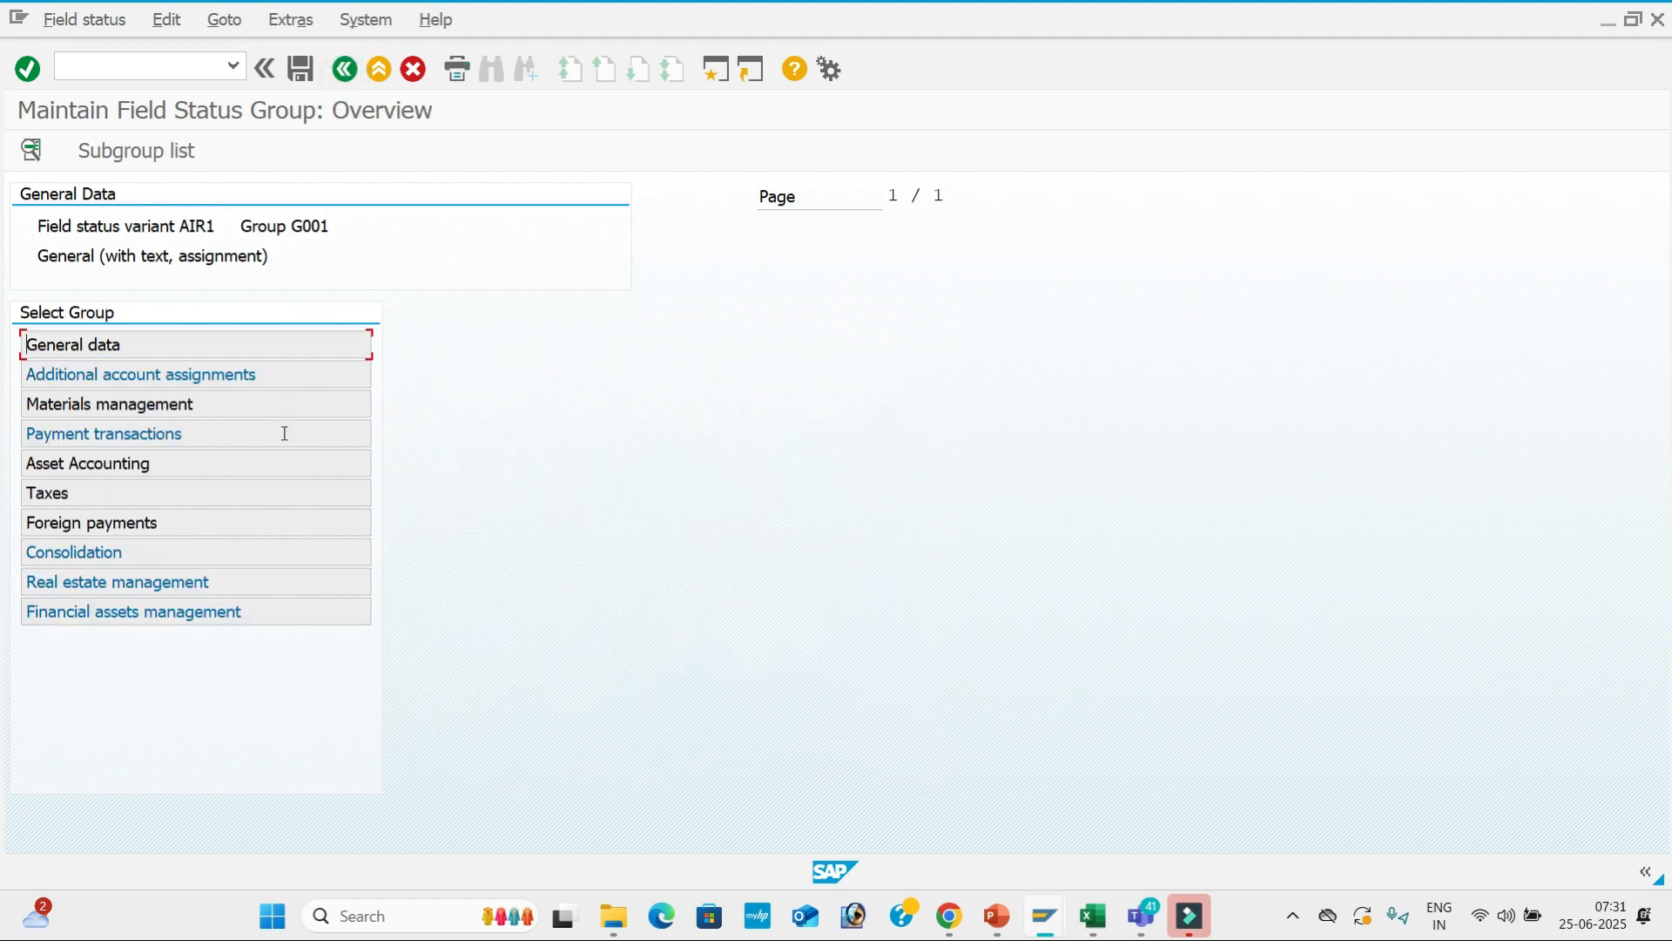
Suppress Value date in G001's Payment transactions and save the change.
double_click(285, 433)
left_click(416, 408)
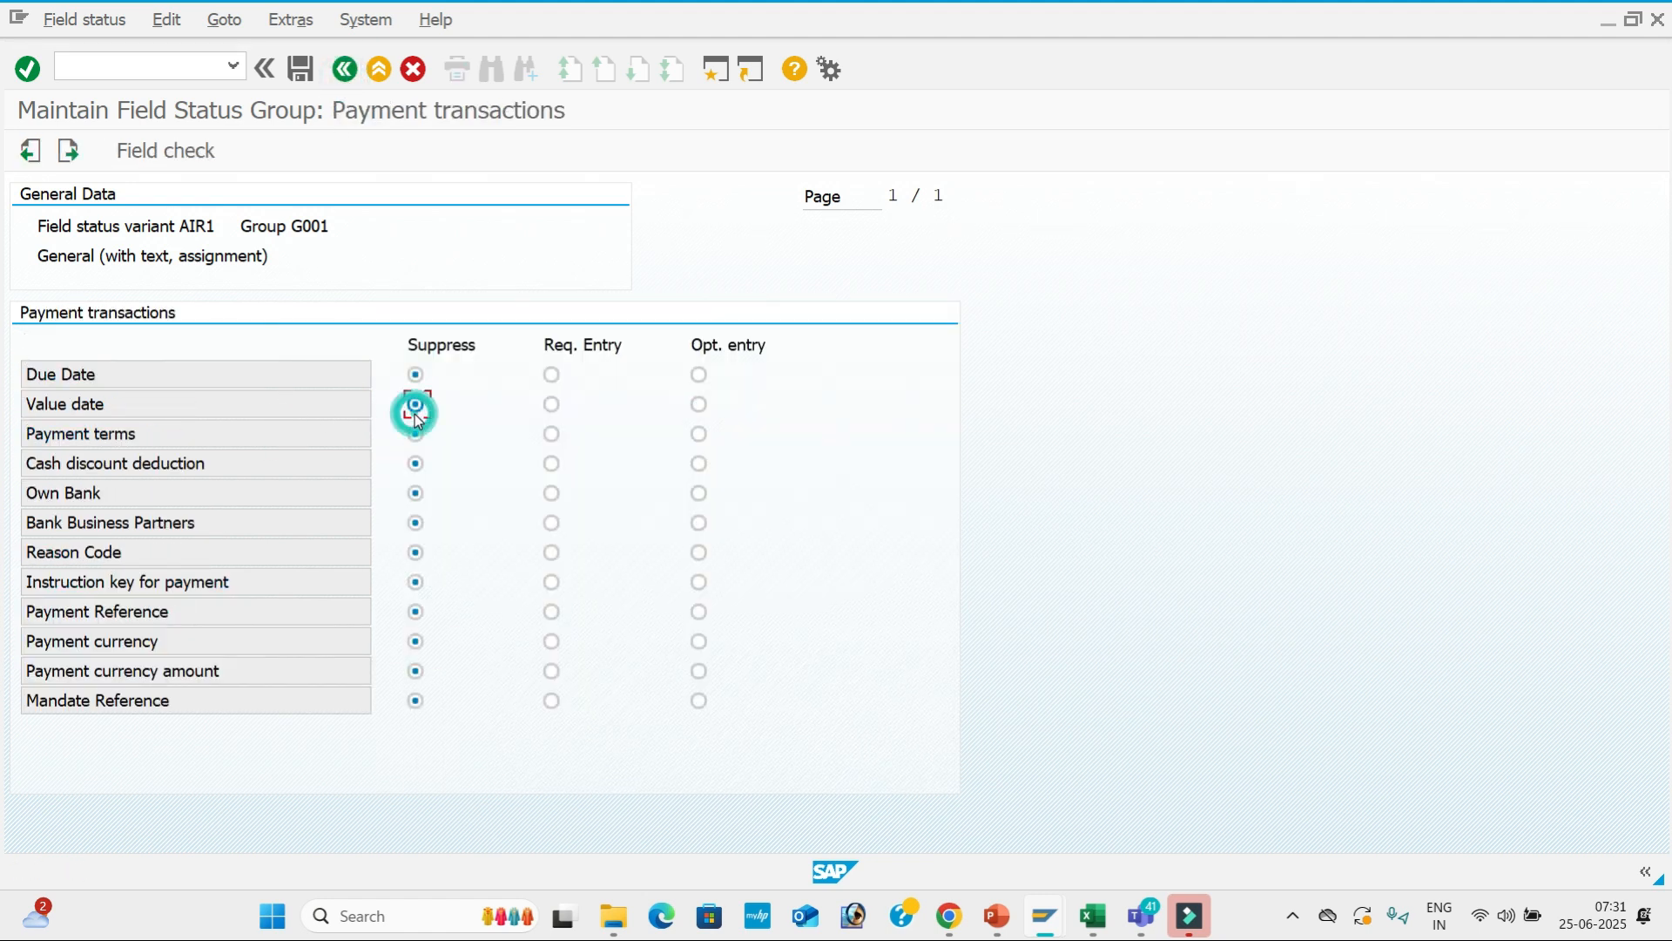
left_click(301, 70)
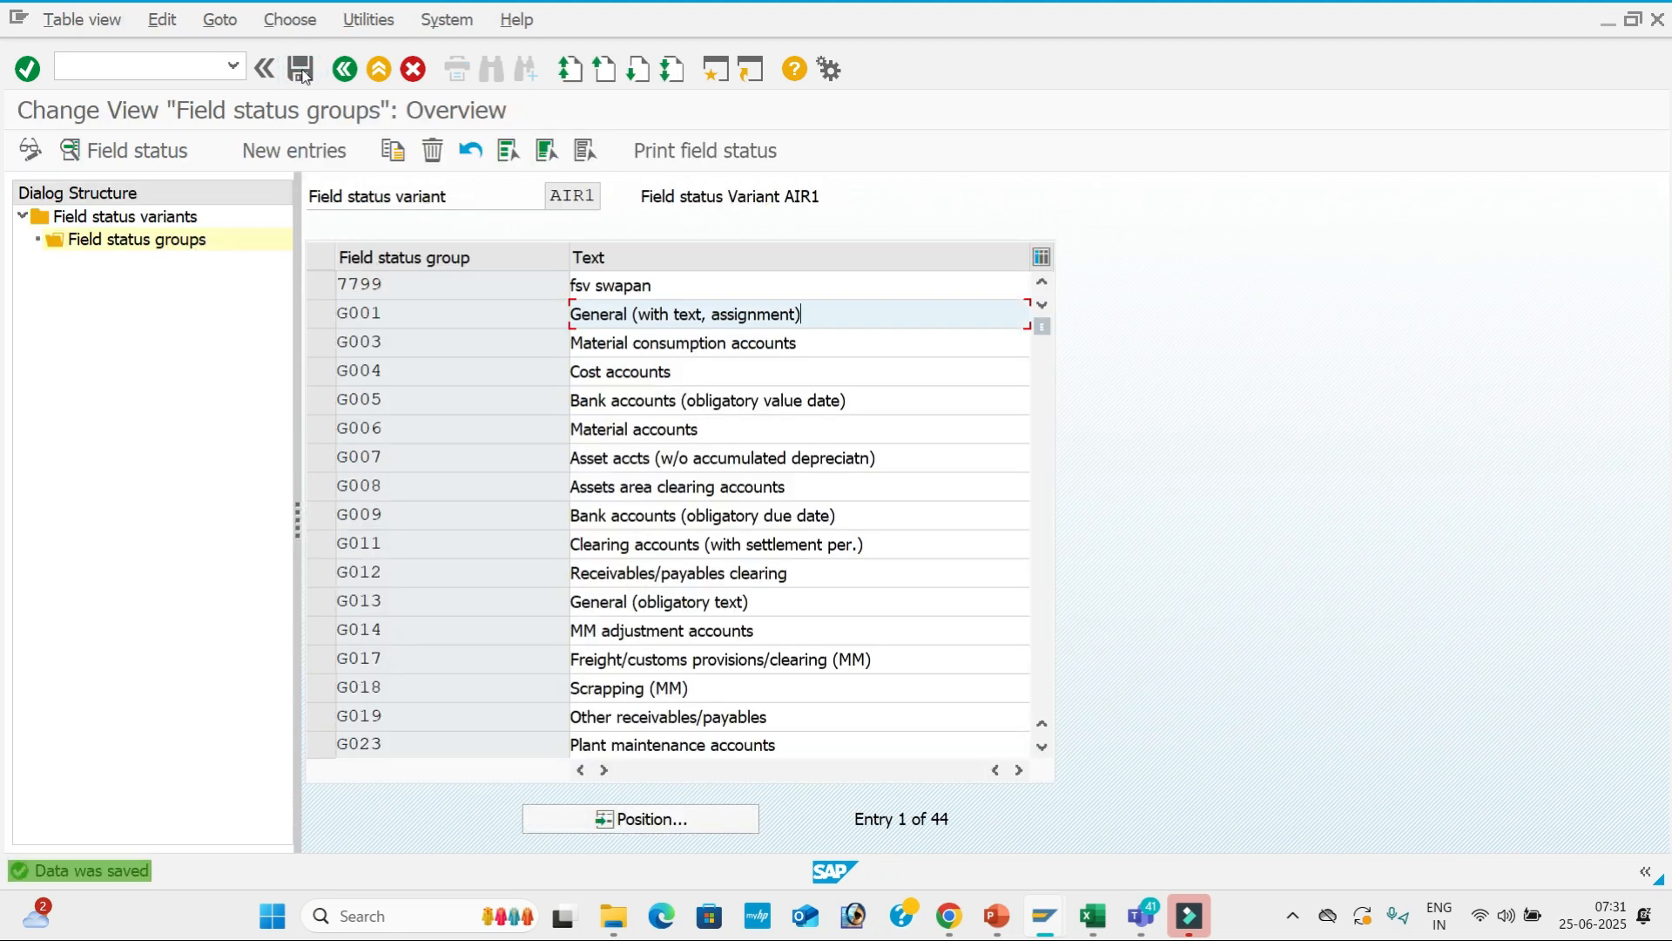
Enter document date 25.06.2025, reference 11 and header text Rent in the G/L document.
key("alt+Tab")
key("Down")
key("Tab")
key("Tab")
key("Tab")
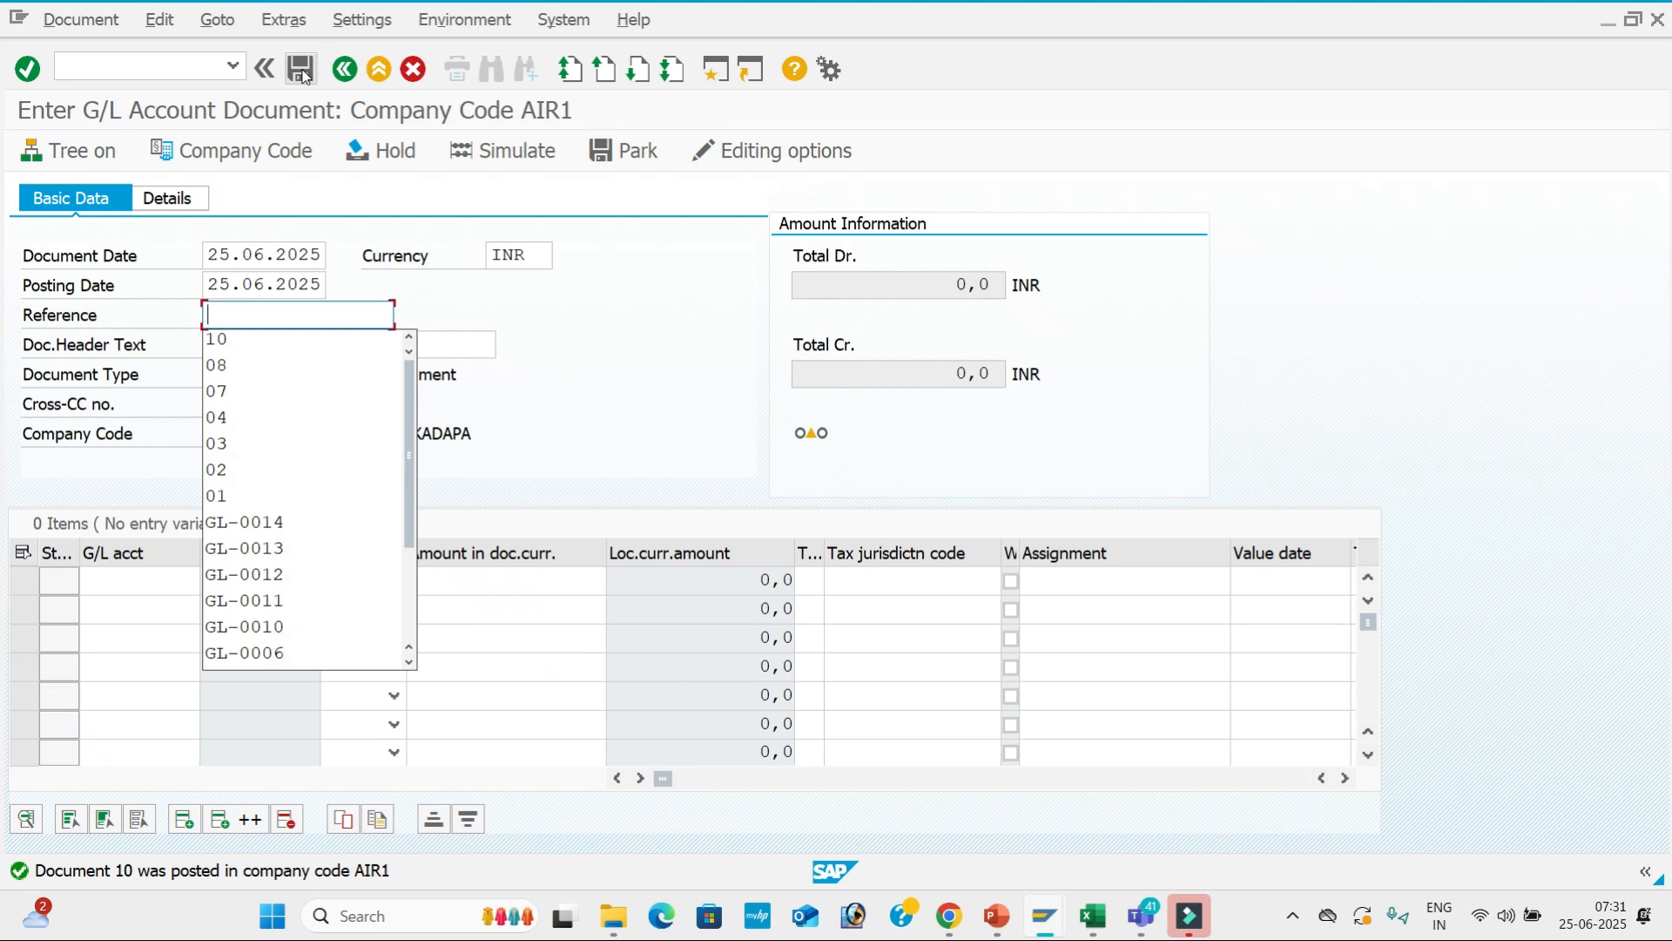
type("11")
key("Tab")
key("Down")
key("Down")
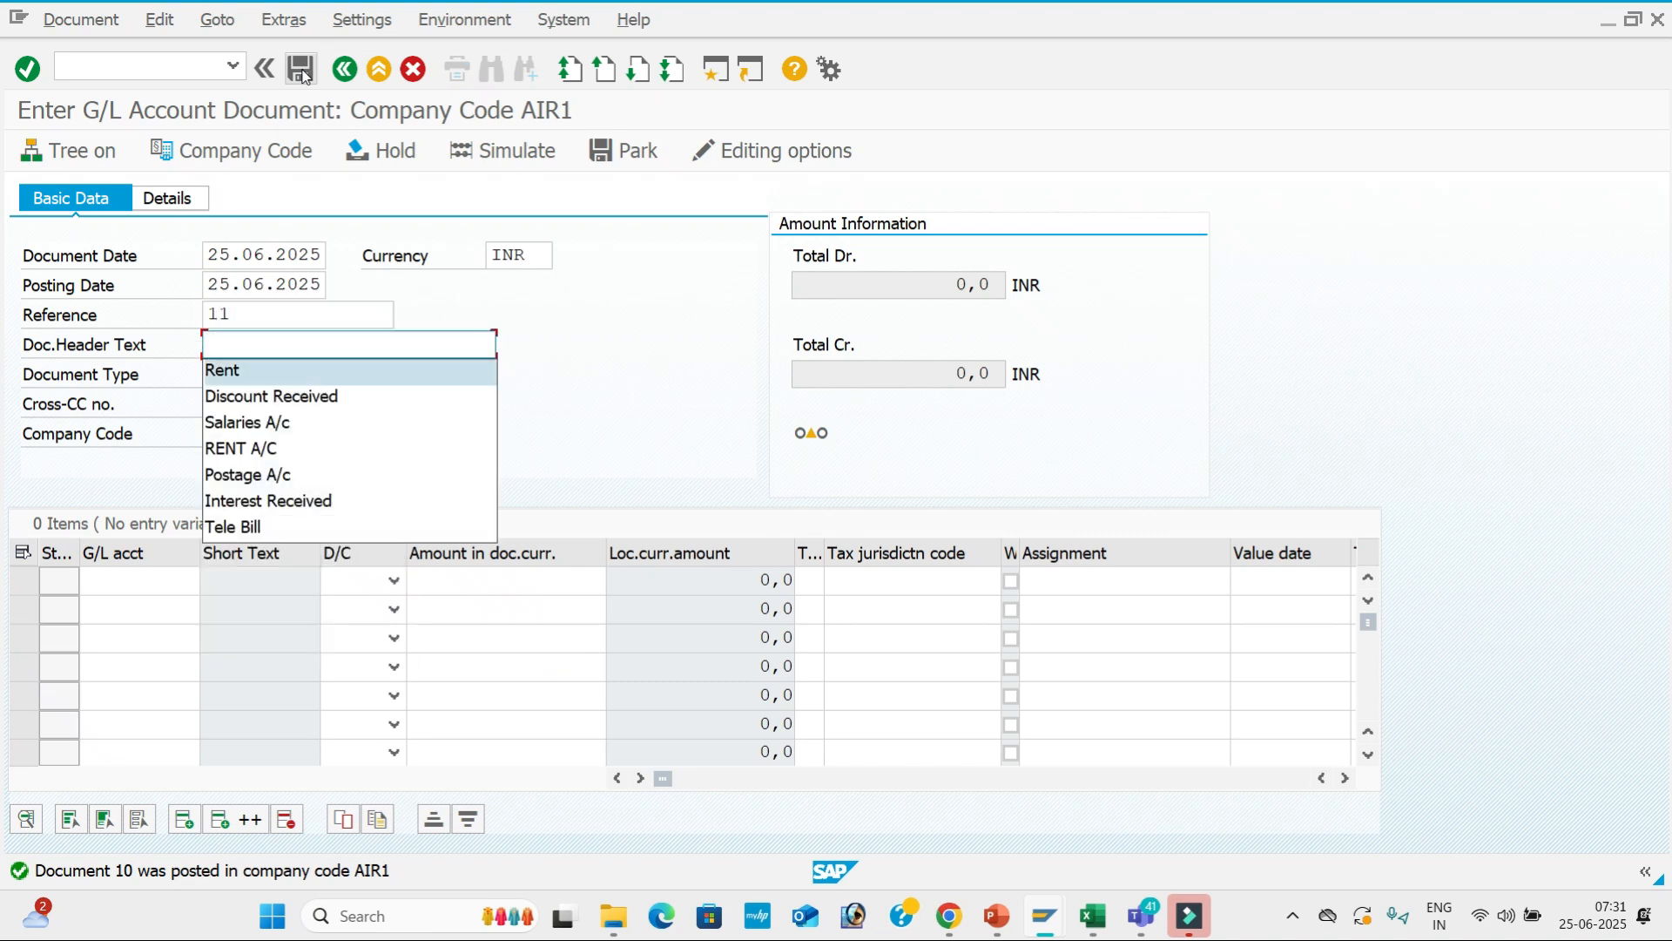
key("Tab")
key("Tab")
key("Tab")
Fill line 1: account 400001, Debit, 20000, value date 25.06.2025.
key("Tab")
key("Down")
key("Tab")
key("Down")
key("Tab")
key("Down")
key("Down")
key("Tab")
key("Tab")
key("Tab")
key("Tab")
key("Tab")
key("Down")
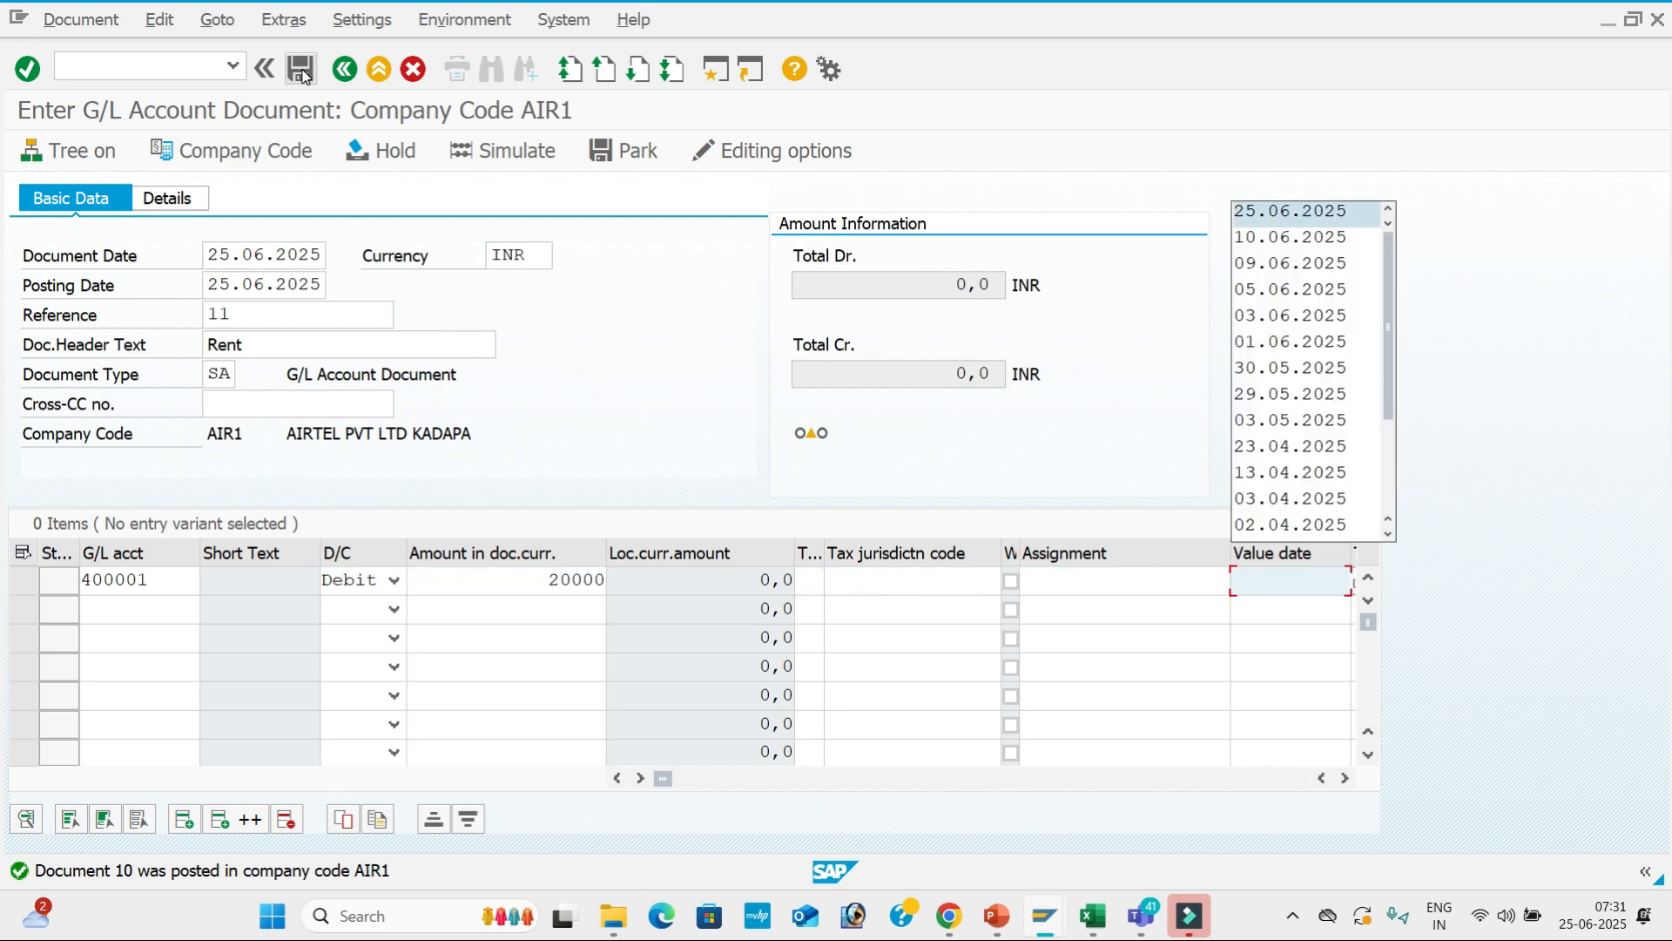
key("Tab")
key("Tab")
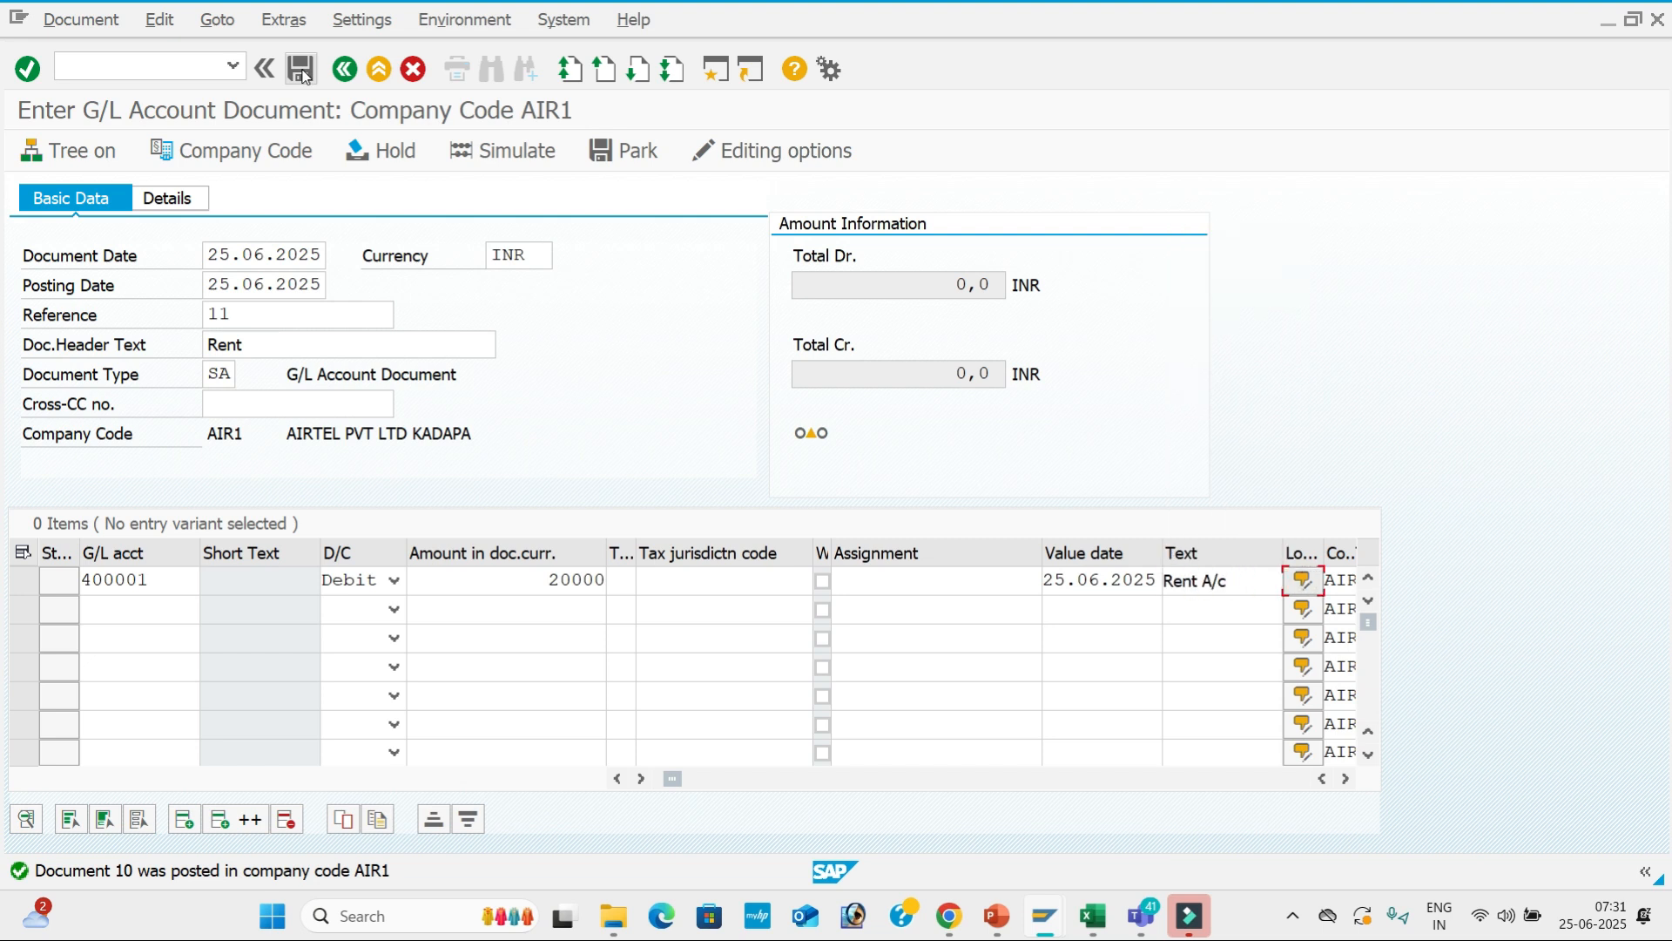
Add line 2: account 200001, Credit, 20000, value date 25.06.2025, text Sbi A/c, and validate.
left_click(168, 614)
key("space")
key("Down")
key("Down")
key("Tab")
key("c")
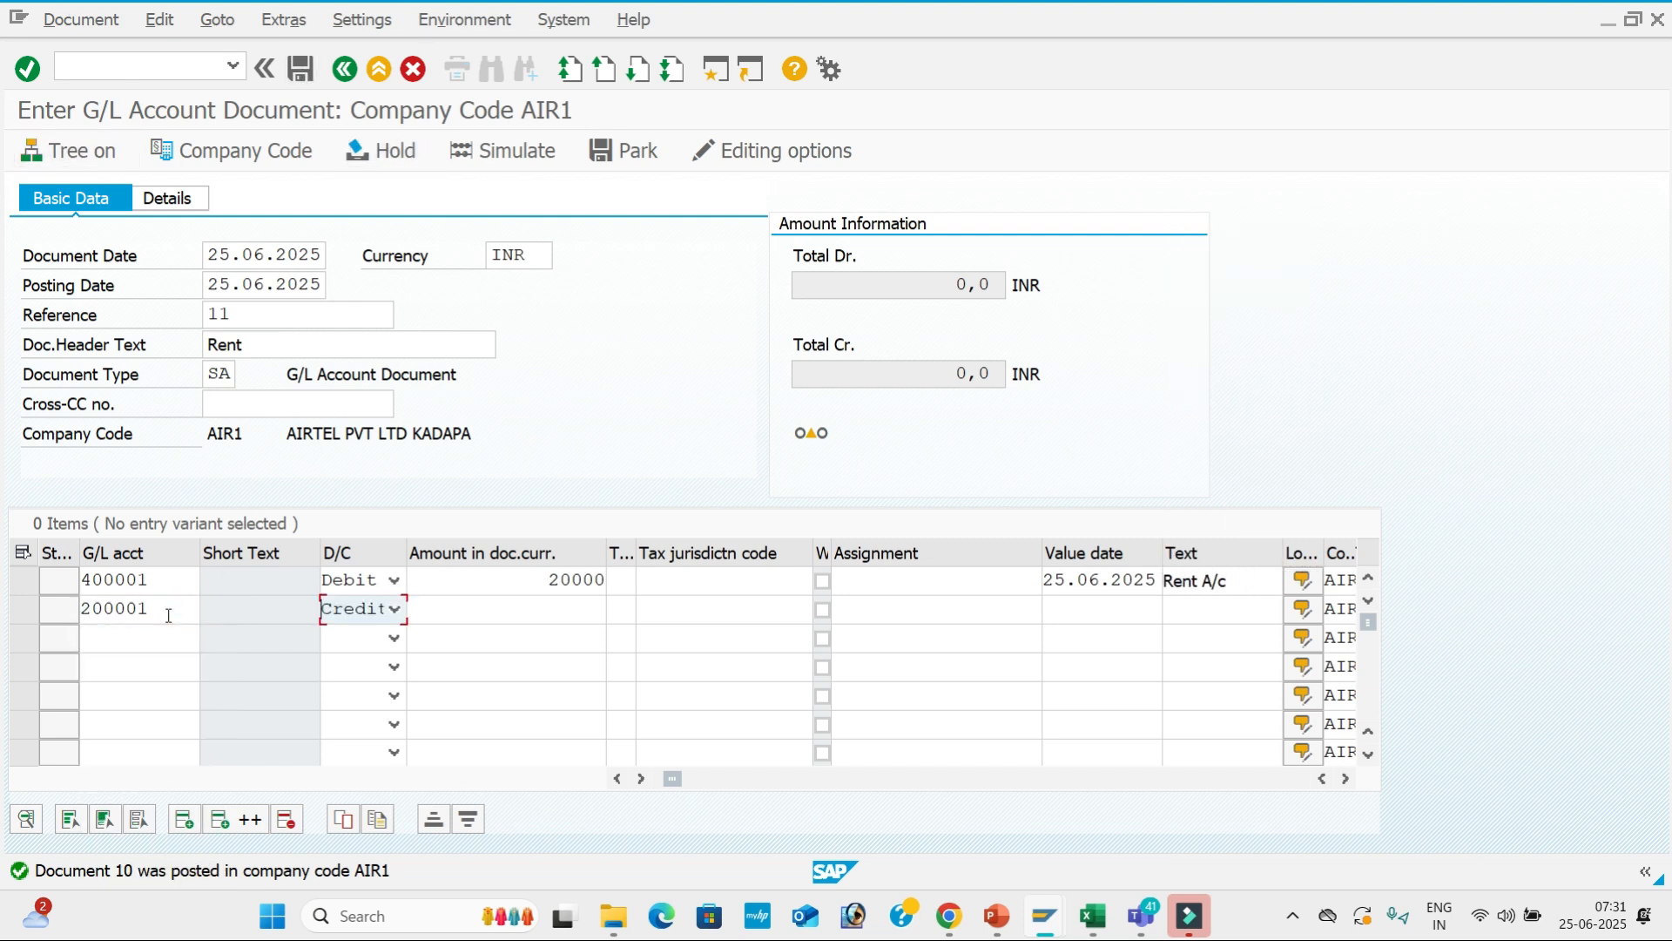
key("Tab")
key("space")
key("Down")
key("Down")
key("Tab")
key("Tab")
key("Tab")
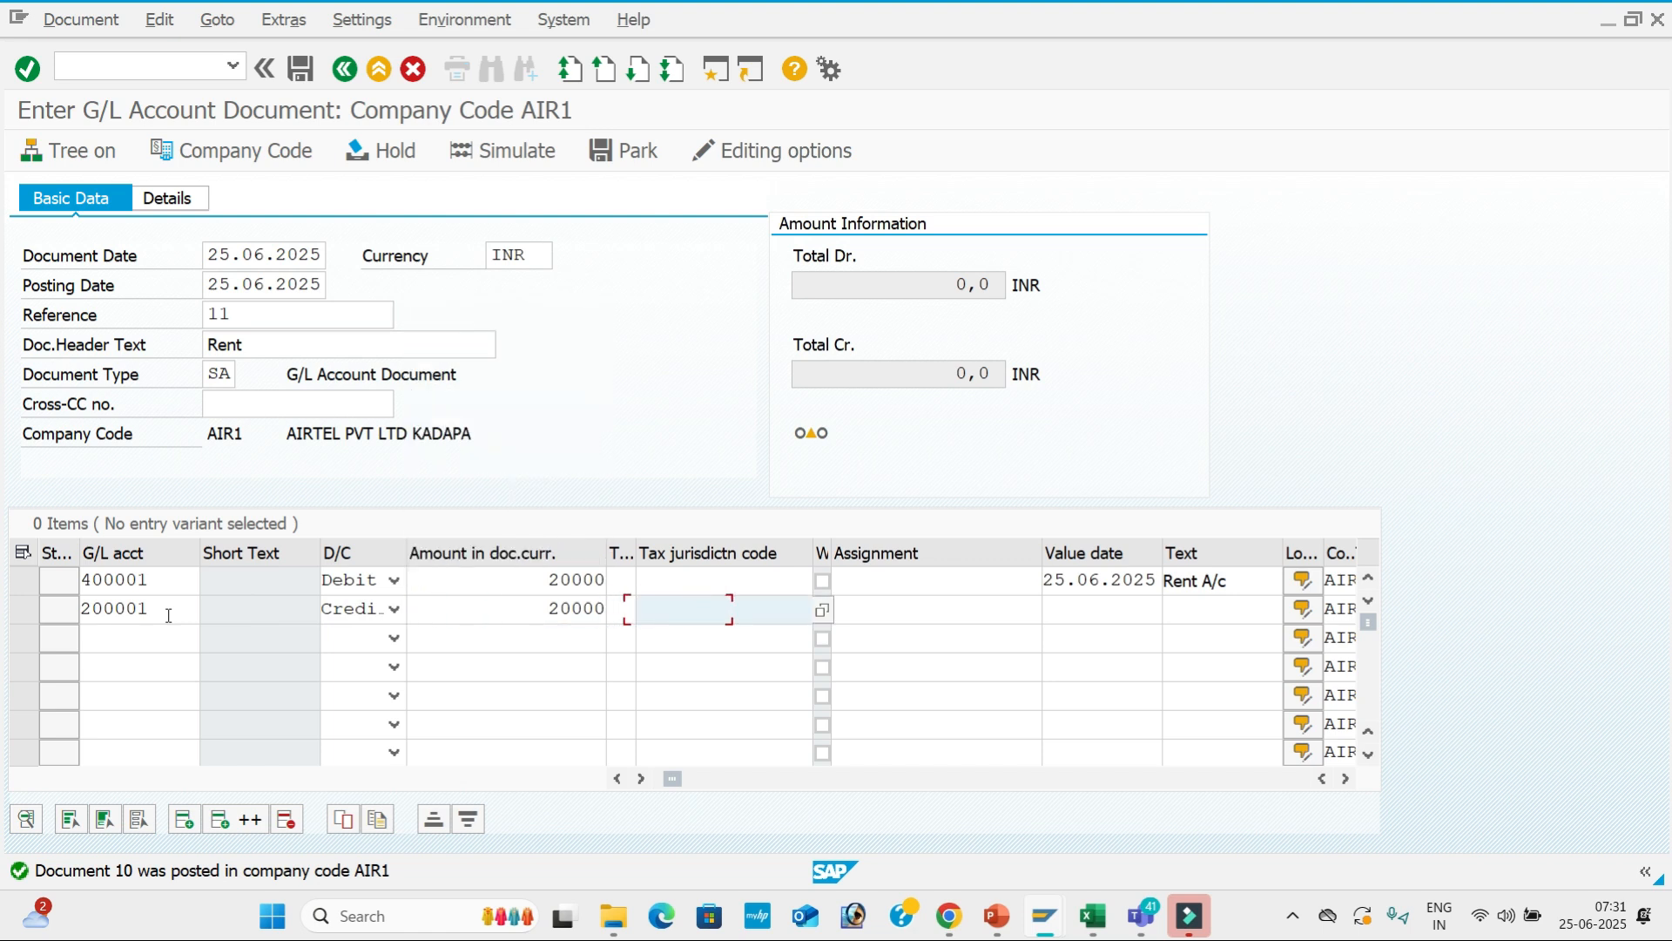
key("Tab")
key("space")
key("Down")
key("Tab")
key("space")
key("Down")
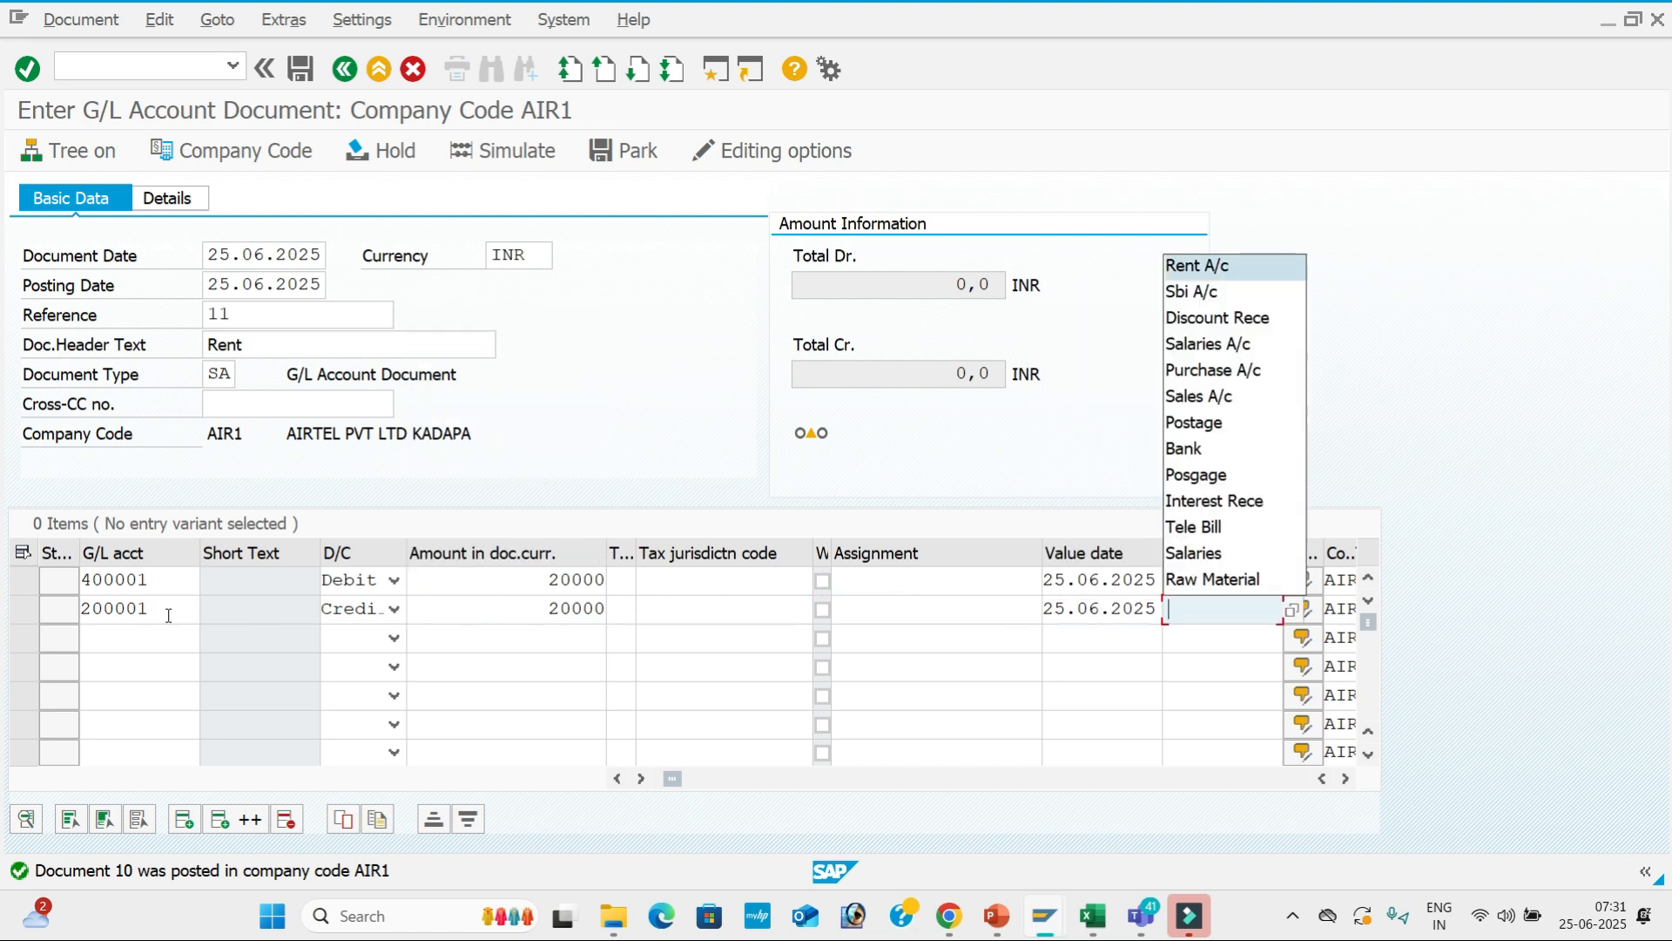
key("Down")
key("Return")
key("Return")
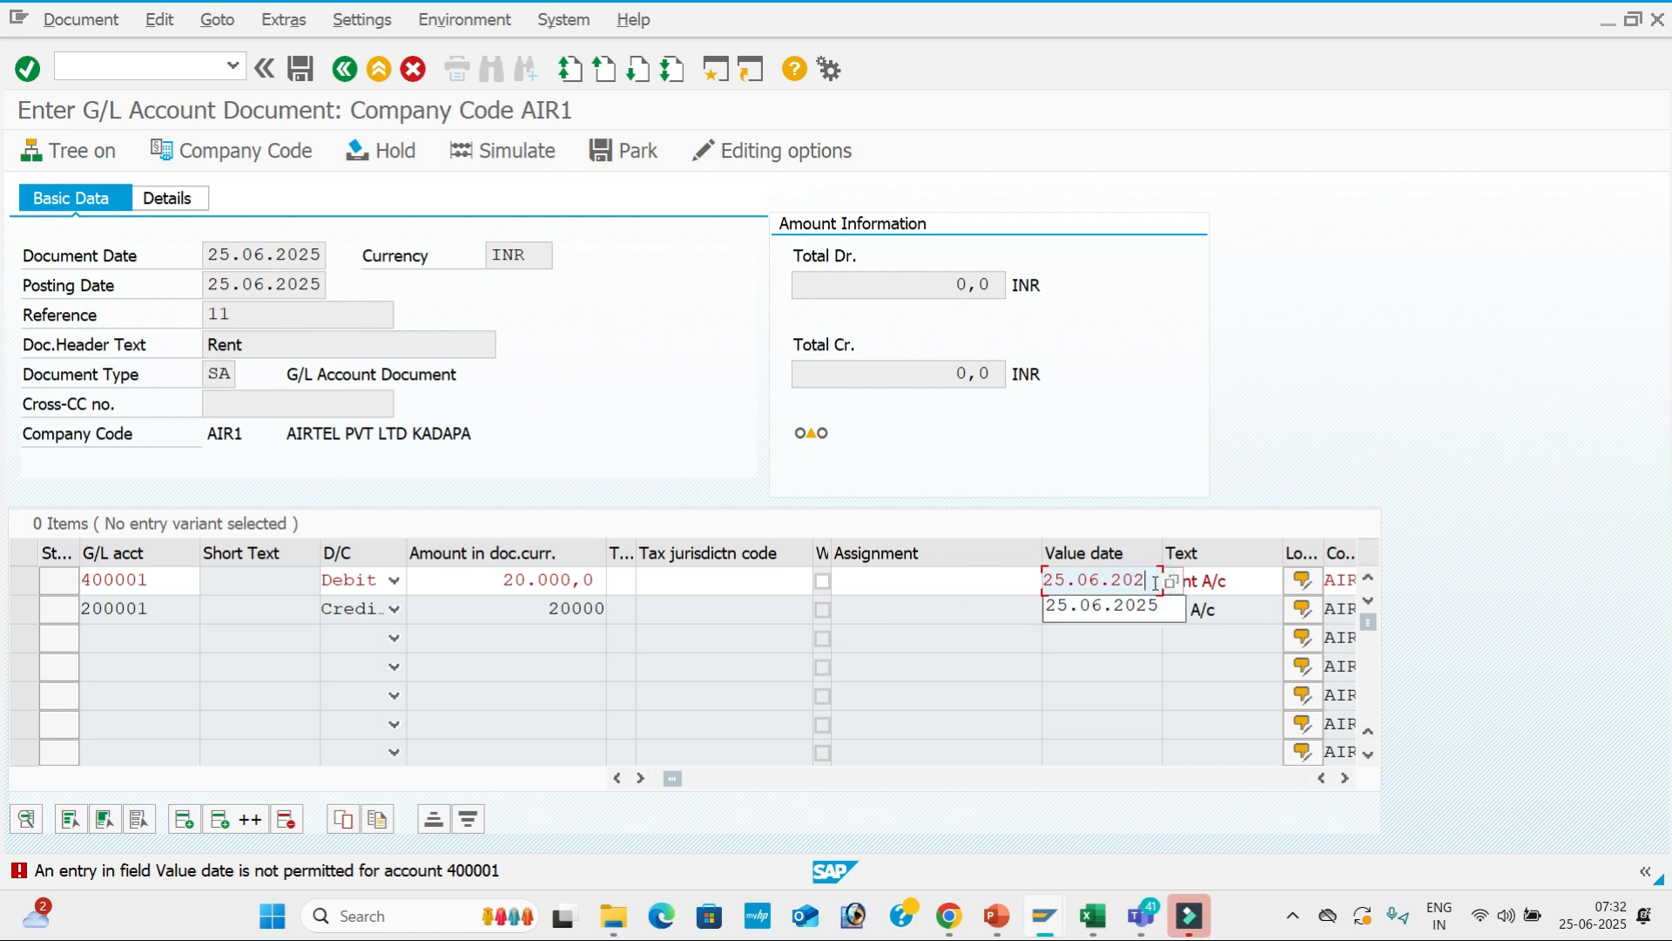
Clear the first line's value date and item text and recheck the document.
key("BackSpace")
key("BackSpace")
key("BackSpace")
key("BackSpace")
key("BackSpace")
key("BackSpace")
key("BackSpace")
key("BackSpace")
key("BackSpace")
key("BackSpace")
key("Return")
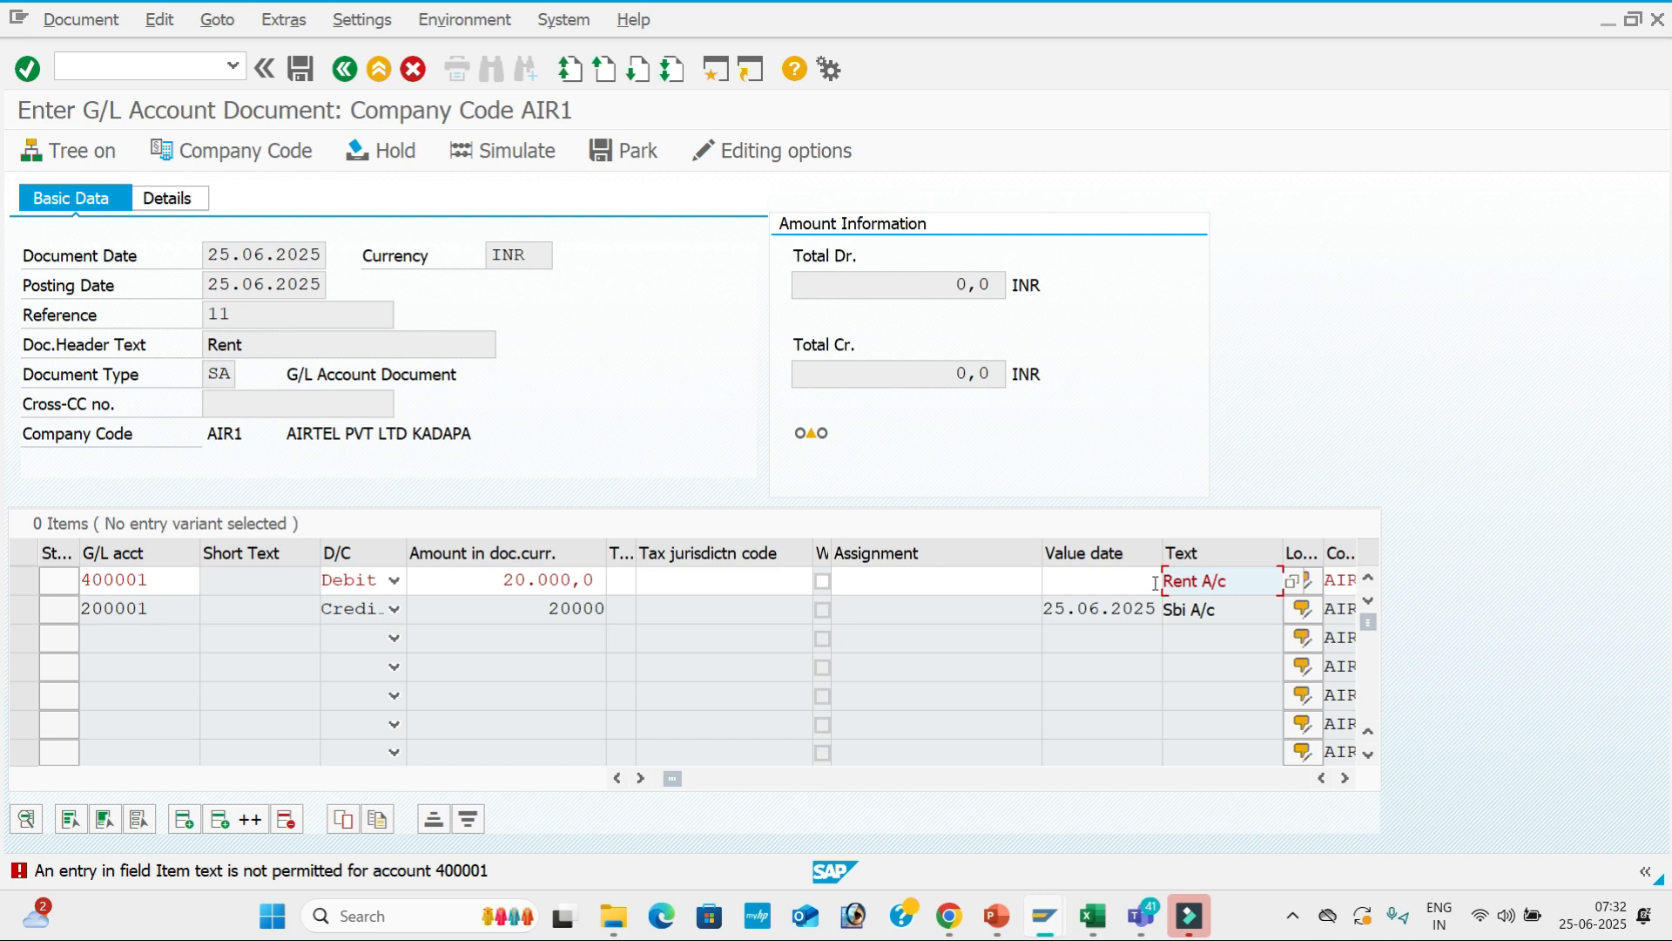
left_click(1230, 579)
key("BackSpace")
key("BackSpace")
key("BackSpace")
key("BackSpace")
key("BackSpace")
key("BackSpace")
key("BackSpace")
key("BackSpace")
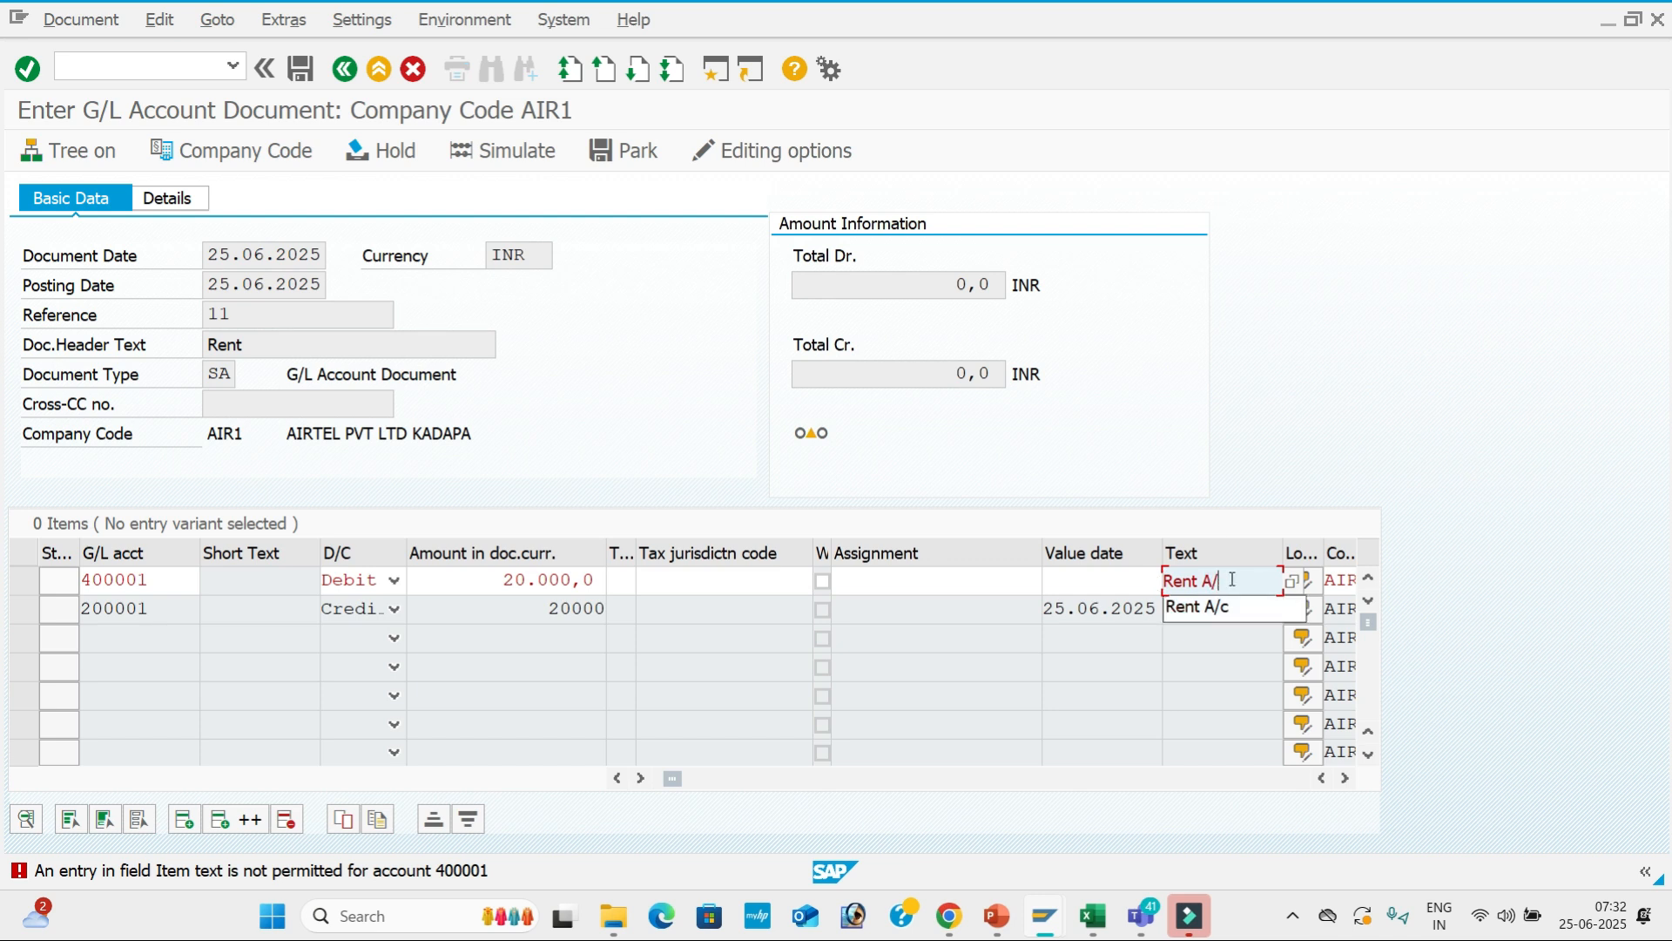
key("Return")
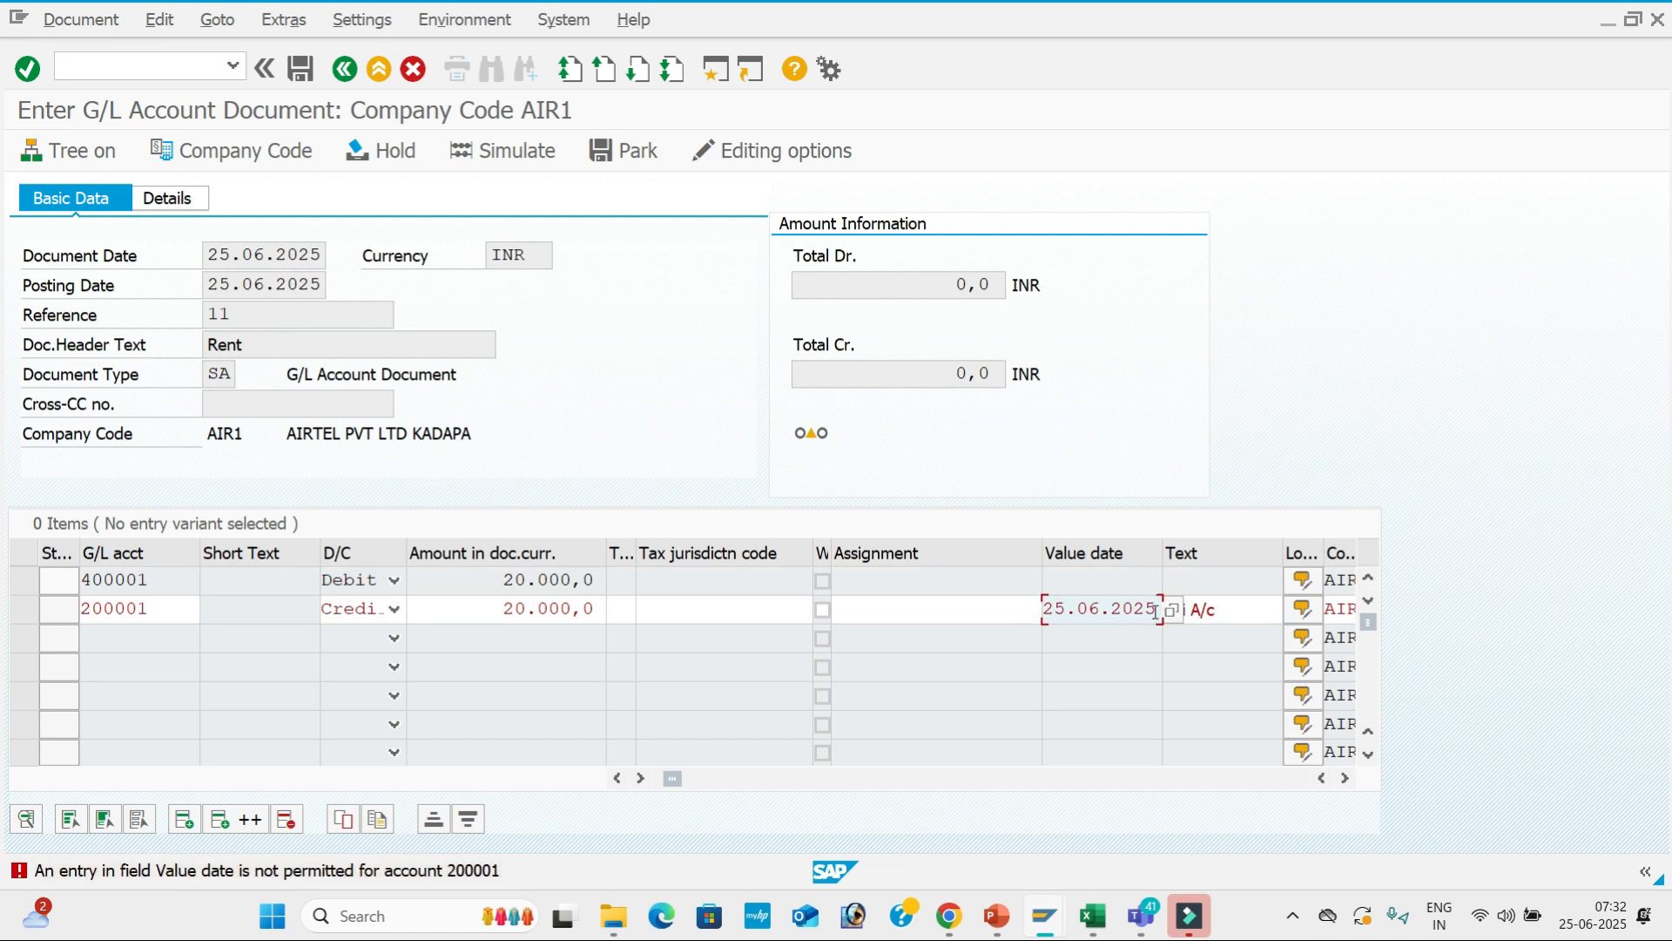
Clear the second line's value date and item text and revalidate.
key("BackSpace")
key("BackSpace")
key("BackSpace")
key("BackSpace")
key("BackSpace")
key("BackSpace")
key("BackSpace")
key("BackSpace")
key("BackSpace")
key("BackSpace")
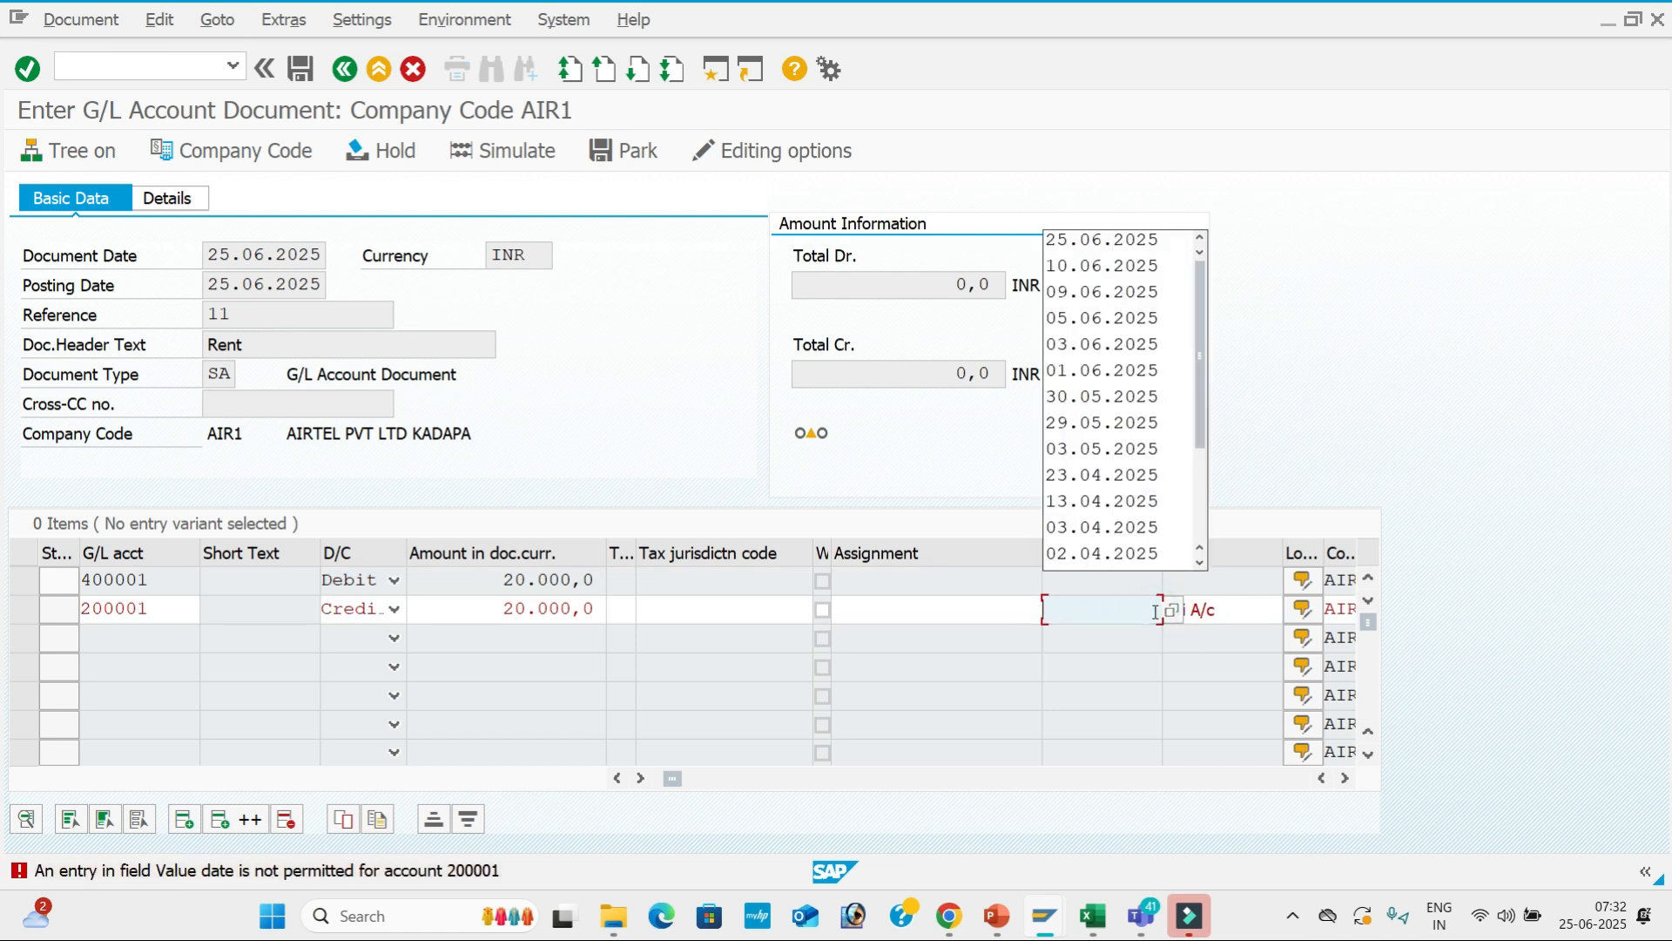
left_click(1266, 609)
key("BackSpace")
key("BackSpace")
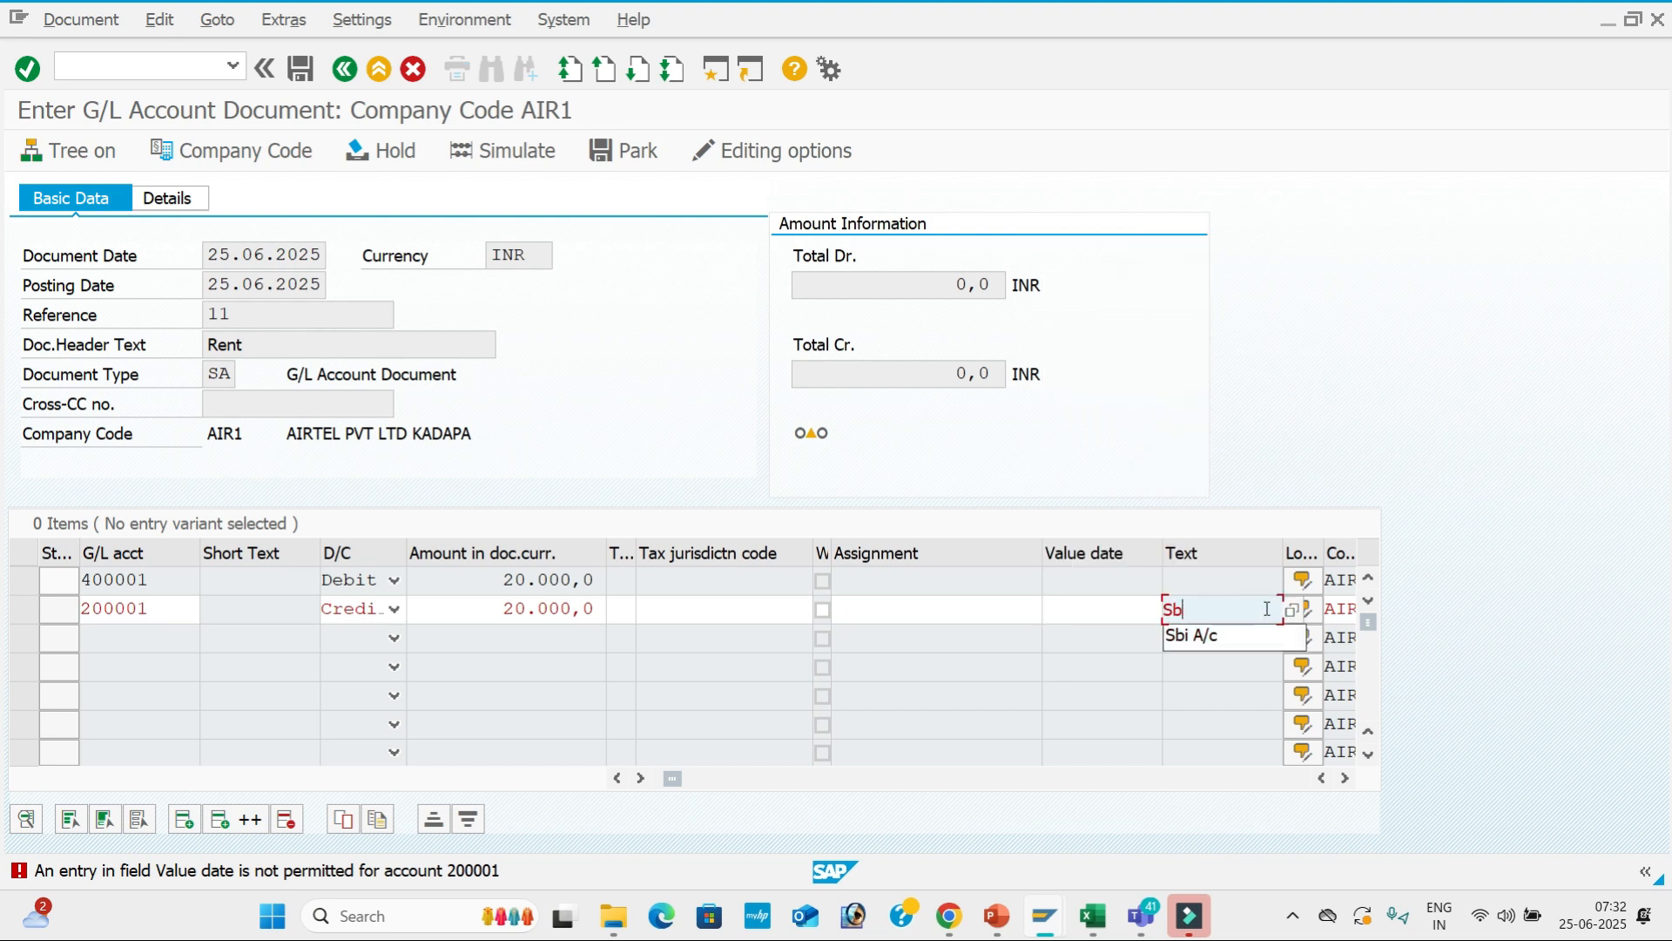
key("BackSpace")
key("BackSpace")
key("Return")
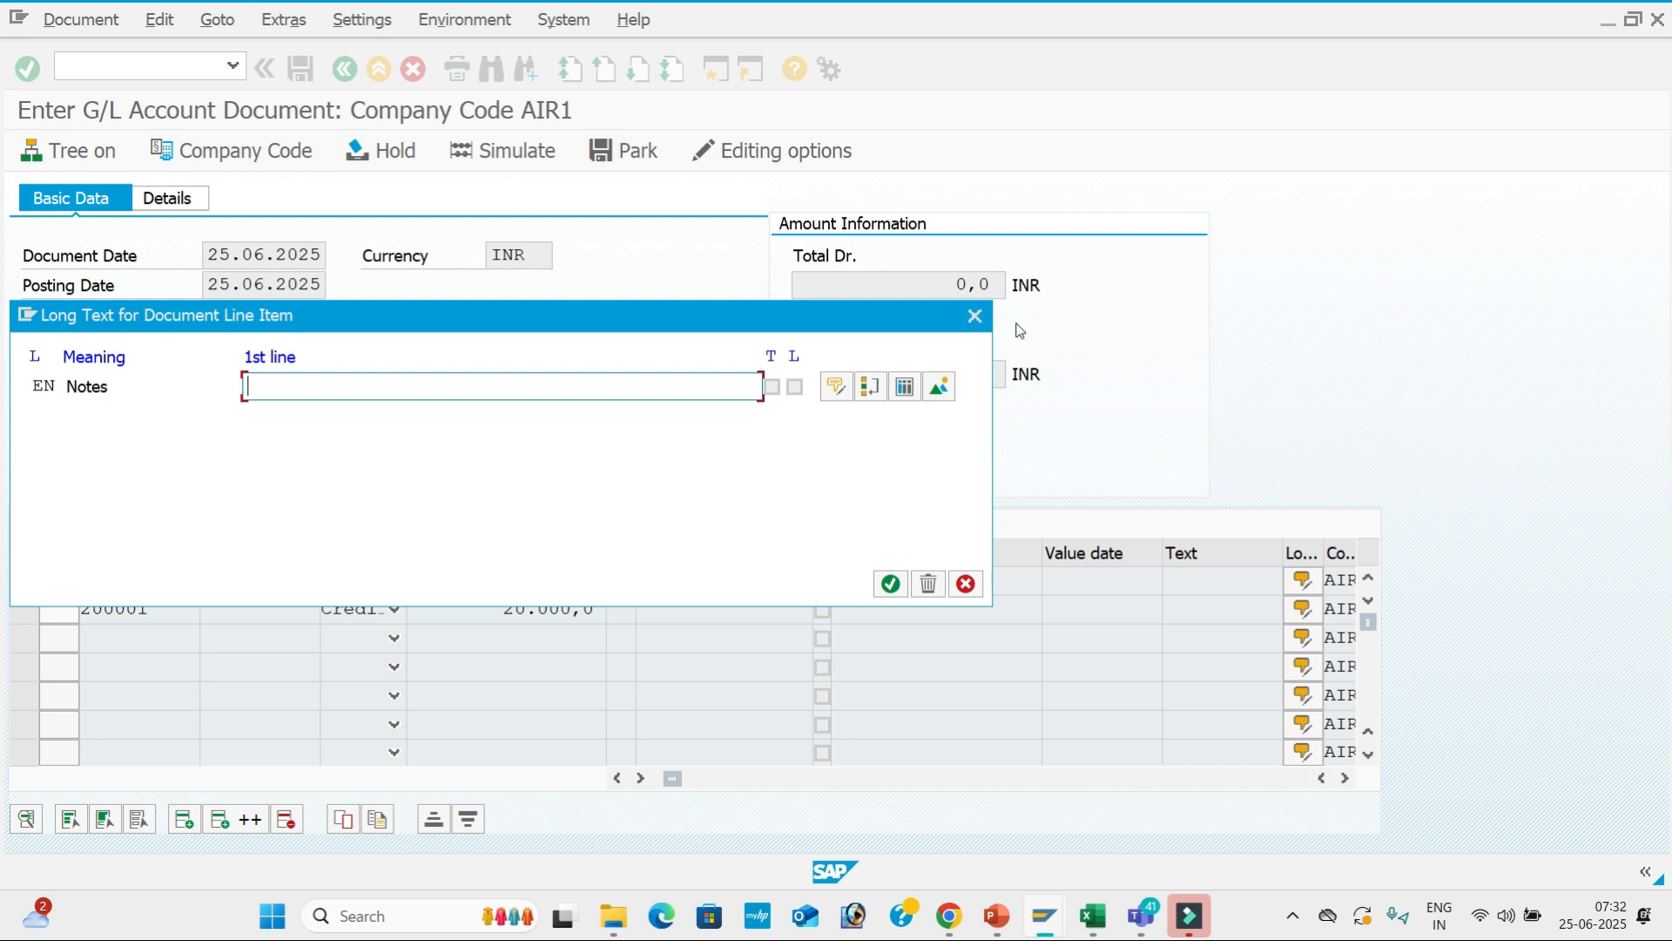
Dismiss the long text popup, simulate the Rent entry, and post it.
left_click(974, 316)
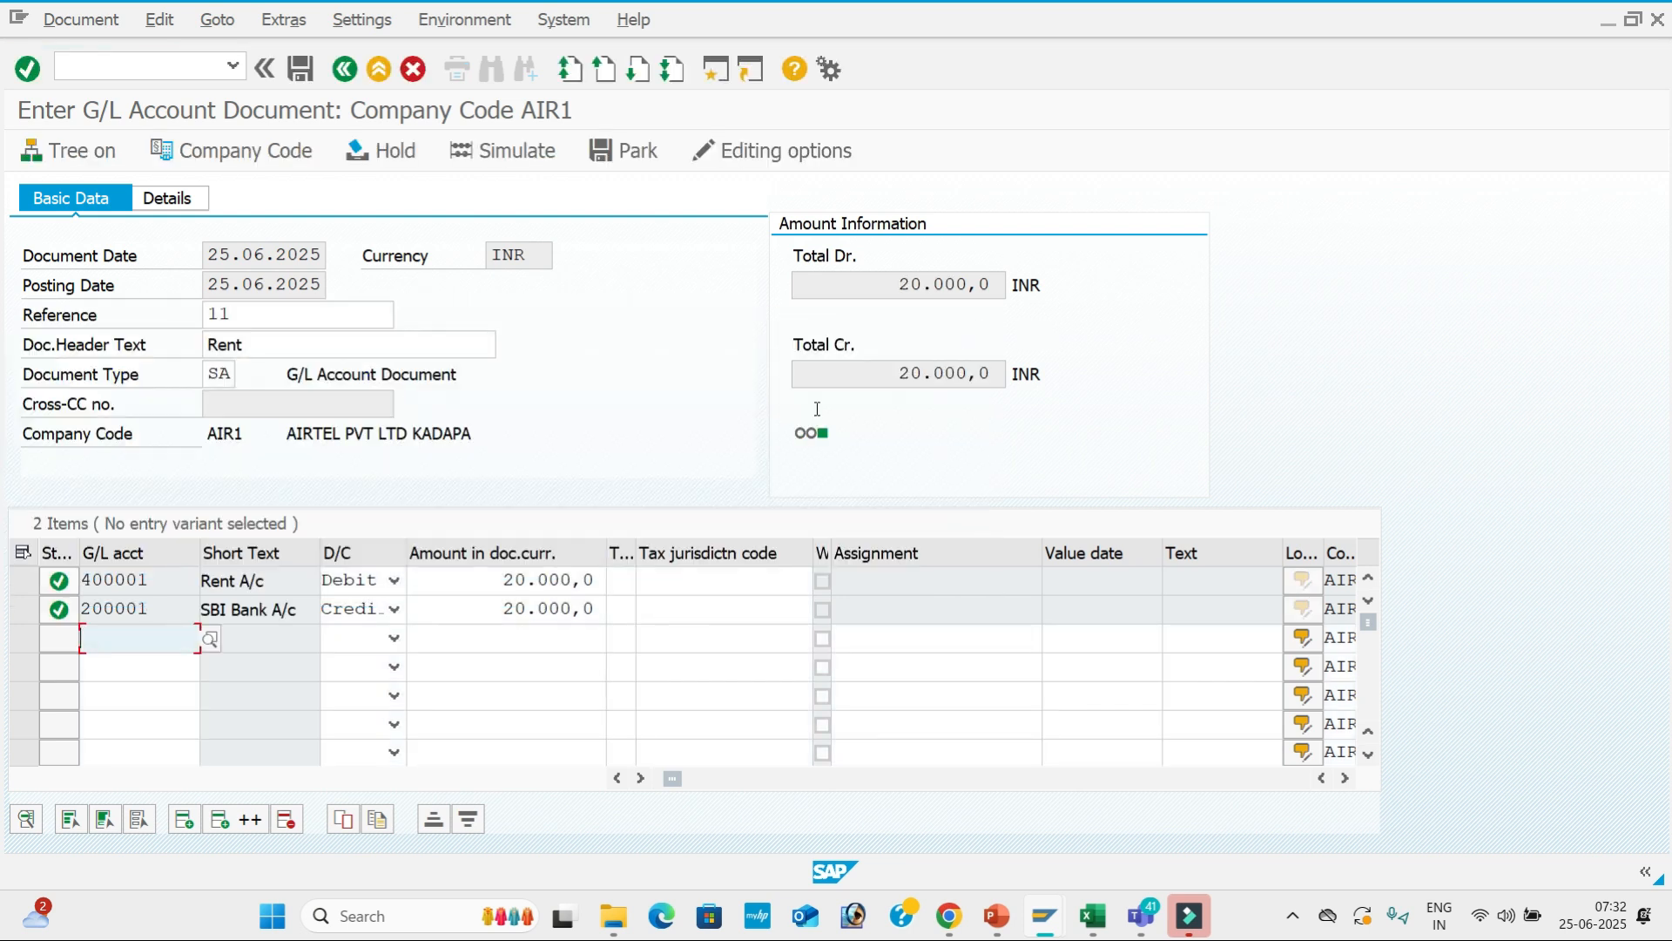
left_click(523, 151)
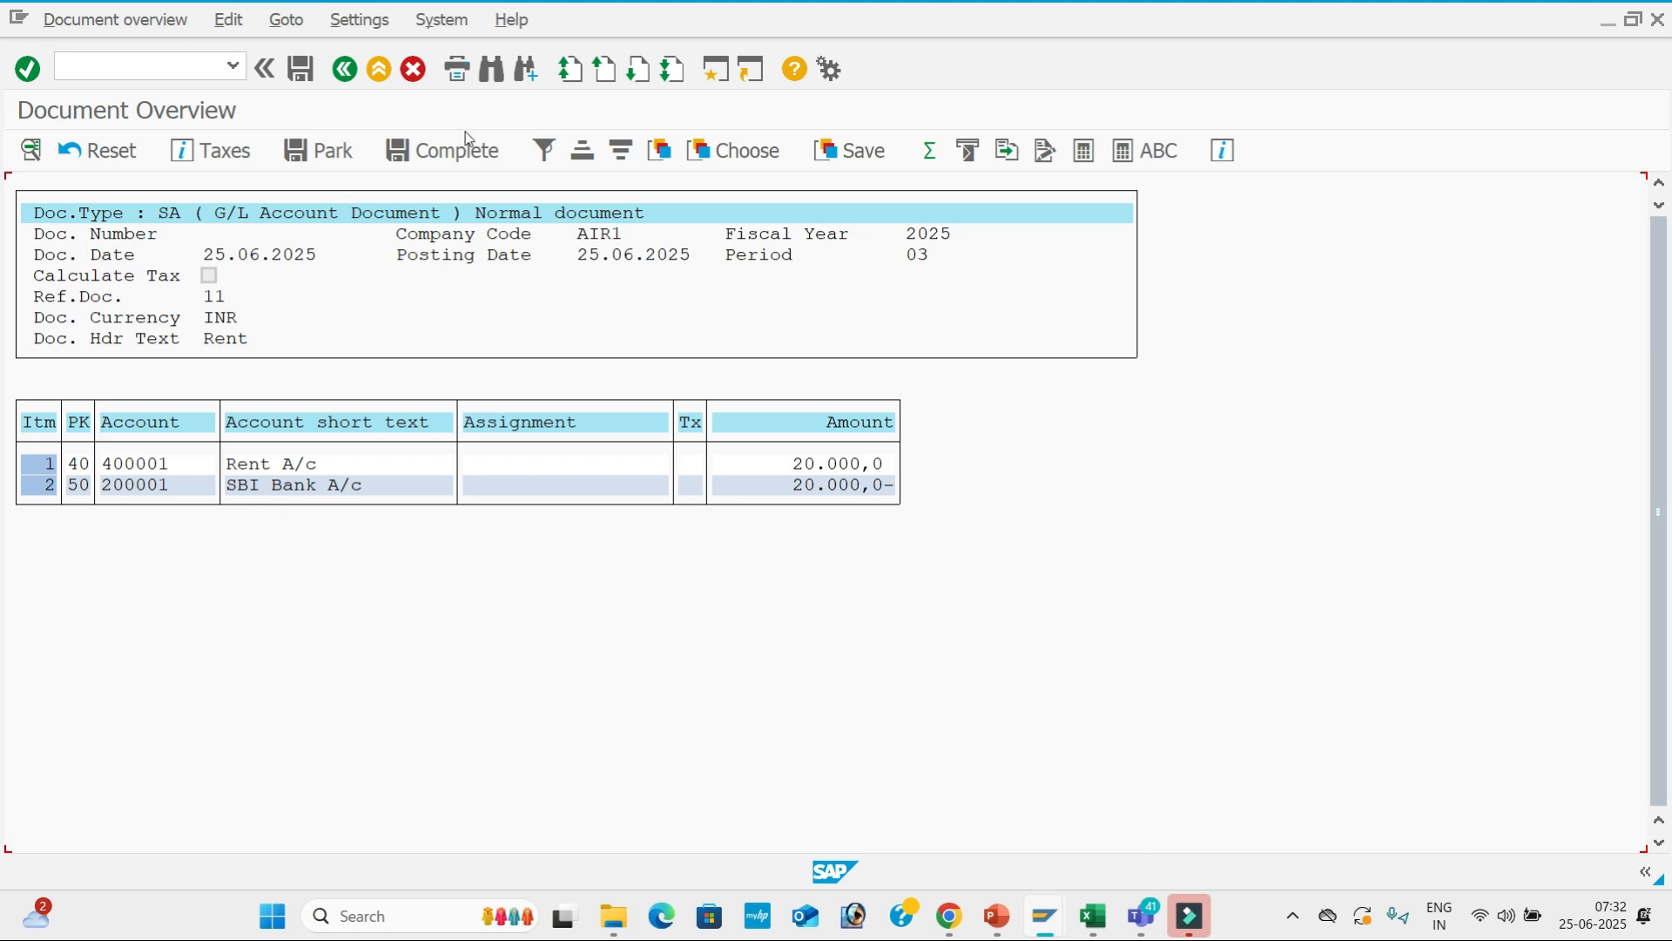
left_click(302, 73)
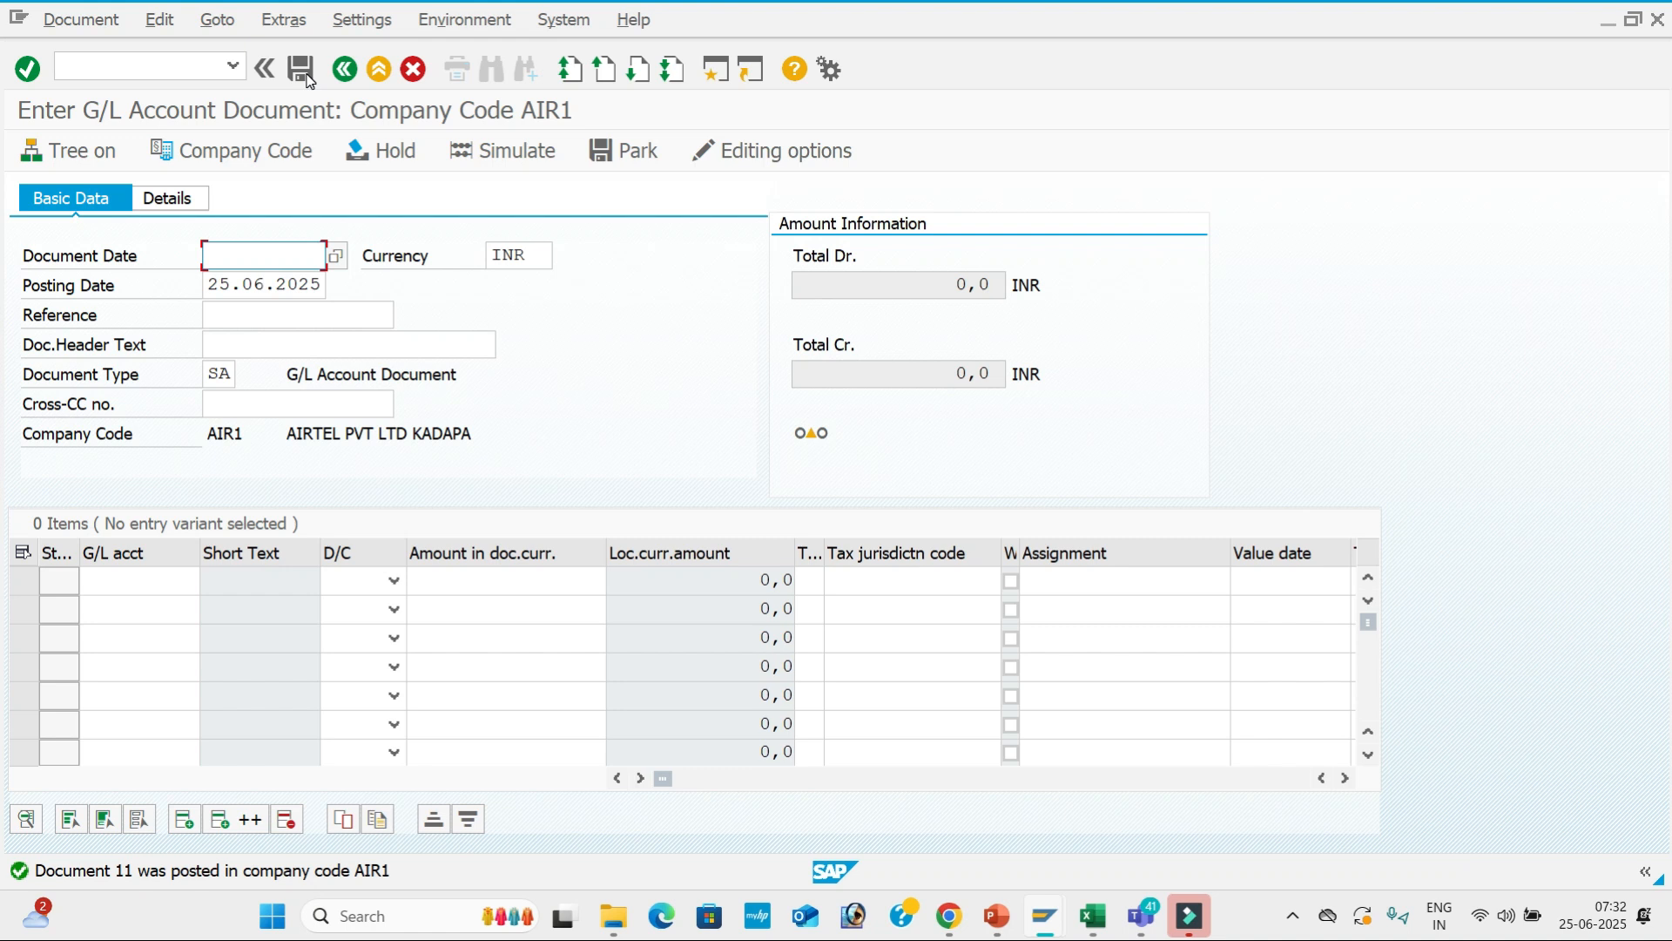
In OBC4 group G001, set Text (General data) and Value date (Payment transactions) to required entry and save.
key("alt+Tab")
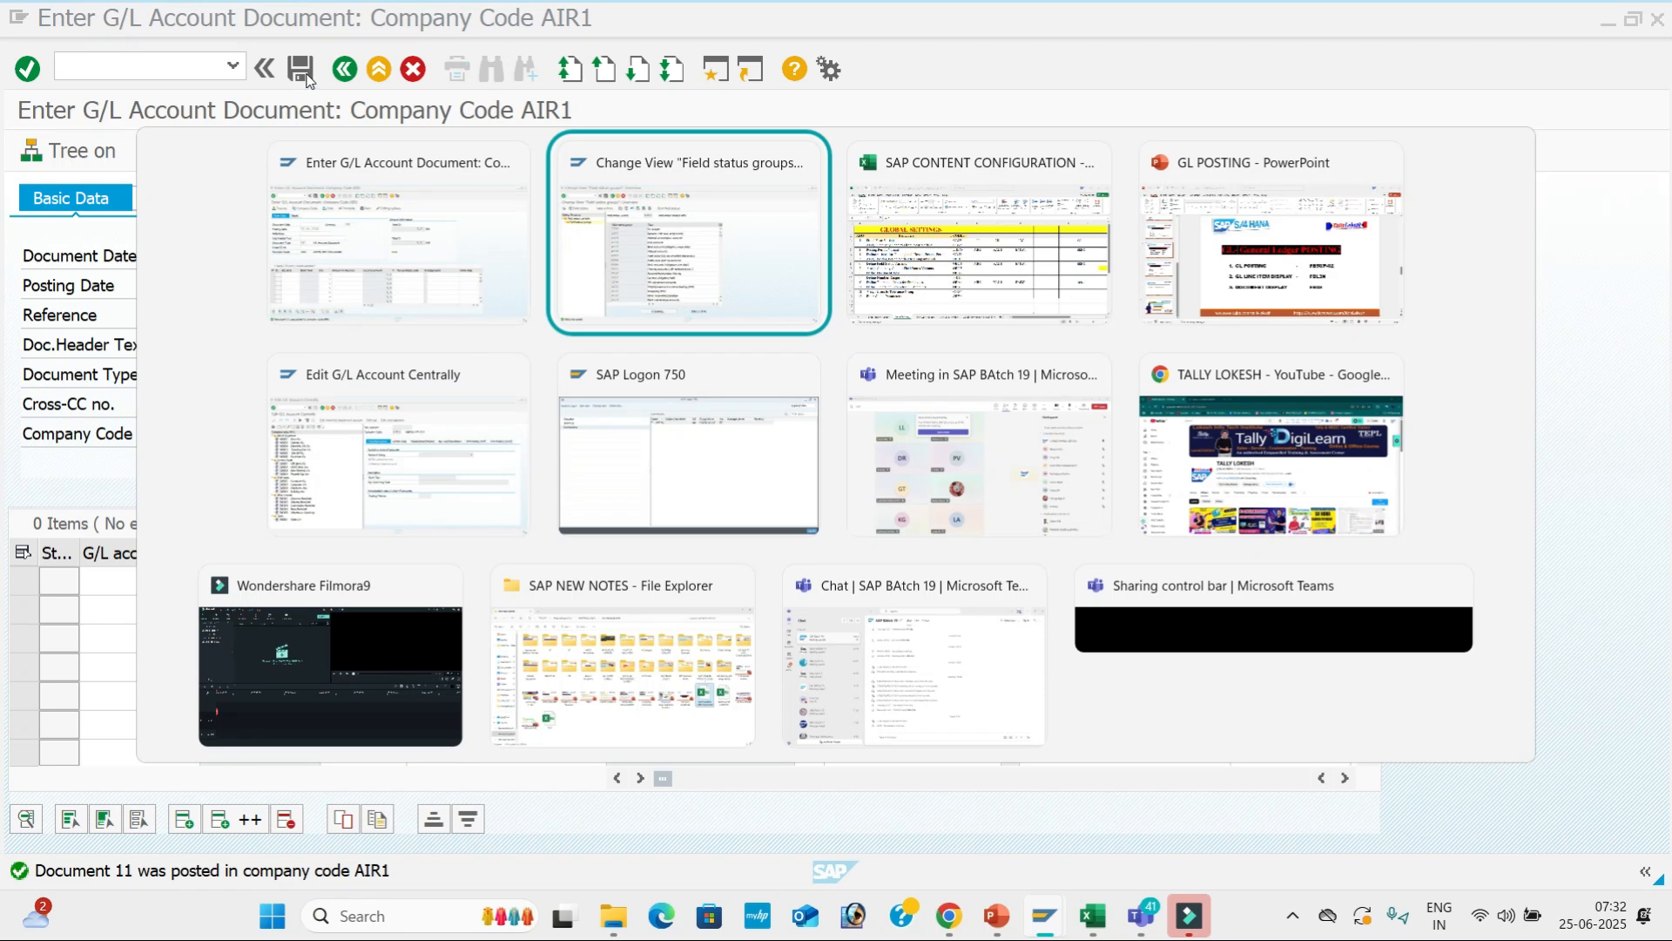
double_click(811, 317)
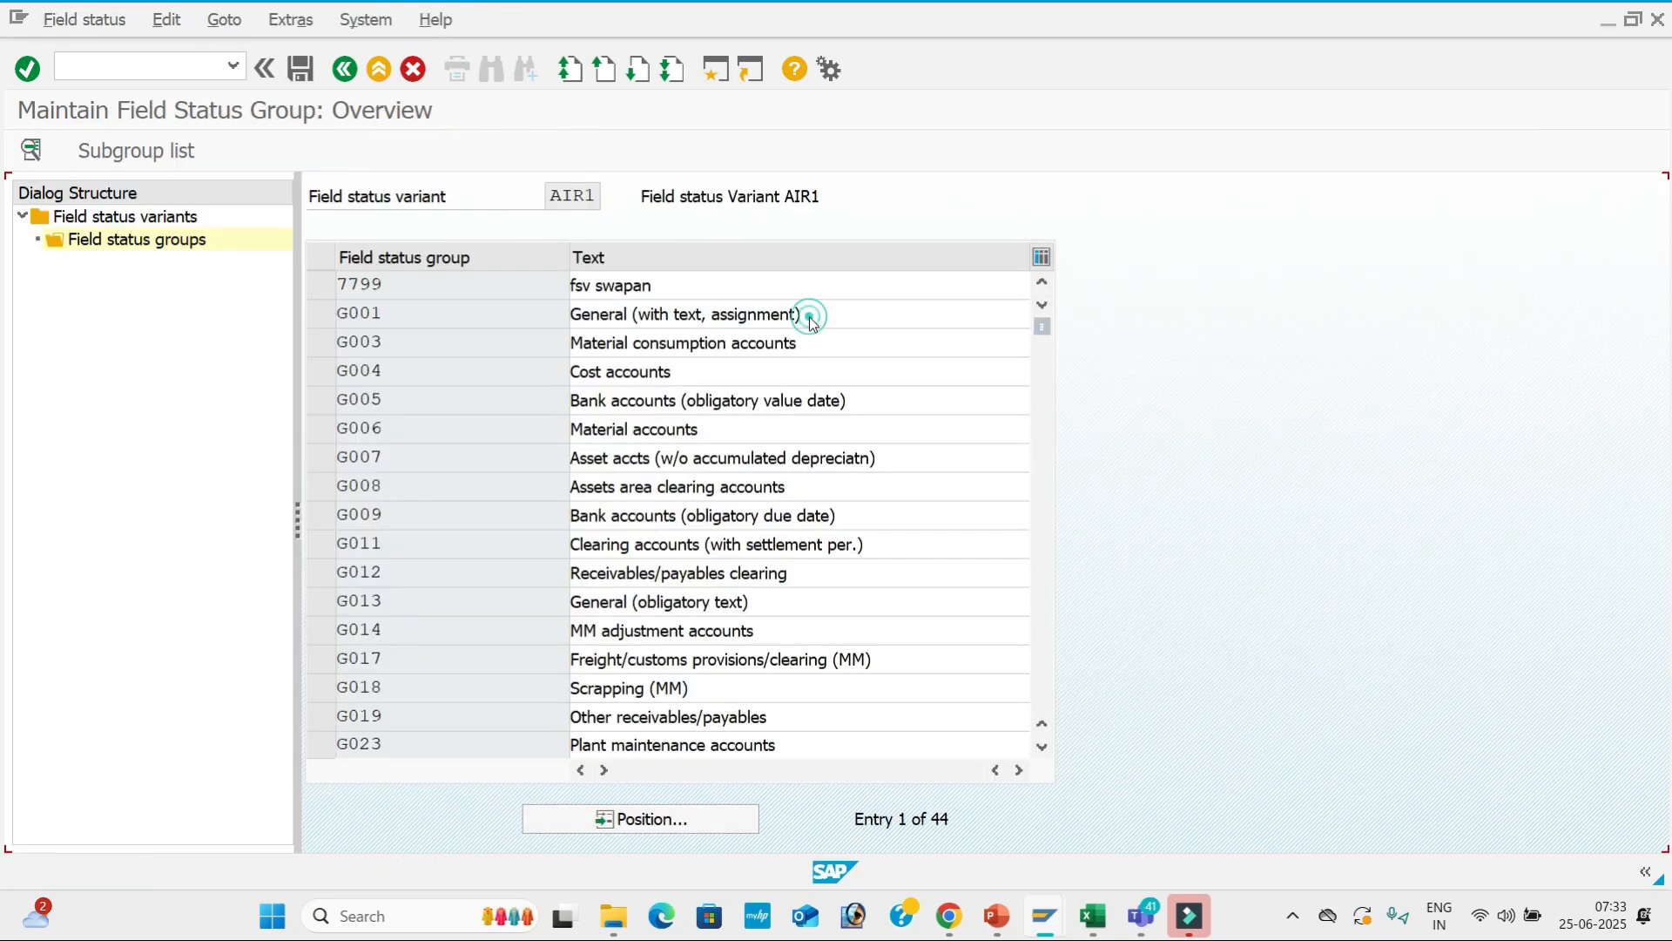
double_click(270, 351)
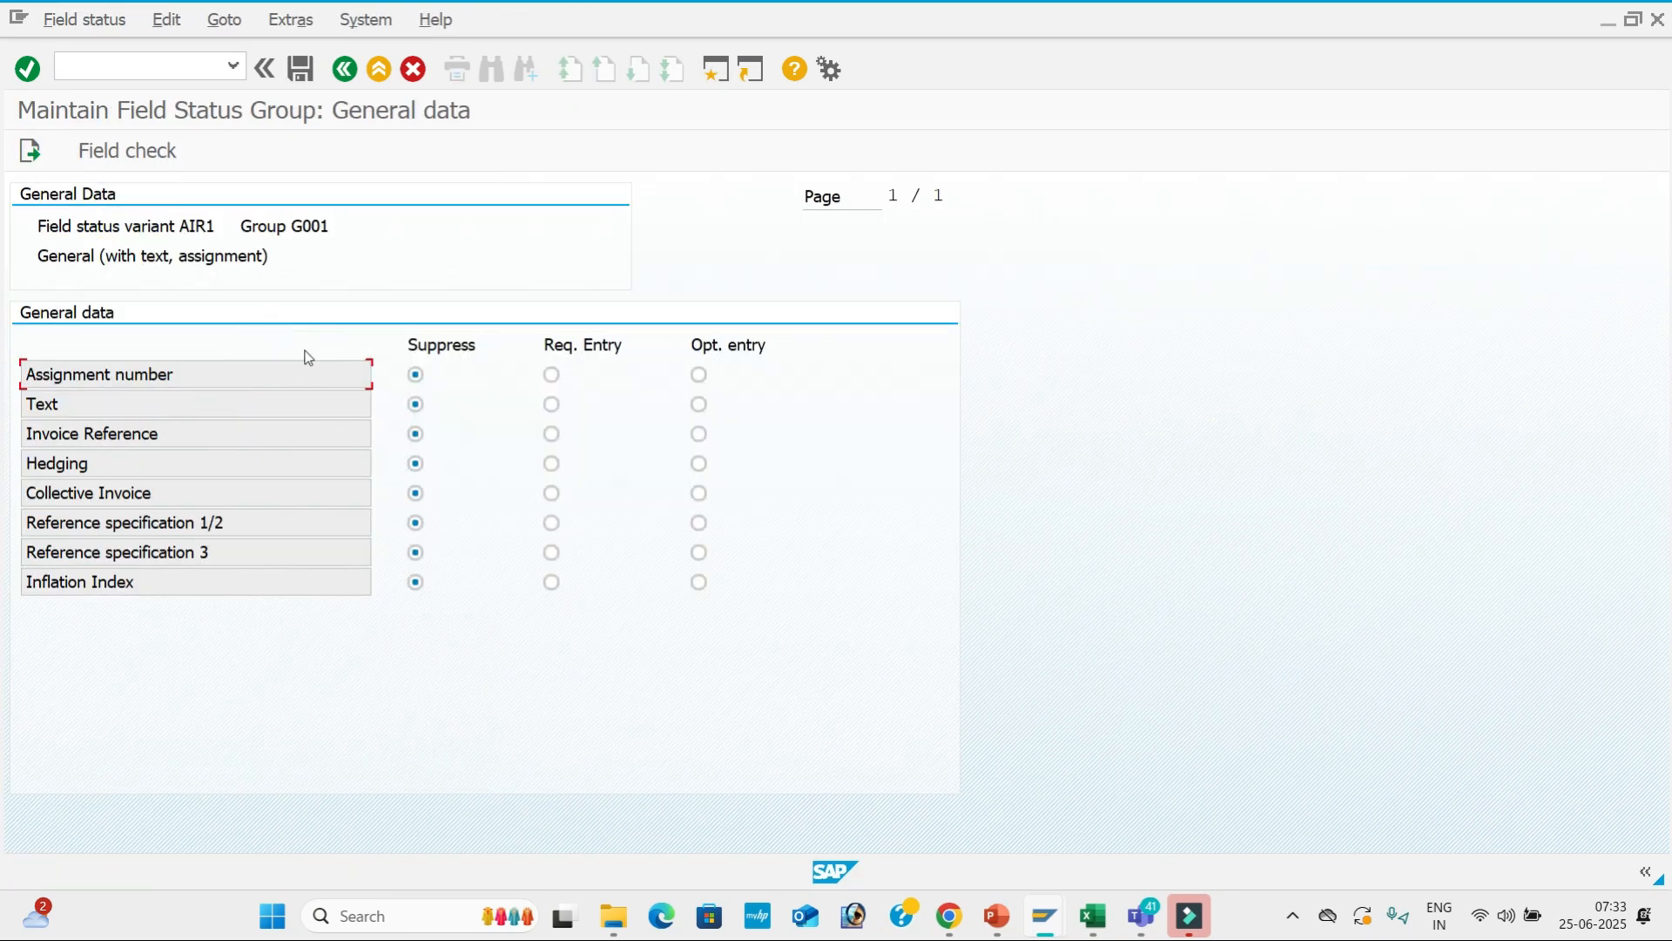
left_click(552, 404)
left_click(347, 69)
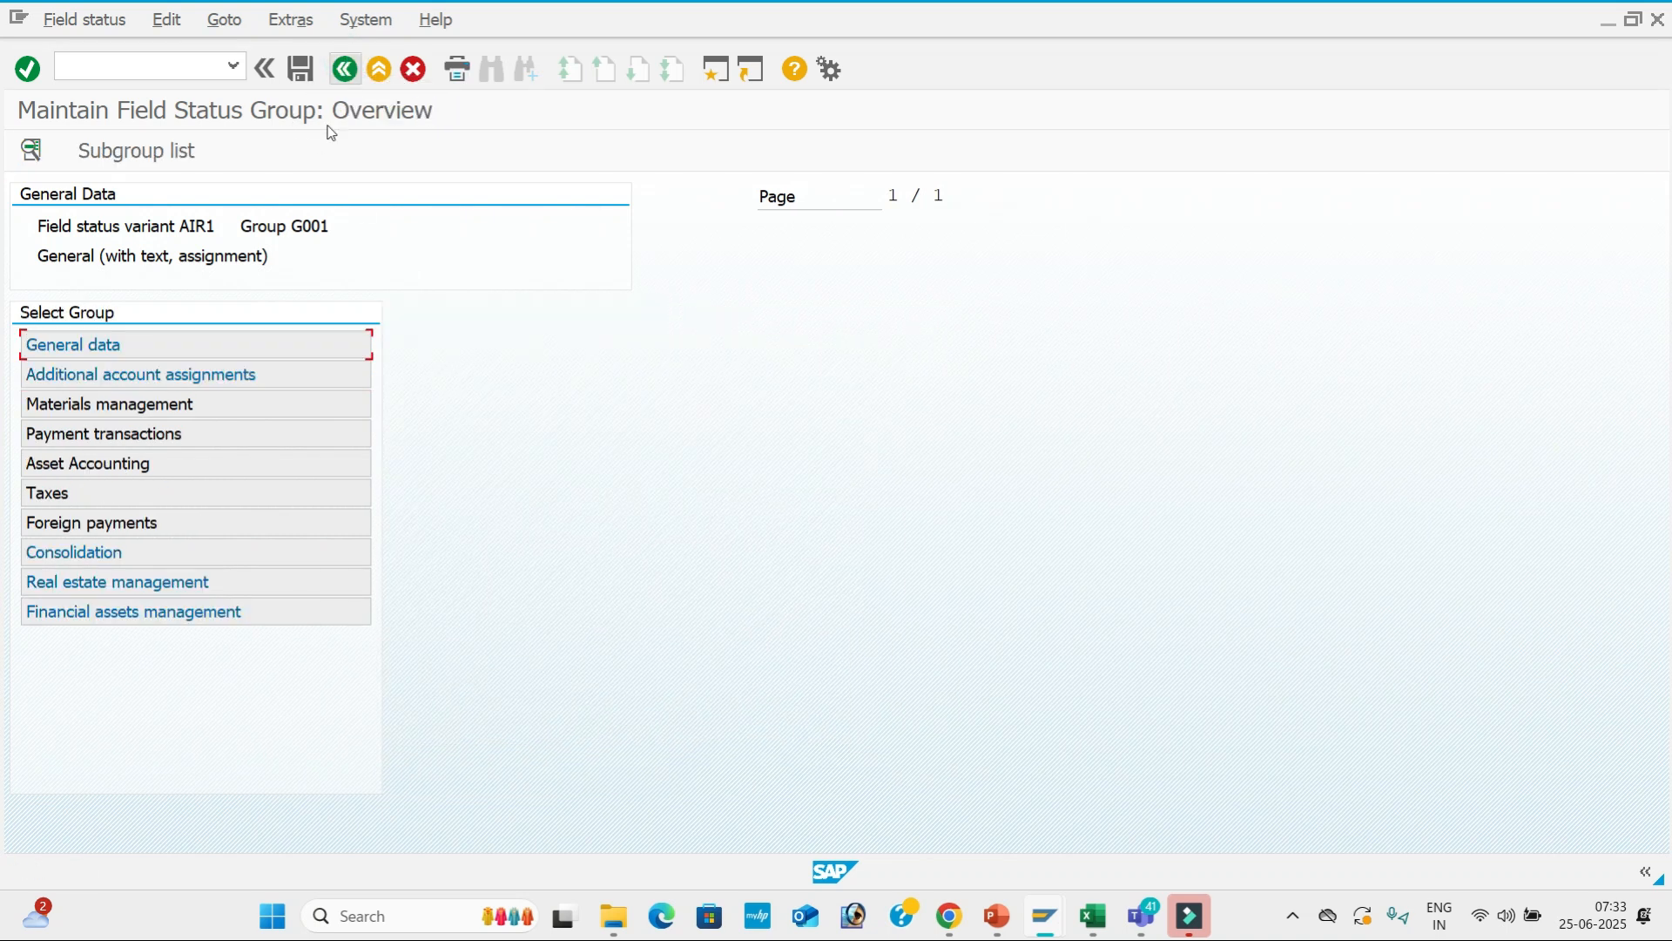
double_click(262, 432)
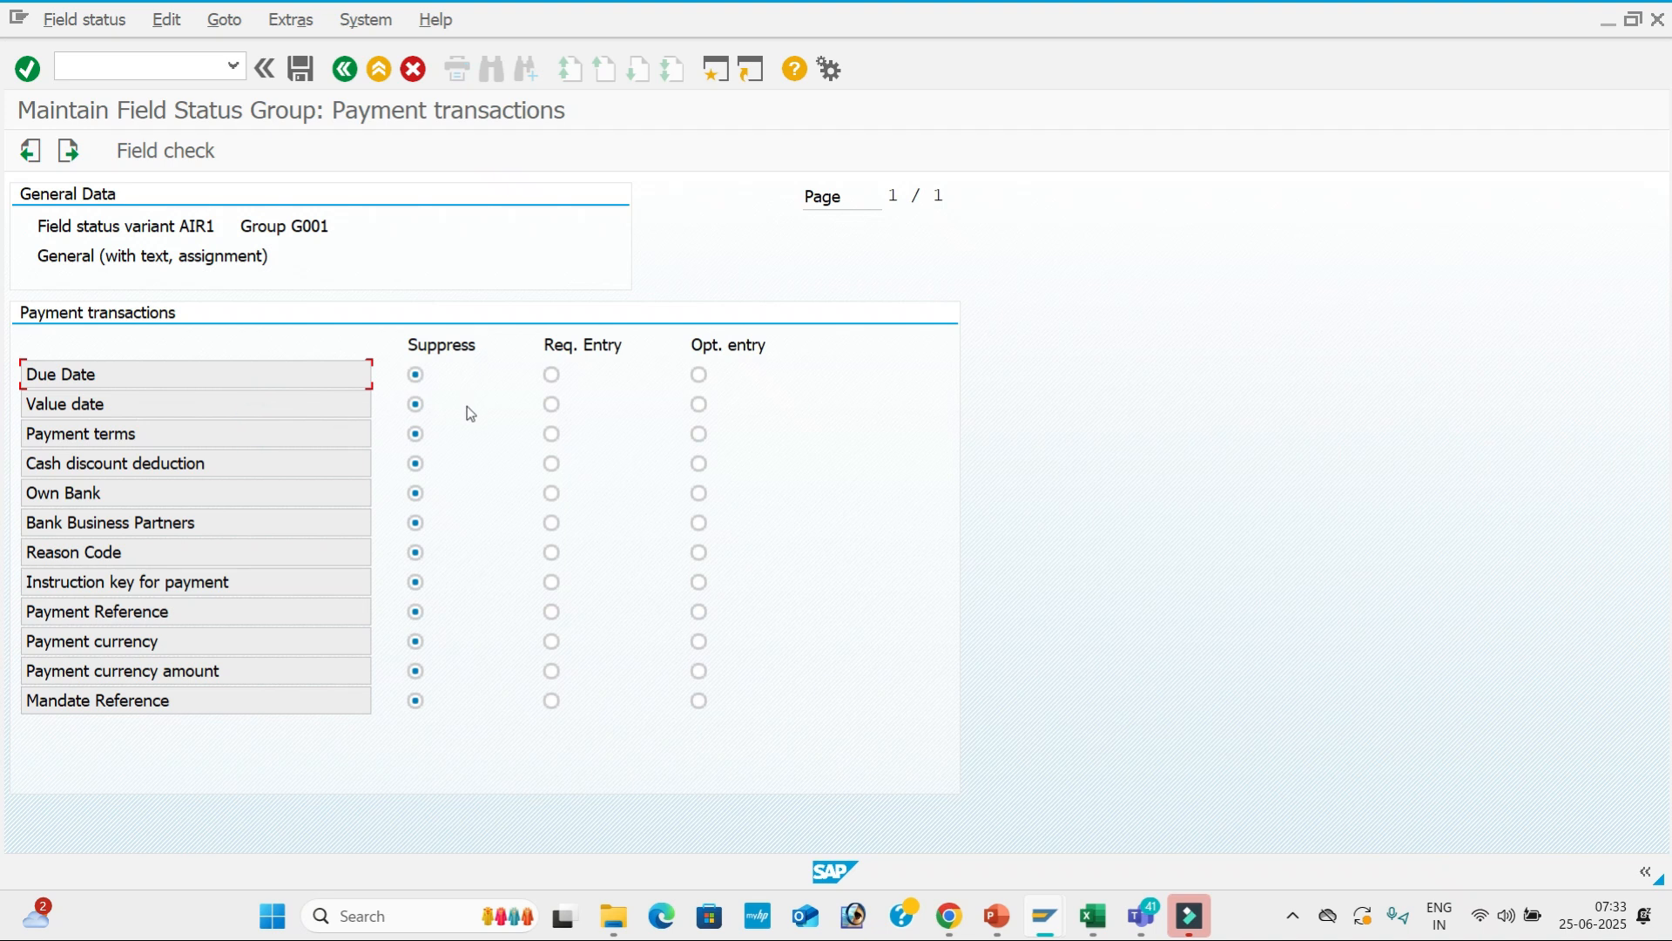
left_click(552, 406)
left_click(301, 69)
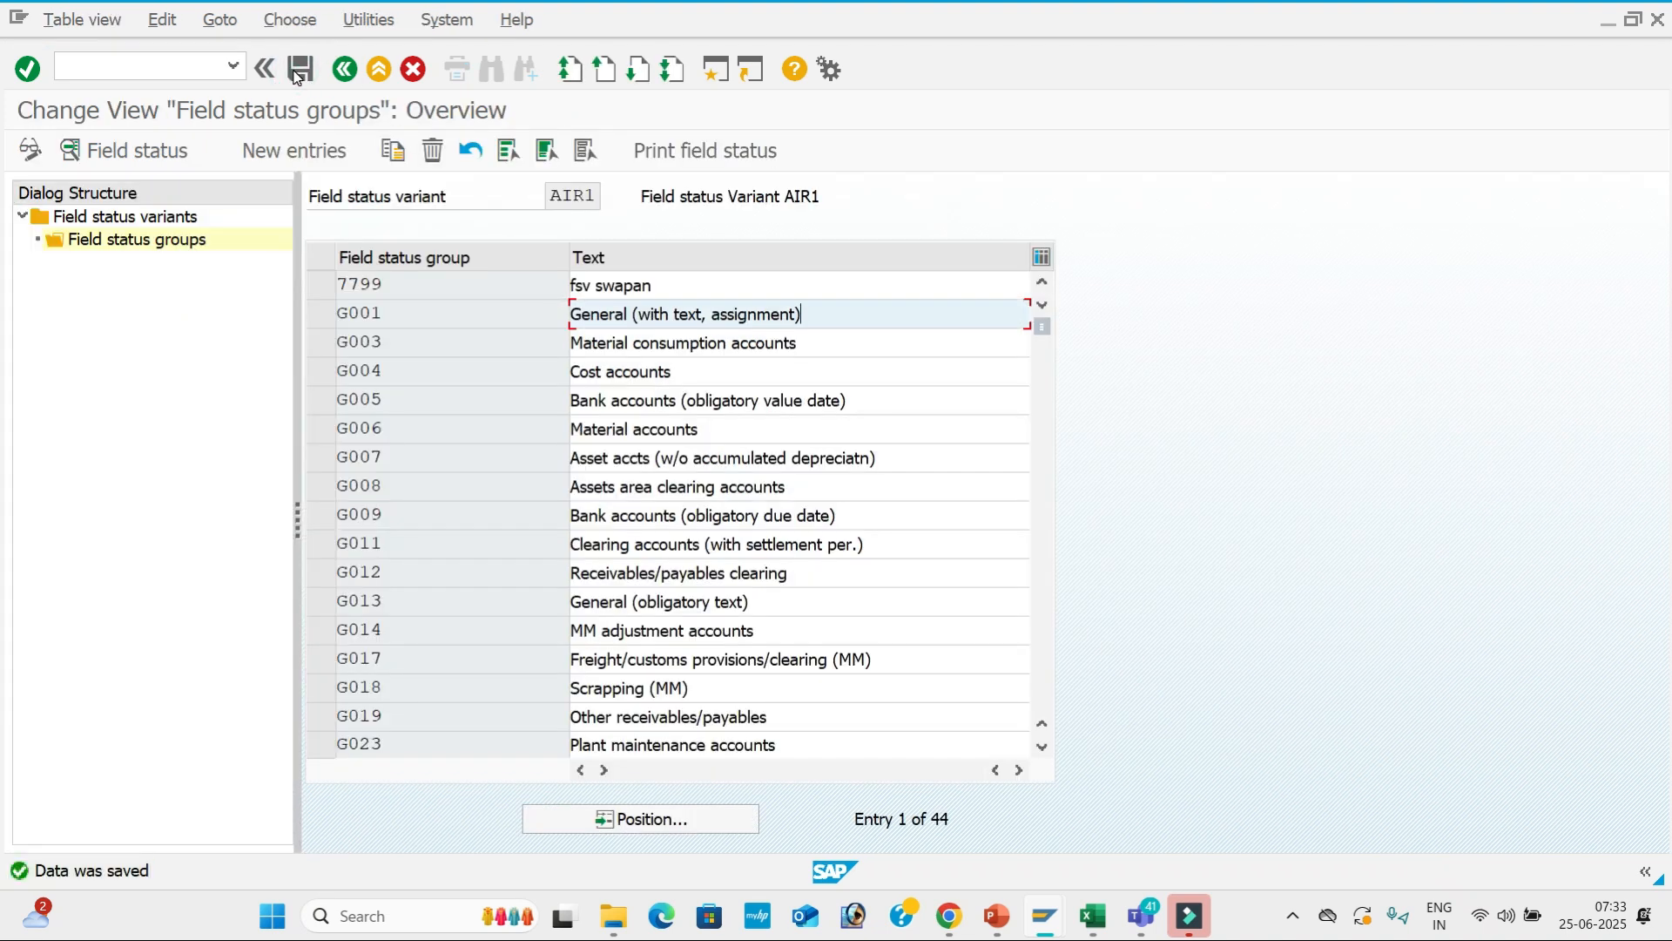
Enter document date 25.06.2025, reference 11 and header text Rent.
key("alt+Tab")
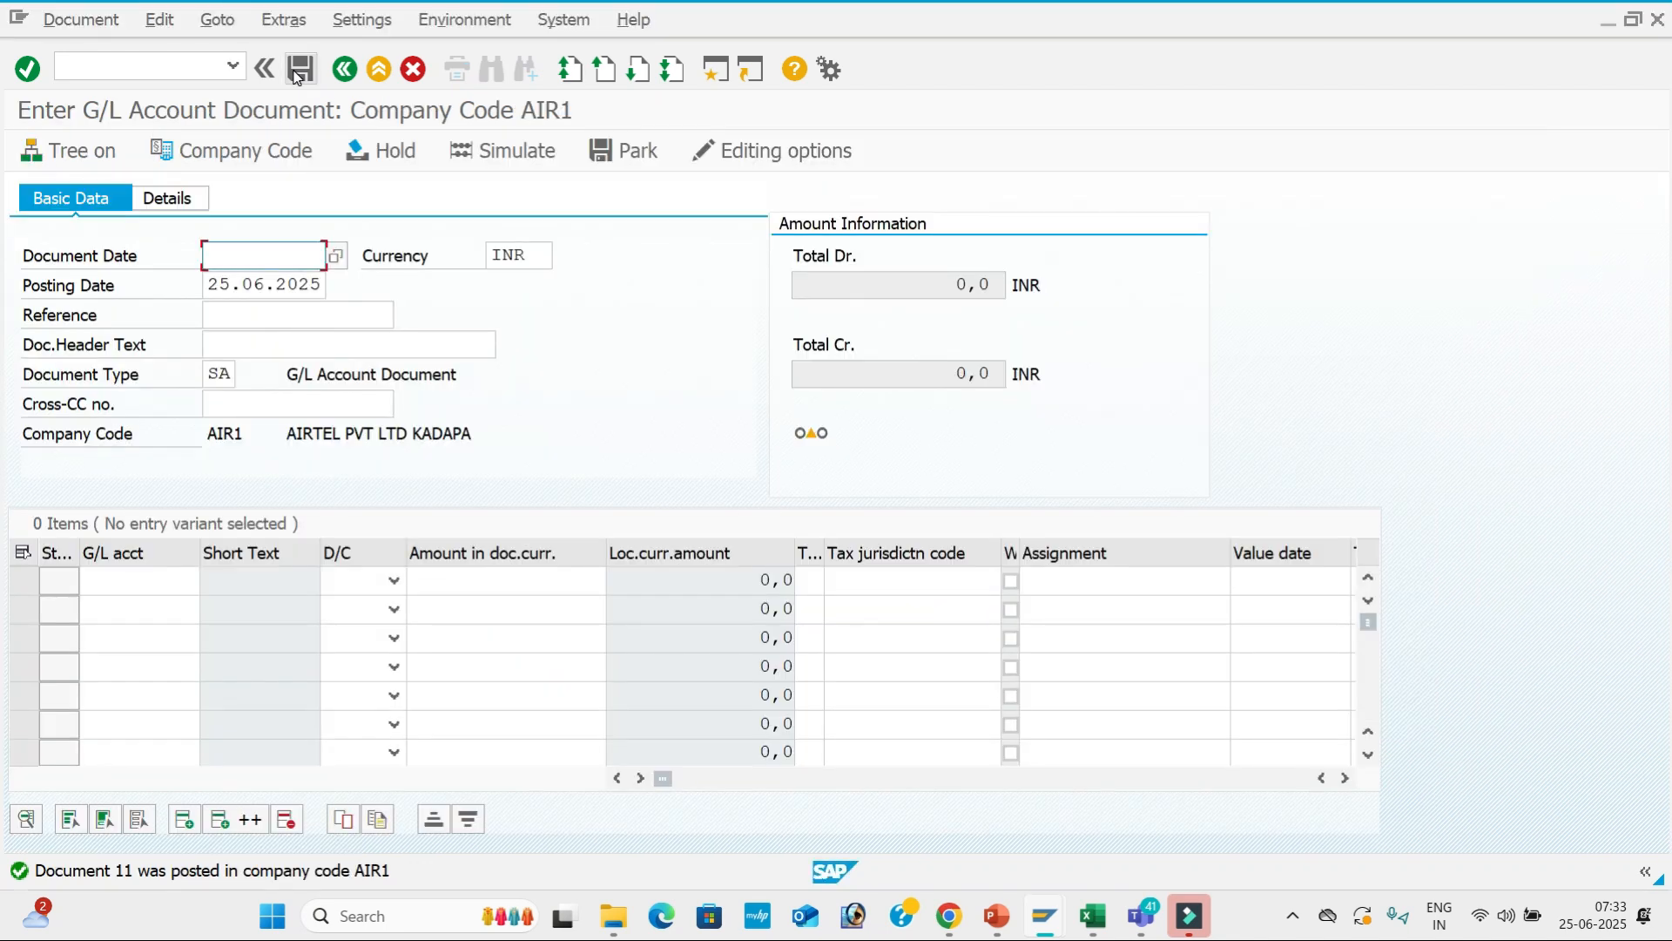
key("Tab")
key("Tab")
key("Tab")
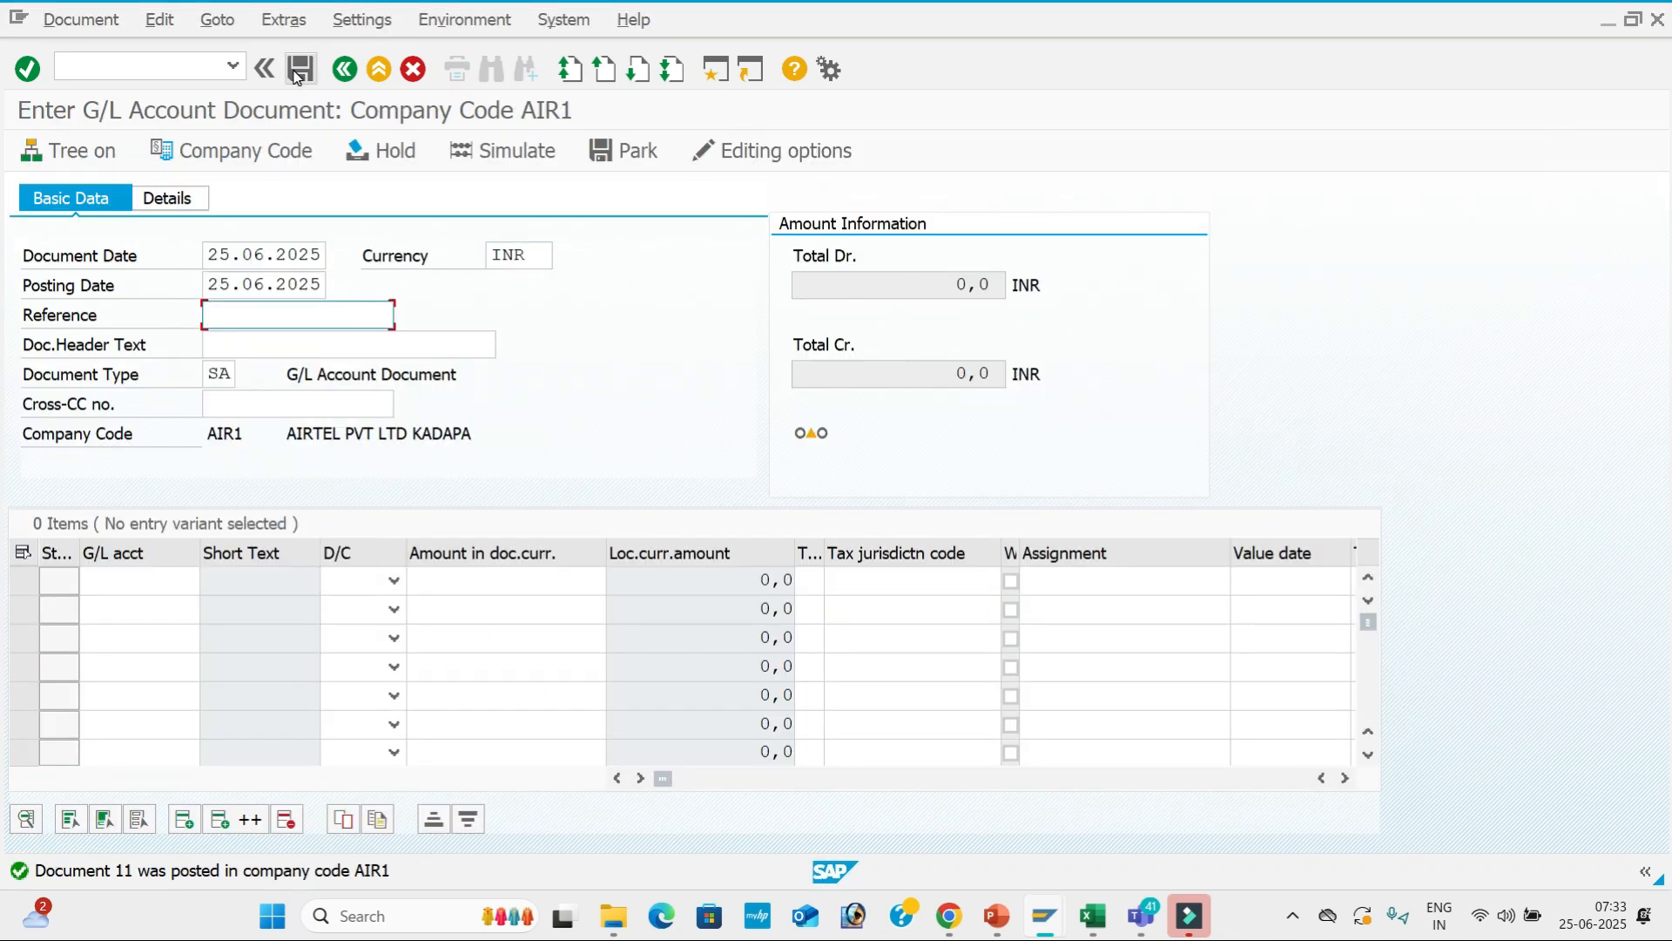
type("11")
key("Tab")
key("Down")
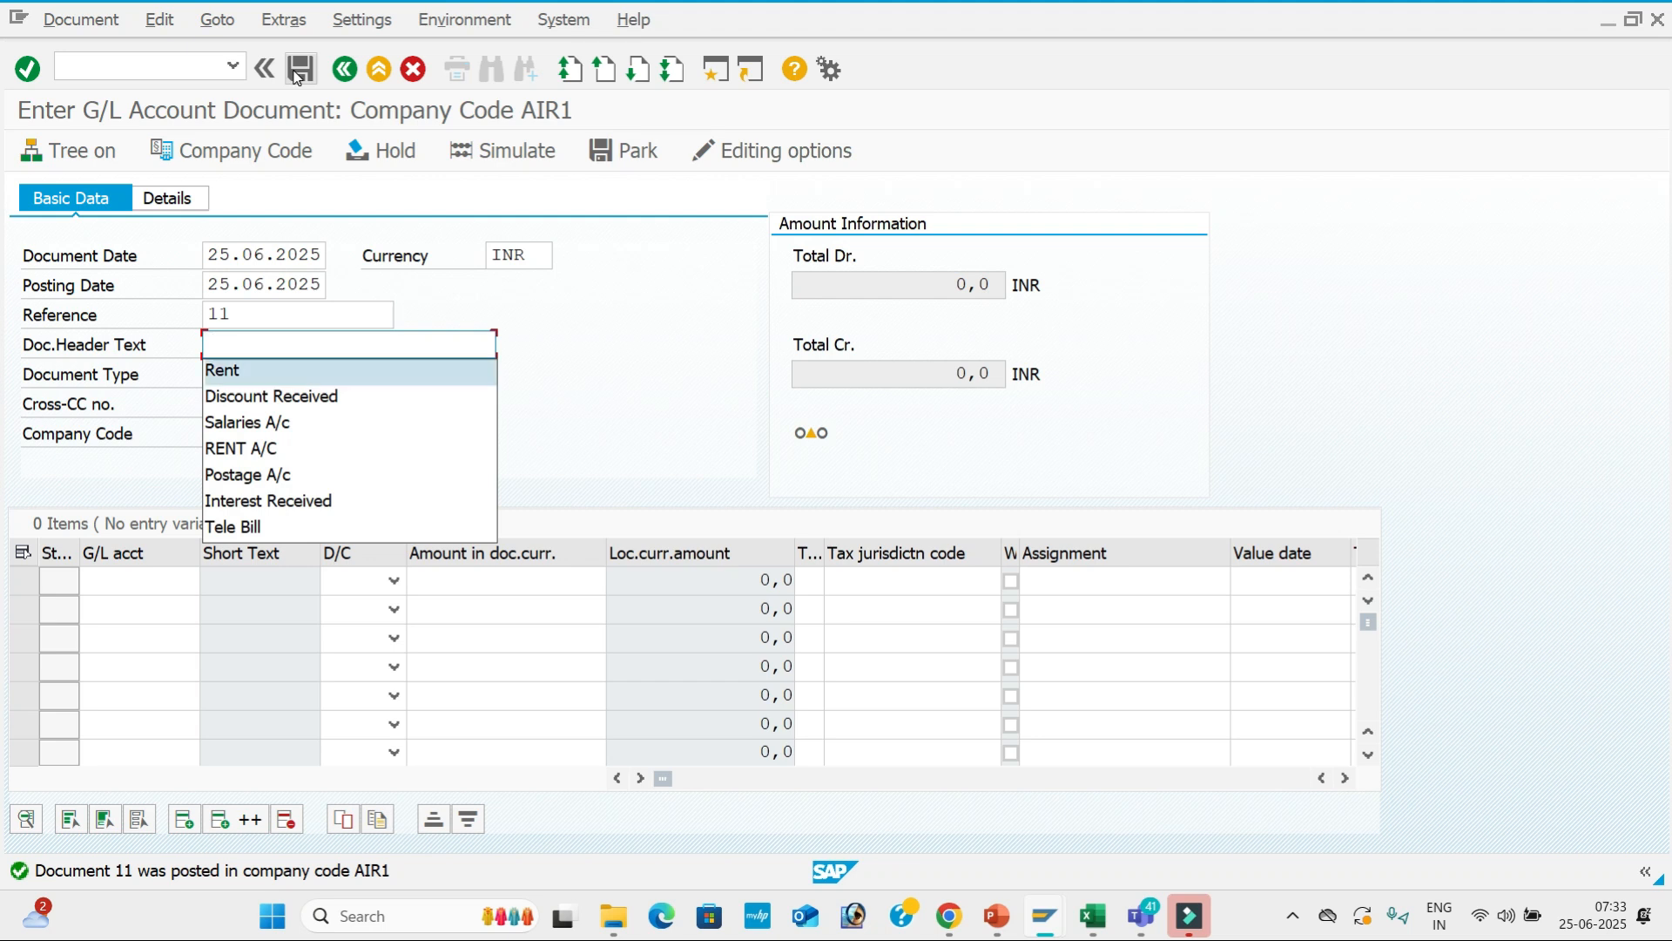
key("Tab")
key("Tab")
Fill line 1: account 400001, Debit, 5000, value date 25.06.2025, text Rent A/c.
key("Tab")
key("Tab")
key("Down")
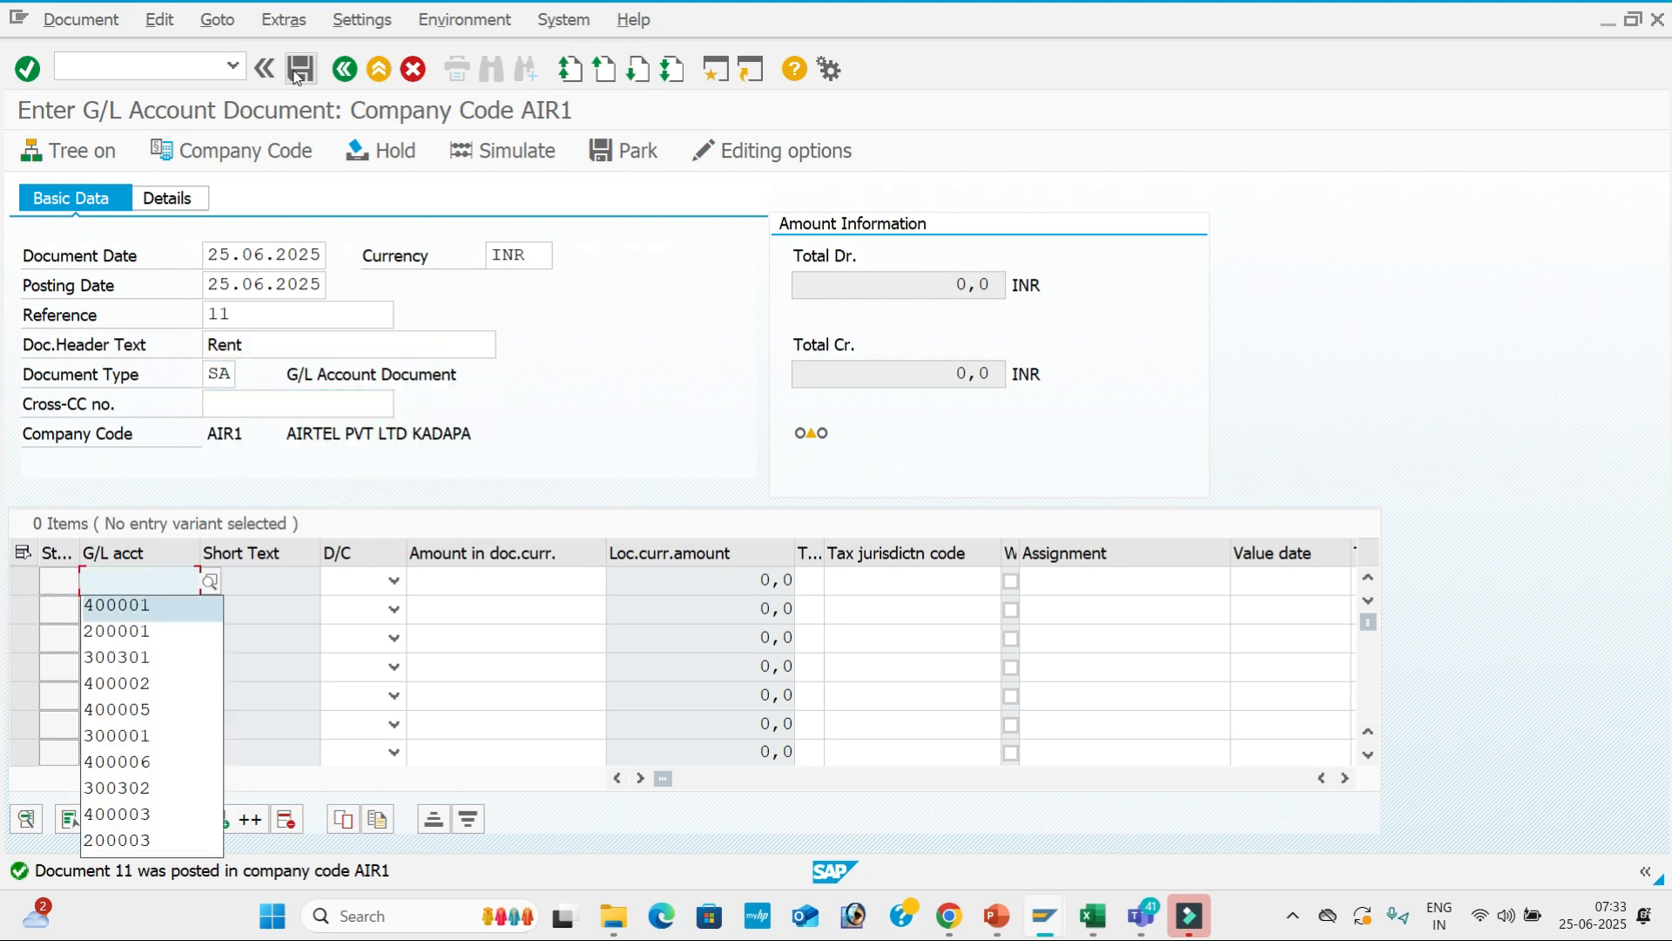
key("Tab")
key("Down")
key("Tab")
key("Down")
key("Down")
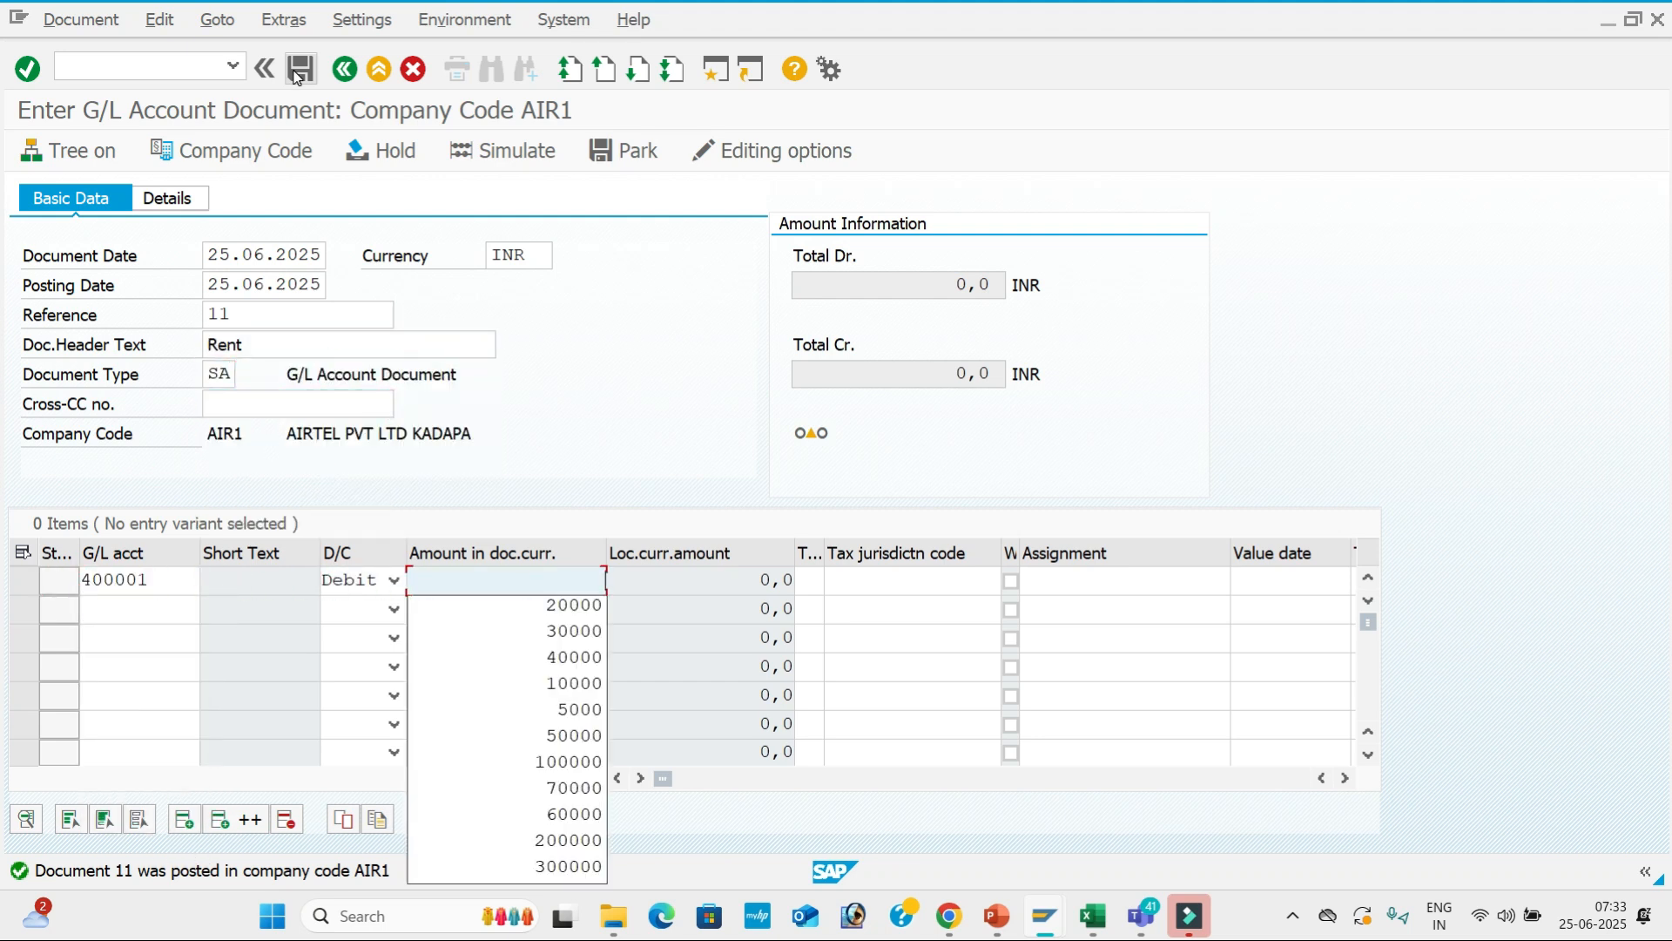
key("Down")
key("Down")
key("Down")
key("Down")
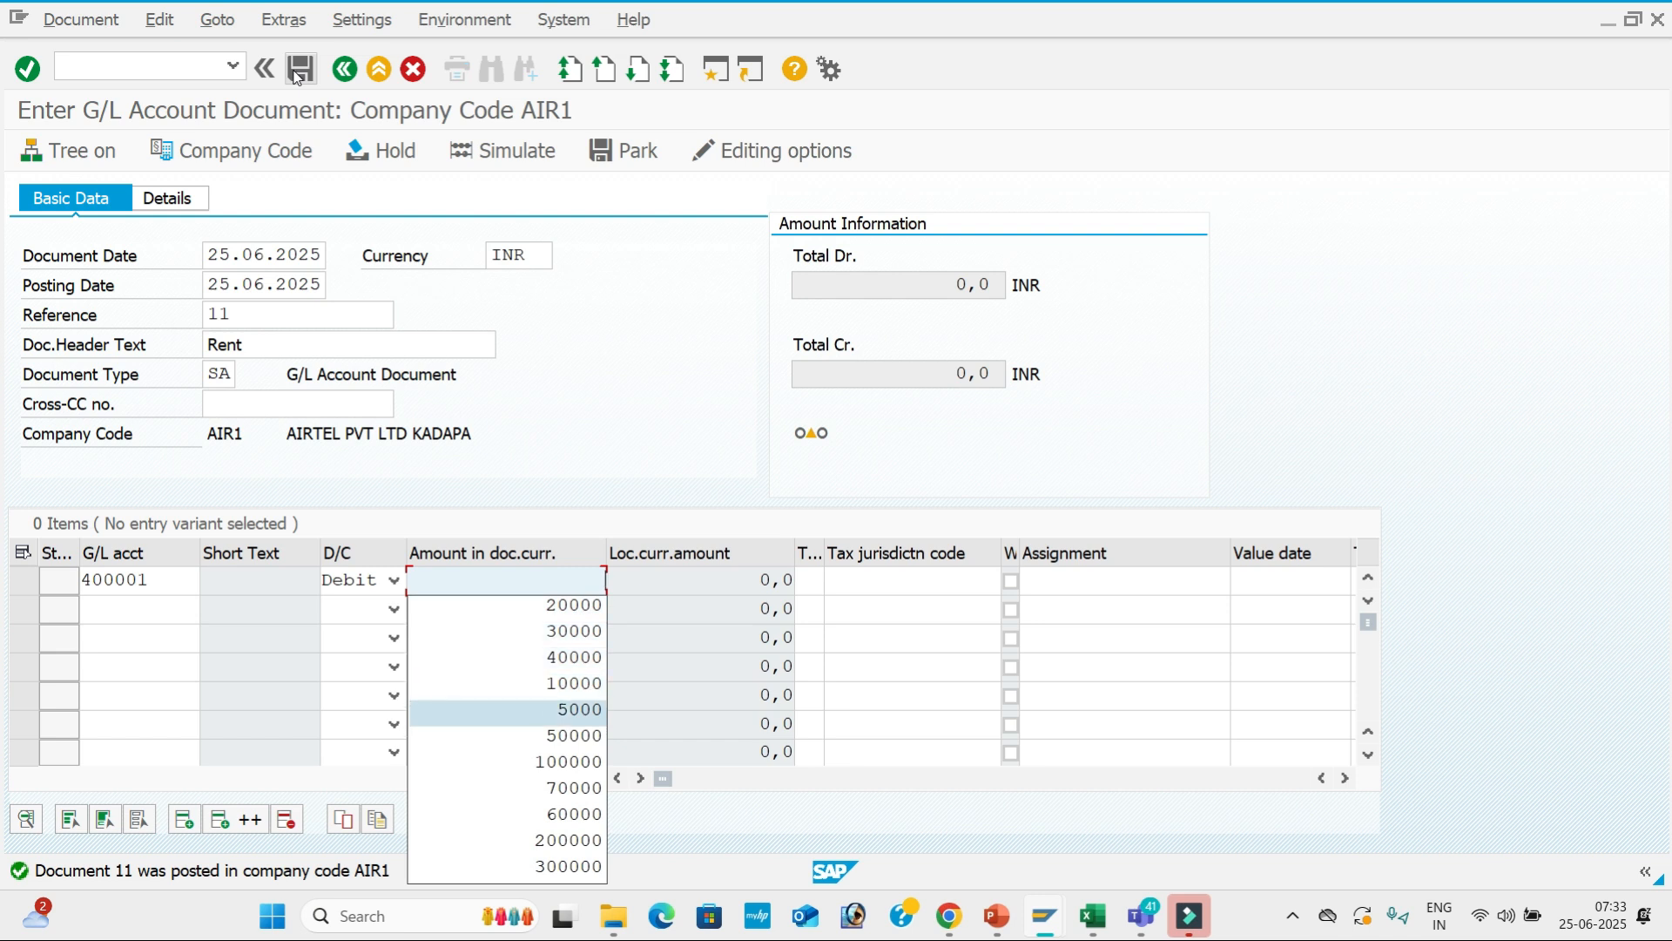
key("Tab")
key("Tab")
key("Tab")
key("Down")
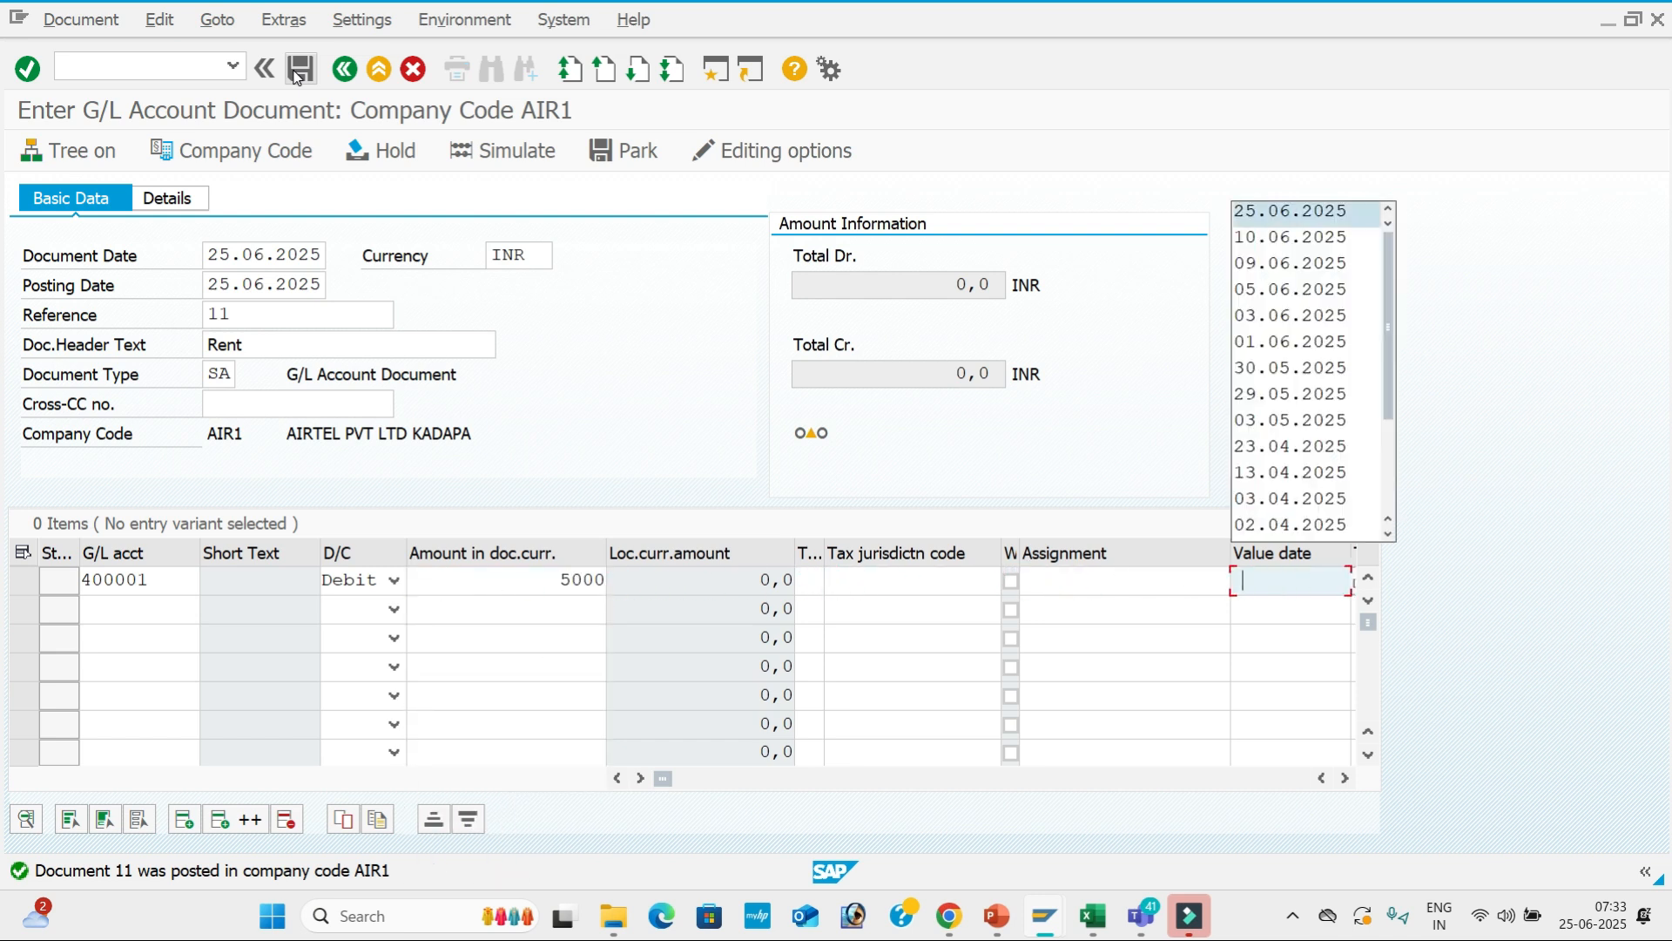
key("Tab")
key("Down")
key("Tab")
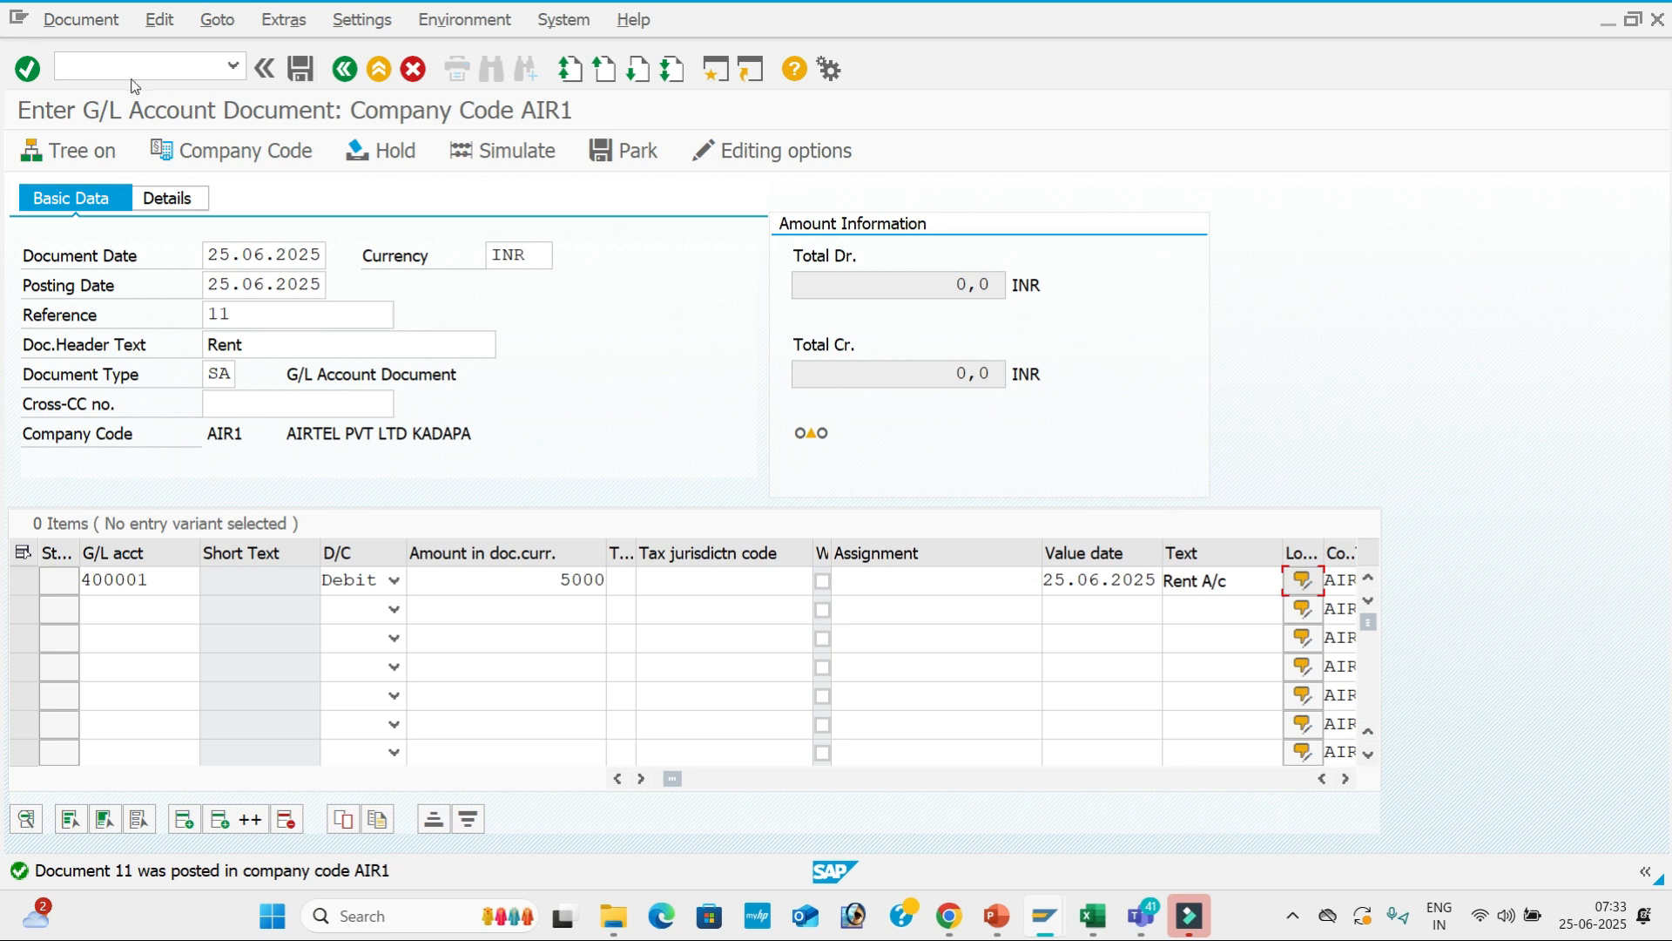
Add line 2: account 200001, Credit, 5000, value date 25.06.2025, text Sbi A/c.
left_click(152, 606)
key("Down")
key("Down")
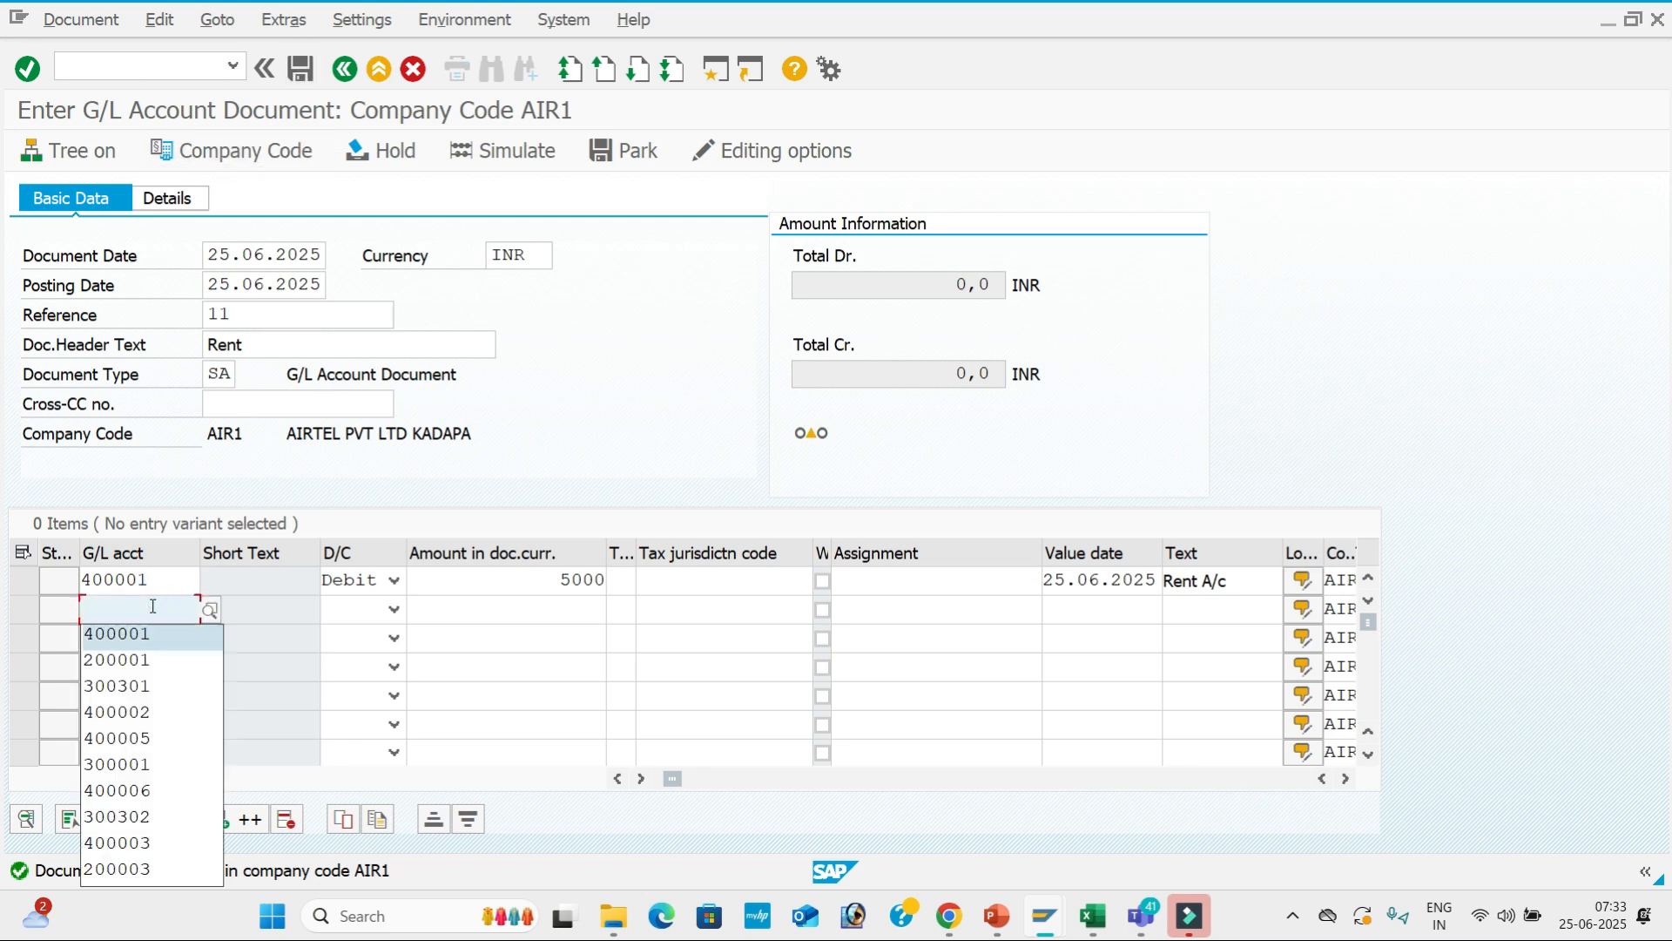
key("Tab")
key("Tab")
key("Down")
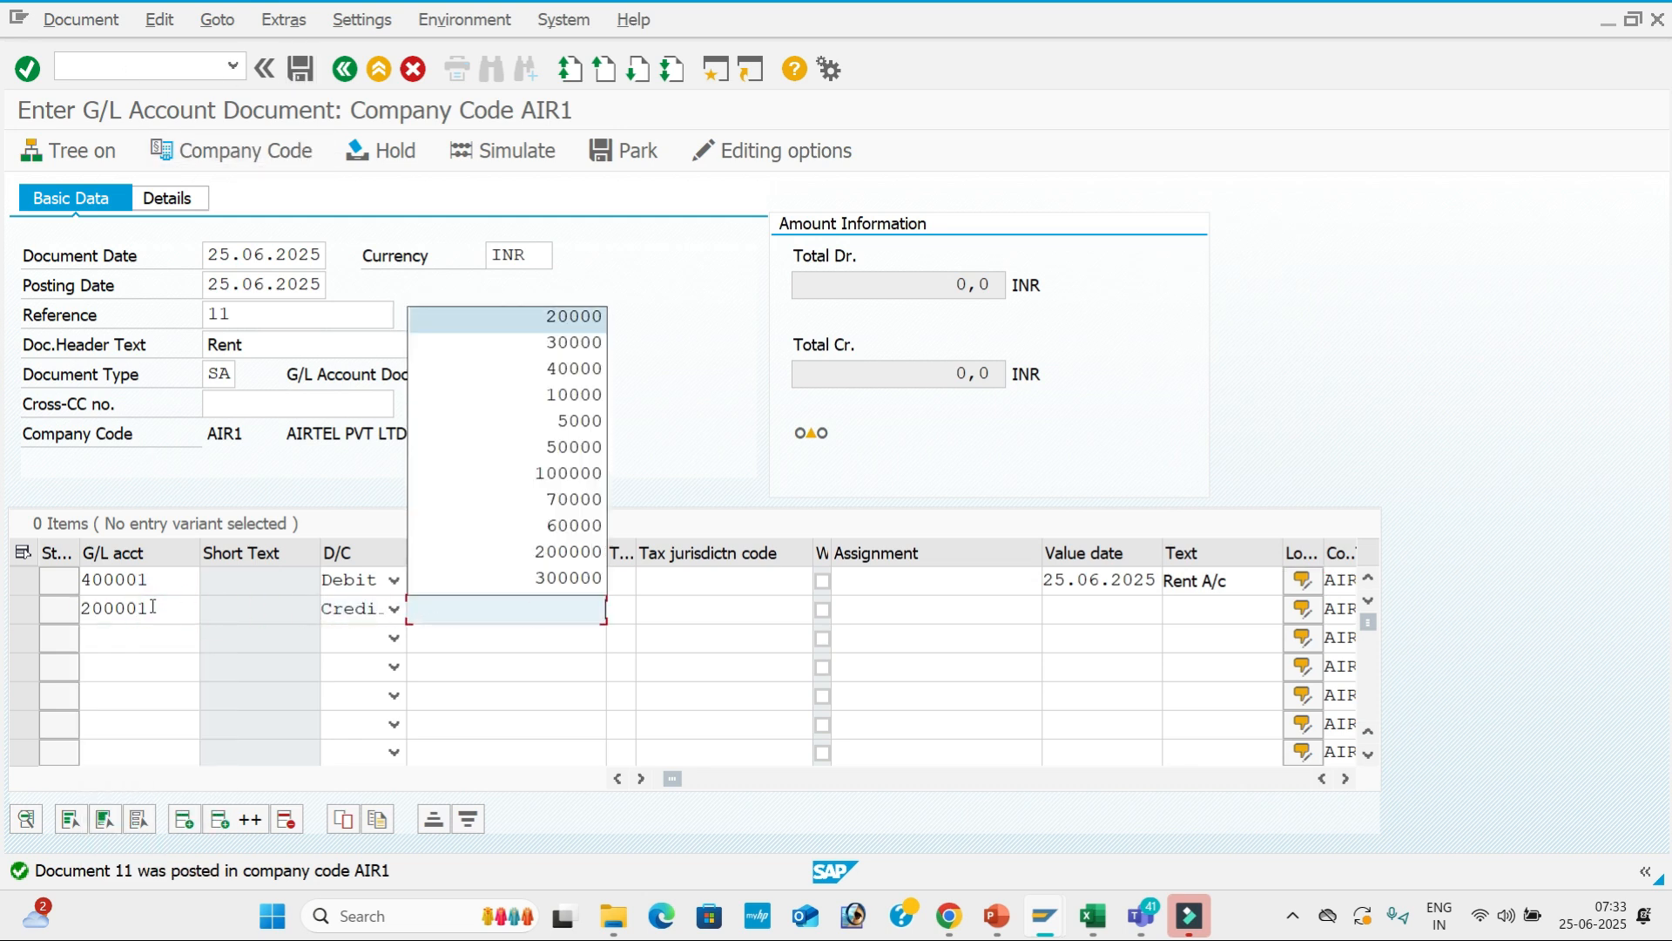
key("Up")
type("5000")
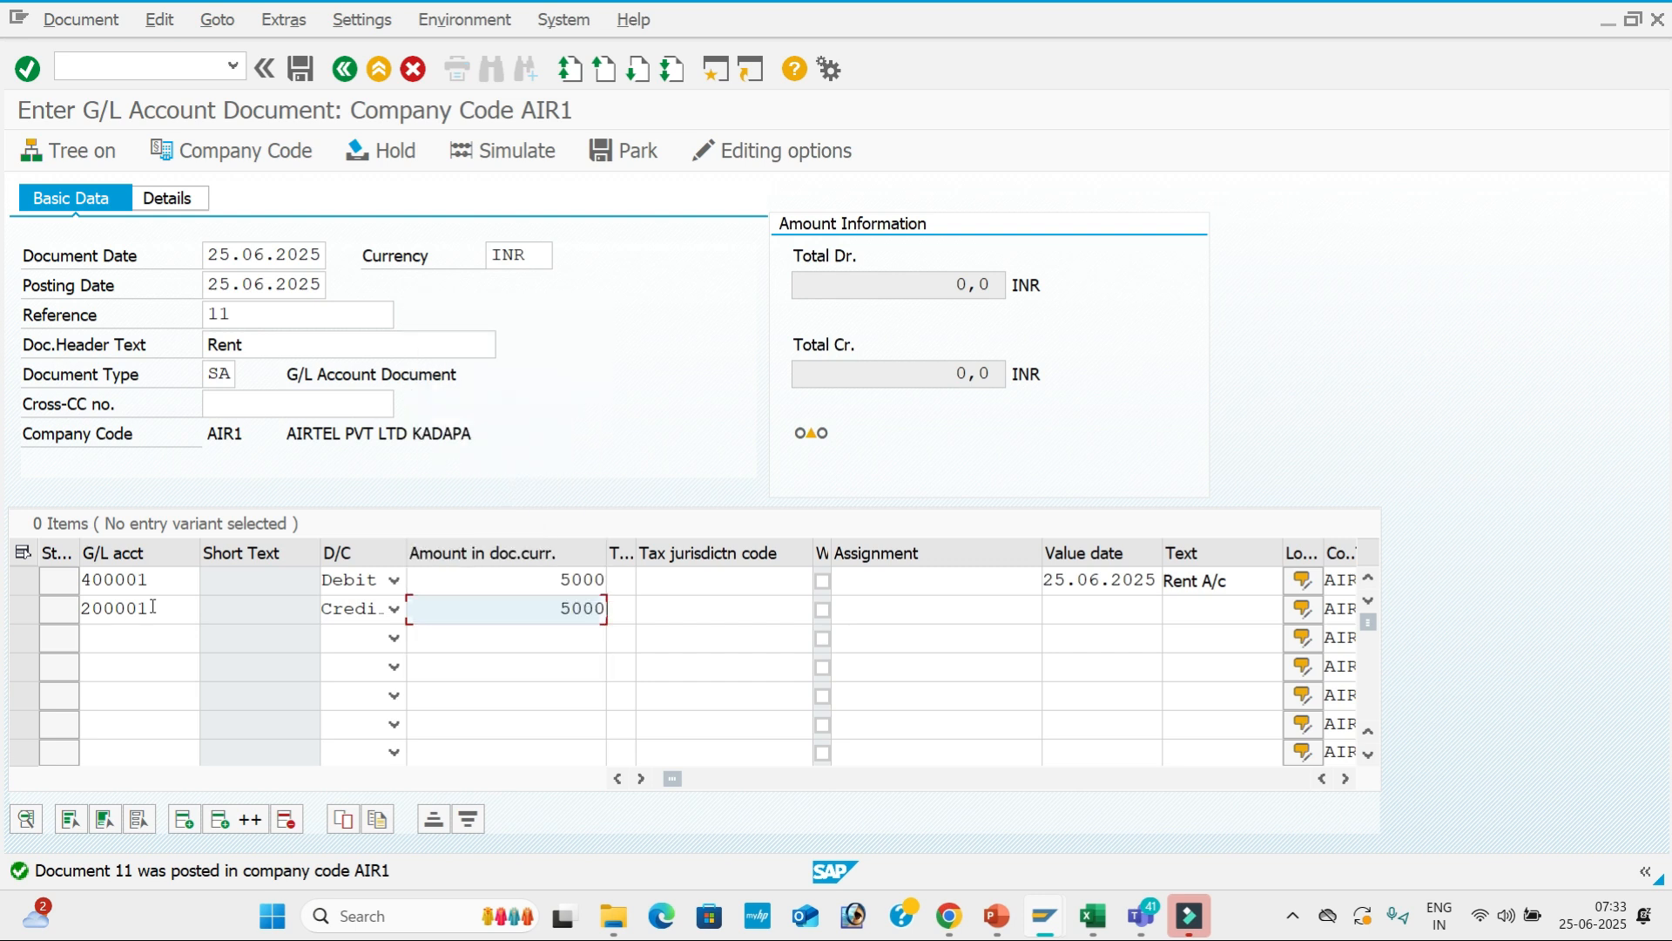
key("Tab")
key("Tab")
key("Tab")
key("Tab")
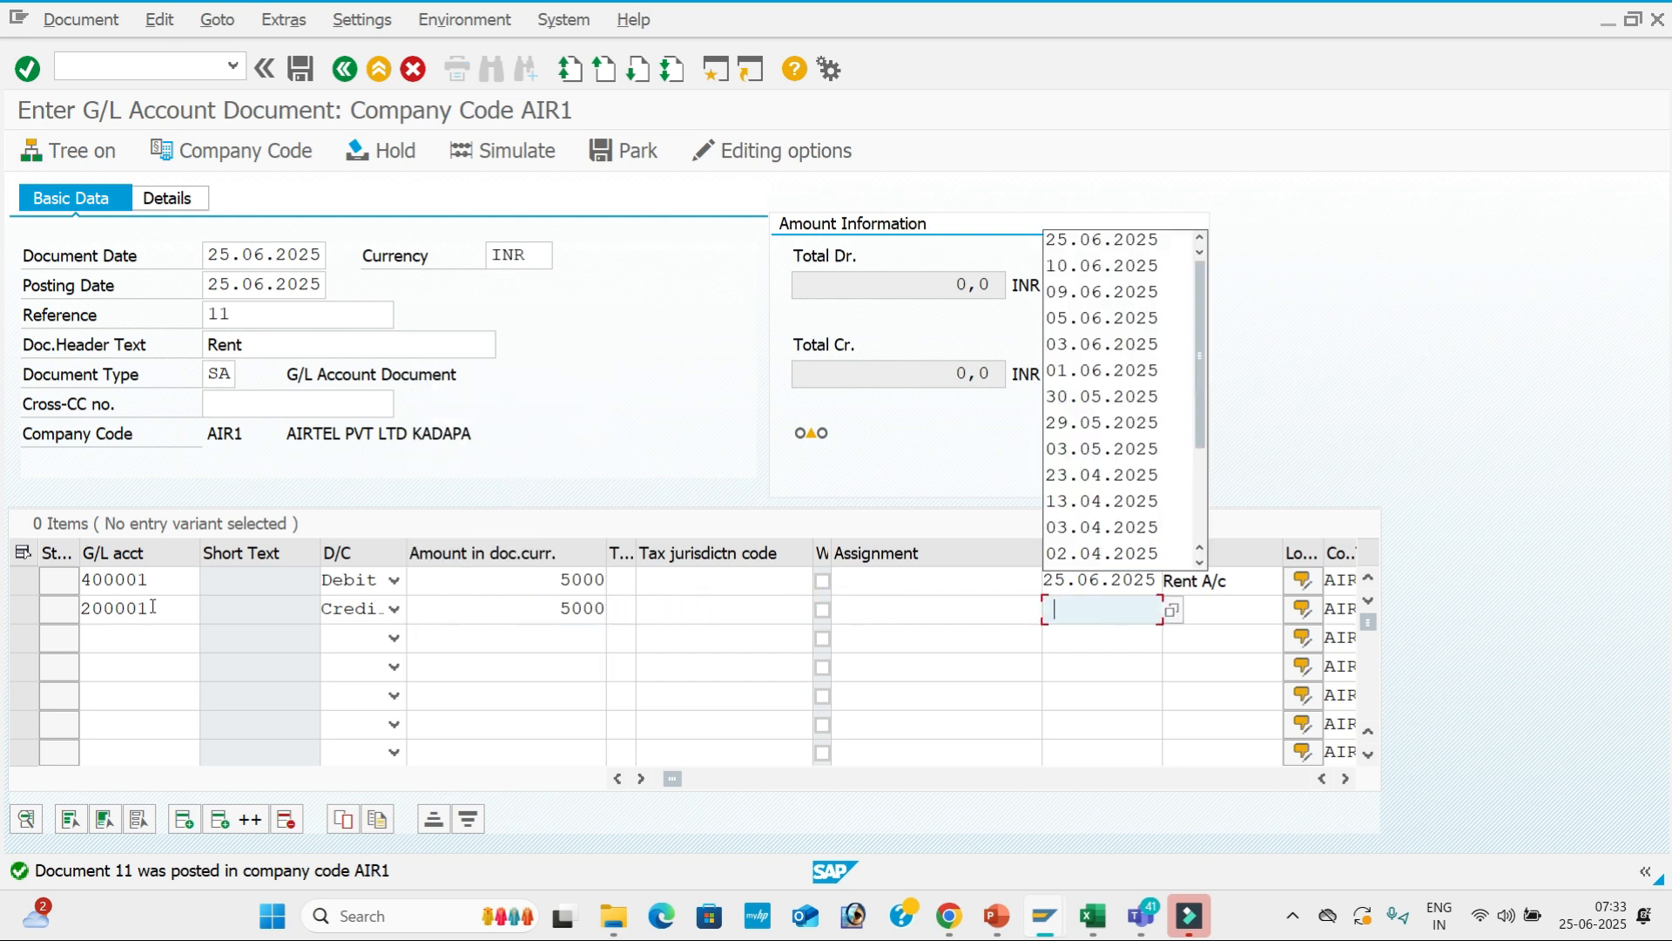
key("Down")
key("Tab")
key("Down")
key("Down")
key("Tab")
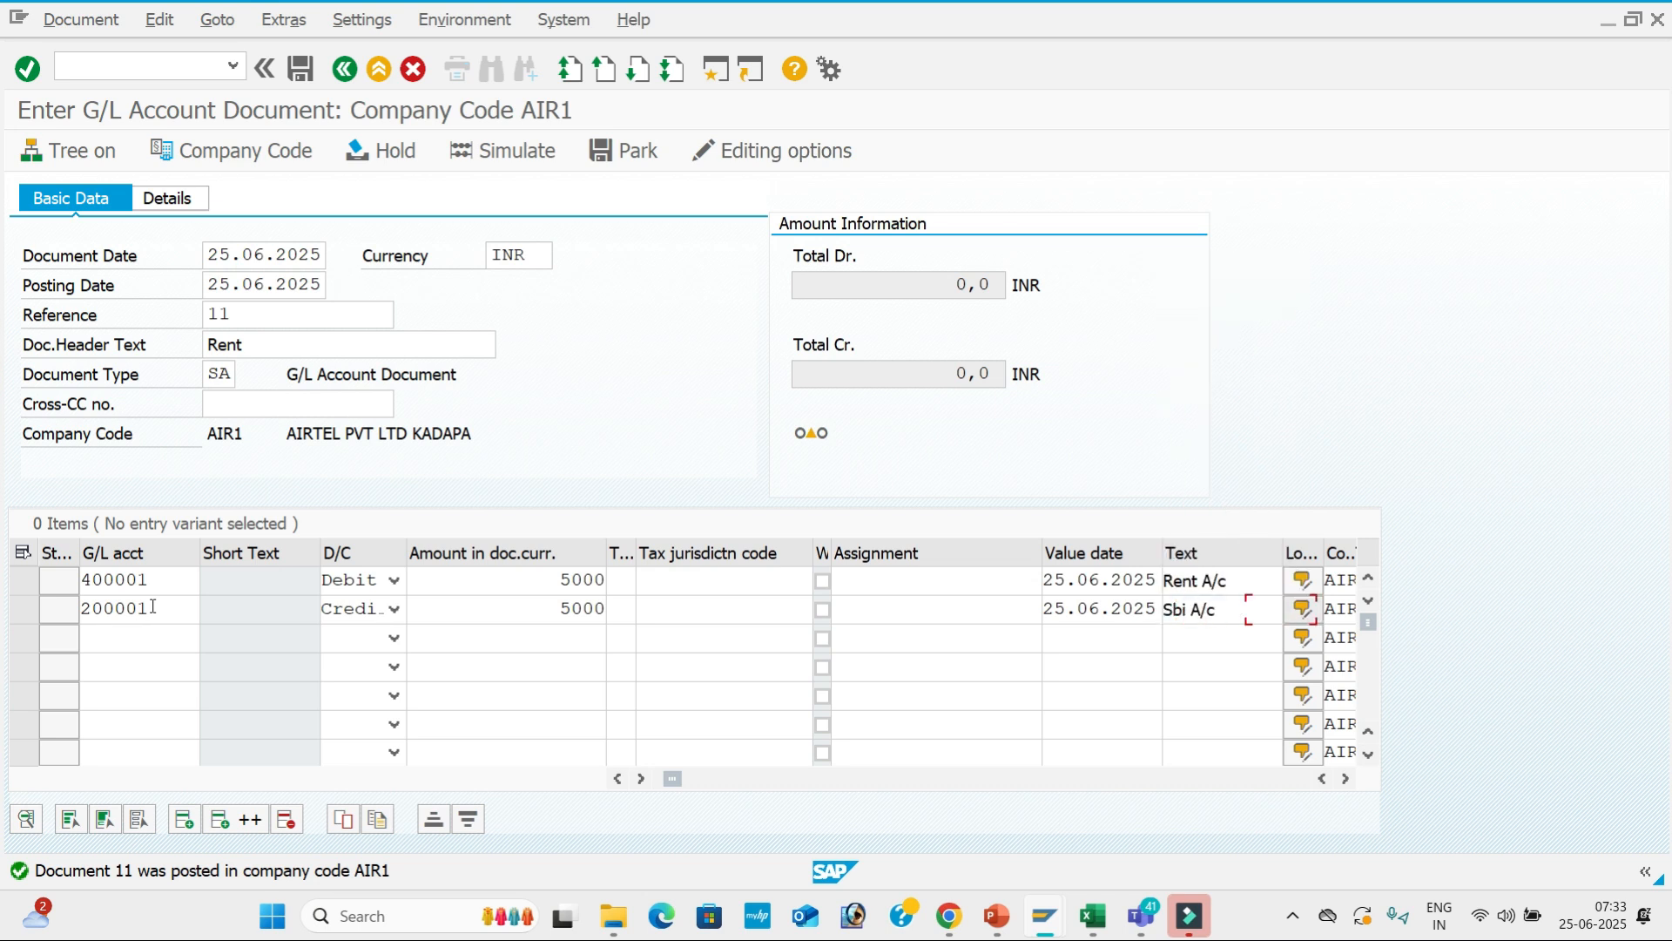
key("Return")
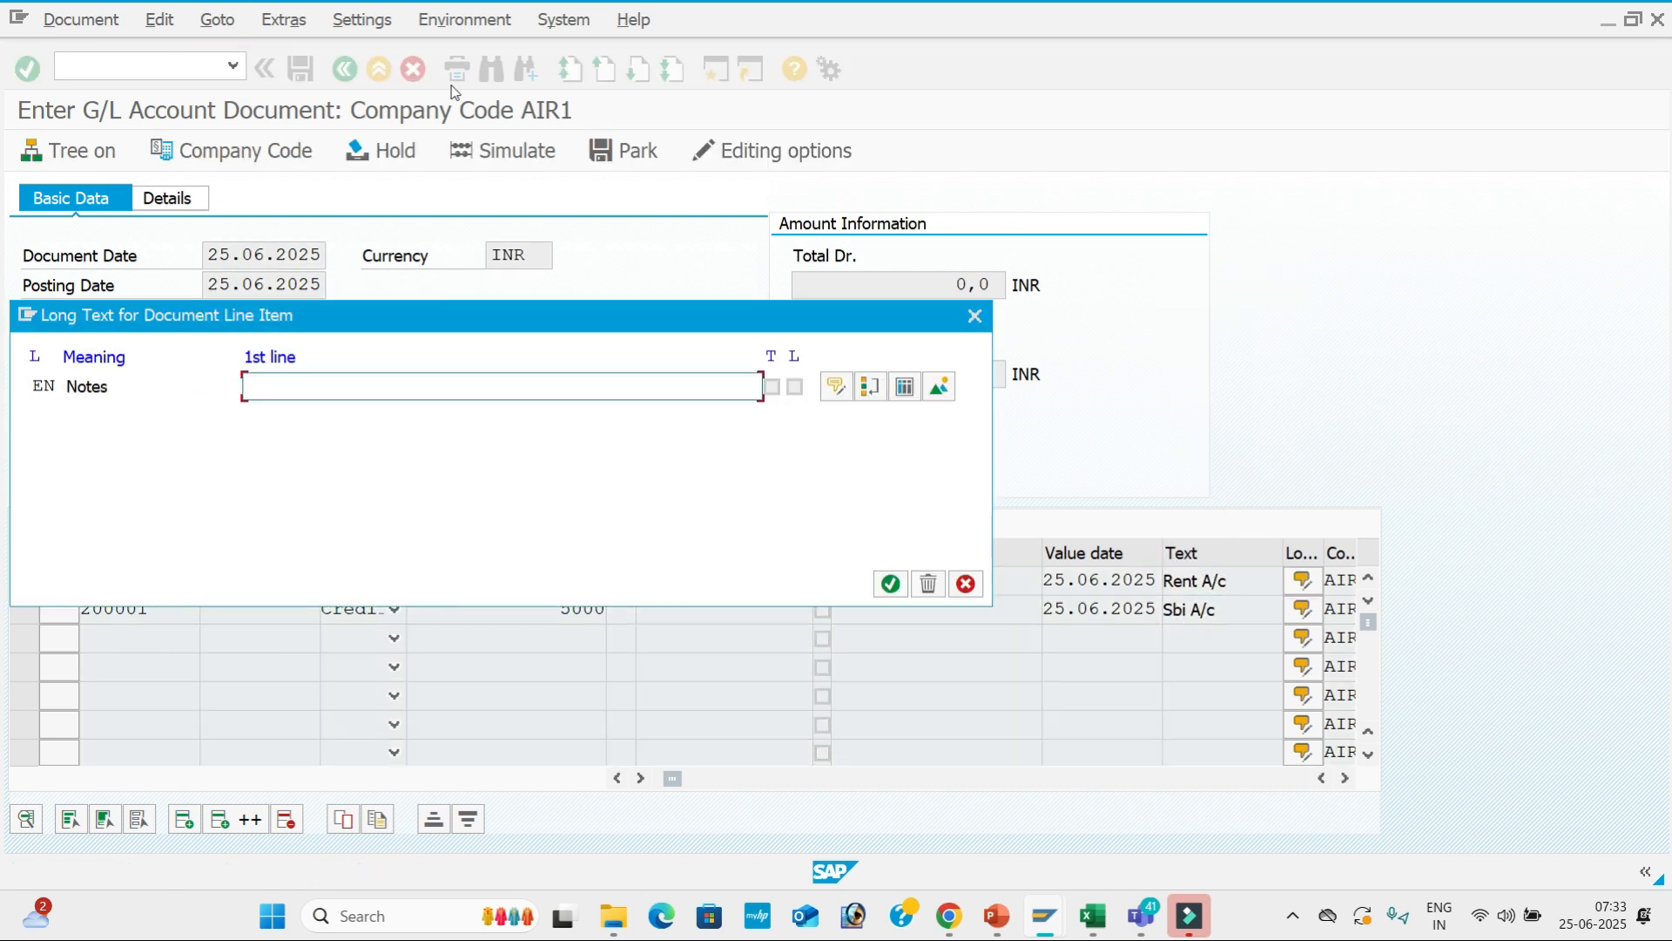
Dismiss the long text popup, review the lines, simulate and post the 5,000 Rent document.
left_click(974, 317)
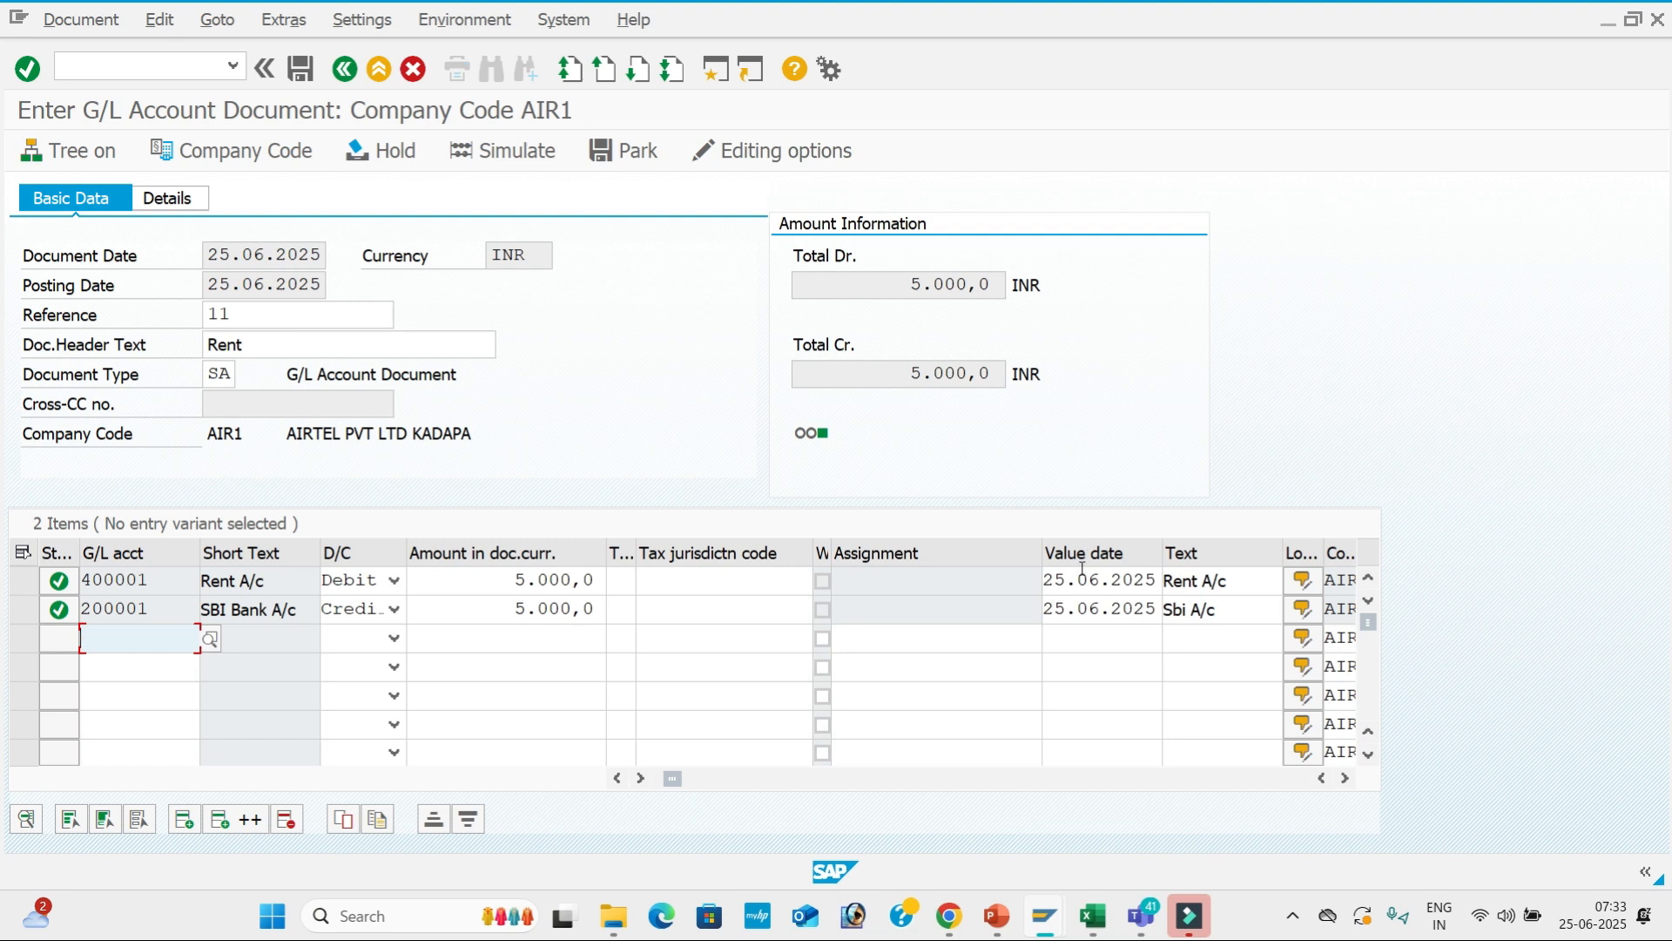
left_click(934, 577)
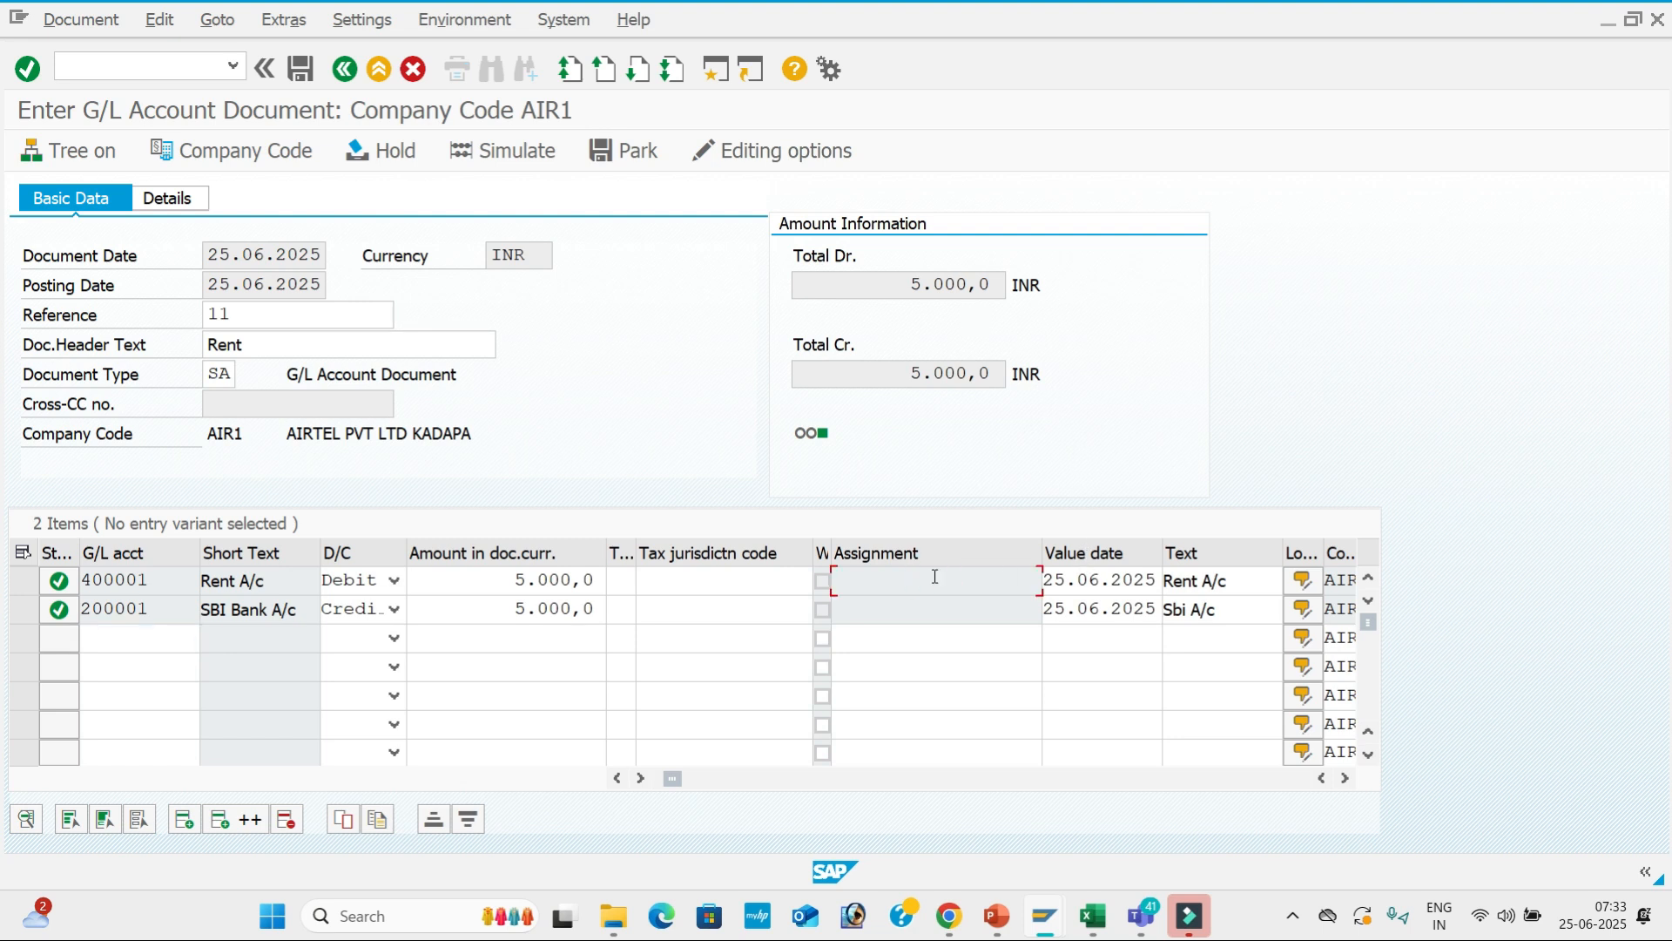
left_click(1110, 581)
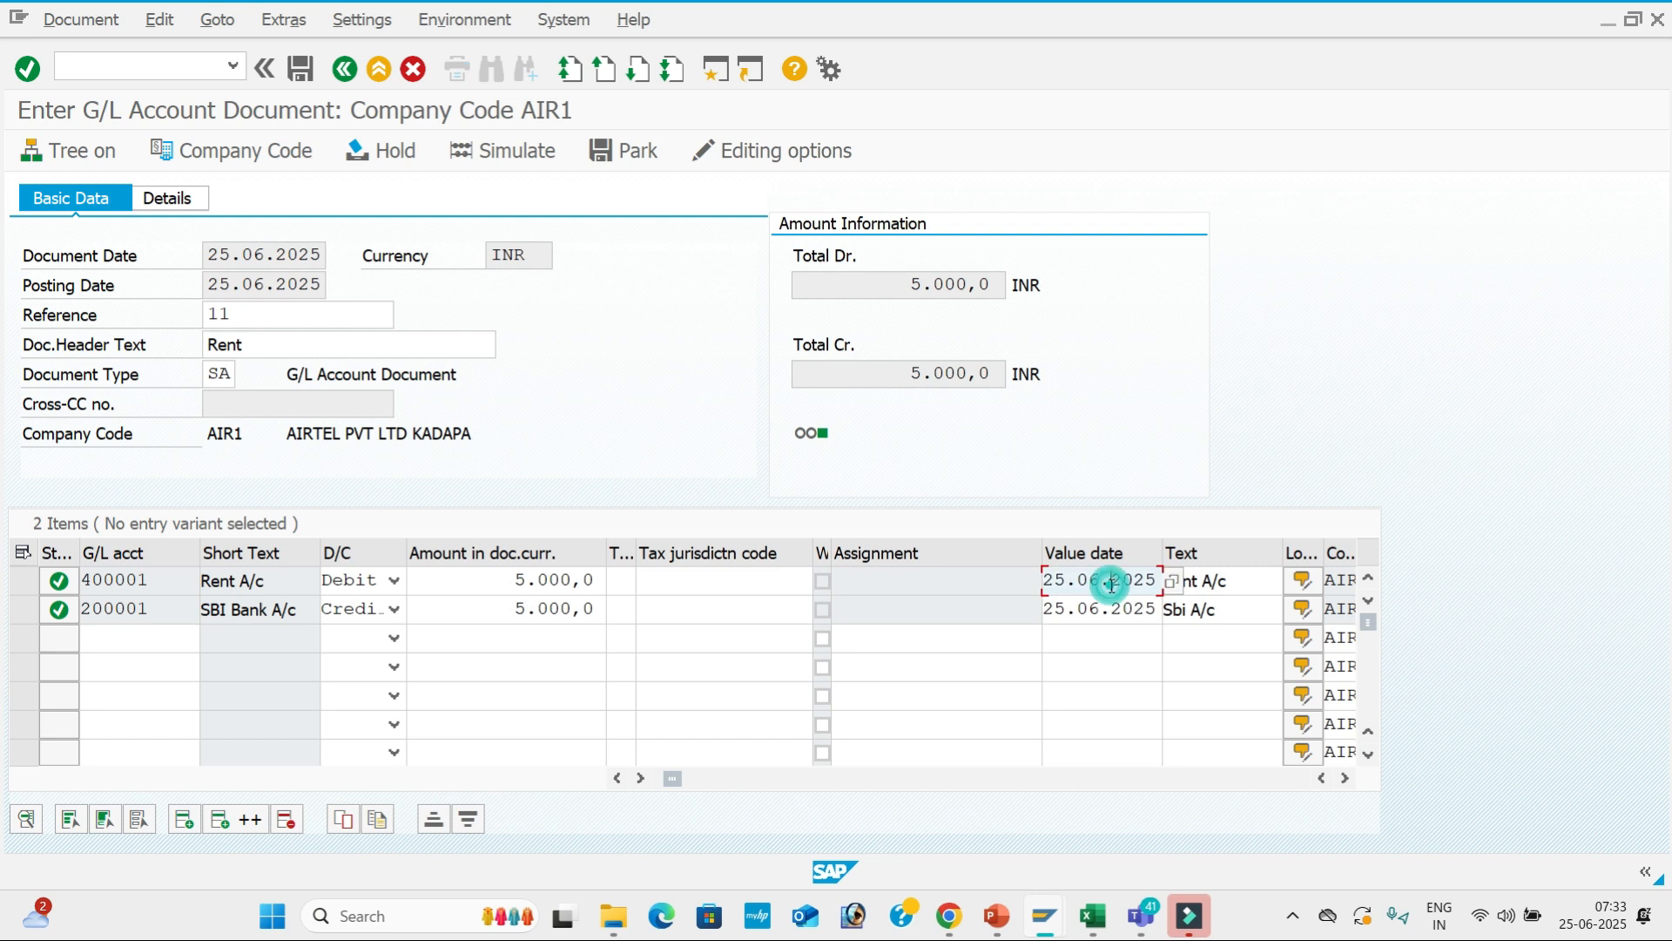
left_click(1202, 611)
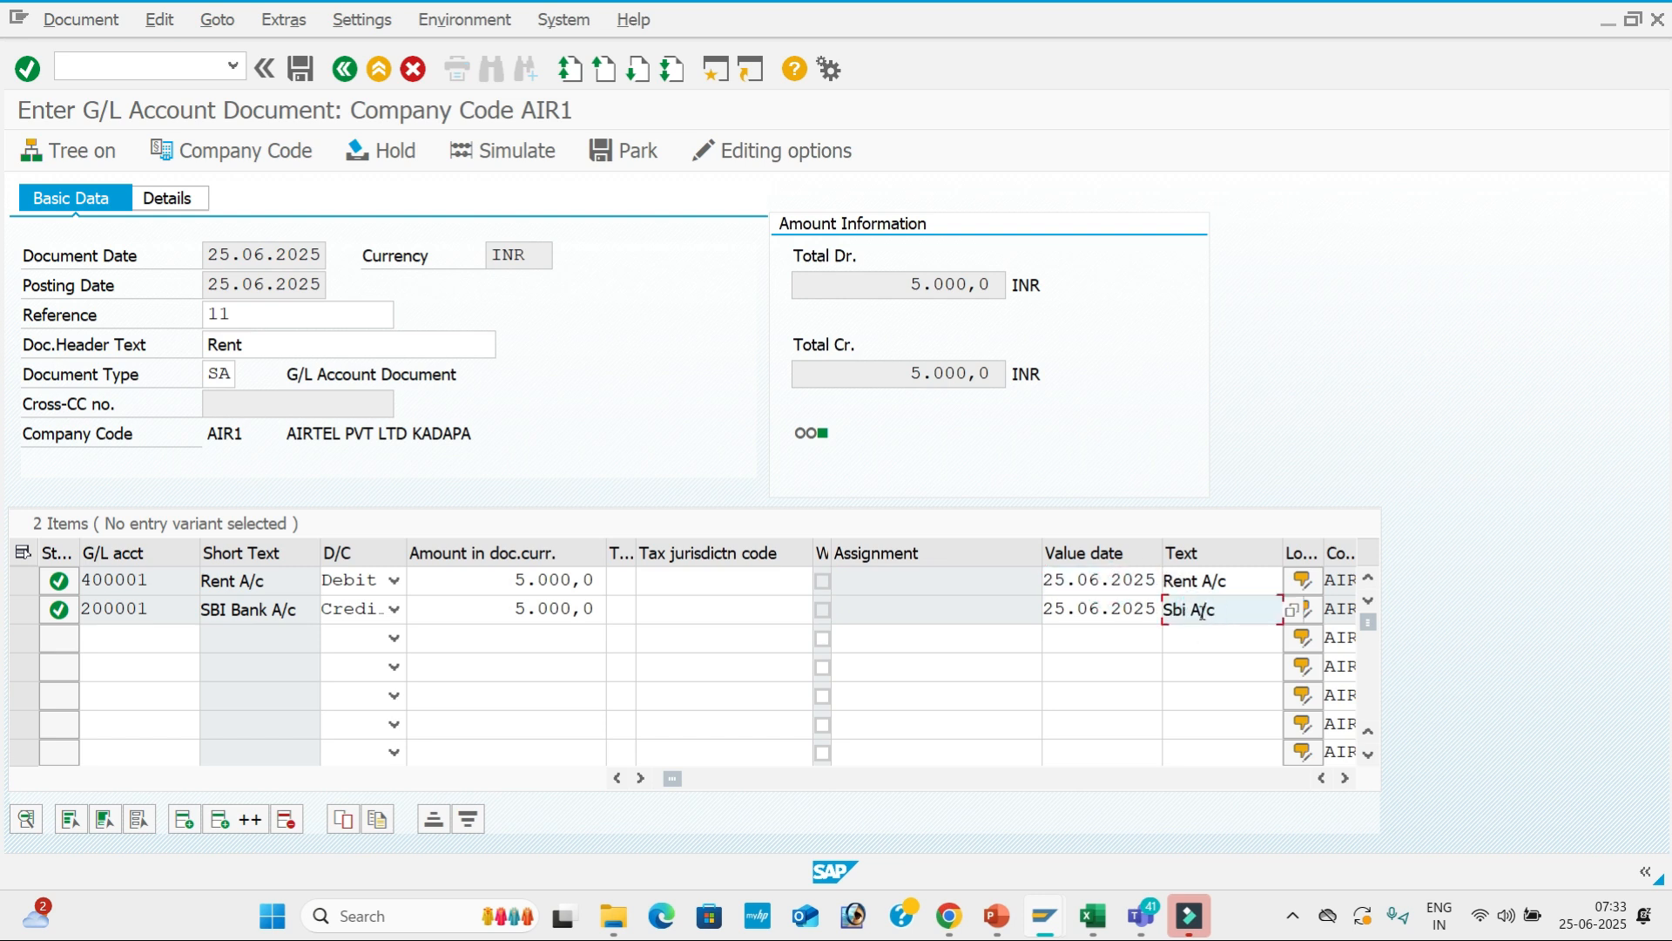
left_click(517, 151)
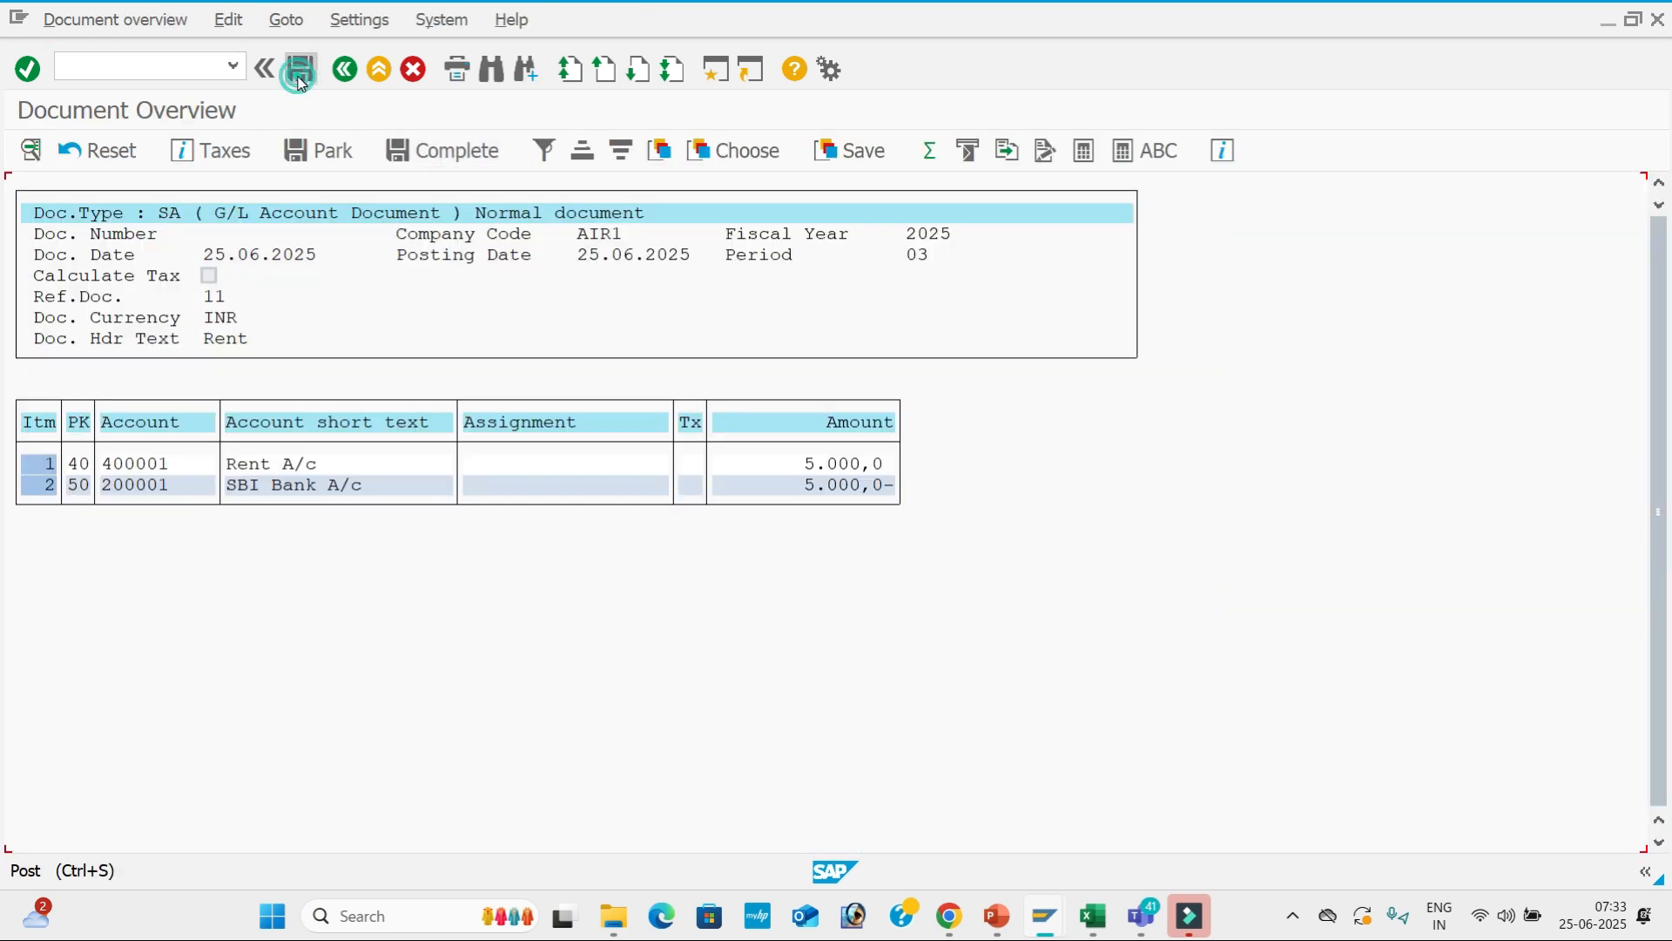
left_click(301, 70)
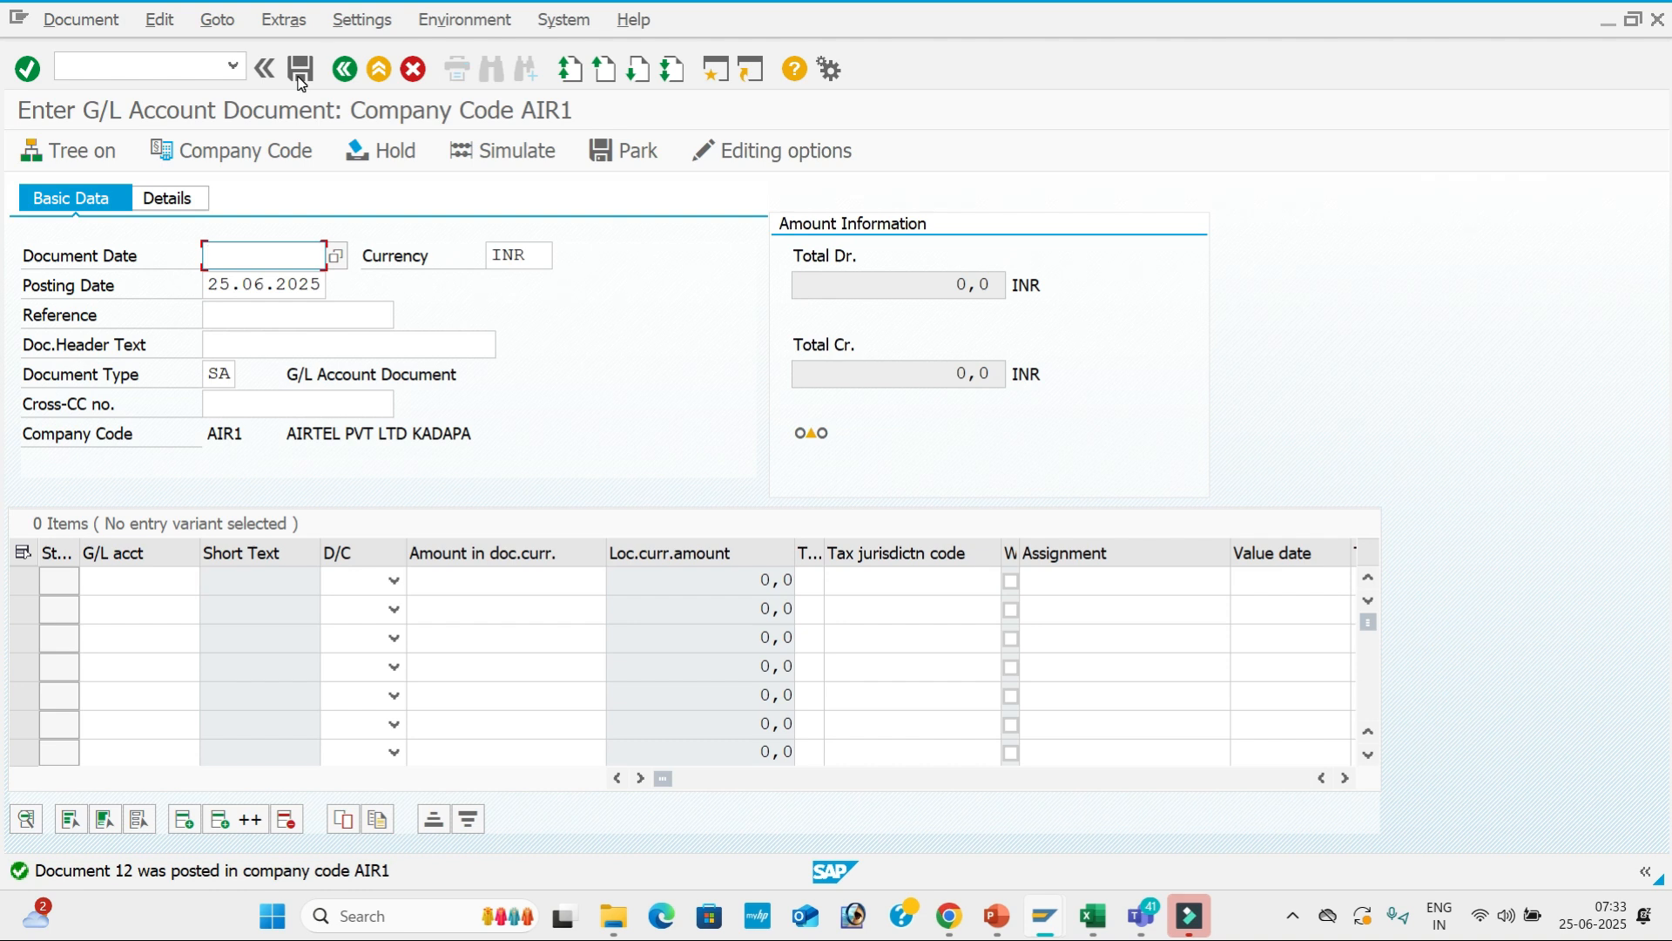
Set Asset retirement to required entry in G001's Asset Accounting settings and save.
key("alt+Tab")
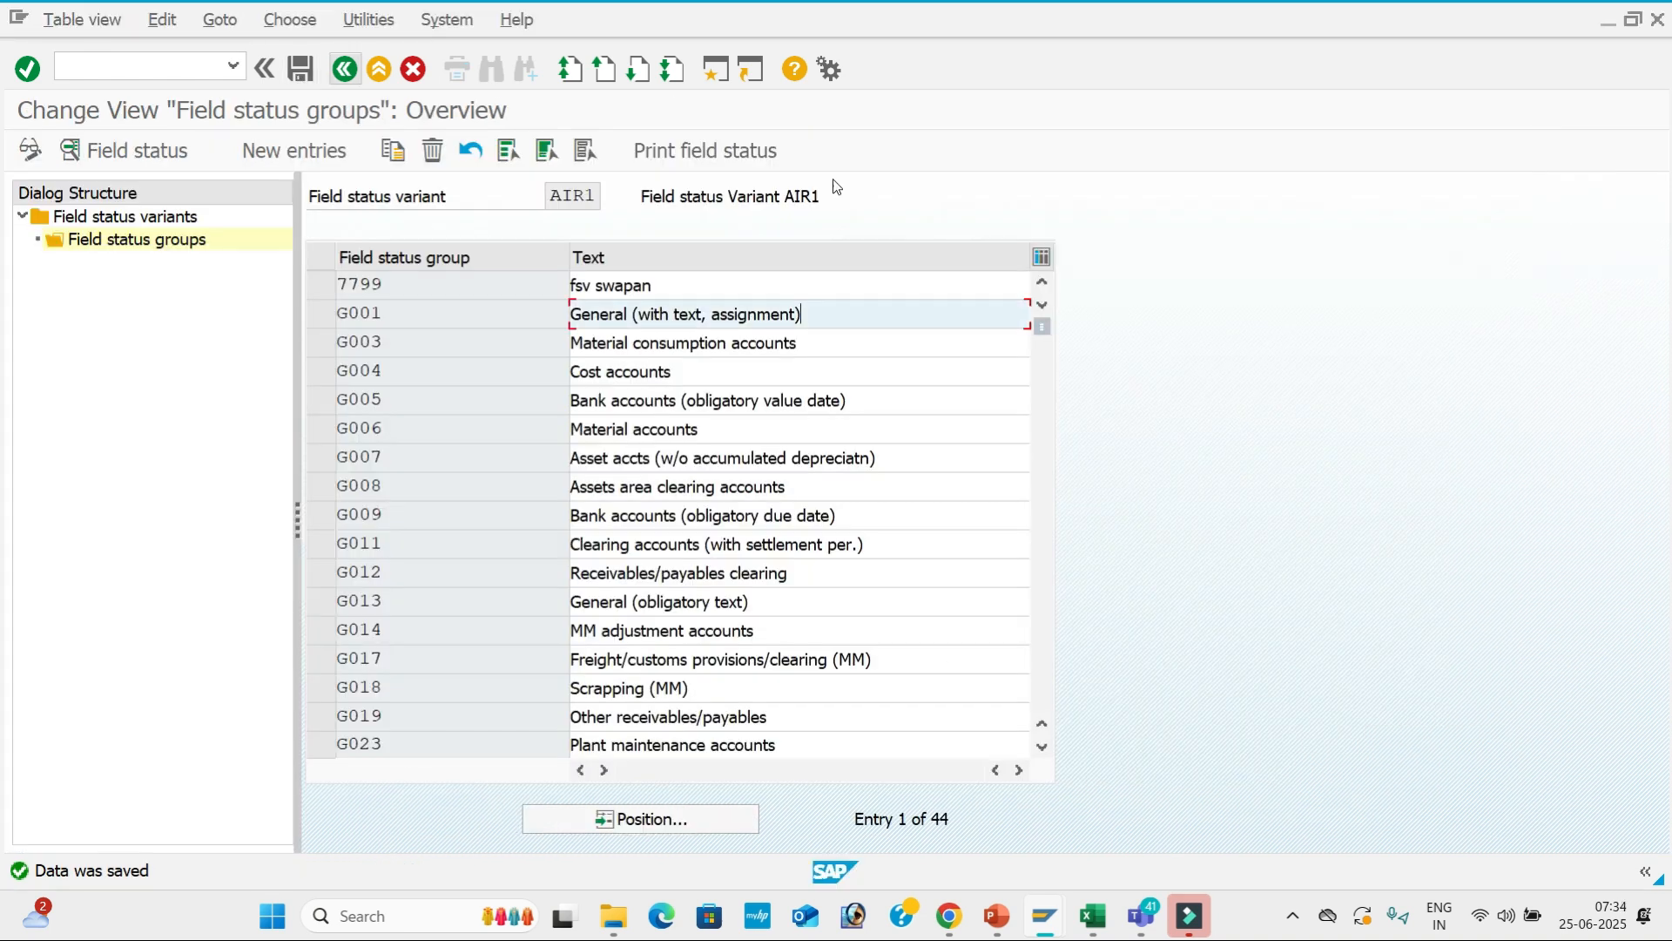
double_click(854, 312)
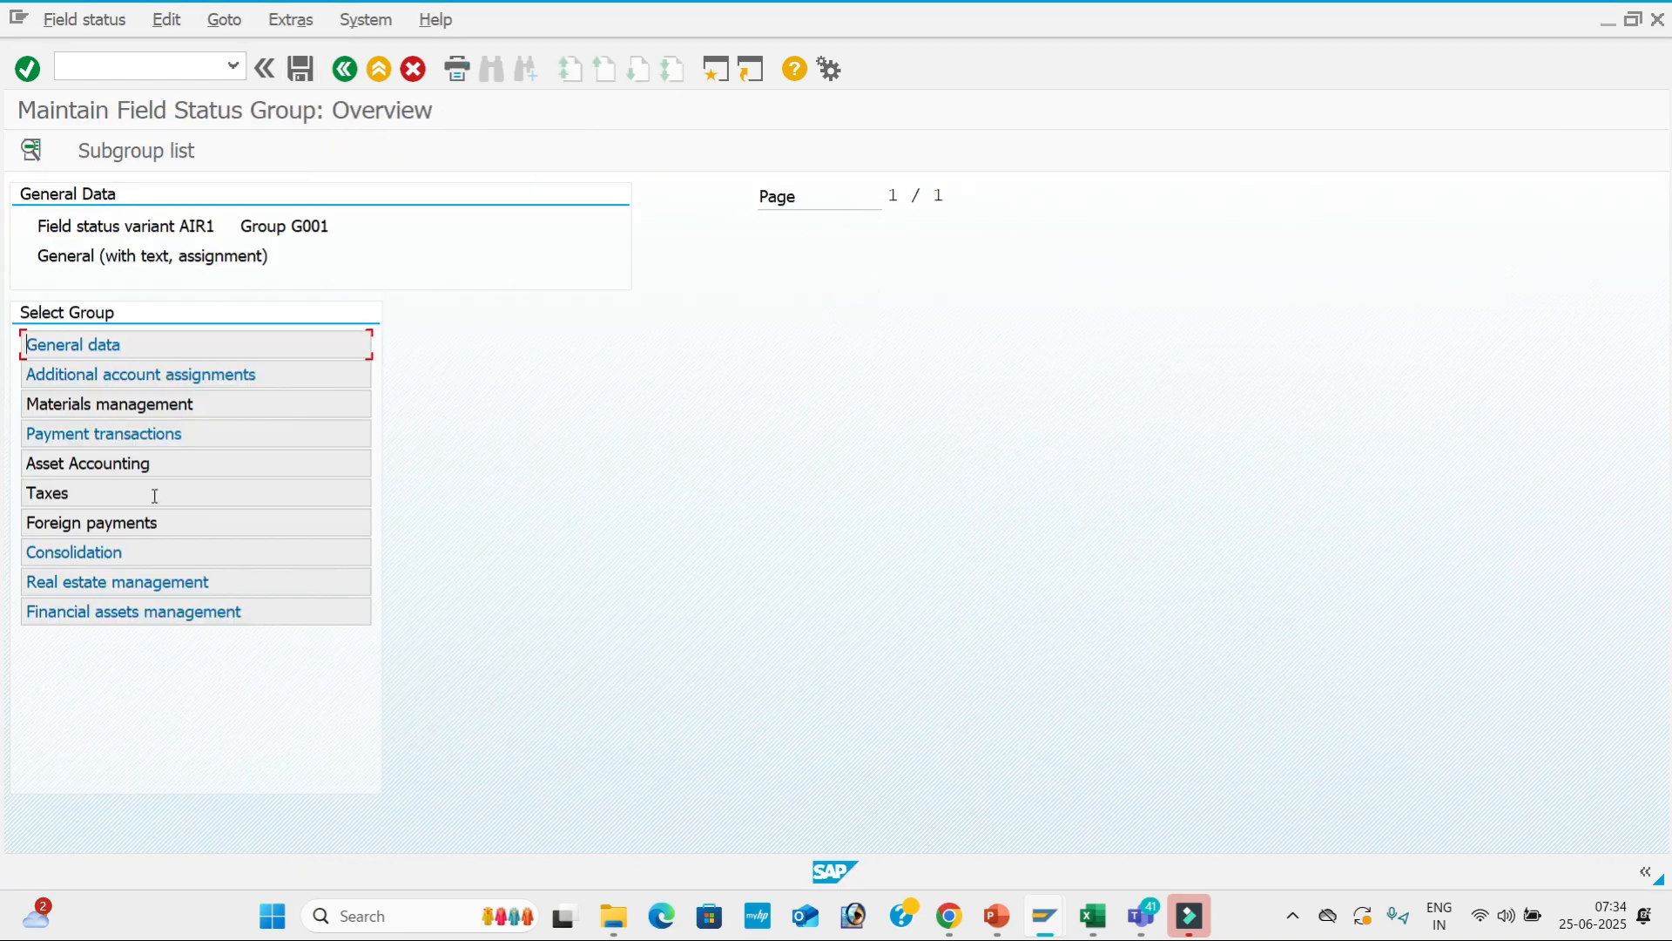
double_click(238, 470)
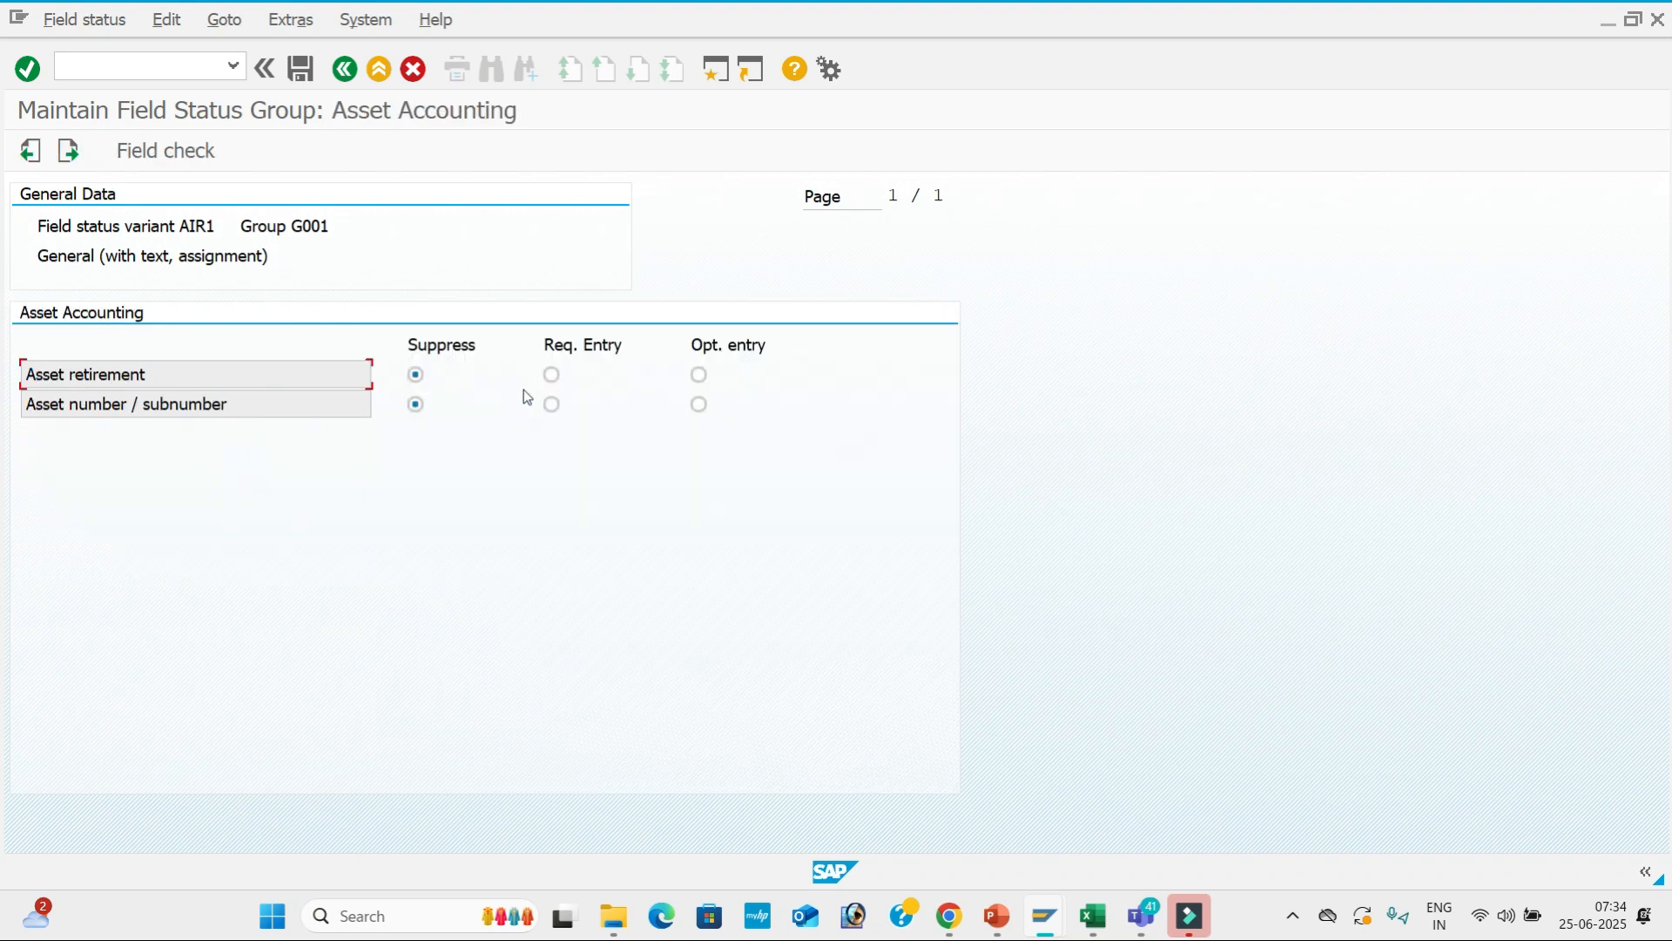
left_click(552, 374)
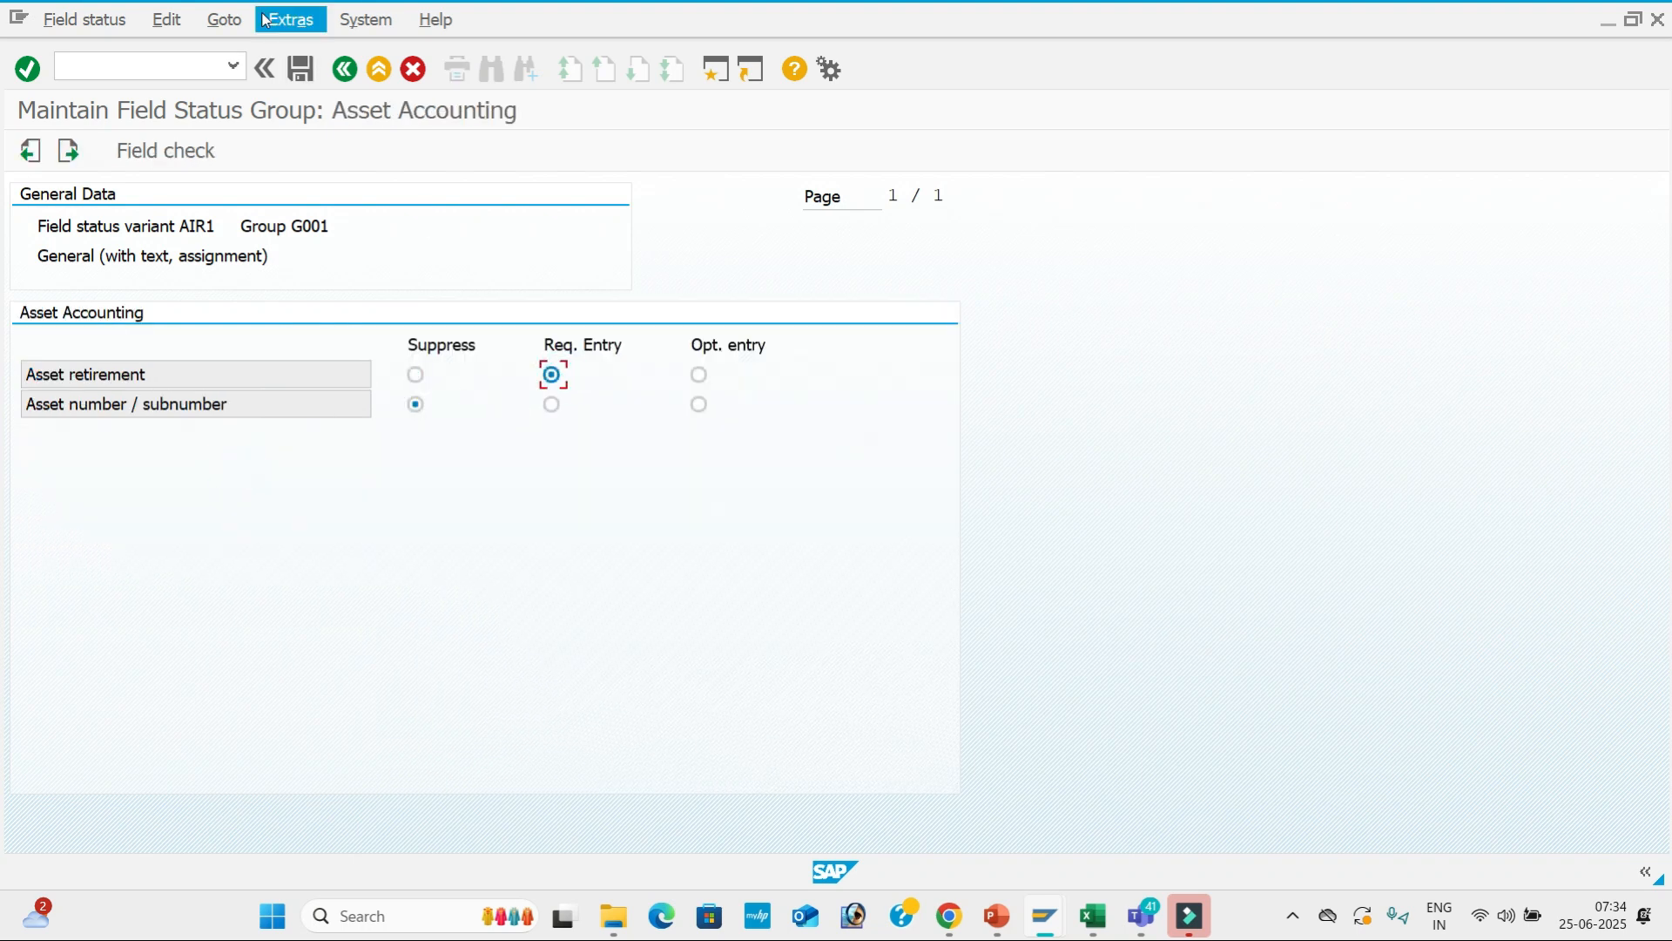
left_click(305, 63)
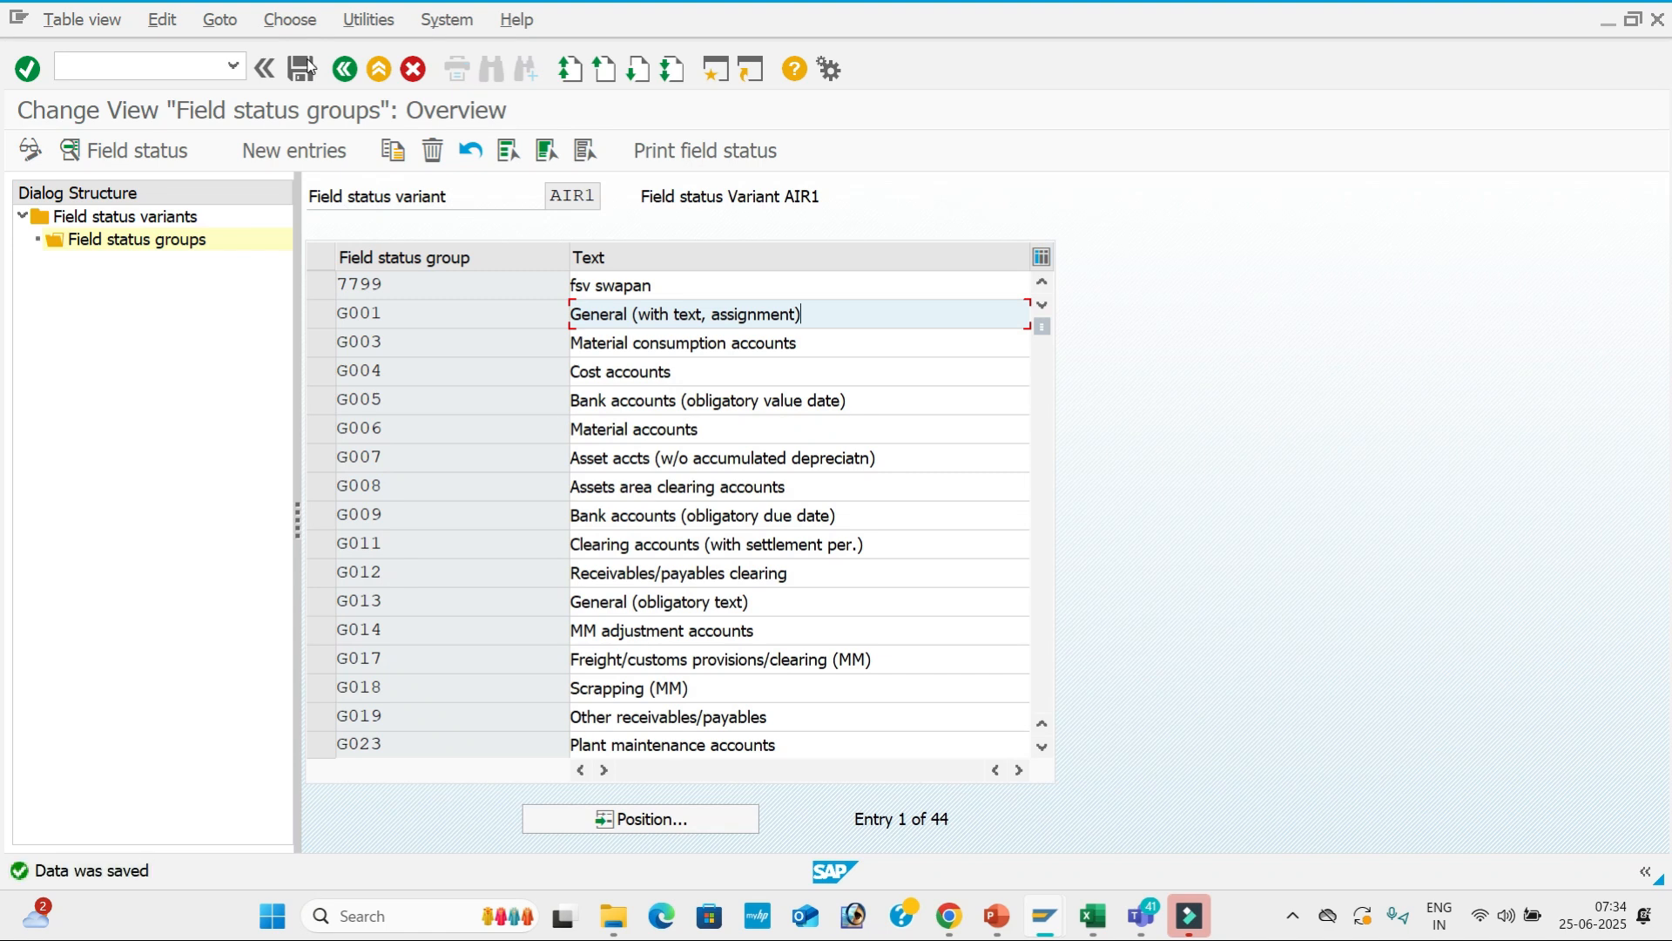
key("alt+Tab")
key("Down")
Enter document date 25.06.2025, reference 12 and header text Rent.
key("Down")
key("Tab")
key("Tab")
key("Tab")
key("Tab")
key("shift+Tab")
key("Down")
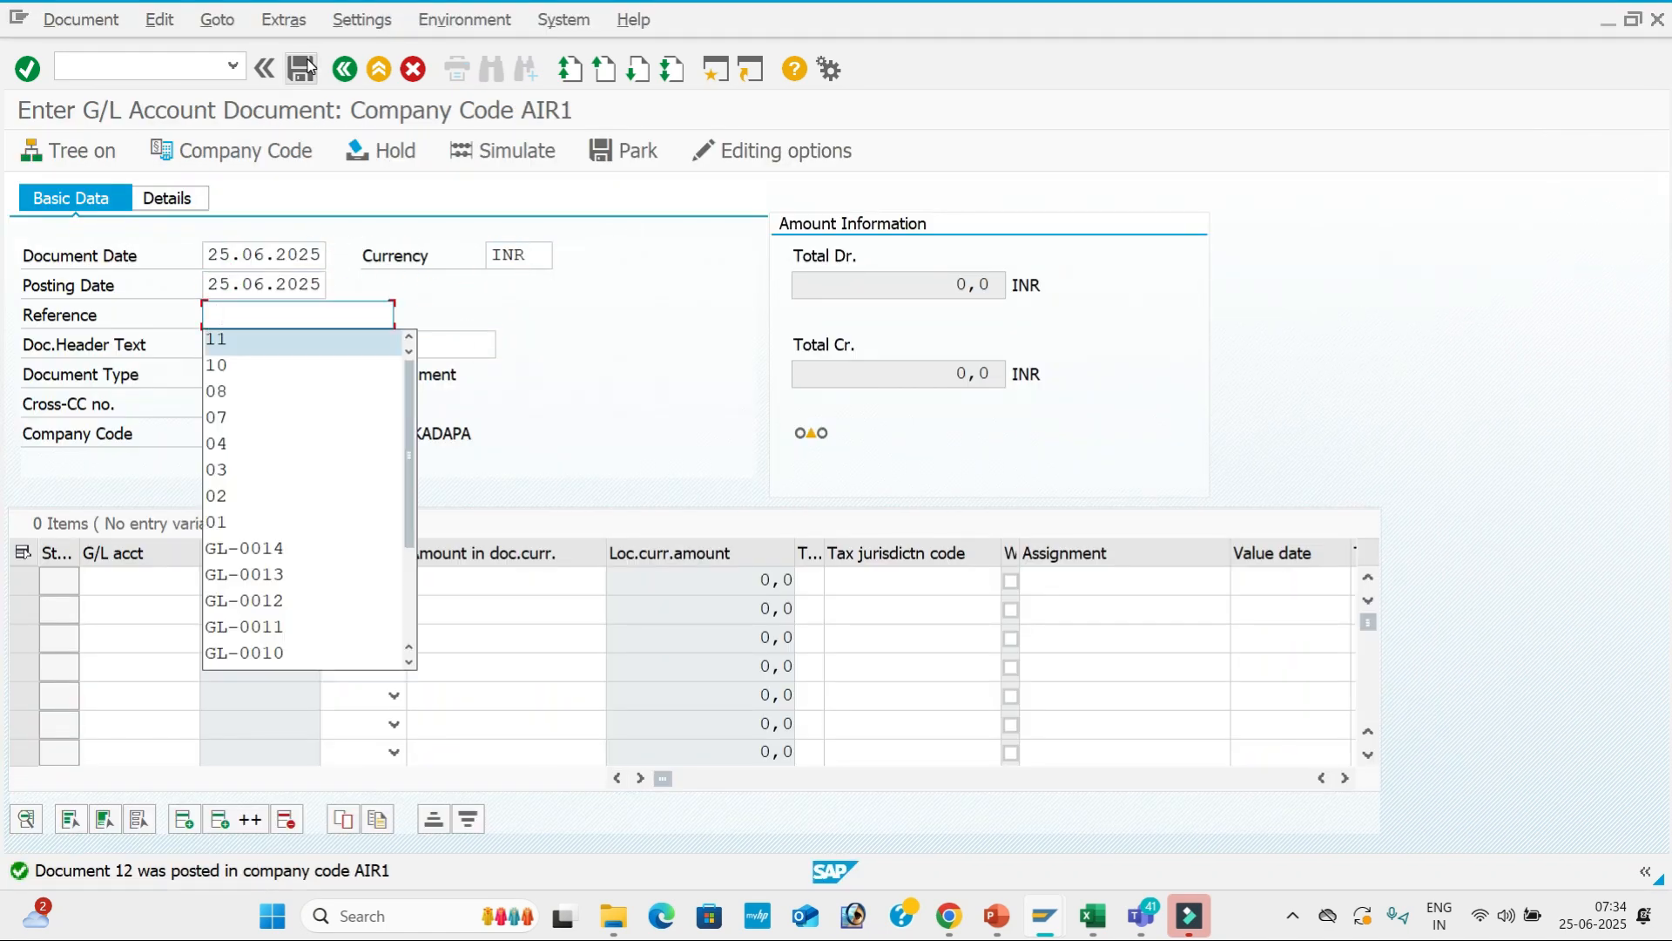
type("12")
key("Tab")
key("Down")
key("Down")
key("Return")
key("Tab")
key("Tab")
key("Tab")
key("Tab")
Fill line 1: account 400001, Debit, 5000, value date 25.06.2025, text Rent A/c.
key("Down")
key("Down")
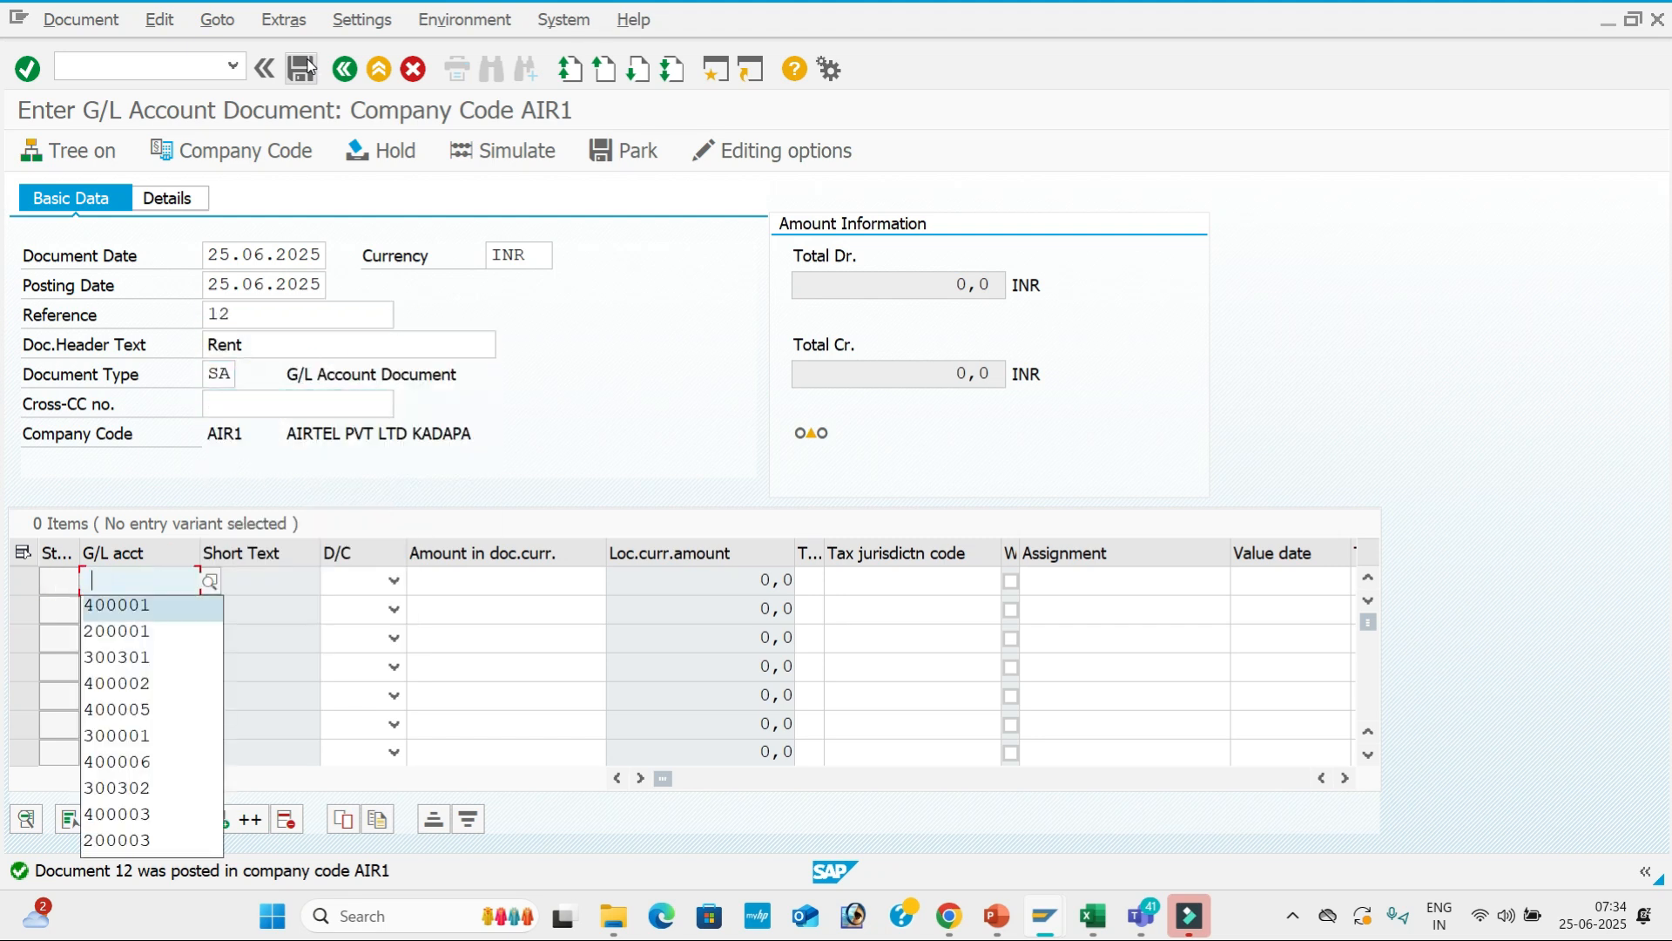
key("Tab")
key("d")
key("Tab")
key("space")
key("Down")
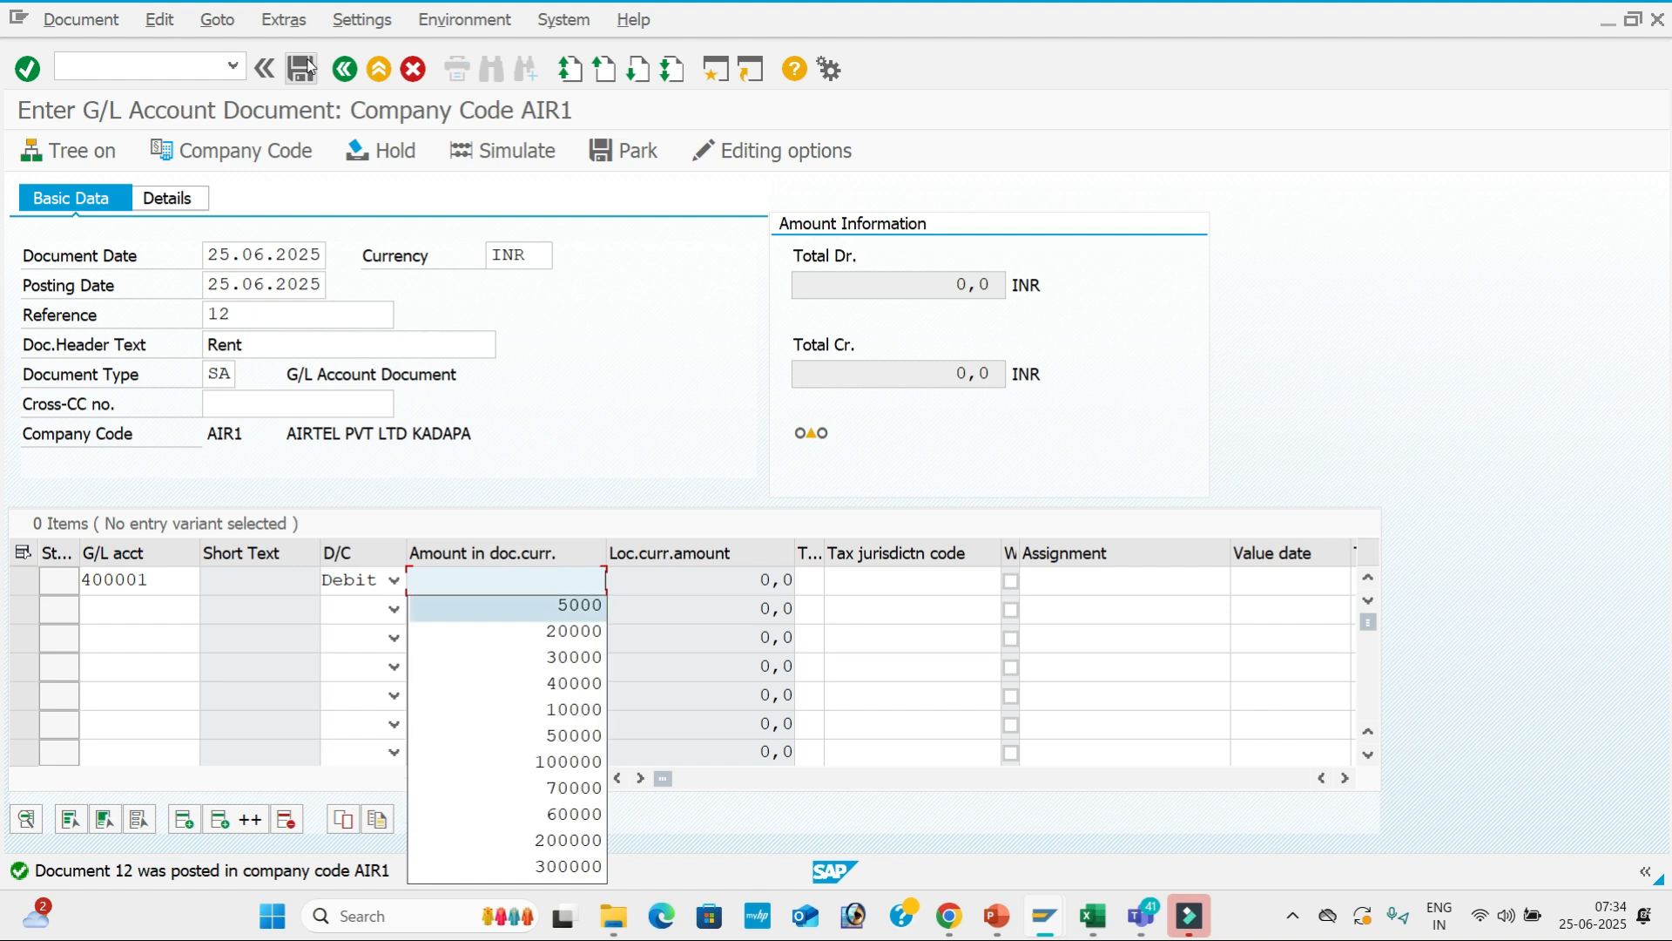
key("Return")
key("Tab")
key("Tab")
key("Tab")
key("Tab")
key("Down")
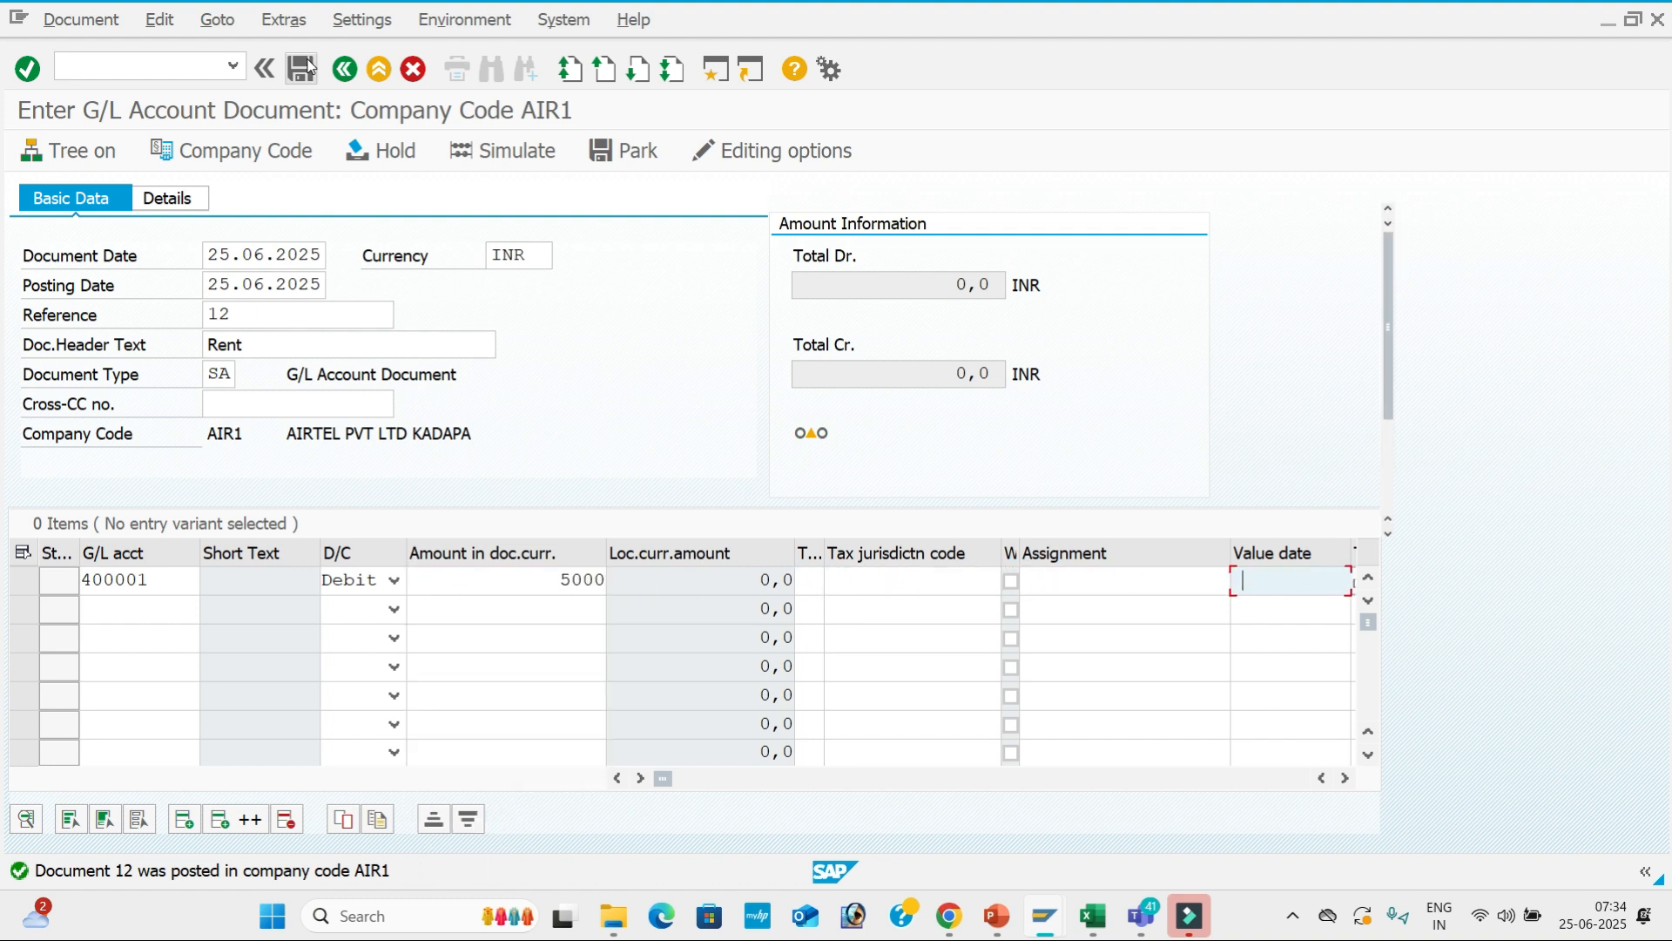
key("Return")
key("Tab")
key("Down")
key("Return")
key("Tab")
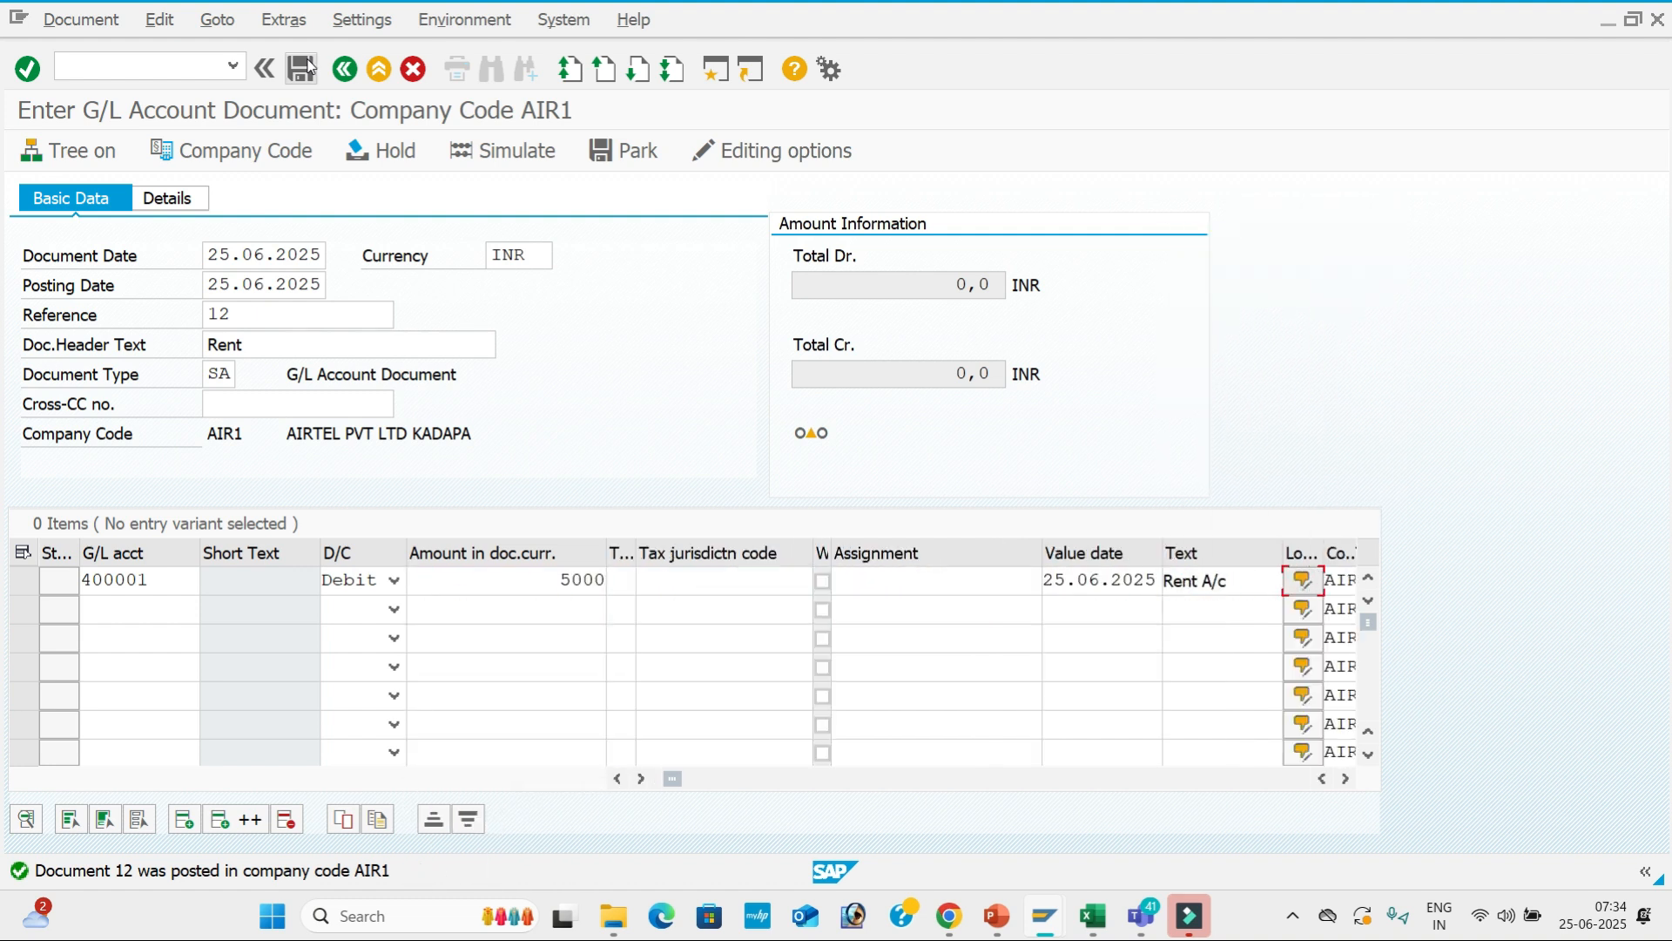
Add line 2: account 200001, Credit, 5000, value date 25.06.2025, text Sbi A/c.
left_click(156, 601)
key("Down")
key("Return")
key("Tab")
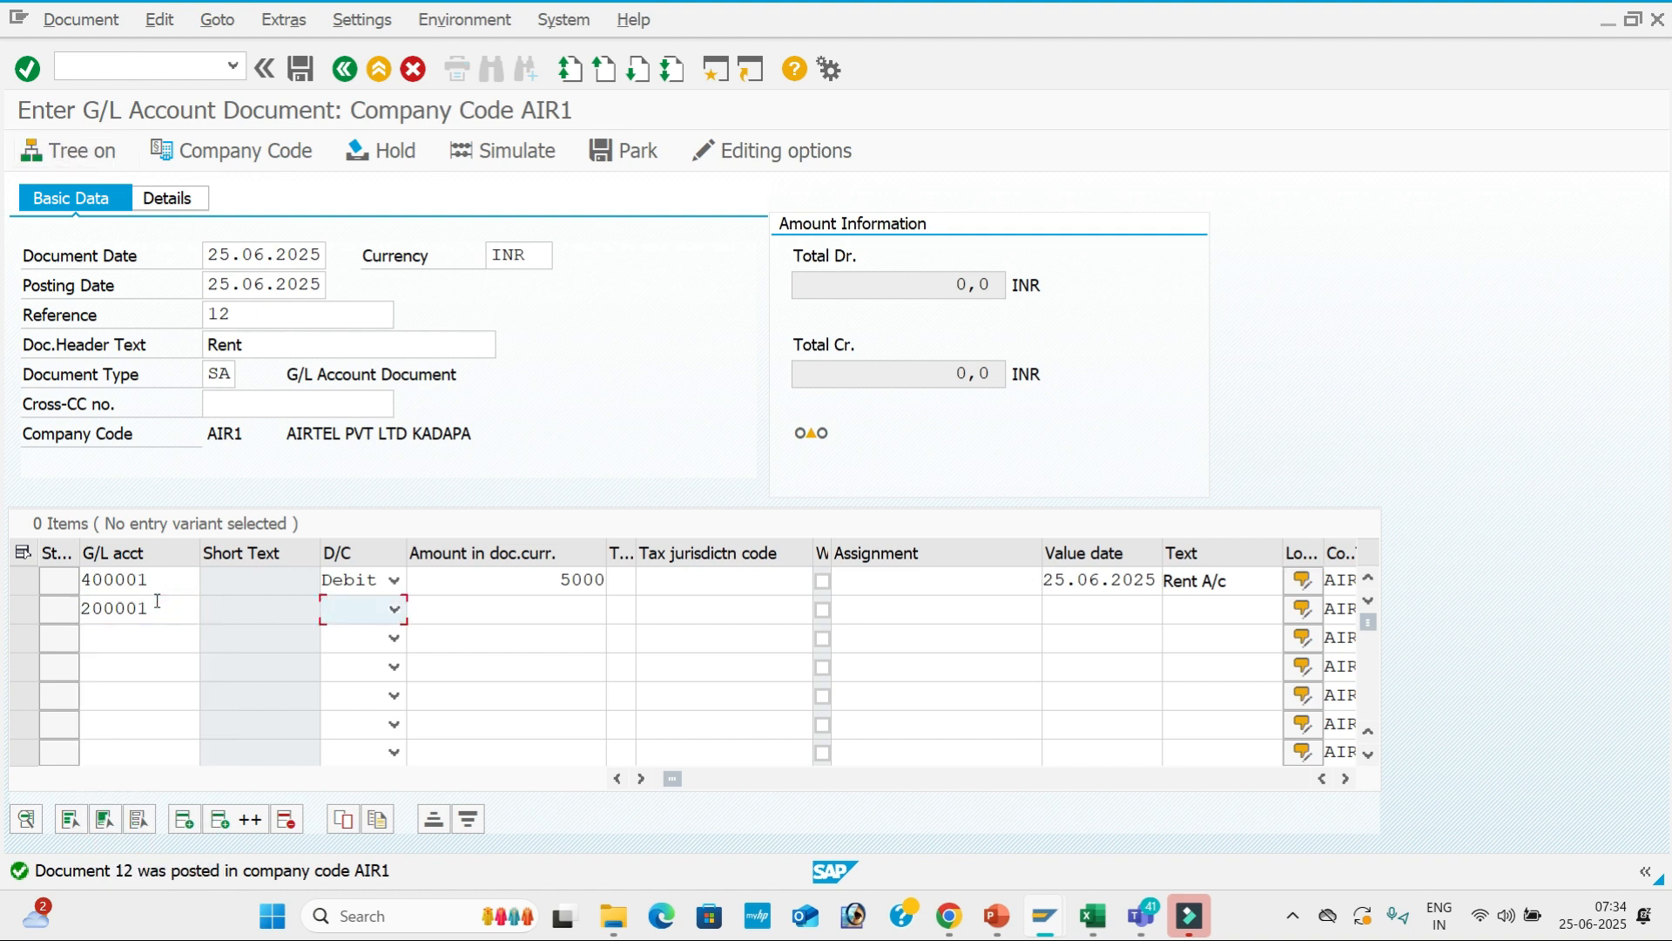
key("c")
key("Tab")
key("Down")
key("Down")
key("Return")
key("Tab")
key("Tab")
key("Tab")
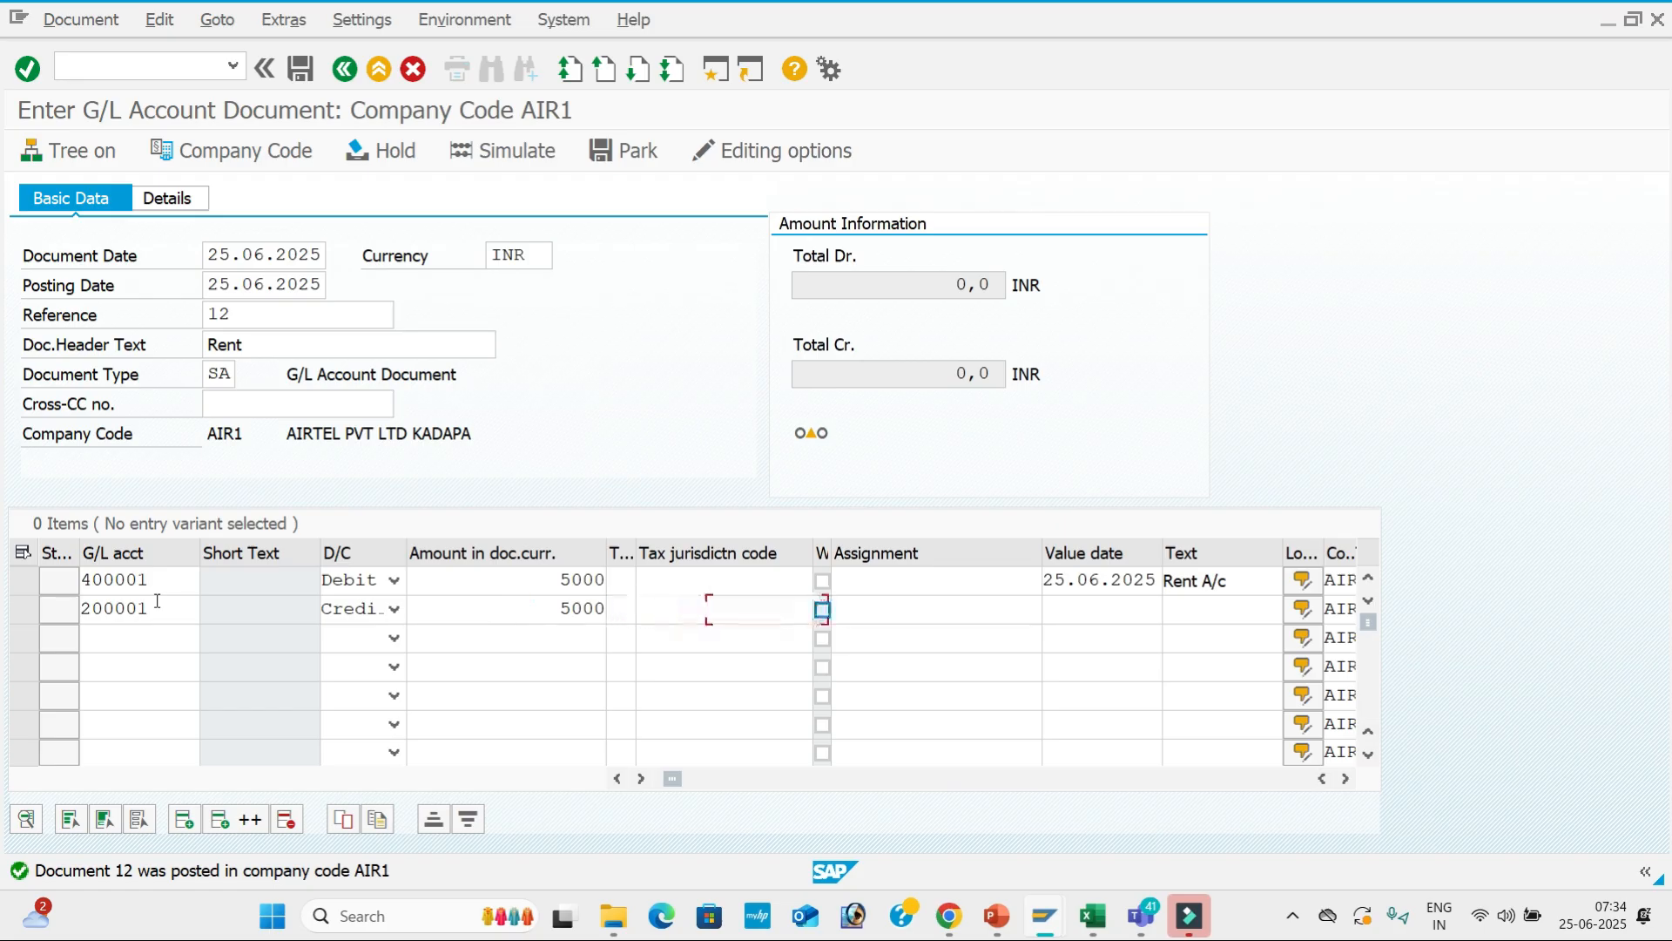
key("Tab")
key("Tab")
key("Down")
key("Down")
key("Return")
key("Tab")
key("Down")
key("Down")
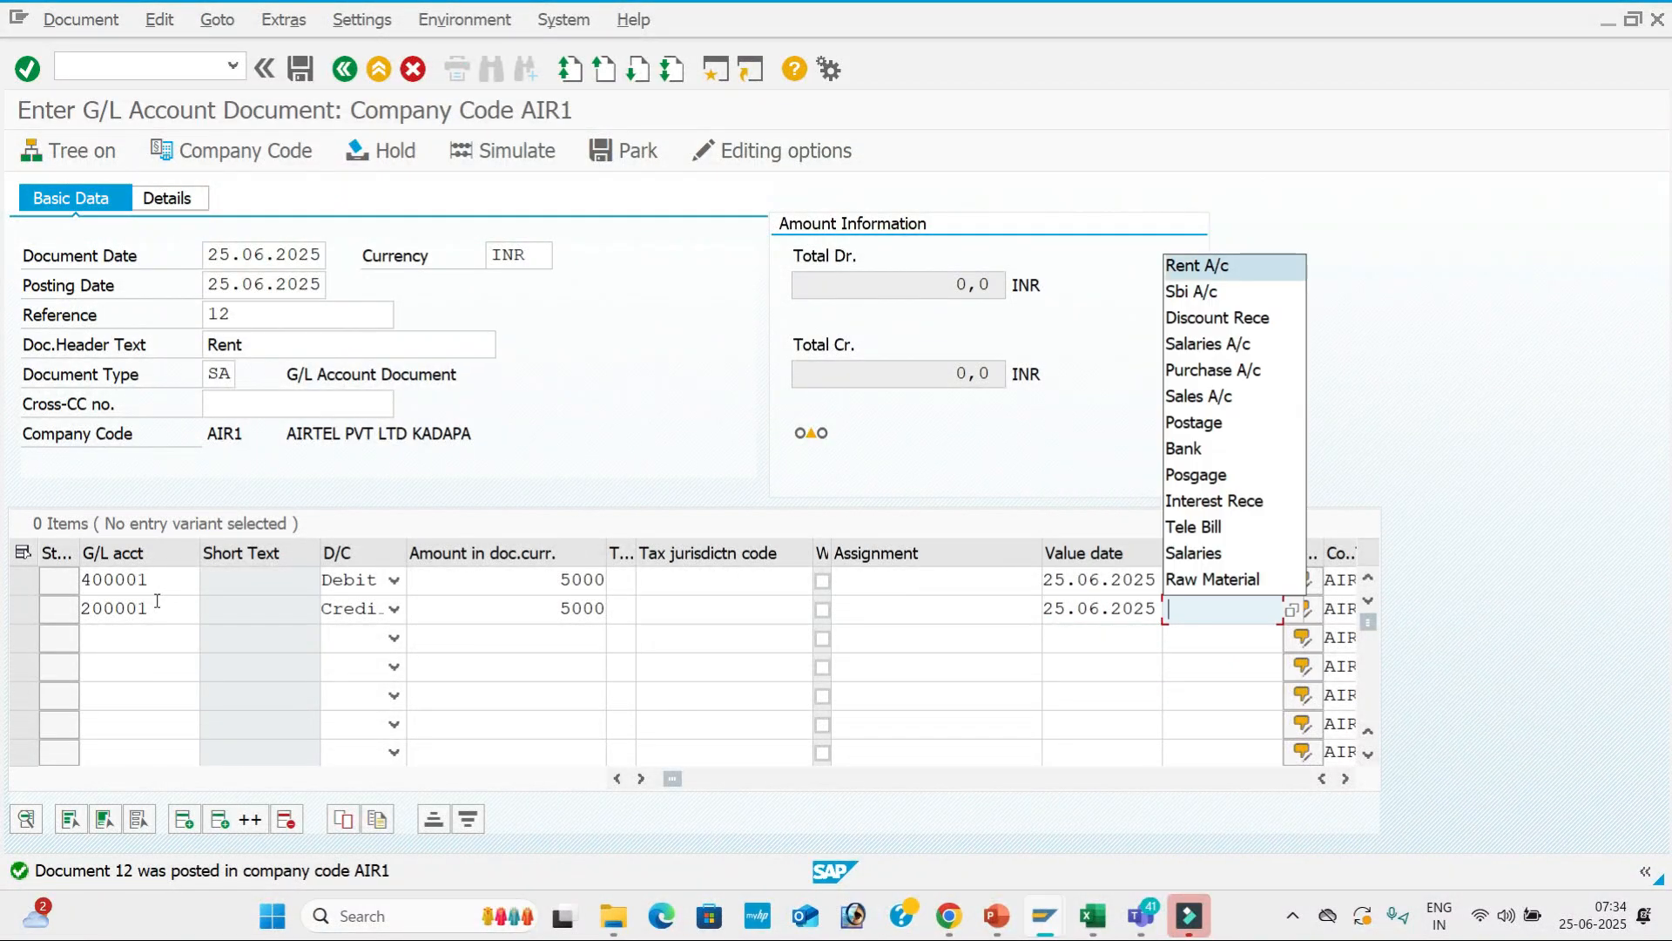
key("Down")
key("Return")
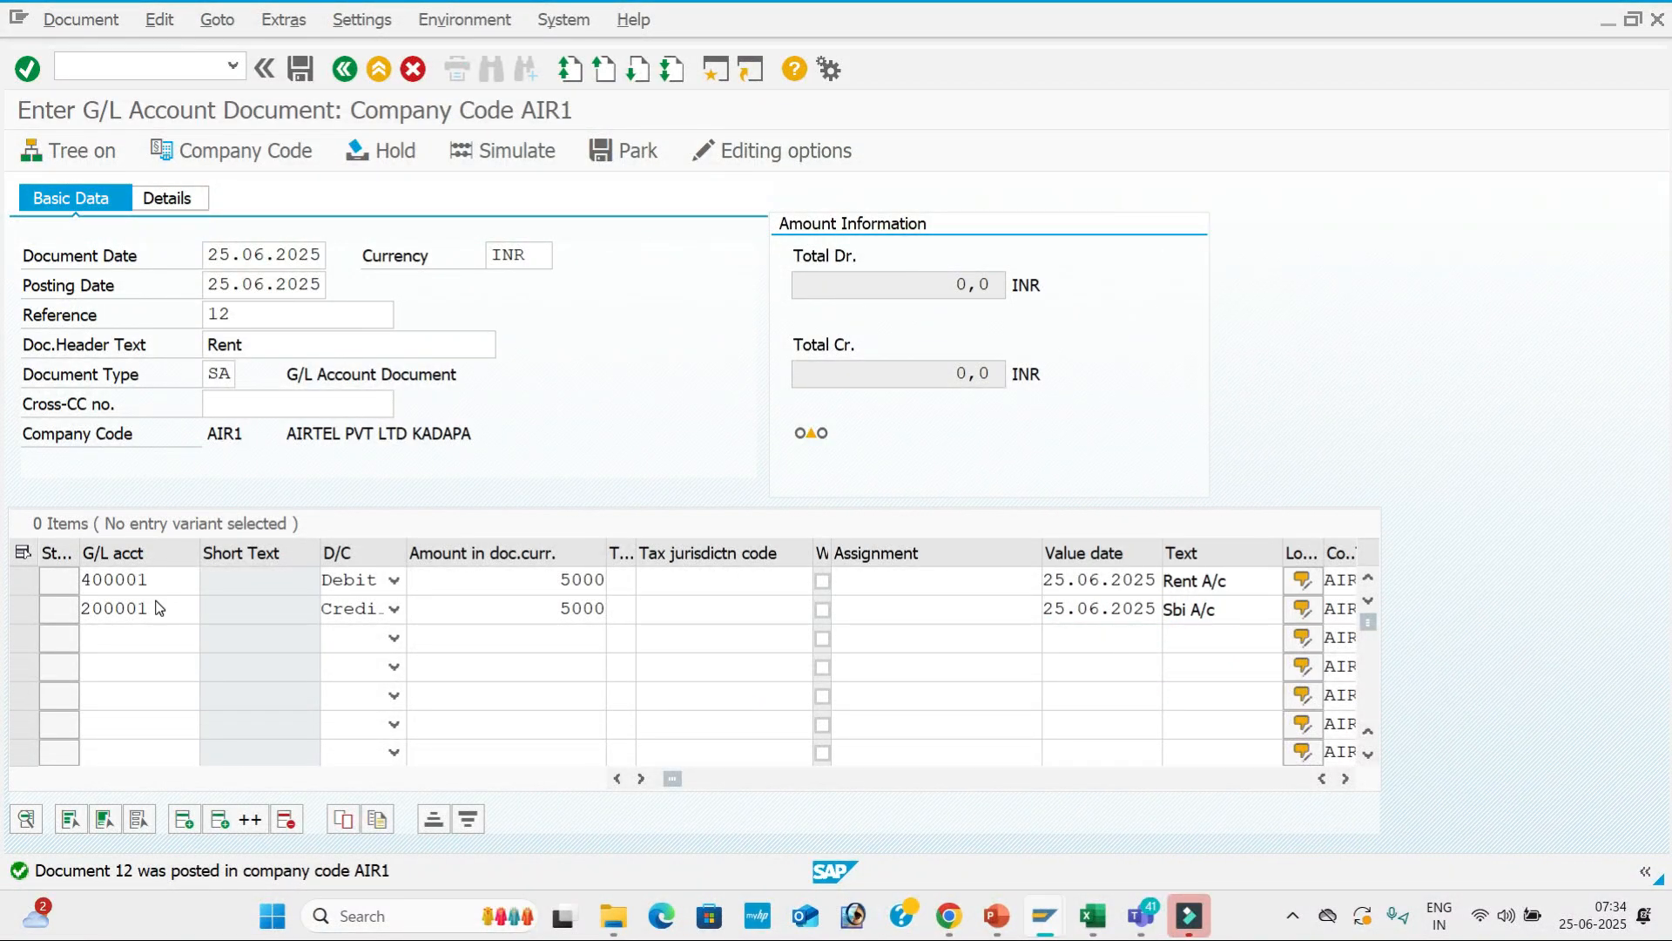
Revalidate the lines, close the empty long text, and simulate the document to check it.
key("Return")
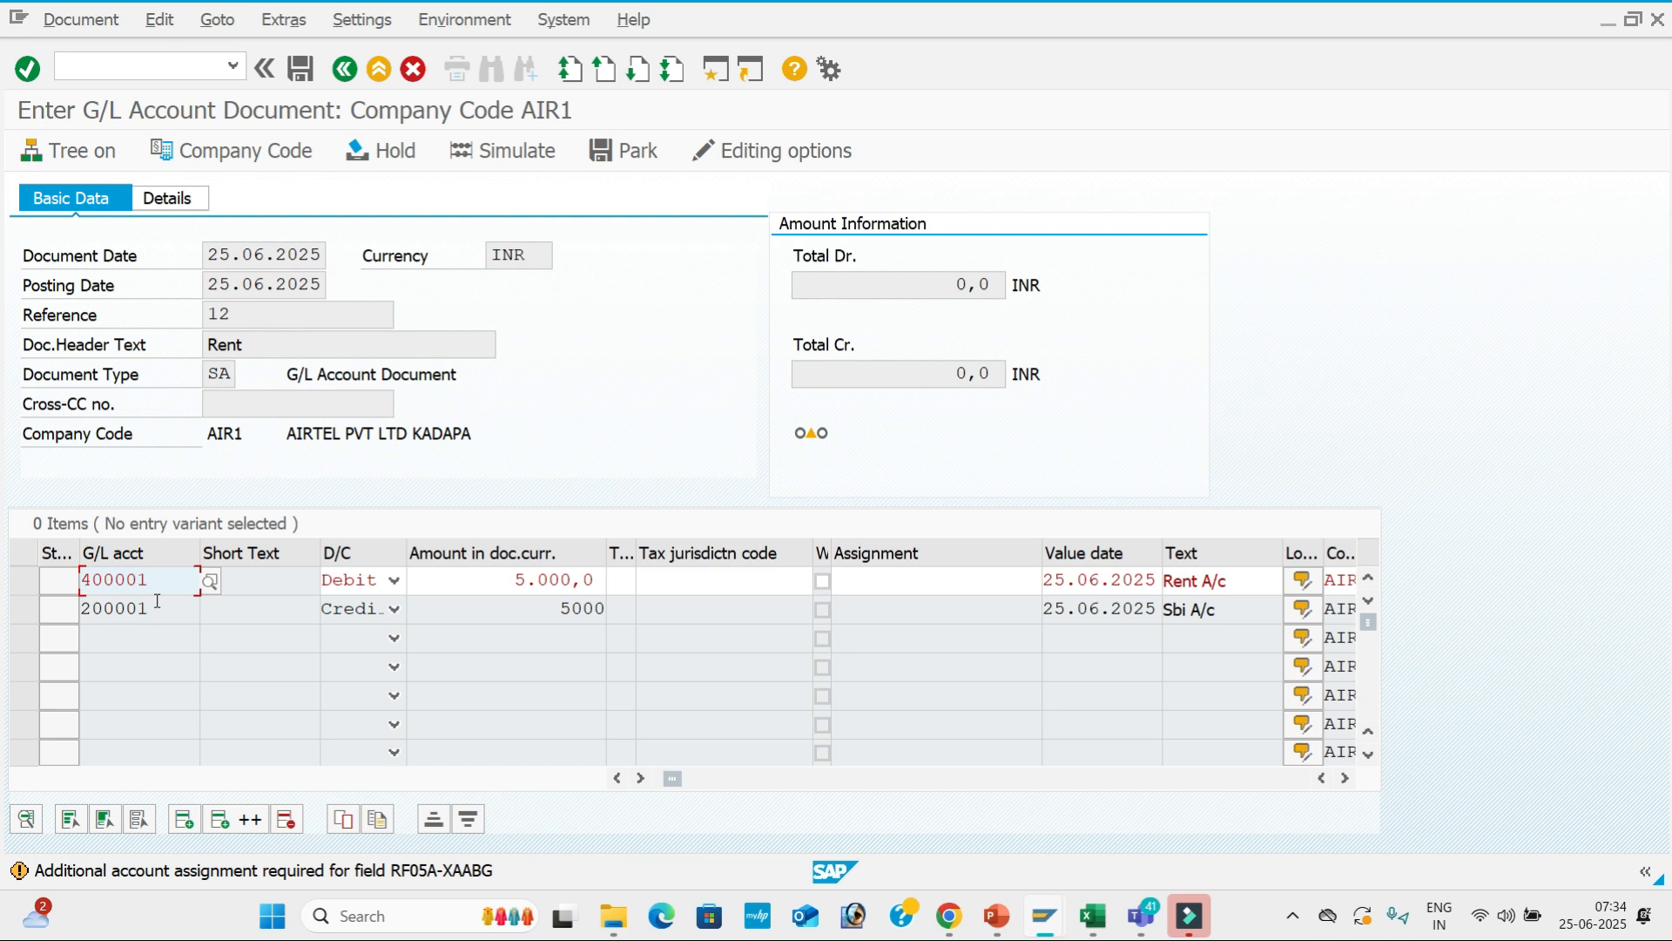
key("Return")
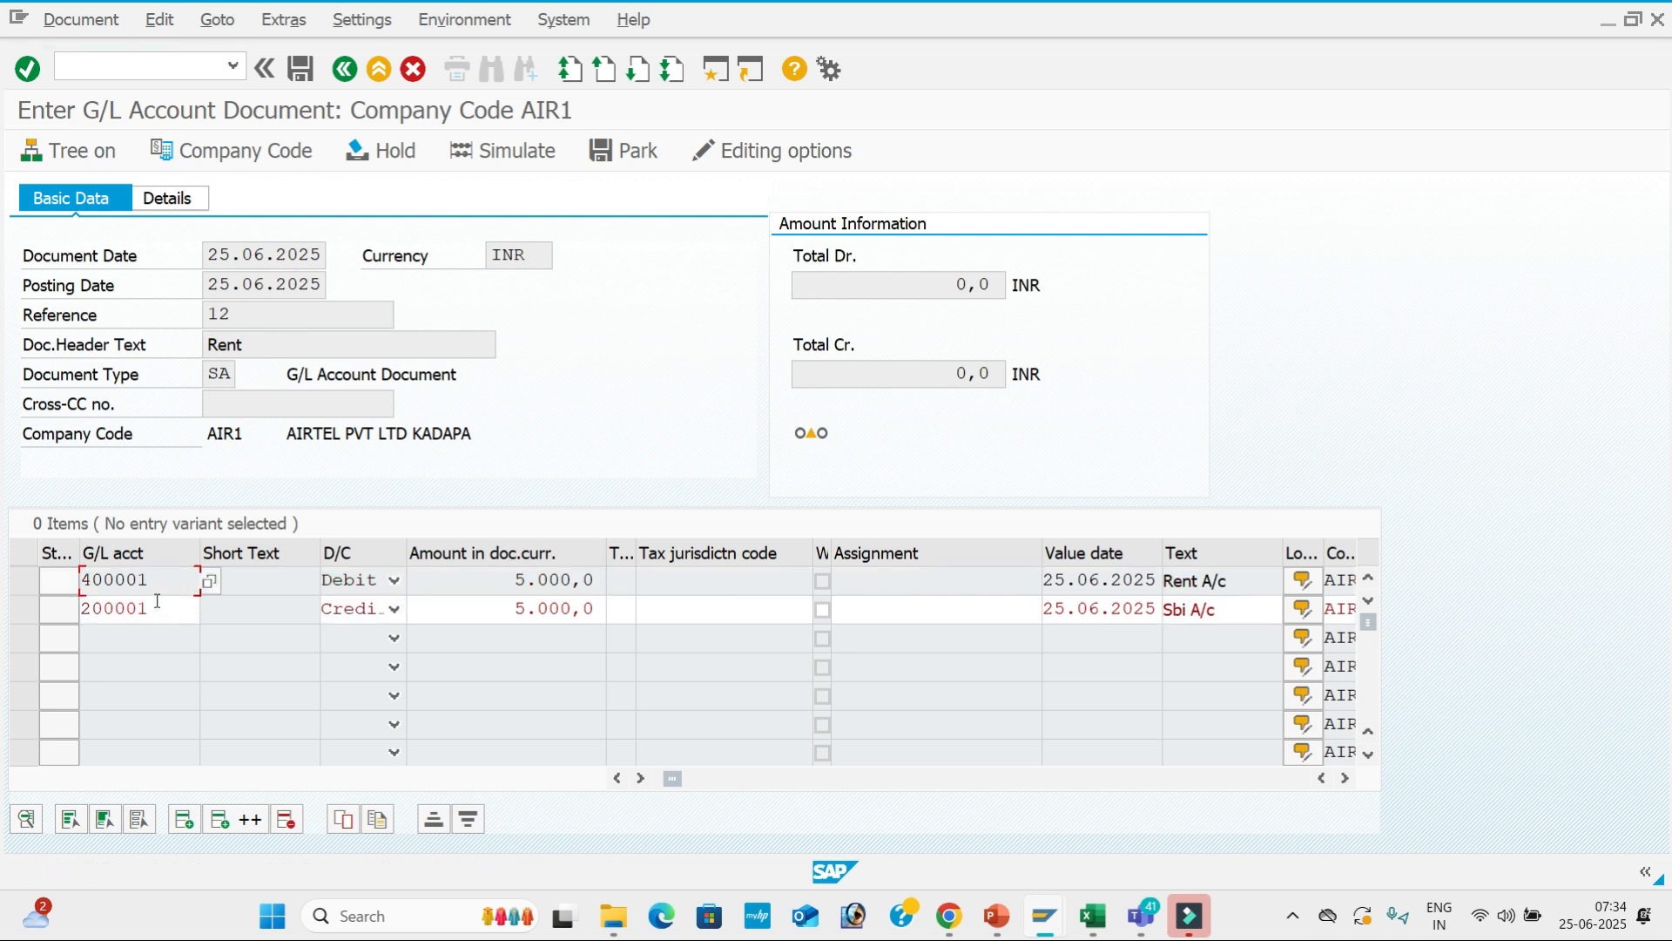
key("Return")
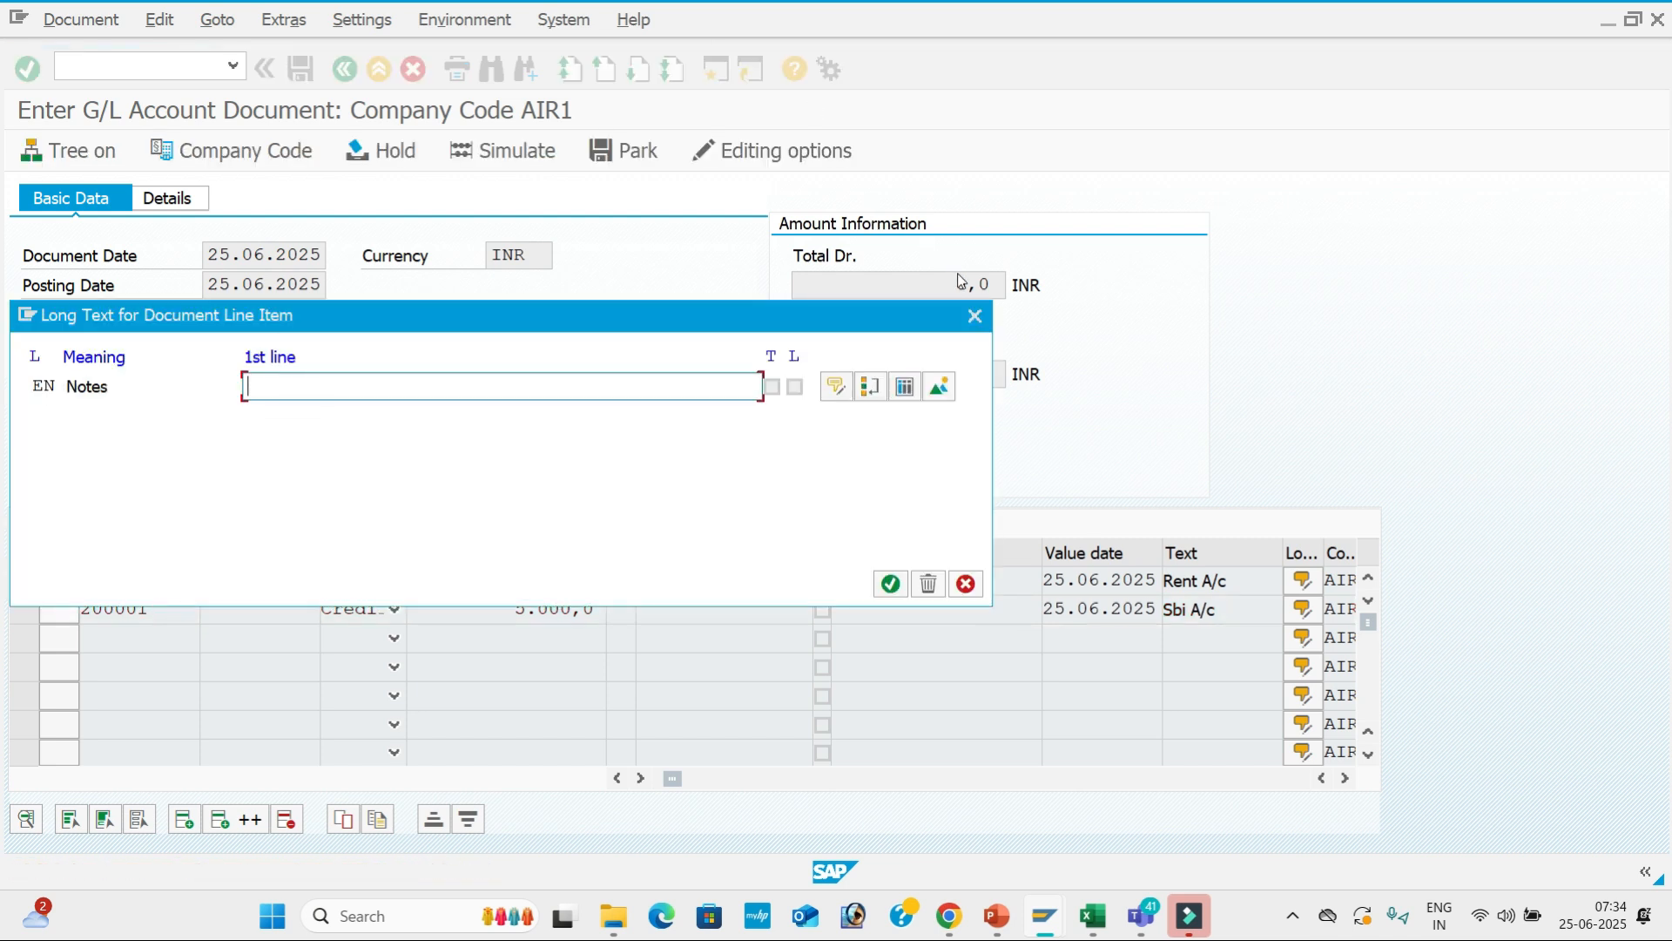
left_click(977, 319)
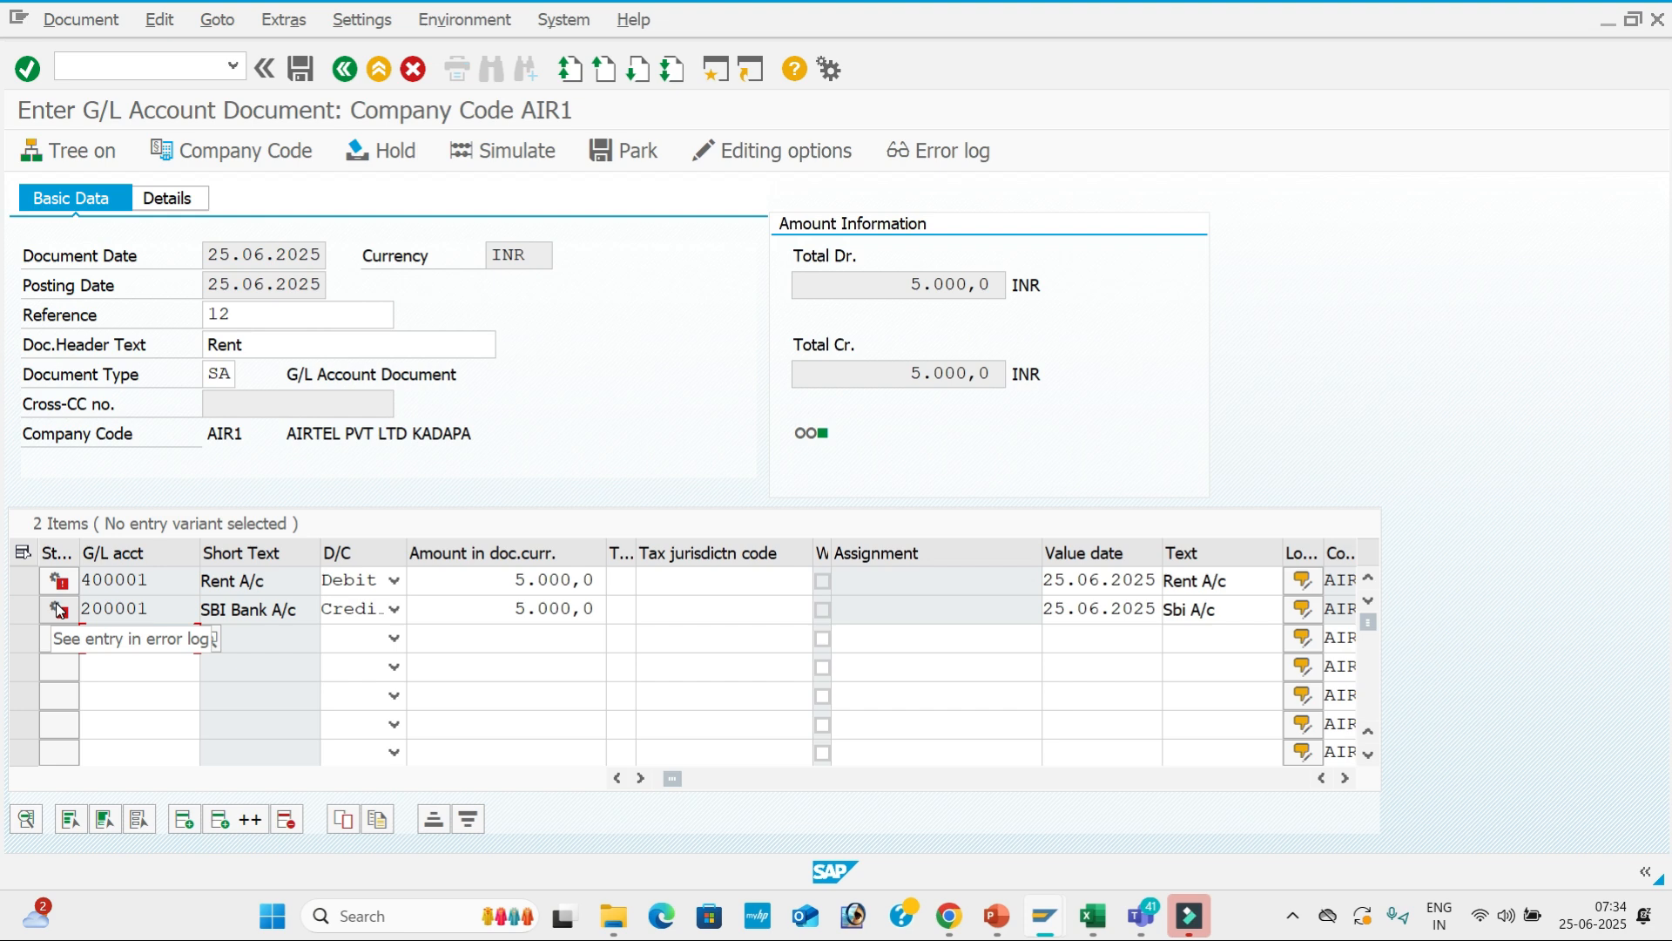
left_click(519, 150)
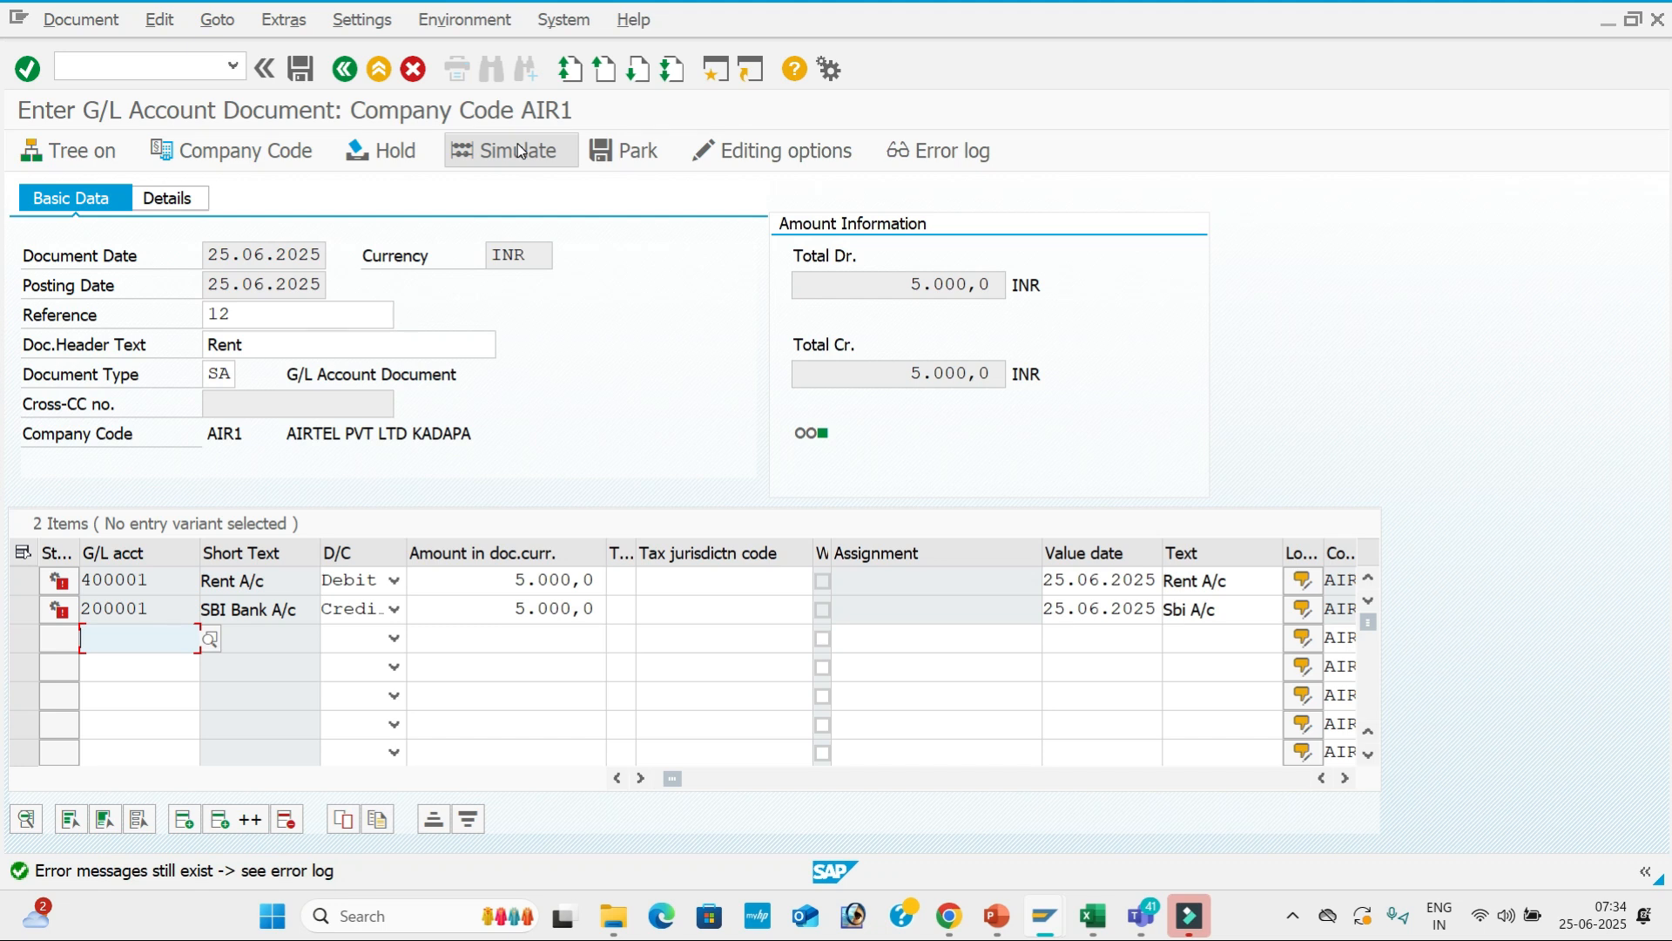
Set Asset retirement to Suppress in G001's Asset Accounting field statuses and save.
key("alt+Tab")
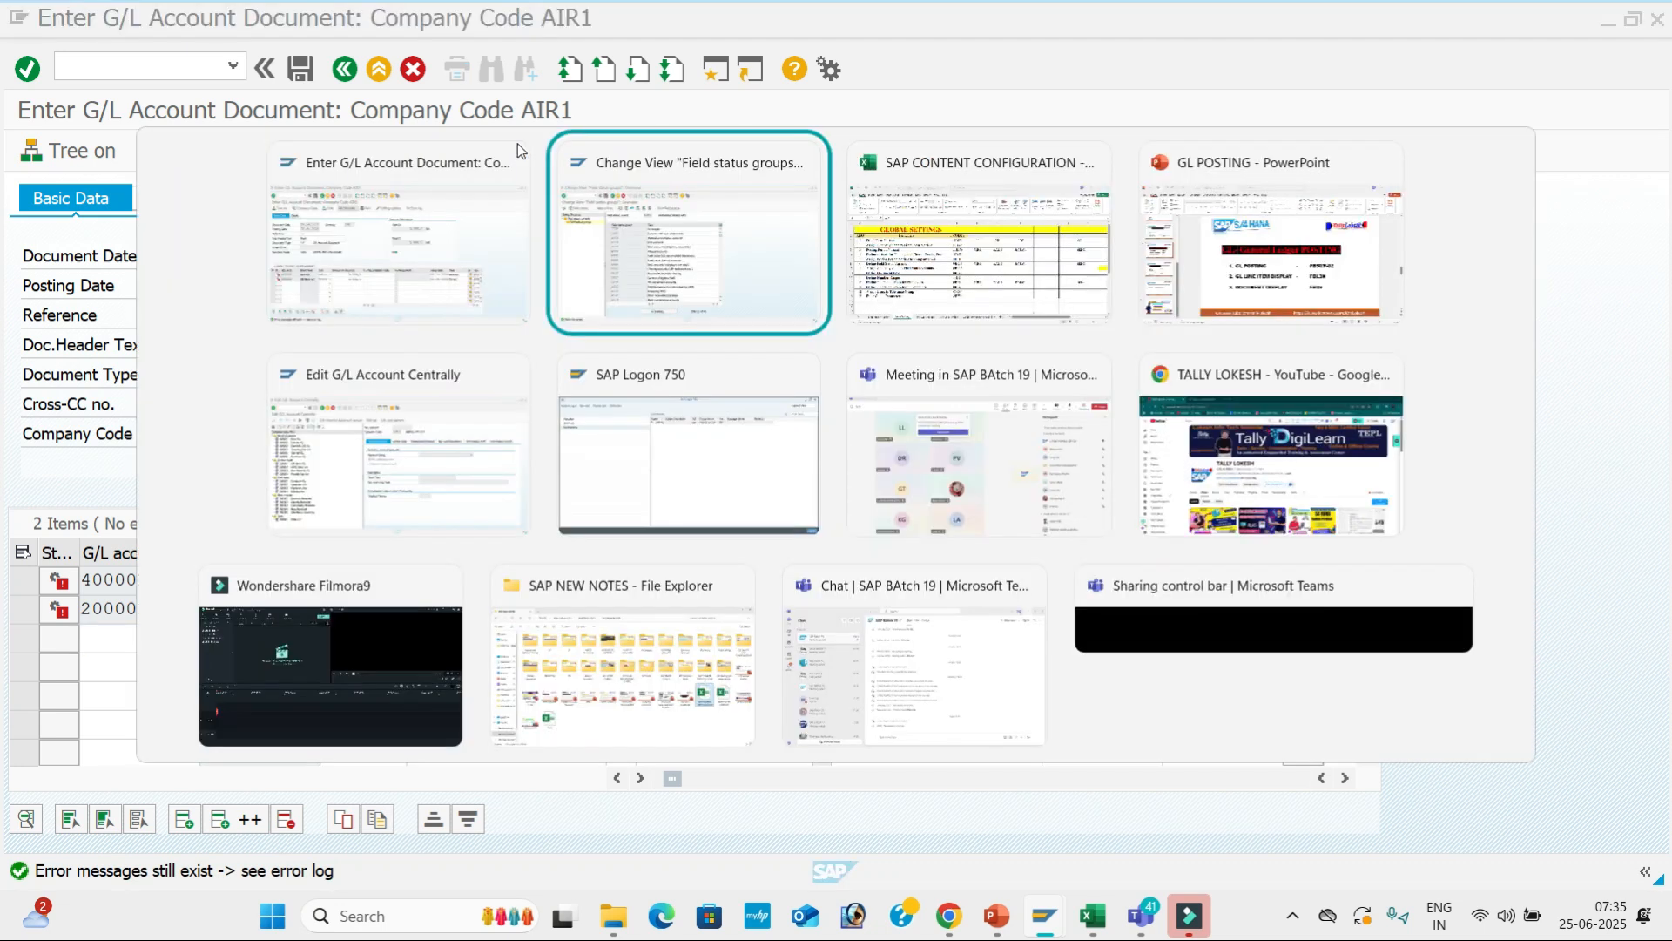
double_click(866, 317)
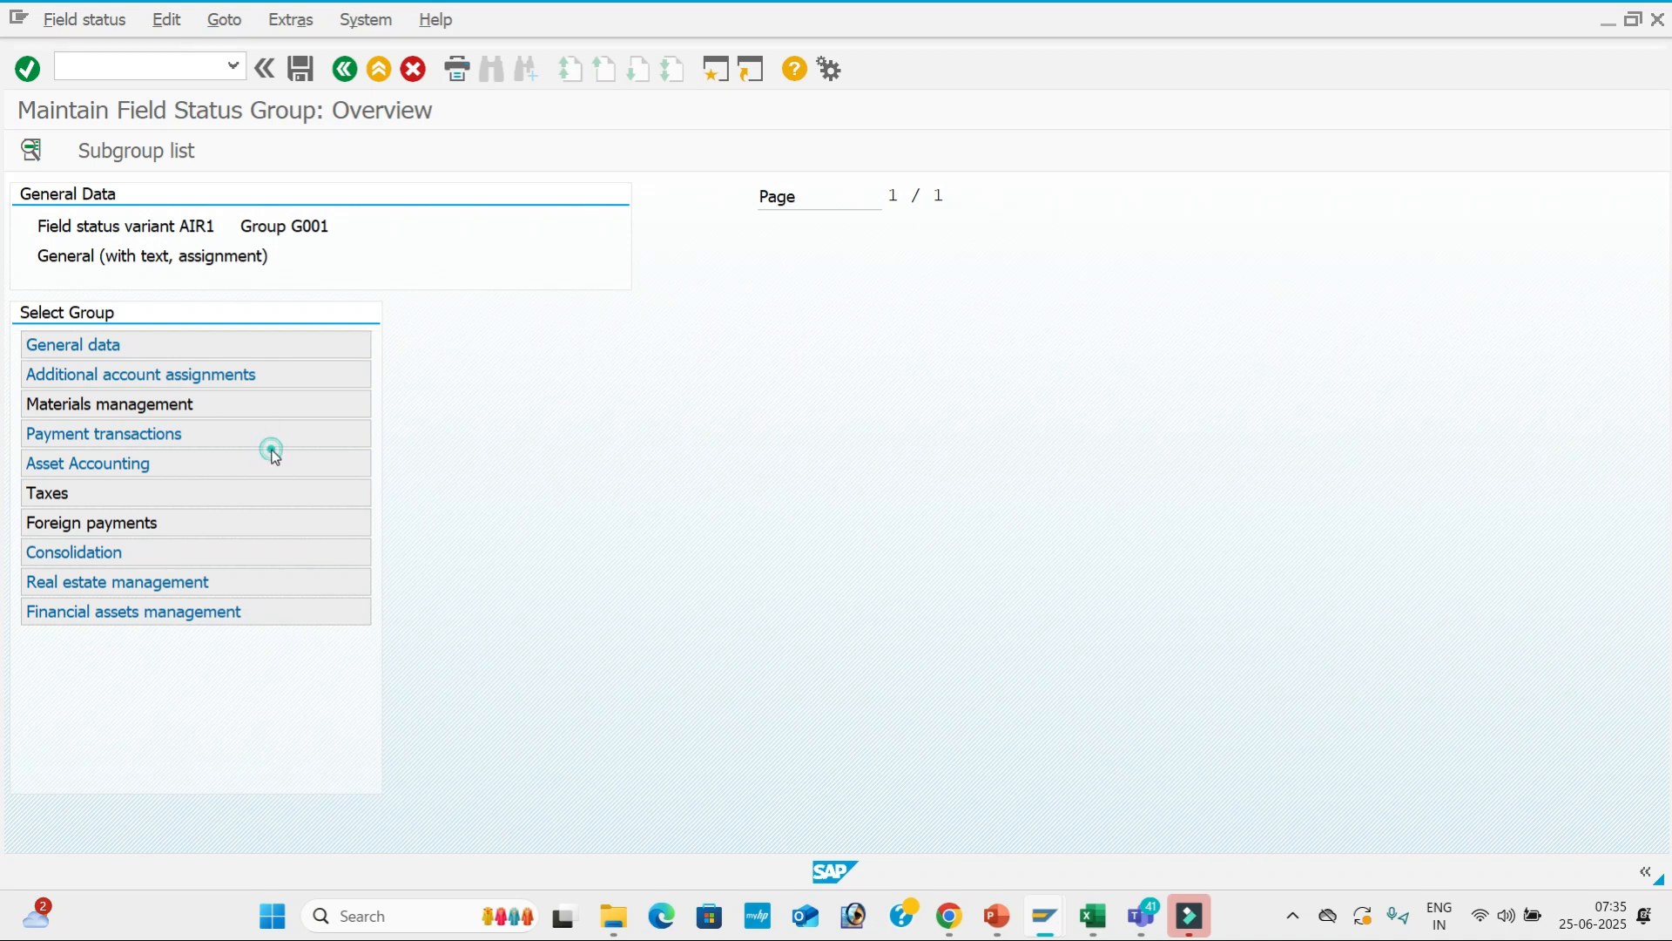
double_click(272, 459)
left_click(419, 372)
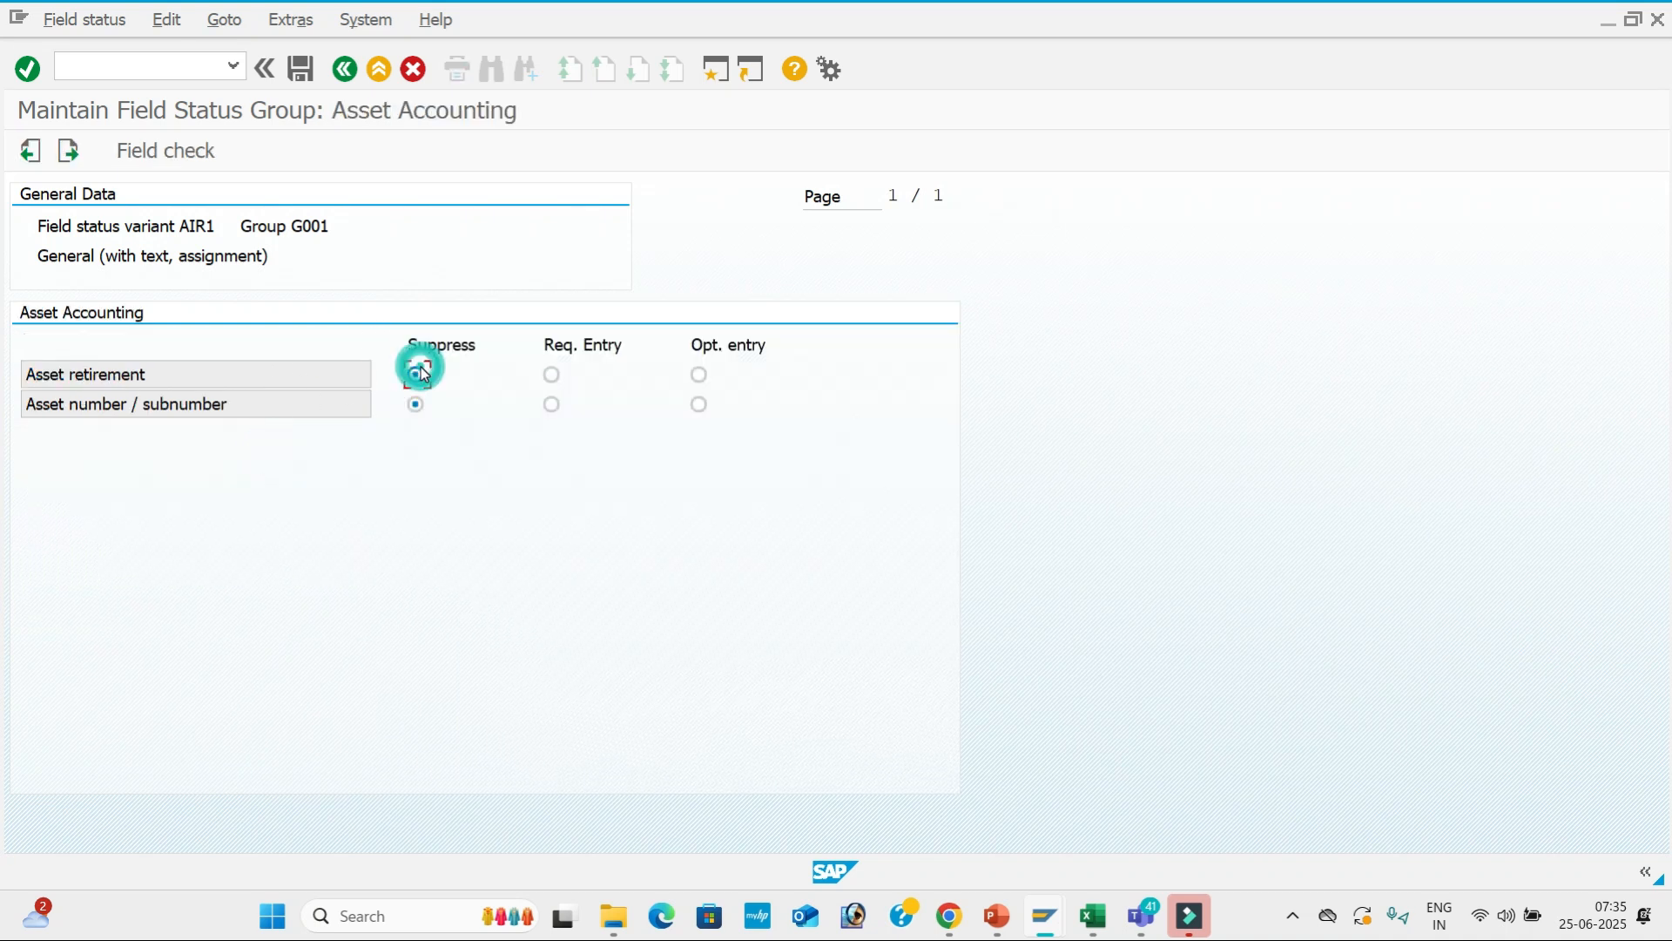
left_click(300, 74)
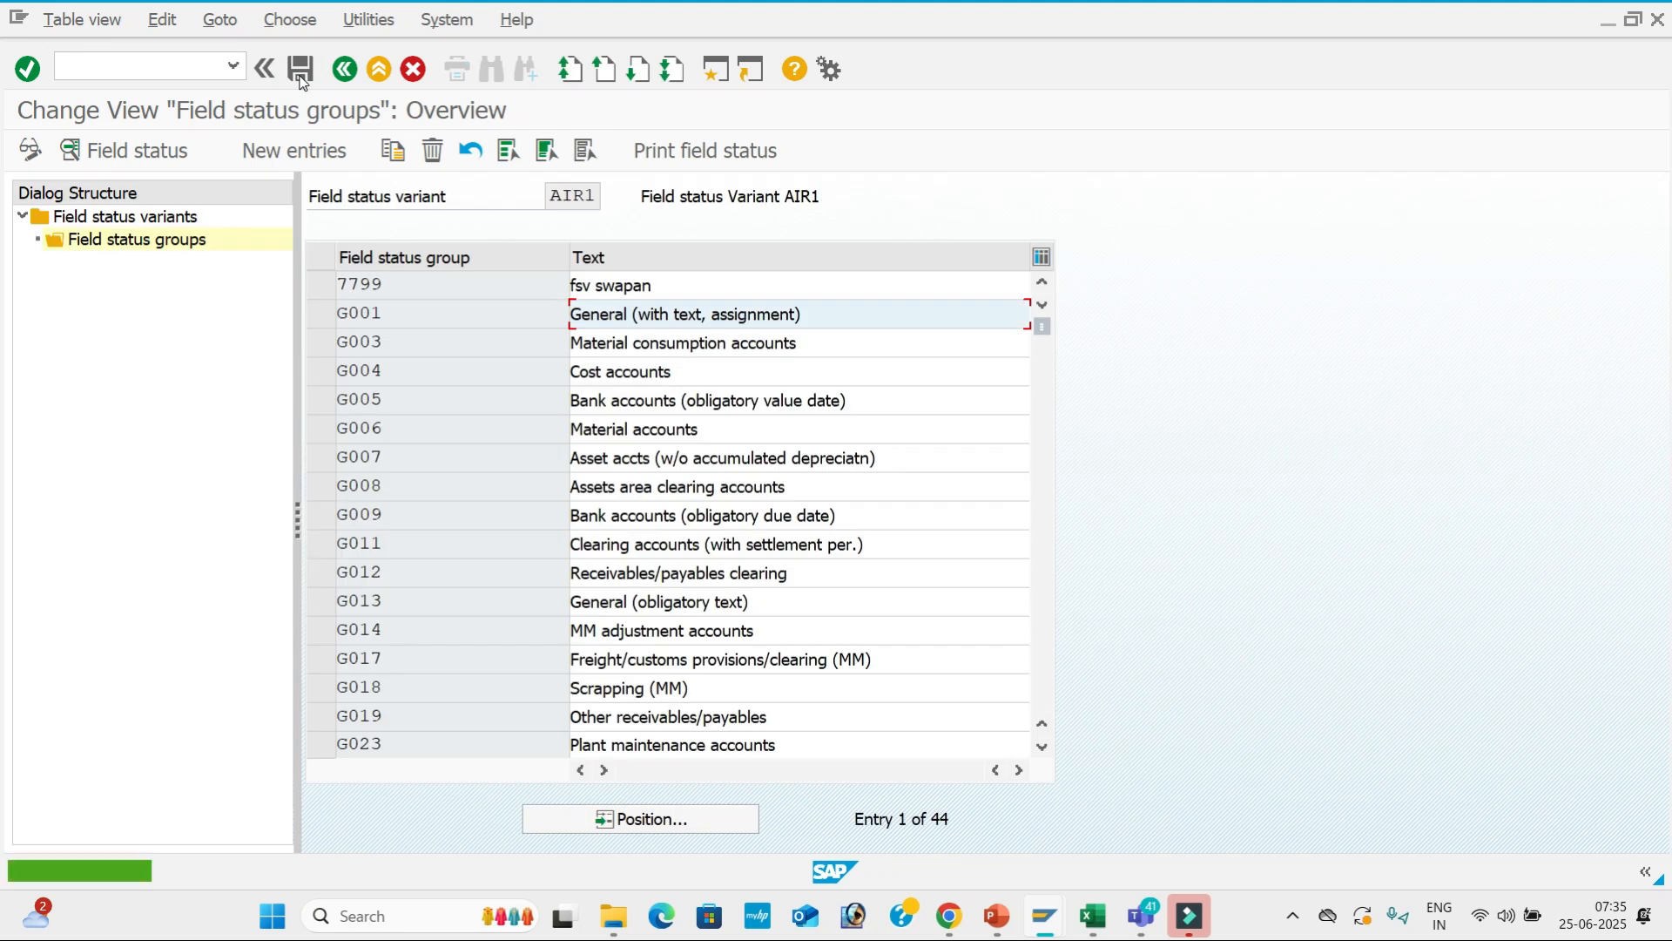
Abandon the Rent G/L document with /N and return to SAP Easy Access.
key("alt+Tab")
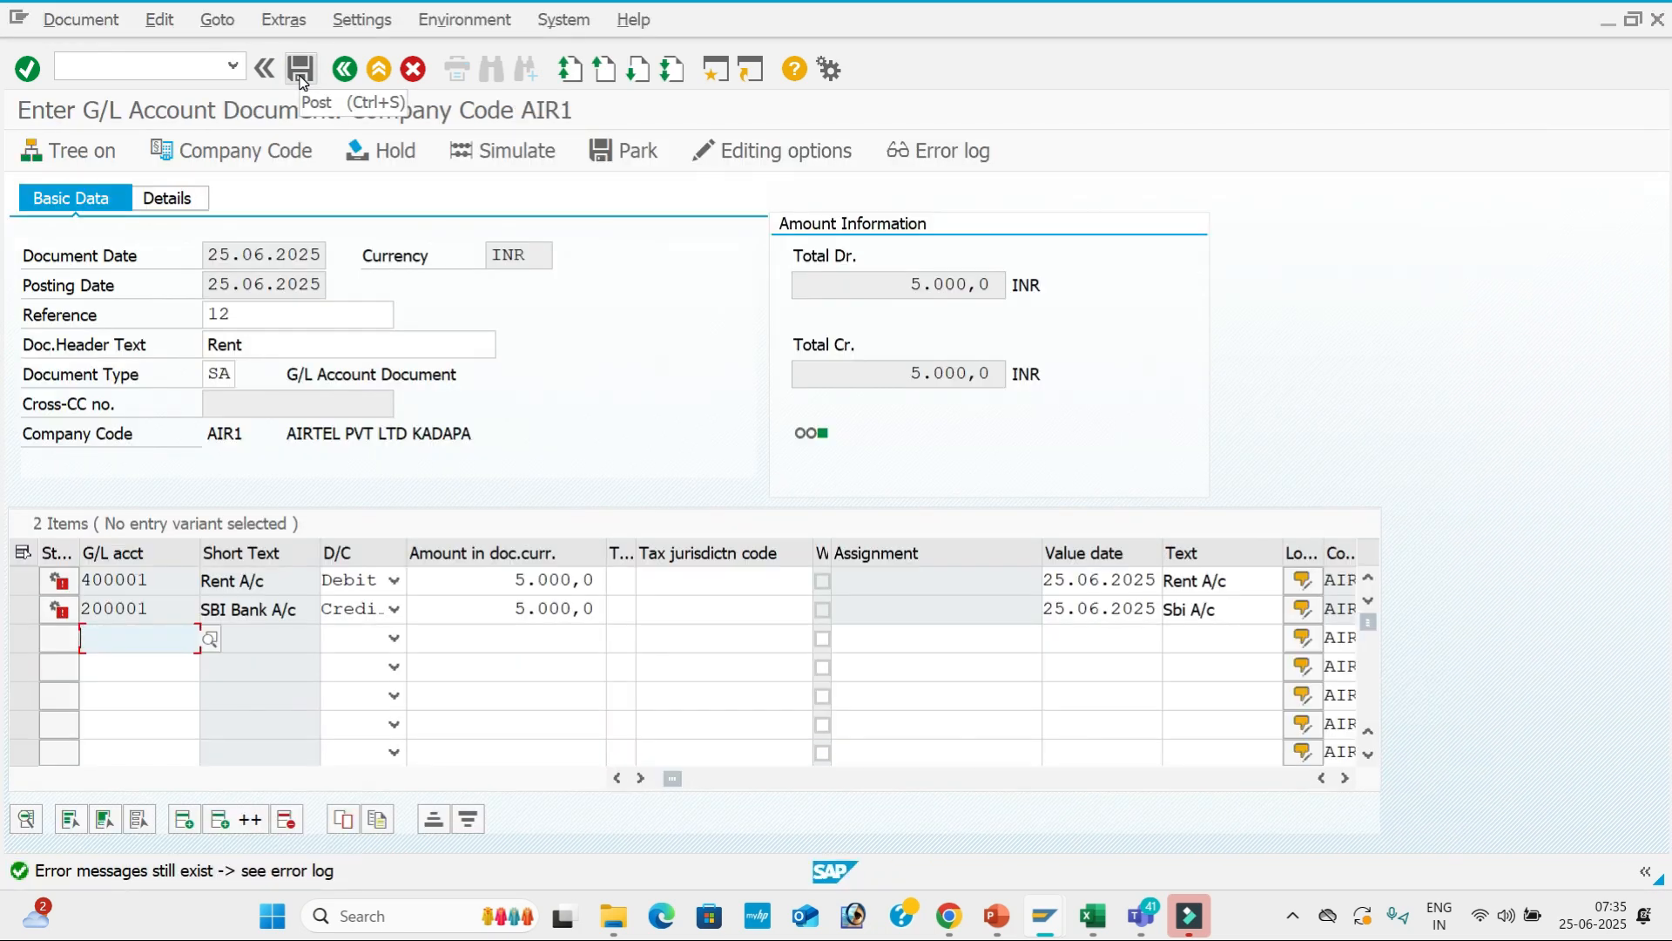
left_click(170, 77)
type("/N")
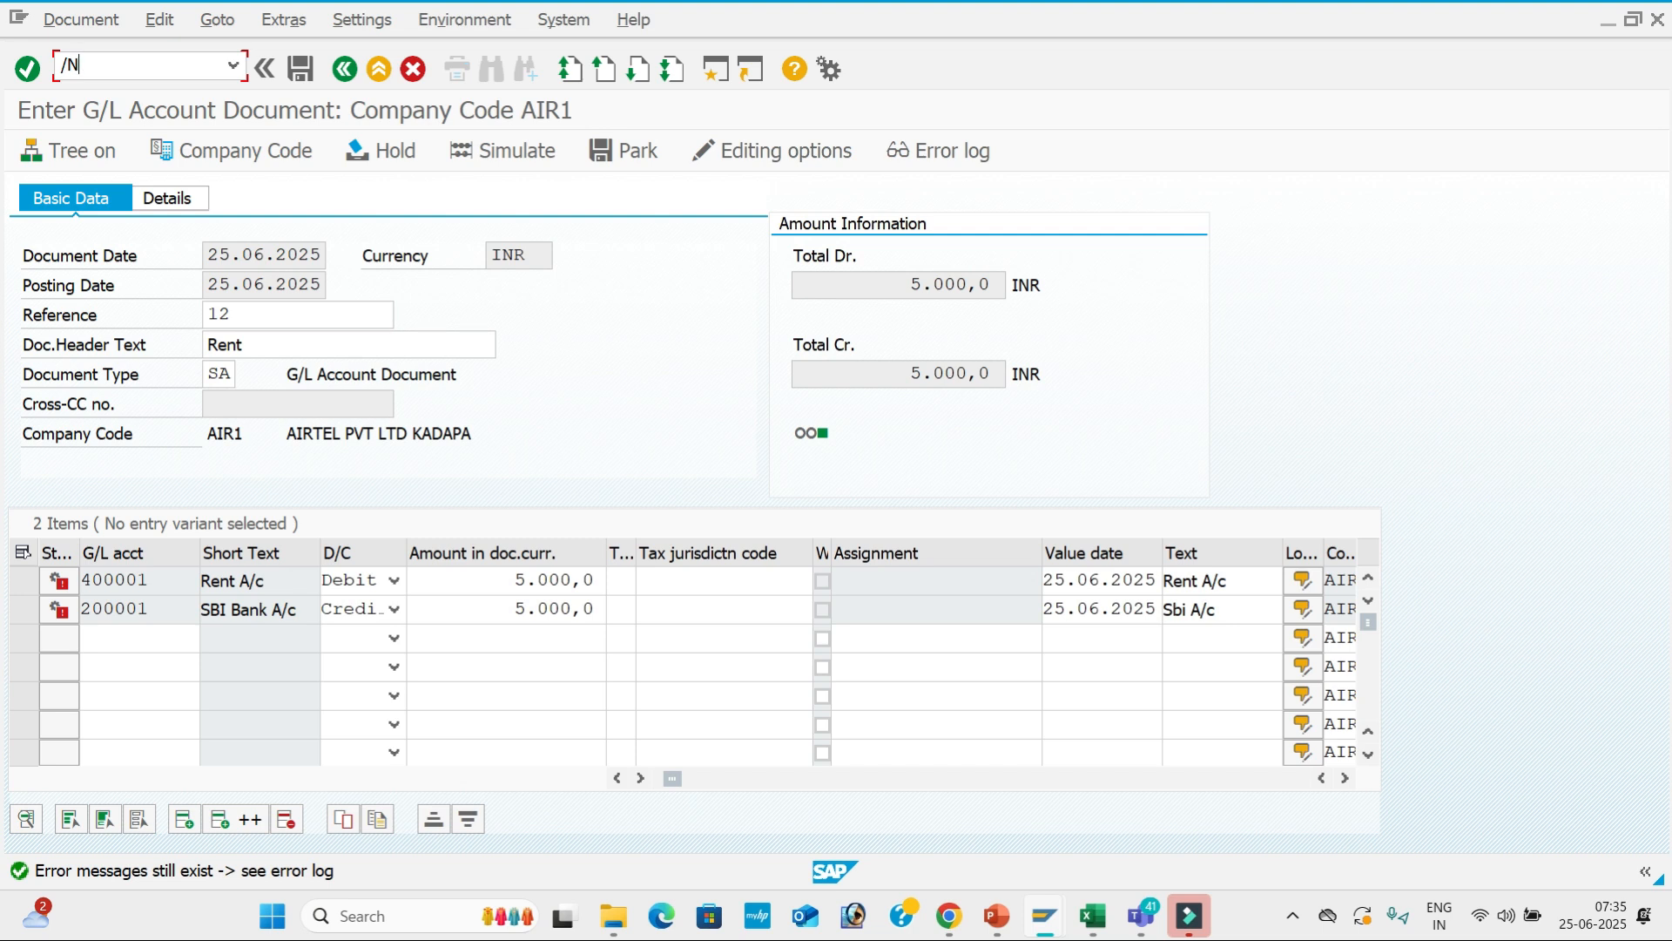
key("Return")
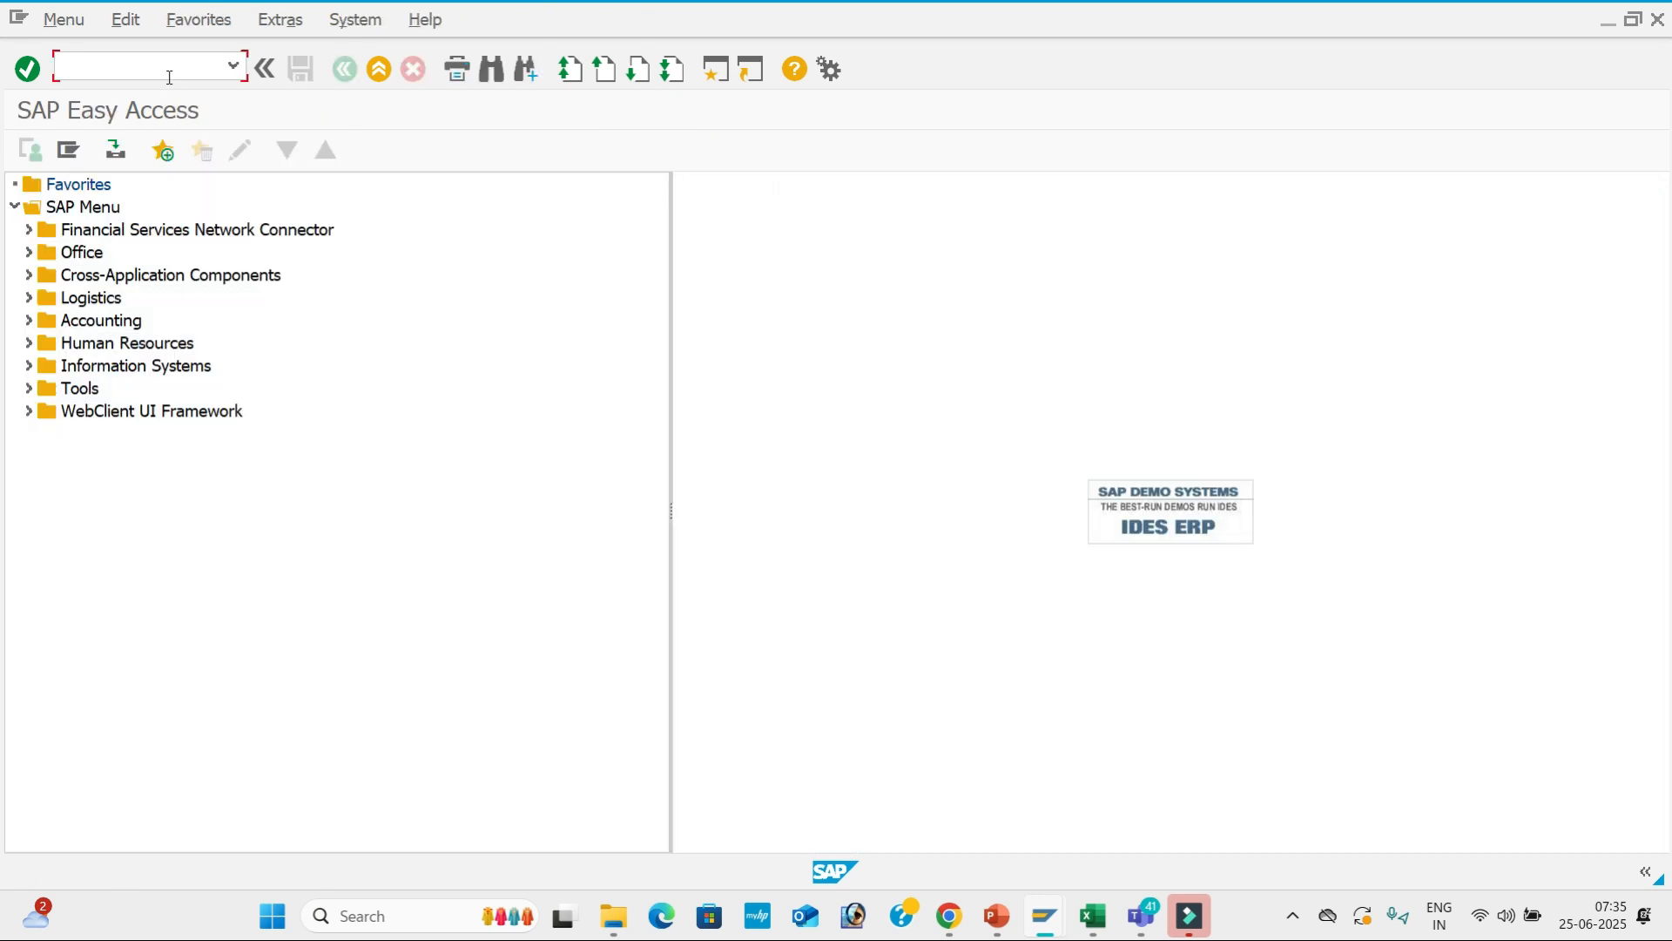
Check G001's General data, then toggle Additional assignments' Business Area to Req. Entry and back to Suppress.
key("alt+Tab")
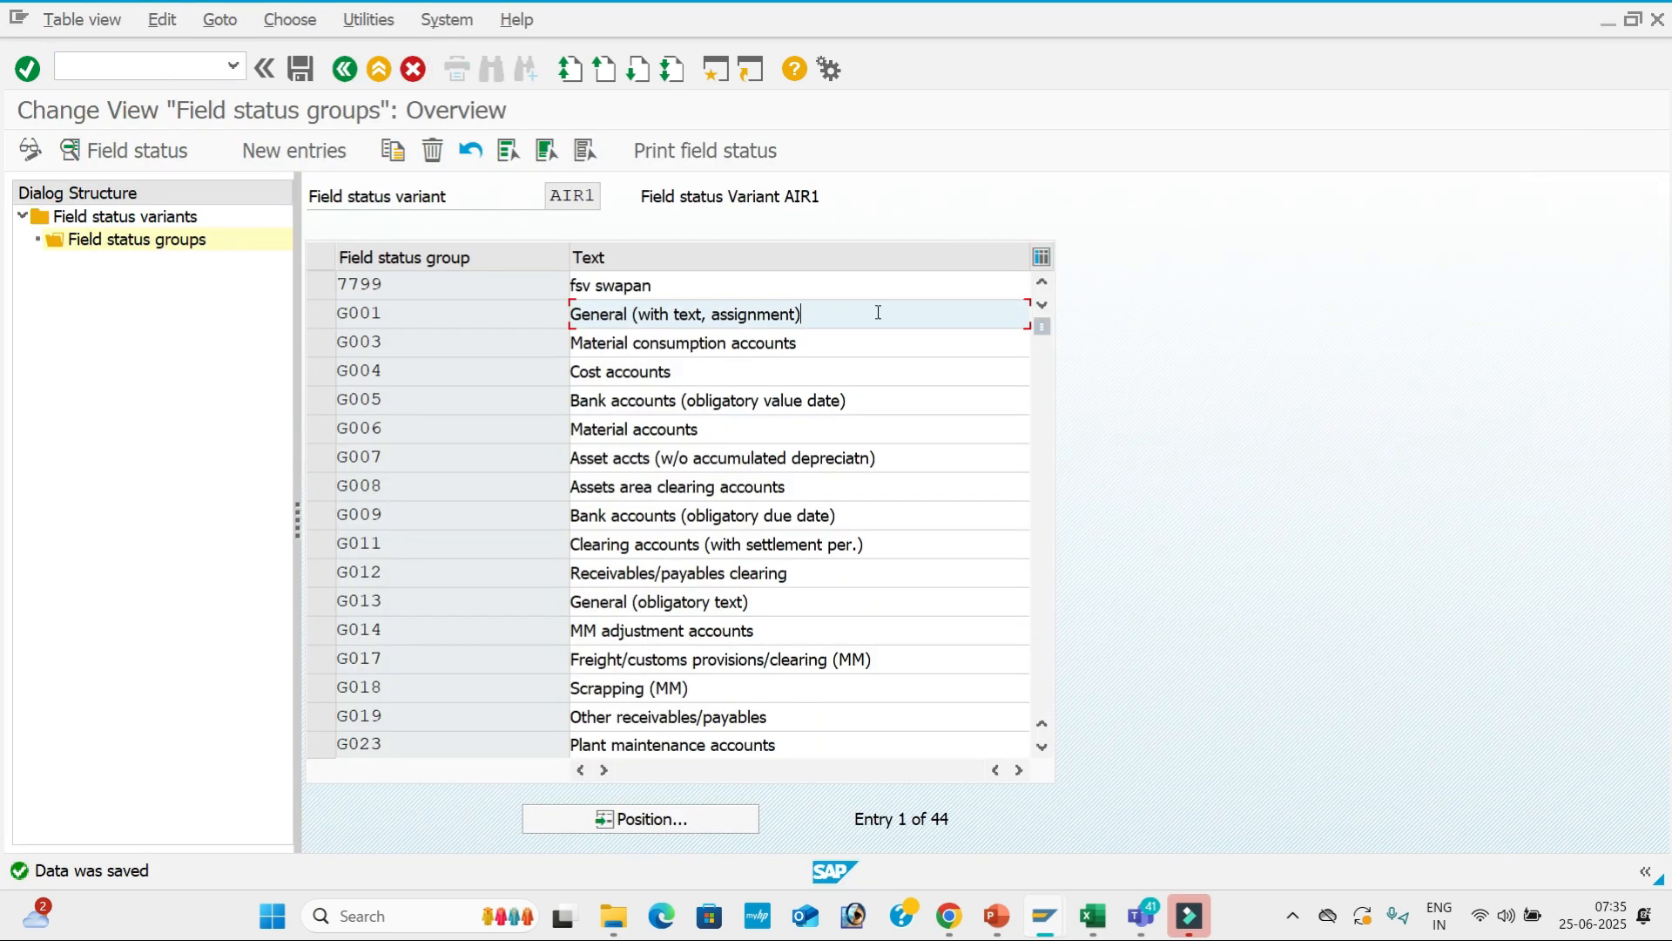
double_click(878, 312)
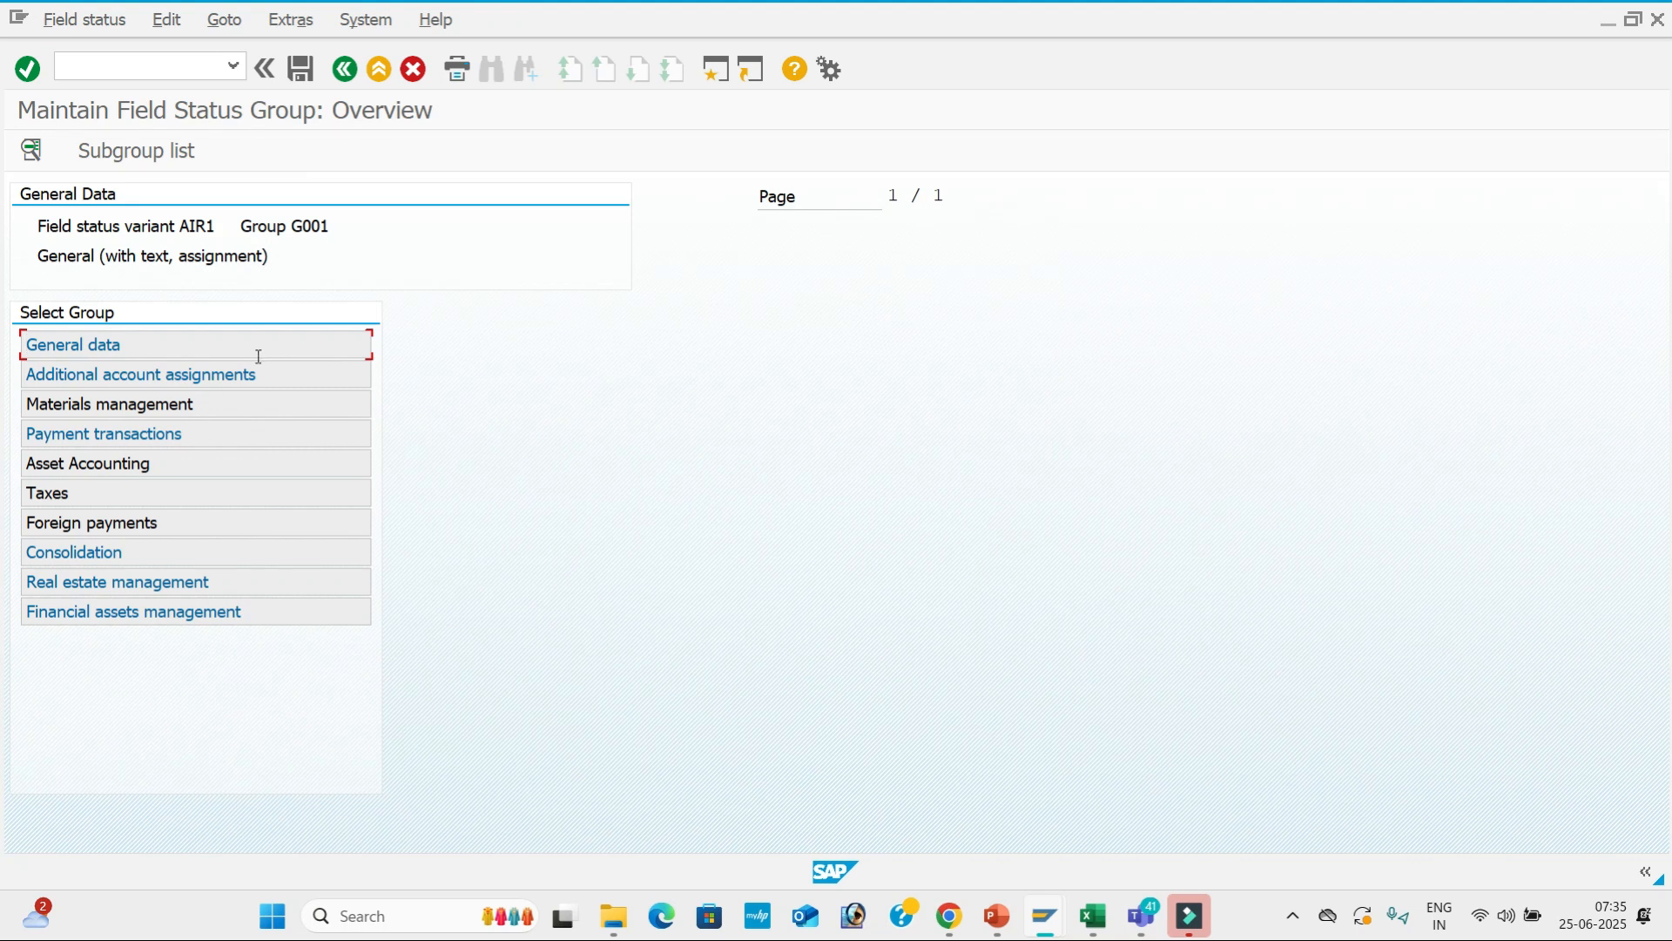
double_click(316, 347)
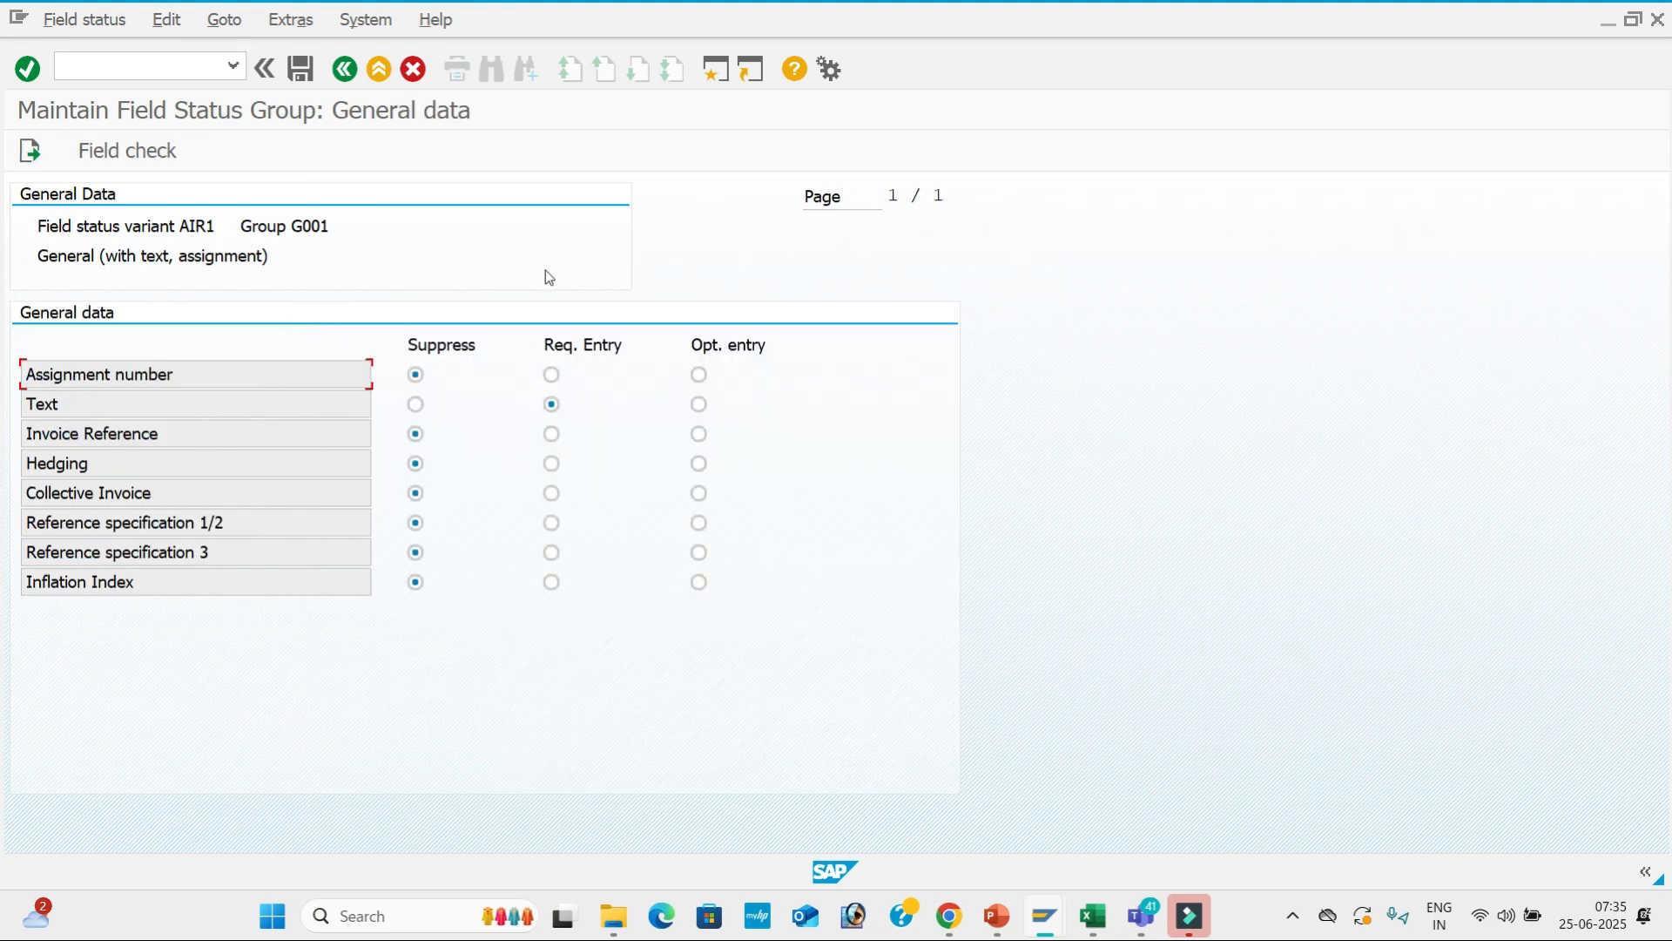
left_click(345, 69)
double_click(332, 382)
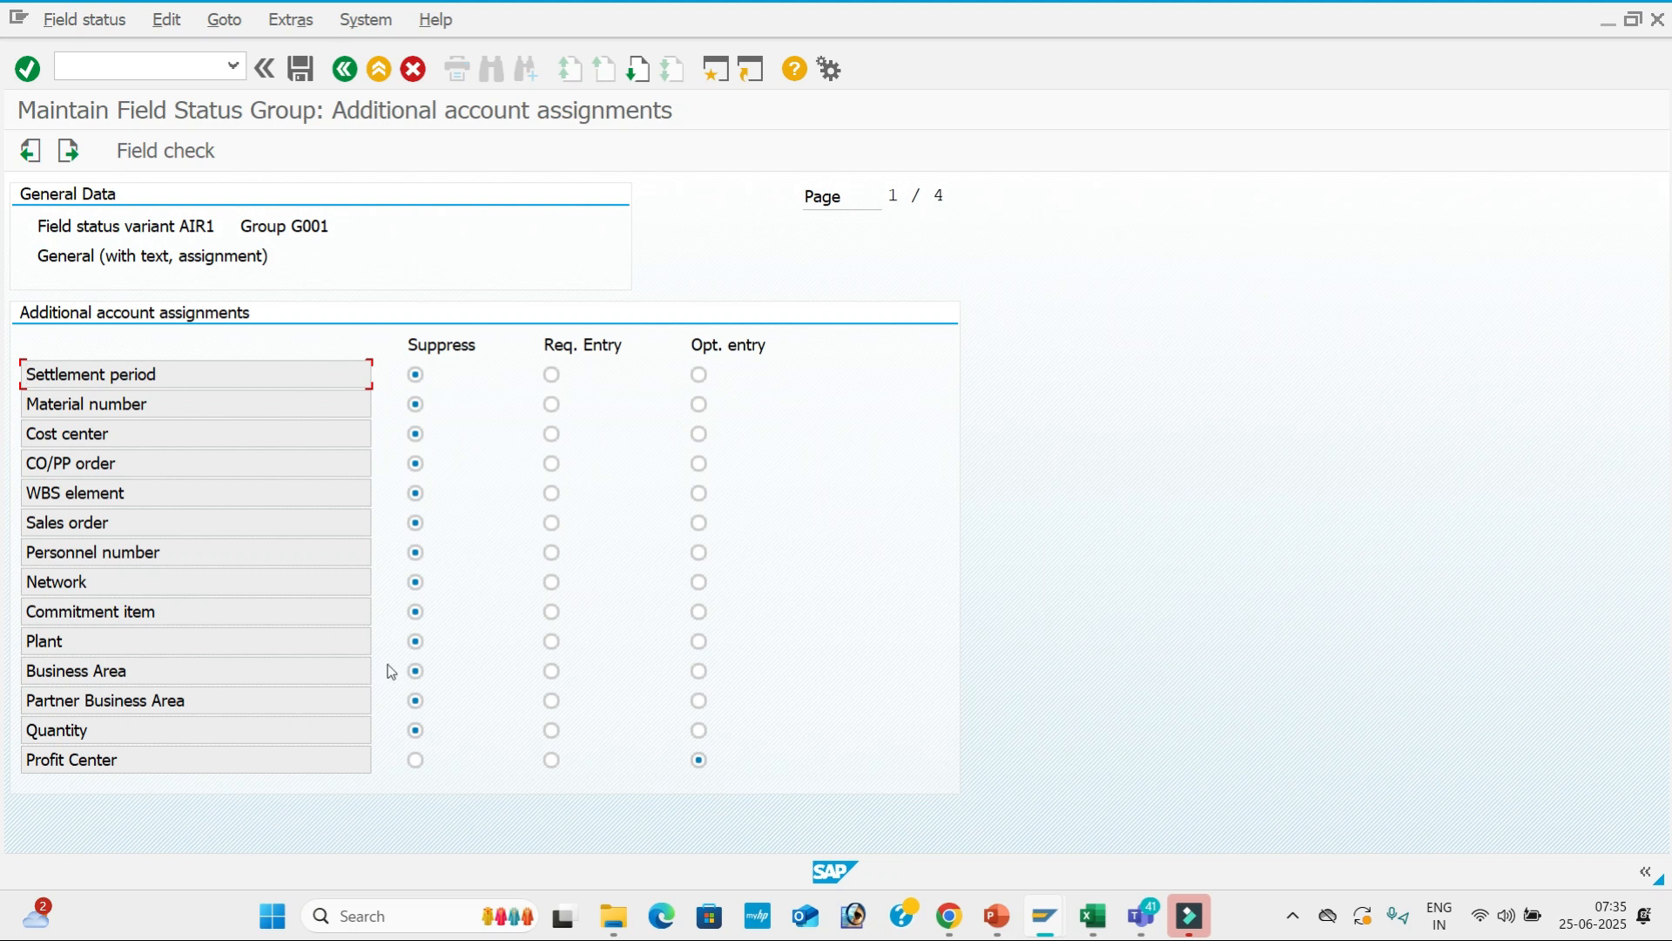
left_click(552, 671)
left_click(416, 672)
Review G001's Payment transactions field statuses, then the Asset Accounting field statuses.
left_click(344, 73)
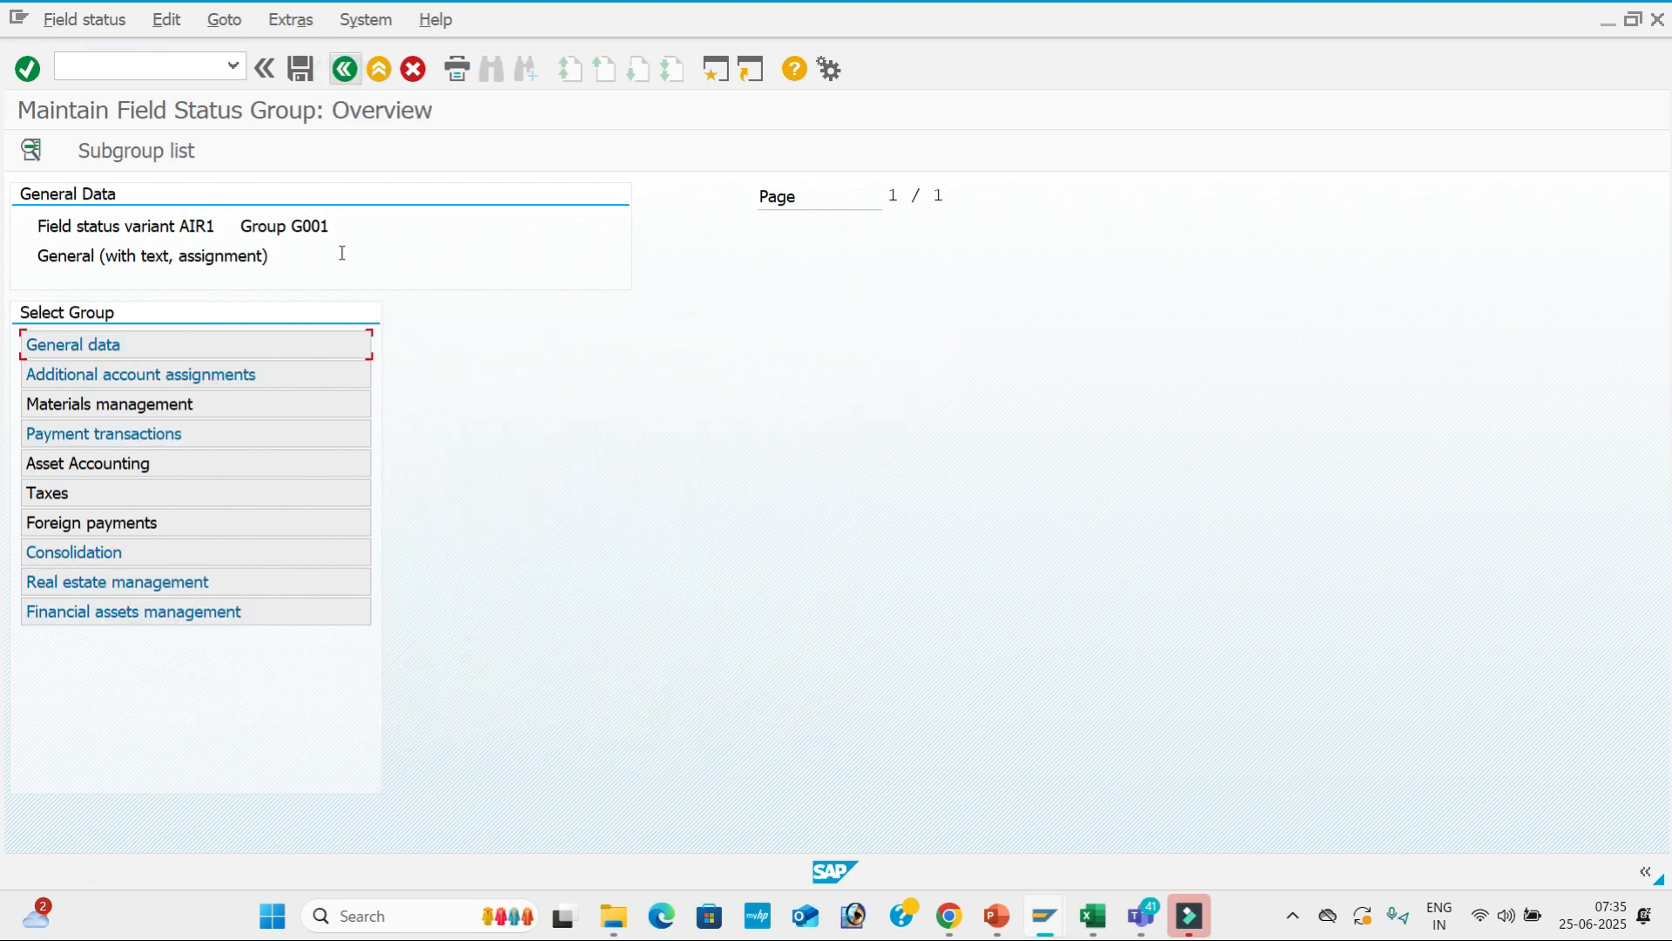
double_click(334, 421)
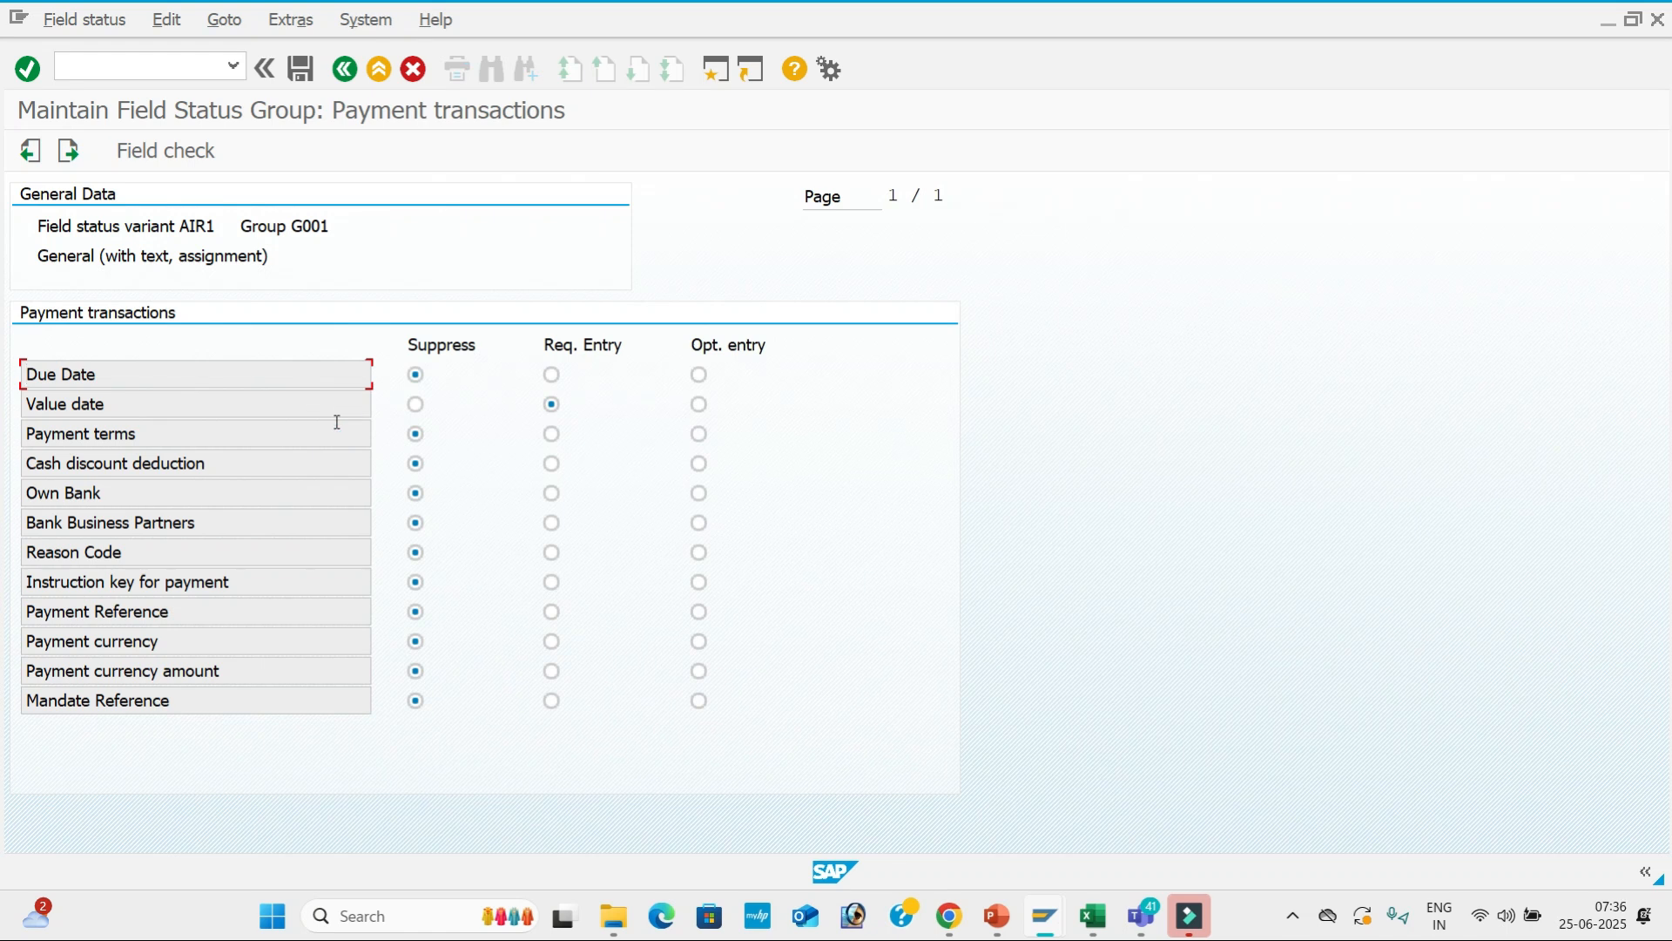
left_click(345, 70)
double_click(261, 461)
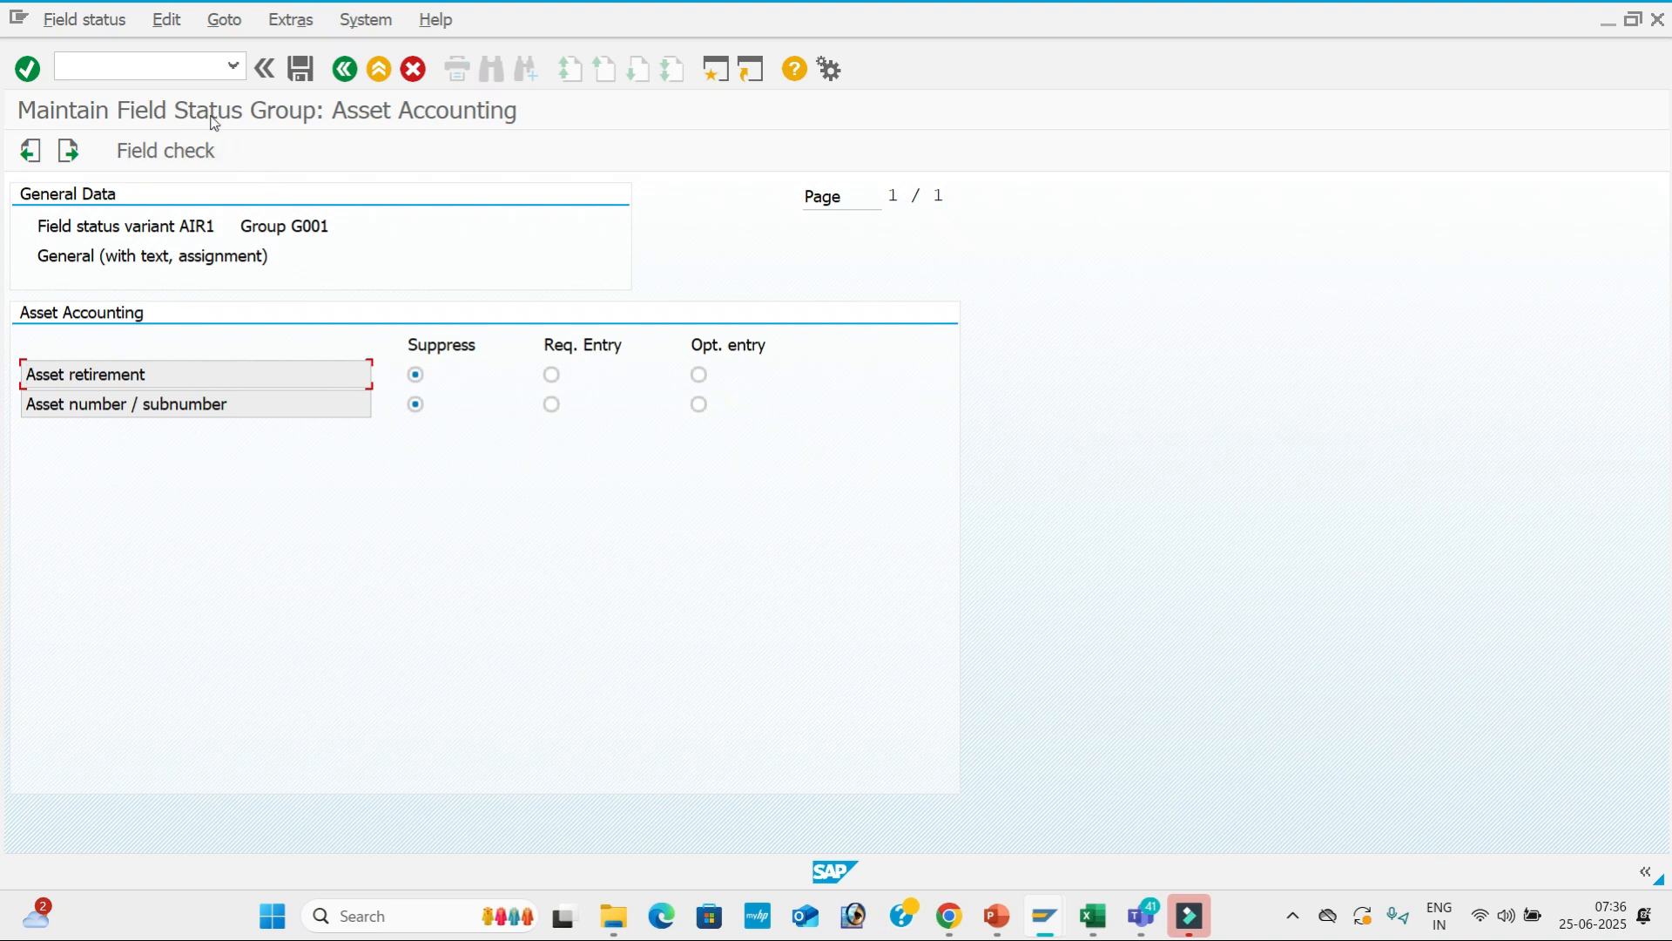
Page the GL POSTING deck back to slide 1, the GL- General Ledger - FS00 definition.
key("alt+Tab")
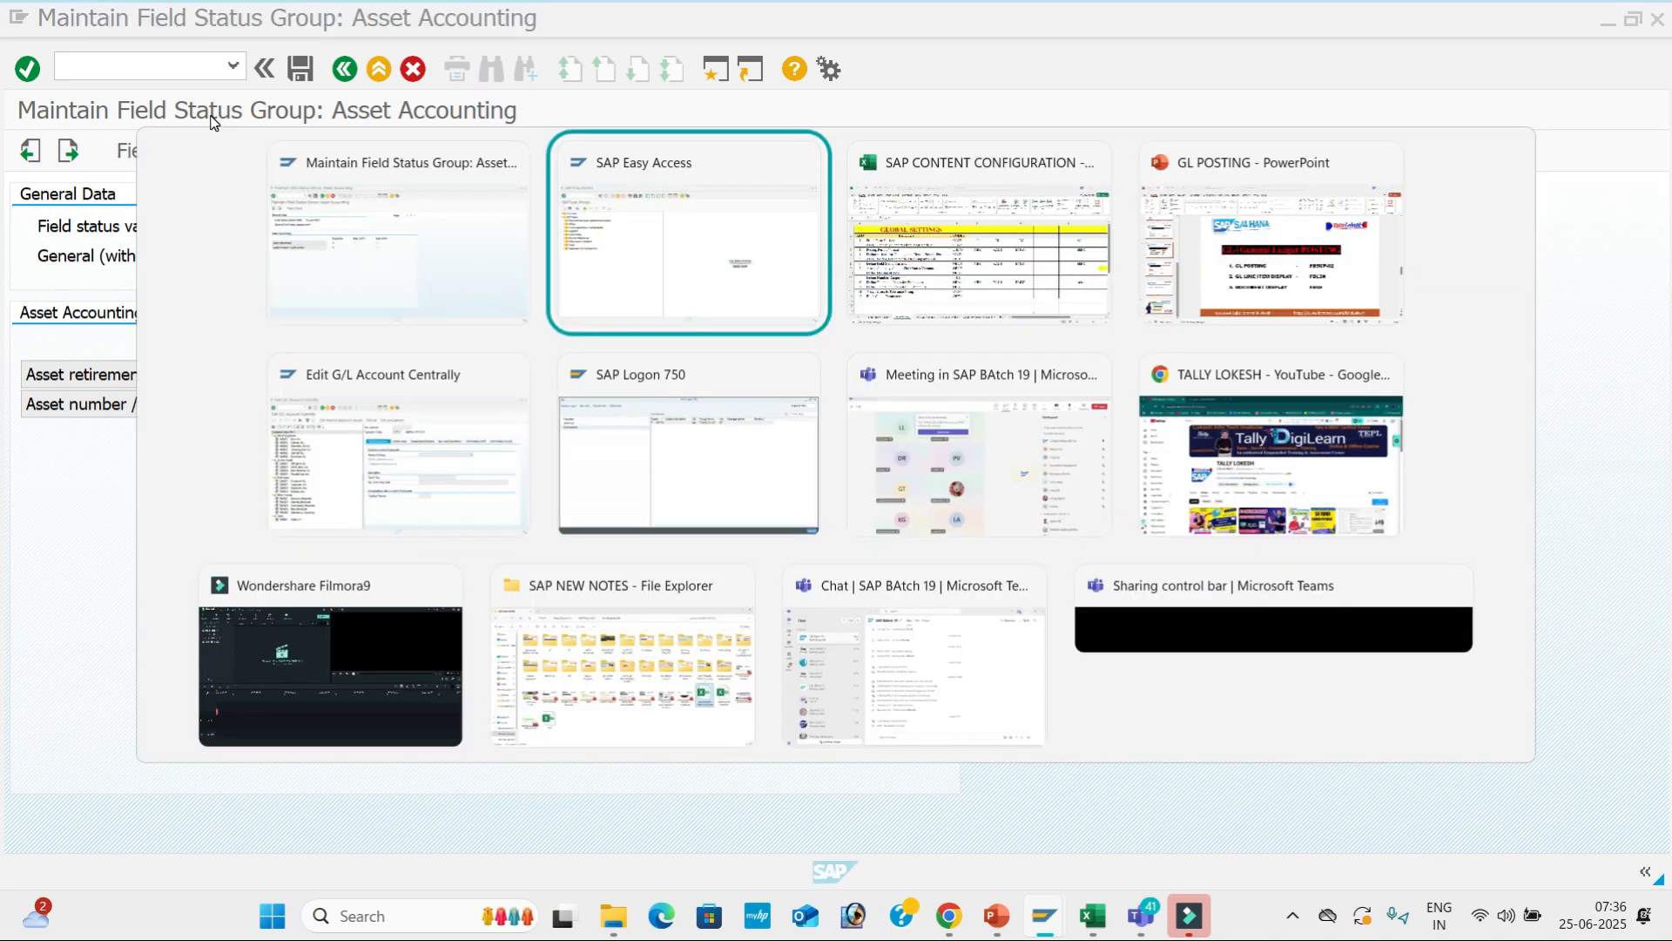
key("Tab")
key("Tab")
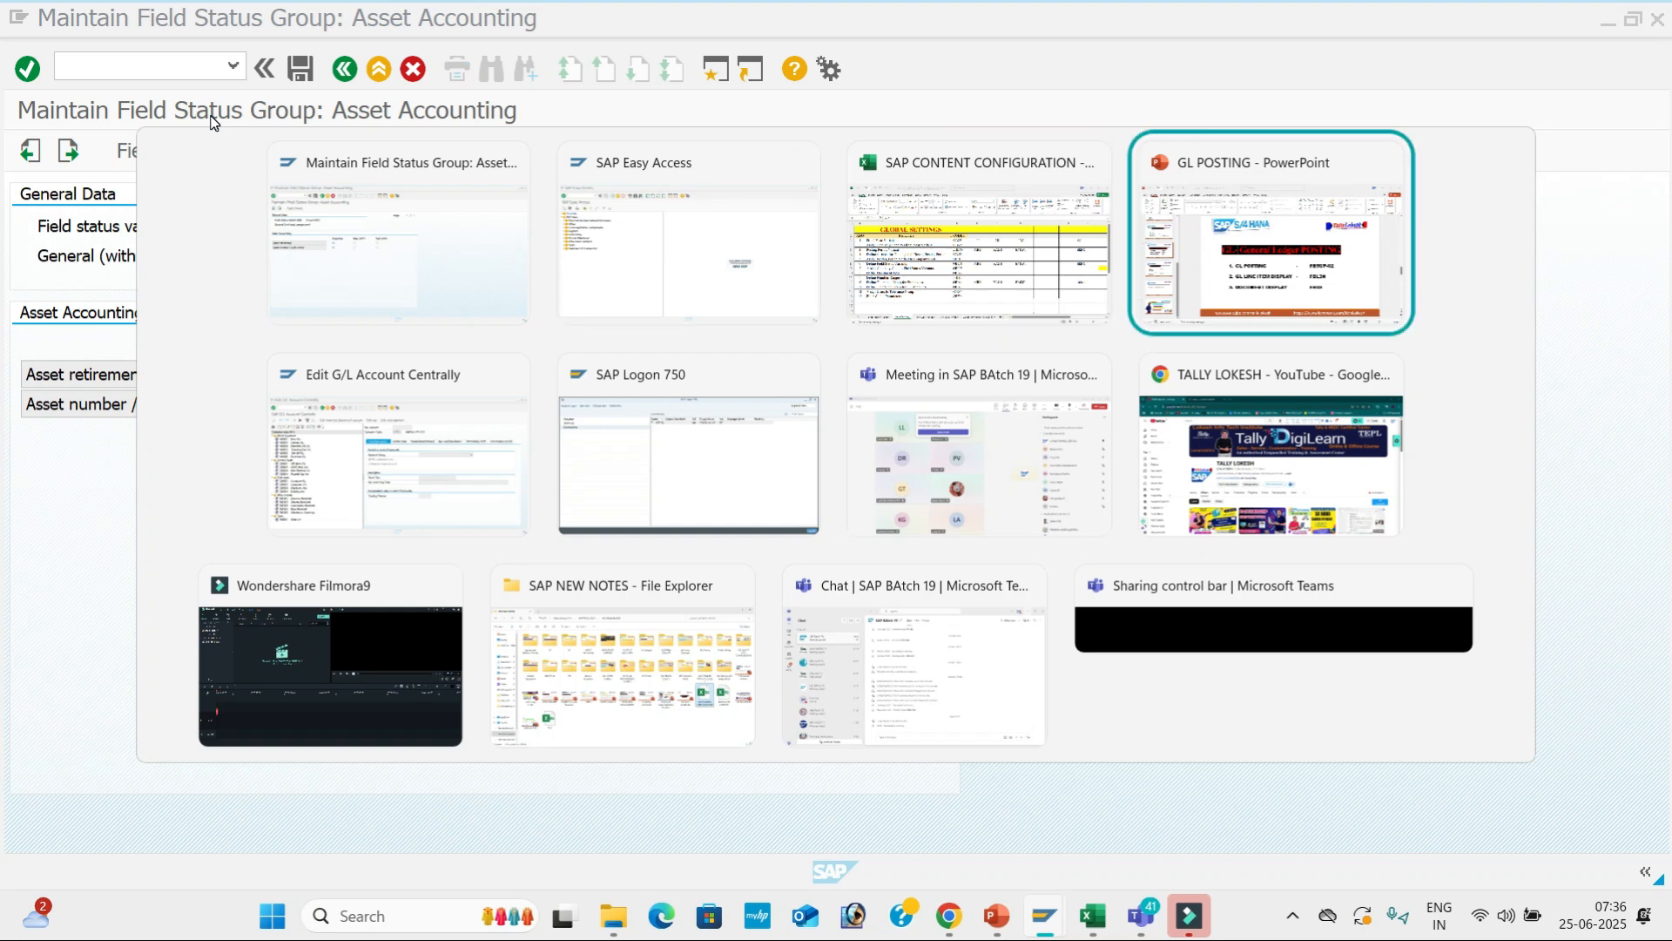
key("Page_Down")
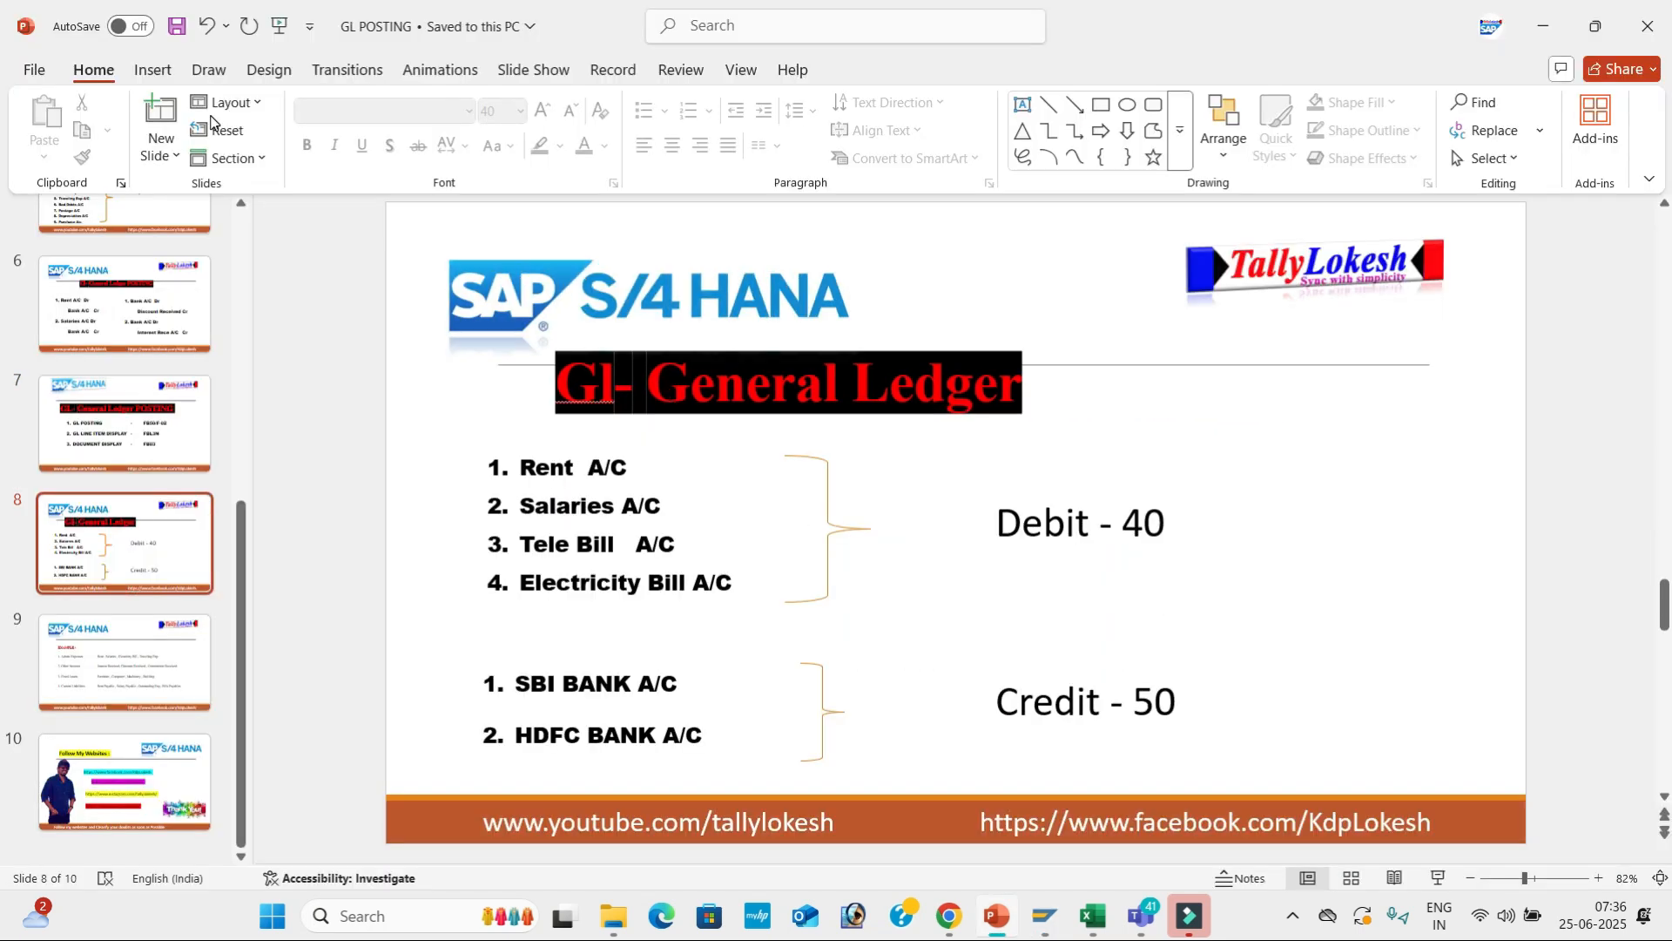
key("Page_Down")
key("Page_Up")
key("Page_Up")
key("Page_Up")
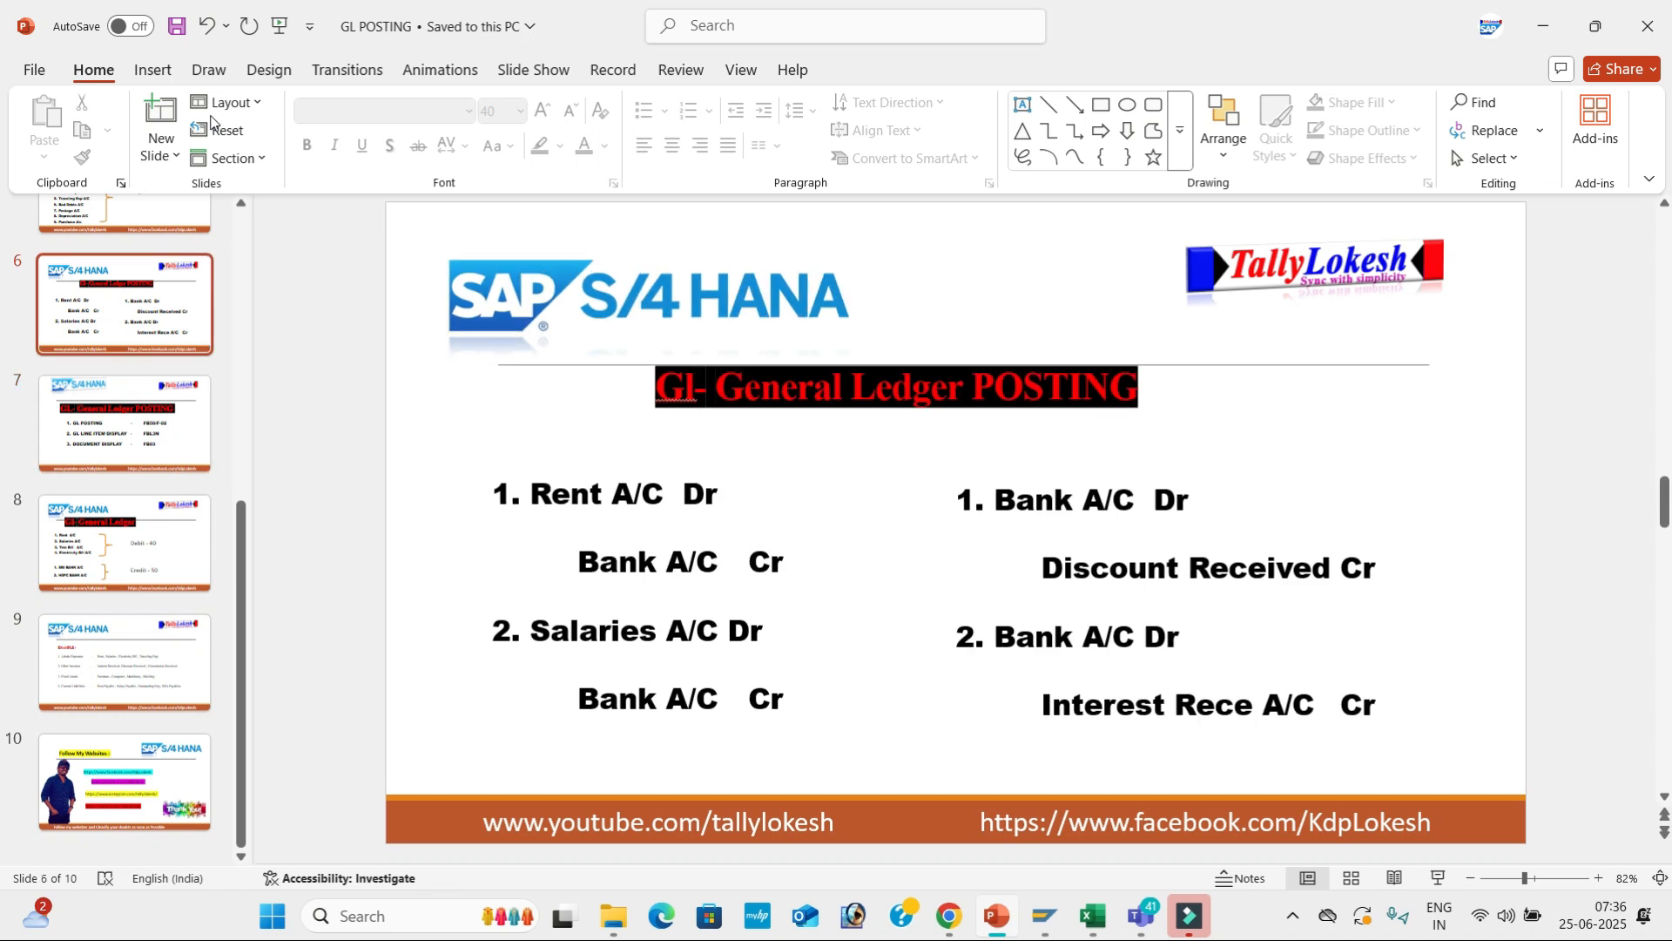
key("Page_Up")
key("Page_Up")
key("Page_Up")
key("Page_Up")
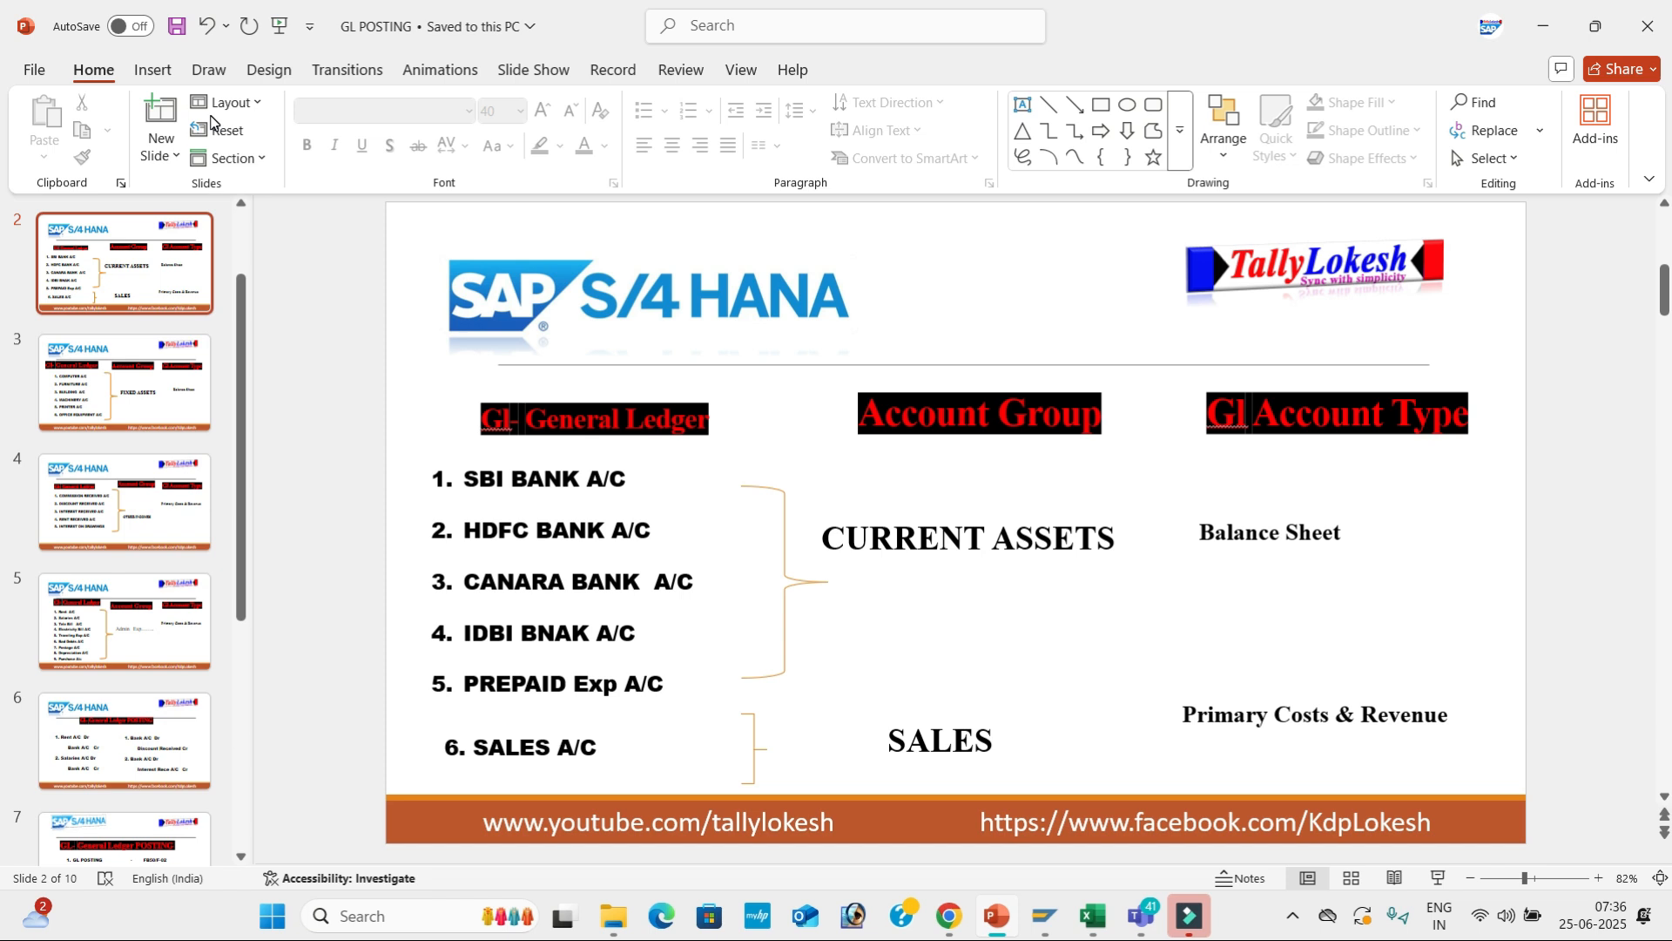
key("Page_Up")
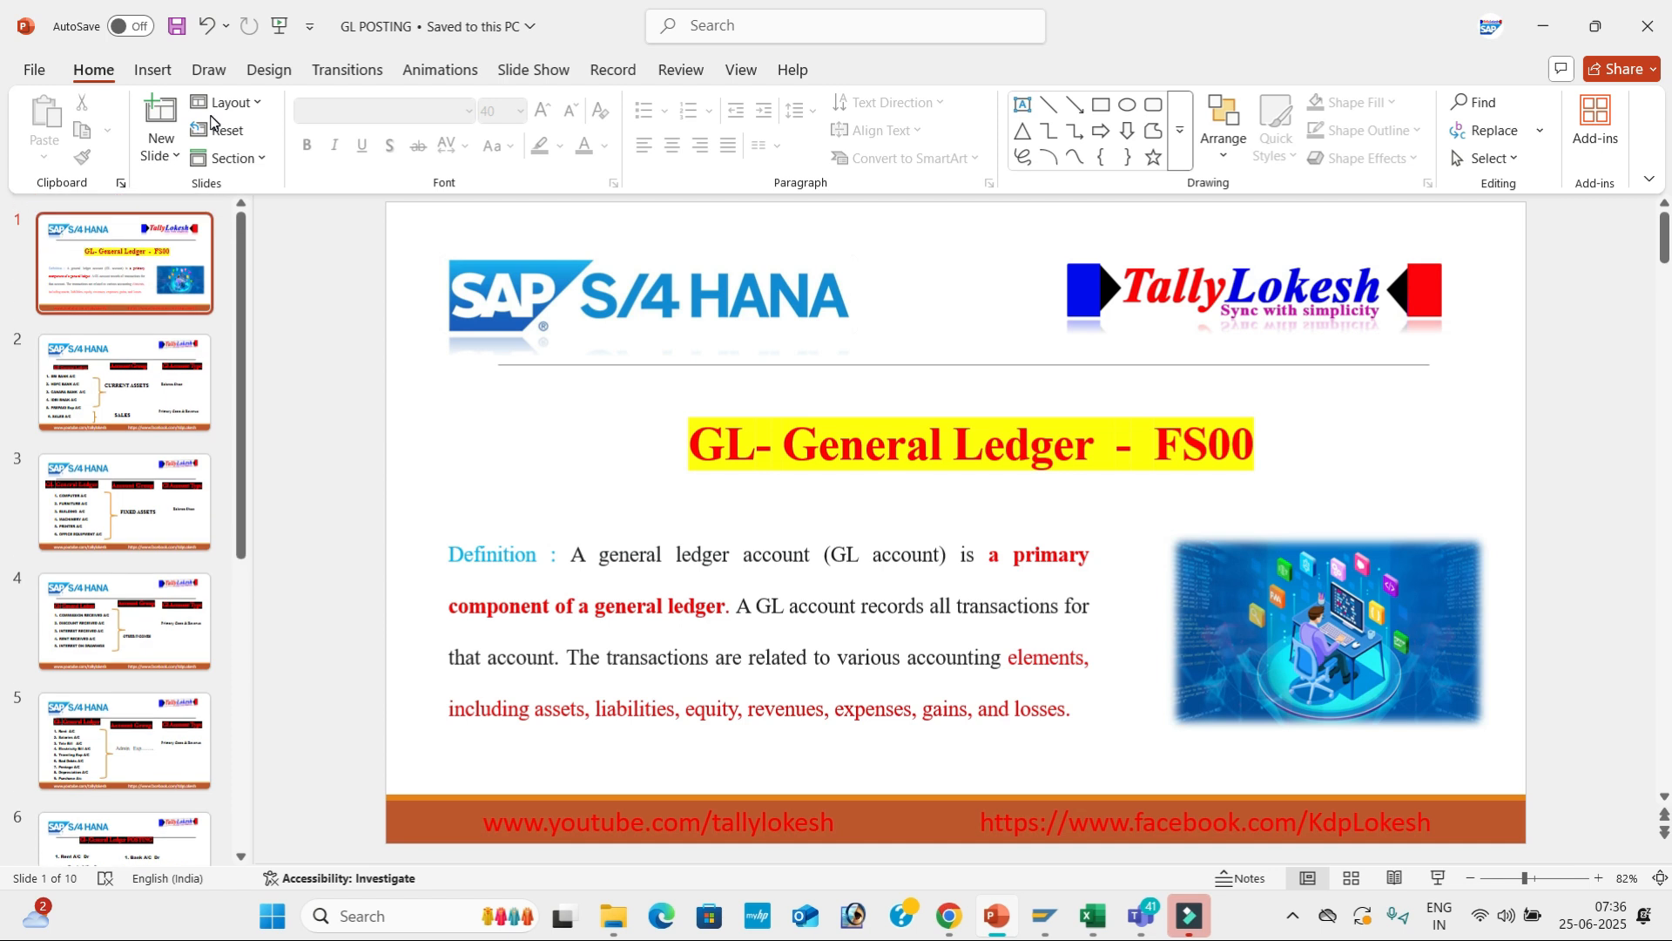
key("alt+Tab")
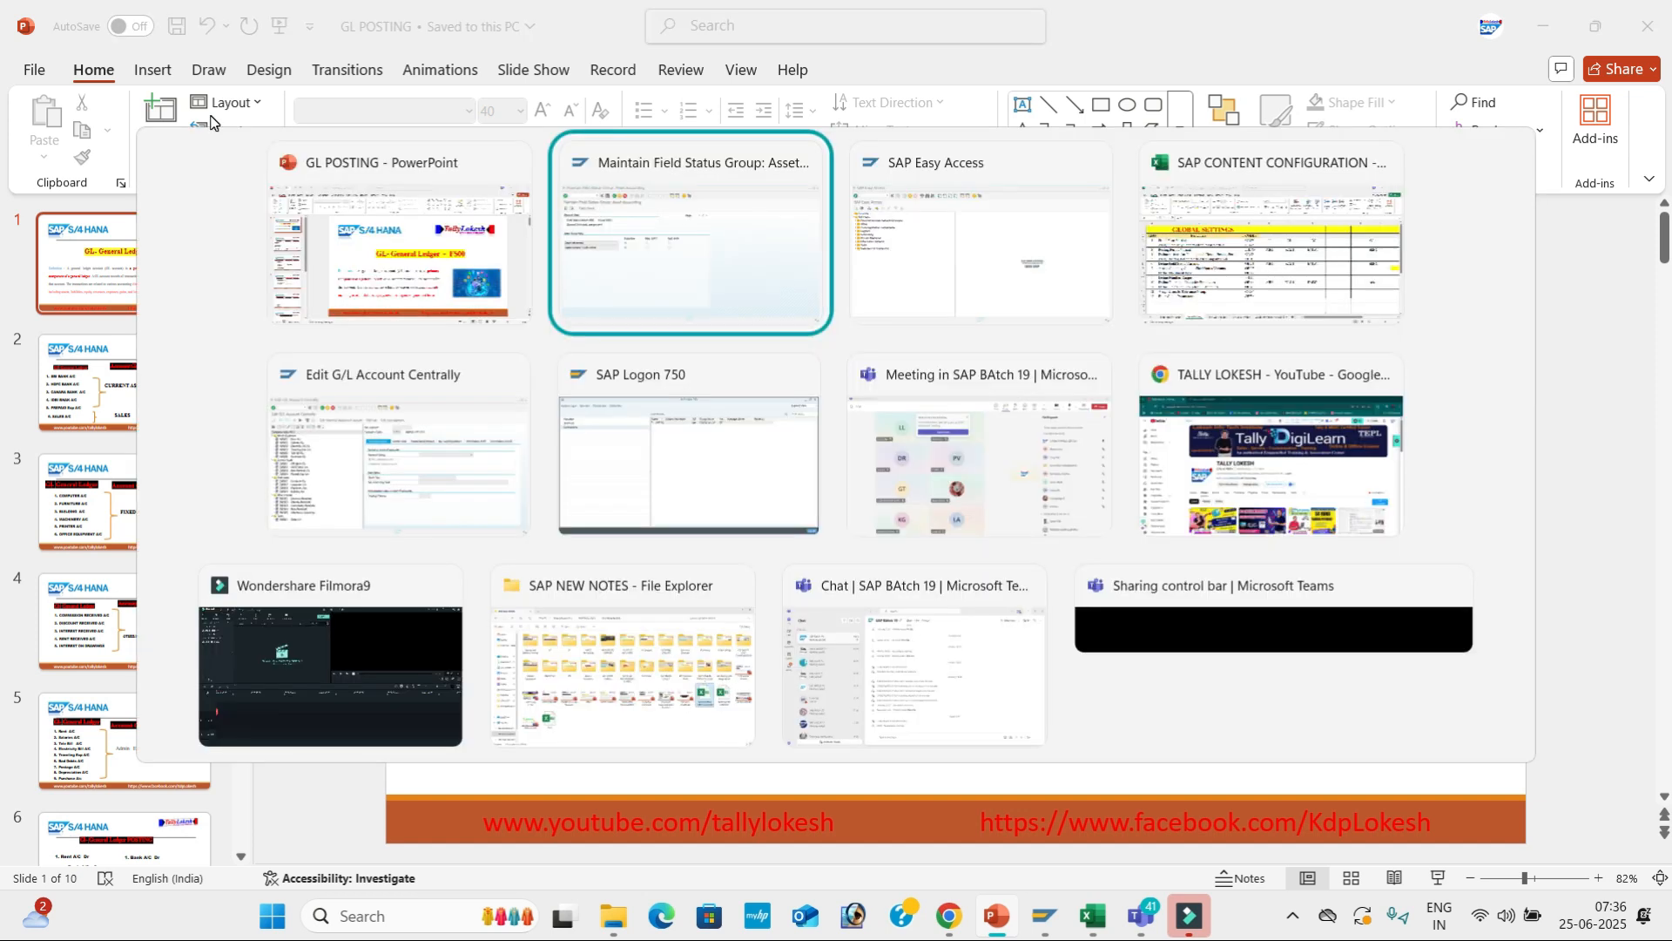
key("alt+Tab")
Bring up the SAP CONTENT CONFIGURATION Excel workbook to review it.
key("alt+Tab")
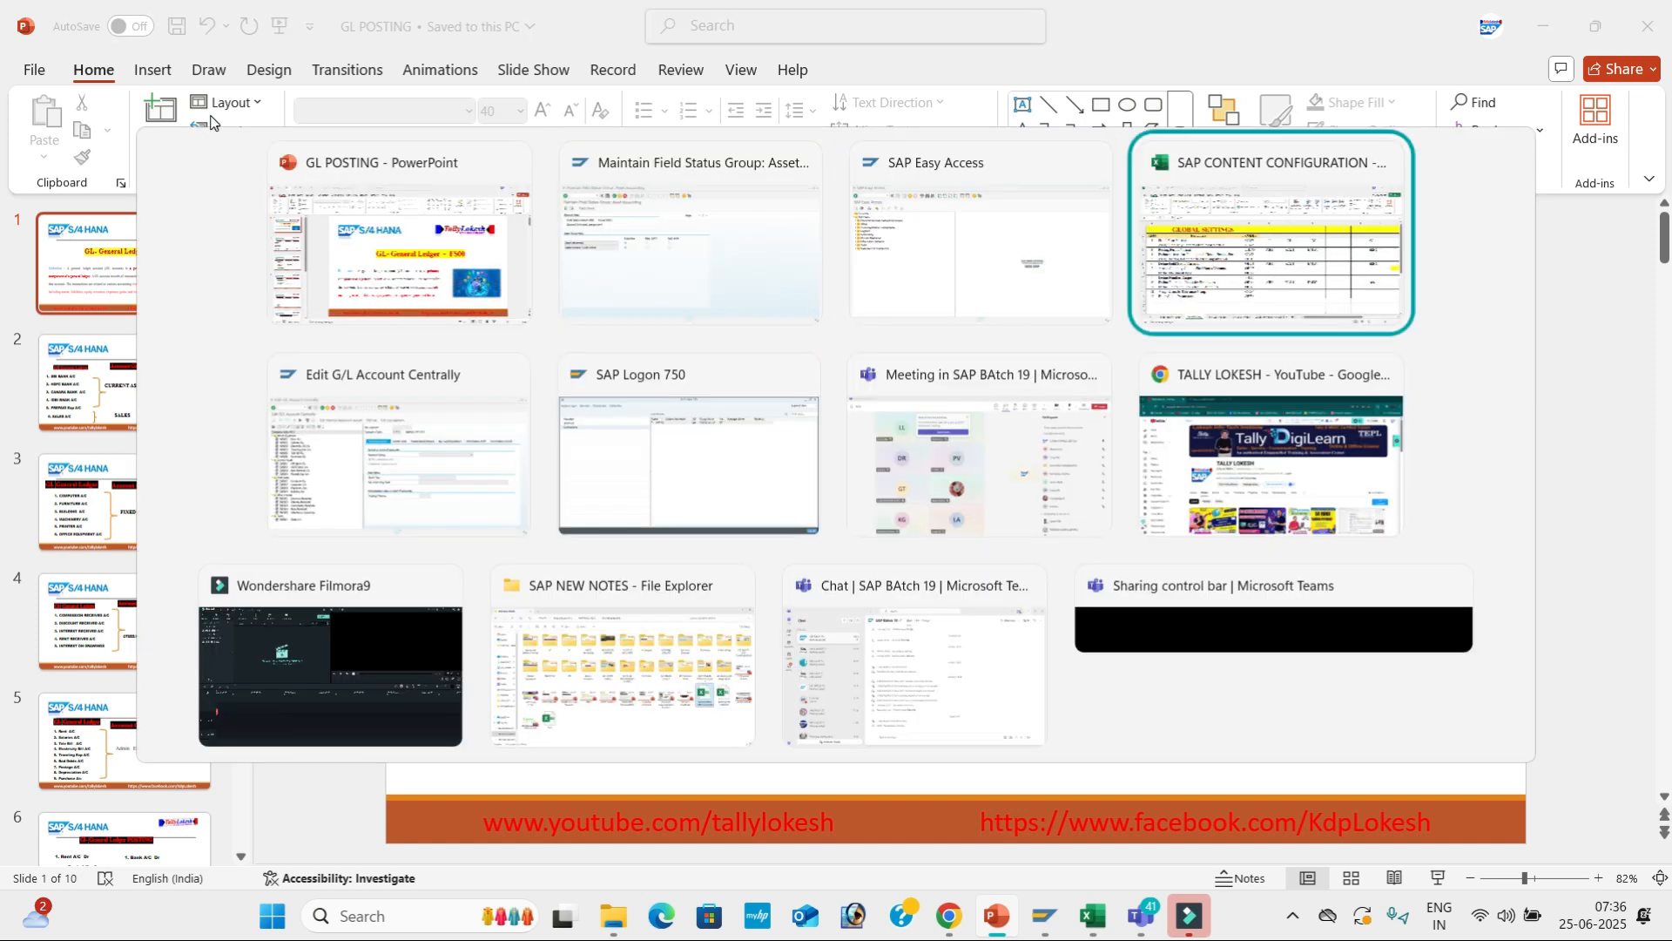
key("alt+Tab")
key("alt+Tab")
key("alt+Tab")
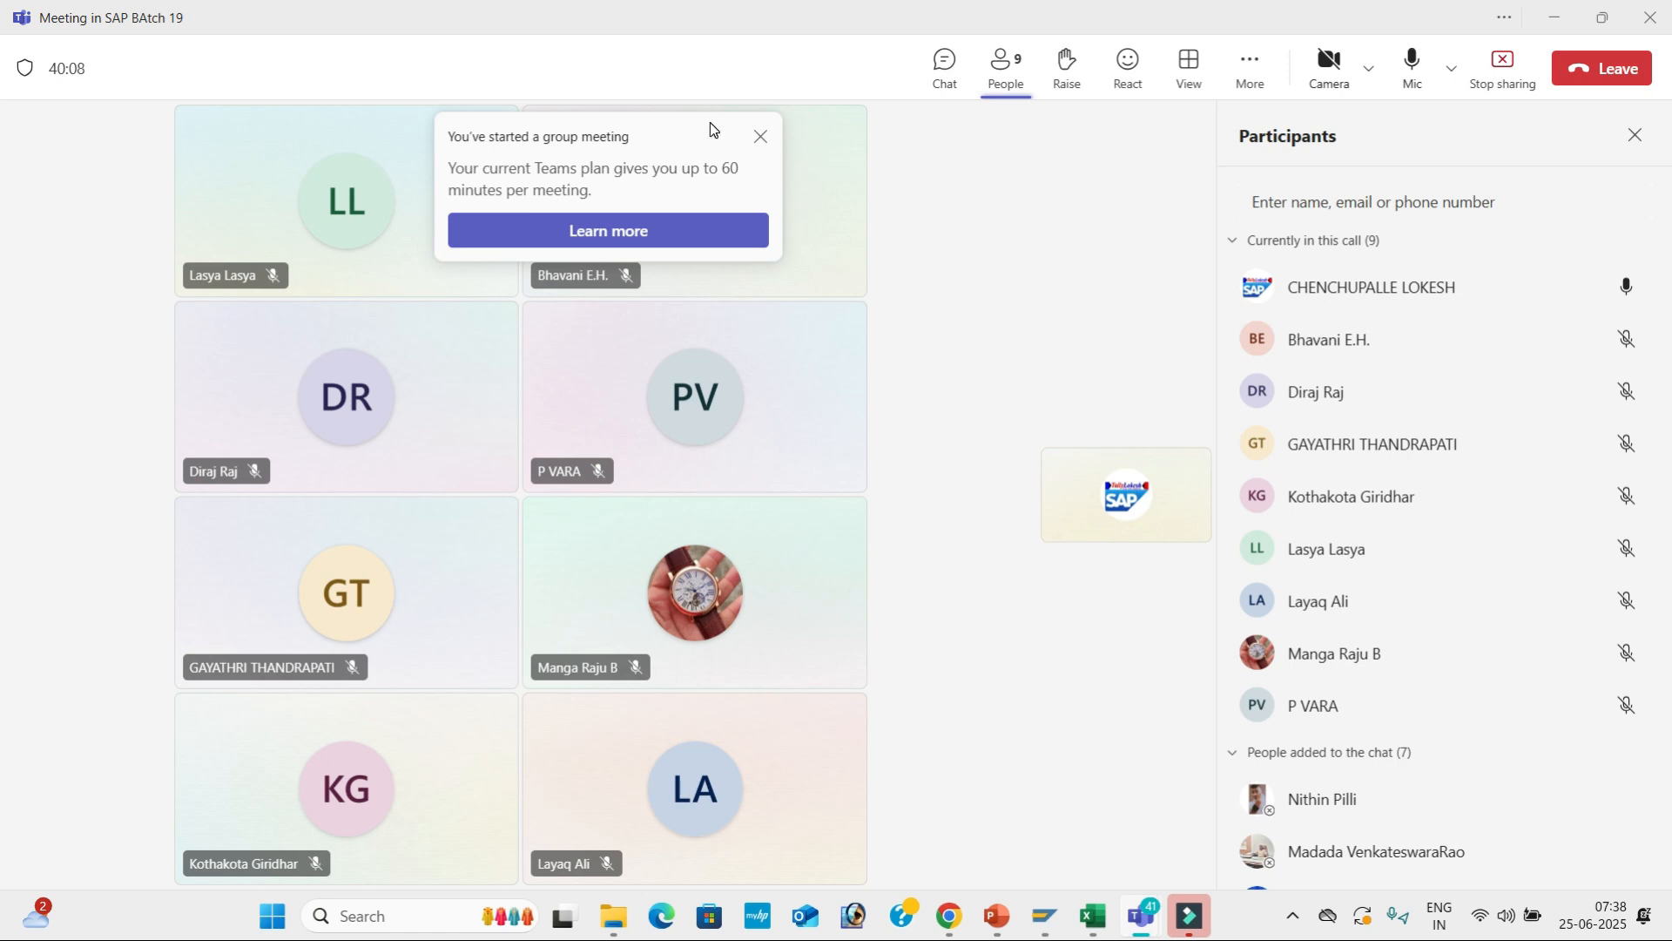
Leave the SAP BAtch 19 Teams meeting and stop the screen recorder from the system tray.
left_click(1572, 82)
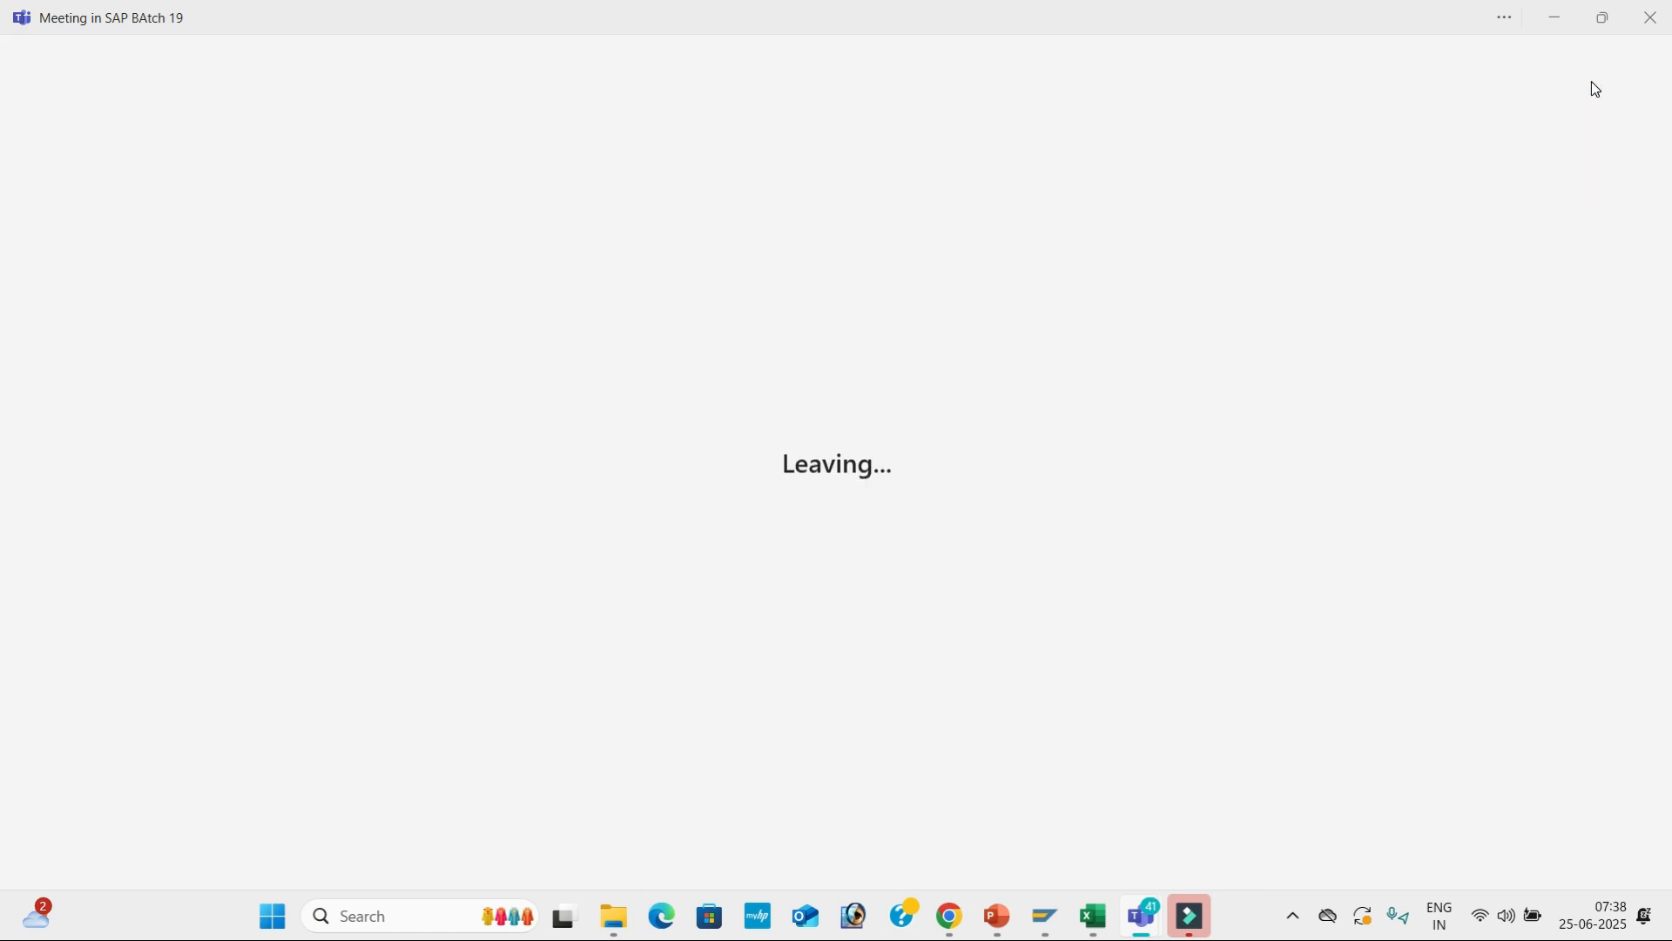
left_click(1293, 915)
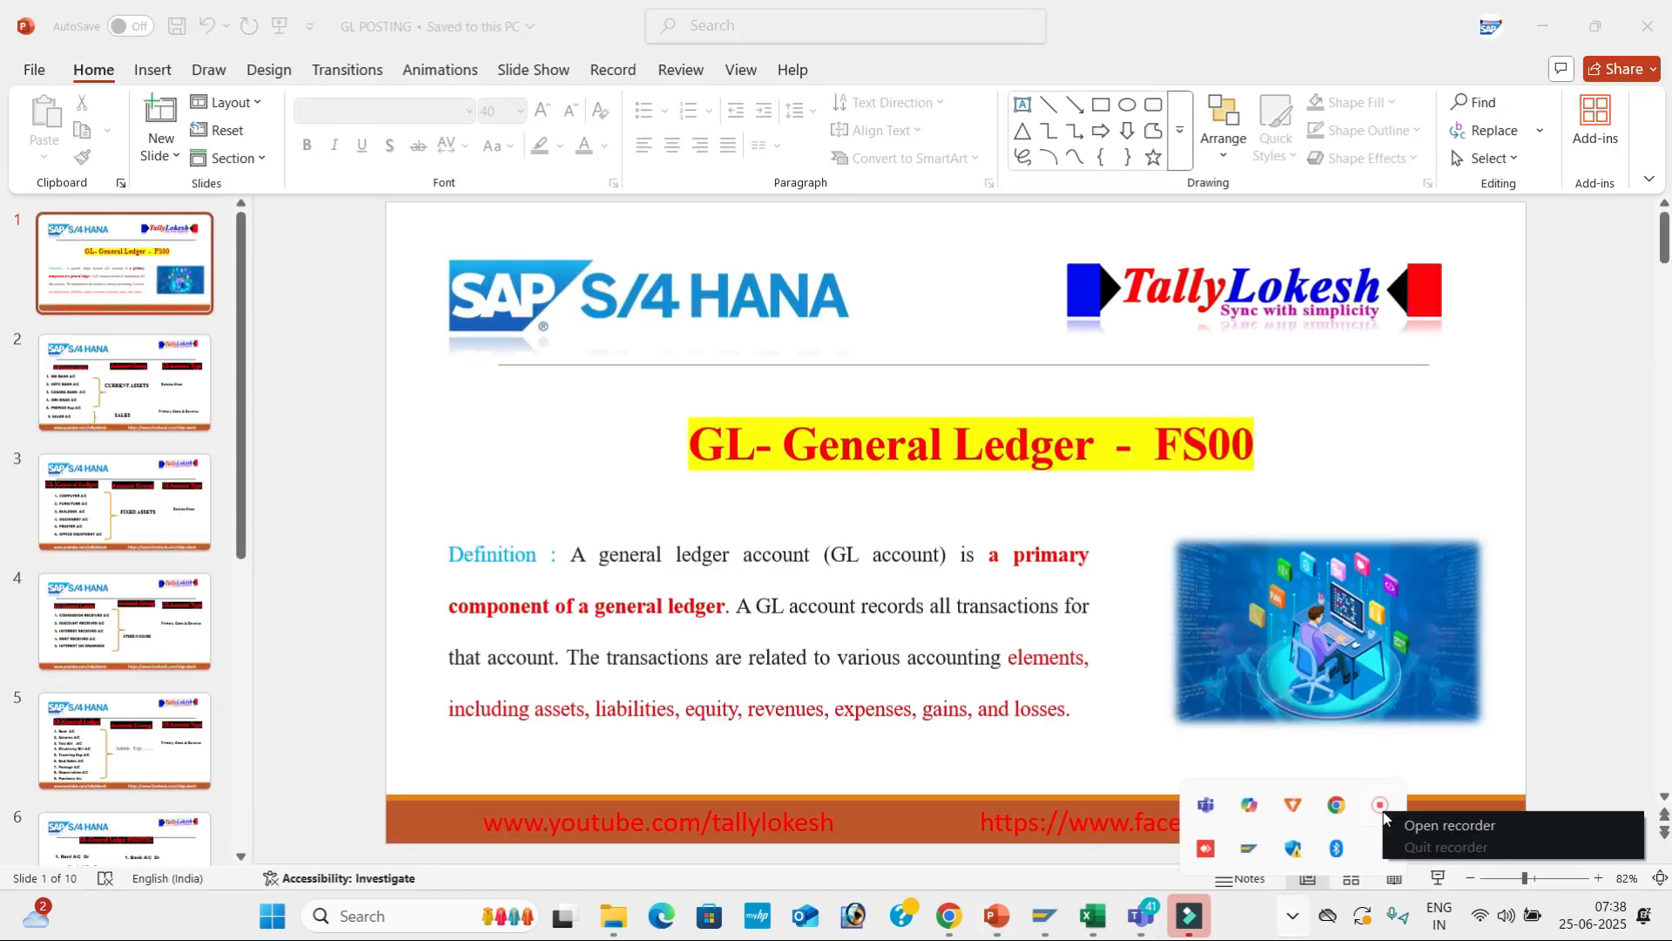
left_click(1381, 806)
left_click(1306, 877)
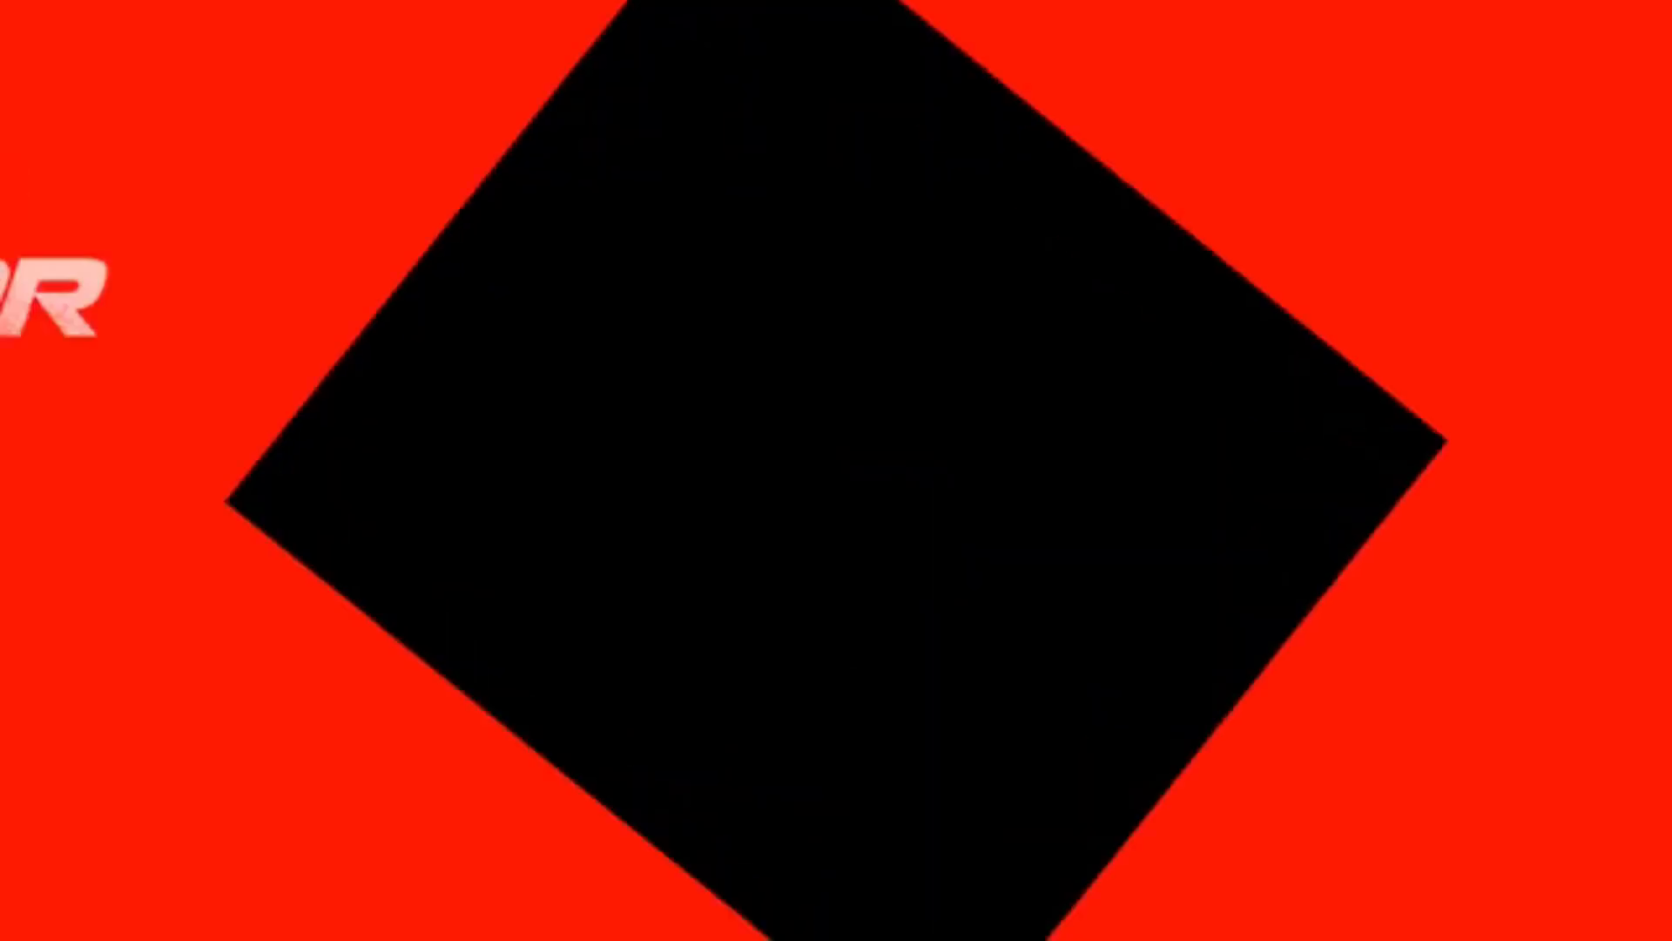